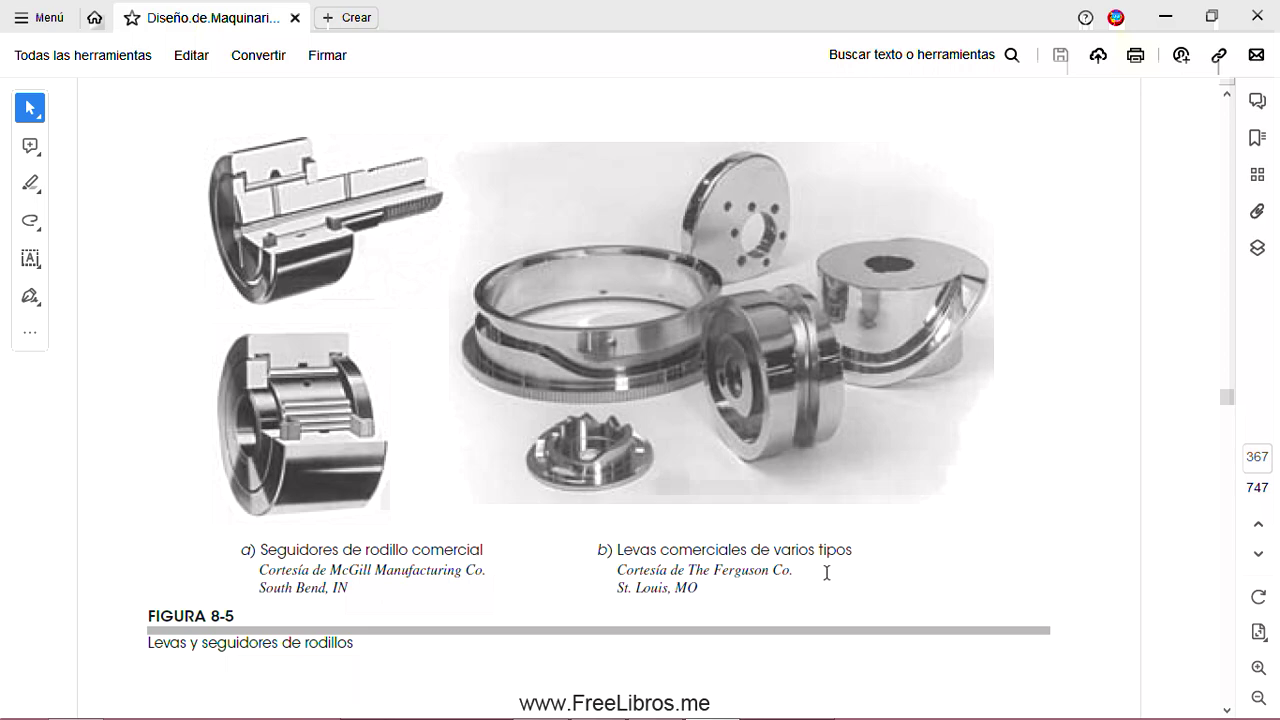
Review section 8.2 on the s v a j diagrams and the defective double-dwell cams in Ejemplo 8-1 and 8-2
scroll(826, 572, "down", 5)
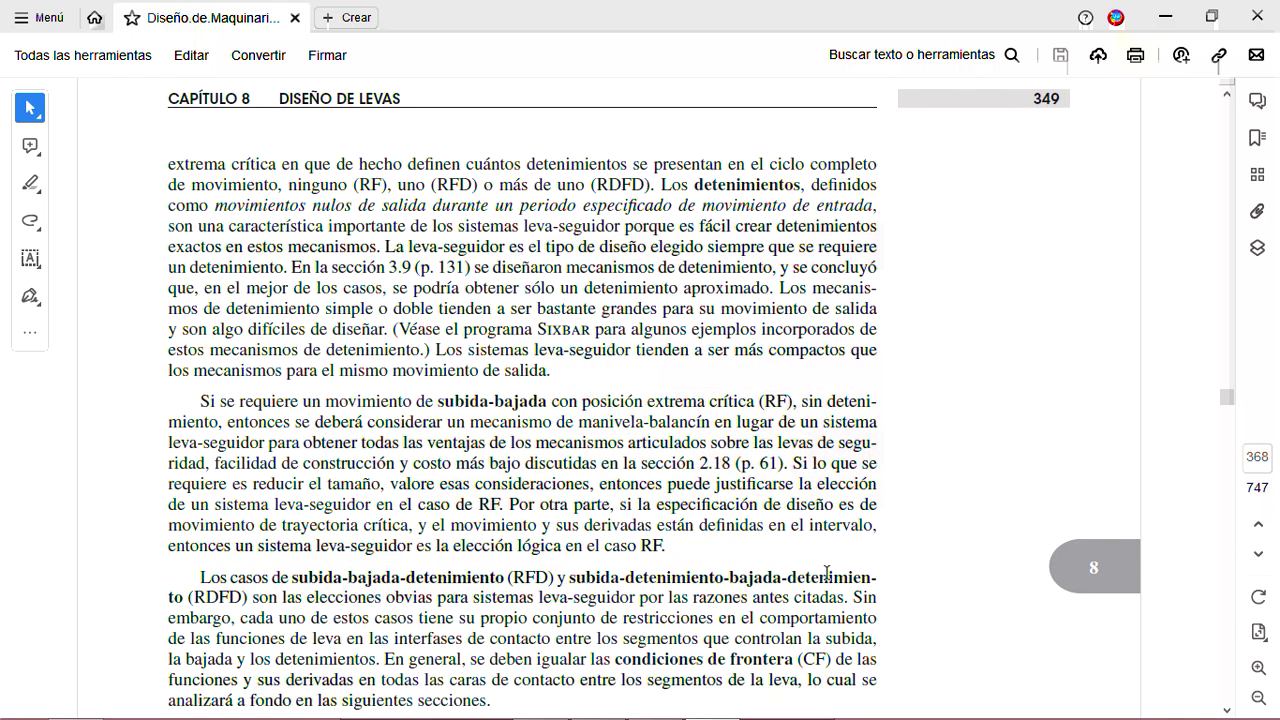
scroll(826, 572, "down", 12)
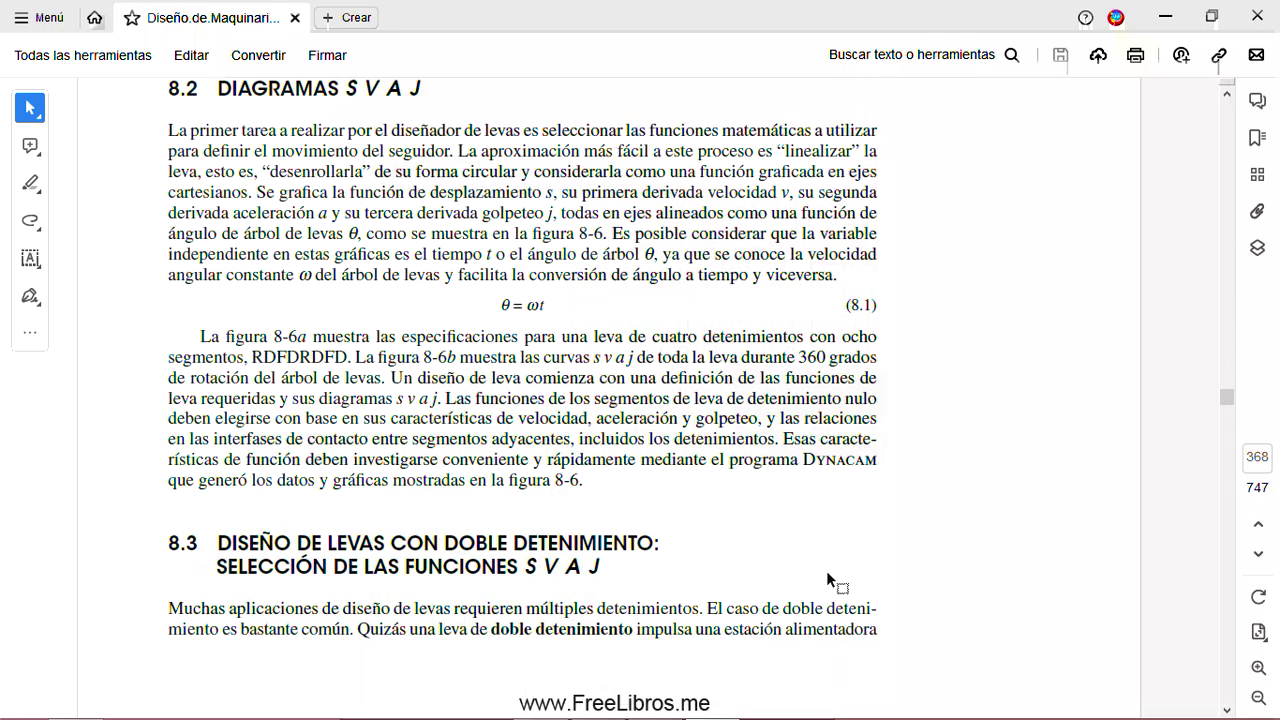
scroll(826, 575, "up", 2)
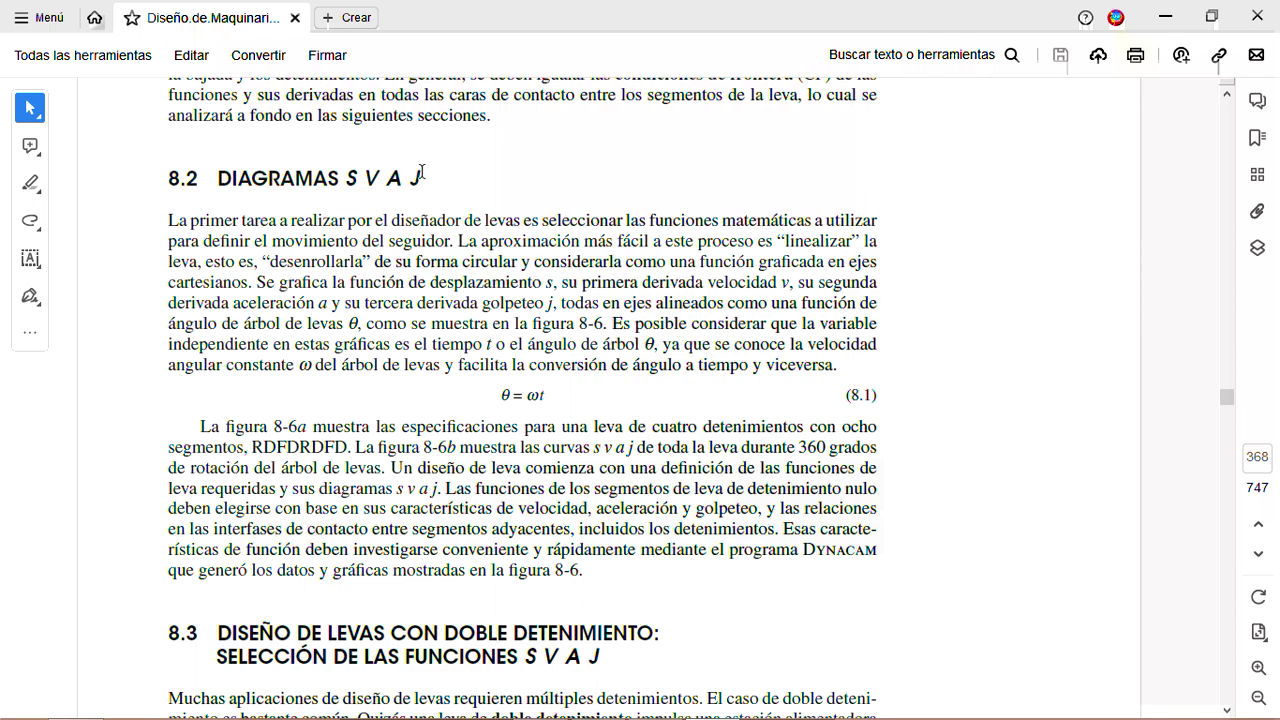
scroll(543, 432, "down", 10)
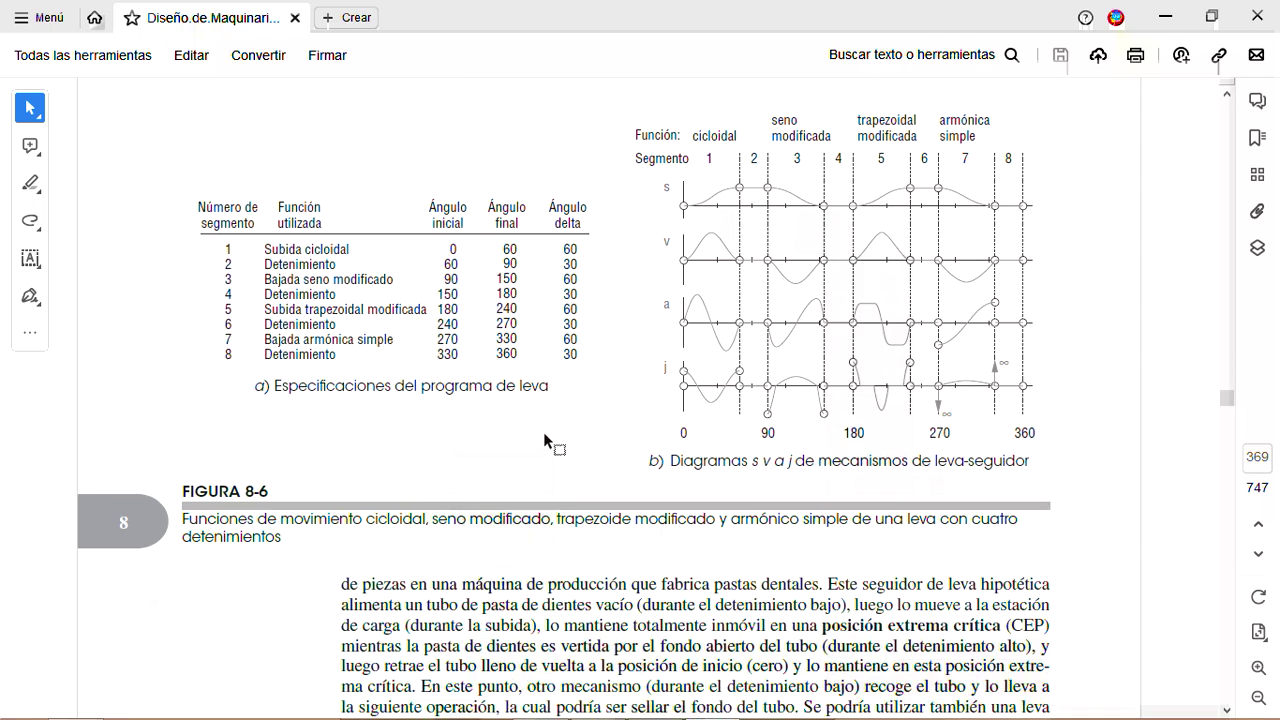
scroll(543, 432, "down", 10)
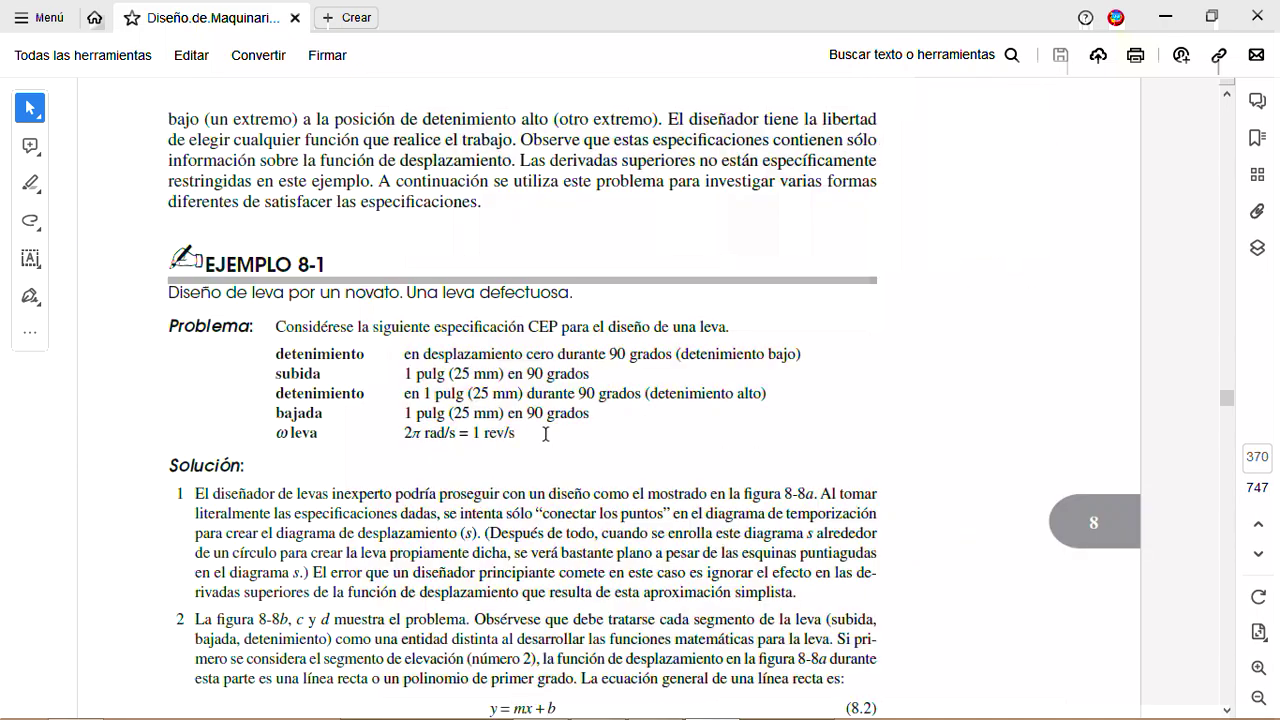
scroll(545, 436, "down", 10)
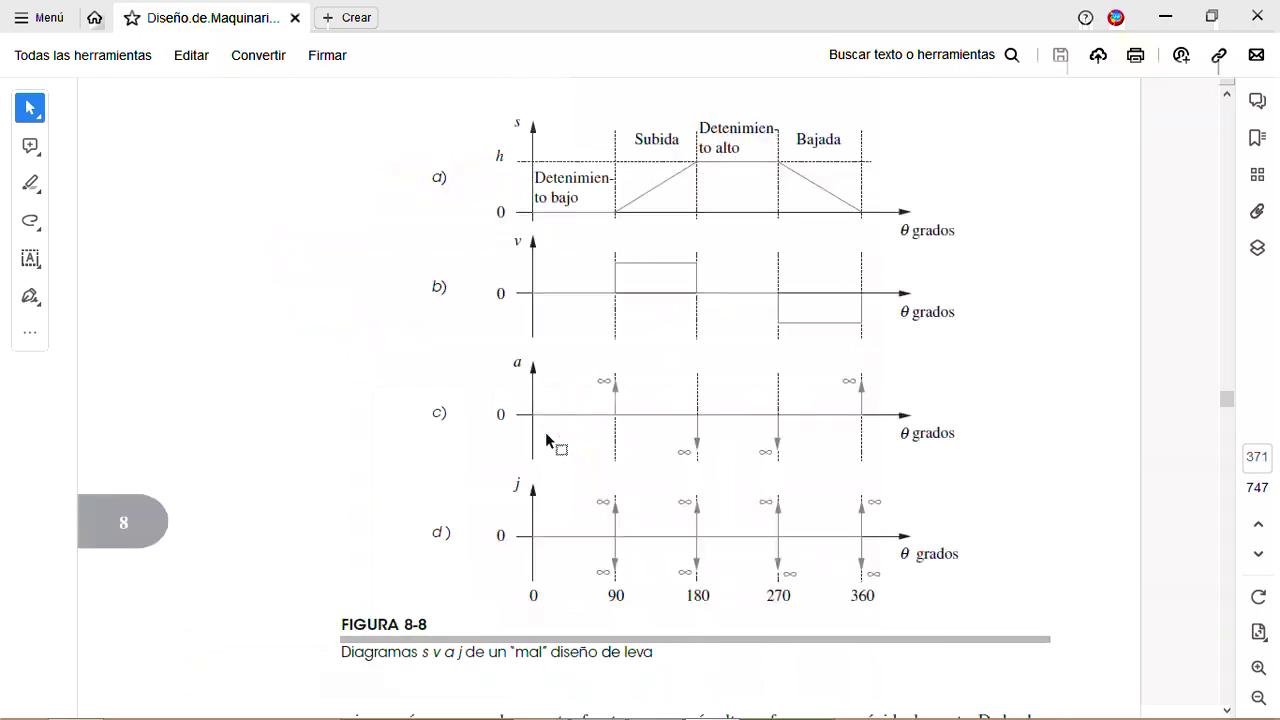
scroll(545, 432, "down", 15)
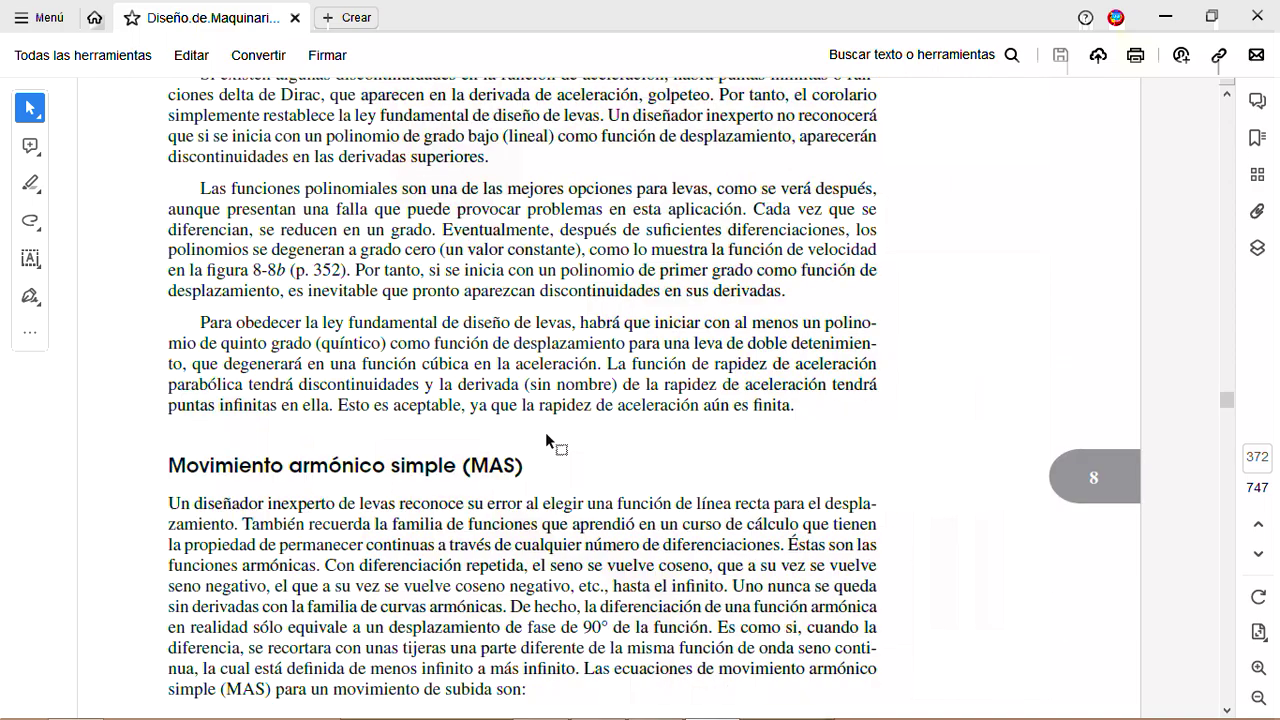
scroll(545, 432, "down", 8)
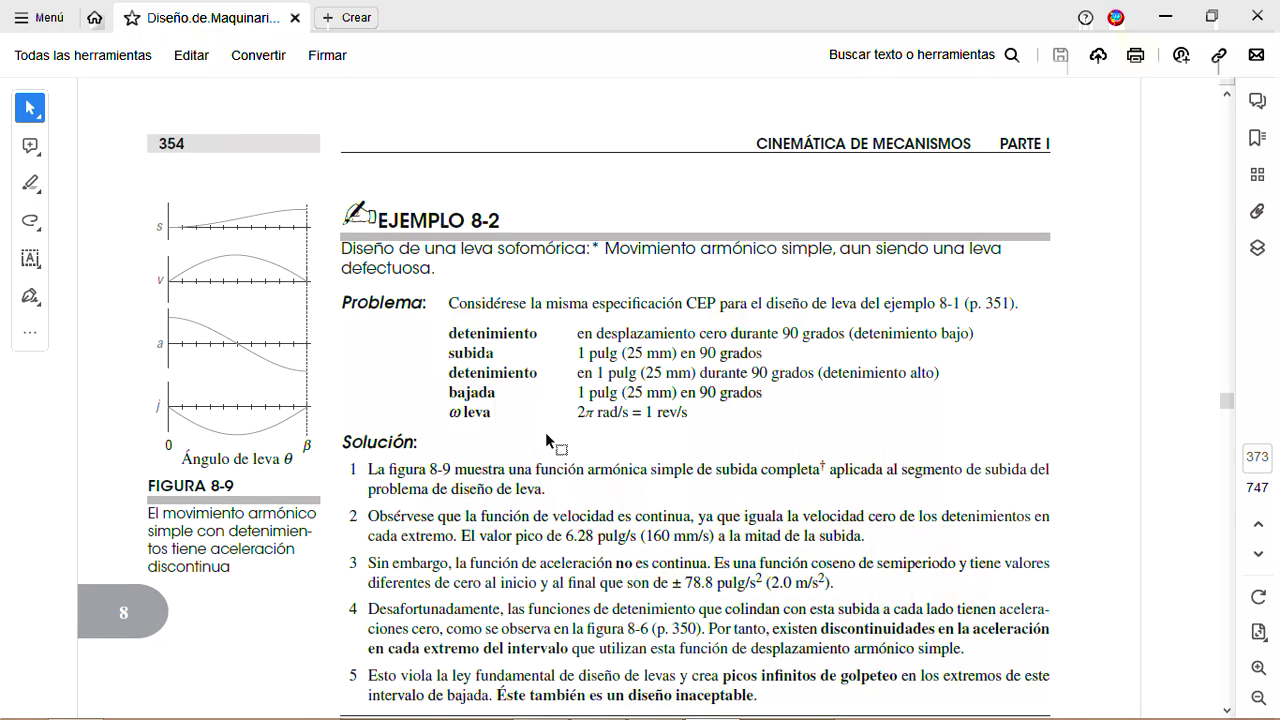
scroll(600, 555, "down", 8)
Look through the cycloidal displacement derivation and the combined acceleration functions, up to the Familia SCCA heading
scroll(600, 555, "down", 15)
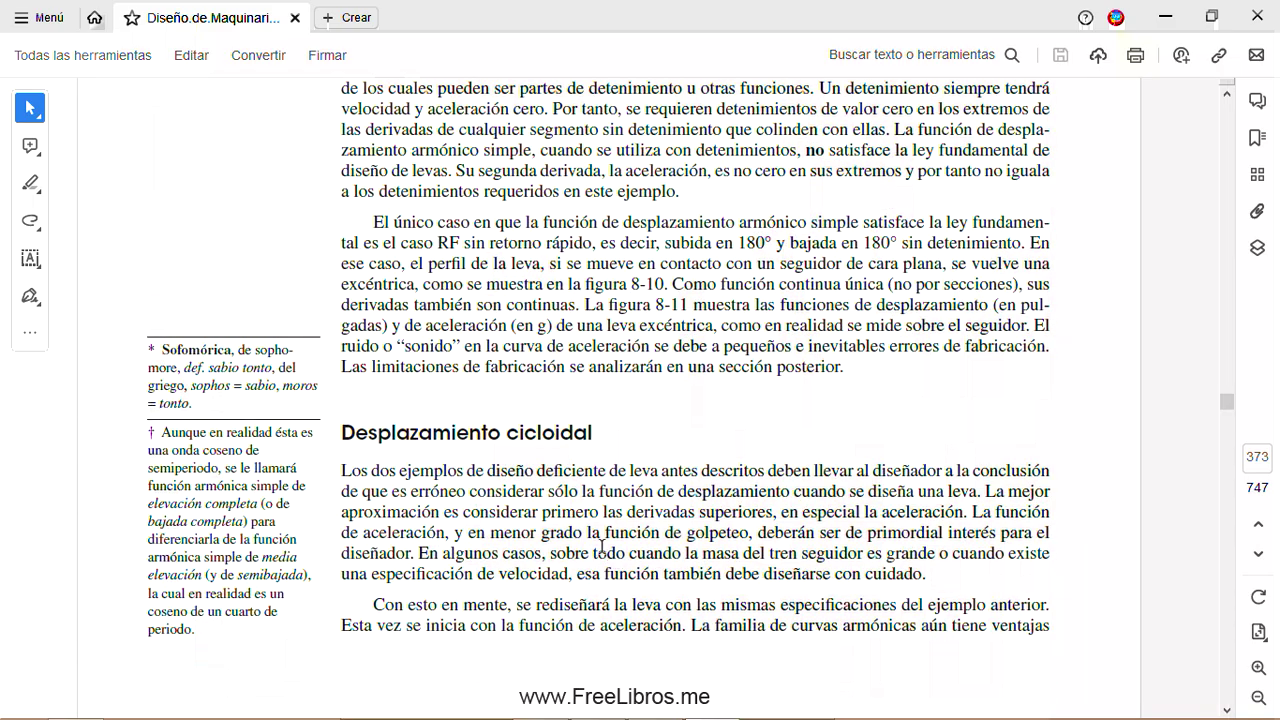
scroll(603, 550, "up", 5)
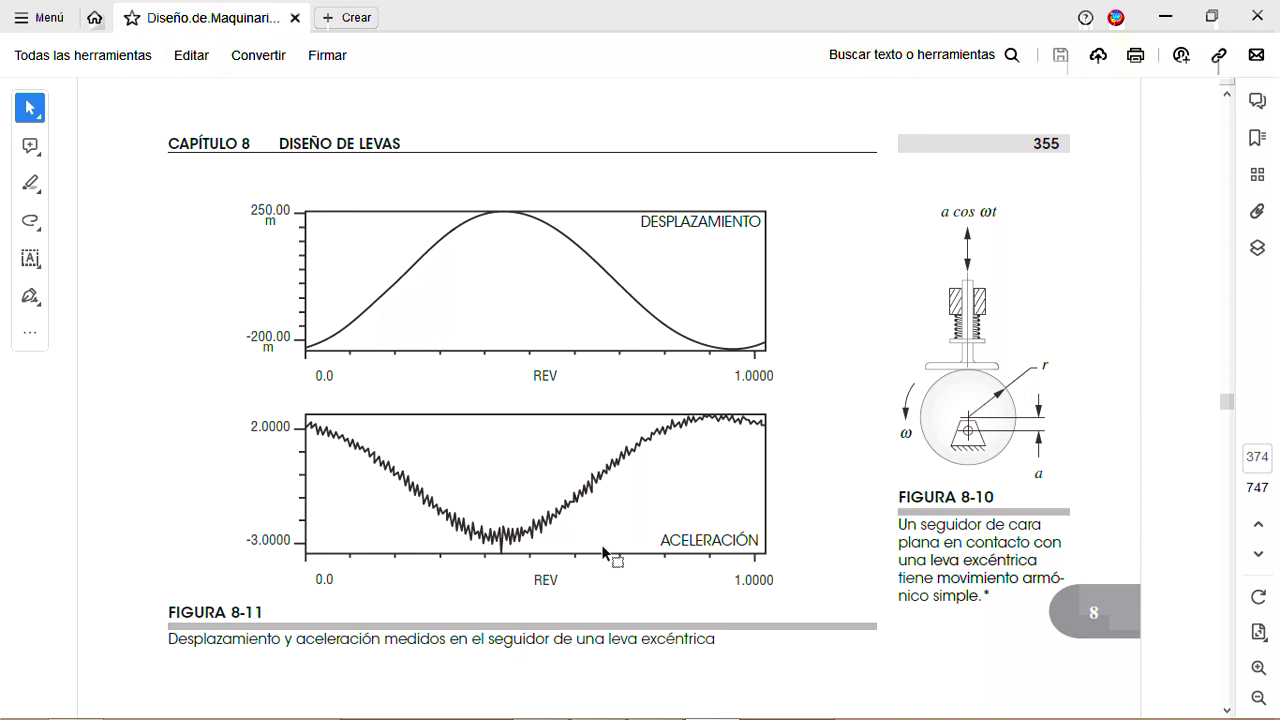
scroll(601, 544, "down", 13)
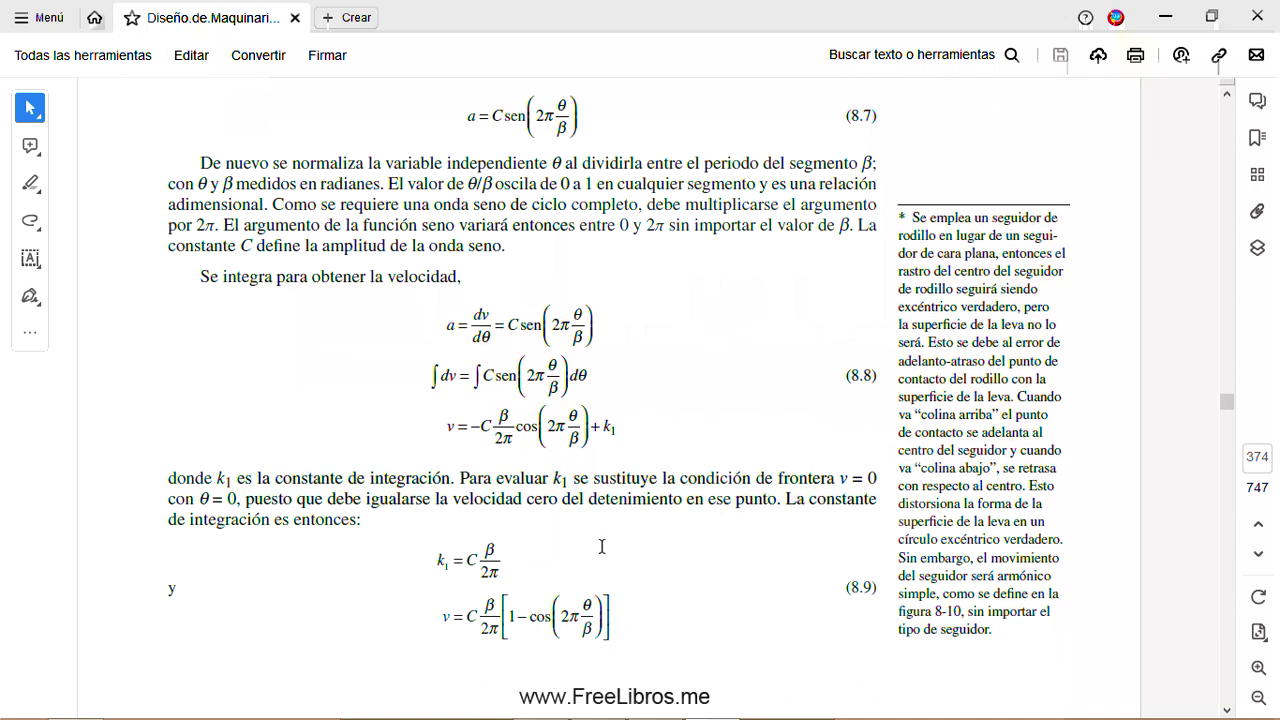
scroll(601, 546, "down", 20)
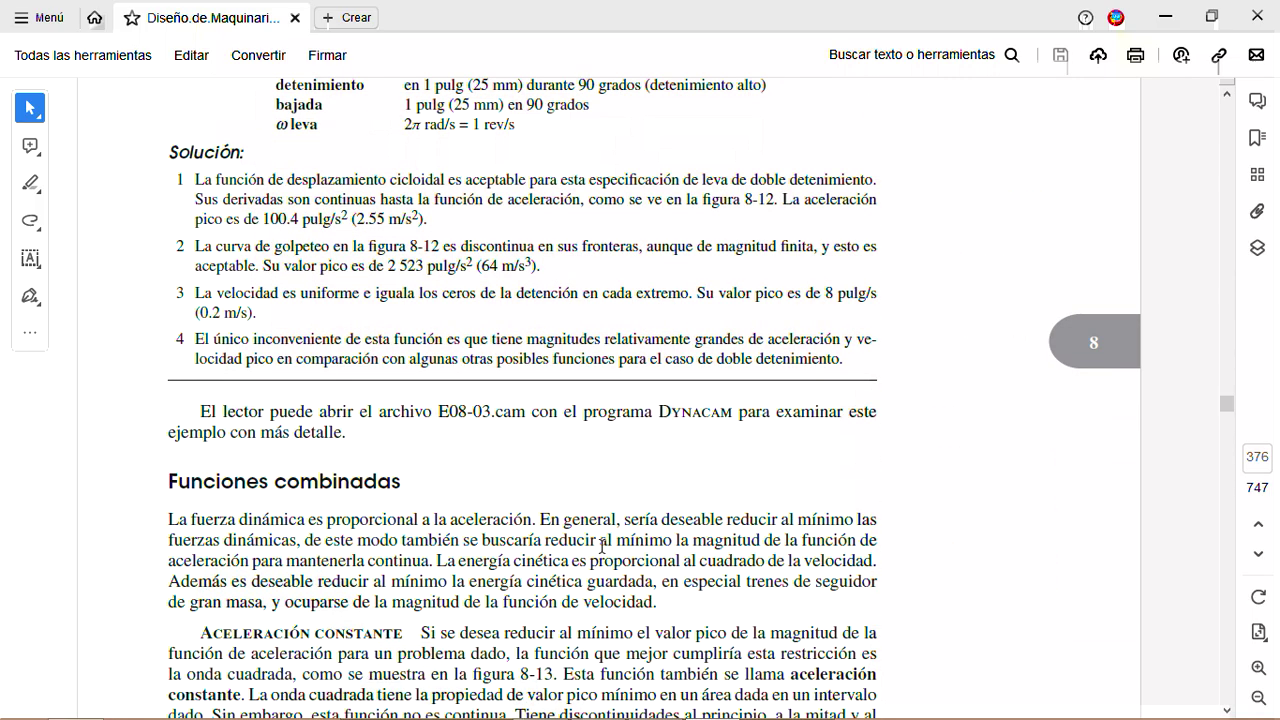
scroll(601, 544, "down", 20)
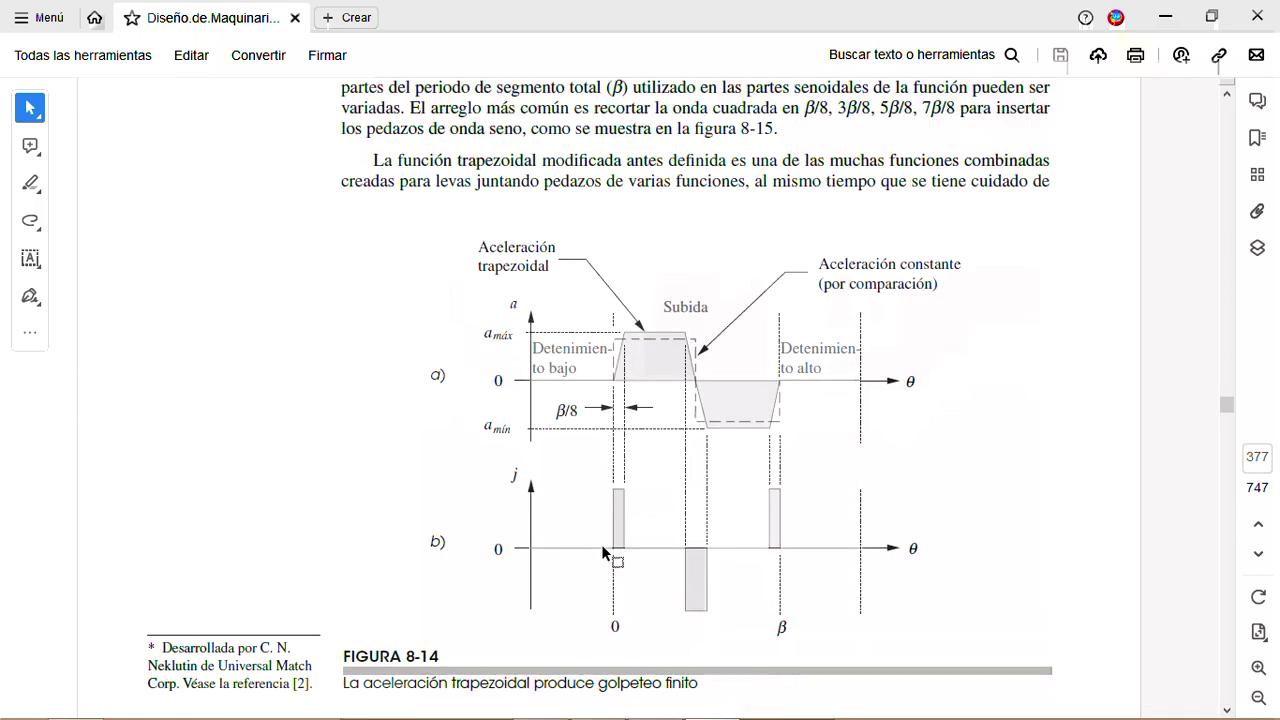
scroll(601, 544, "down", 20)
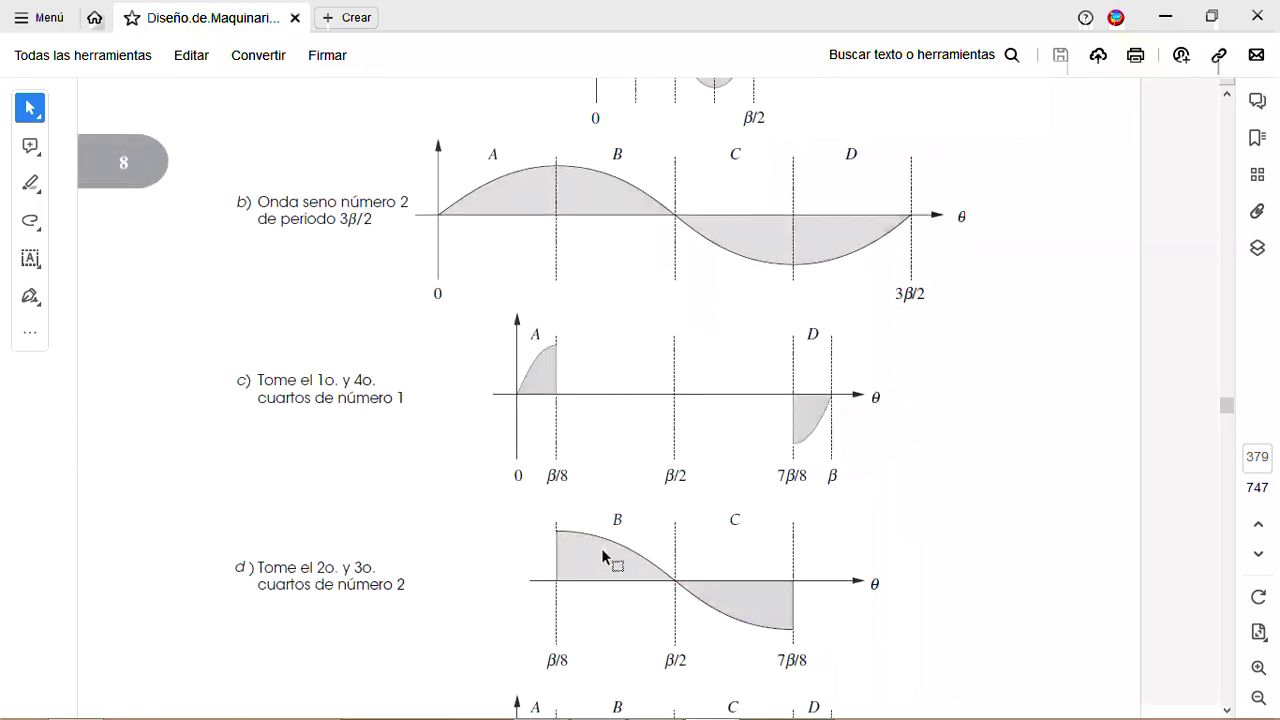
scroll(603, 556, "down", 15)
scroll(603, 556, "up", 3)
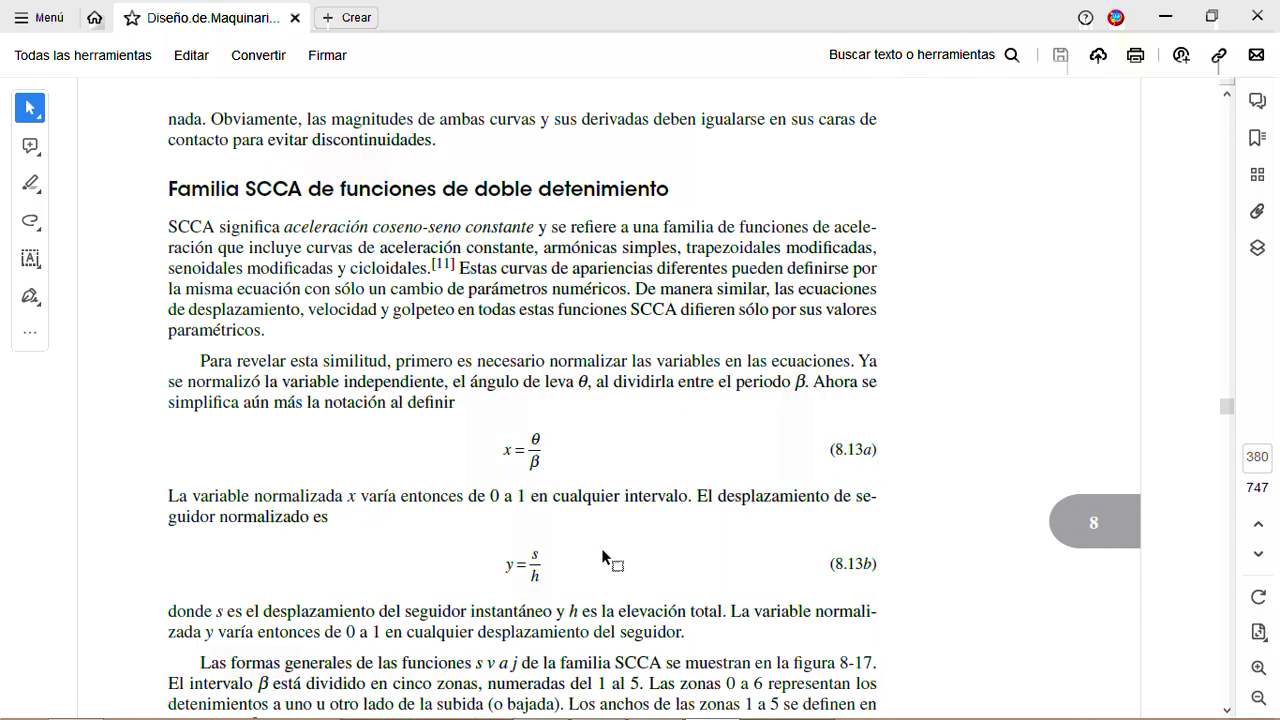
Examine the SCCA curve parameters in Tabla 8-2, the function comparison figures and the polynomial functions for double-dwell cams
scroll(605, 558, "down", 20)
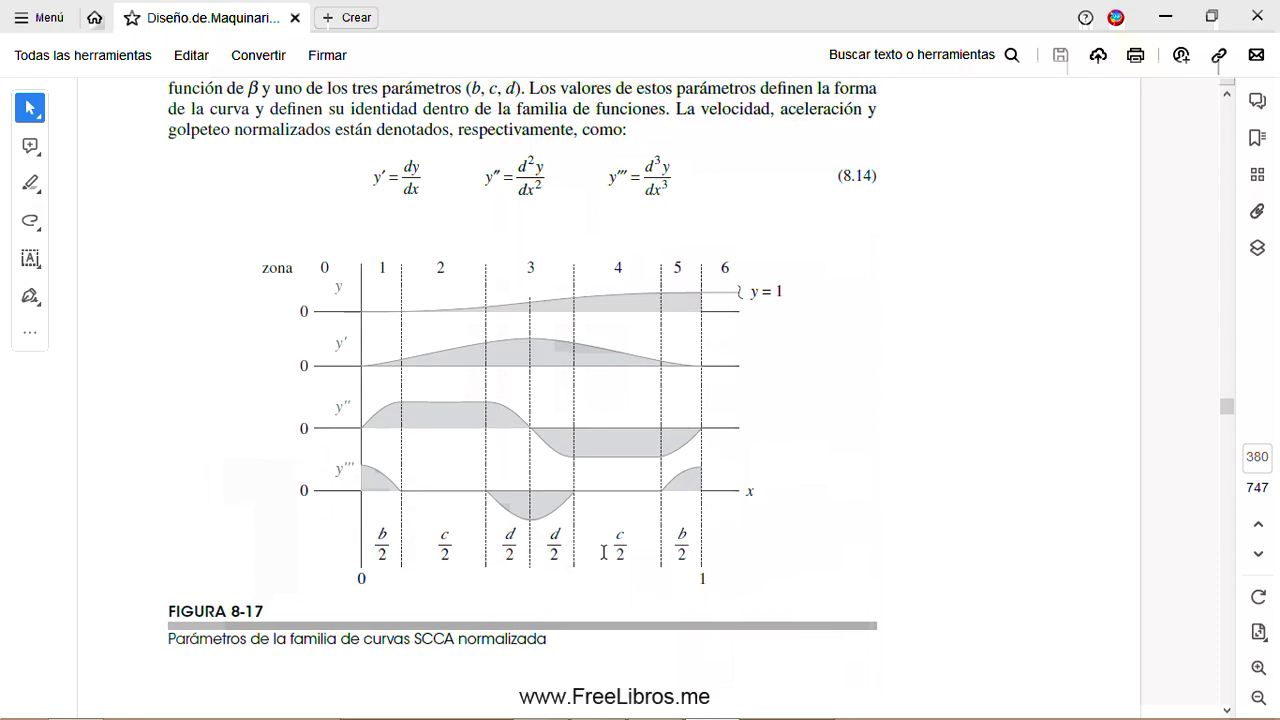
scroll(605, 559, "down", 20)
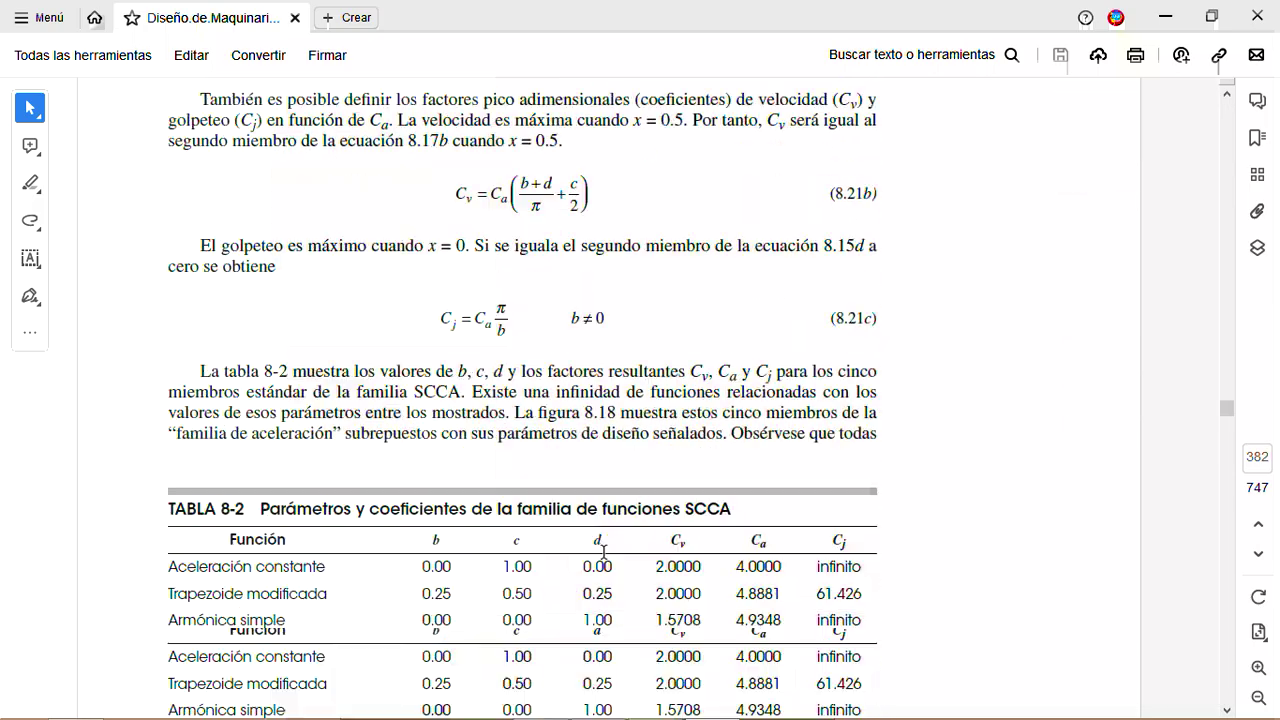
scroll(603, 552, "up", 8)
scroll(603, 552, "down", 15)
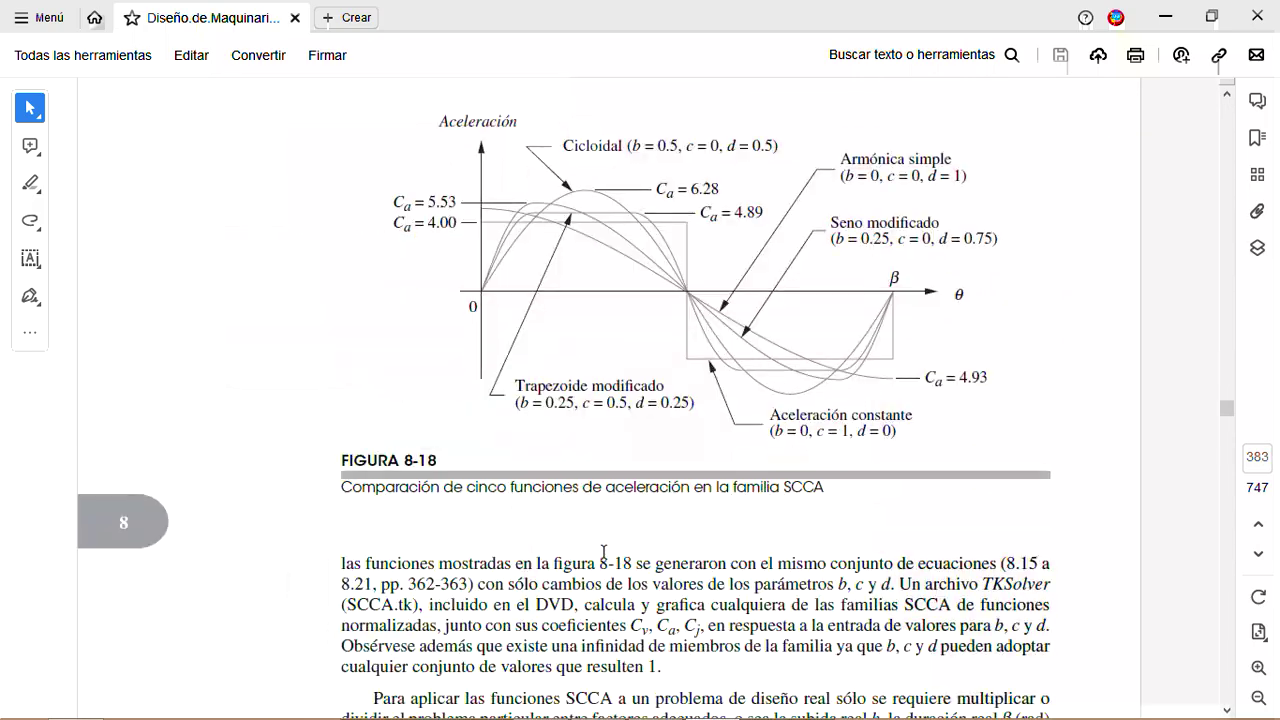
scroll(603, 552, "down", 20)
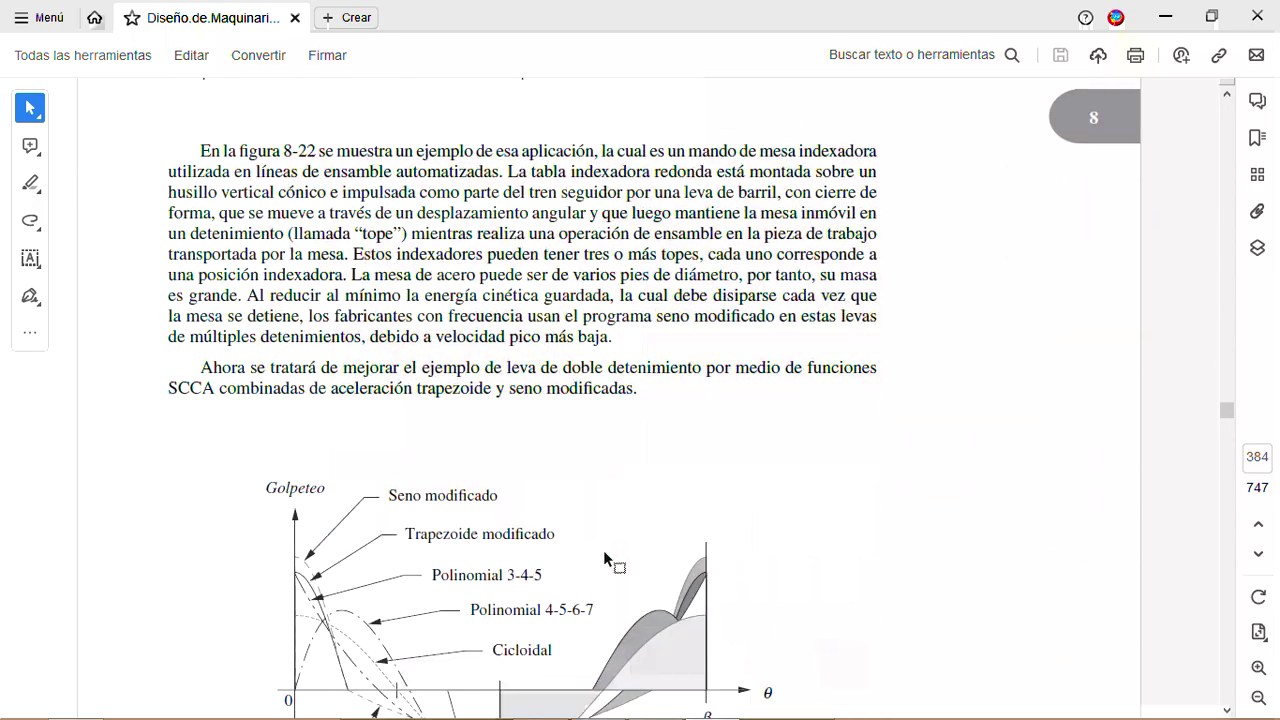
scroll(603, 552, "down", 20)
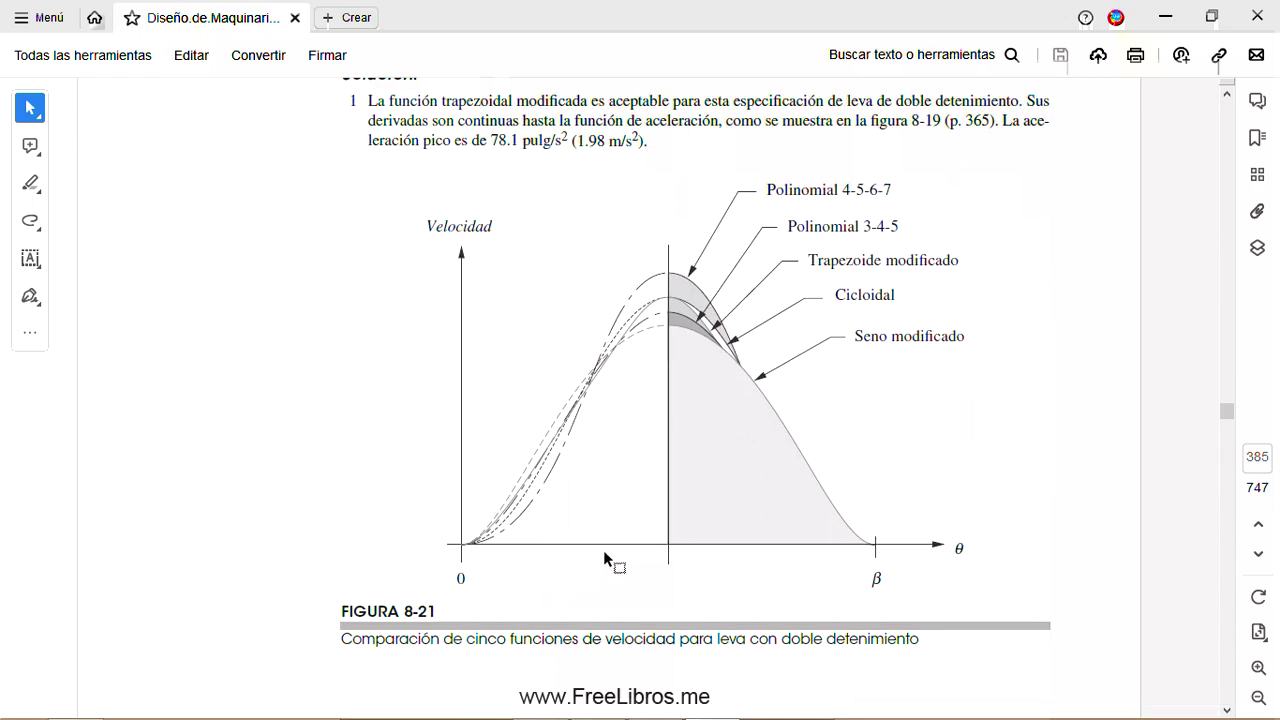
scroll(603, 552, "up", 4)
scroll(603, 552, "down", 20)
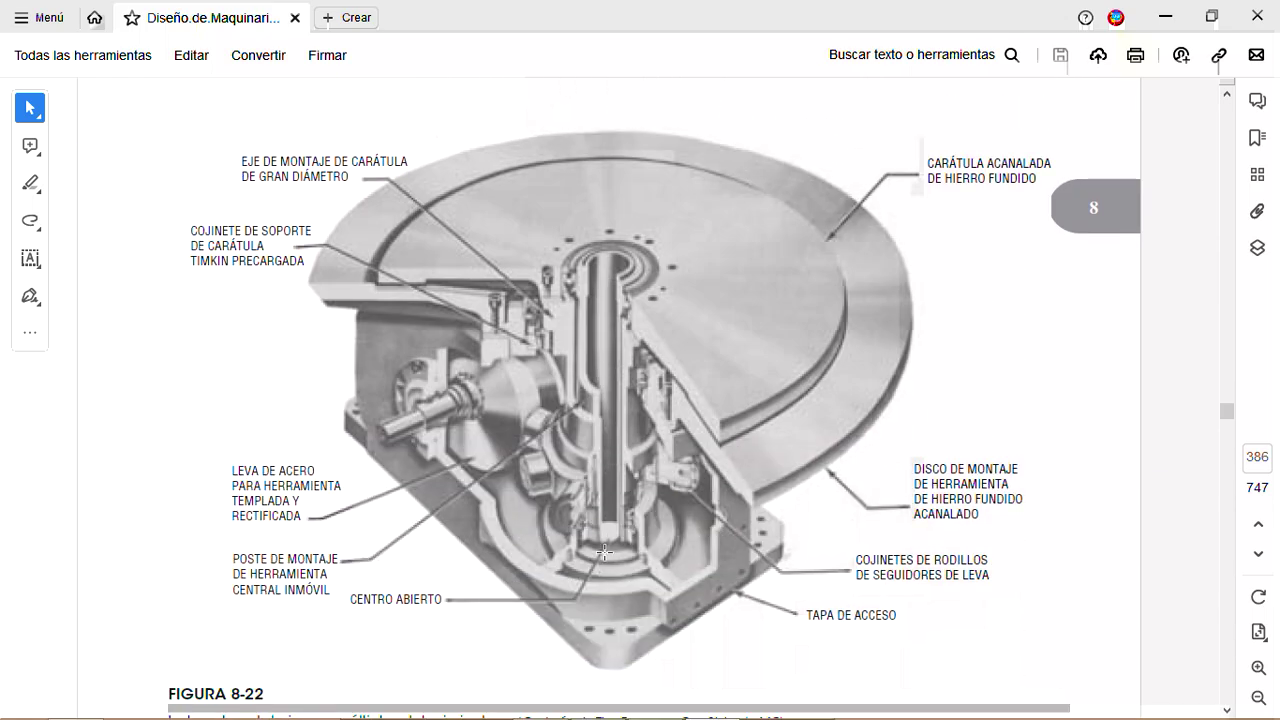
scroll(603, 552, "down", 20)
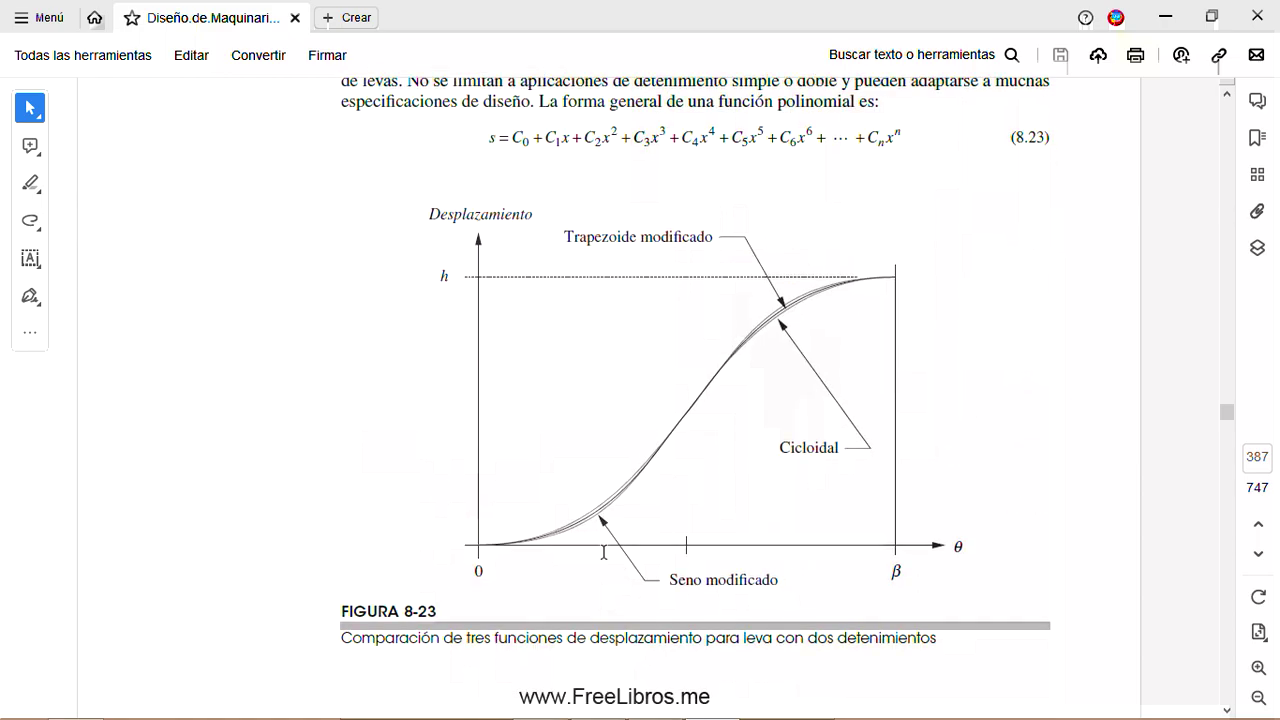
scroll(603, 552, "down", 20)
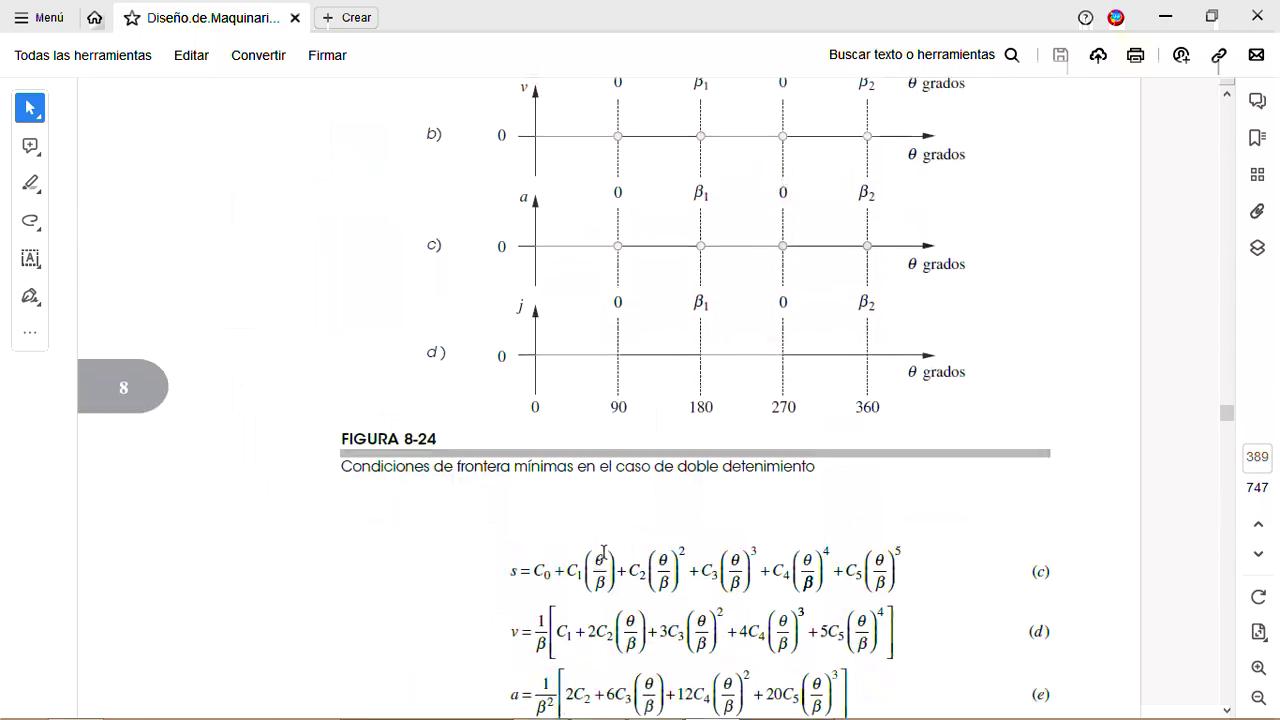
Look through section 8.4 on single-dwell cams and the polynomial and constant-velocity examples up to Ejemplo 8-12
scroll(603, 552, "down", 20)
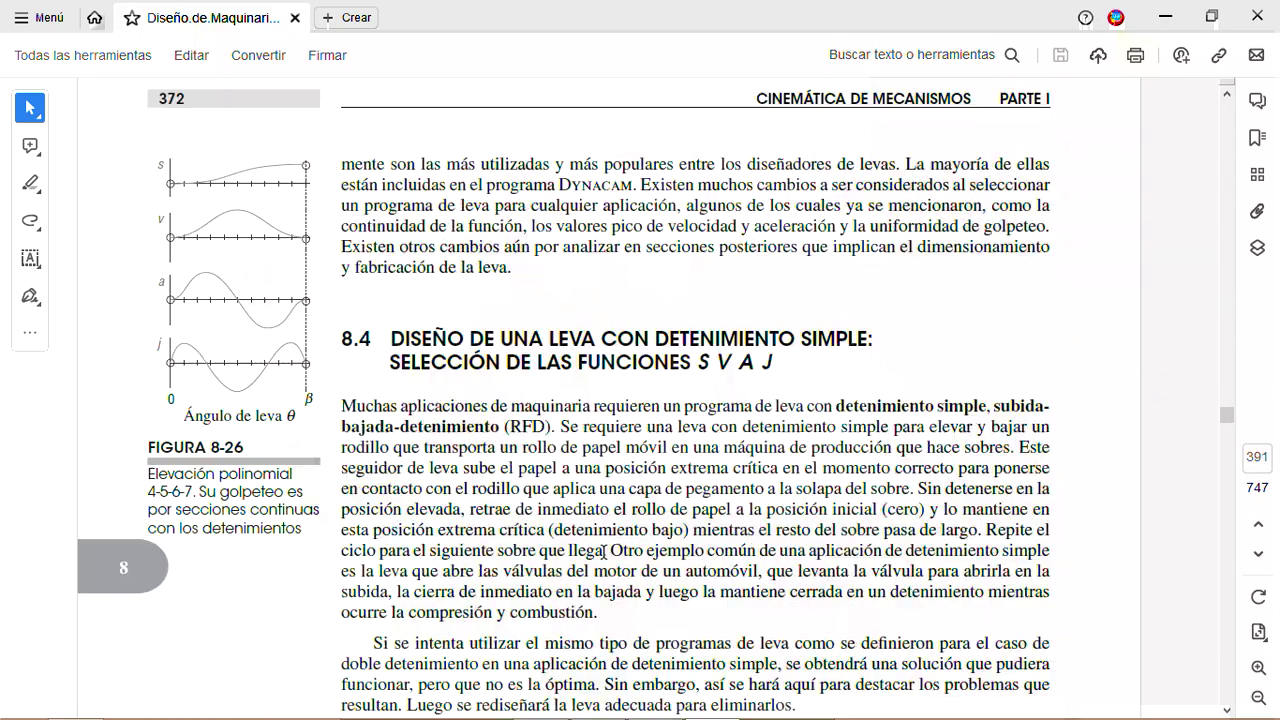
scroll(603, 552, "down", 20)
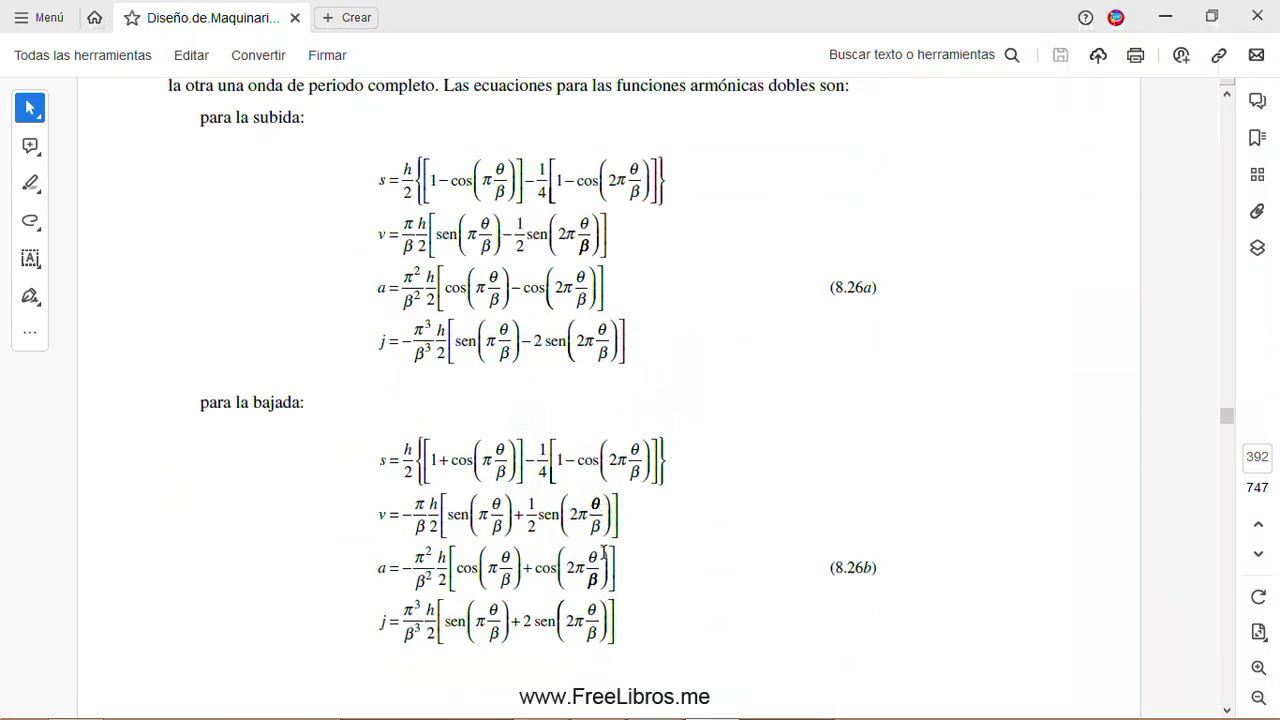
scroll(603, 555, "down", 20)
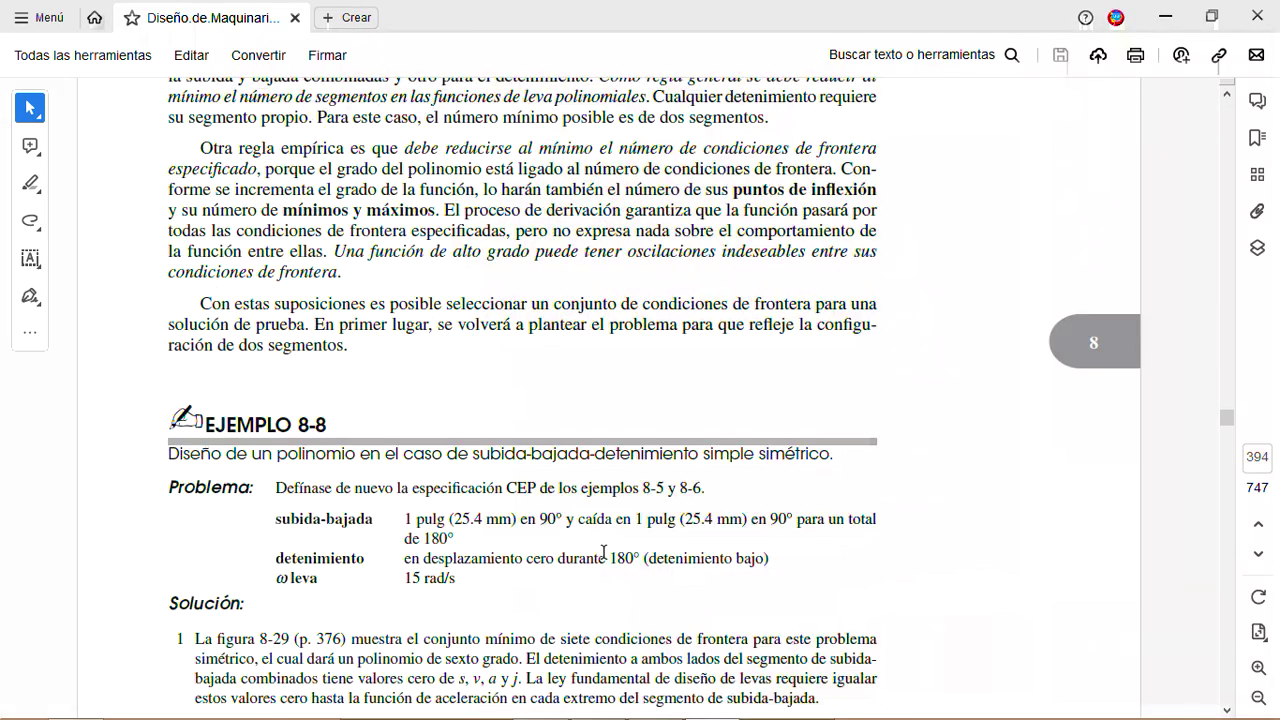
scroll(603, 552, "down", 15)
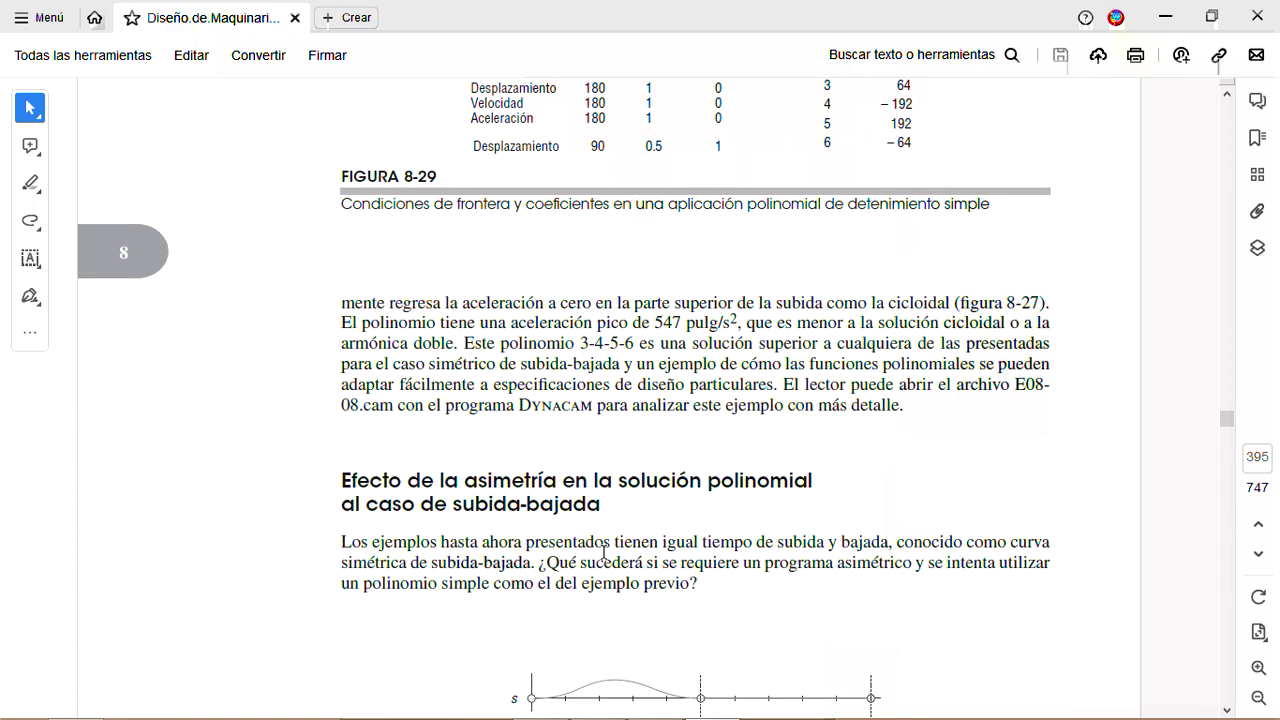
scroll(603, 550, "down", 20)
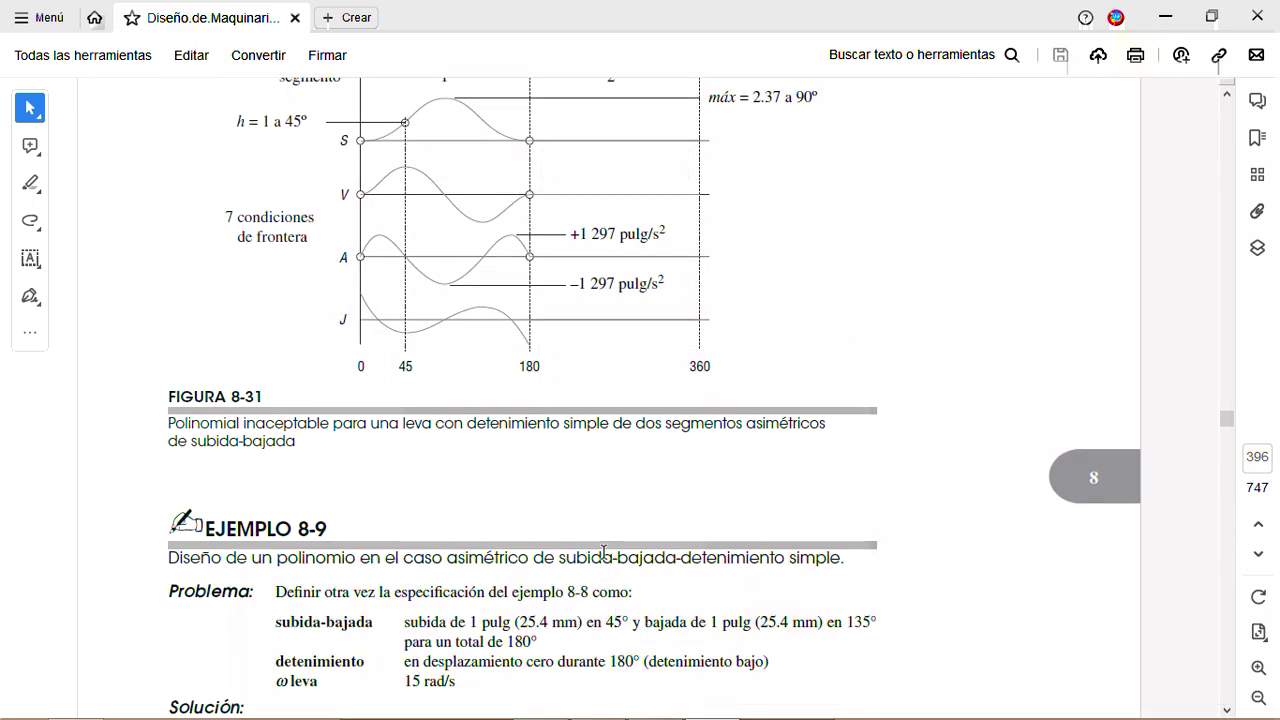
scroll(603, 552, "down", 20)
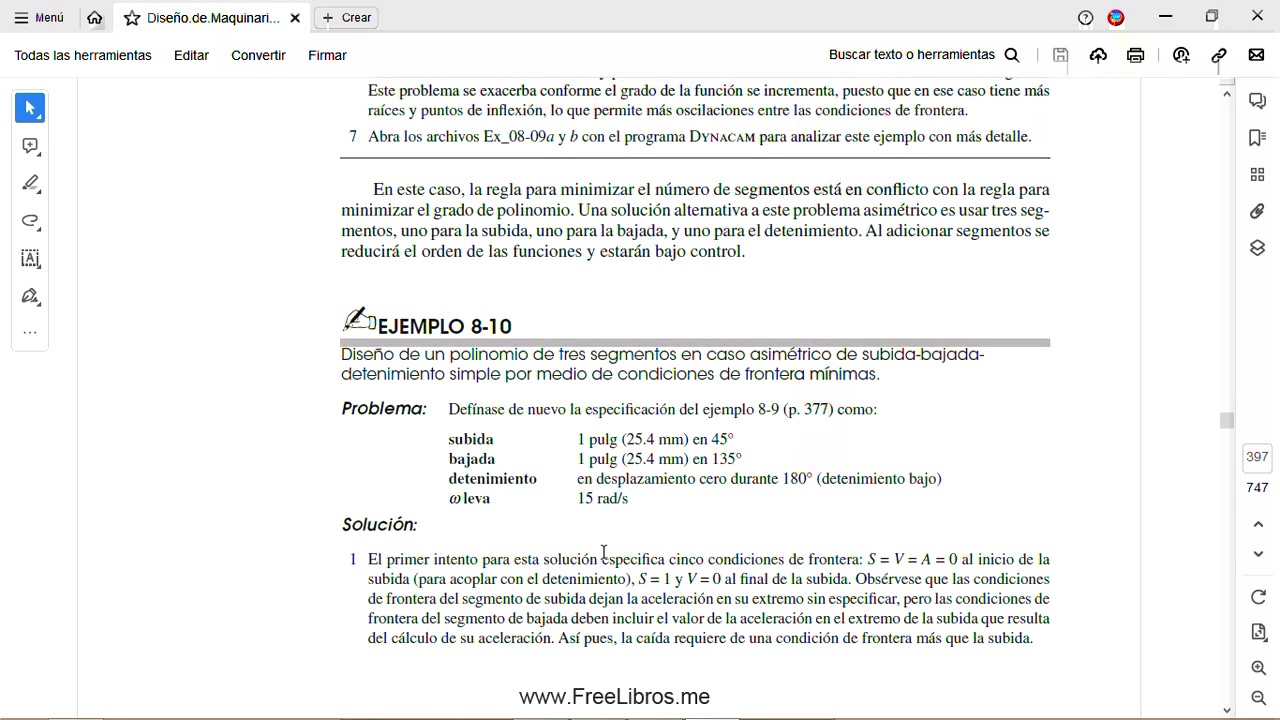
scroll(603, 552, "down", 20)
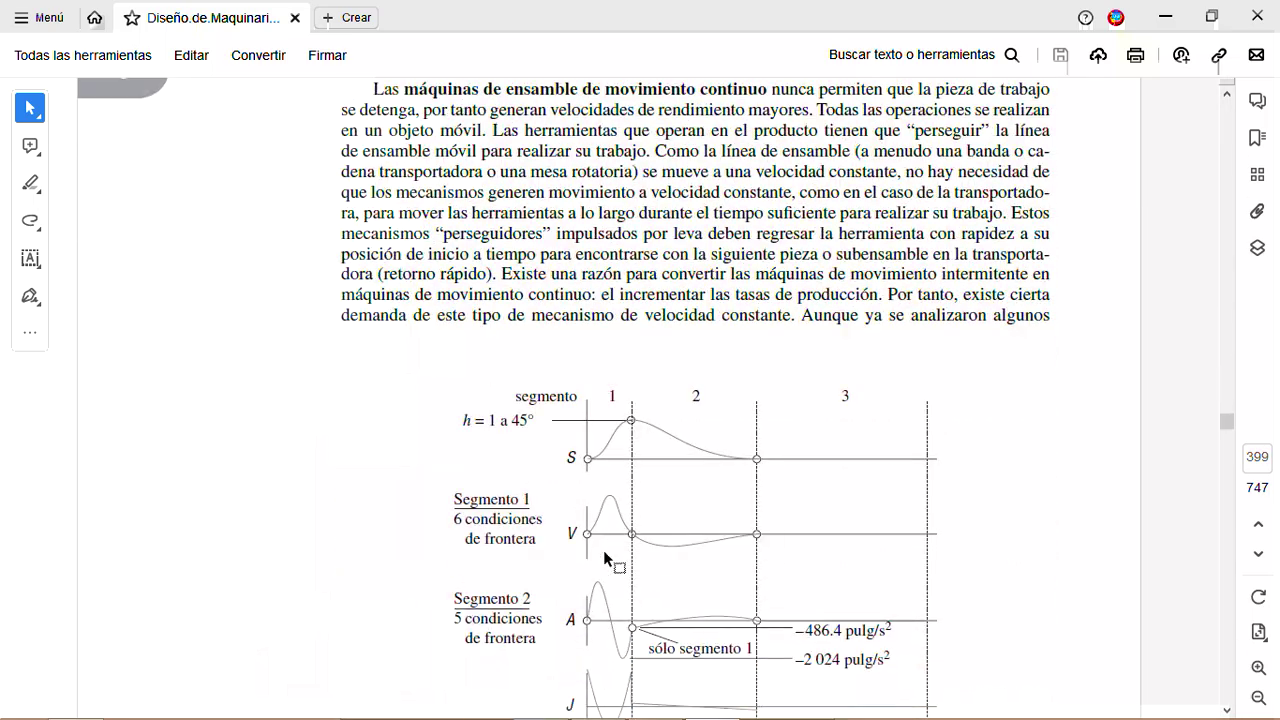
scroll(603, 555, "down", 20)
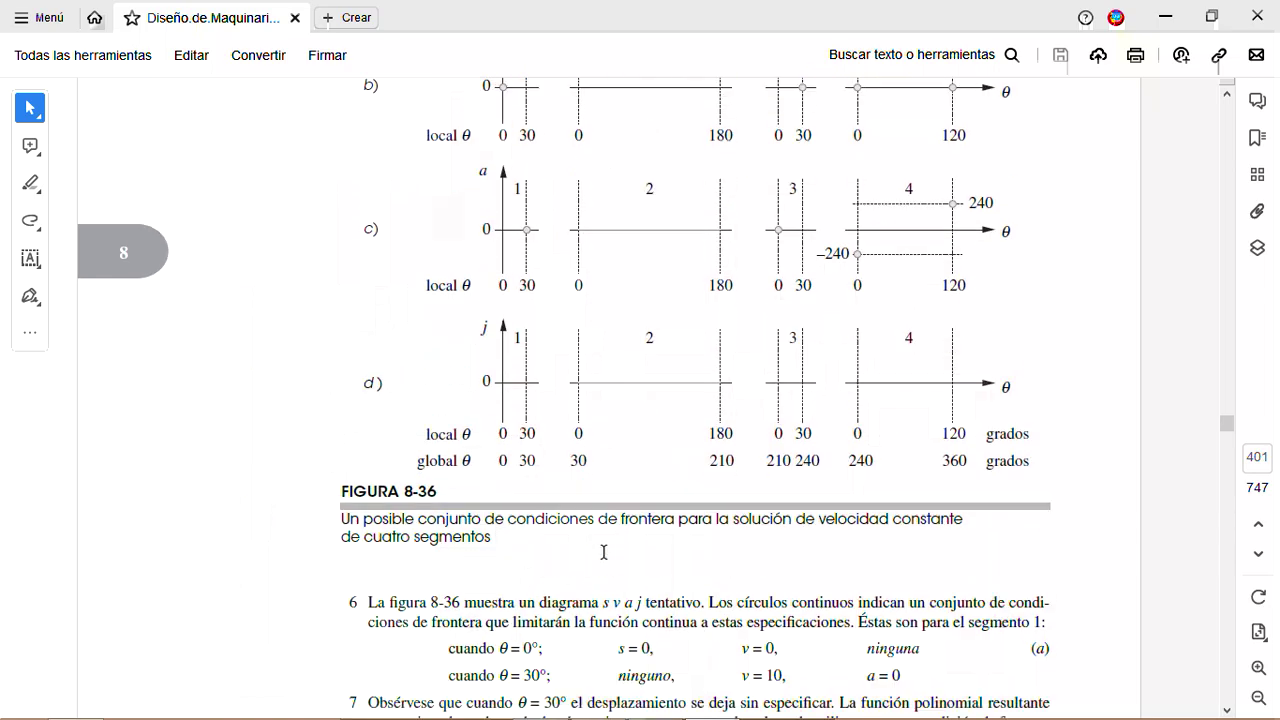
scroll(603, 552, "down", 20)
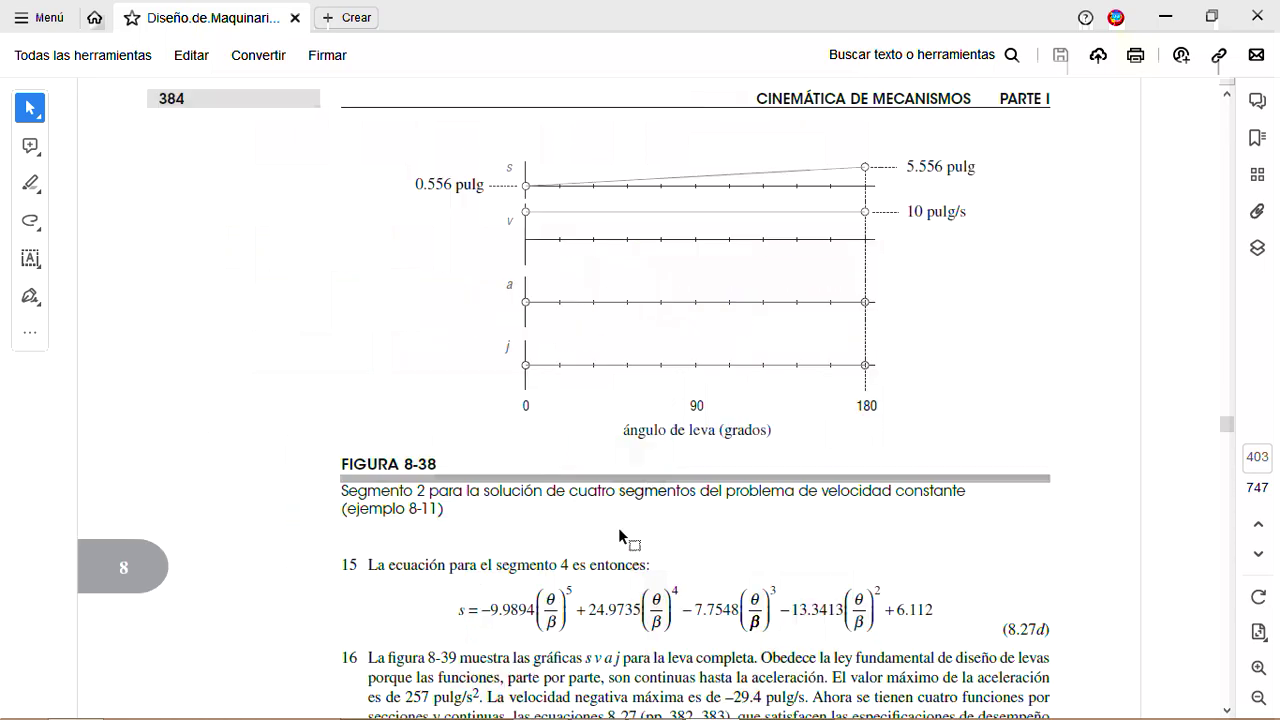
scroll(618, 527, "down", 20)
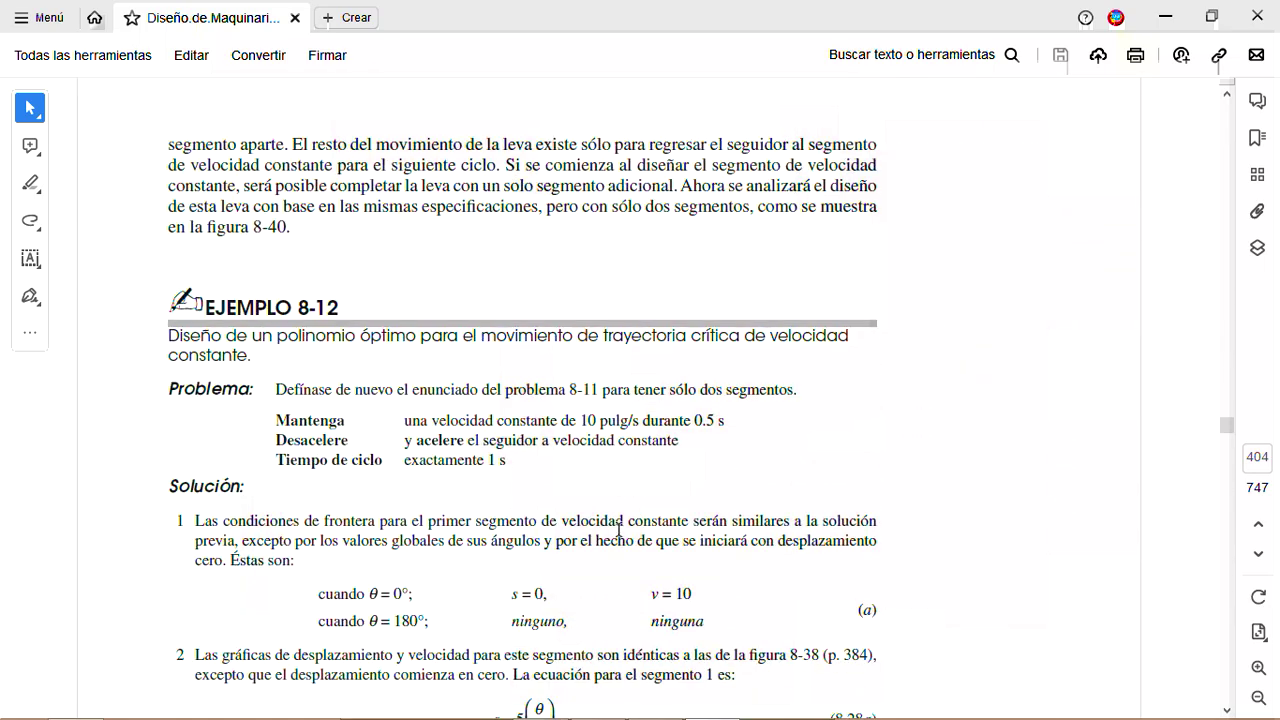
Find the start of section 8.6 on cam sizing, pressure angle and radius of curvature, and view Figure 8-42's cam geometry
scroll(618, 528, "down", 20)
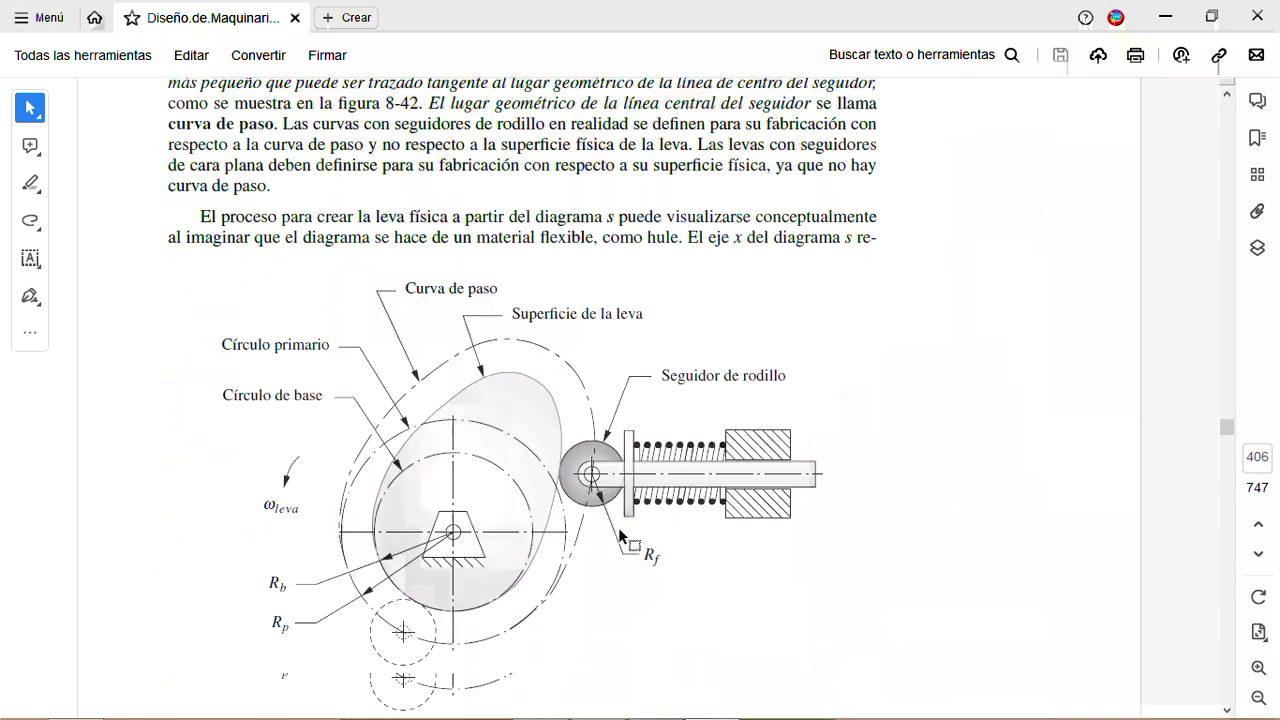
scroll(618, 527, "down", 10)
scroll(618, 527, "up", 9)
scroll(618, 527, "up", 10)
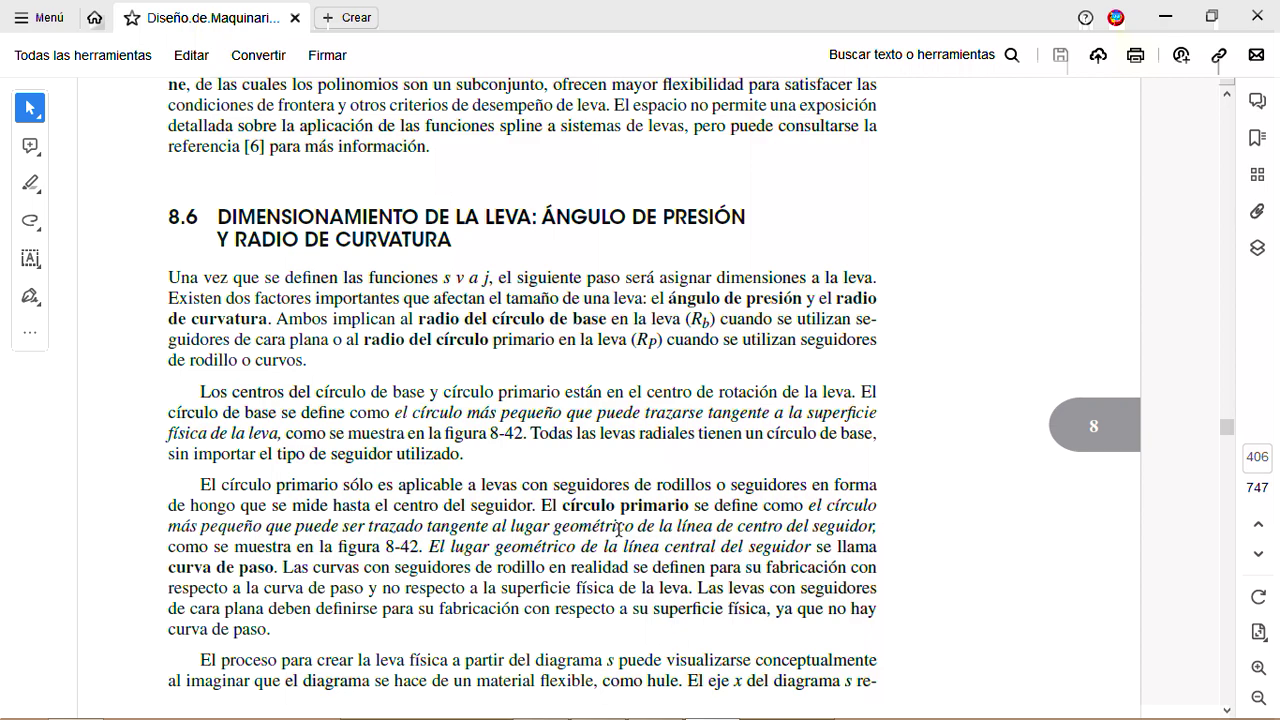
Read the base circle, prime circle and pitch curve definitions in section 8.6 and examine their geometry in Figure 8-42
scroll(618, 528, "down", 7)
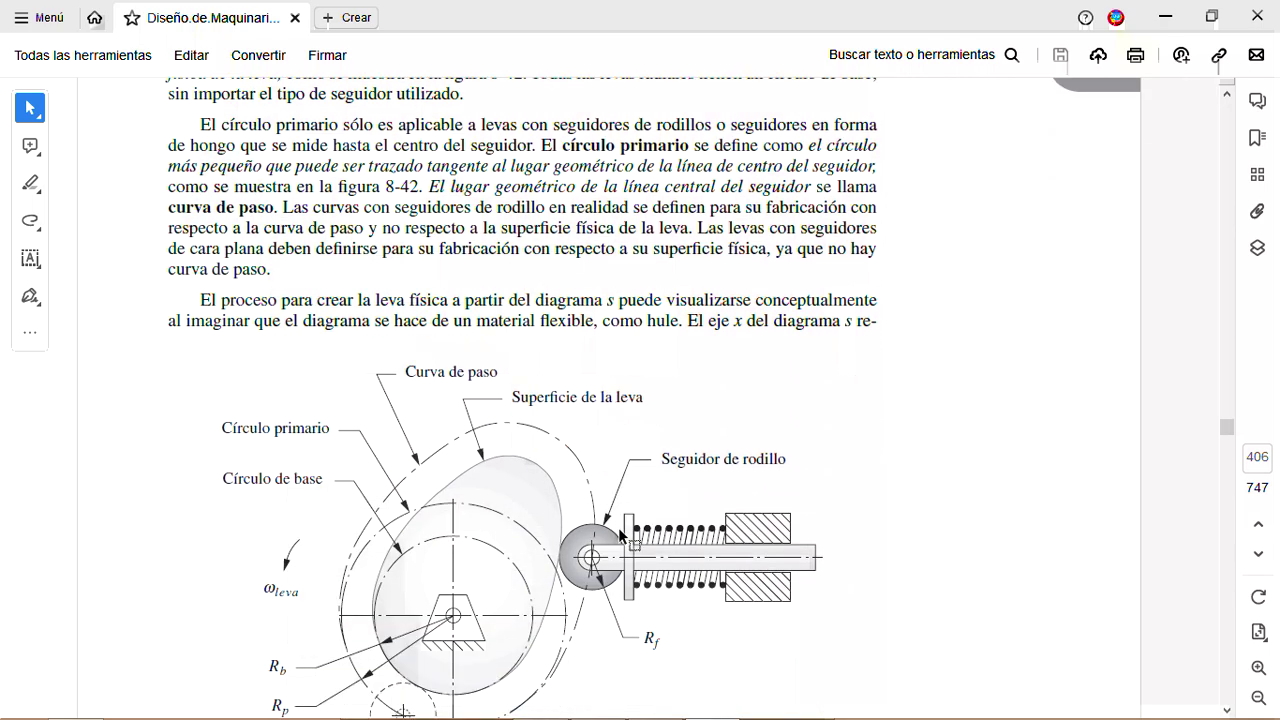
scroll(620, 536, "down", 1)
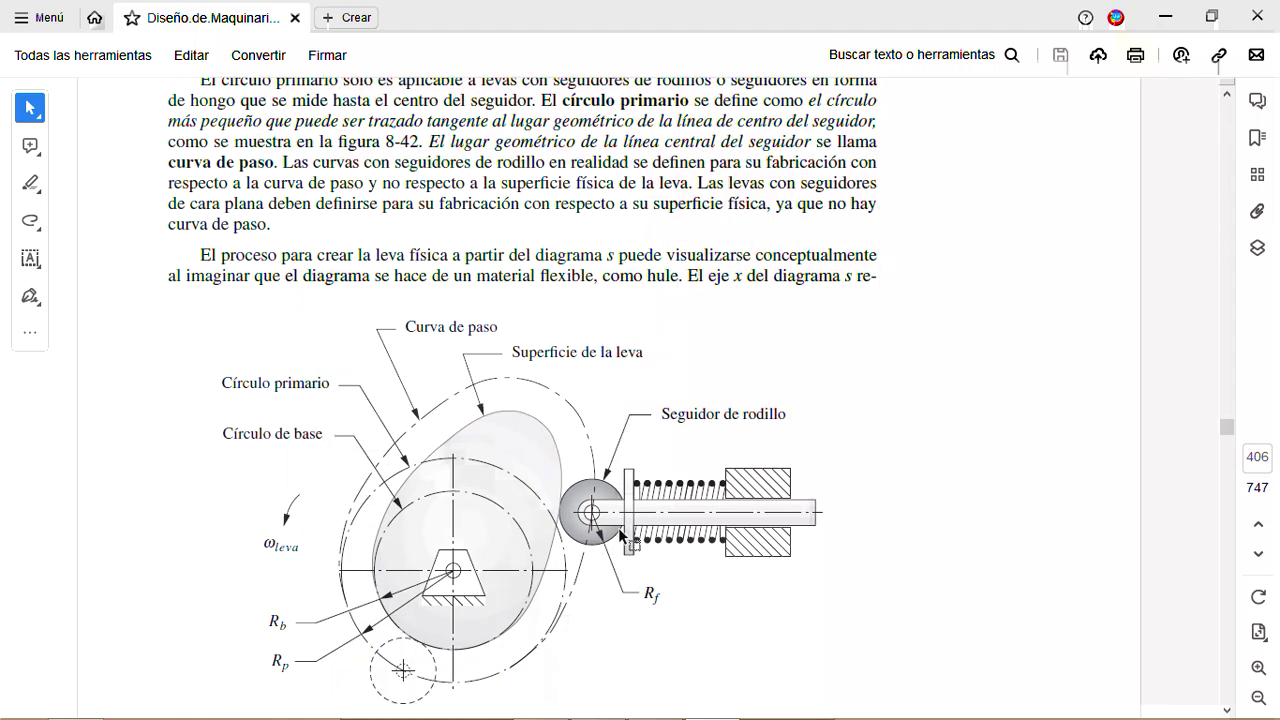
scroll(620, 536, "down", 3)
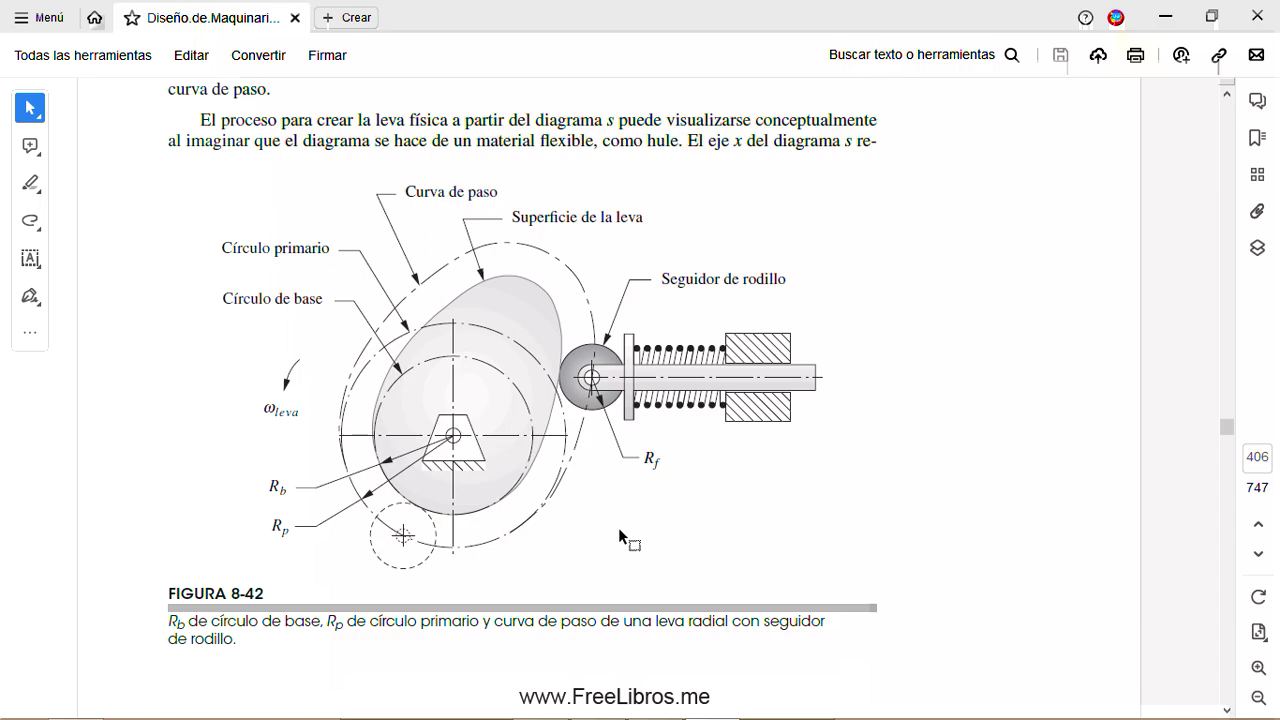
scroll(619, 530, "down", 3)
scroll(619, 530, "up", 3)
Look through the pressure angle and flat-faced follower overturning moment topics up to the radius of curvature for translating roller followers
scroll(619, 536, "down", 5)
scroll(619, 531, "down", 12)
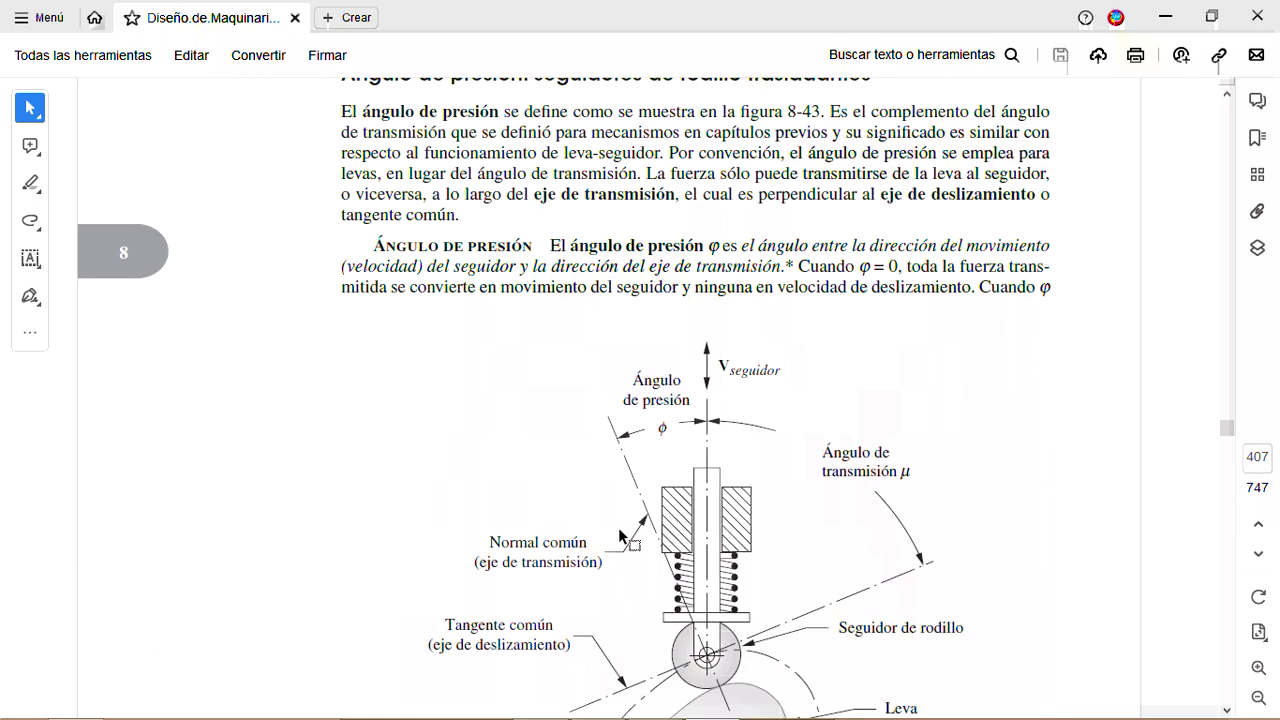
scroll(618, 529, "down", 12)
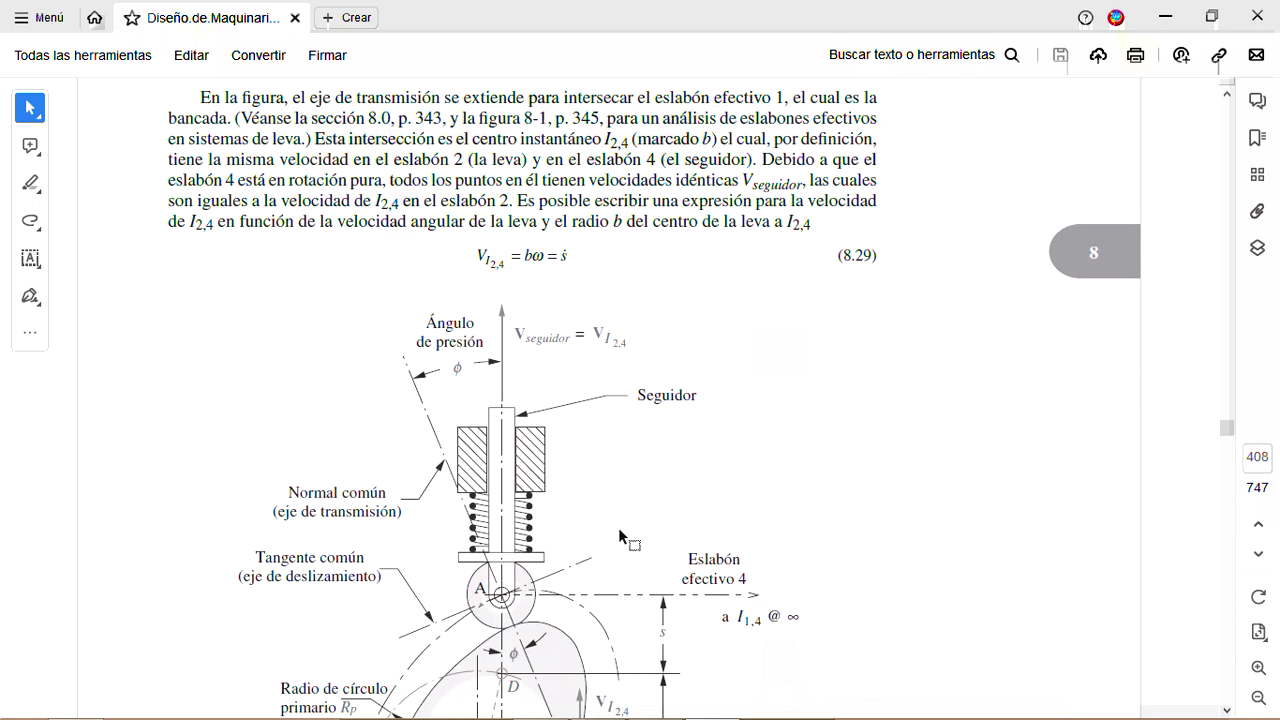
scroll(619, 530, "down", 12)
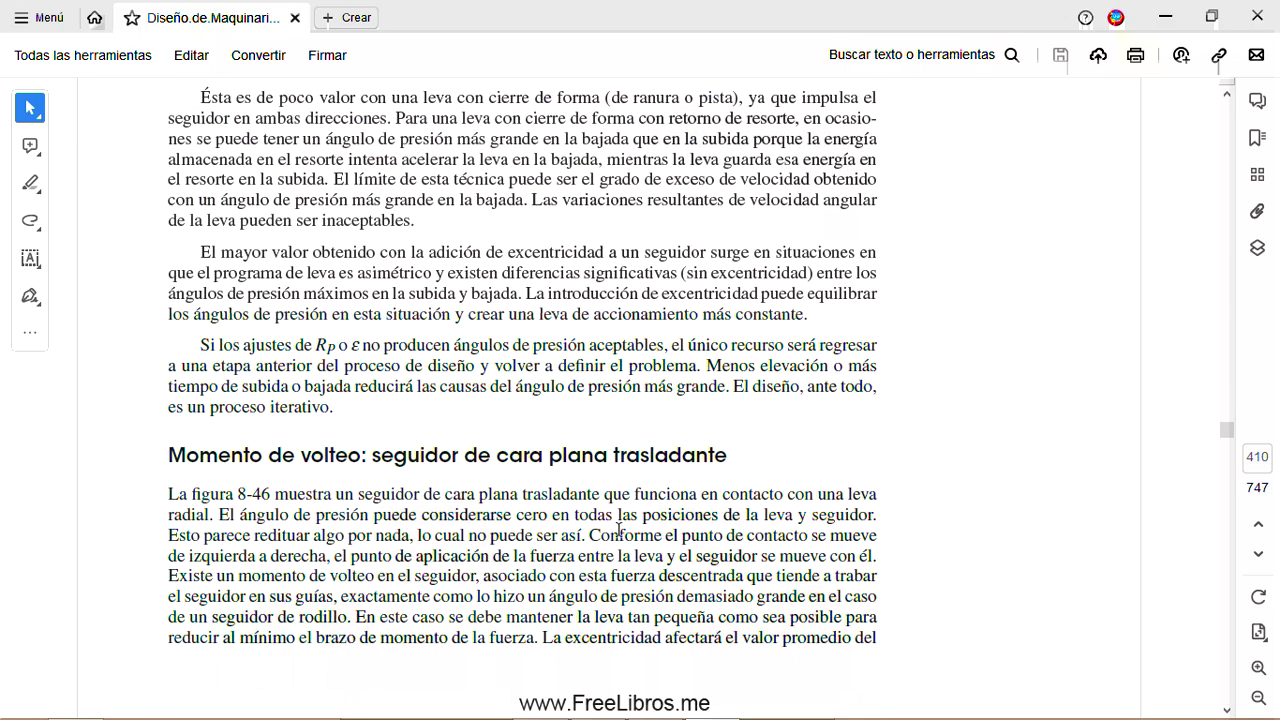
scroll(618, 528, "down", 6)
scroll(618, 530, "down", 10)
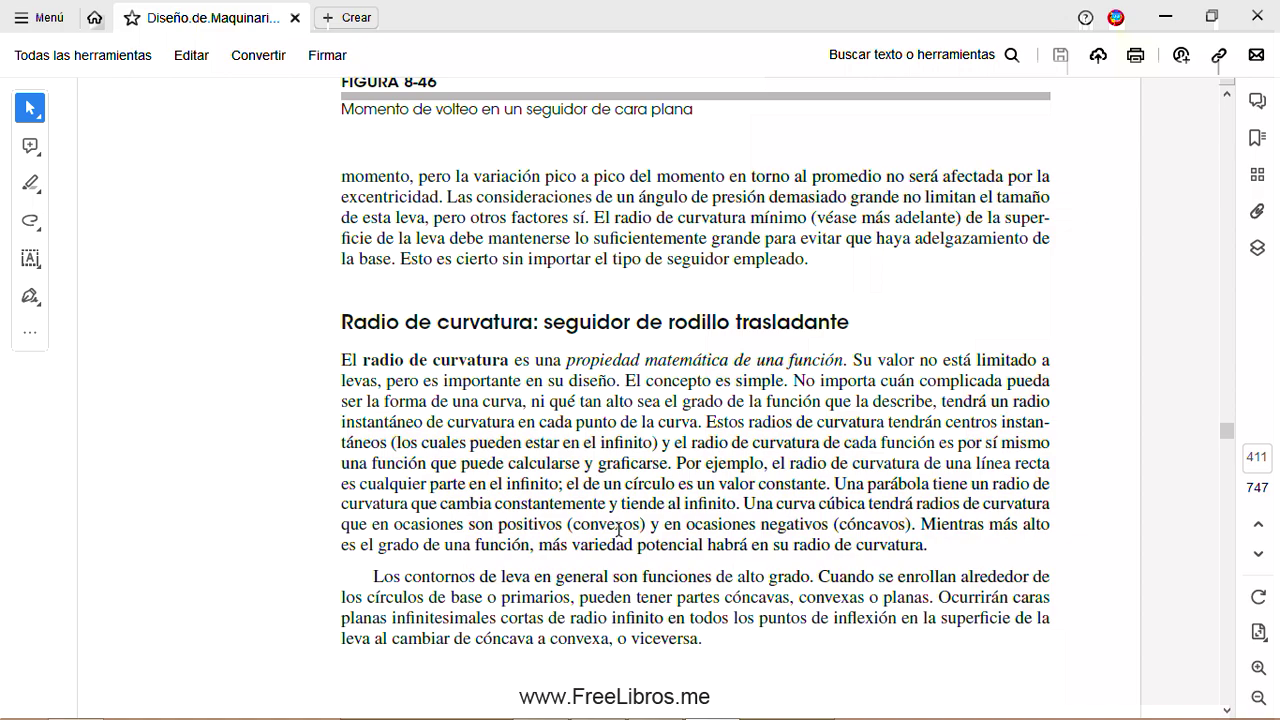
Examine the radius of curvature explanation with equations 8.32 and 8.33, the oversized roller in Figure 8-47 and the undercutting in Figure 8-48
scroll(618, 530, "down", 15)
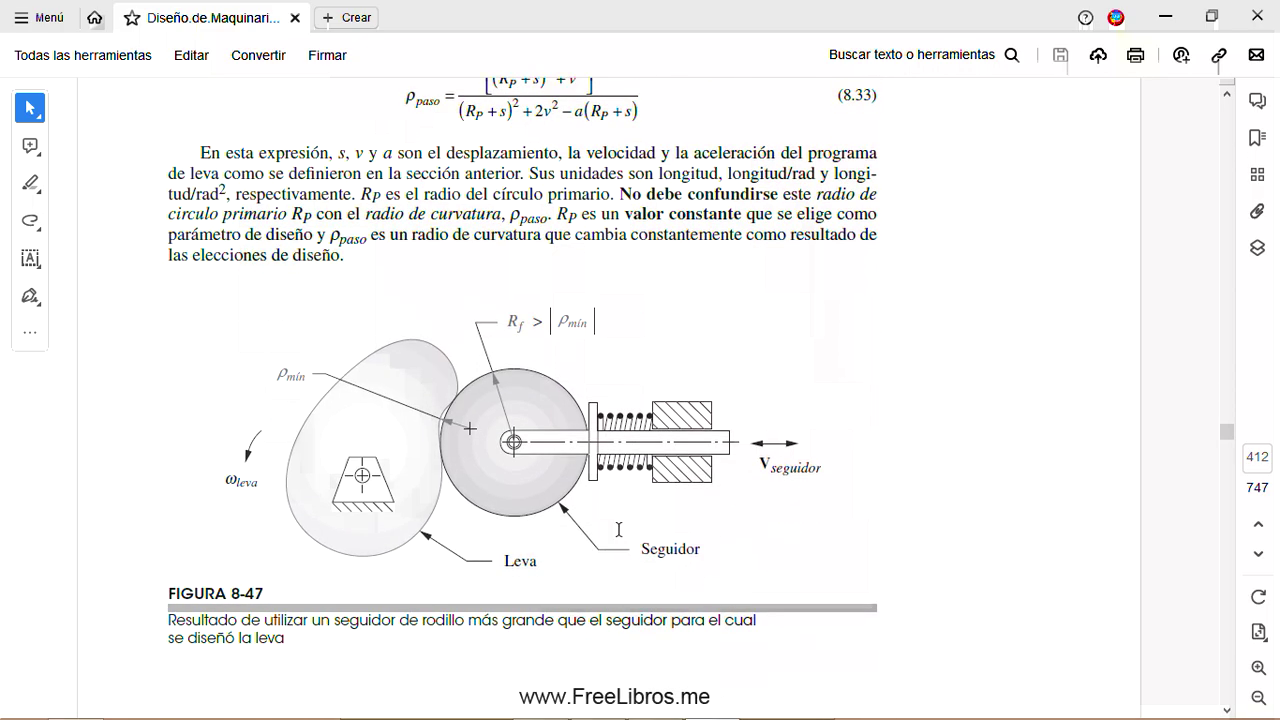
scroll(618, 530, "down", 15)
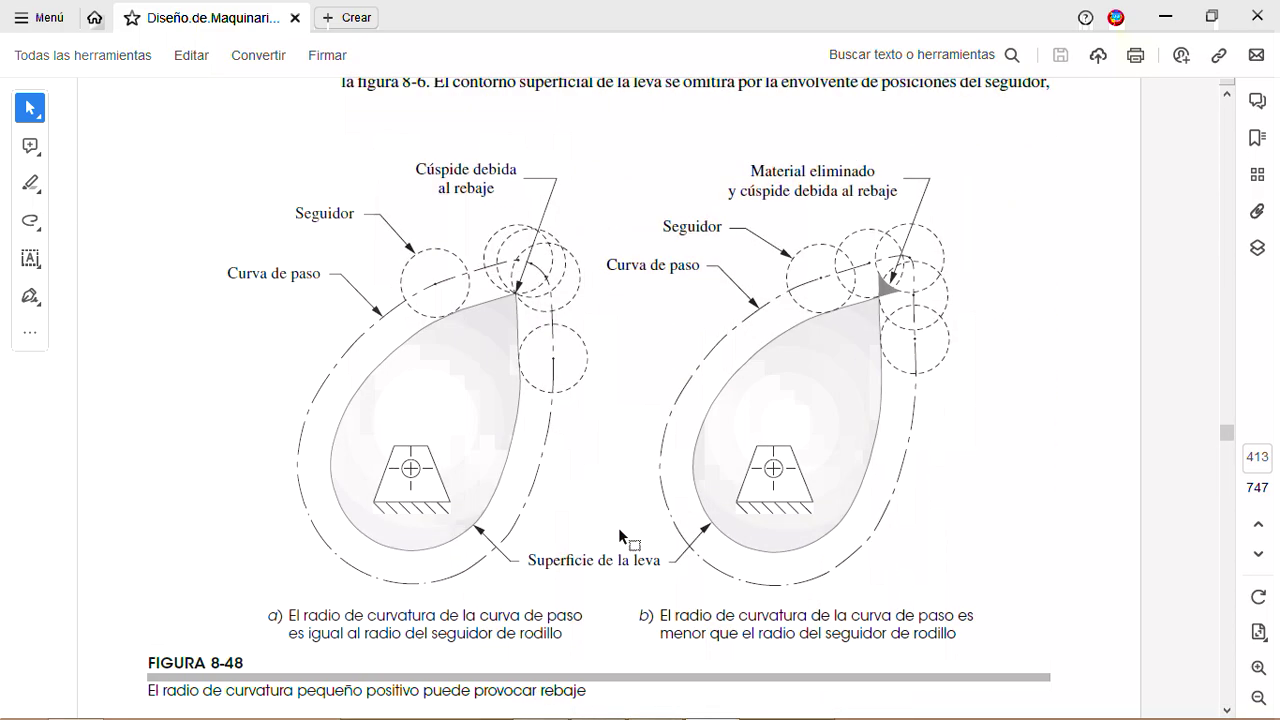
scroll(619, 531, "up", 15)
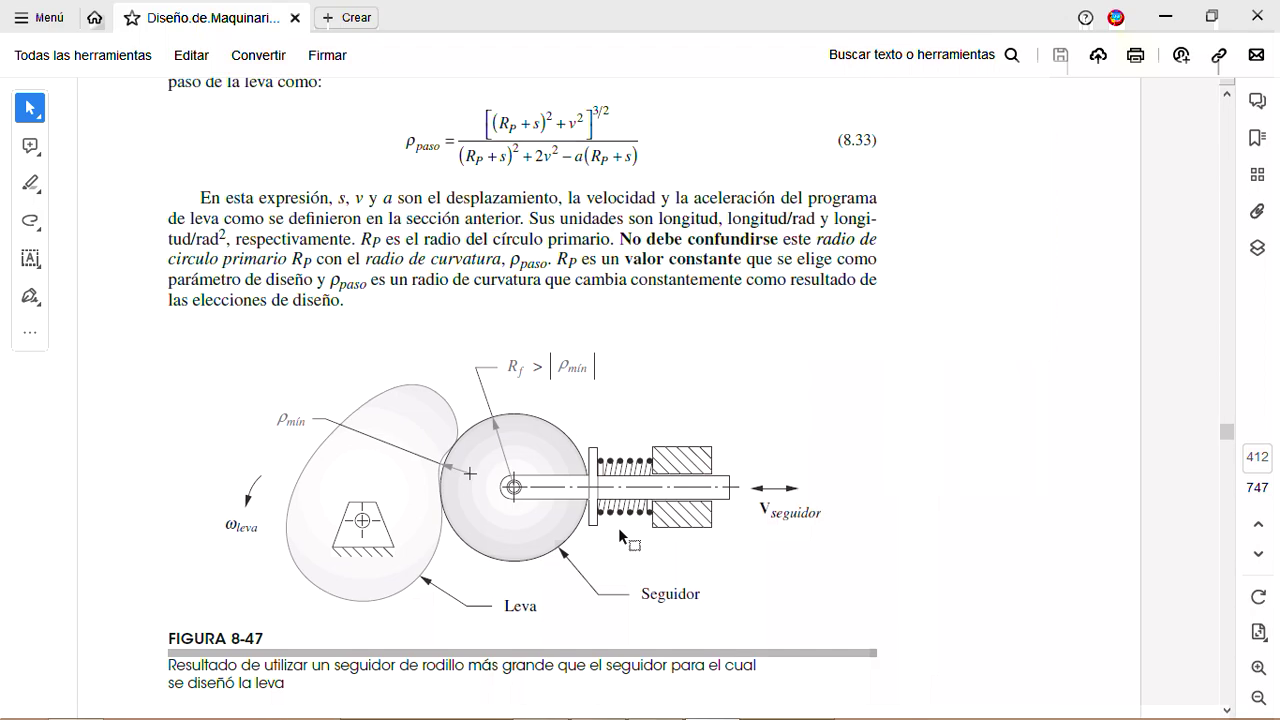
scroll(618, 527, "up", 15)
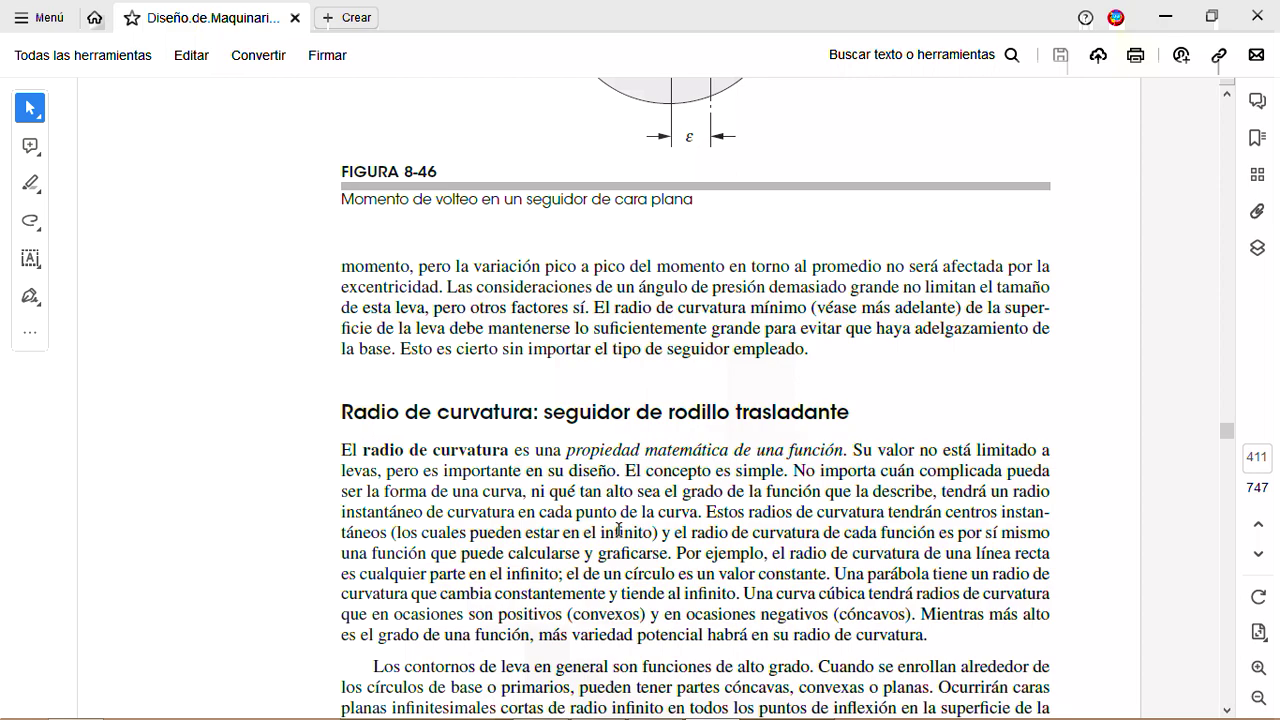
scroll(618, 530, "down", 15)
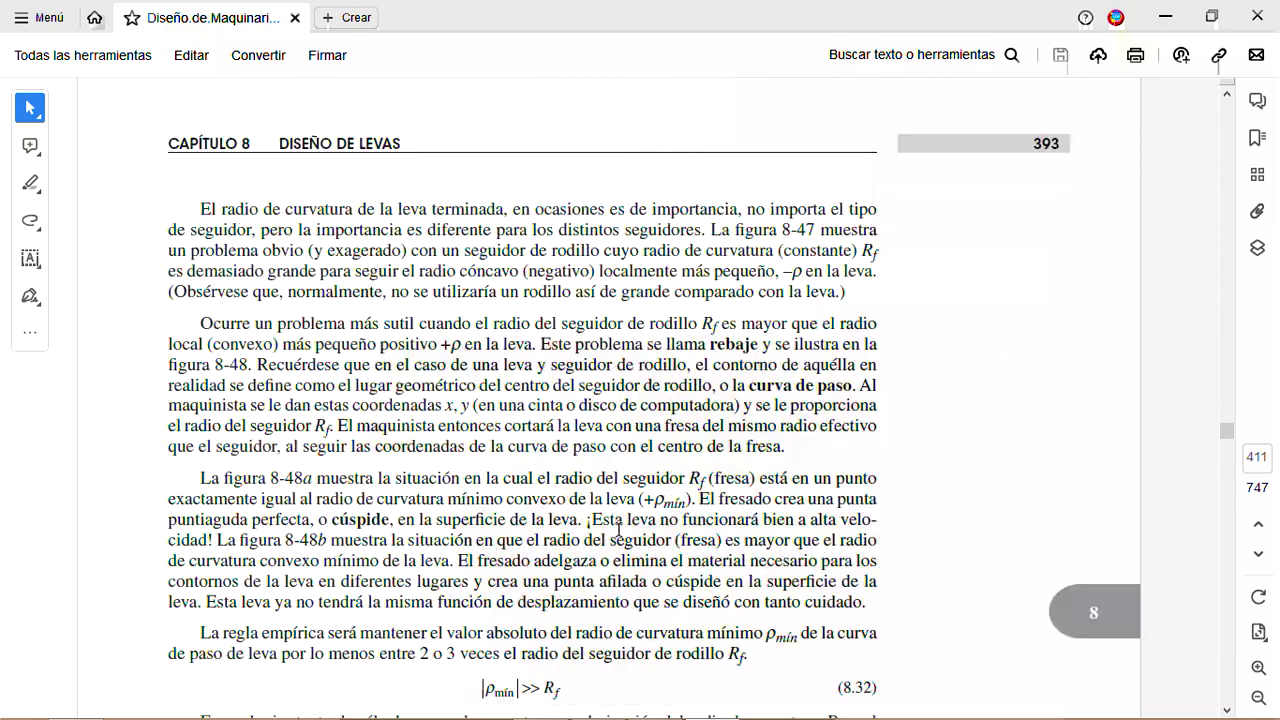
scroll(618, 535, "down", 10)
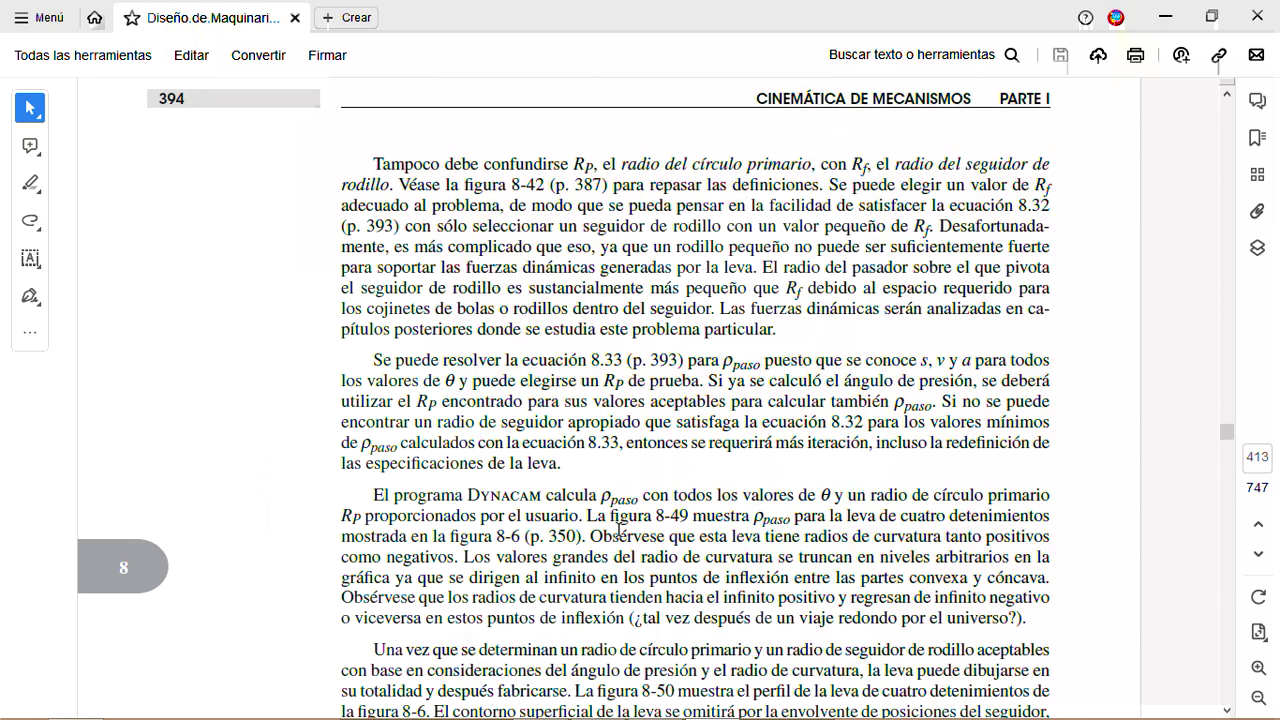
scroll(618, 530, "up", 10)
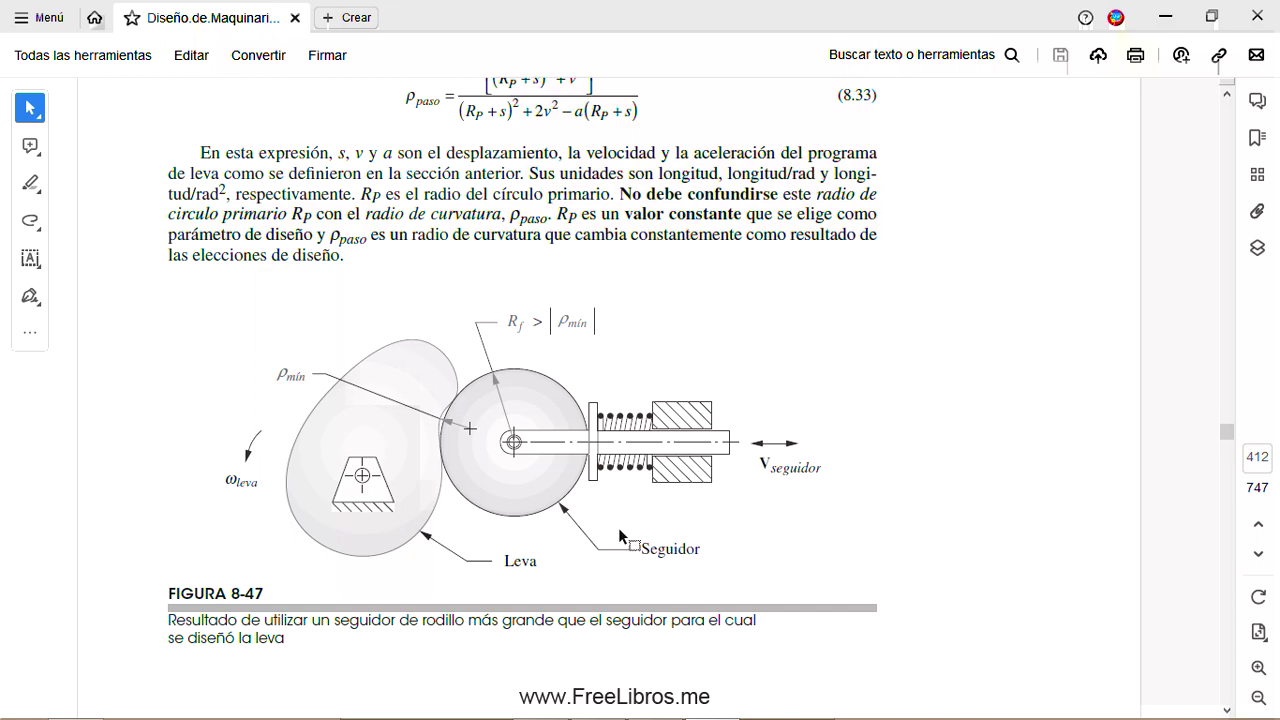
scroll(619, 530, "down", 15)
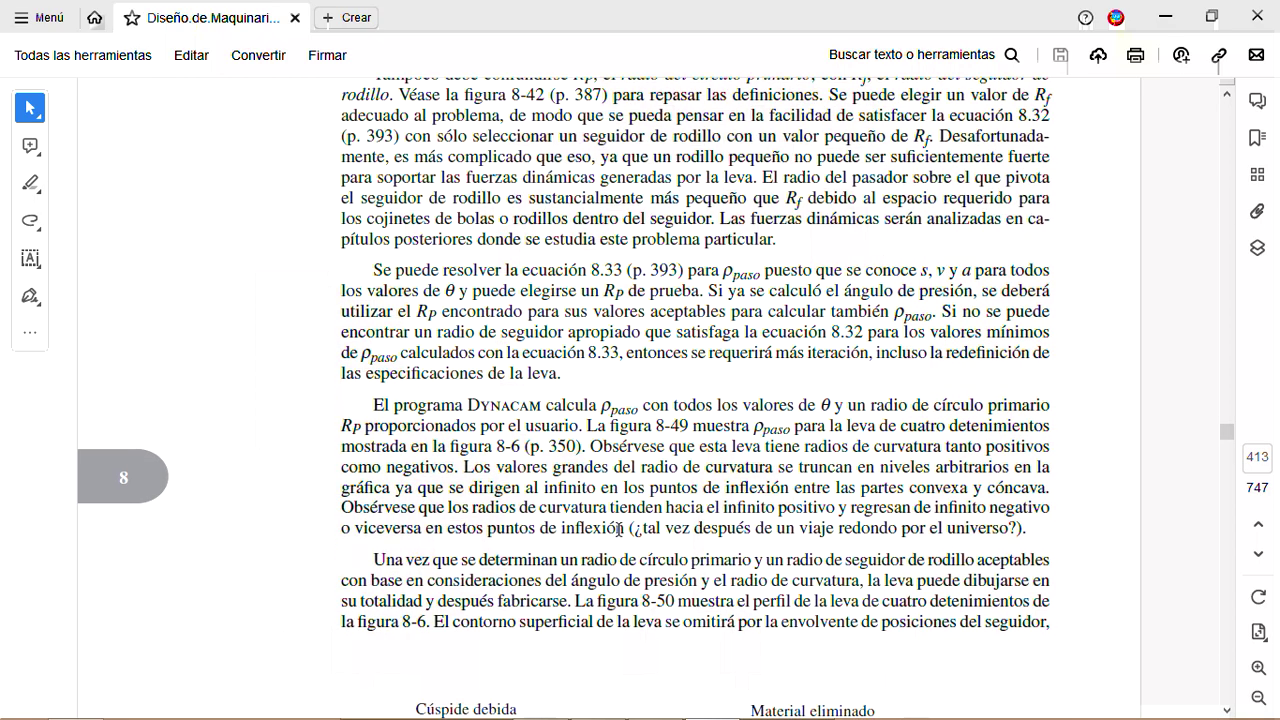
scroll(618, 527, "down", 2)
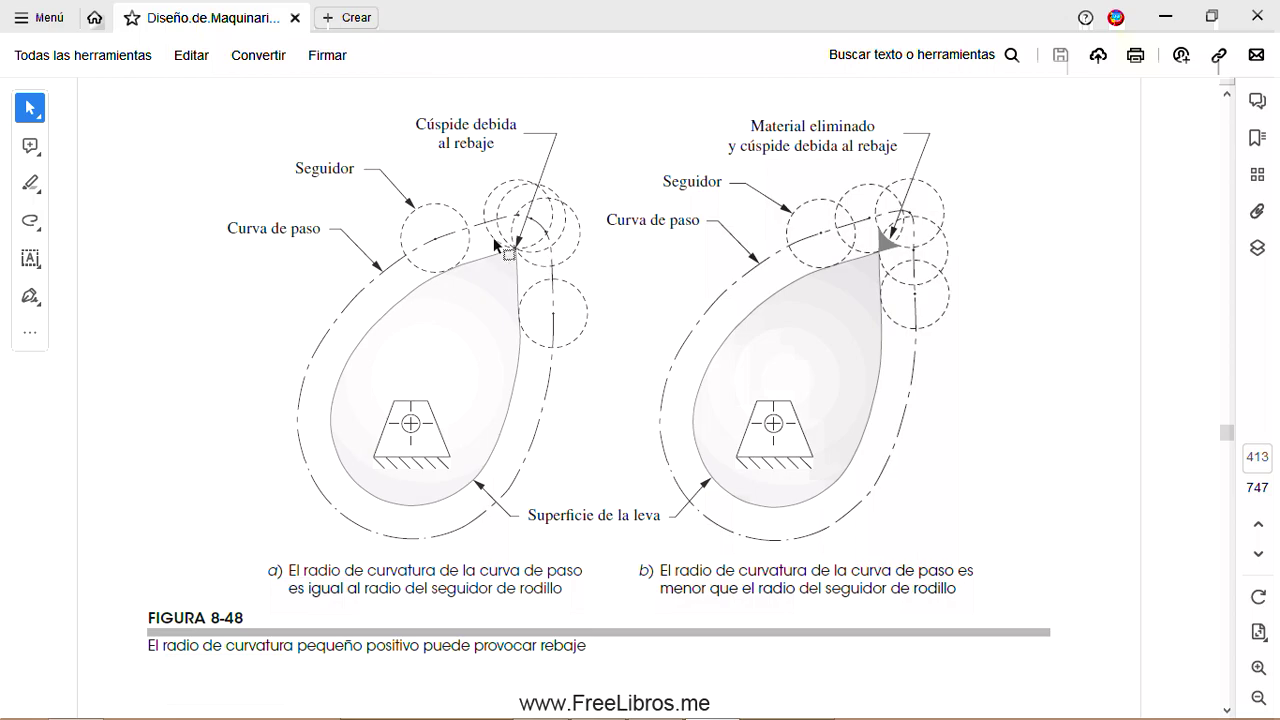
Revisit the minimum radius of curvature rule, equation 8.33 and the cam and roller in Figure 8-47
scroll(530, 252, "up", 3)
scroll(530, 251, "up", 10)
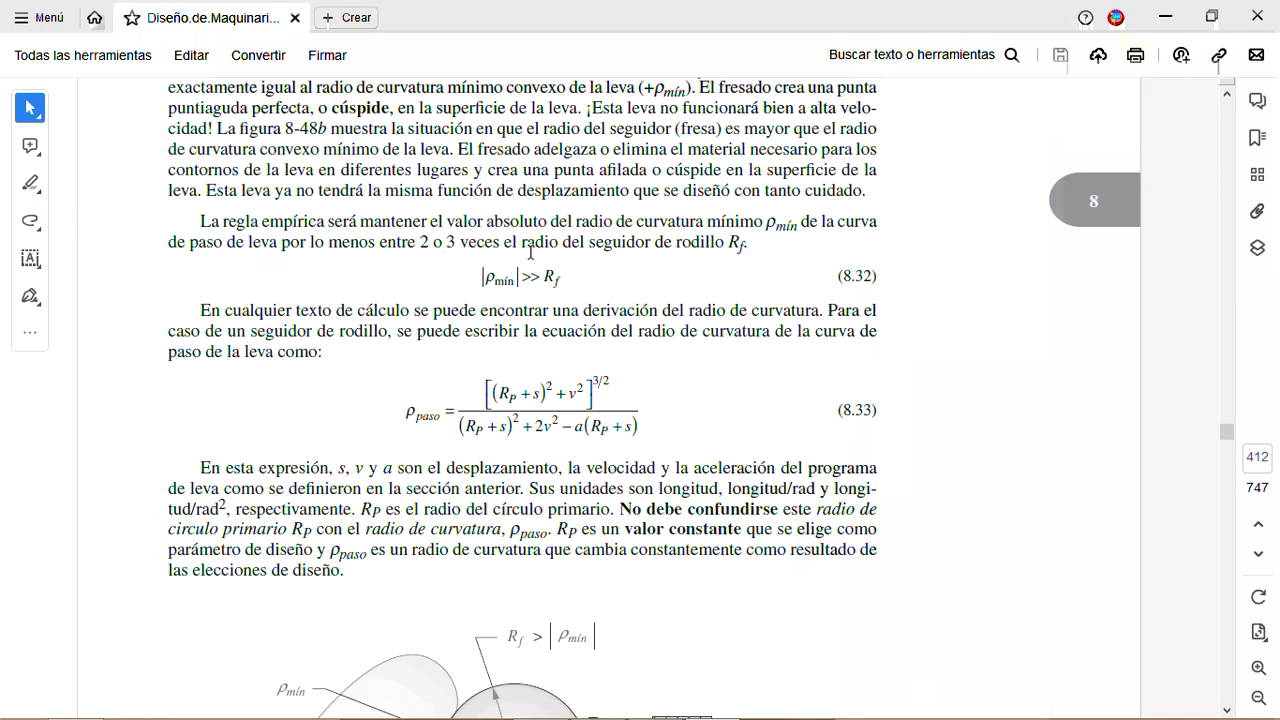
scroll(531, 256, "down", 4)
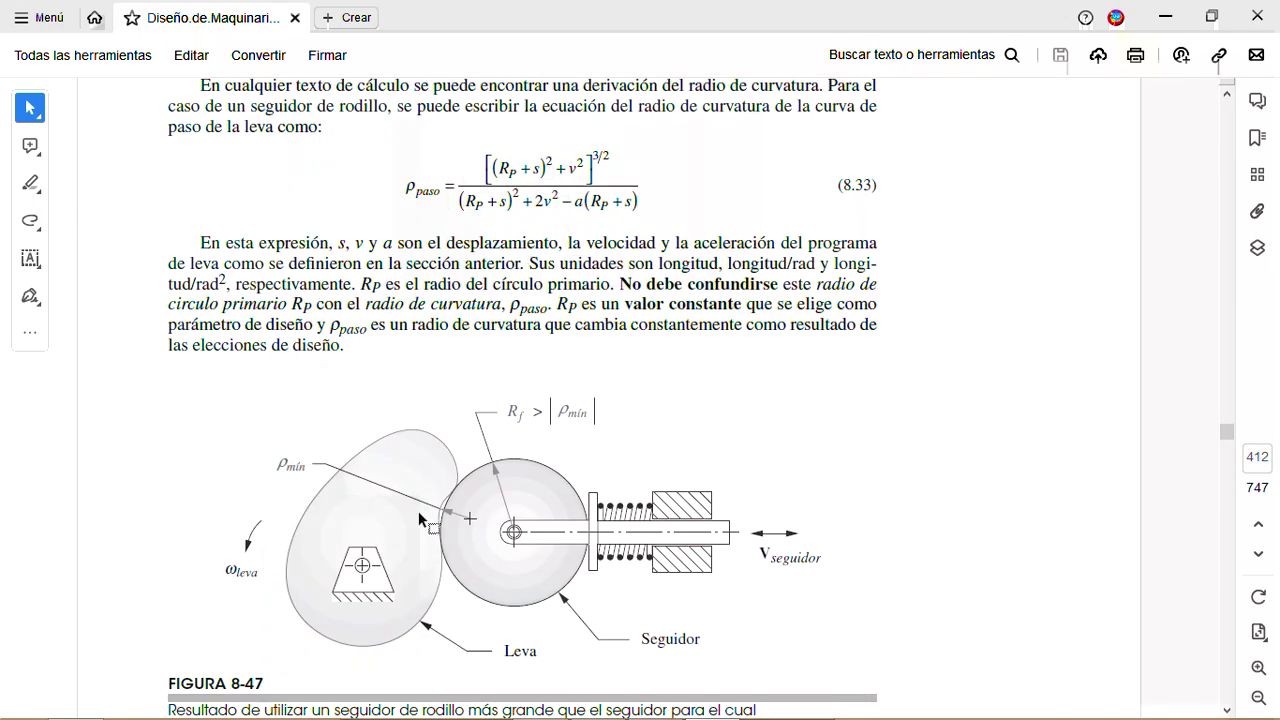
scroll(445, 600, "down", 15)
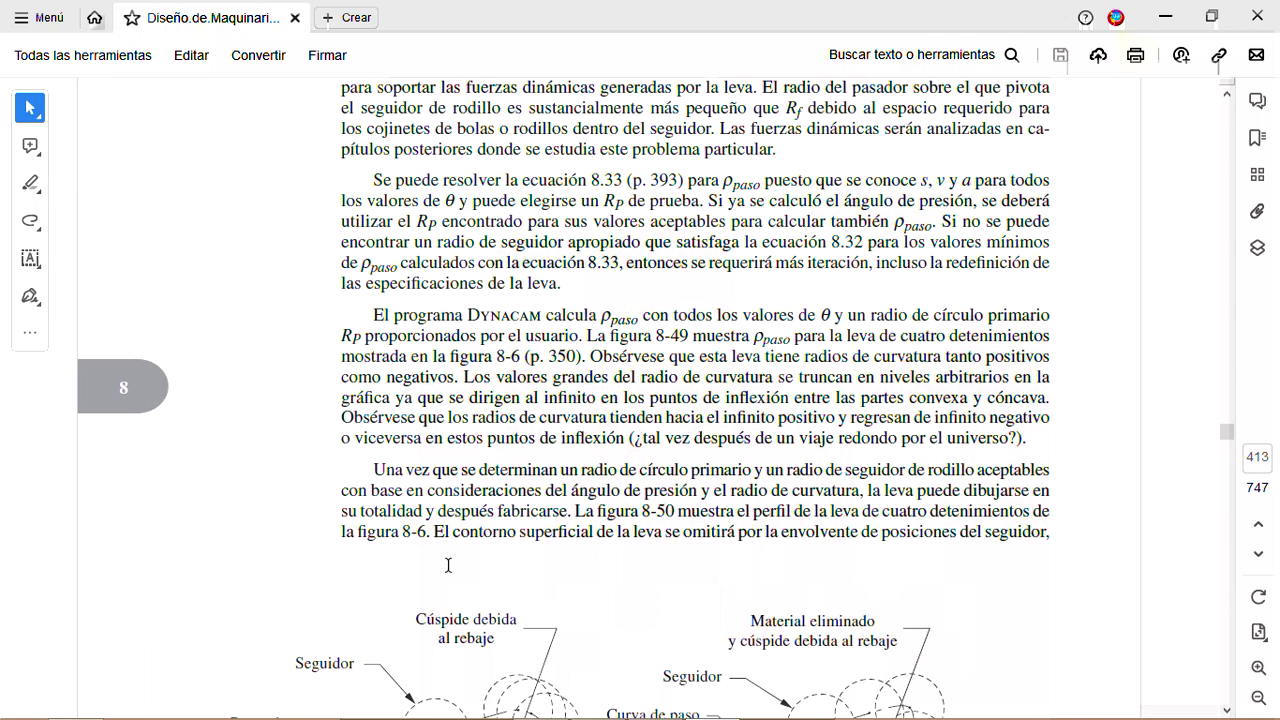
Look through the four-dwell cam's radius of curvature and profile in Figures 8-49 and 8-50, up to the flat-faced follower geometry in Figure 8-52
scroll(448, 563, "down", 15)
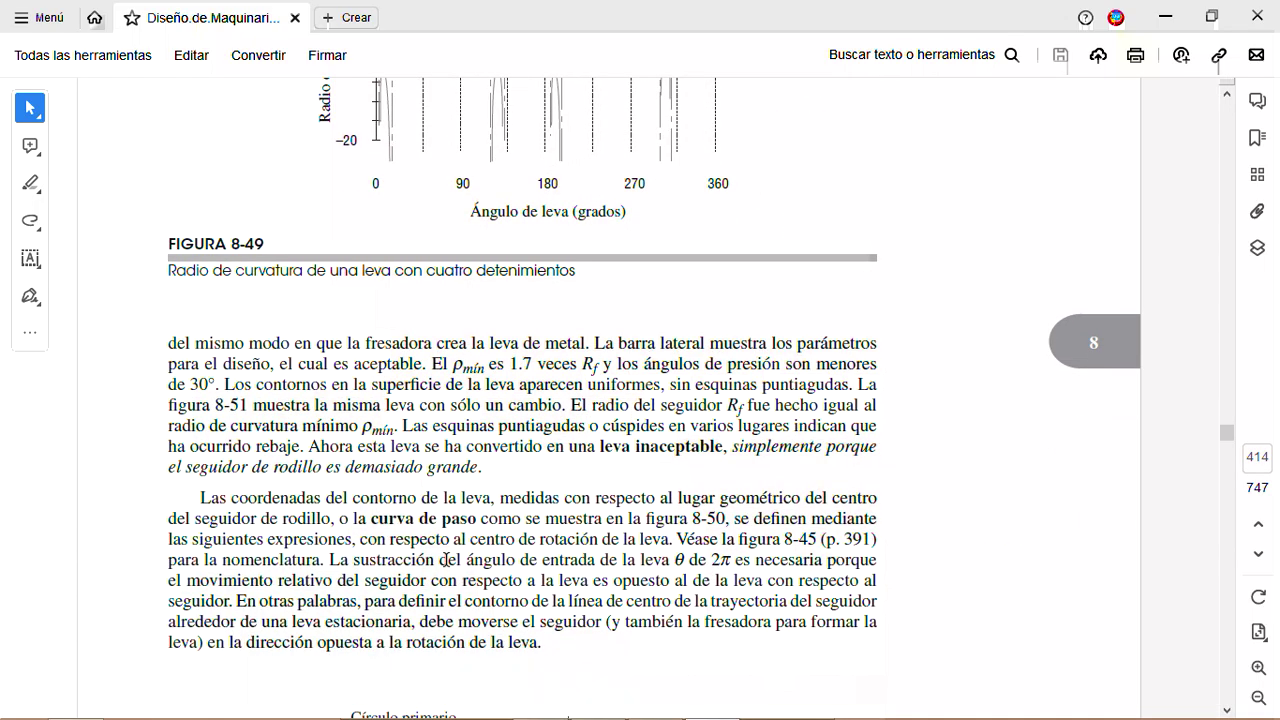
scroll(448, 565, "down", 2)
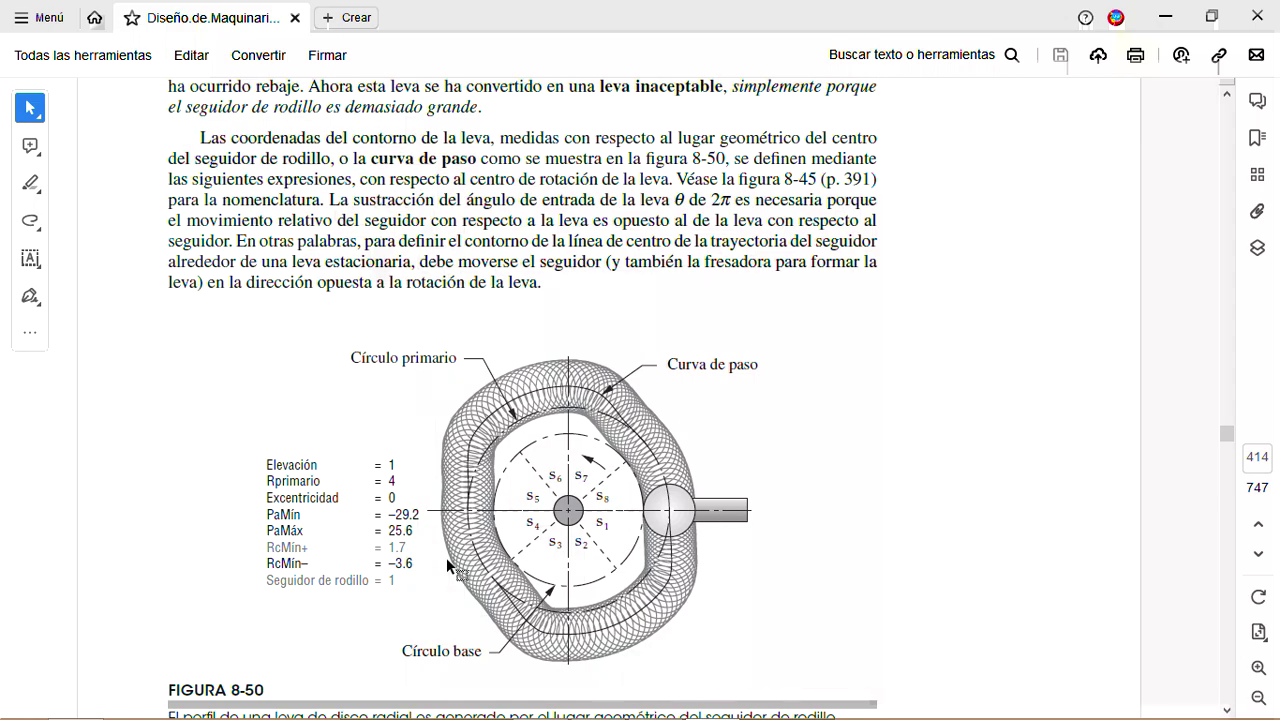
scroll(446, 557, "down", 2)
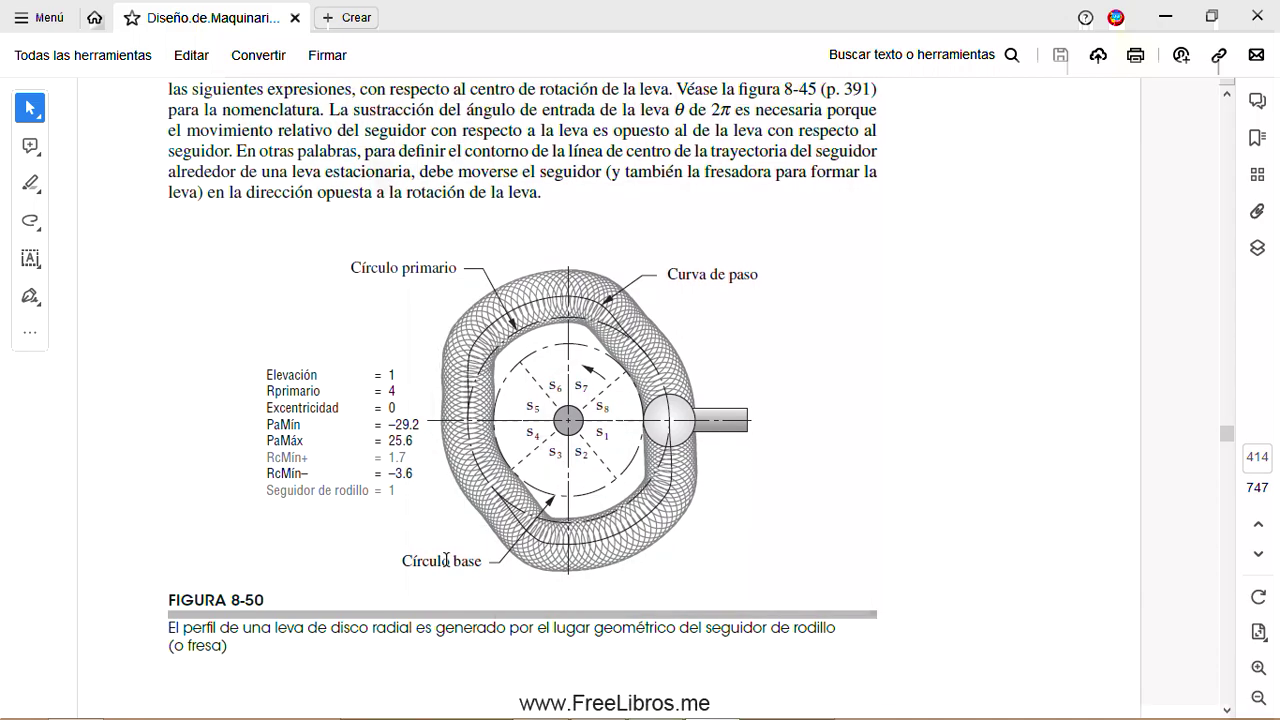
scroll(446, 557, "down", 15)
scroll(446, 557, "up", 15)
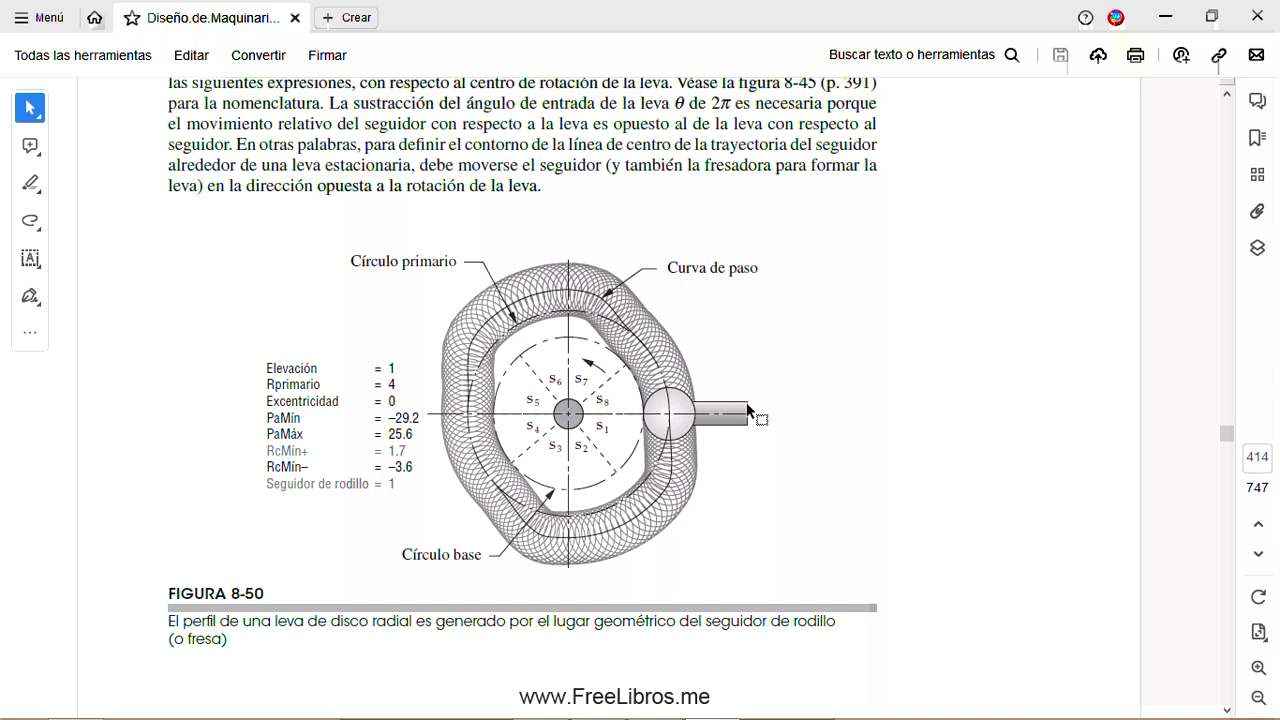
scroll(746, 402, "down", 5)
scroll(746, 402, "down", 2)
scroll(748, 403, "down", 8)
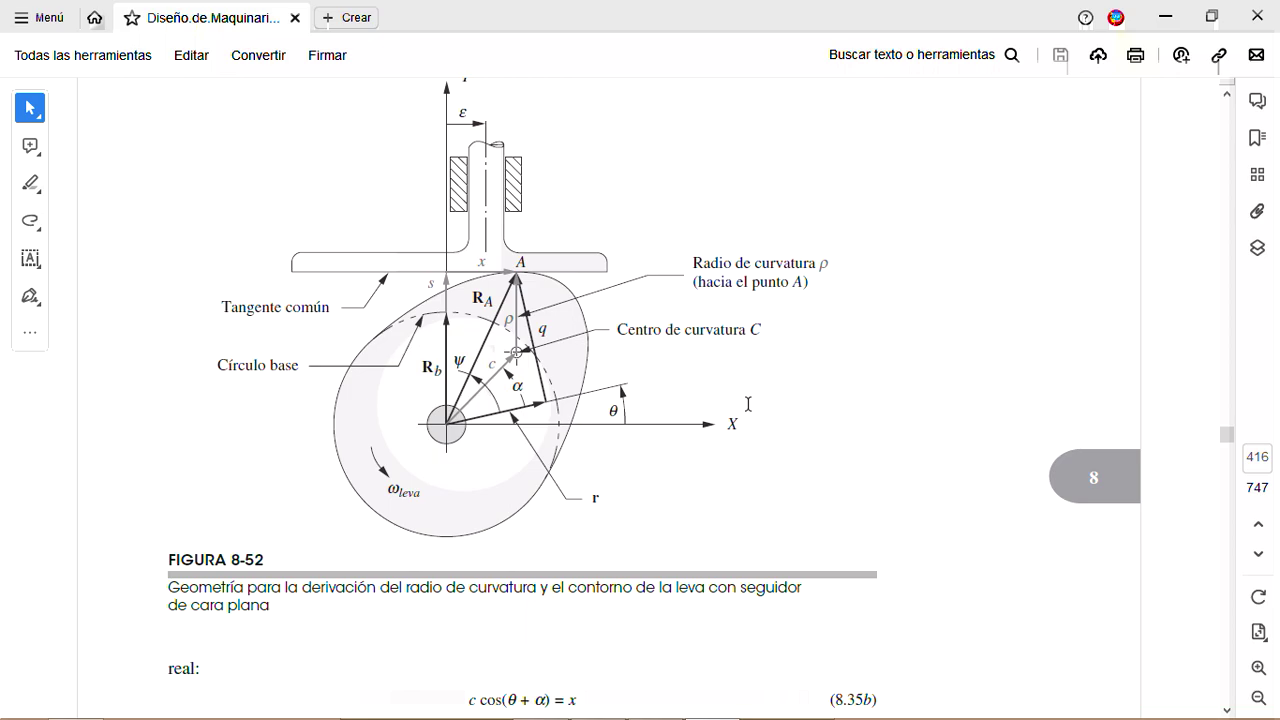
Close the machine design textbook PDF and switch to the empty part Pieza1 in SOLIDWORKS
left_click_drag(886, 11, 634, 134)
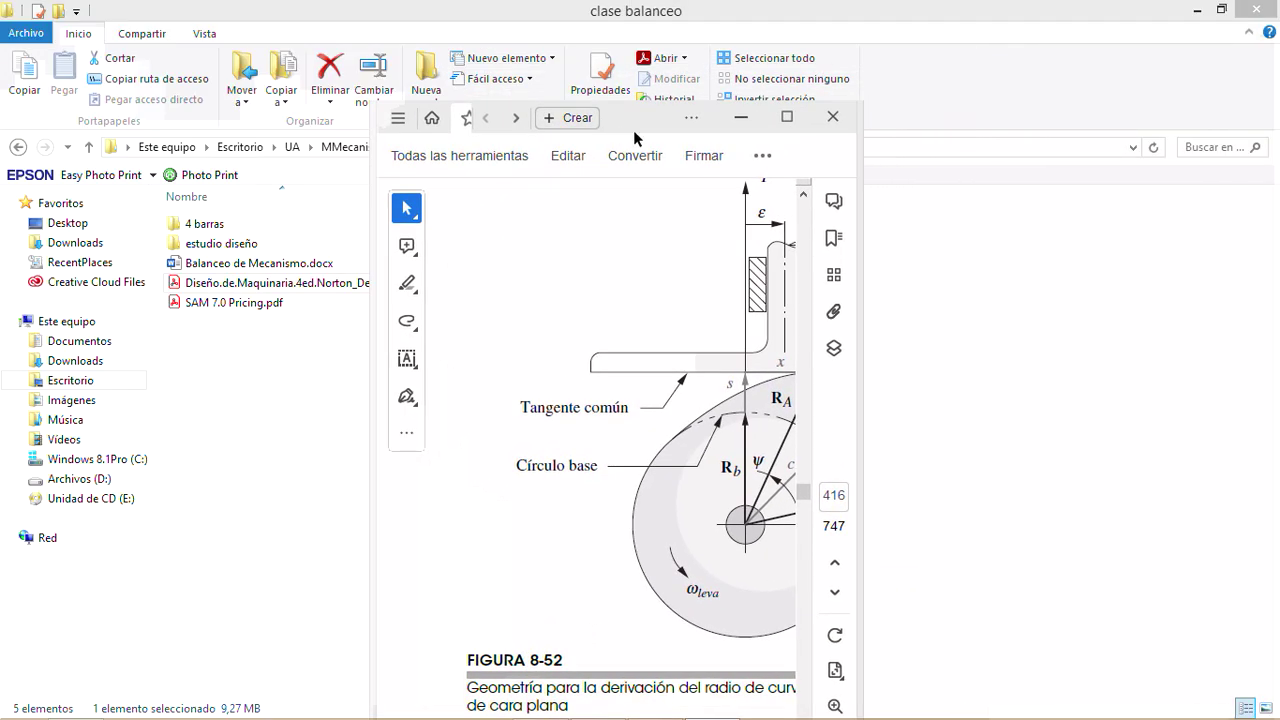
left_click(833, 117)
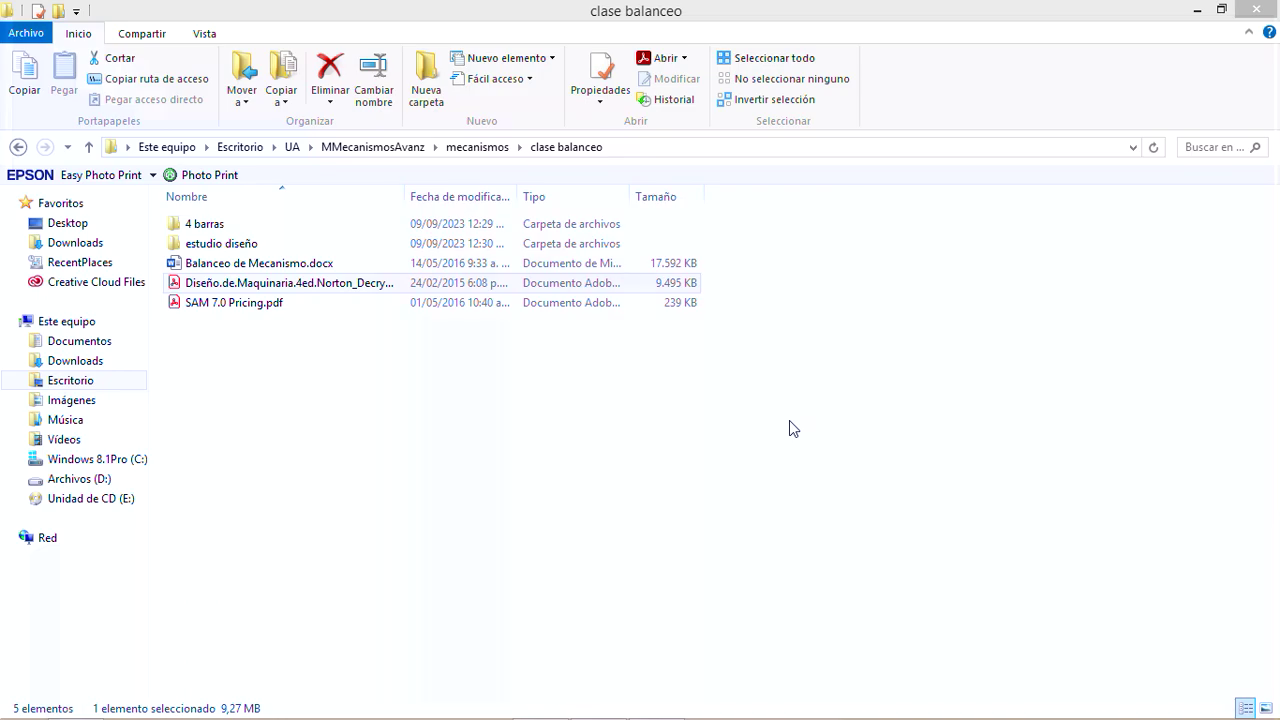
mouse_move(746, 716)
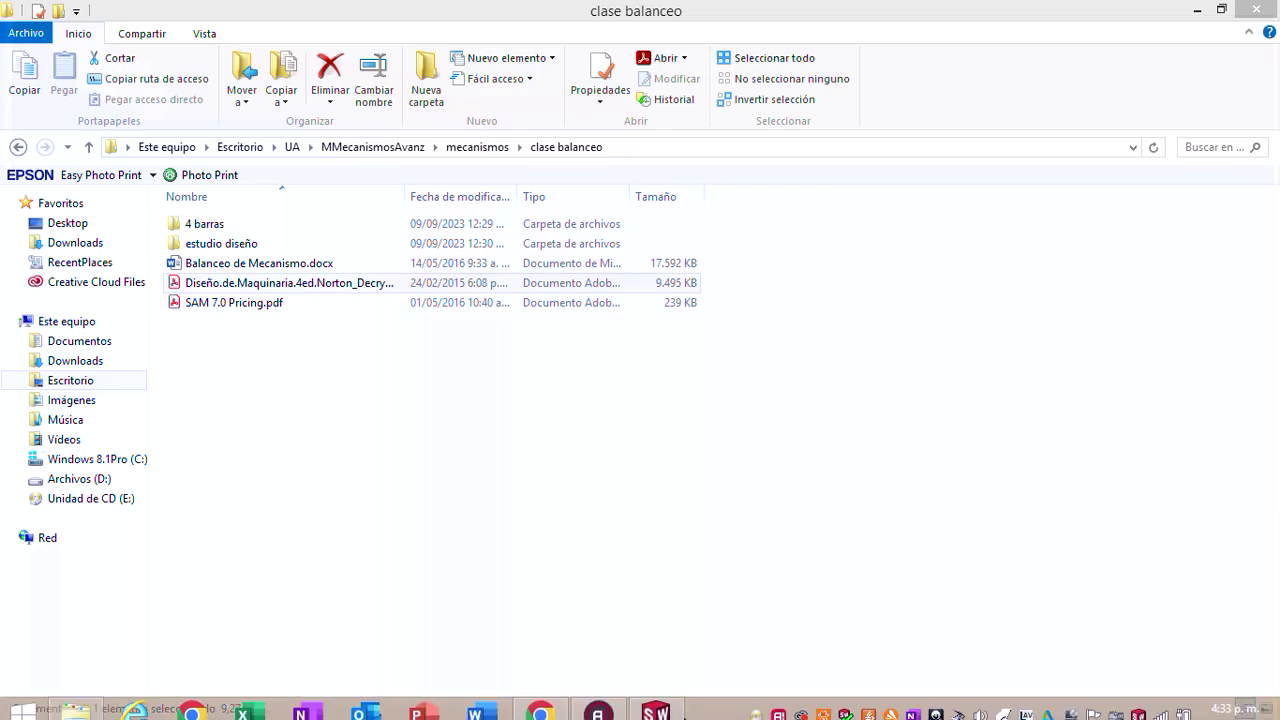
left_click(654, 705)
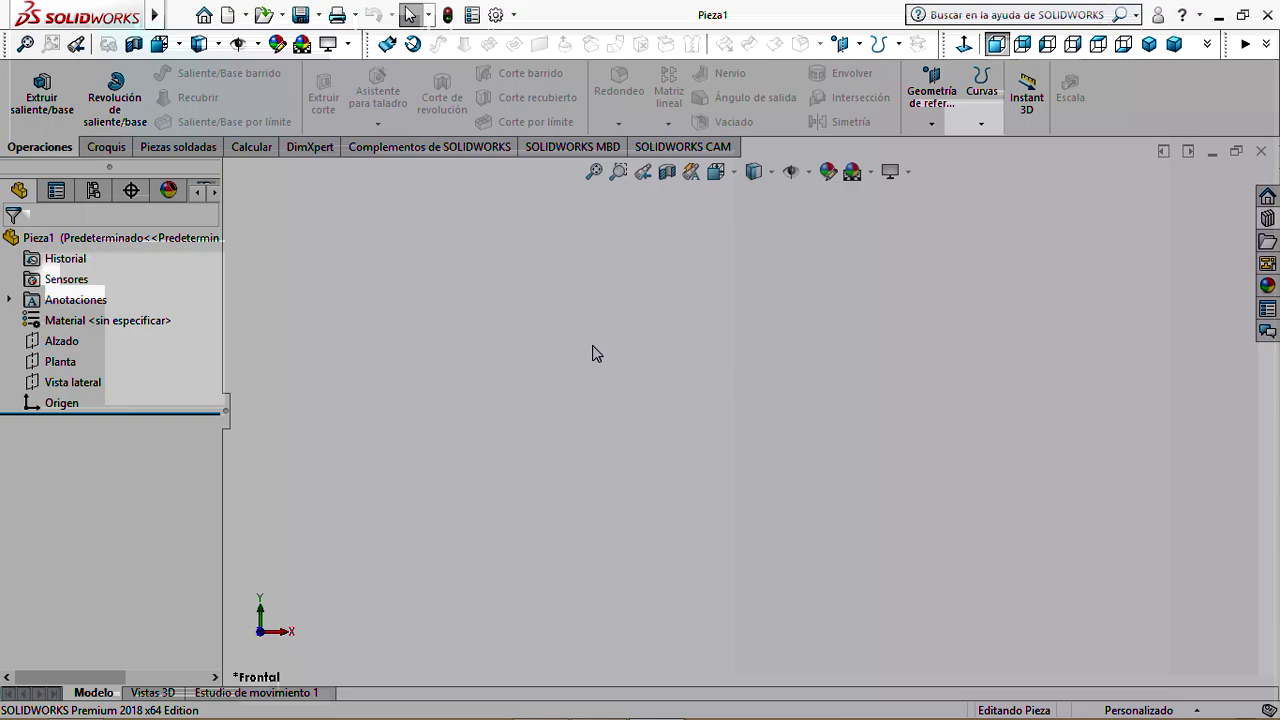
Set the part's document unit system to MMGS (millimetre, gram, second)
left_click(515, 14)
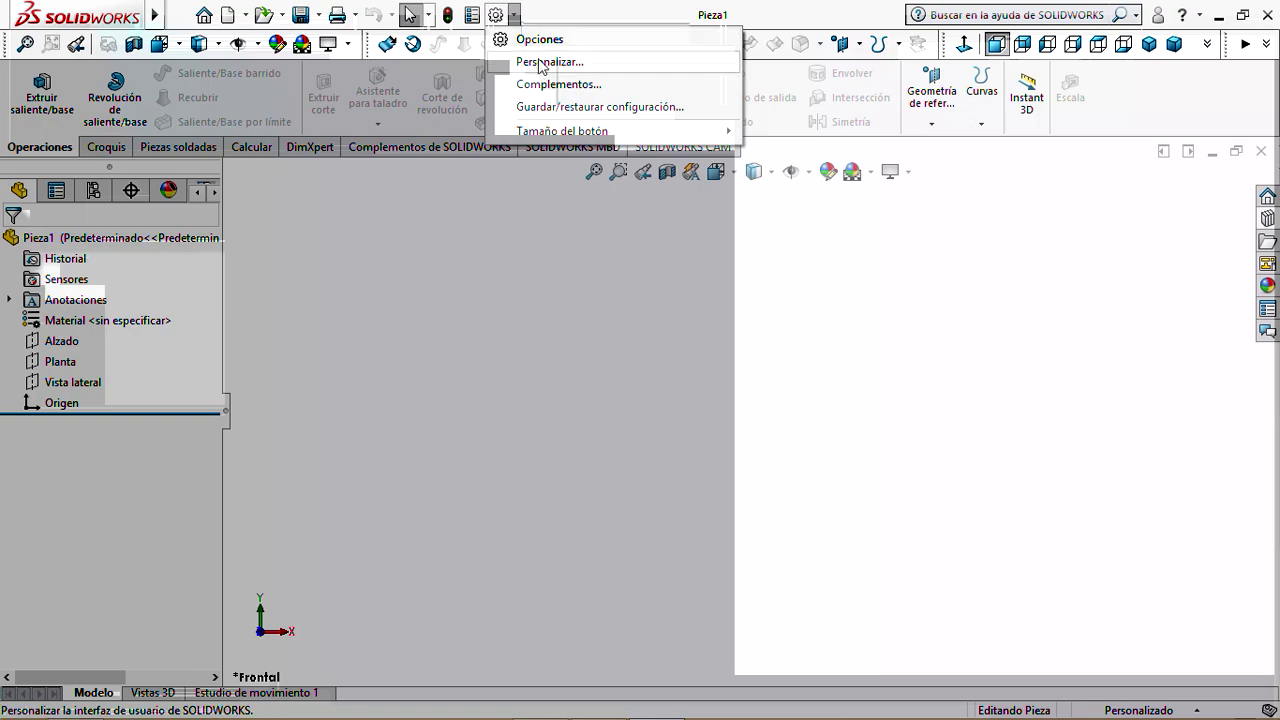
left_click(539, 40)
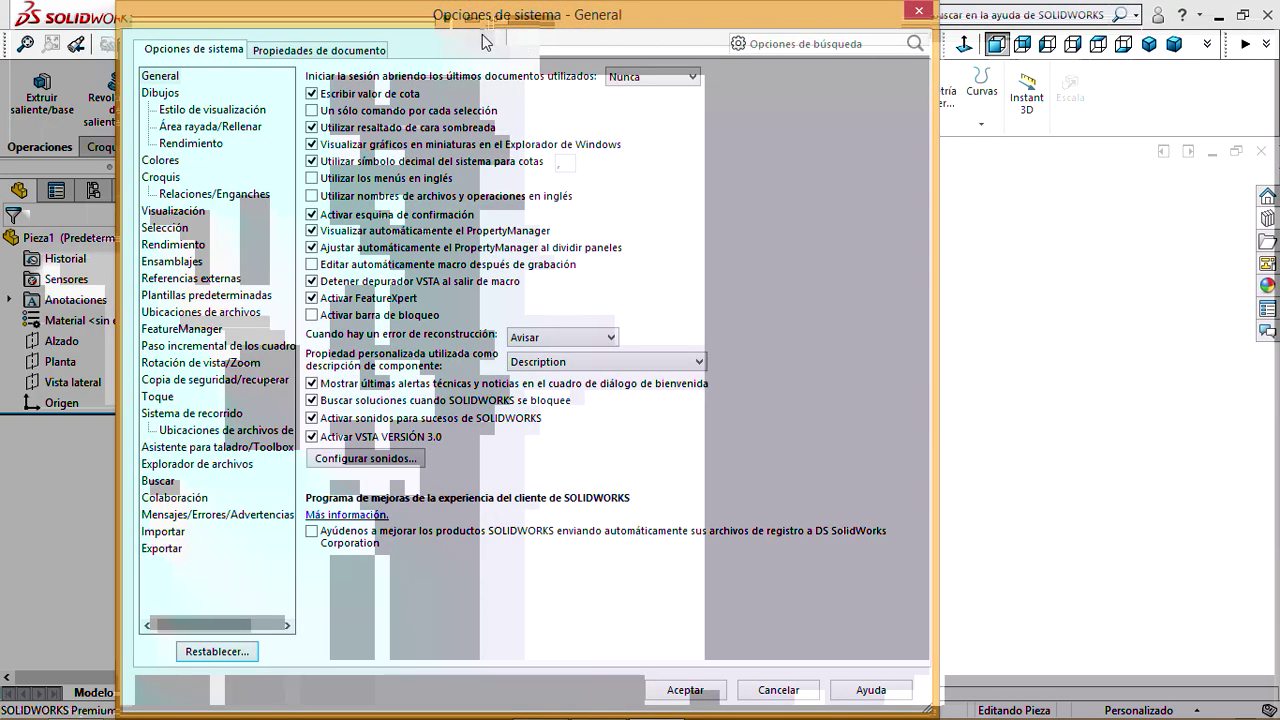
left_click(319, 50)
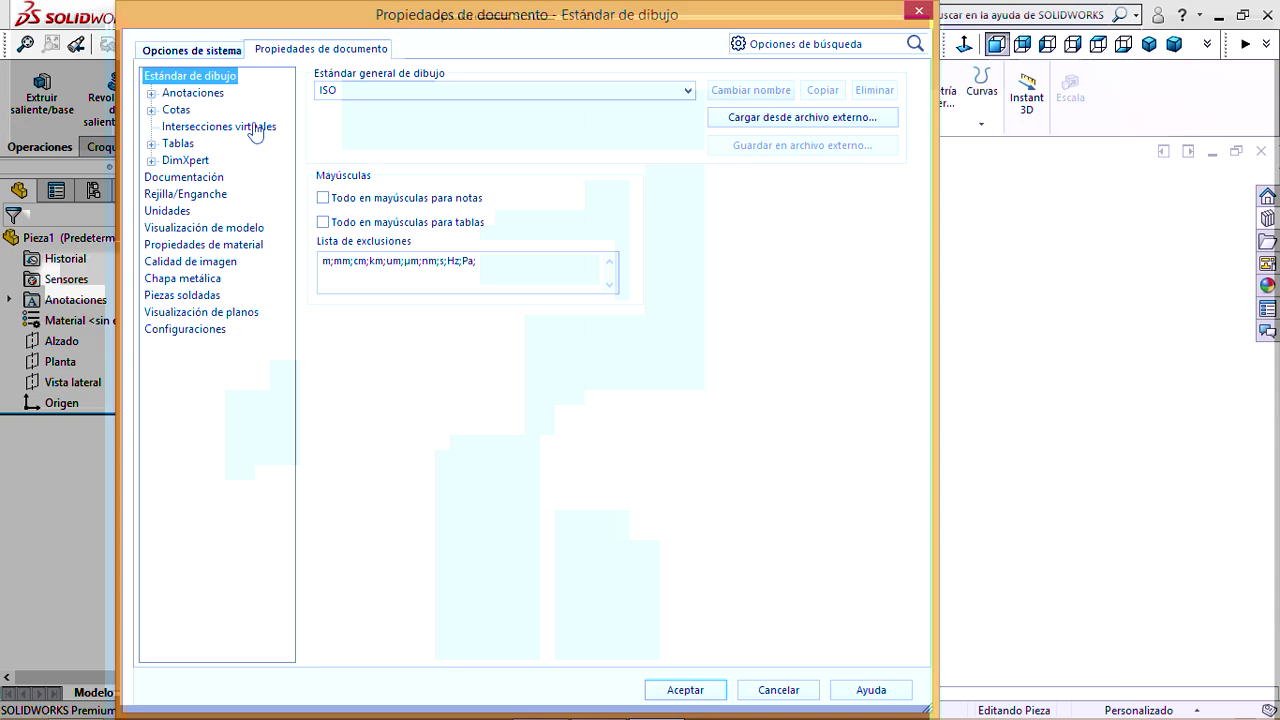
left_click(165, 210)
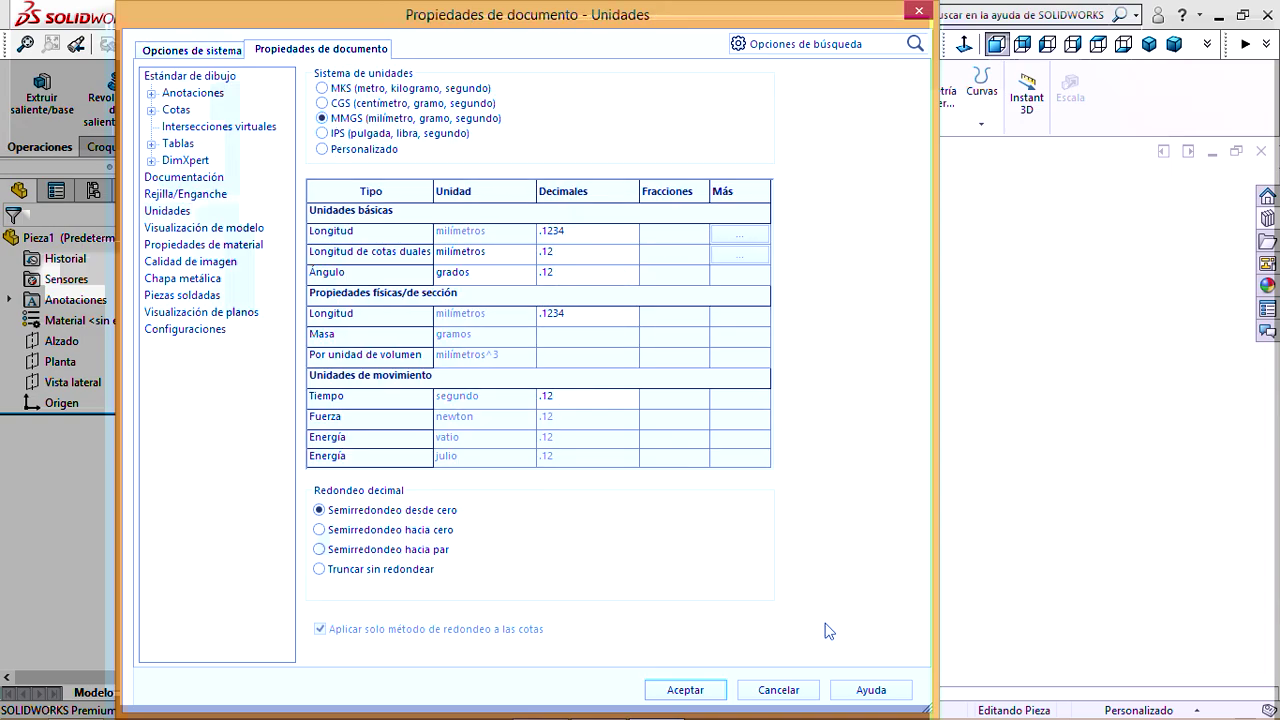
left_click(686, 690)
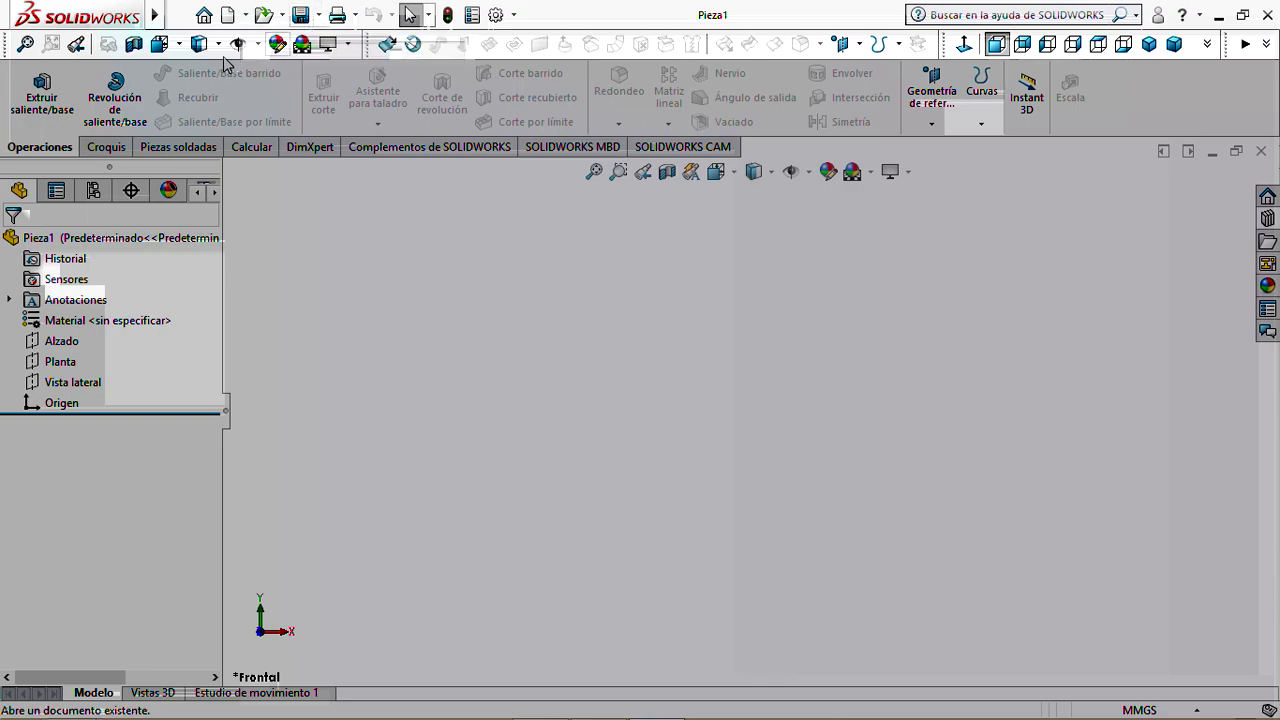
Start a new sketch on the Alzado (front) plane of the part
left_click(97, 146)
left_click(29, 85)
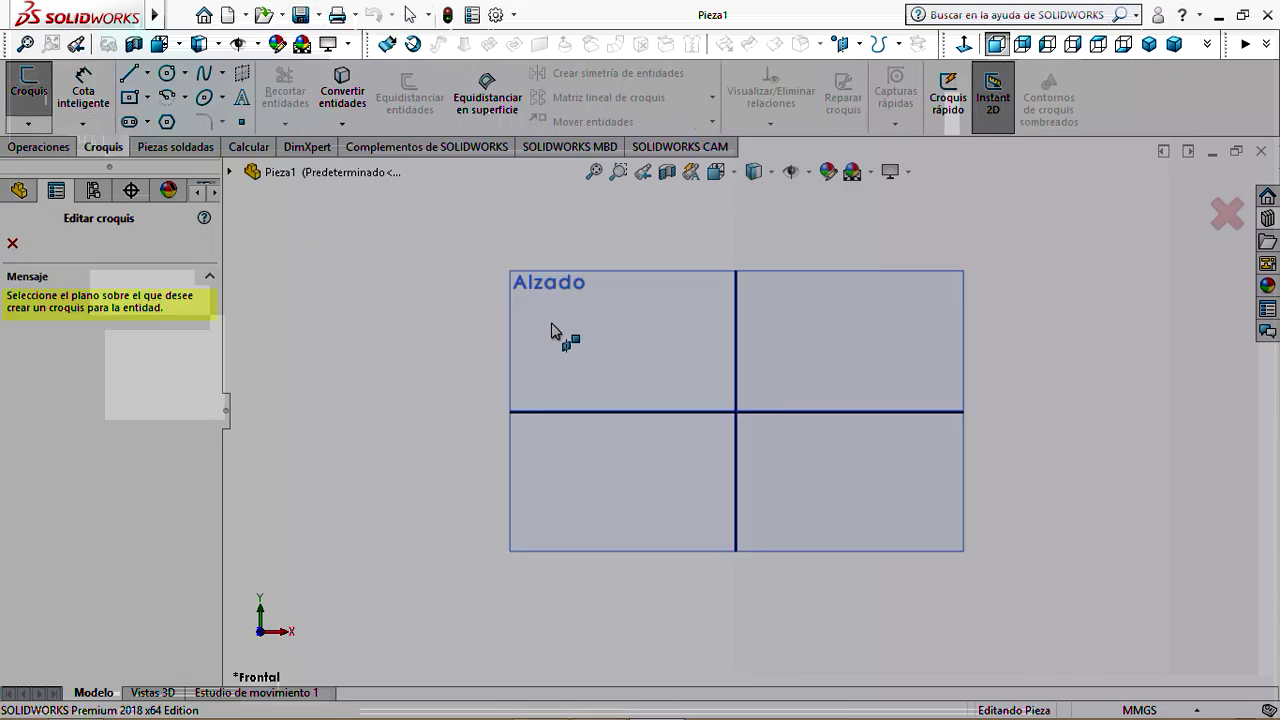
left_click(557, 332)
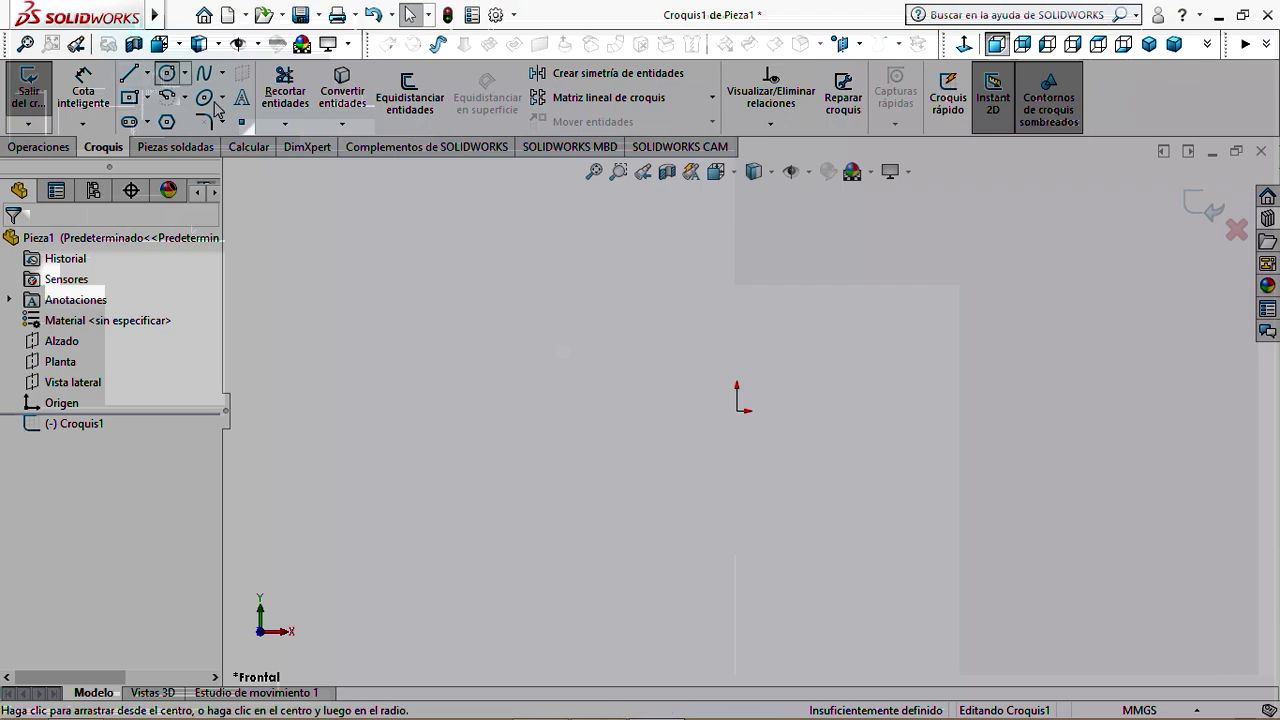
Sketch a circle centred on the origin with a radius of about 103 mm
left_click(167, 73)
left_click(738, 411)
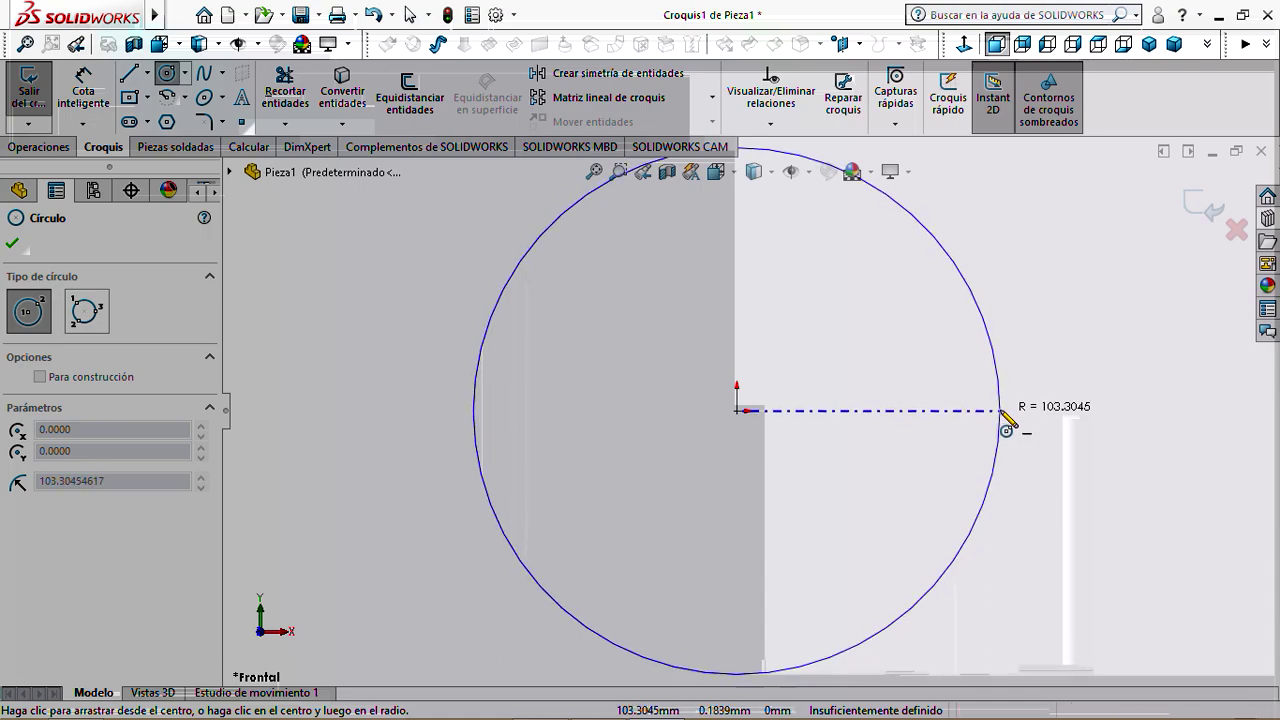
left_click(1006, 424)
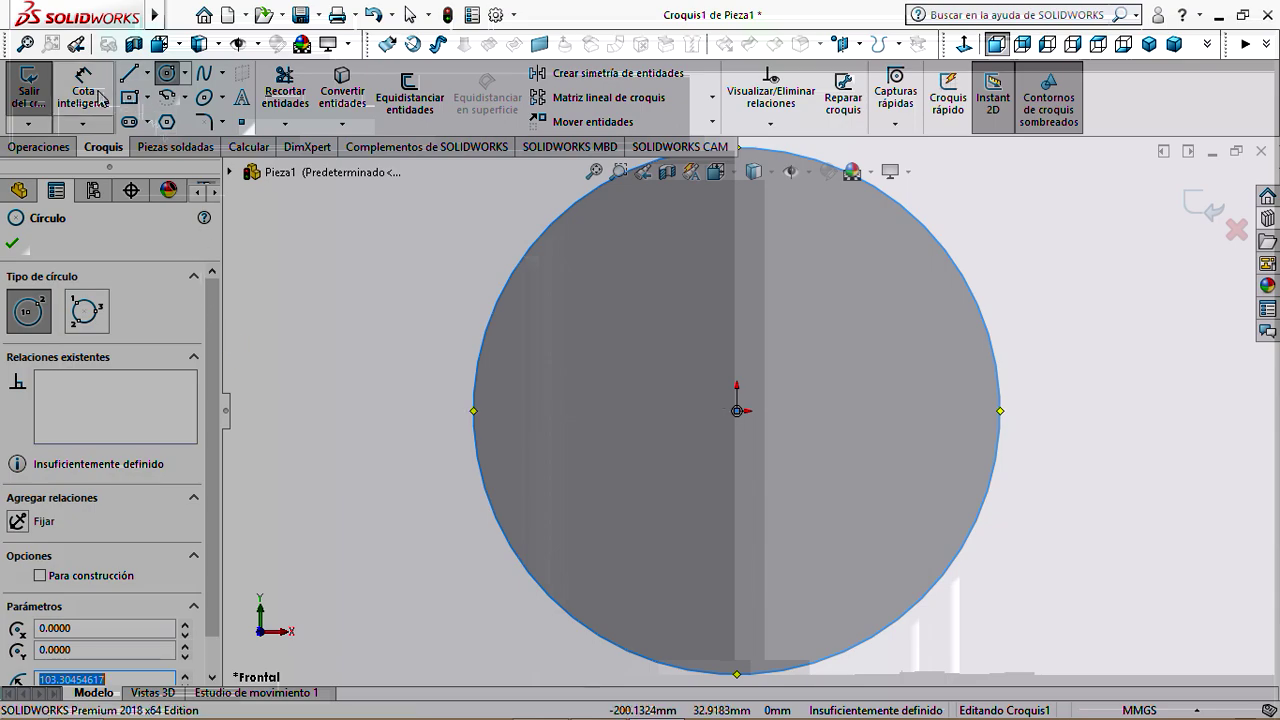
key("Escape")
Dimension the circle's diameter and set it to 100 mm
left_click(476, 340)
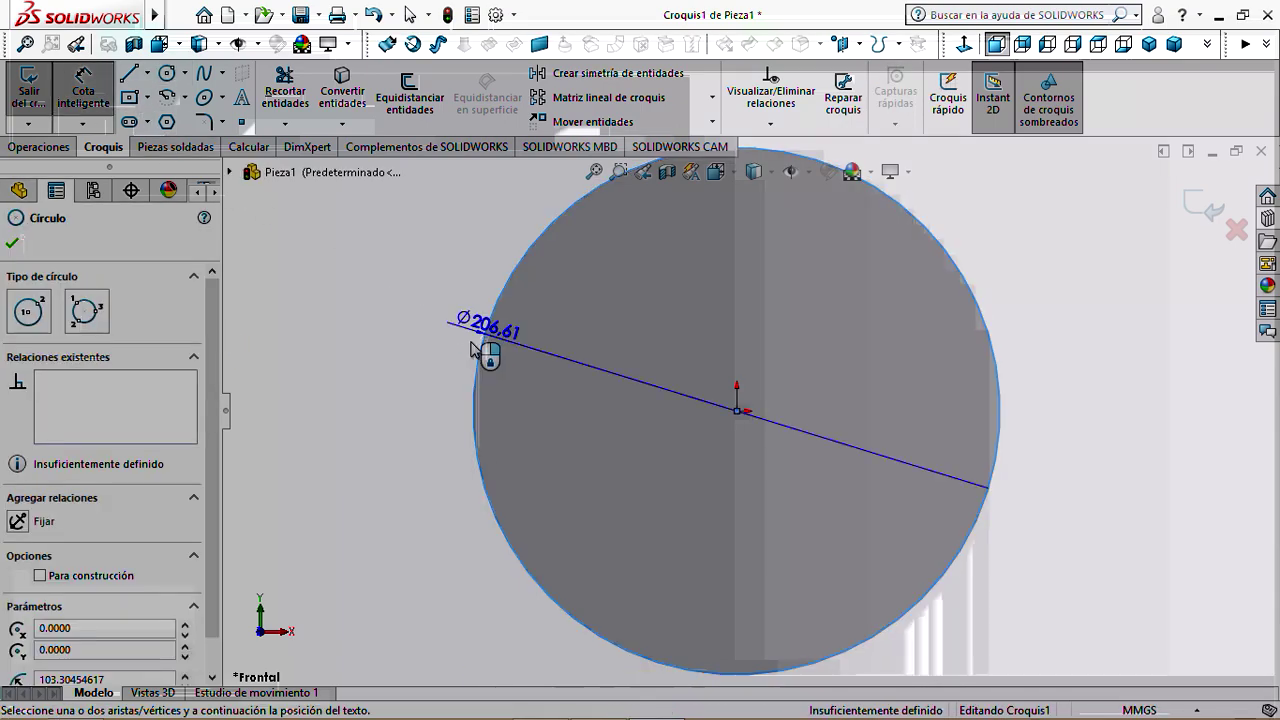
left_click(357, 387)
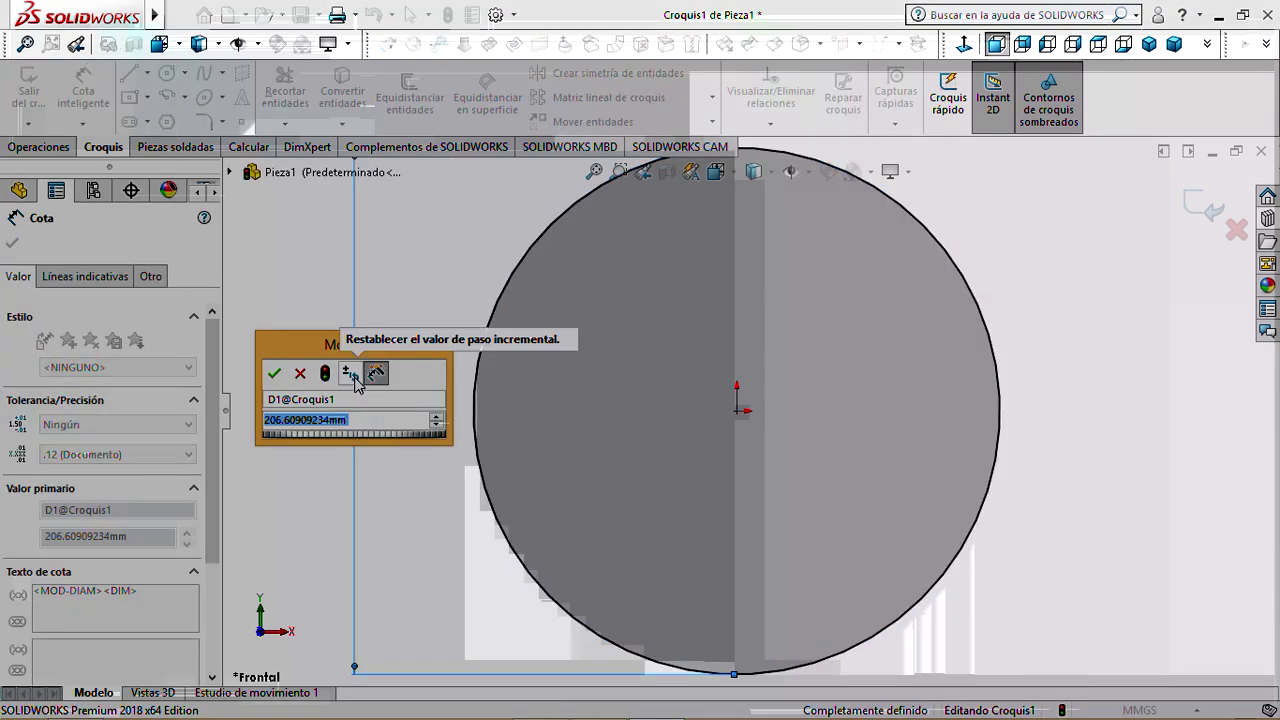
type("200")
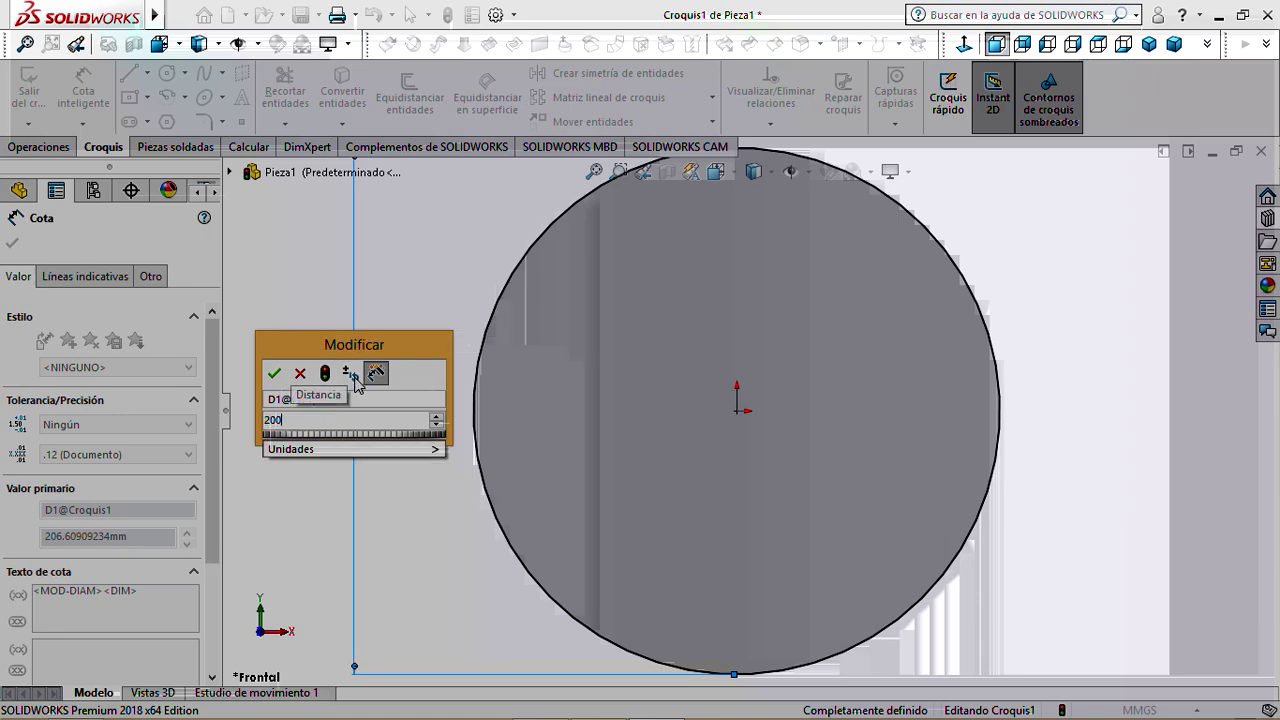
key("BackSpace")
key("BackSpace")
key("BackSpace")
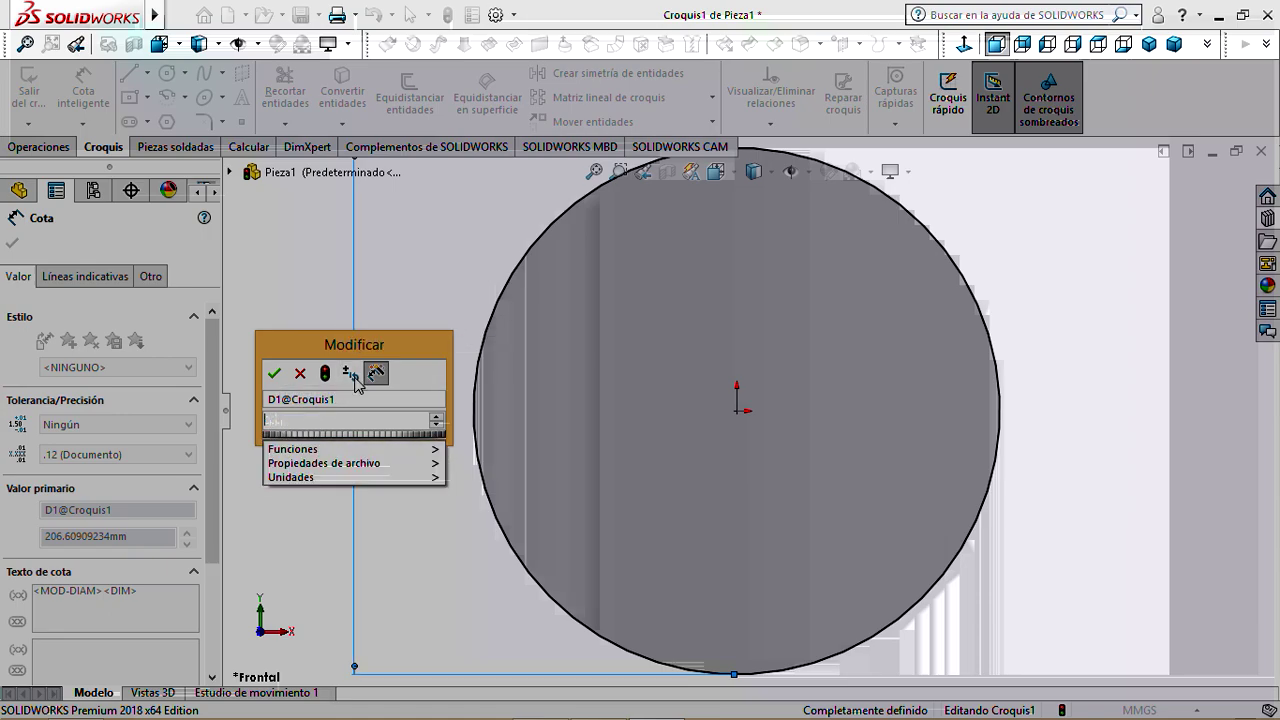
type("100")
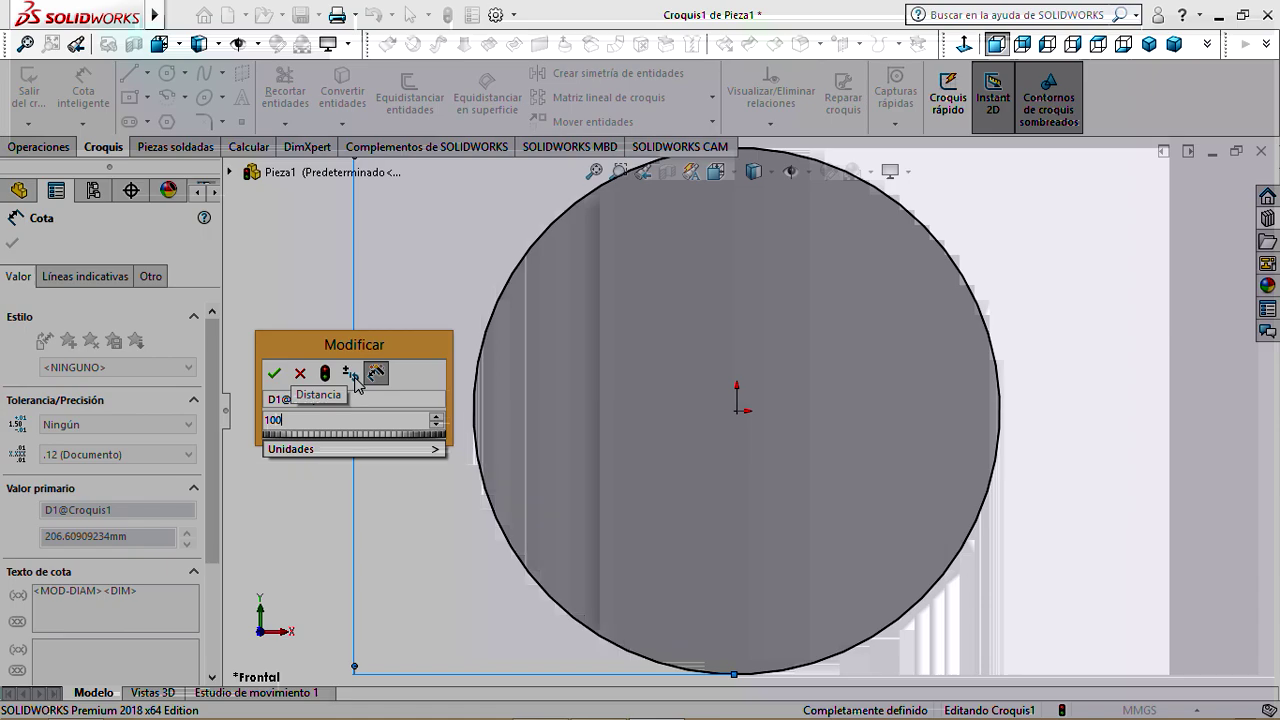
left_click(273, 375)
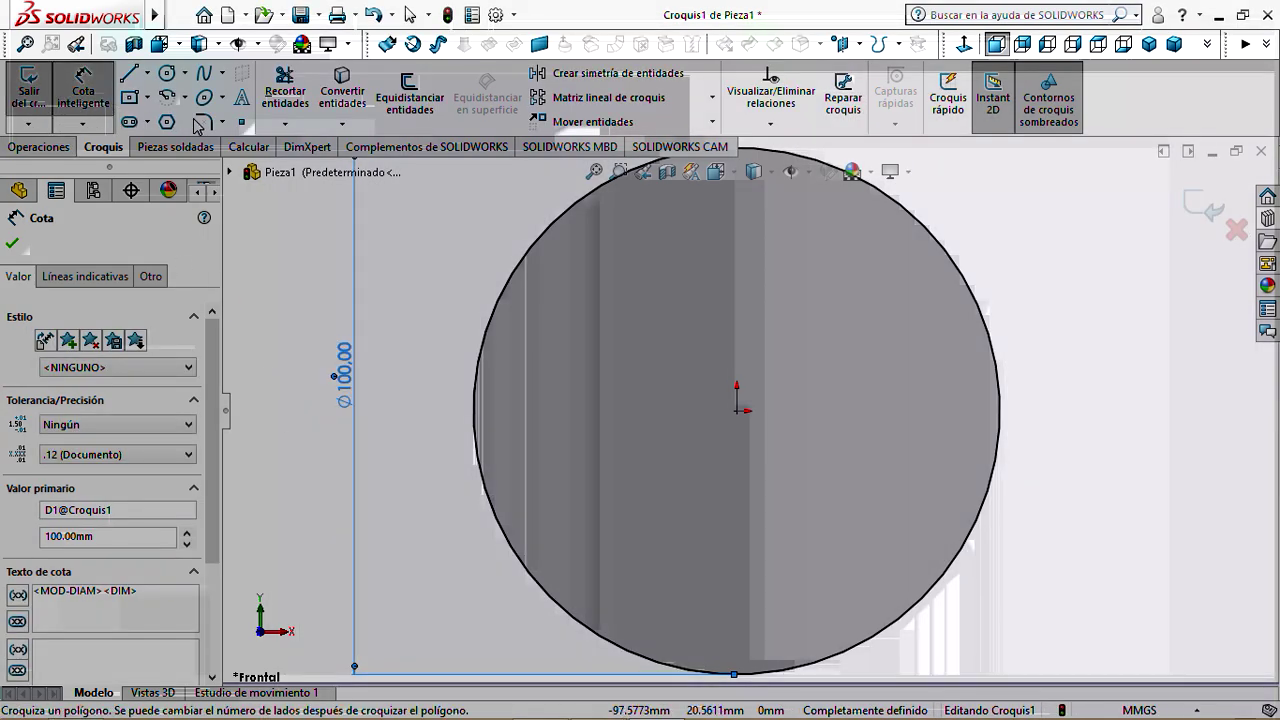
Sketch a vertical construction line about 15.6 mm long downward from the origin
left_click(147, 73)
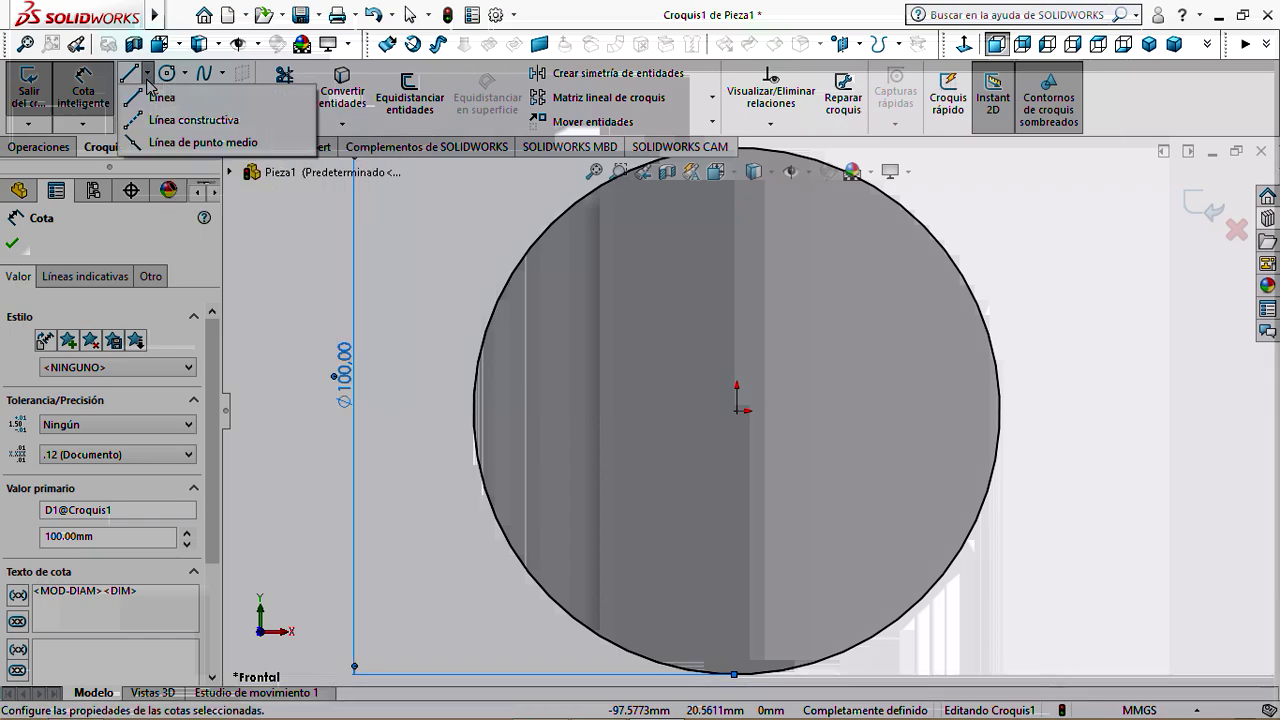
left_click(165, 120)
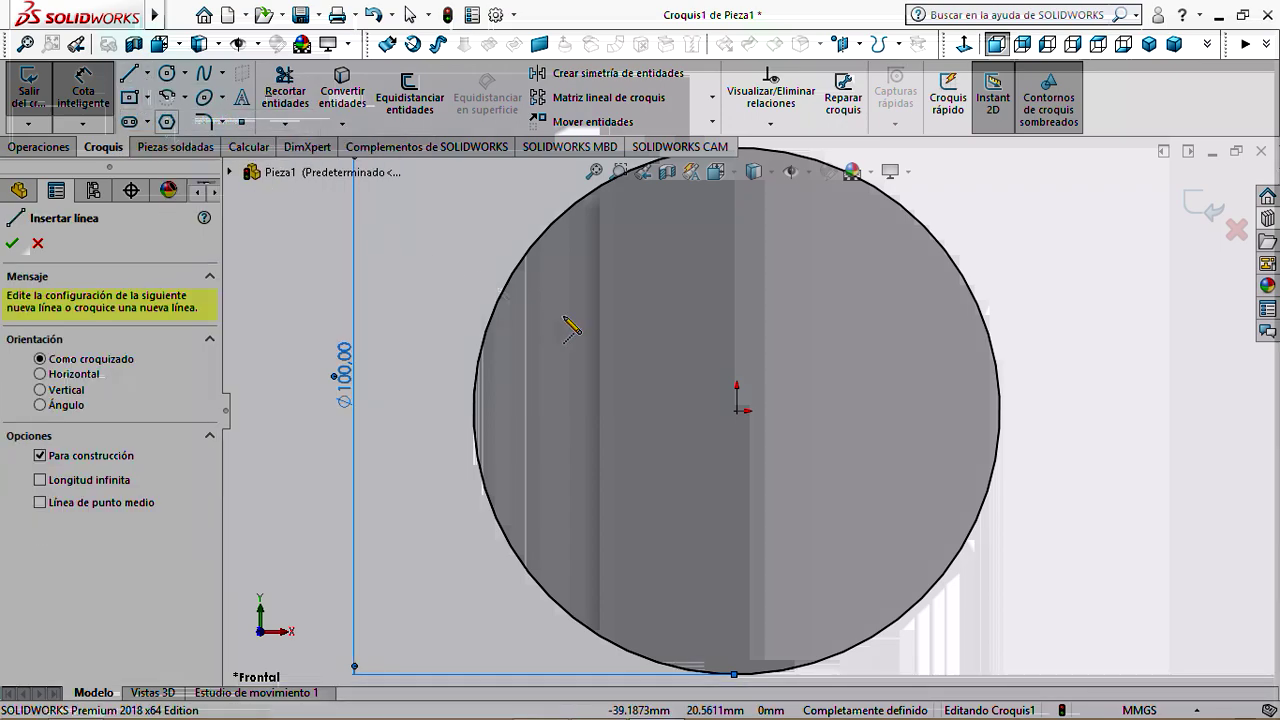
left_click(737, 411)
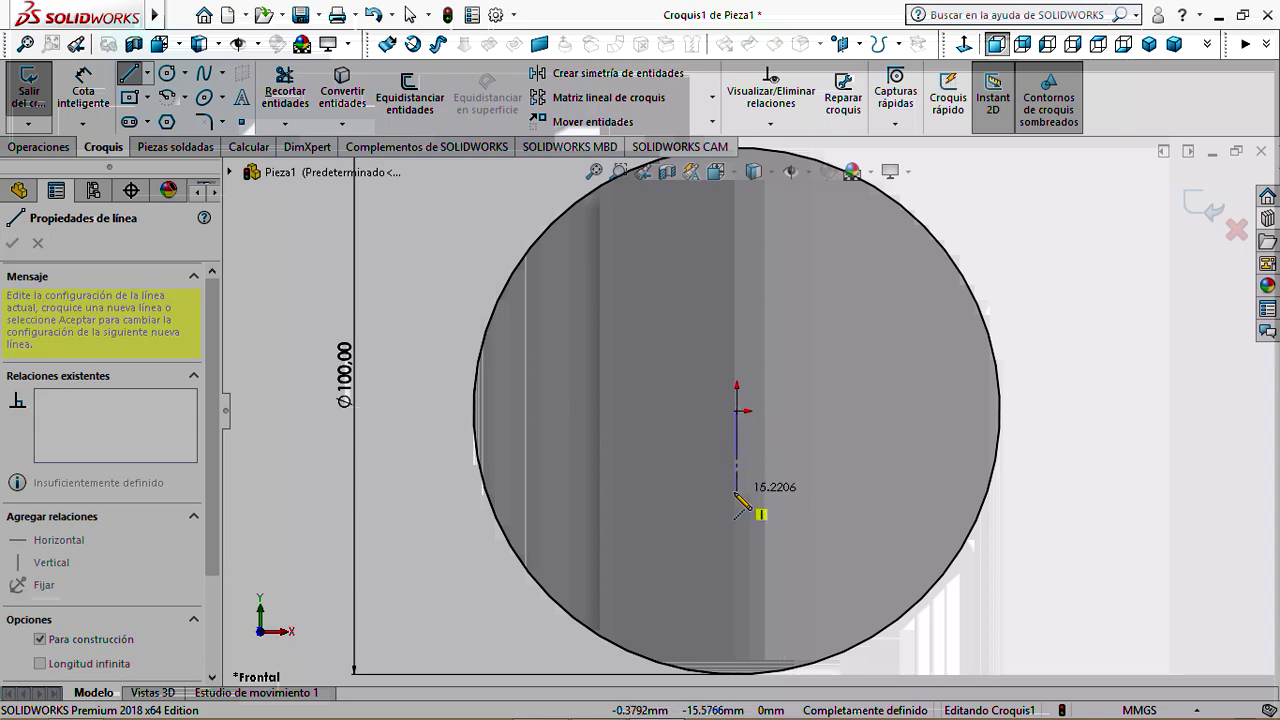
left_click(737, 495)
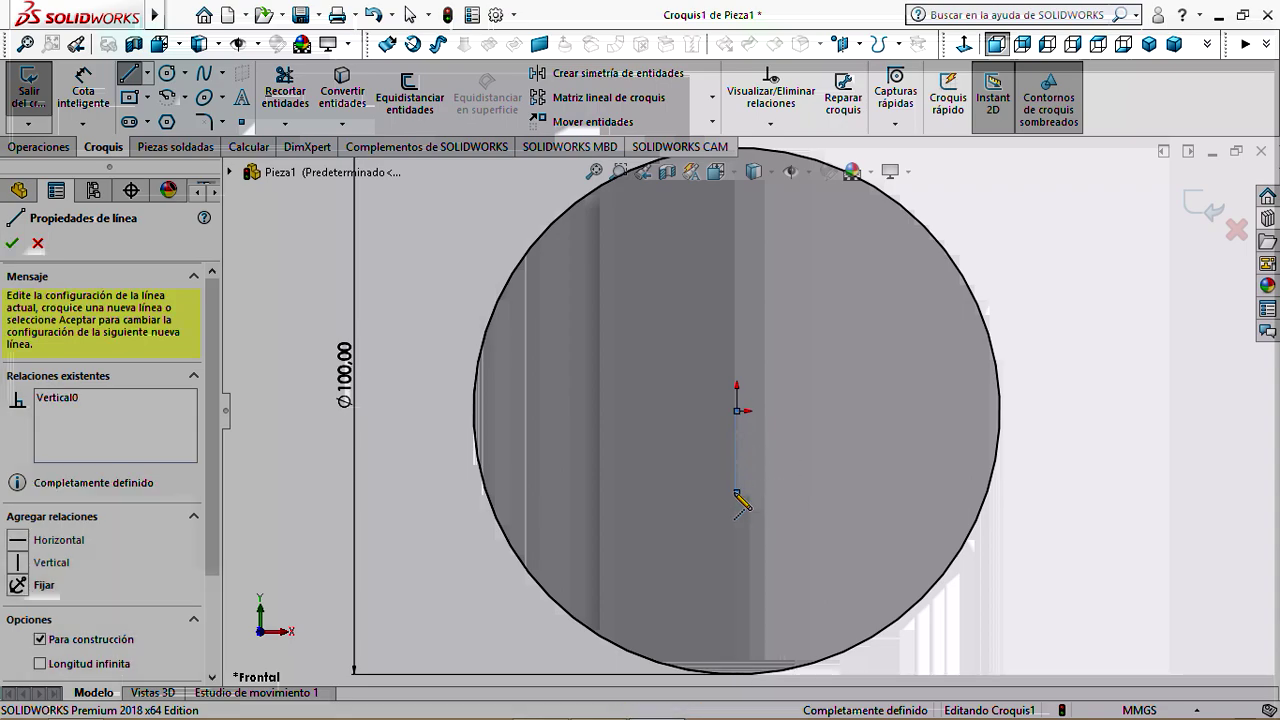
key("Escape")
Dimension the vertical construction line's length and set it to 20 mm
left_click(93, 90)
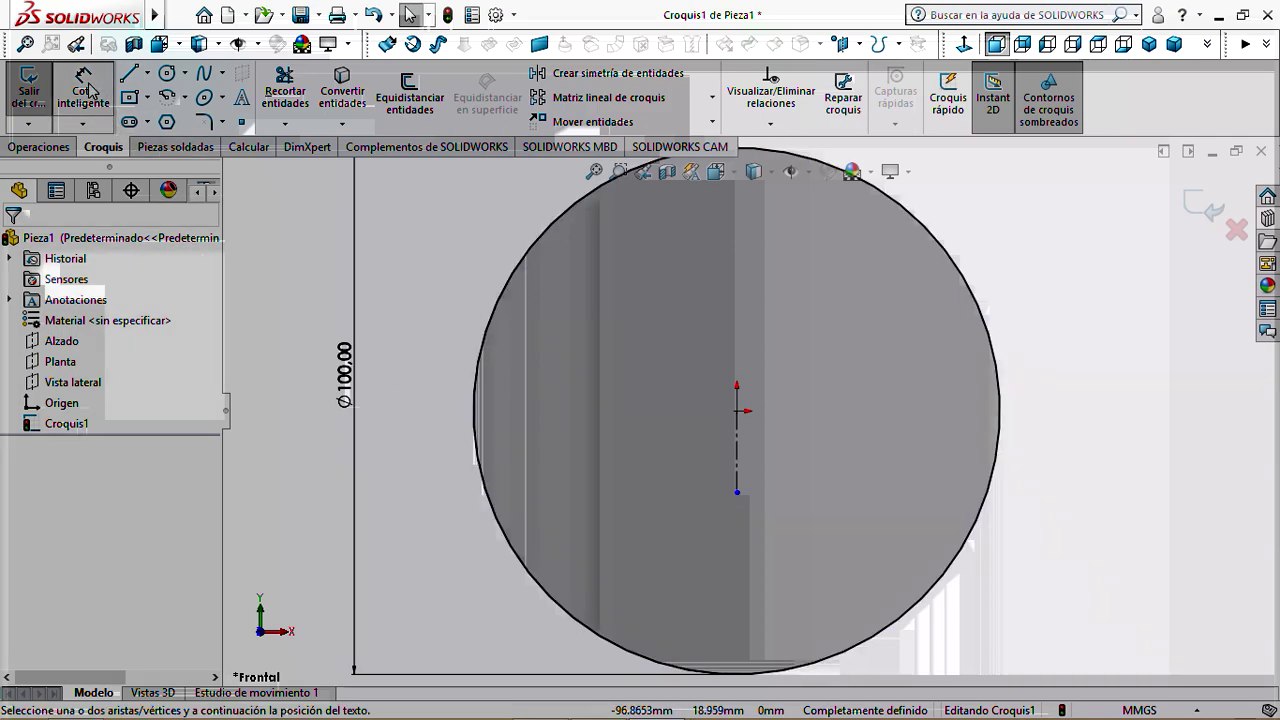
left_click(740, 460)
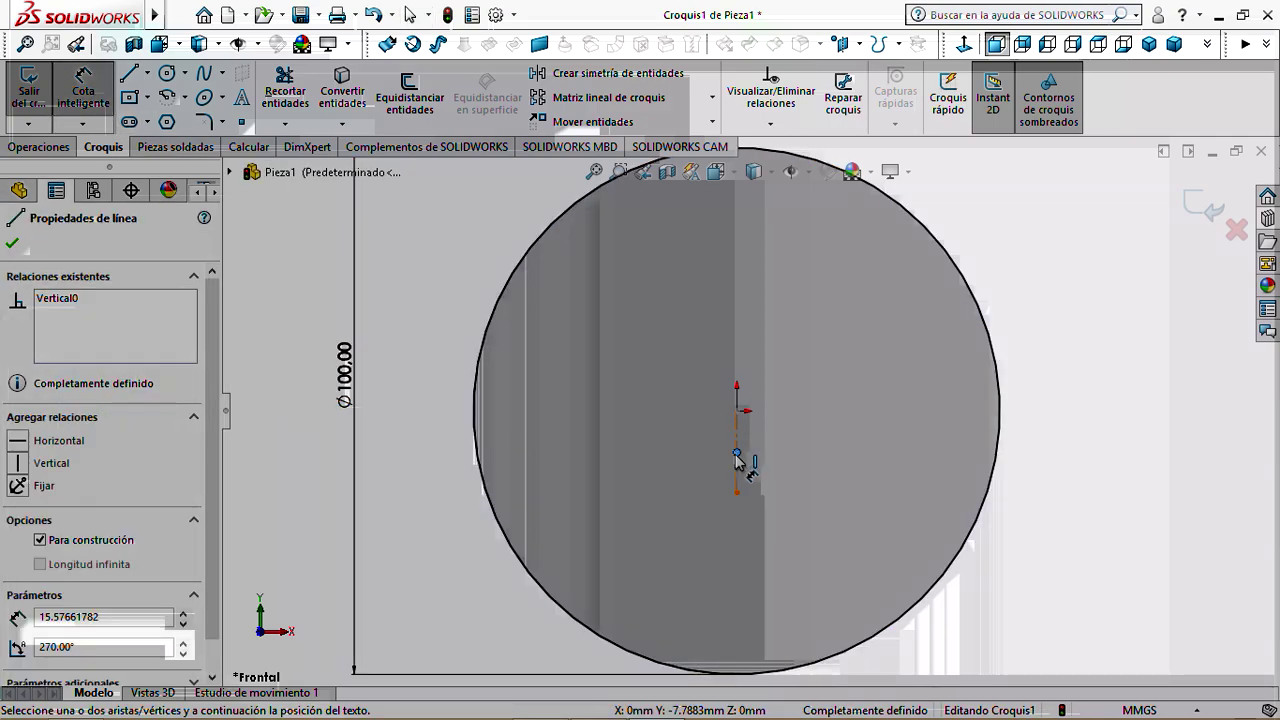
left_click(733, 478)
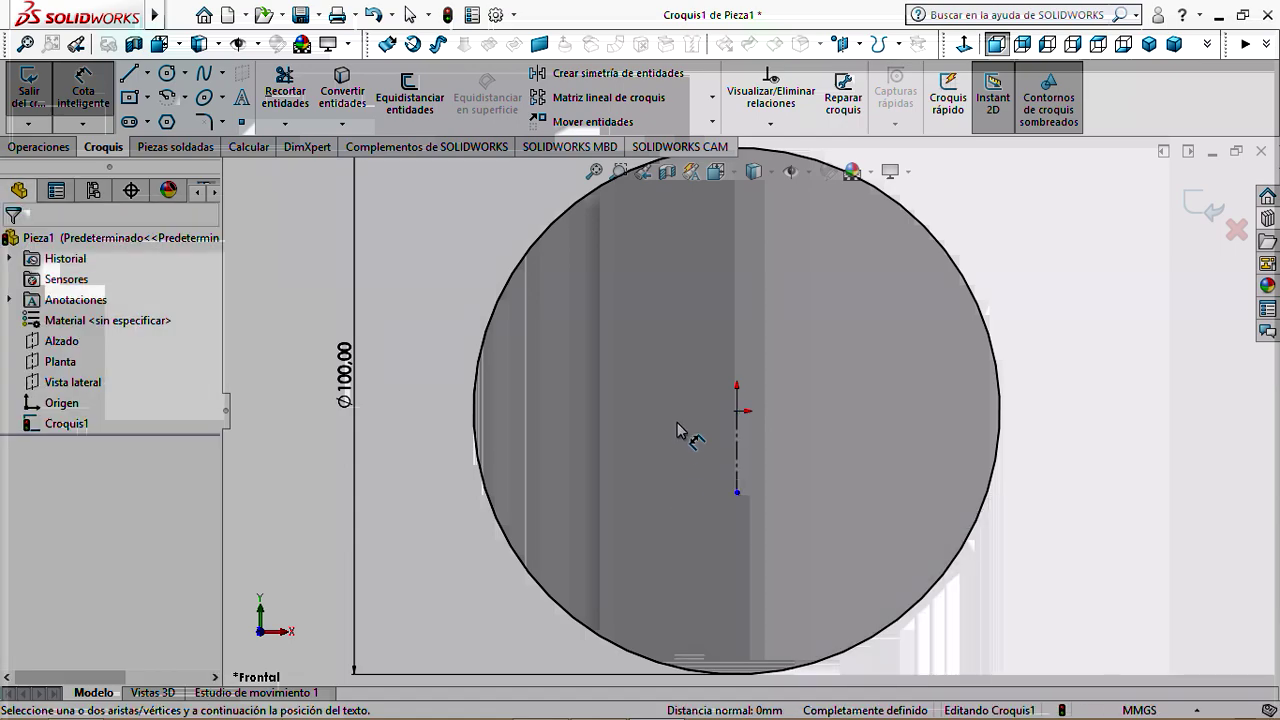
left_click(736, 471)
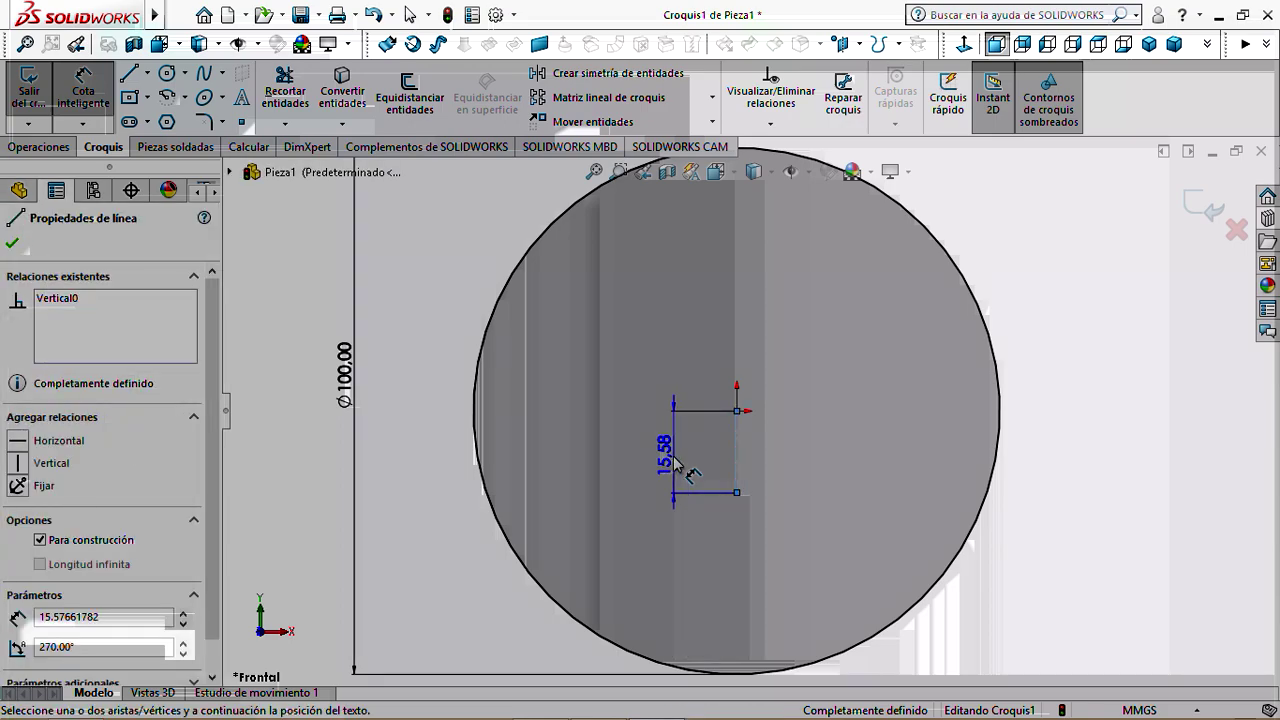
left_click(677, 466)
type("20")
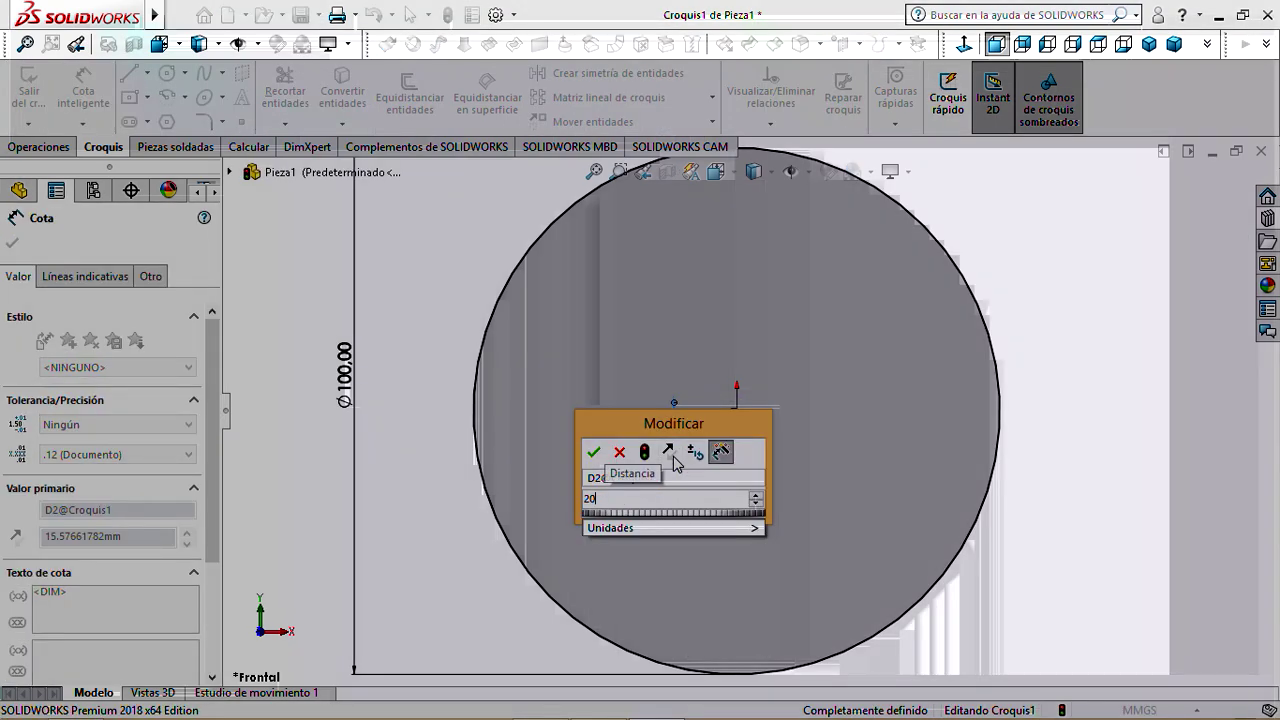
left_click(593, 452)
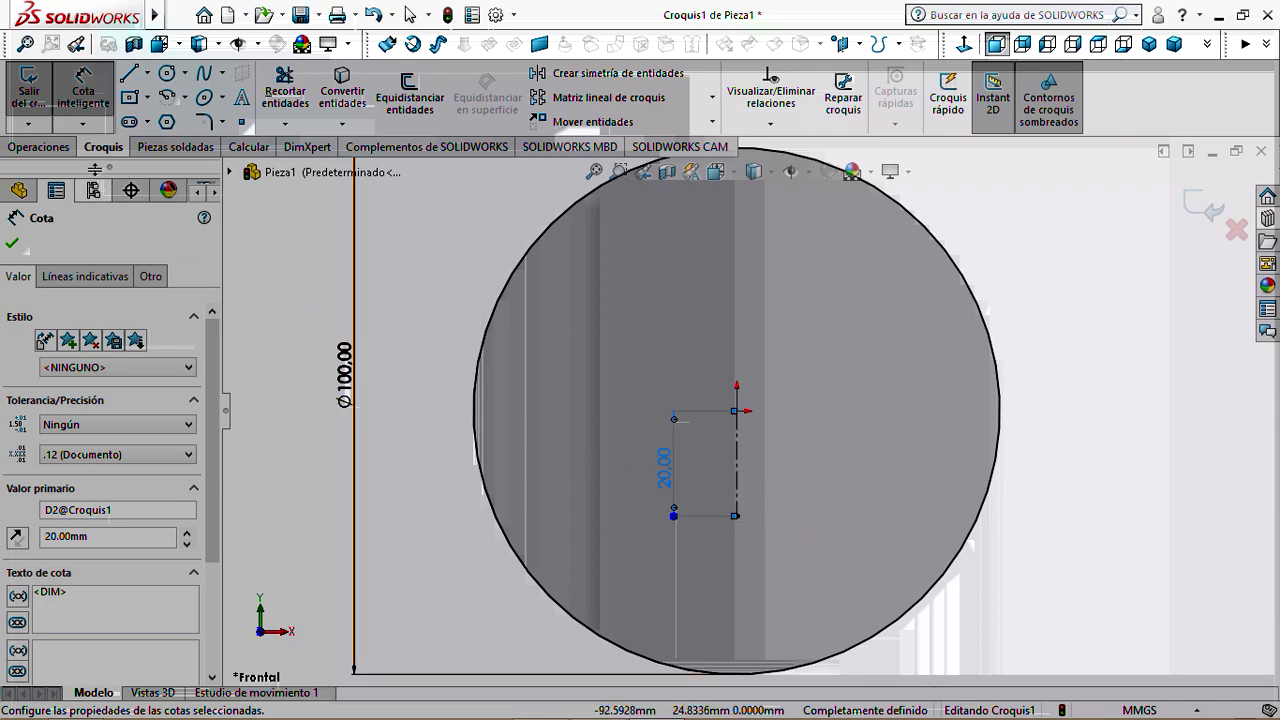
Sketch a small circle with a radius of about 6.2 mm centred on the construction line's lower endpoint
left_click(166, 75)
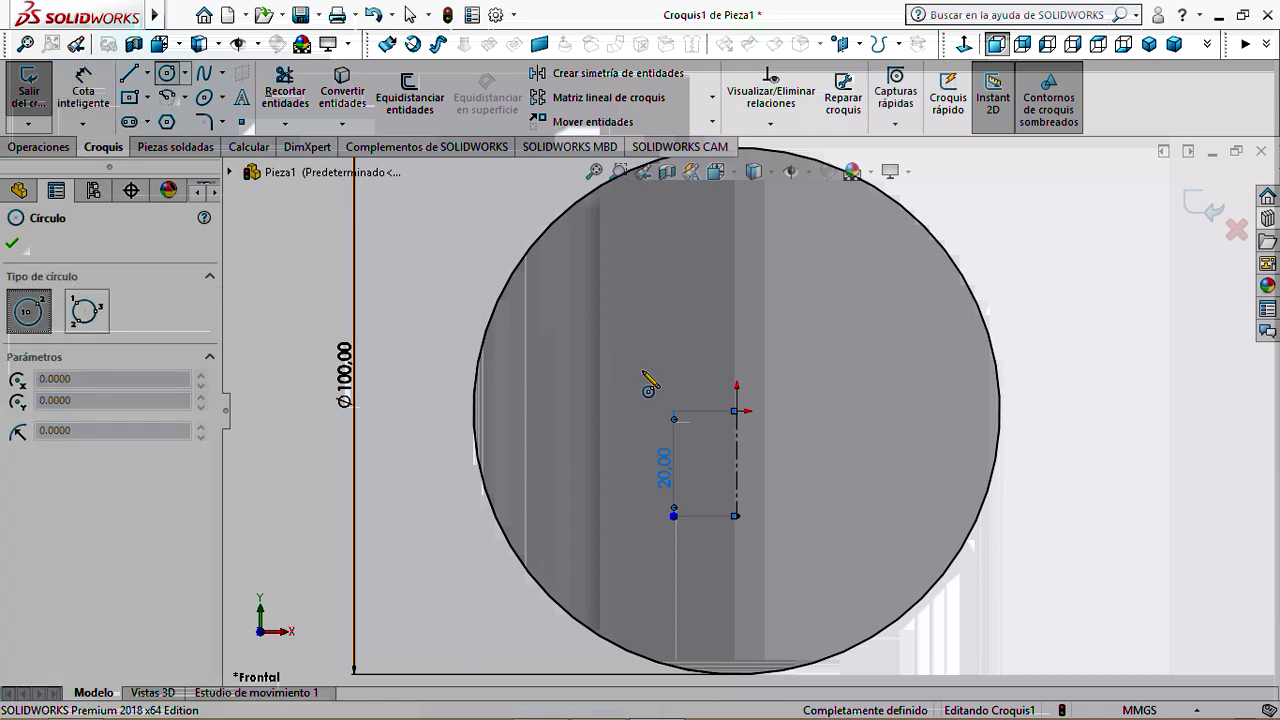
left_click(736, 516)
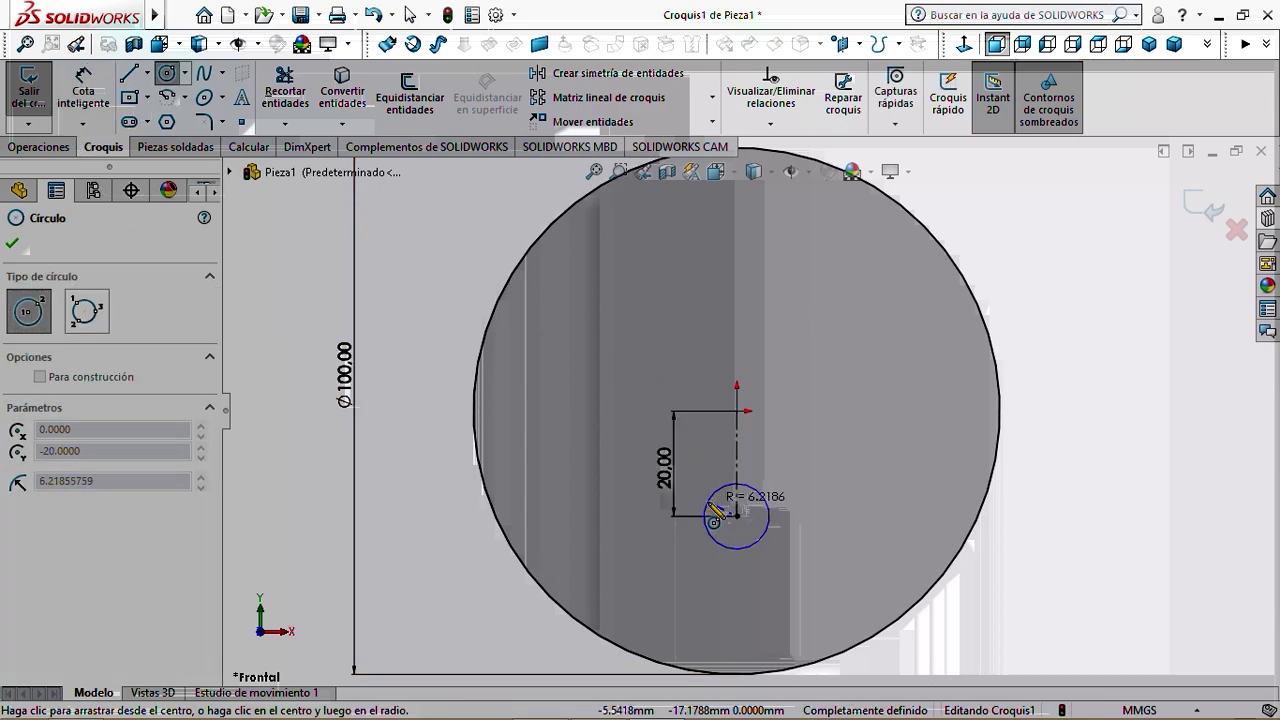
left_click(714, 512)
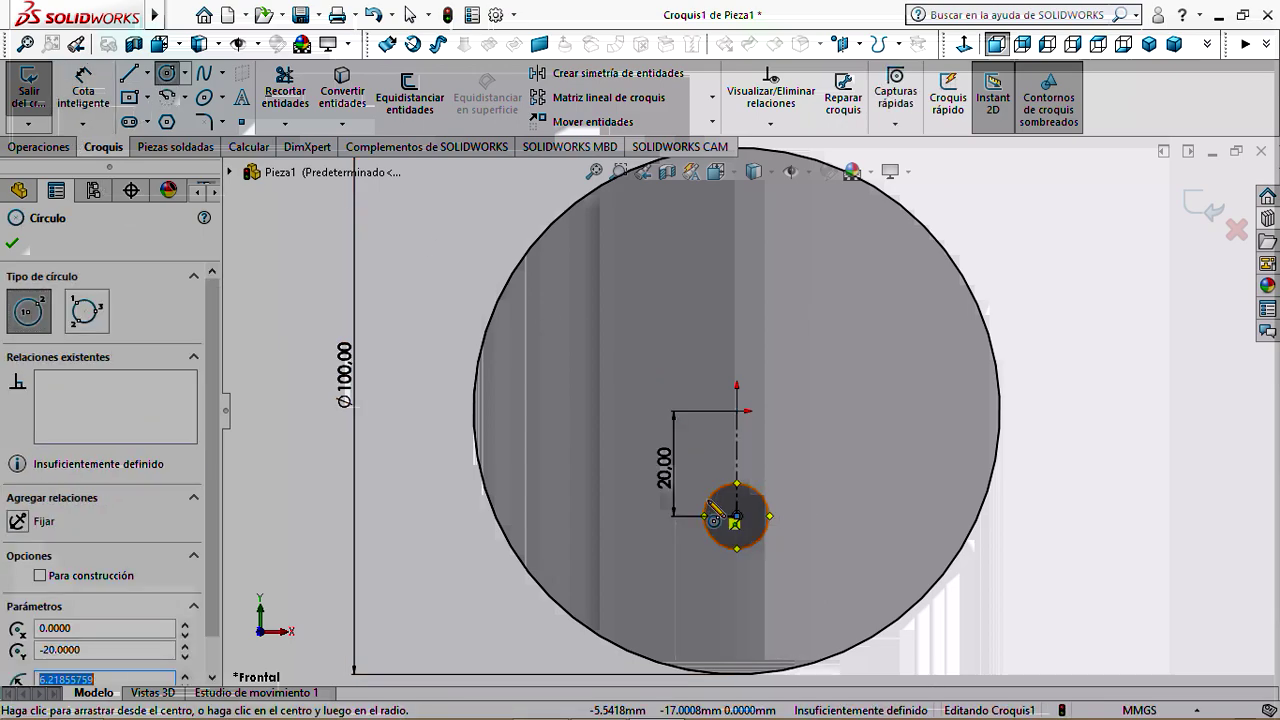
key("Escape")
Dimension the small circle's diameter and set it to 10 mm
left_click(83, 92)
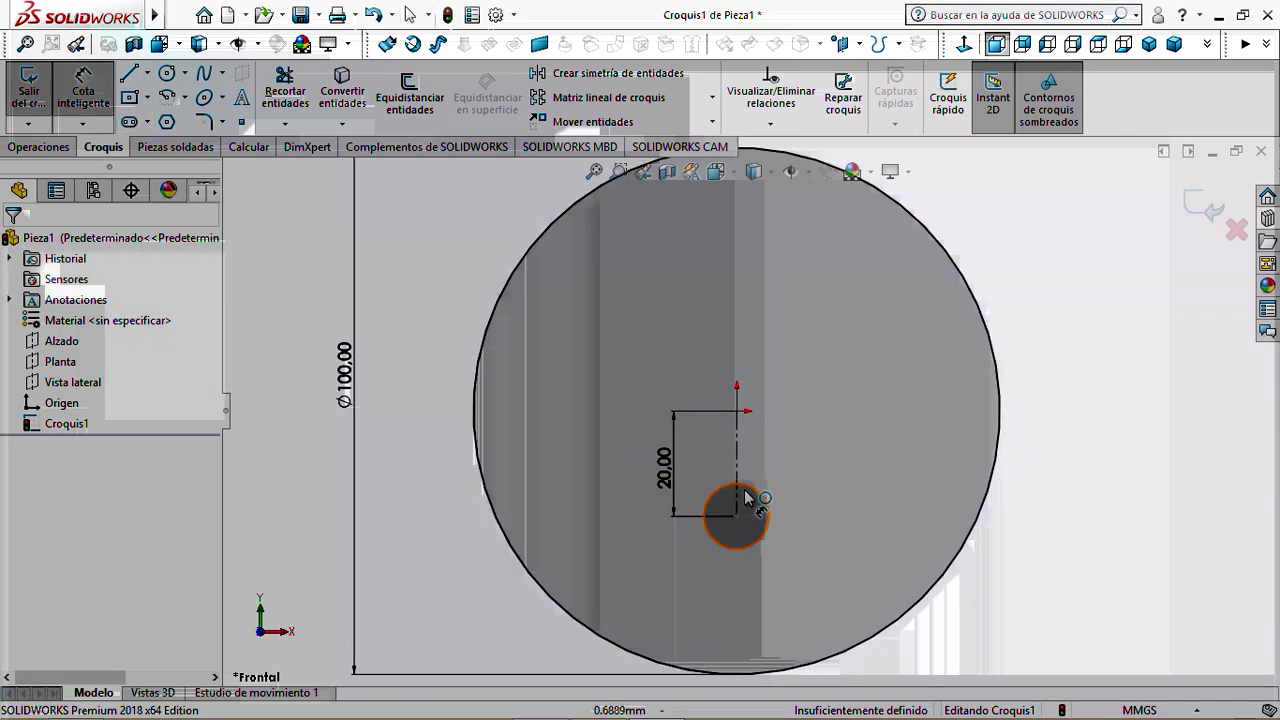
left_click(766, 507)
left_click(808, 517)
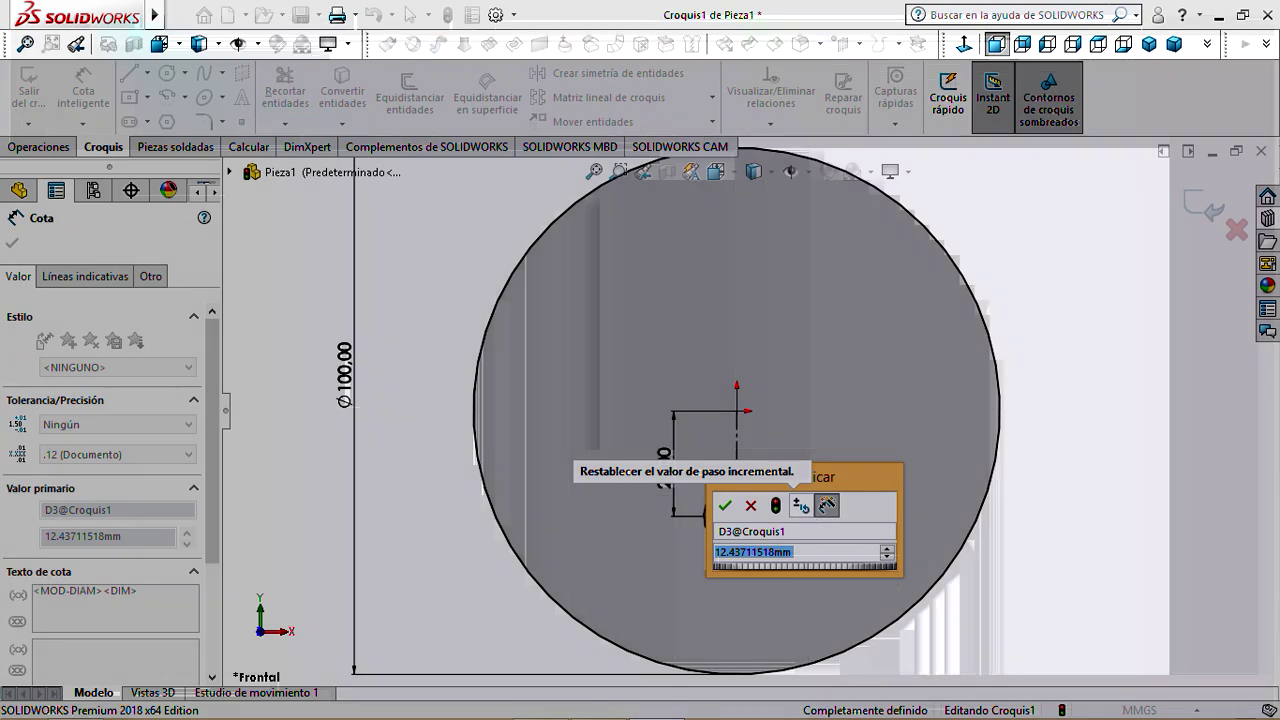
type("5")
left_click(725, 507)
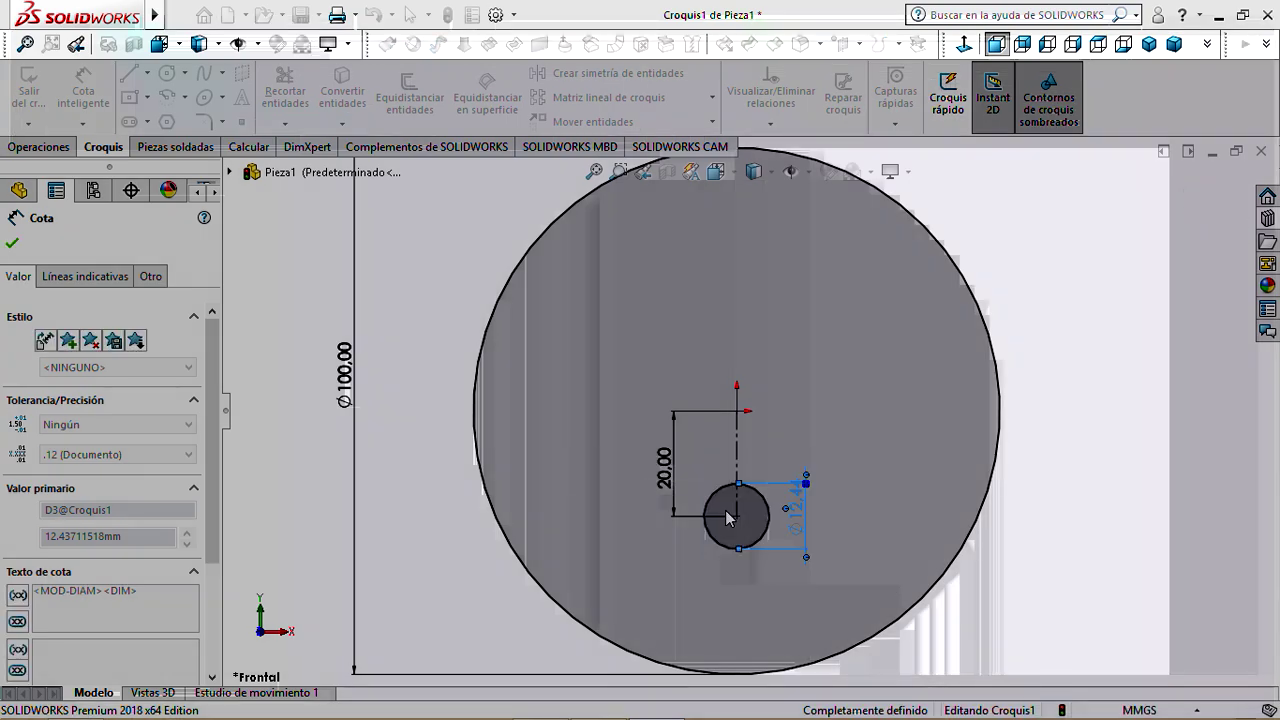
double_click(800, 517)
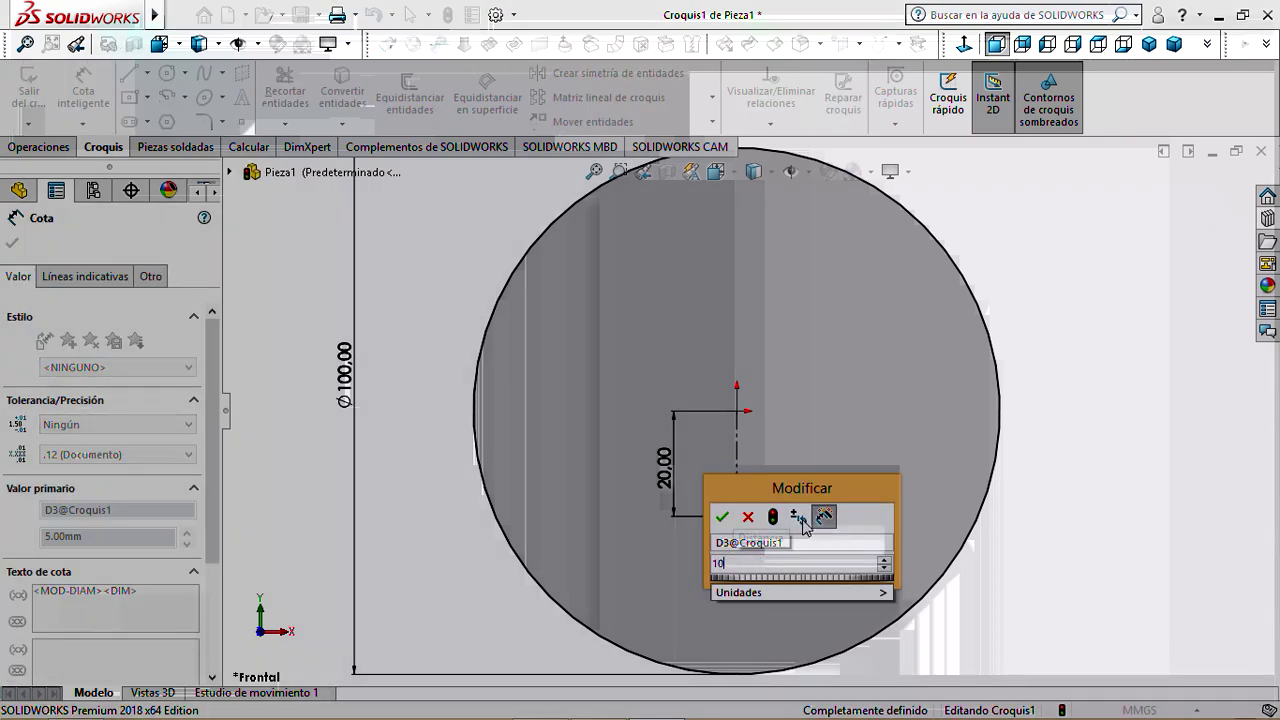
left_click(735, 517)
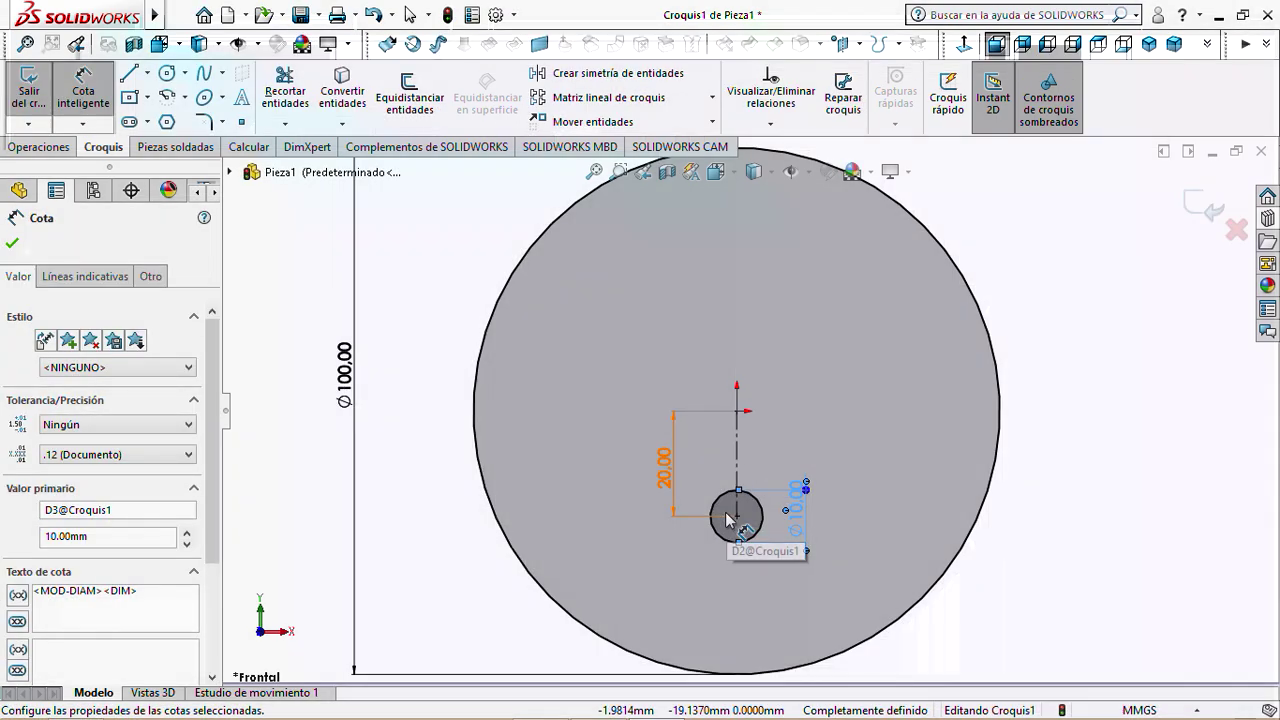
Finish the sketch and extrude its profile as a boss to a blind depth of 10 mm
left_click(29, 92)
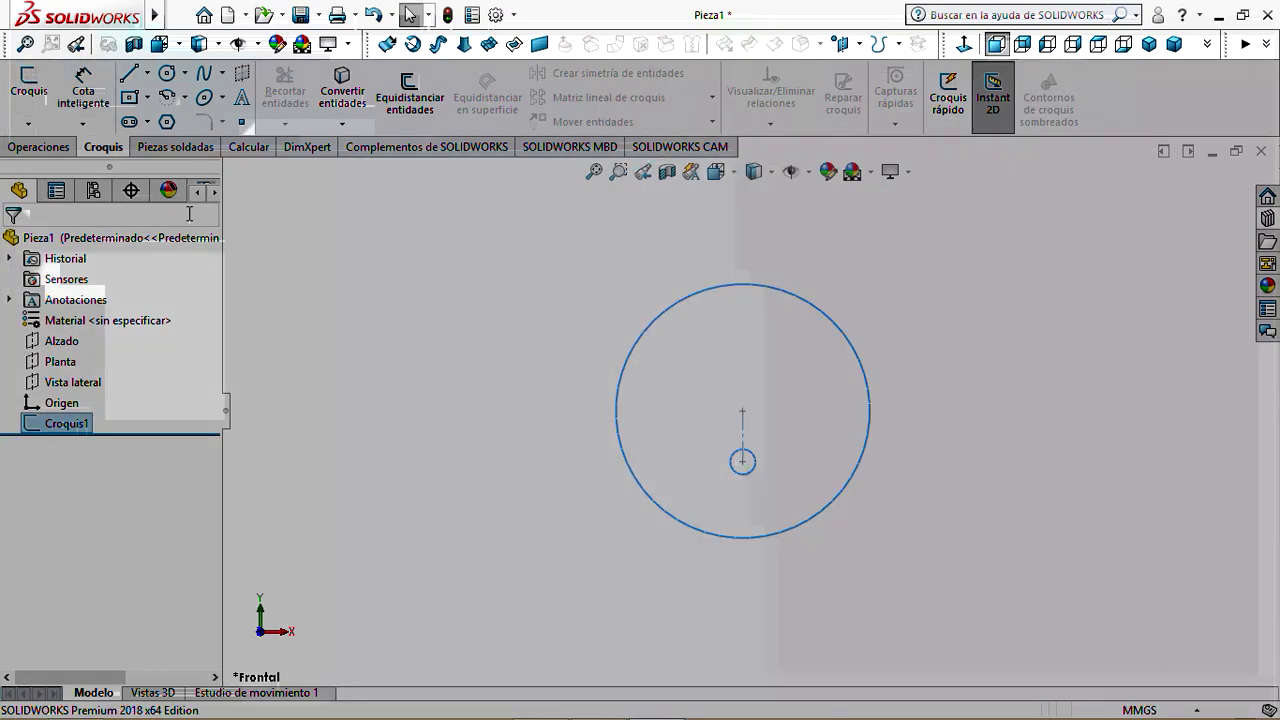
left_click(50, 154)
left_click(55, 112)
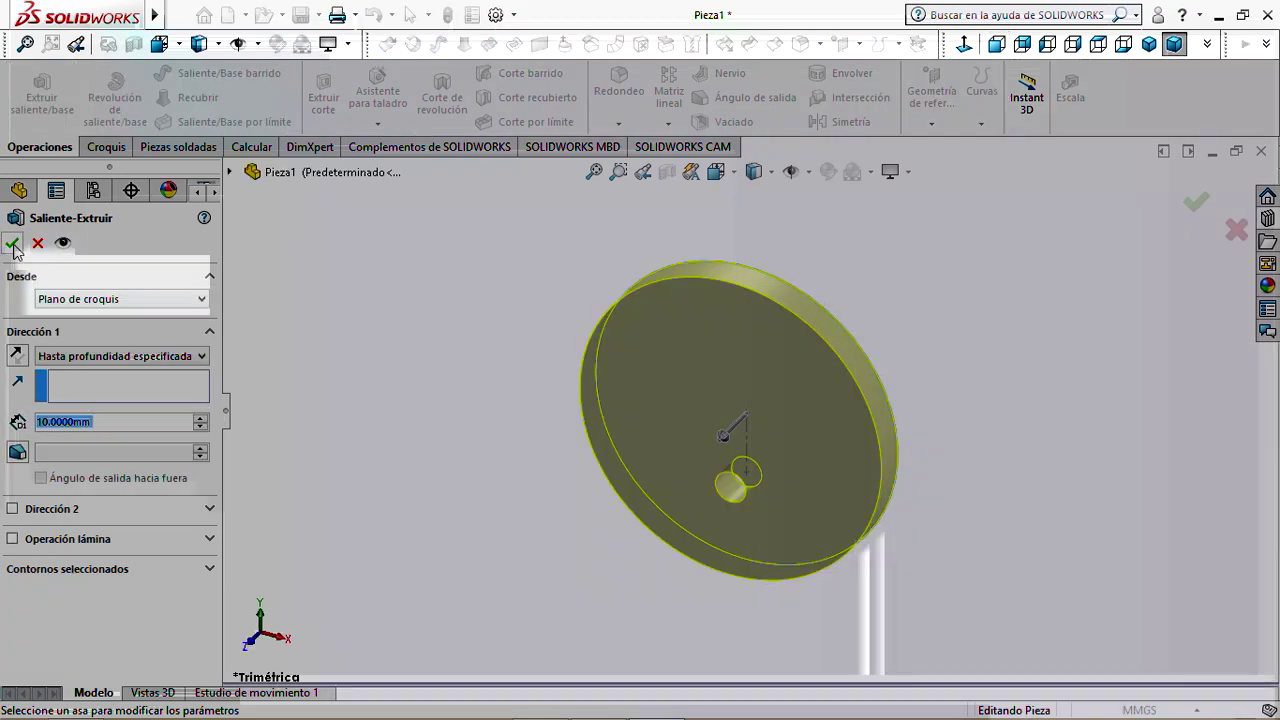
left_click(12, 243)
scroll(600, 375, "up", 1)
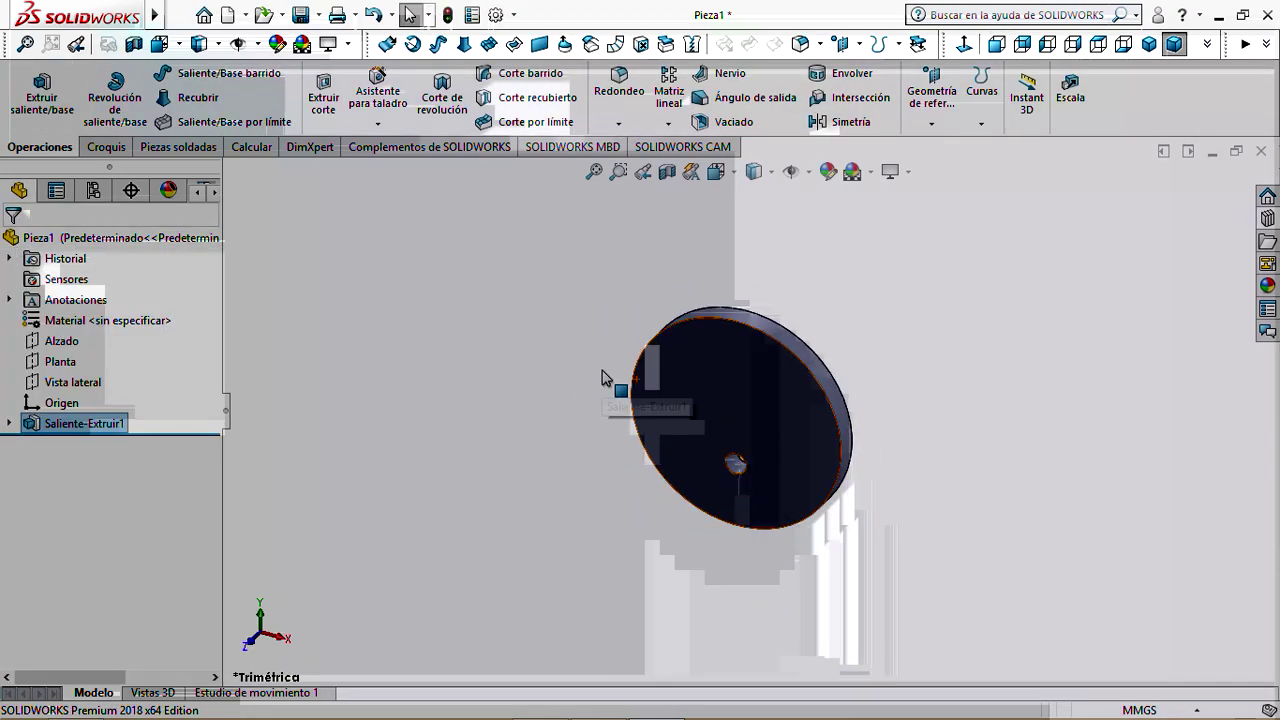
scroll(749, 449, "down", 1)
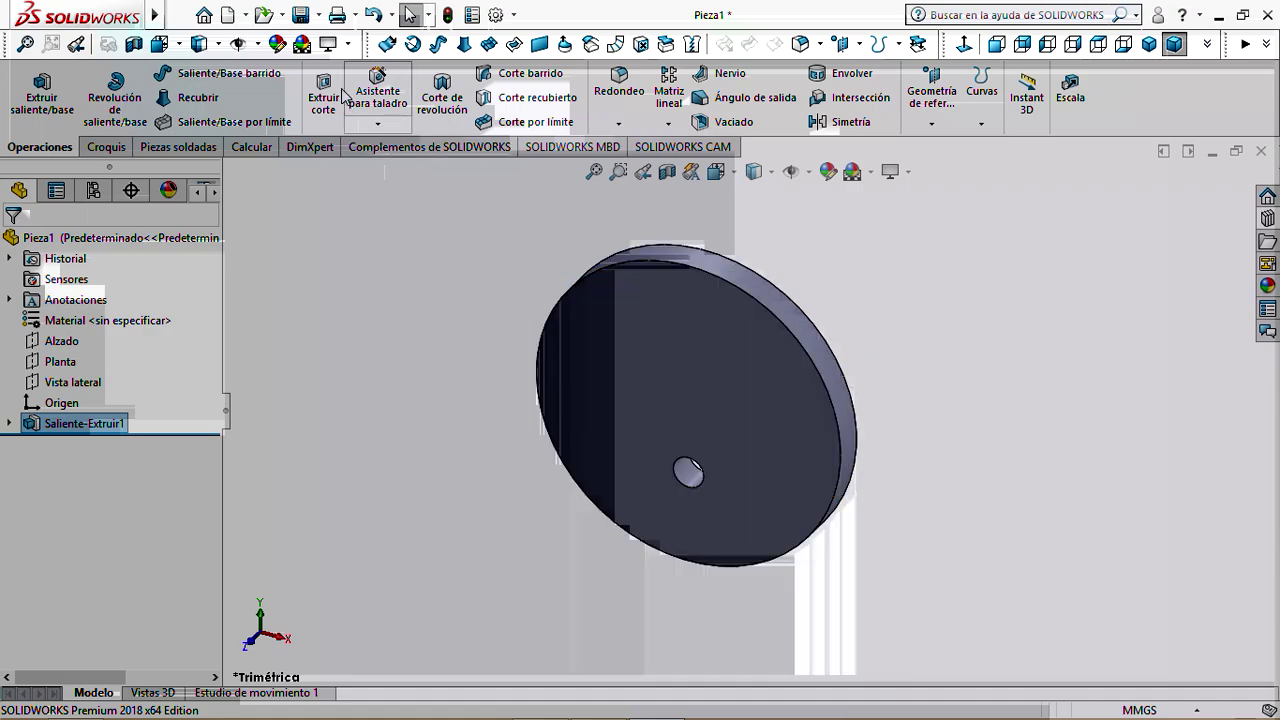
Start saving the part, go up to the LDMIsw folder and create a new folder there named soldadura
left_click(308, 17)
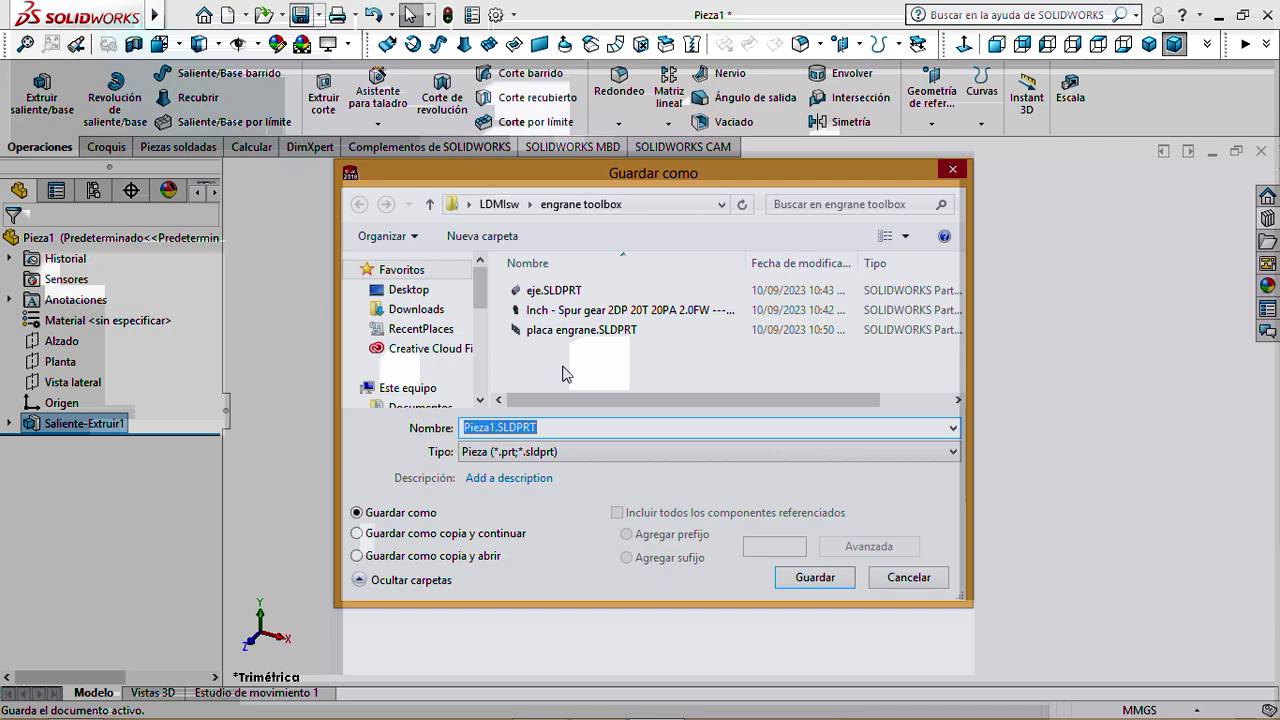
left_click(429, 204)
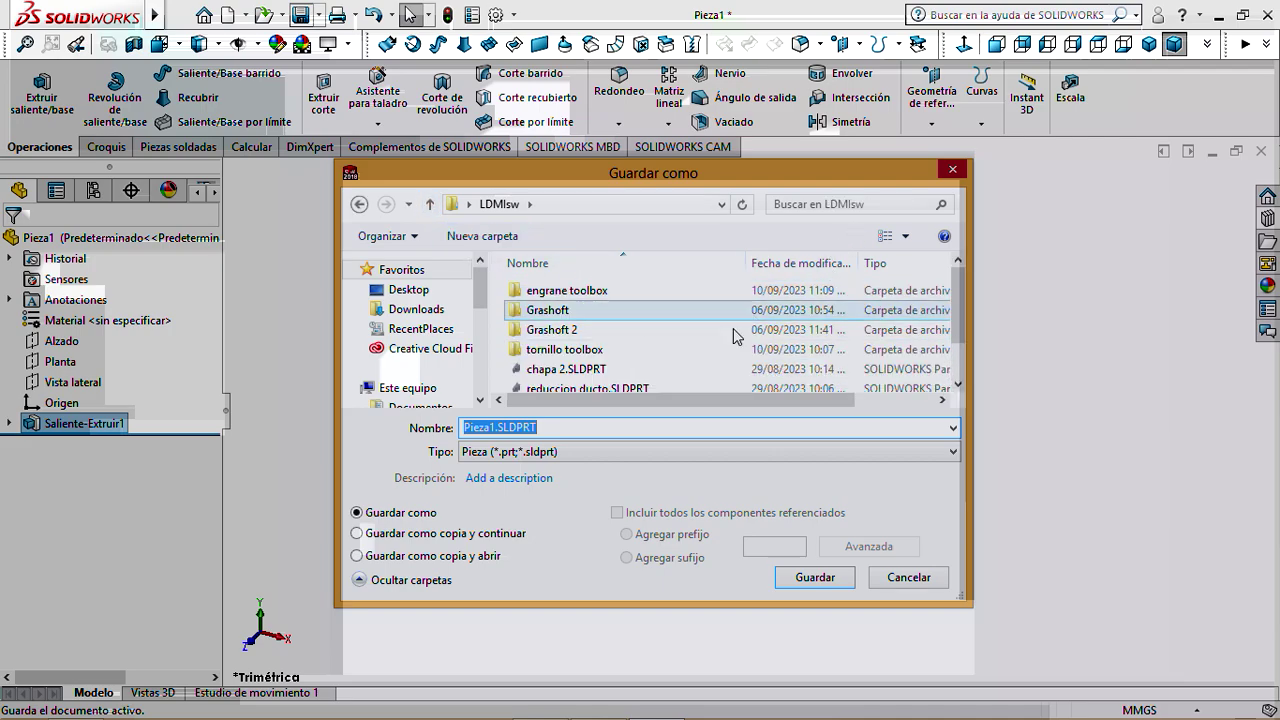
right_click(670, 345)
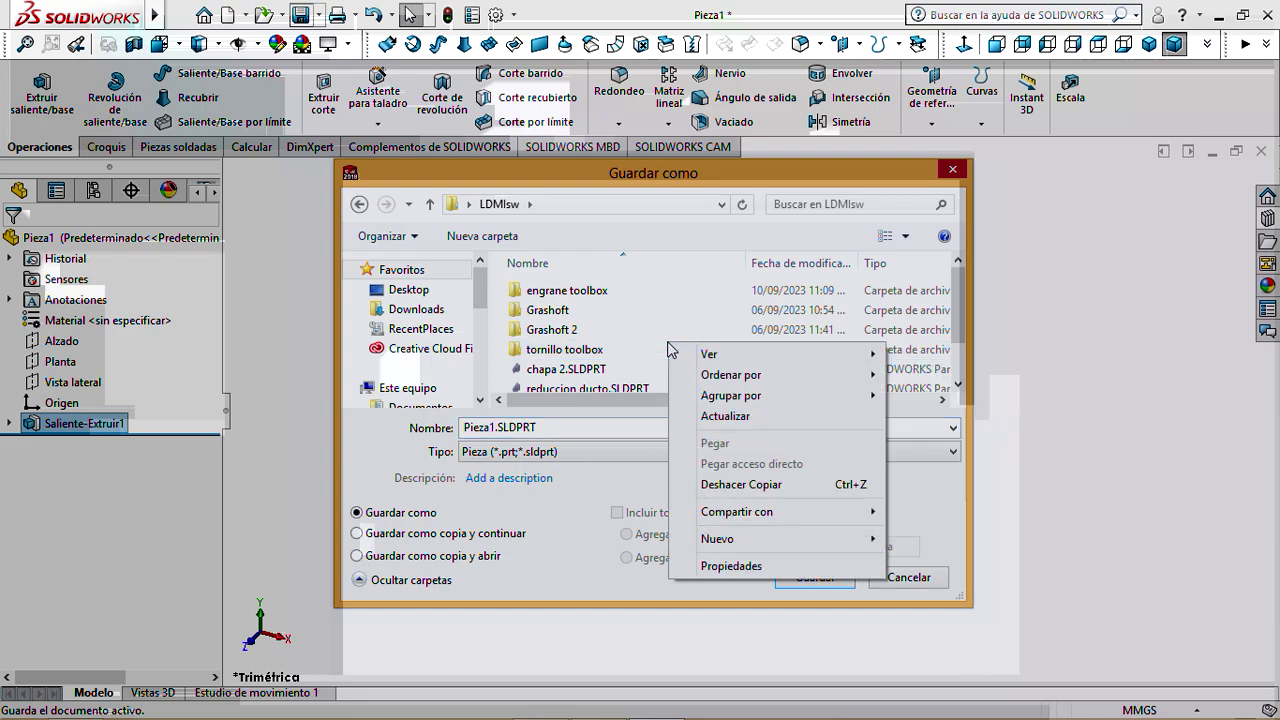
mouse_move(724, 540)
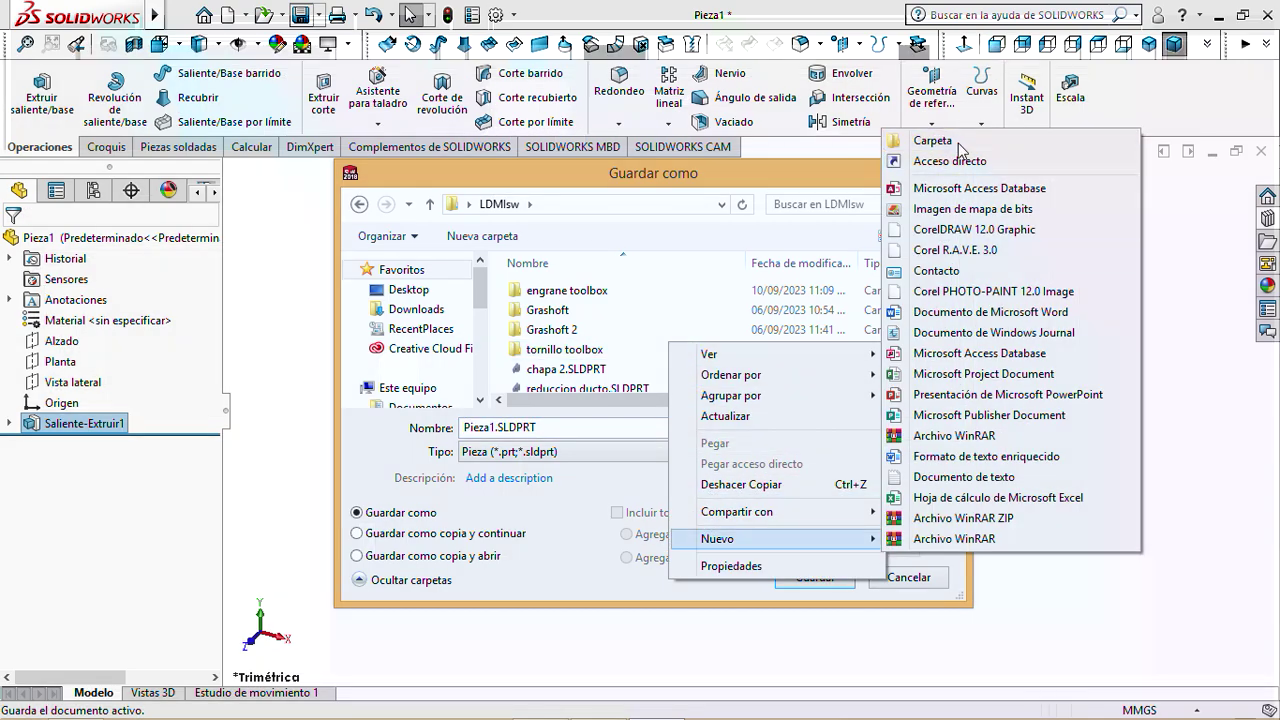
left_click(935, 141)
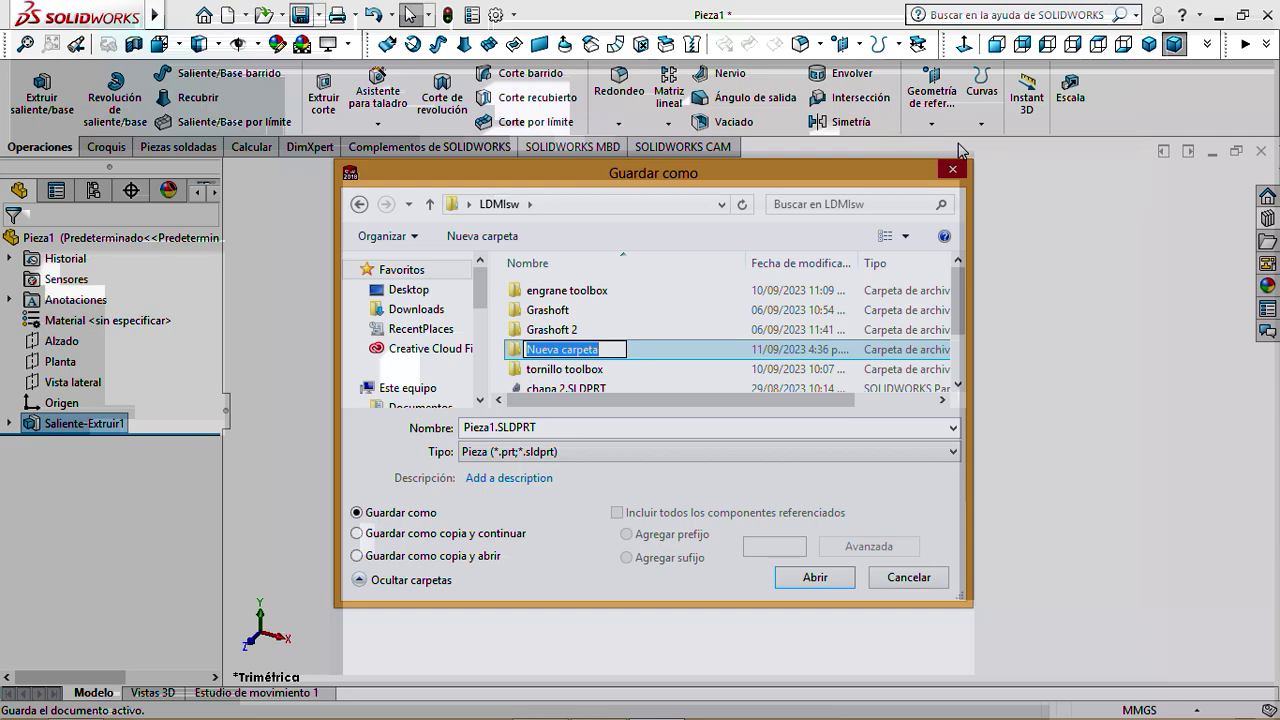
type("sld")
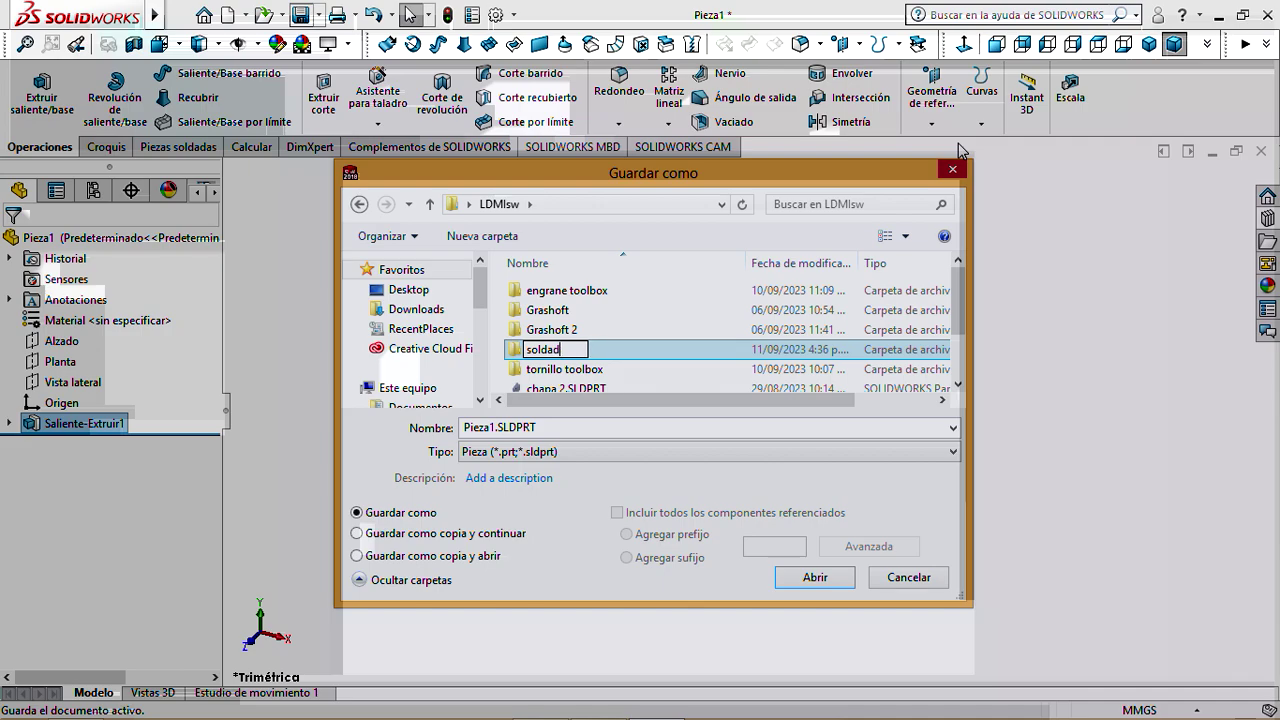
left_click(735, 310)
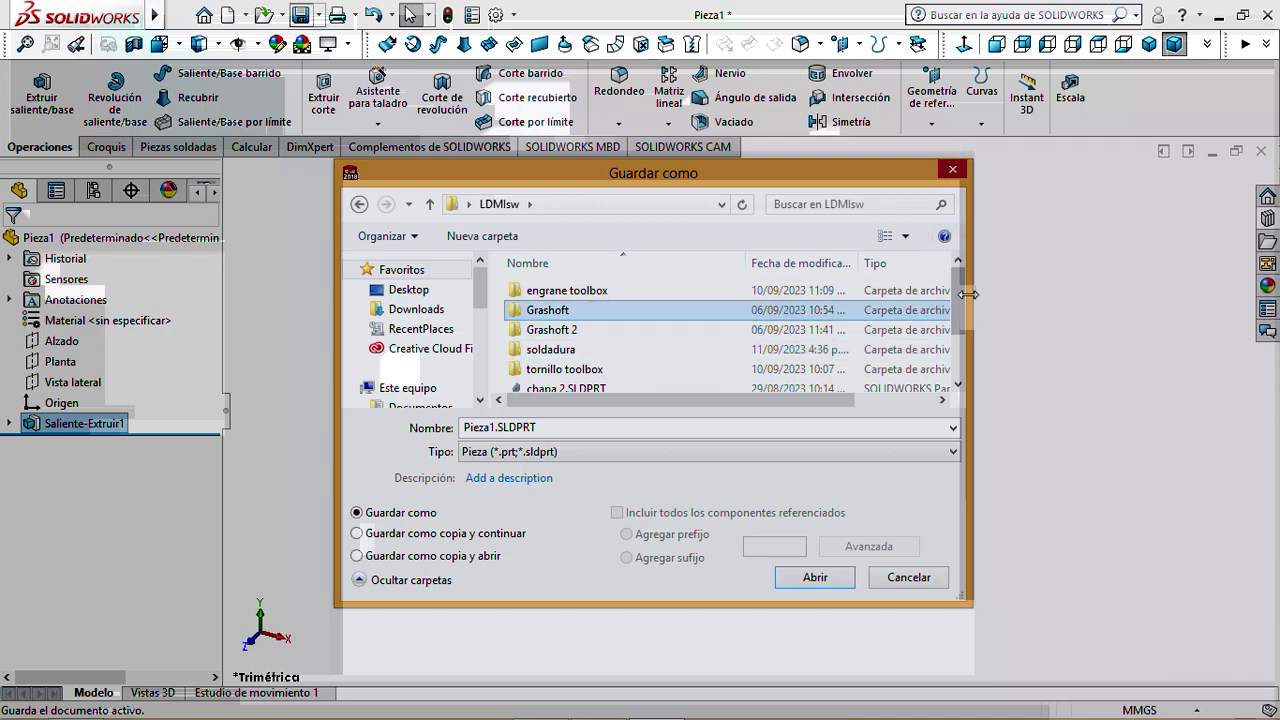
Try to move soldadura eje 2.SLDPRT from LDMIsw into the soldadura folder
left_click_drag(963, 290, 966, 343)
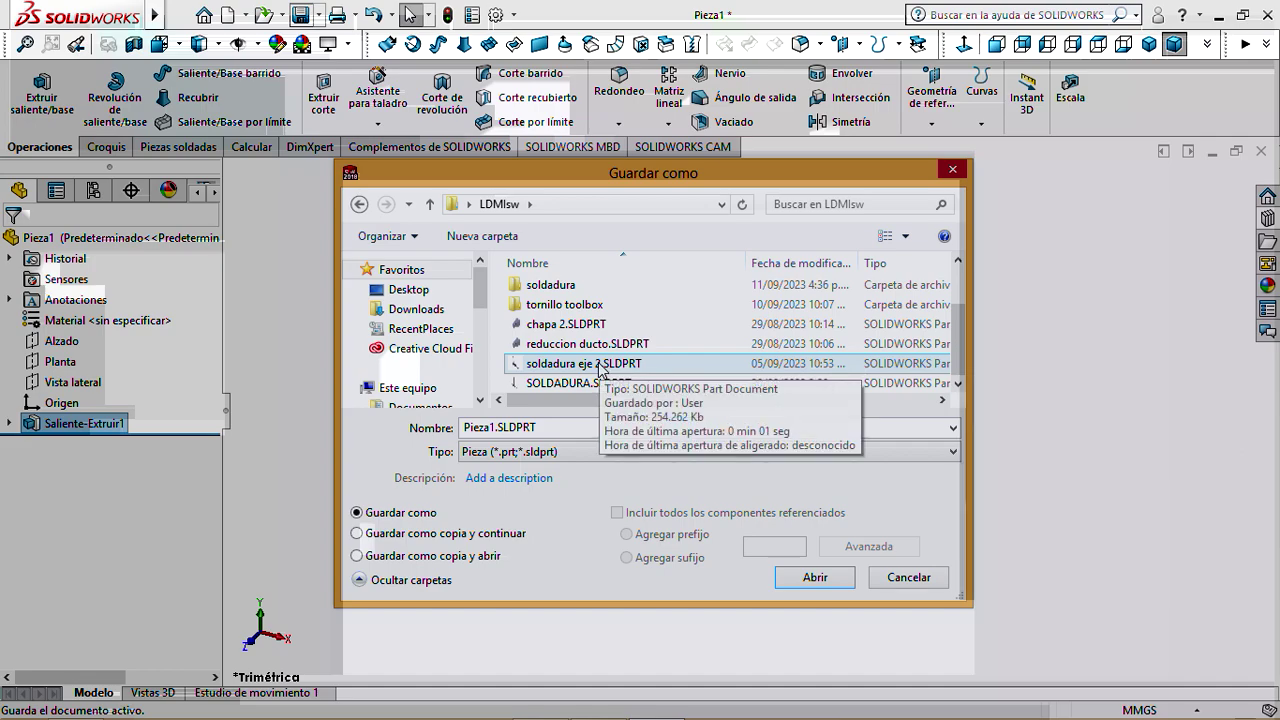
left_click(600, 366)
left_click_drag(600, 366, 648, 292)
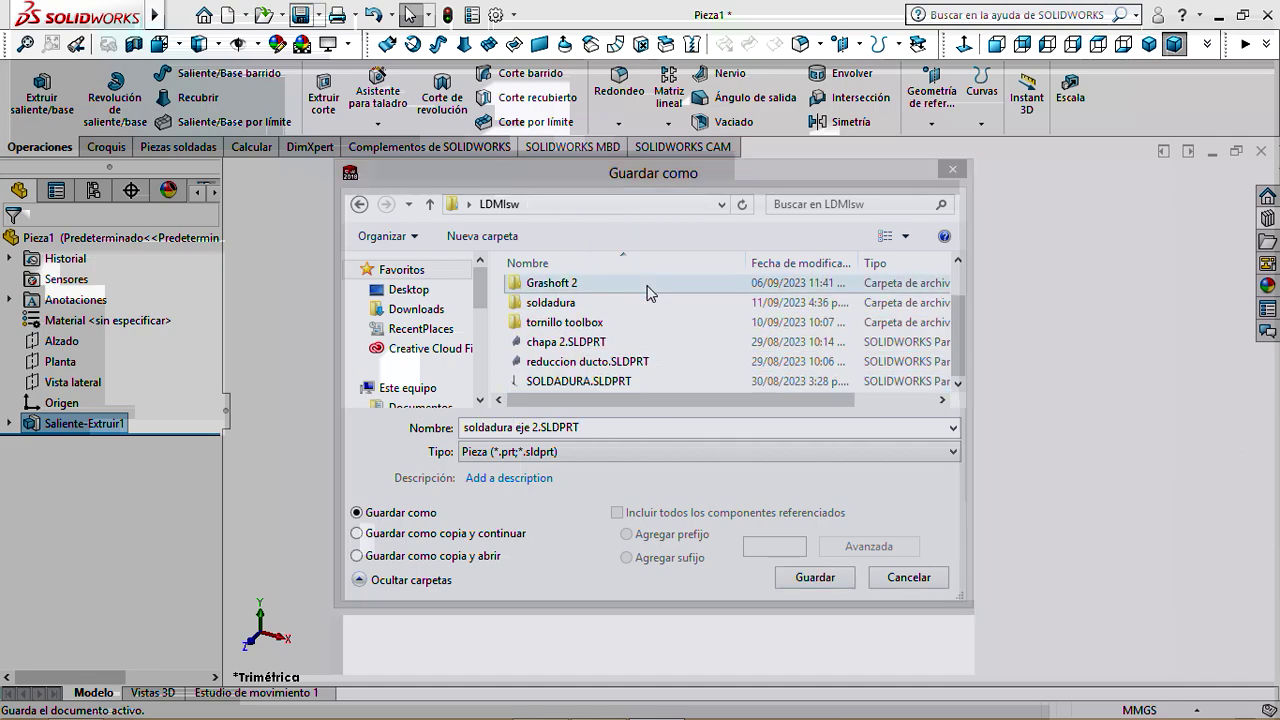
Cut soldadura eje 2.SLDPRT from the Grashoft 2 folder and paste it into the soldadura folder
double_click(566, 284)
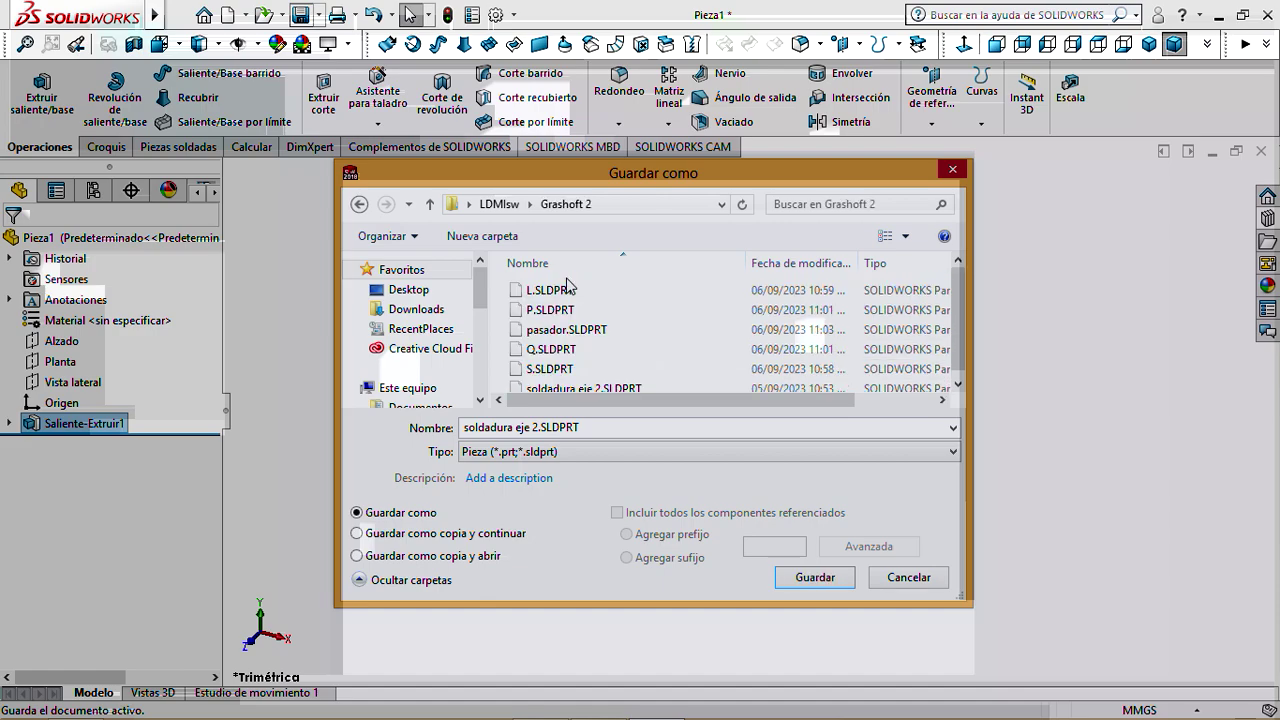
right_click(575, 383)
left_click(620, 591)
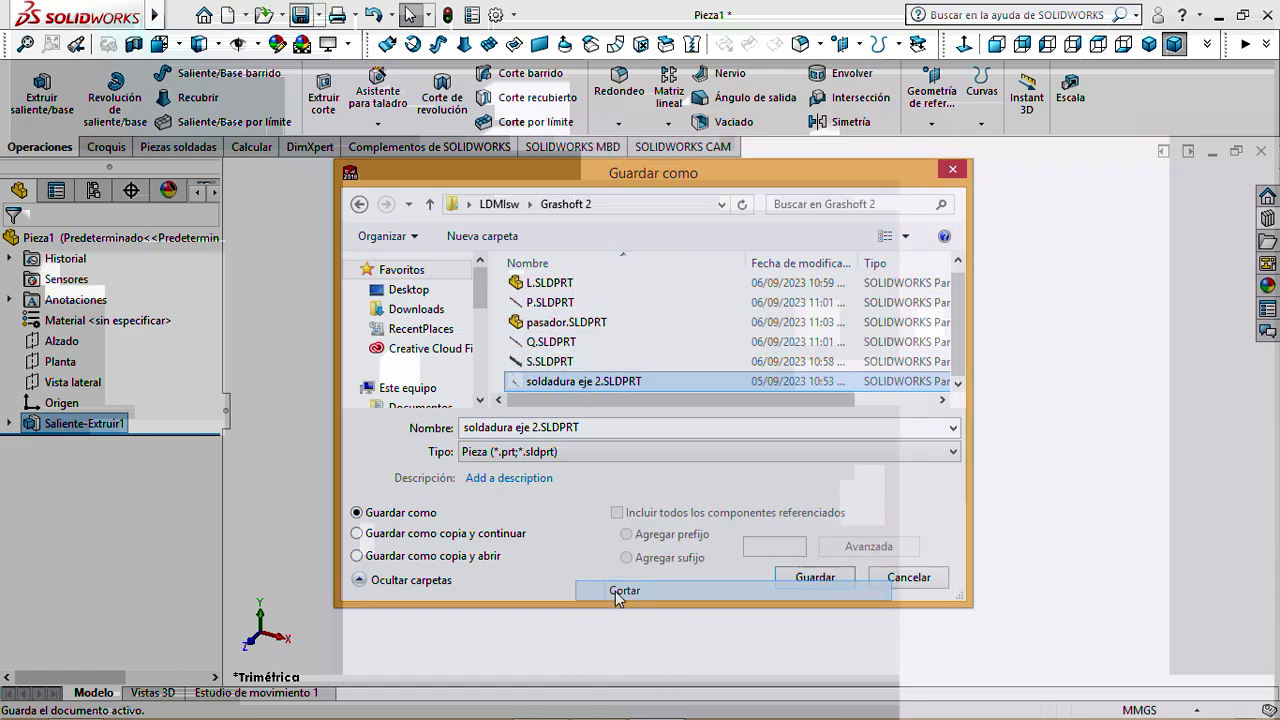
left_click(430, 204)
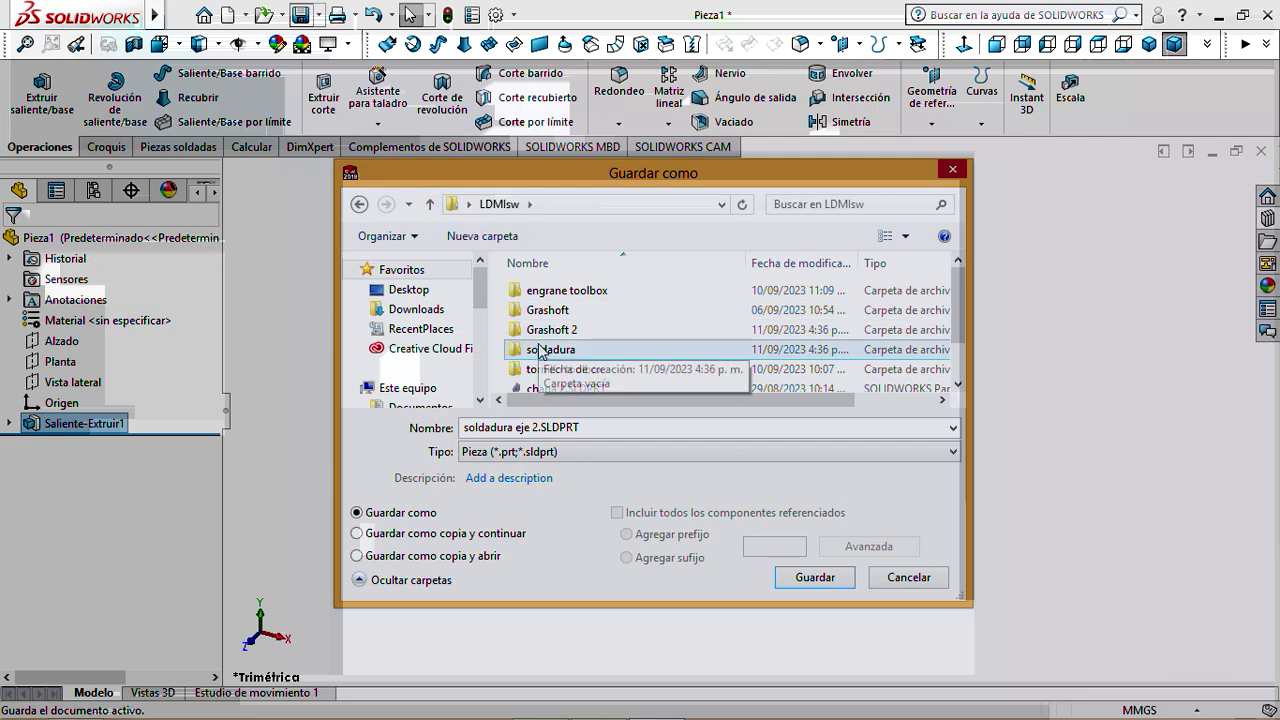
double_click(540, 350)
right_click(578, 354)
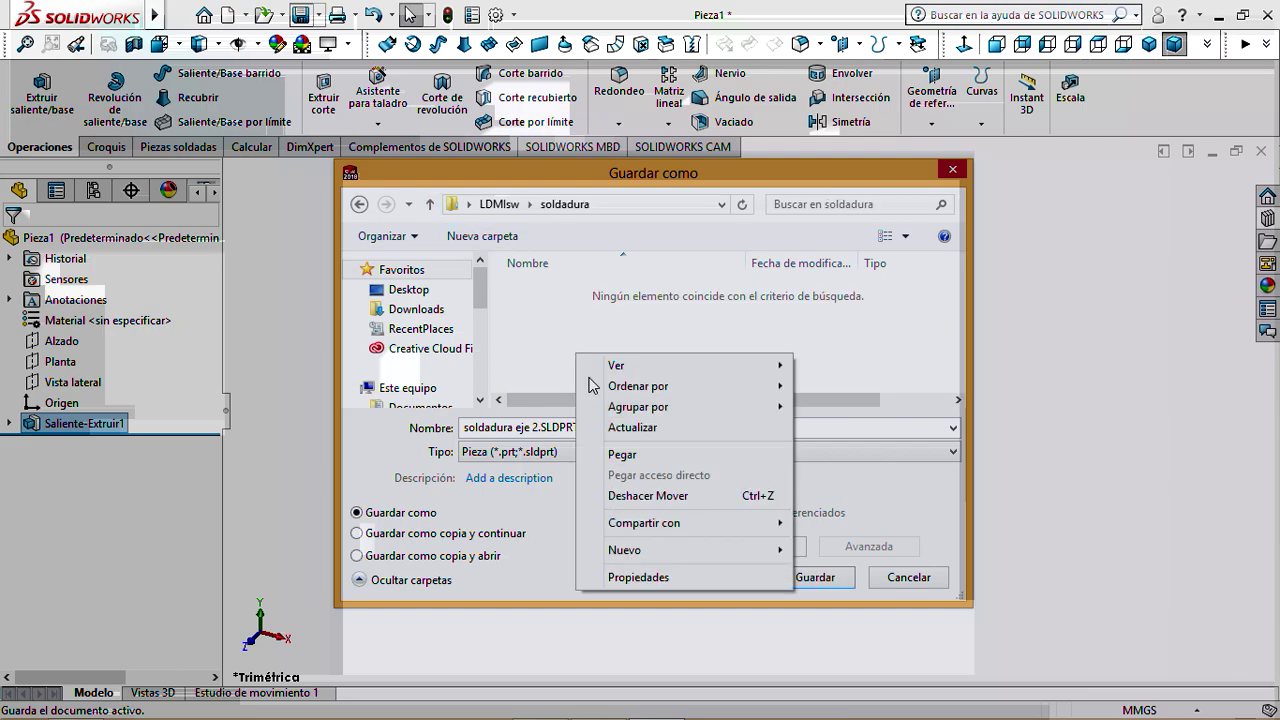
left_click(622, 456)
Return to LDMIsw and move SOLDADURA.SLDPRT into the soldadura folder
left_click(430, 204)
scroll(600, 340, "down", 1)
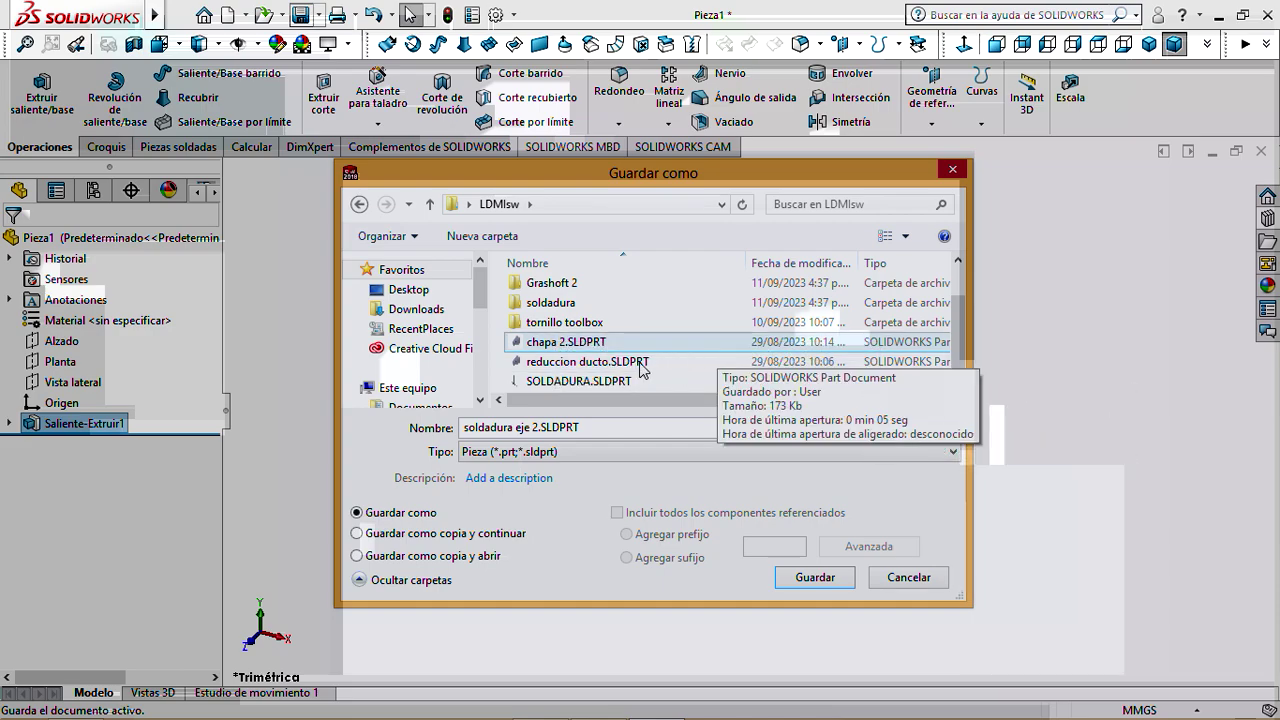
left_click_drag(591, 386, 651, 388)
Examine the file types offered for saving the part and leave the save dialog without saving
left_click(699, 452)
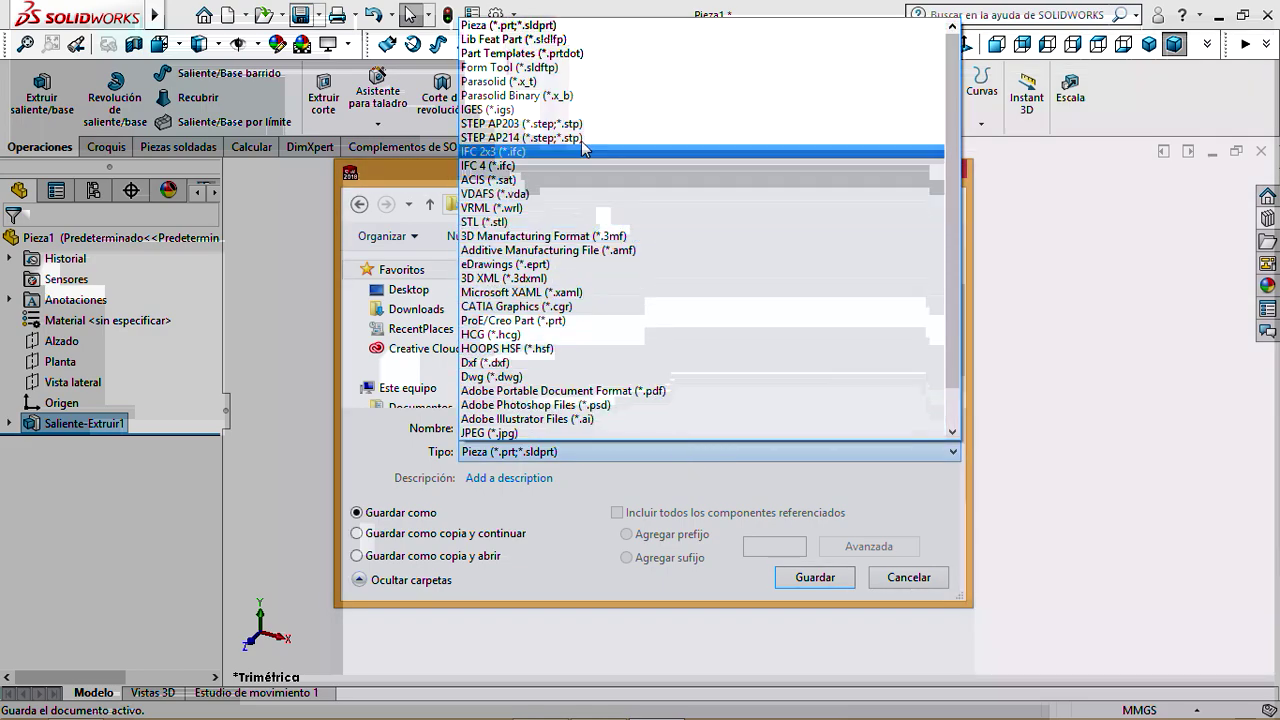
scroll(680, 406, "down", 1)
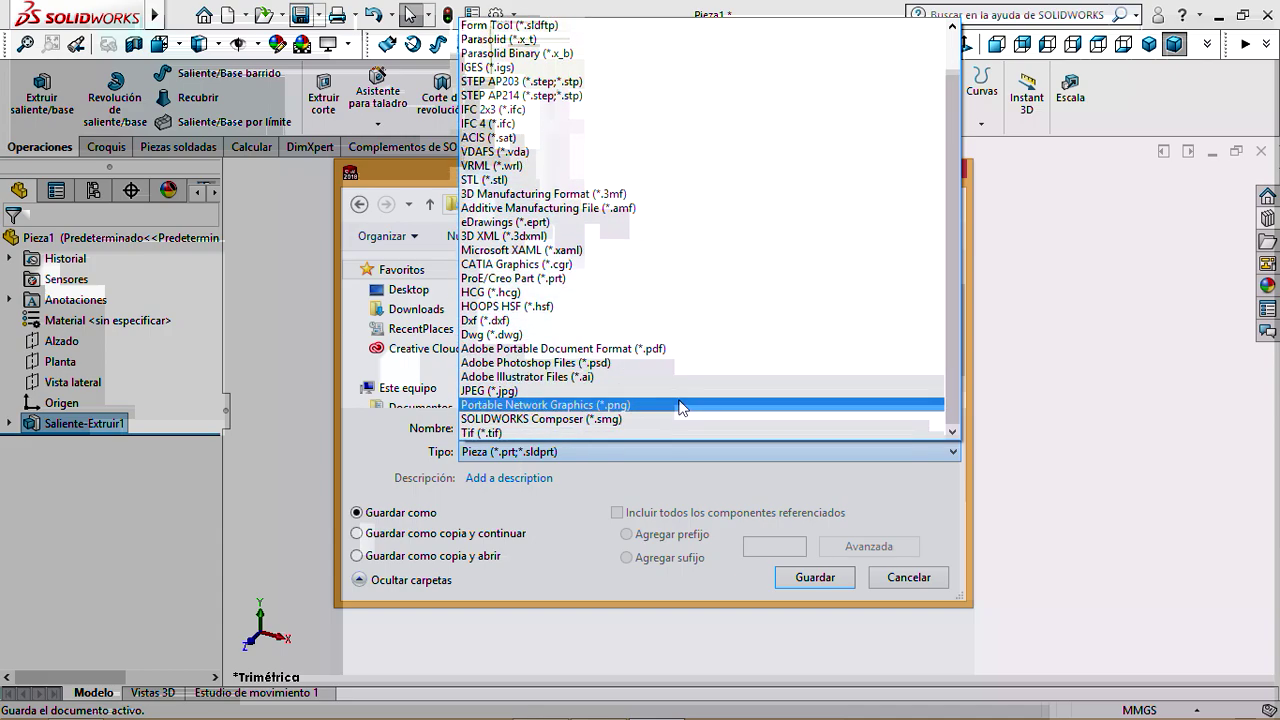
scroll(766, 293, "up", 1)
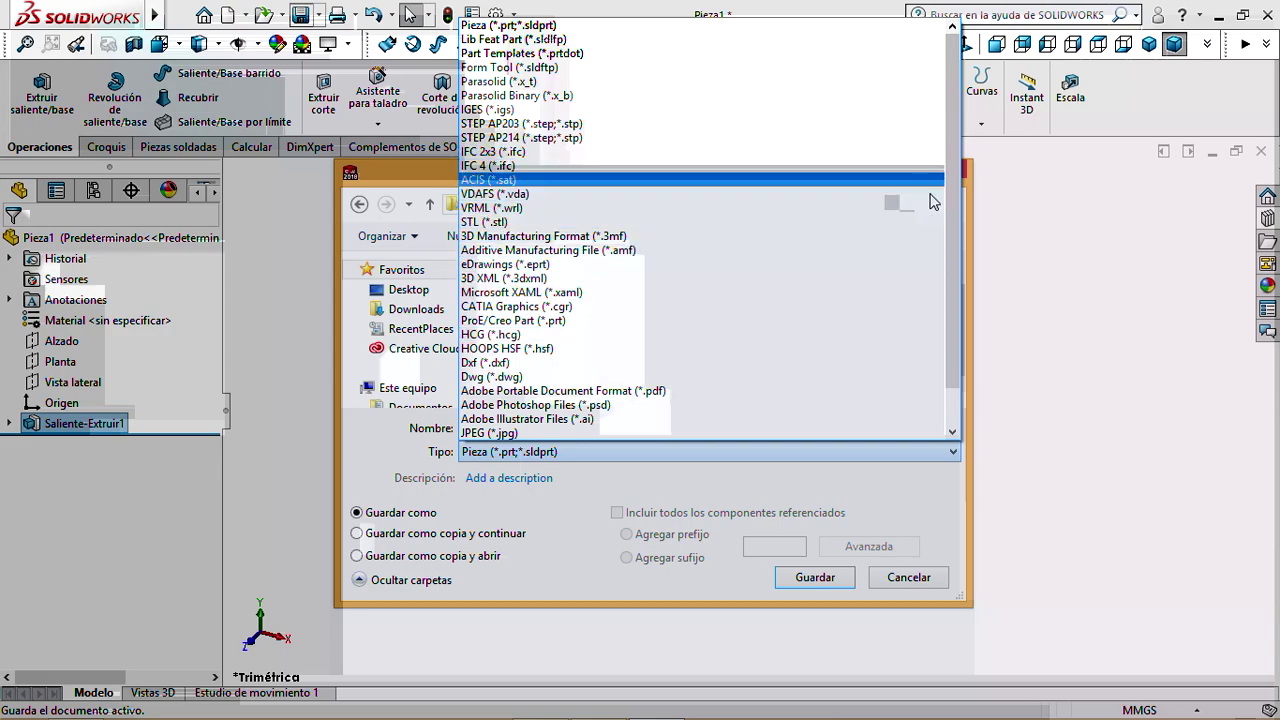
left_click_drag(954, 229, 955, 265)
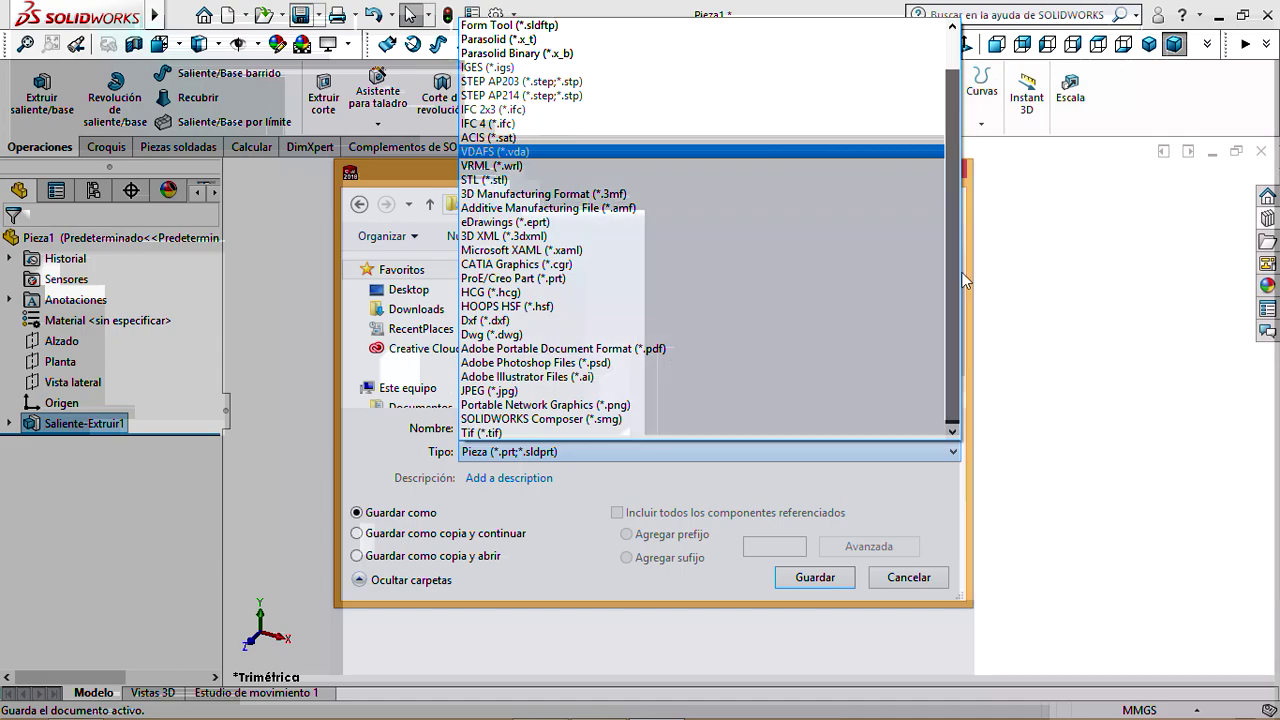
left_click_drag(954, 313, 986, 182)
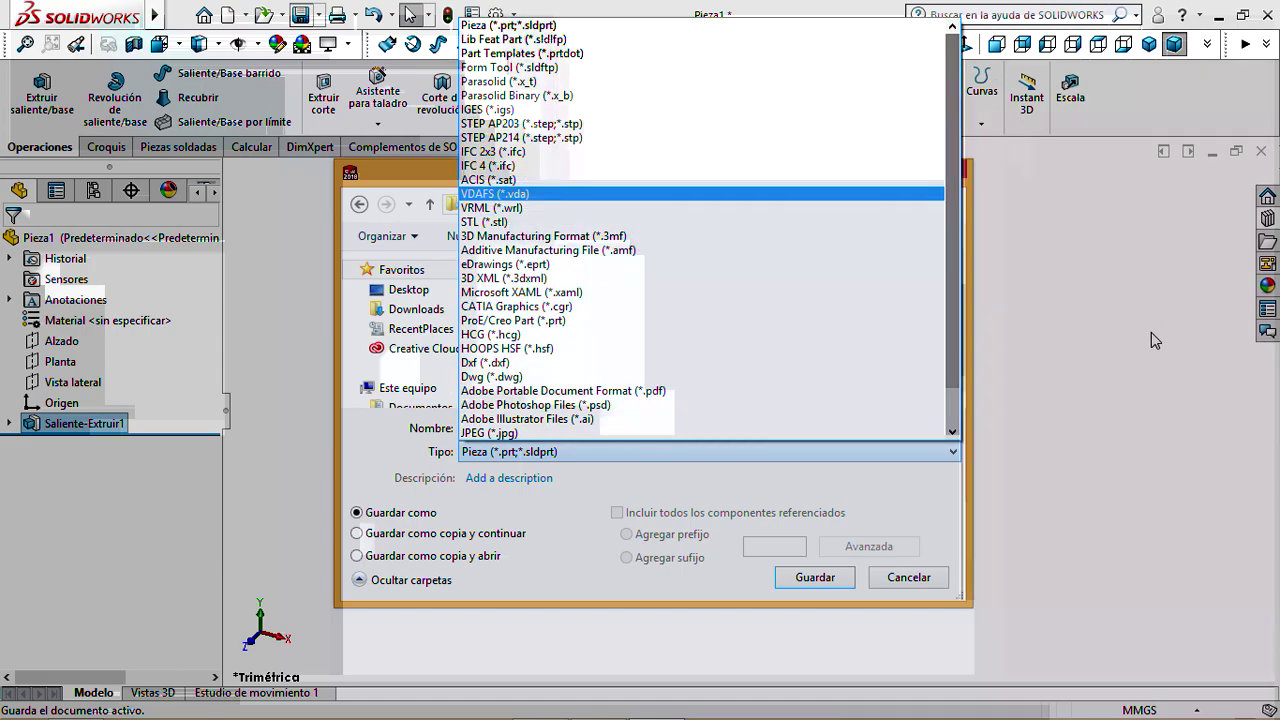
left_click(1151, 334)
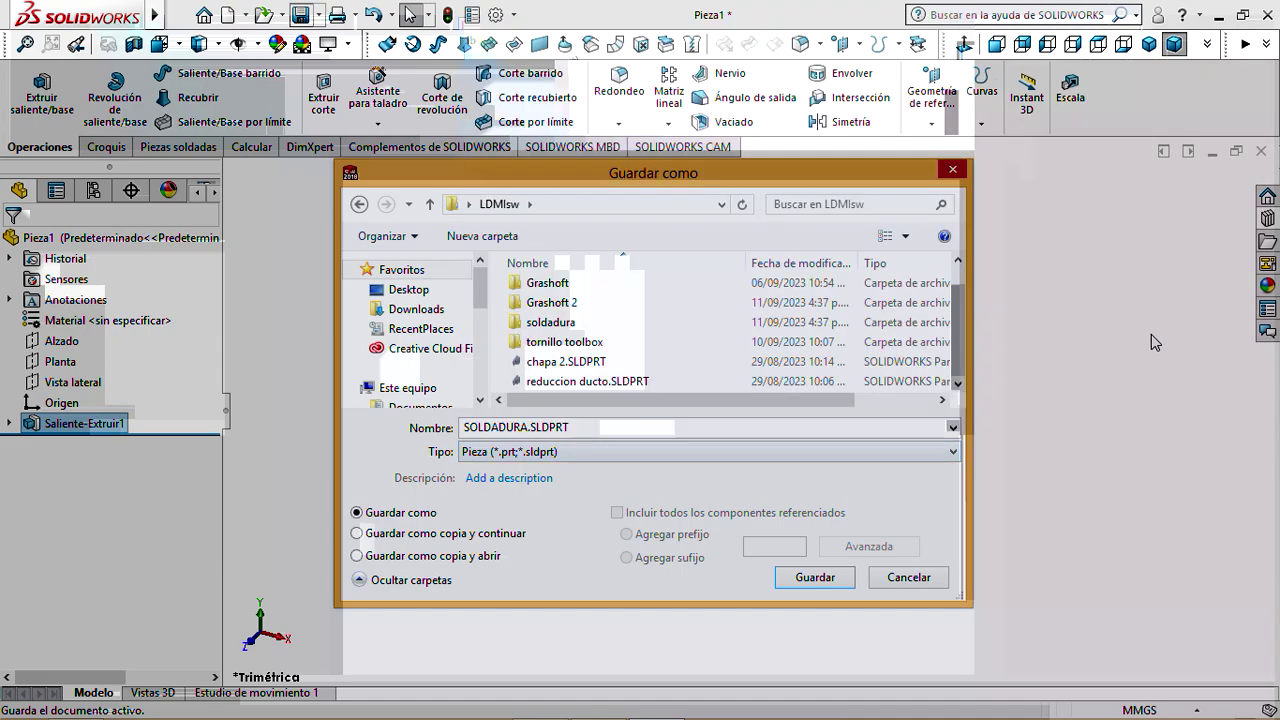
left_click(954, 452)
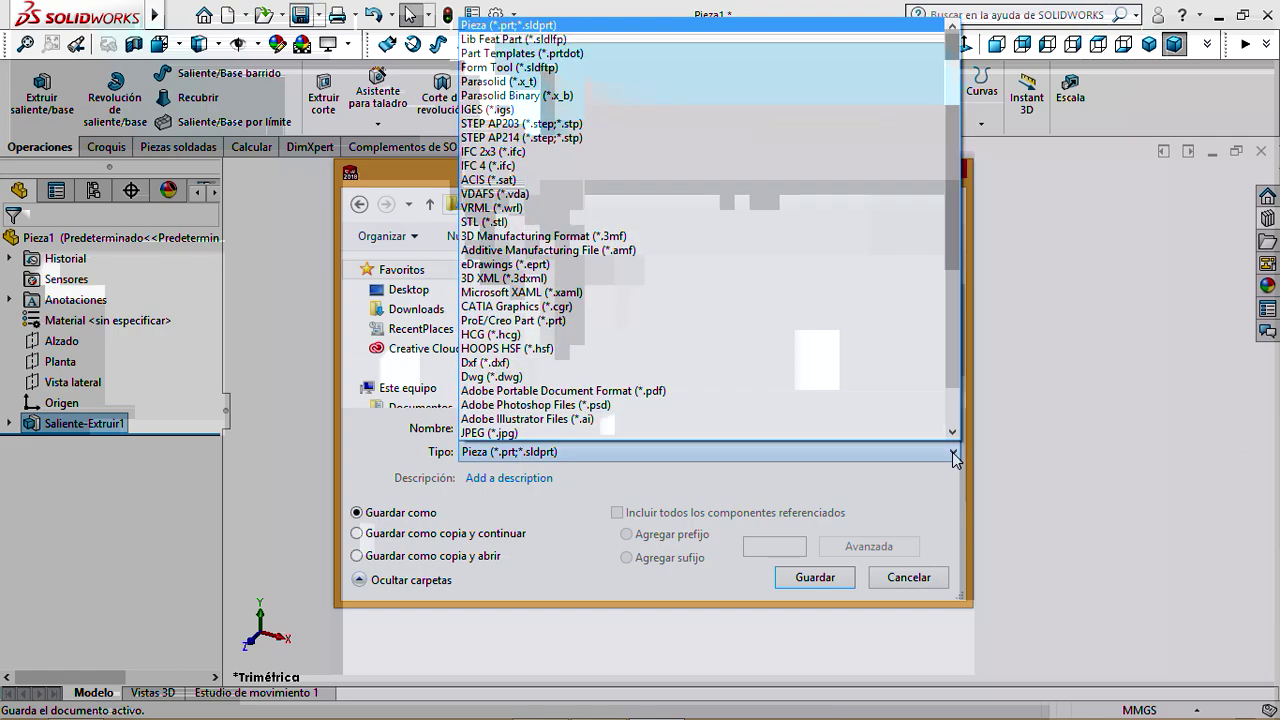
scroll(956, 375, "down", 1)
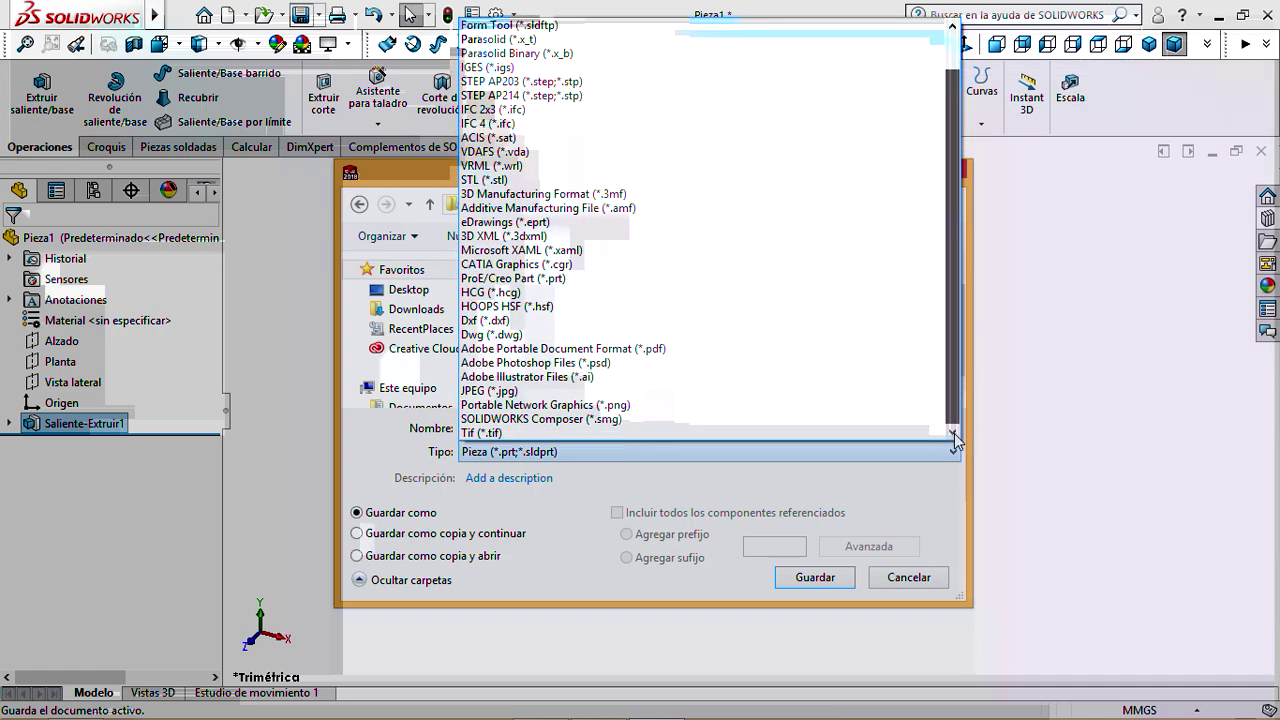
left_click(1117, 433)
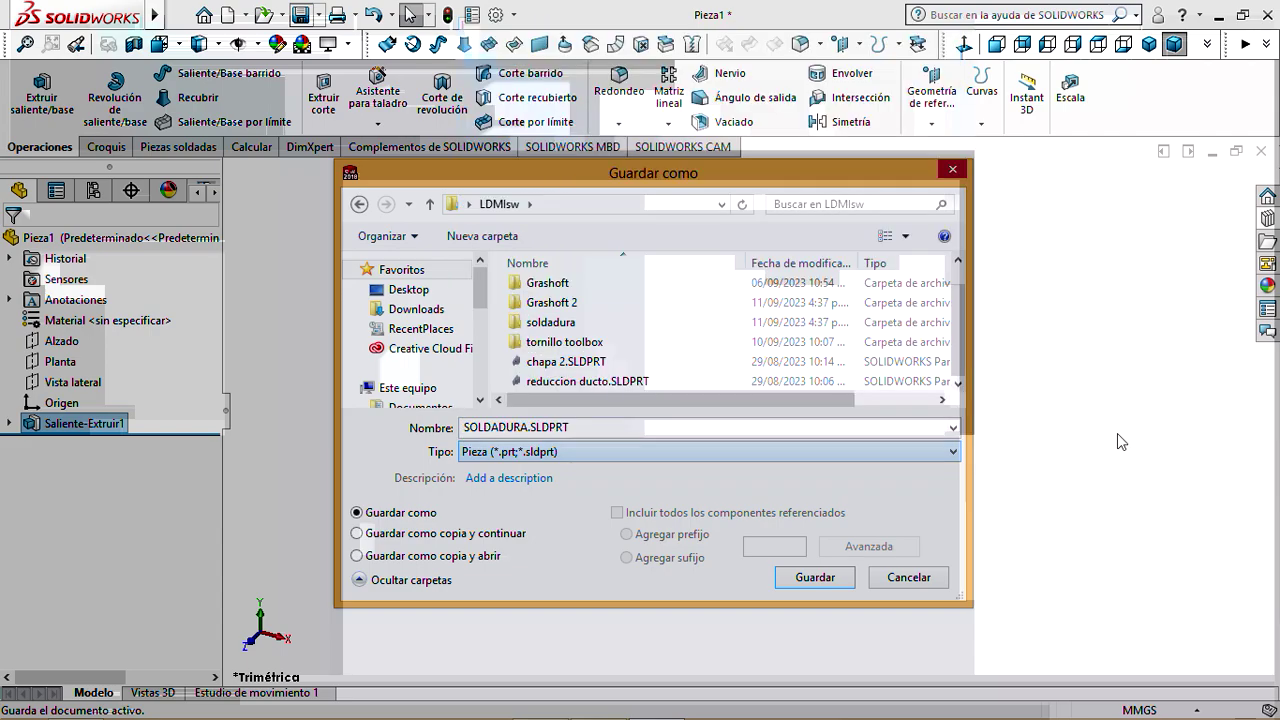
left_click(932, 580)
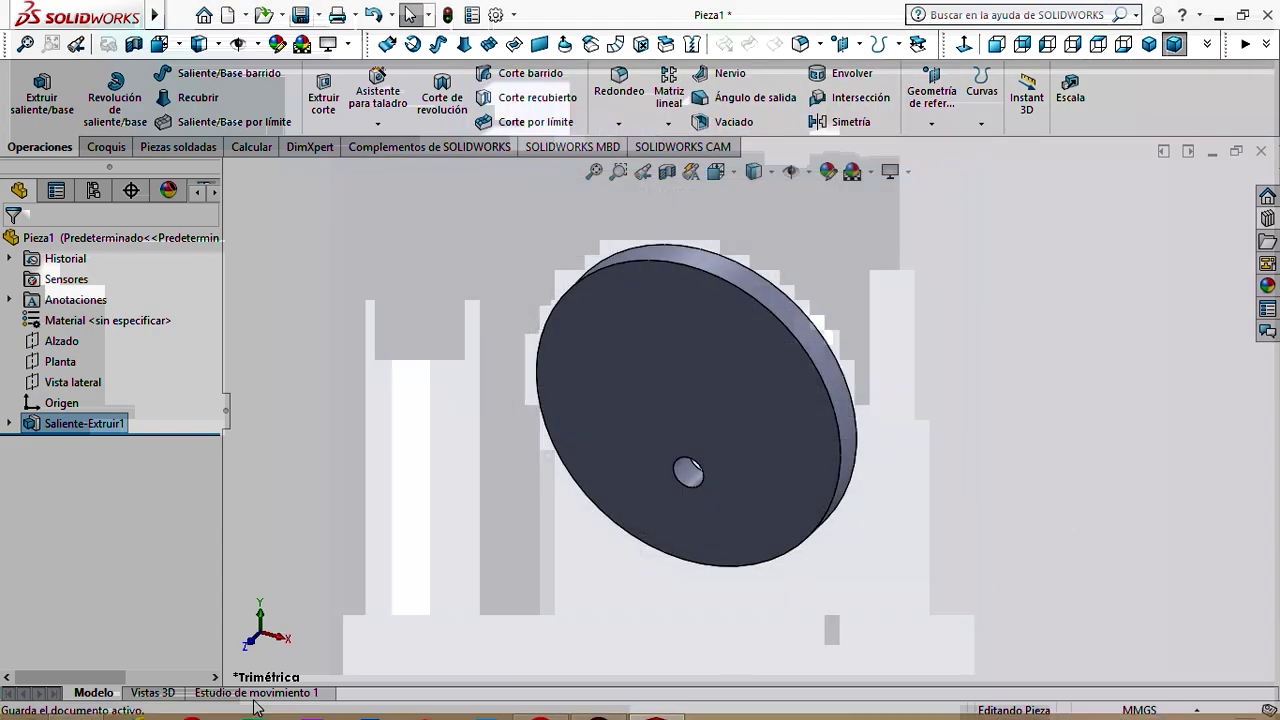
Close the clase balanceo folder window, minimize SOLIDWORKS and the browser, and open the LDMIsw folder from the desktop
left_click(76, 701)
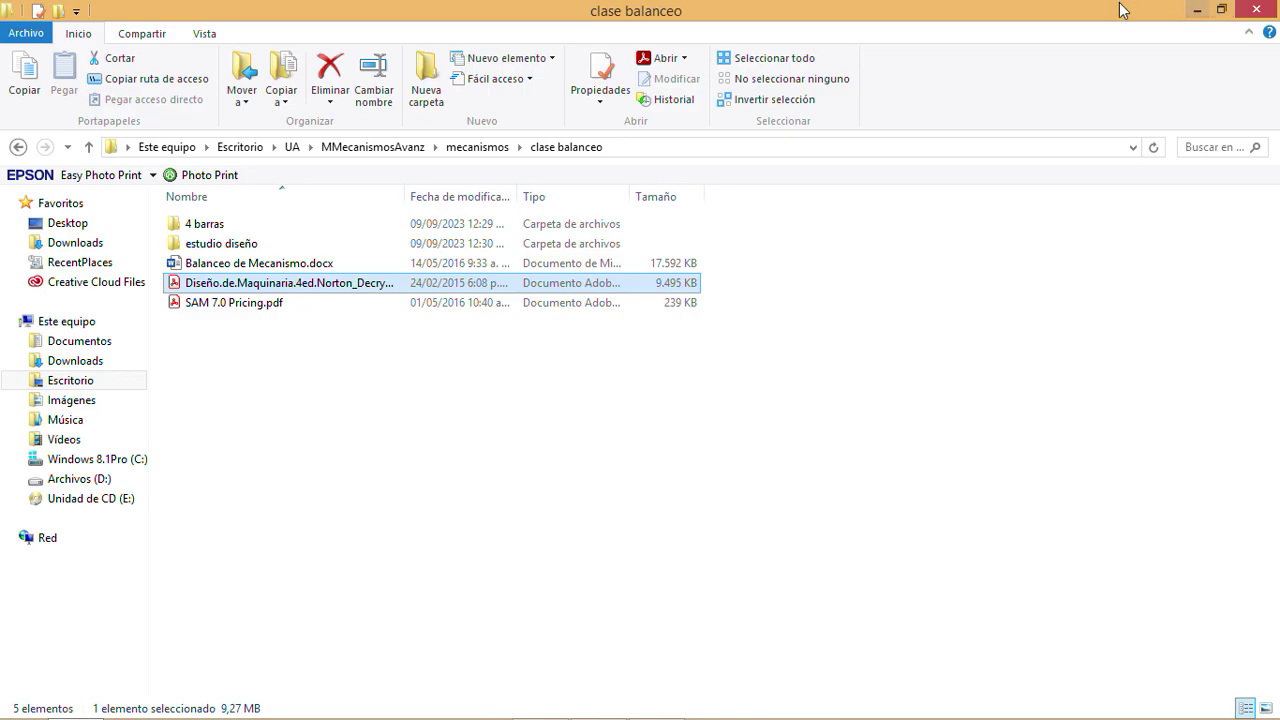
left_click(1221, 9)
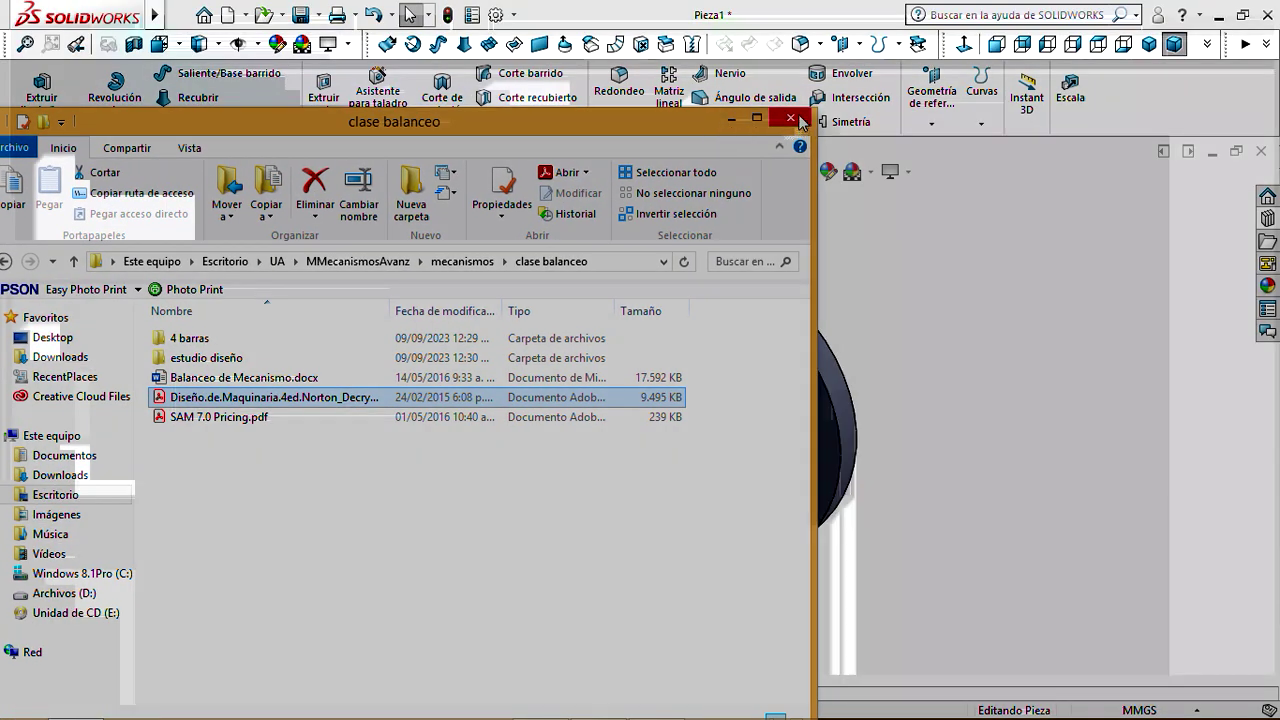
left_click(790, 119)
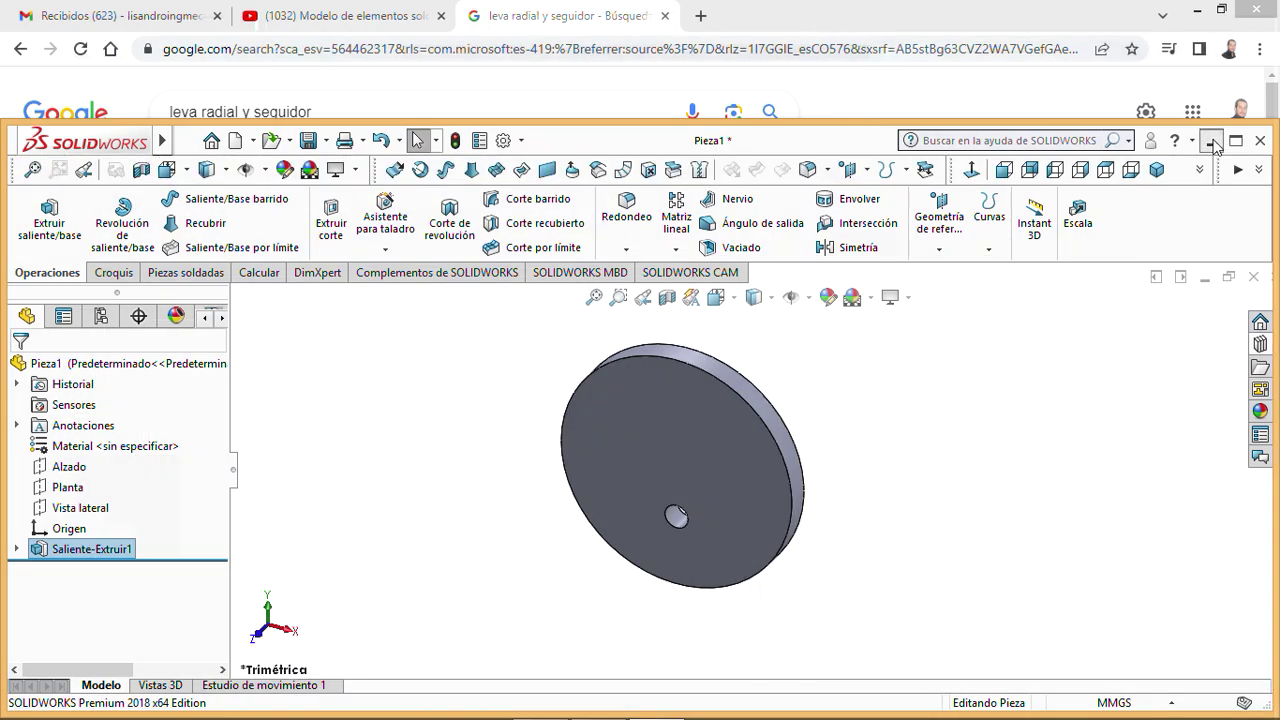
left_click(1210, 141)
left_click(1221, 9)
left_click_drag(688, 137, 455, 213)
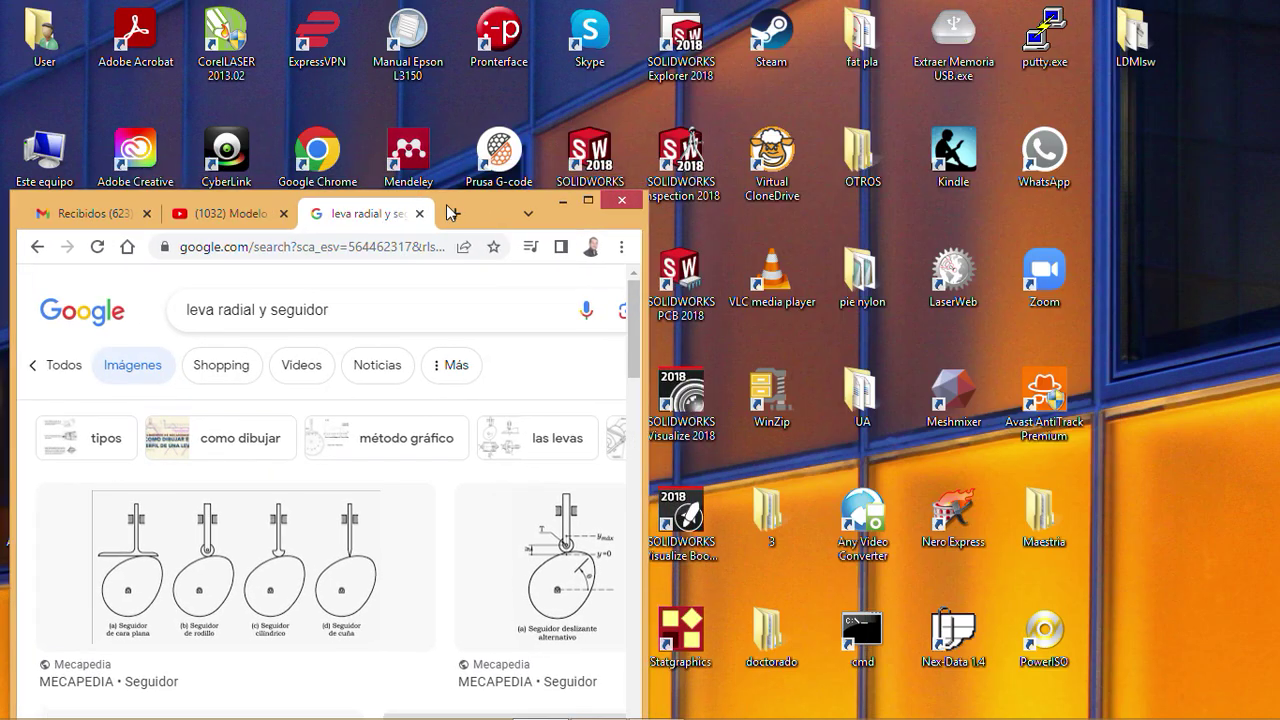
left_click(563, 201)
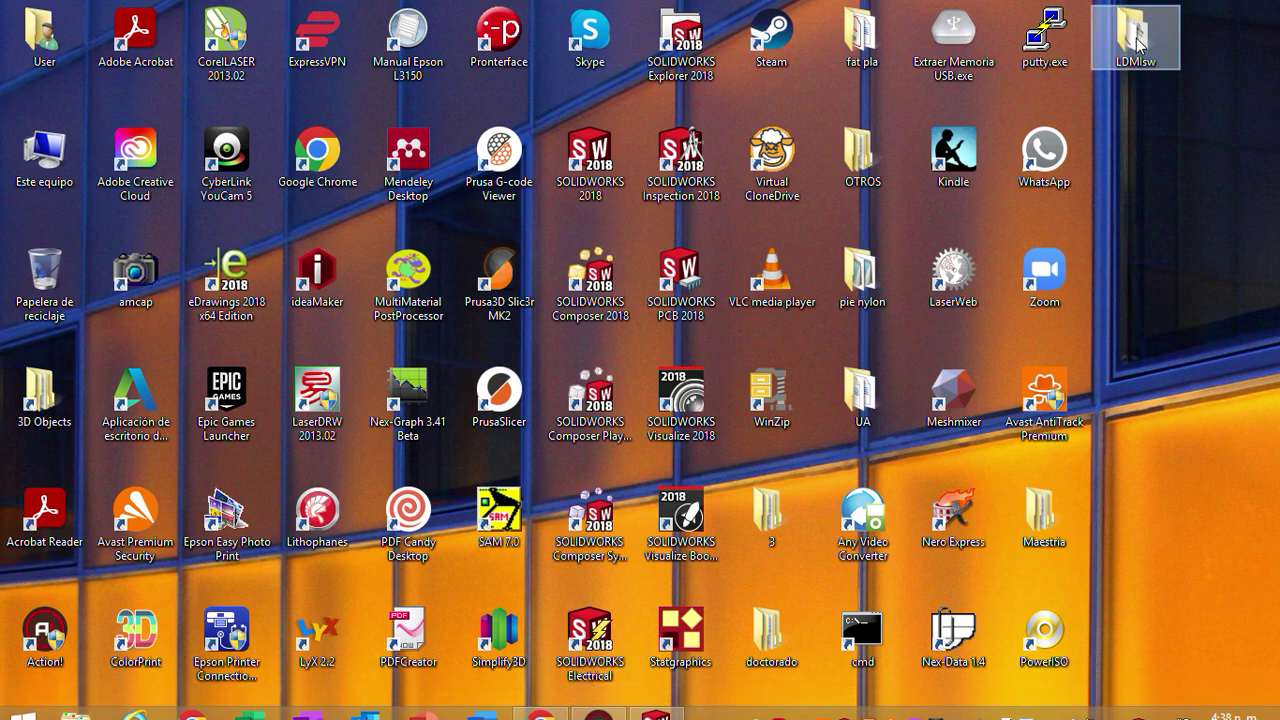
double_click(1137, 40)
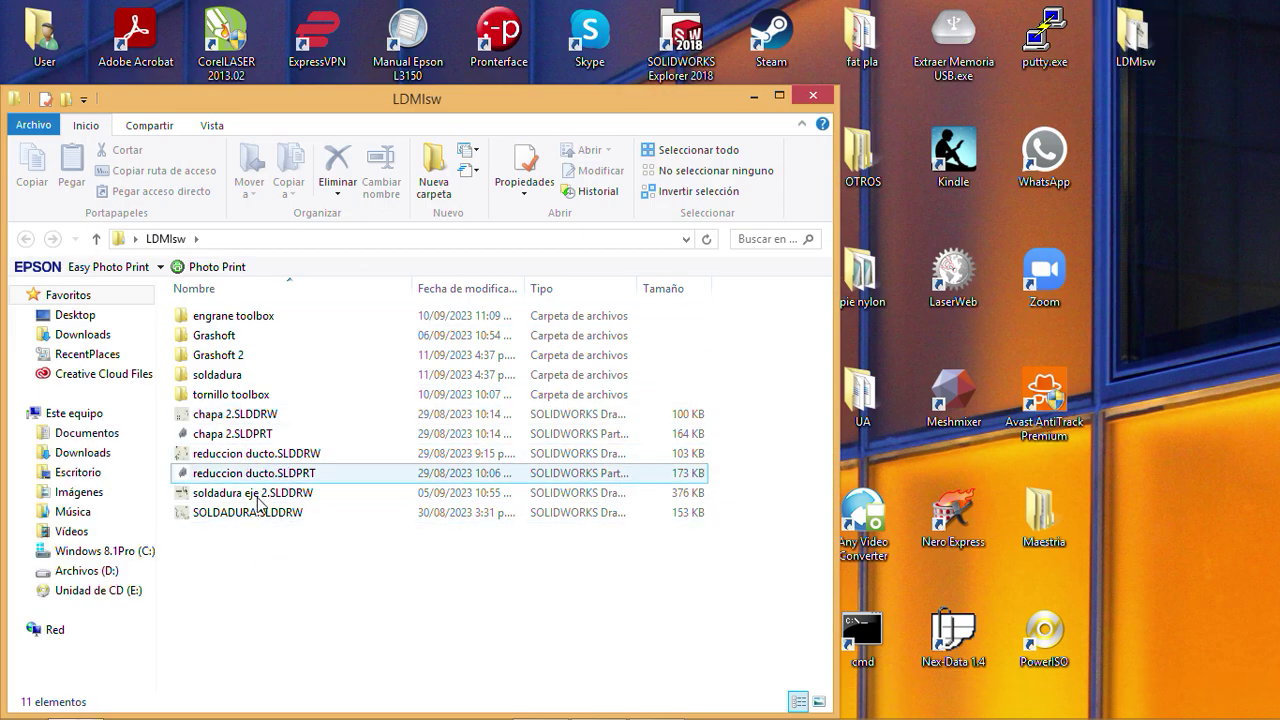
Move the drawings soldadura eje 2.SLDDRW and SOLDADURA.SLDDRW together into the soldadura folder
left_click(255, 495)
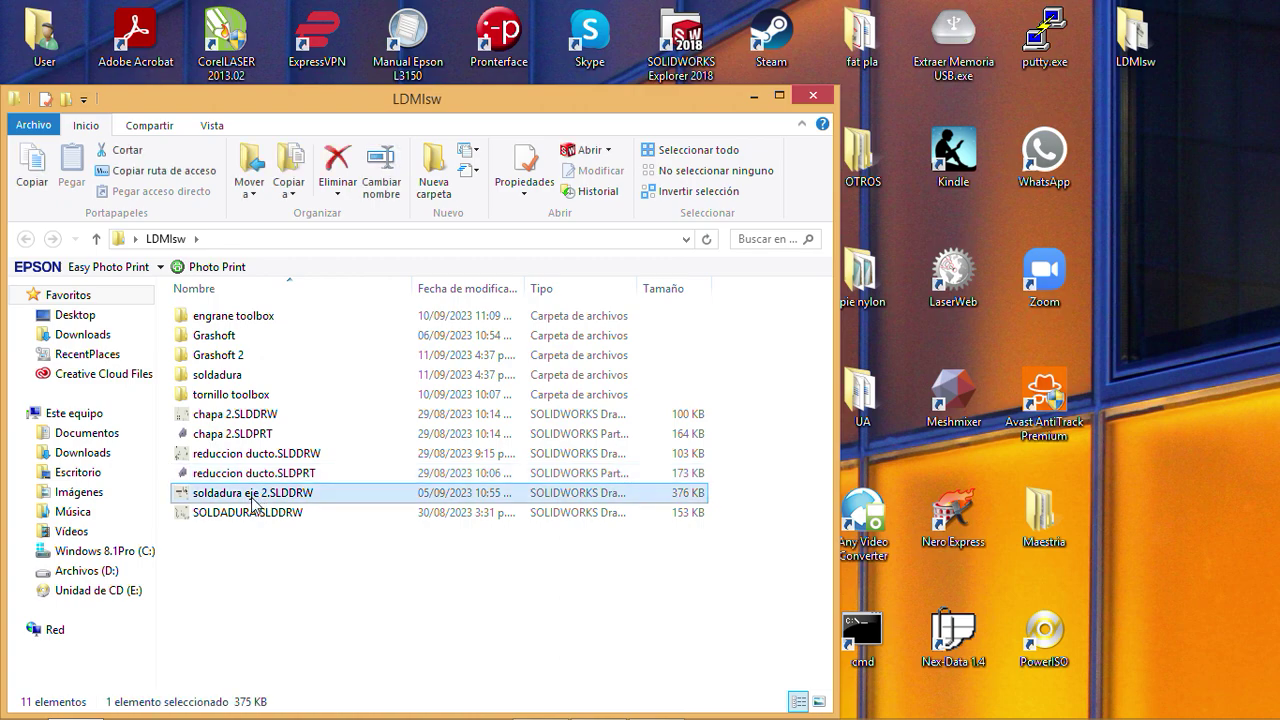
left_click(250, 512, "ctrl")
left_click_drag(250, 512, 328, 385)
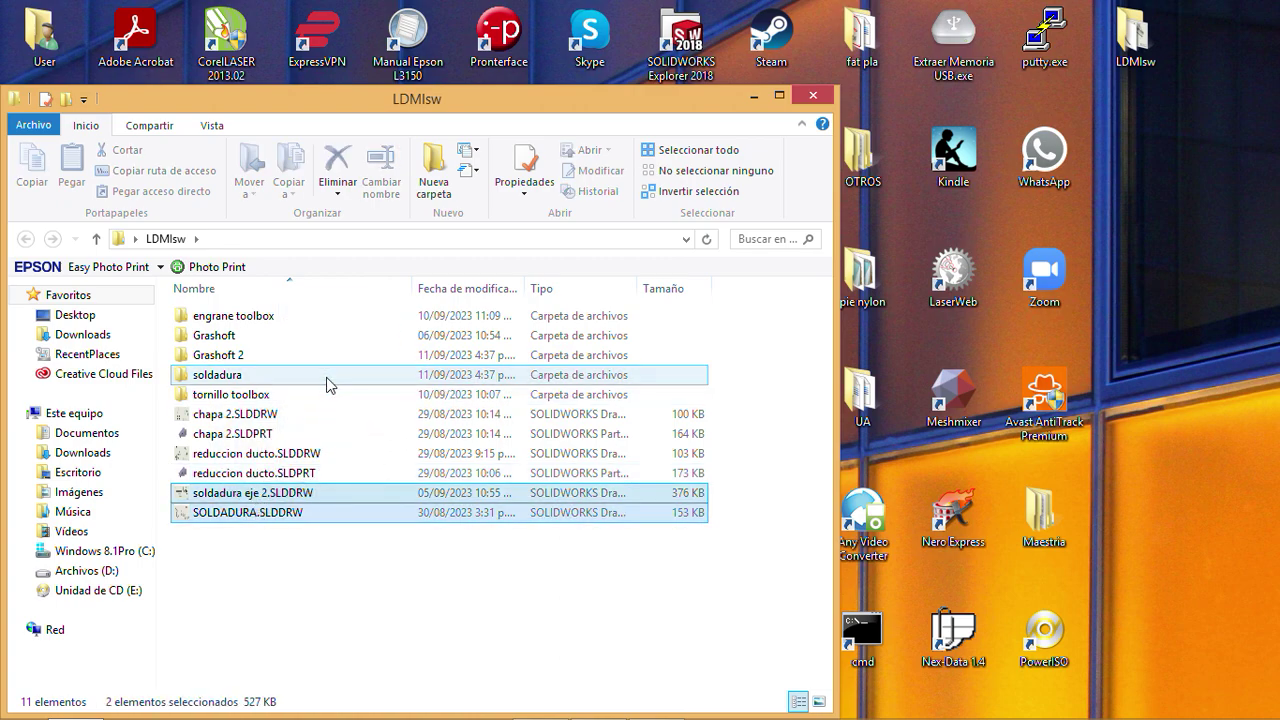
Create a new folder named chapa inside LDMIsw
right_click(325, 554)
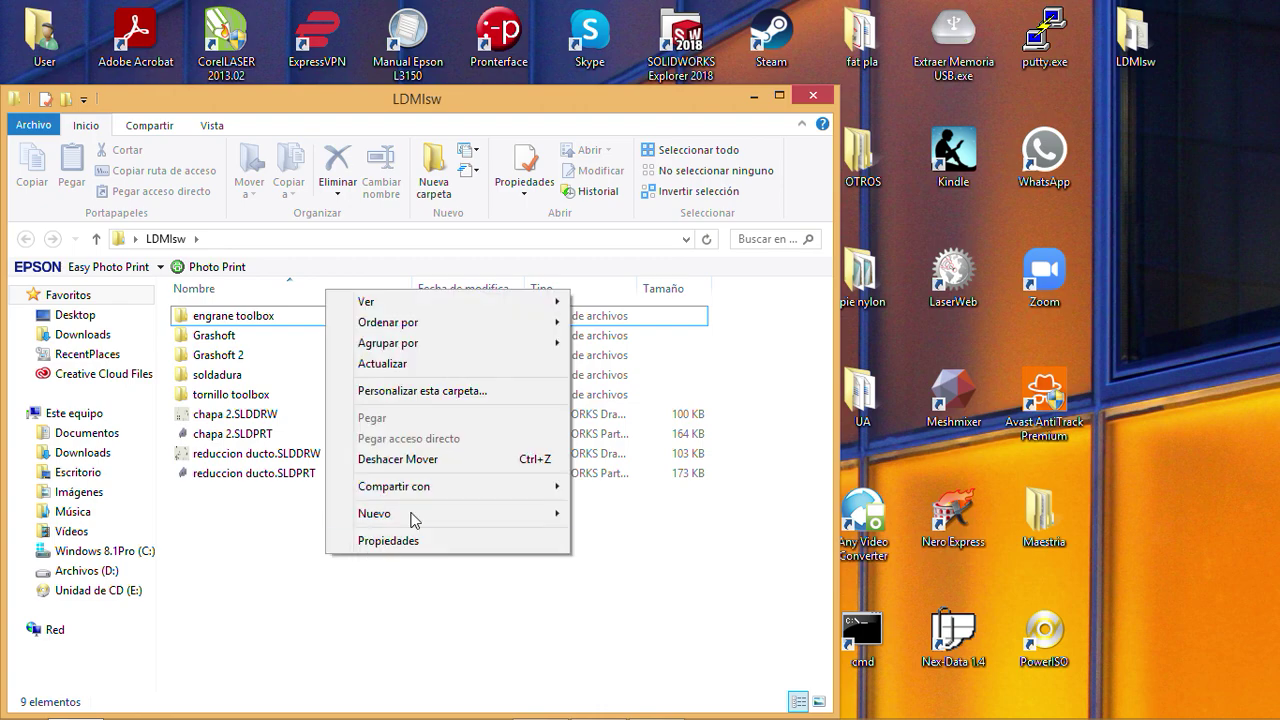
mouse_move(414, 518)
left_click(614, 115)
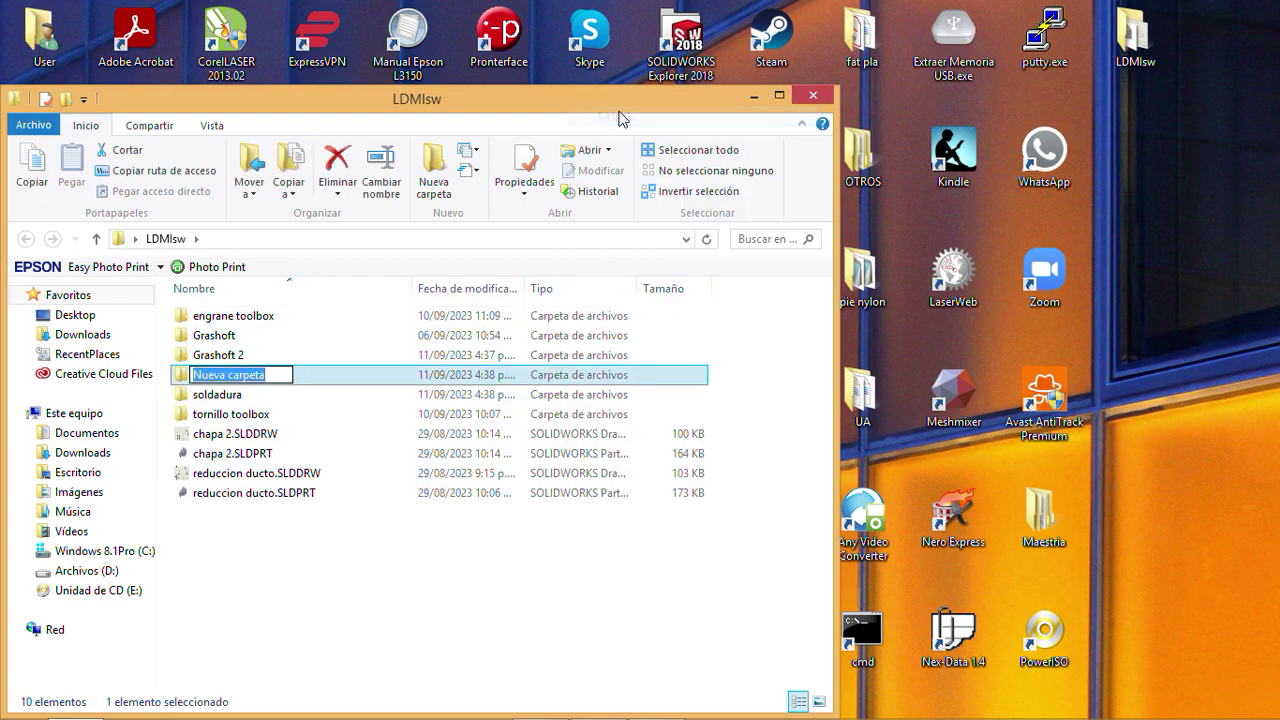
type("chapa")
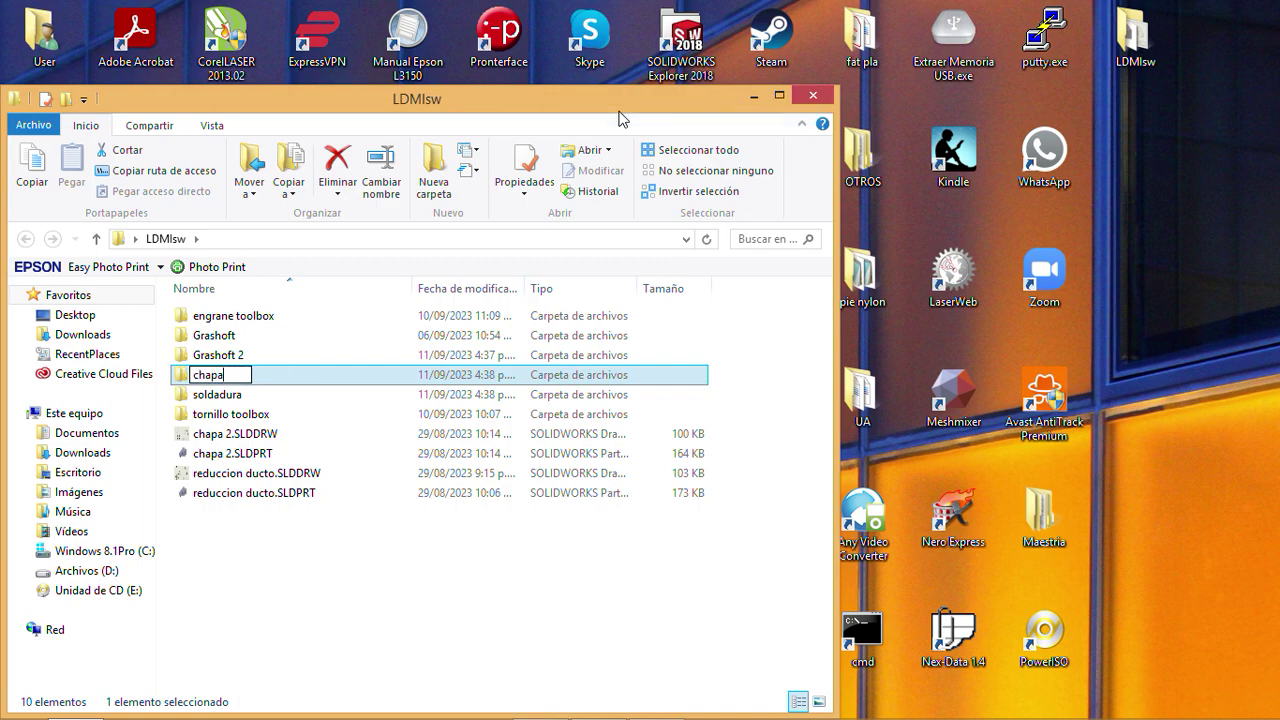
left_click(363, 660)
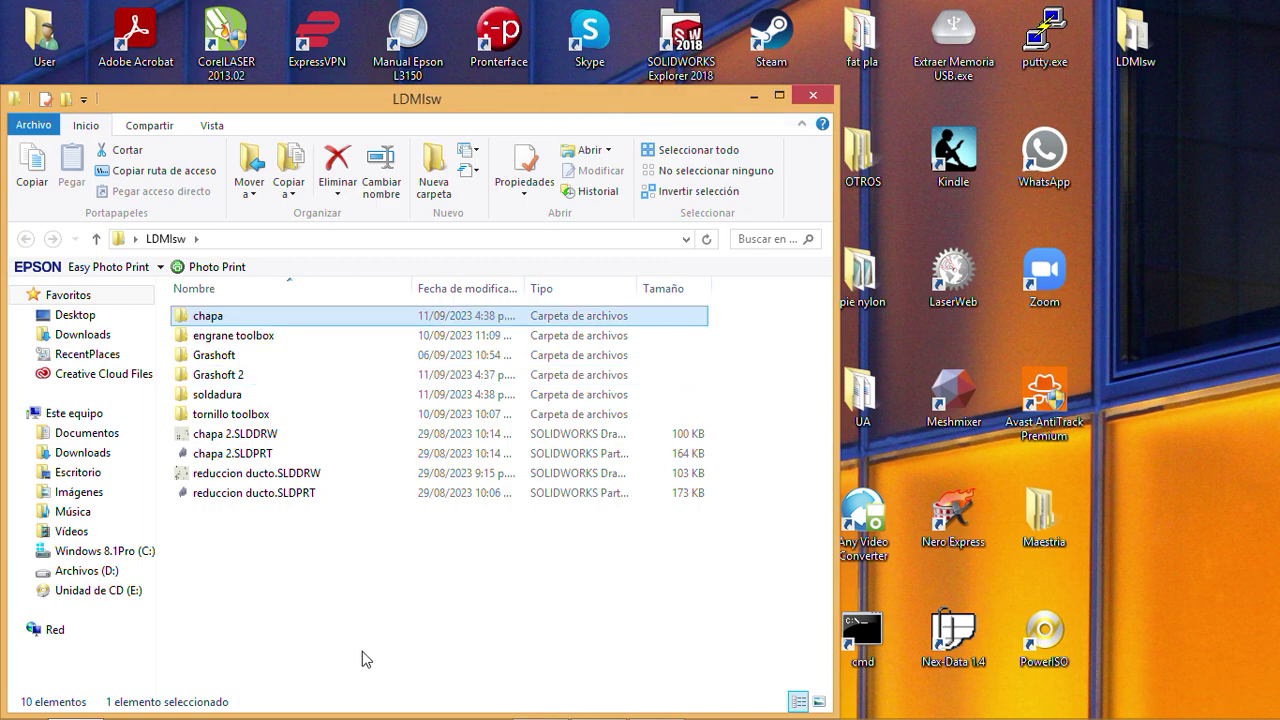
Move the drawing and part files of chapa 2 and reduccion ducto together into the chapa folder
left_click(236, 440)
left_click(238, 453, "ctrl")
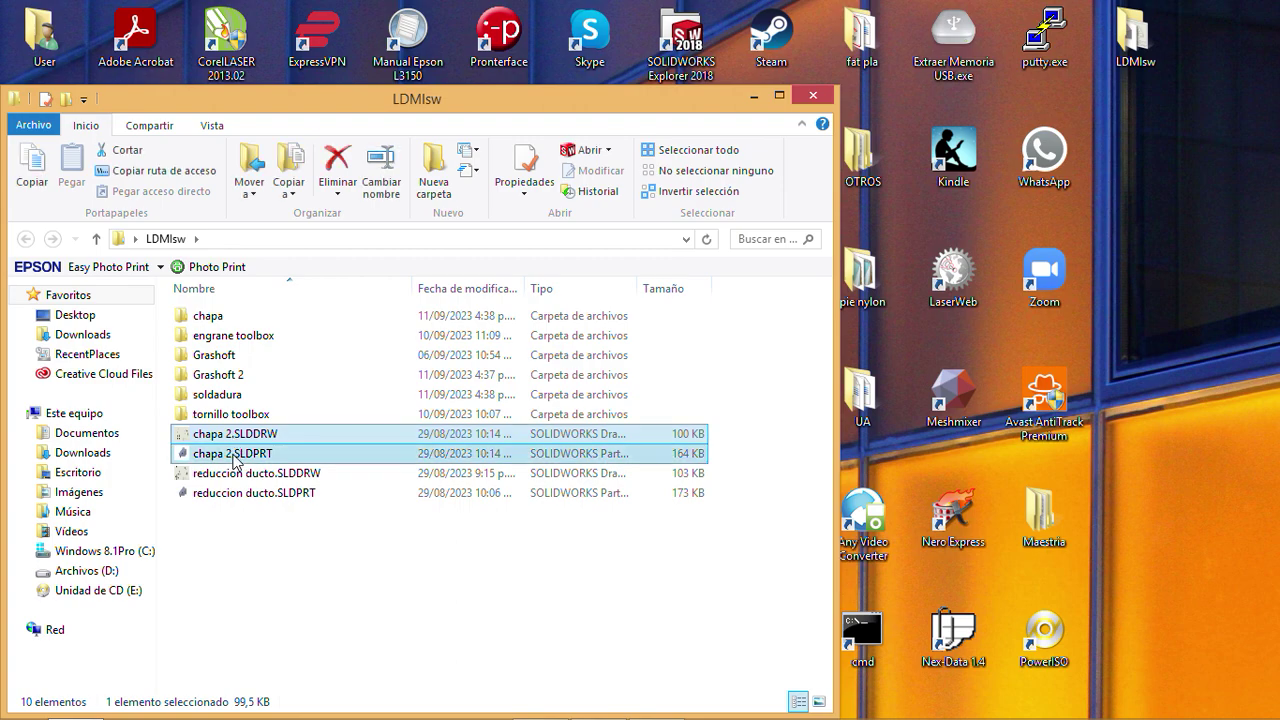
left_click(242, 473, "ctrl")
left_click(245, 494, "ctrl")
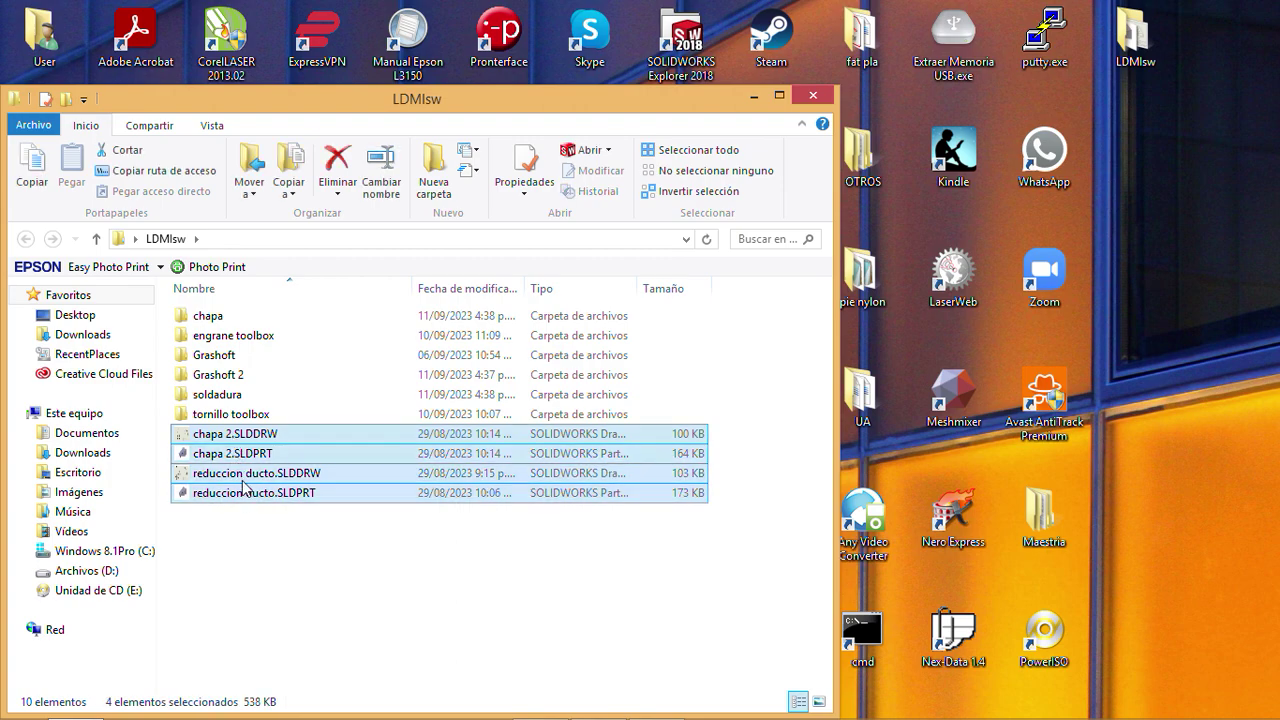
left_click_drag(243, 487, 292, 318)
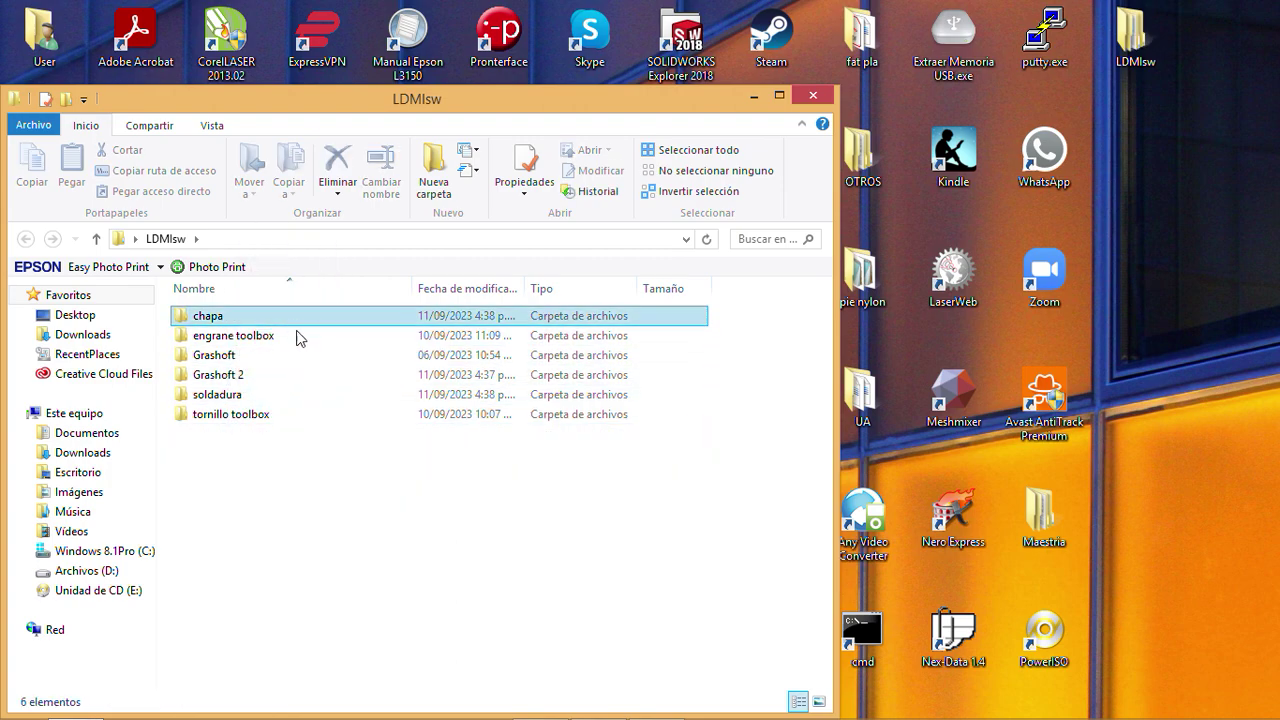
Create a new folder named leva inside LDMIsw
right_click(320, 490)
mouse_move(395, 442)
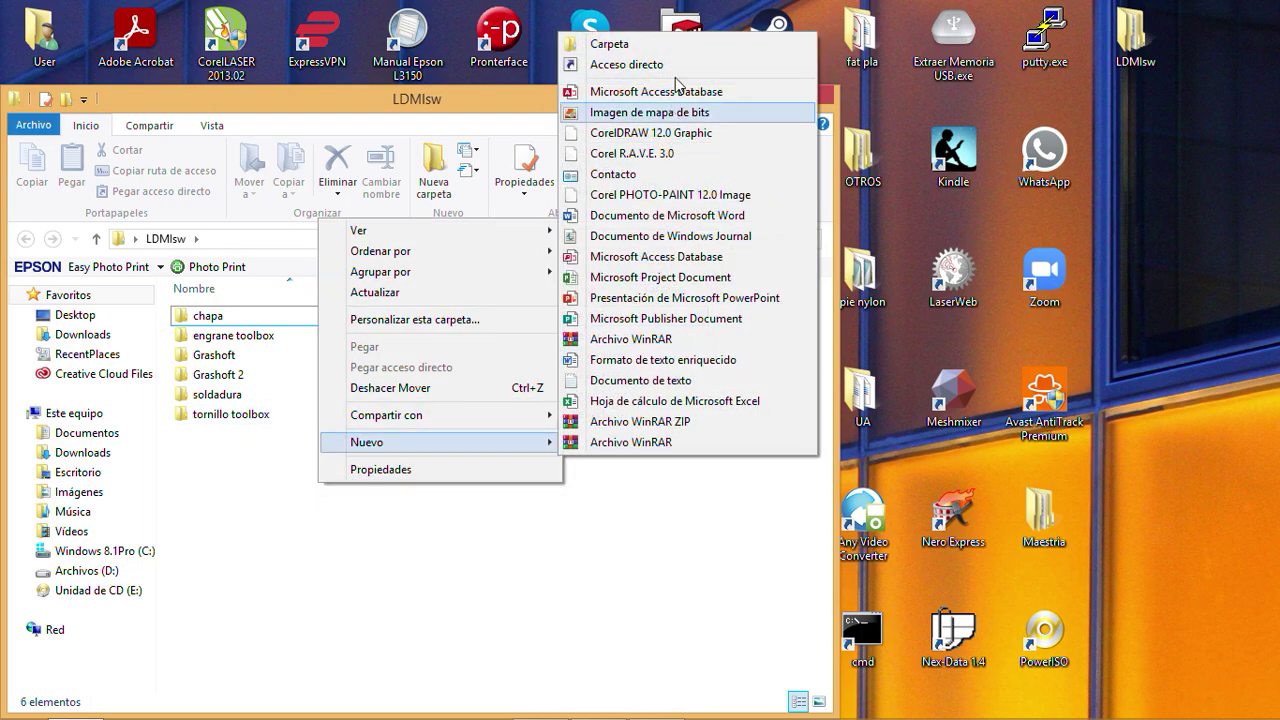
left_click(674, 44)
type("le")
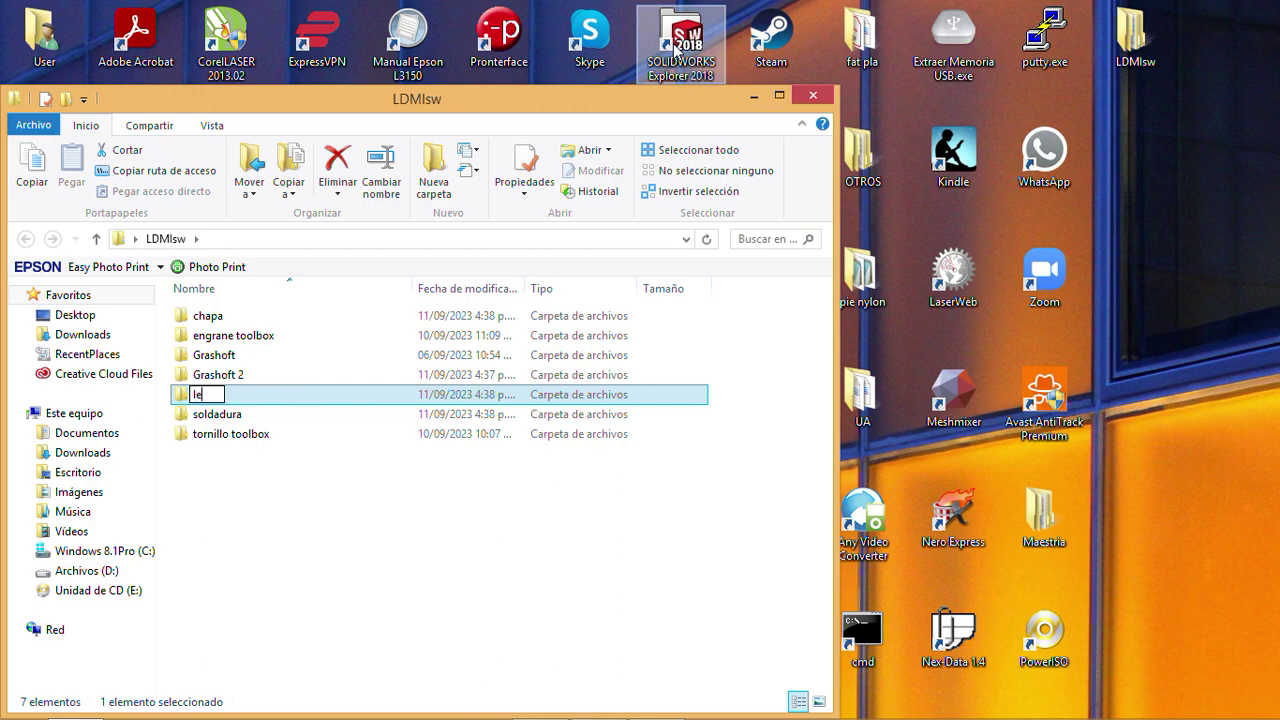
type("va")
left_click(571, 537)
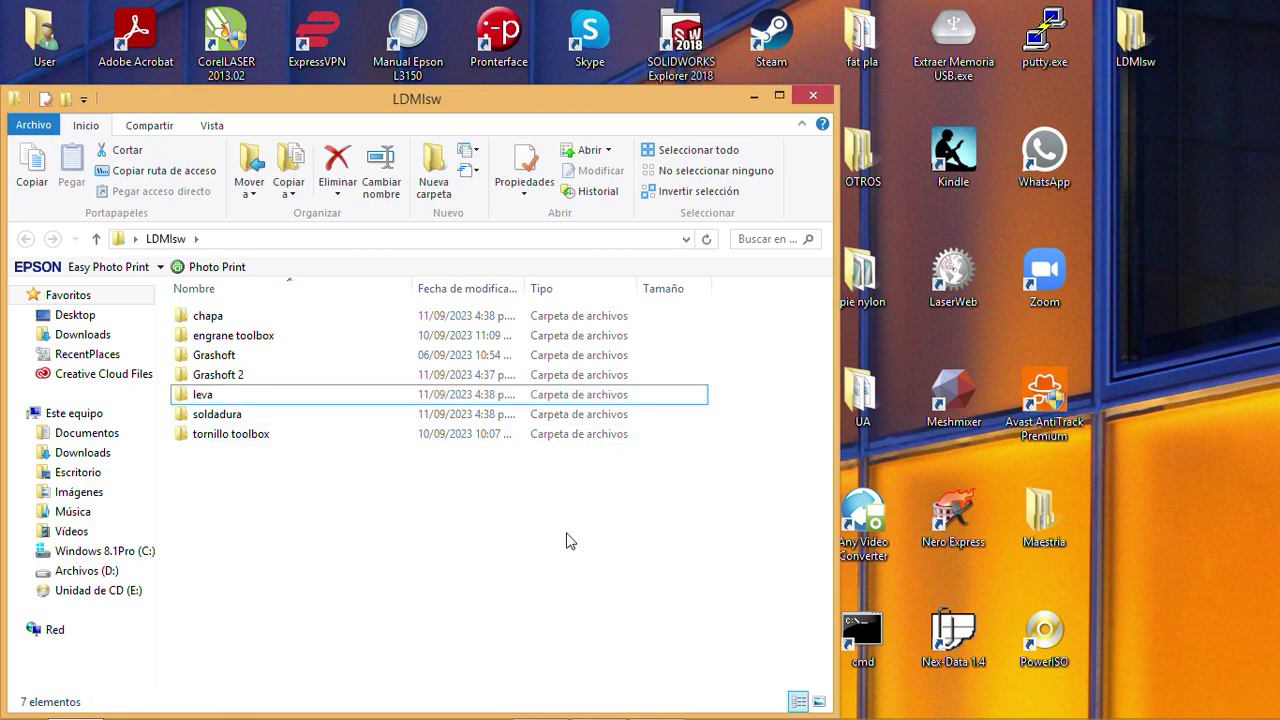
Switch to SOLIDWORKS, maximize it and save the disc part as leva radial descentrada.SLDPRT in the LDMIsw leva folder
left_click(597, 711)
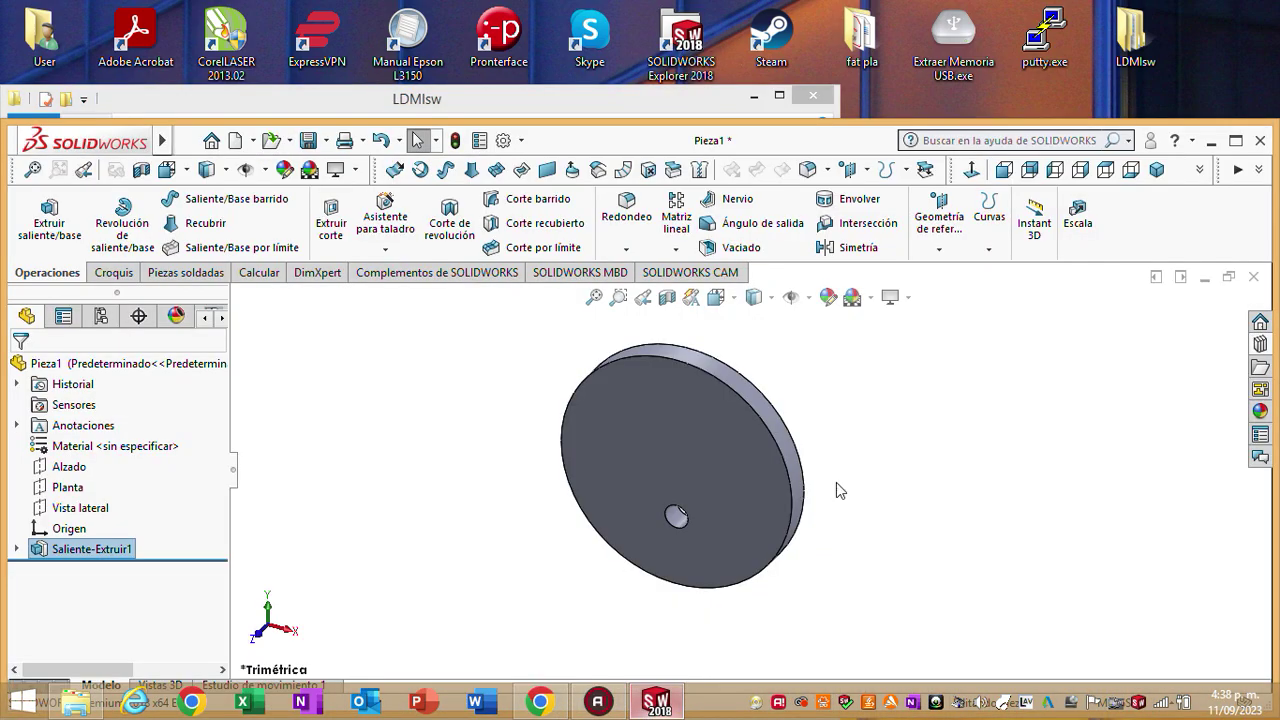
left_click(1236, 141)
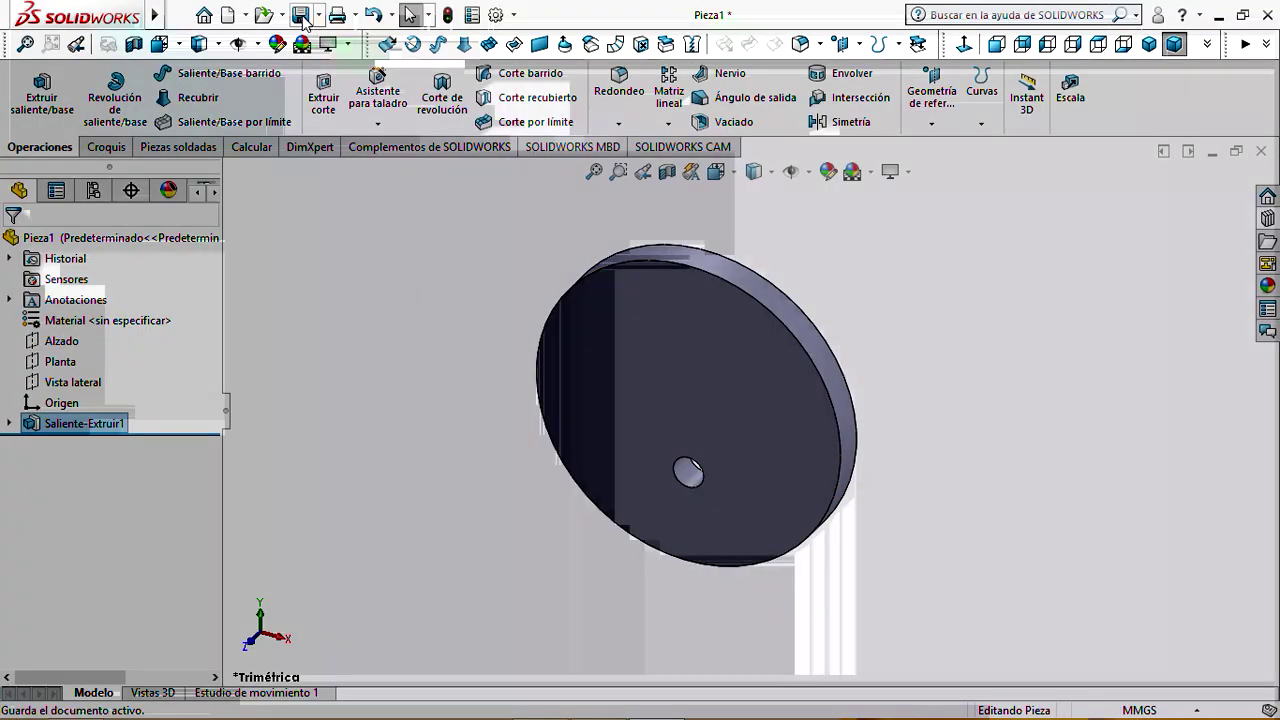
left_click(300, 15)
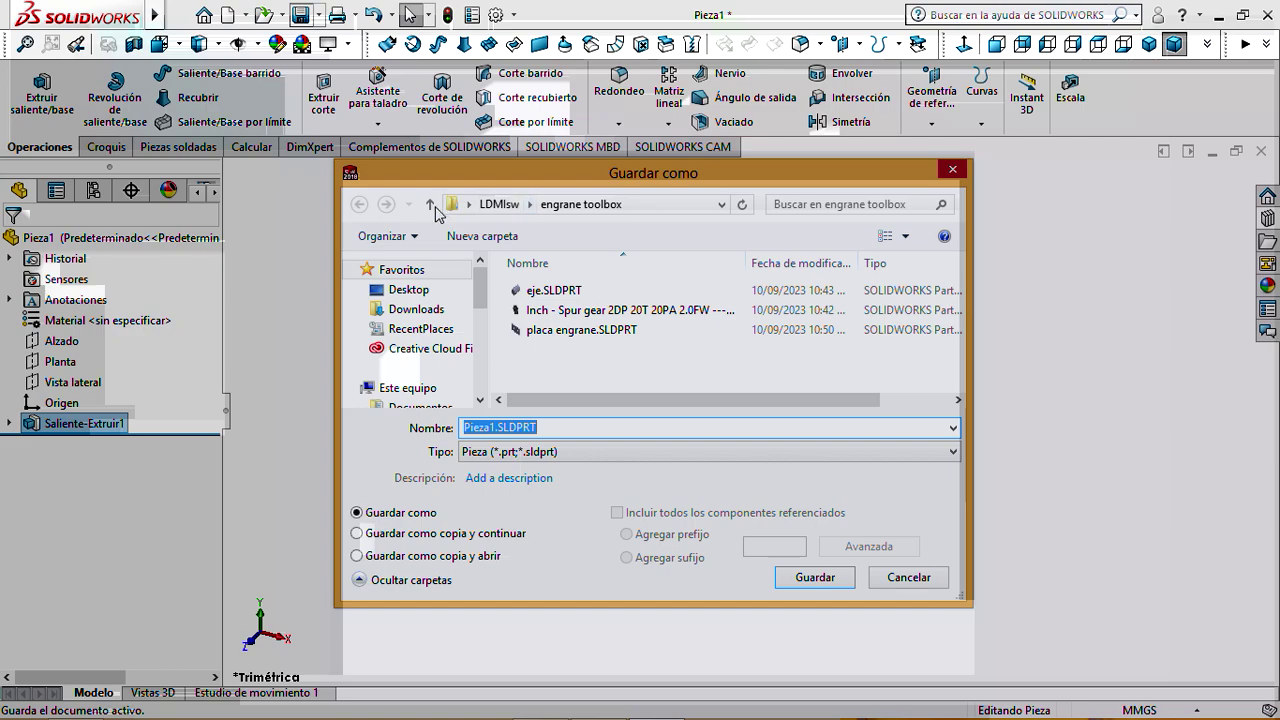
left_click(429, 204)
double_click(558, 370)
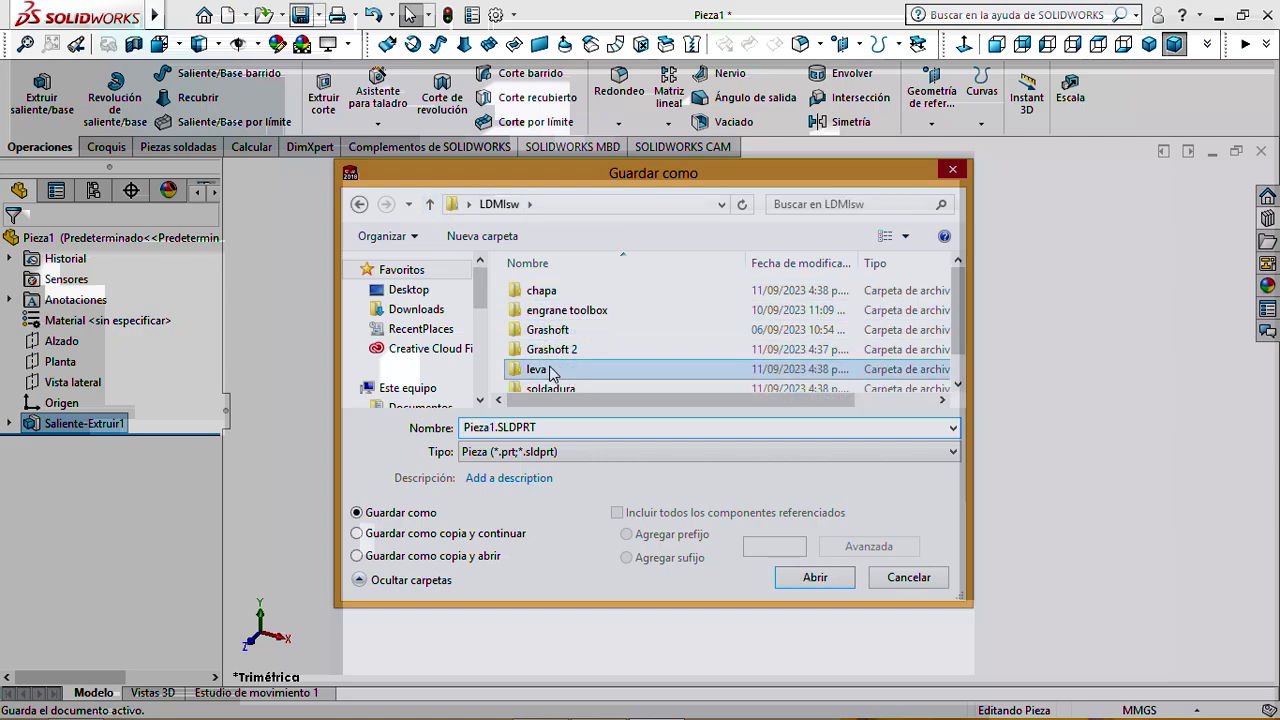
double_click(497, 428)
left_click(497, 428)
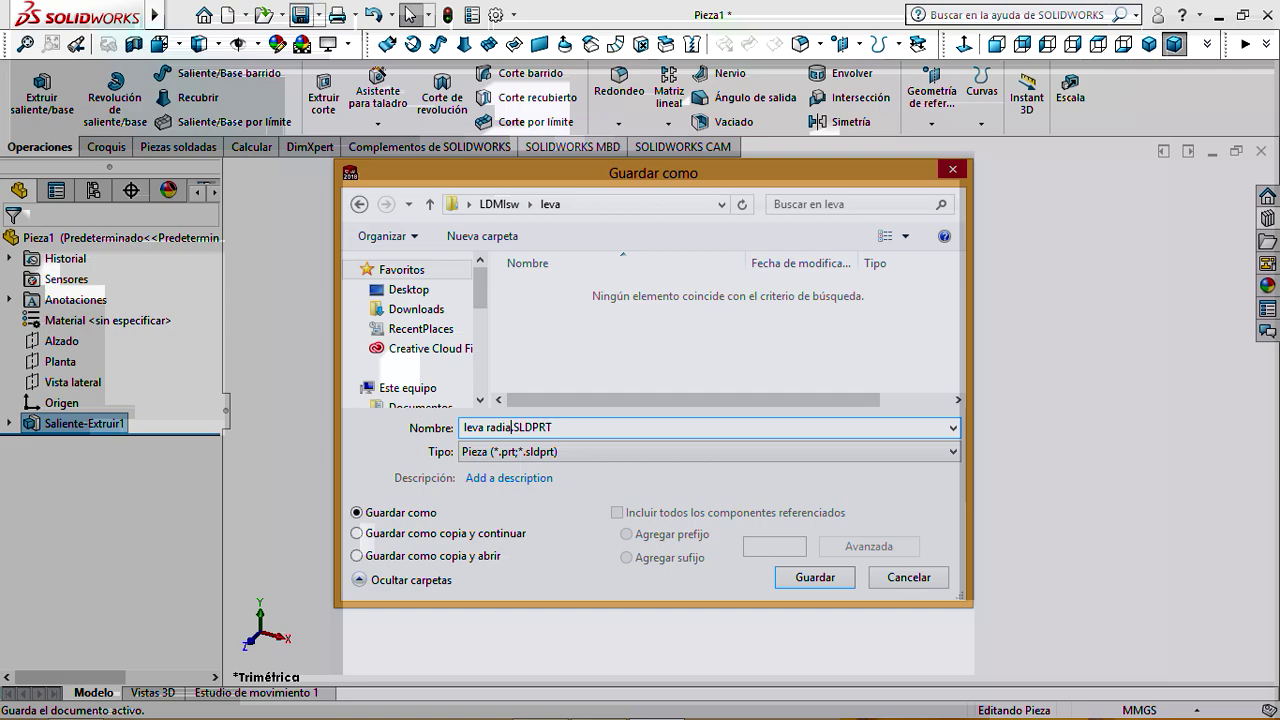
type("scentrada")
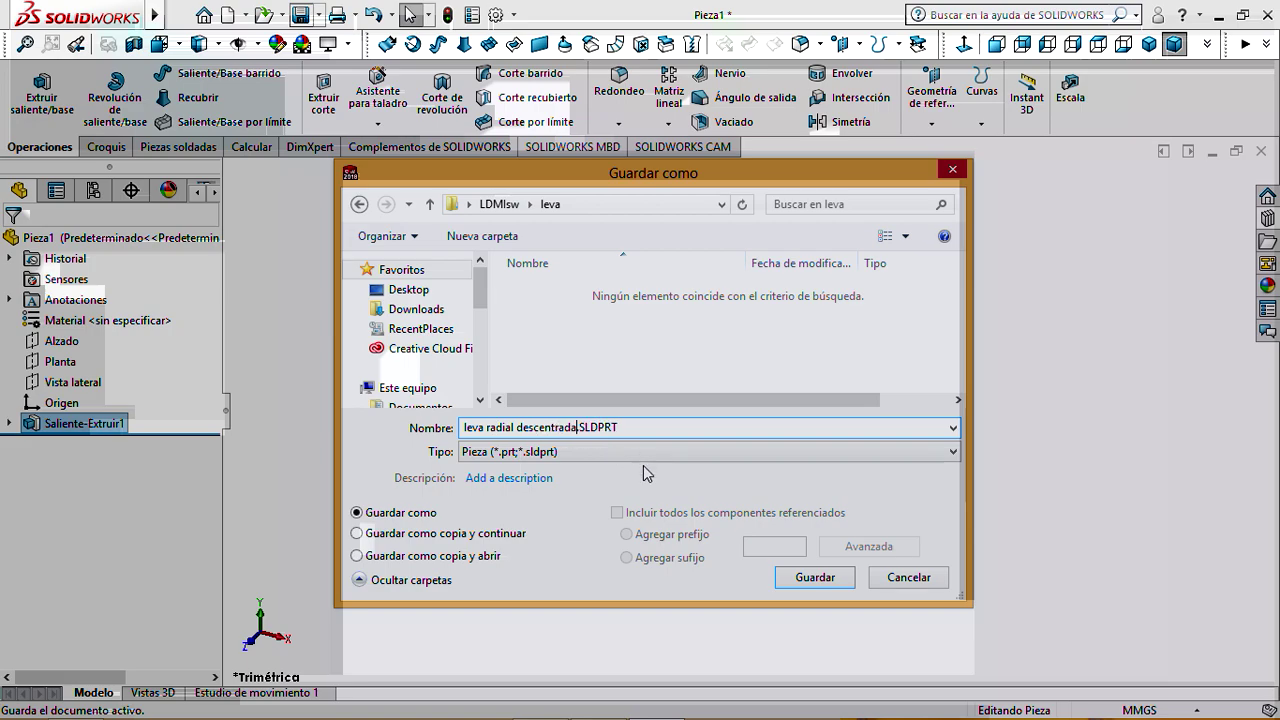
left_click(795, 574)
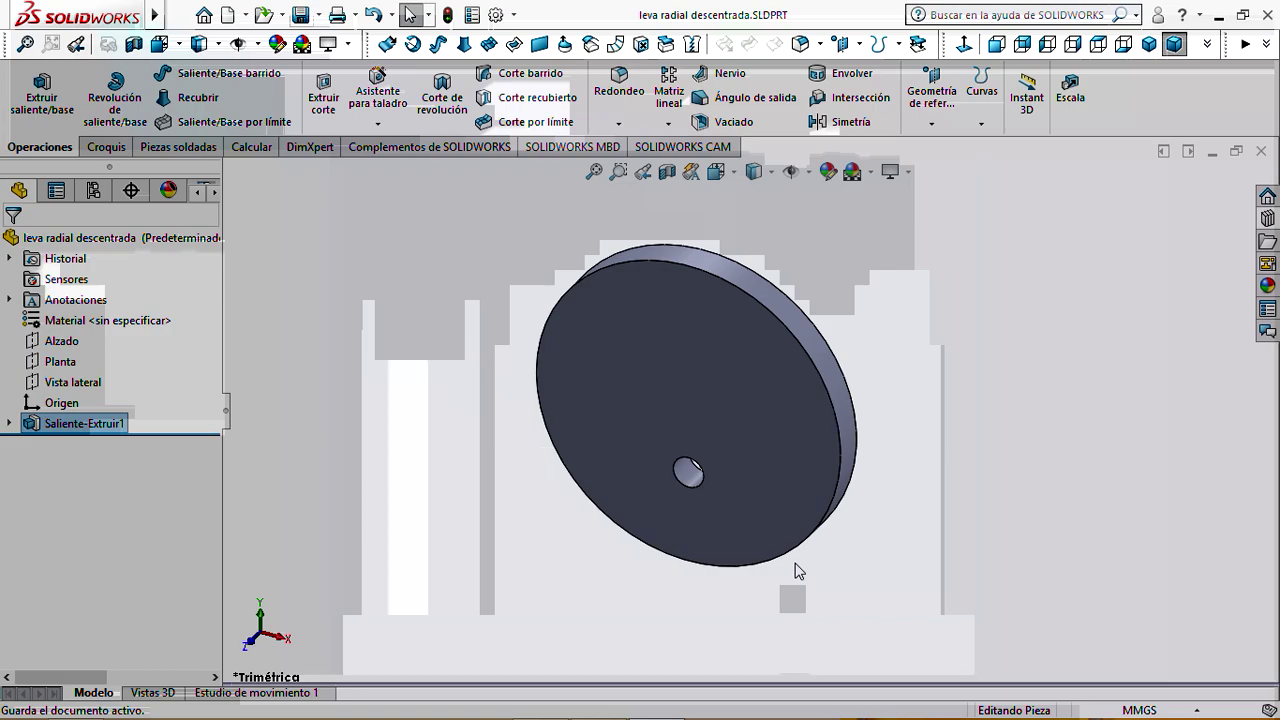
Measure the diameter of the disc's off-center hole, clear the selection and close the Measure tool
scroll(730, 440, "down", 5)
scroll(725, 420, "down", 3)
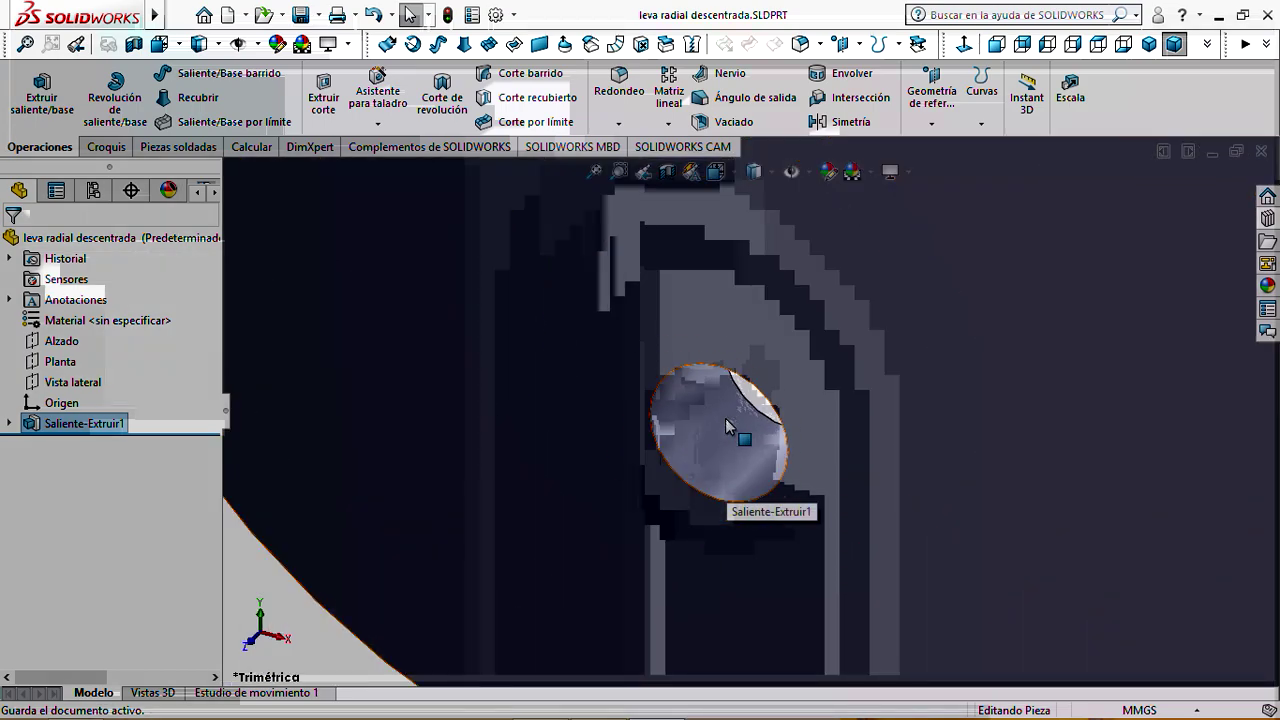
scroll(725, 418, "up", 4)
left_click(250, 147)
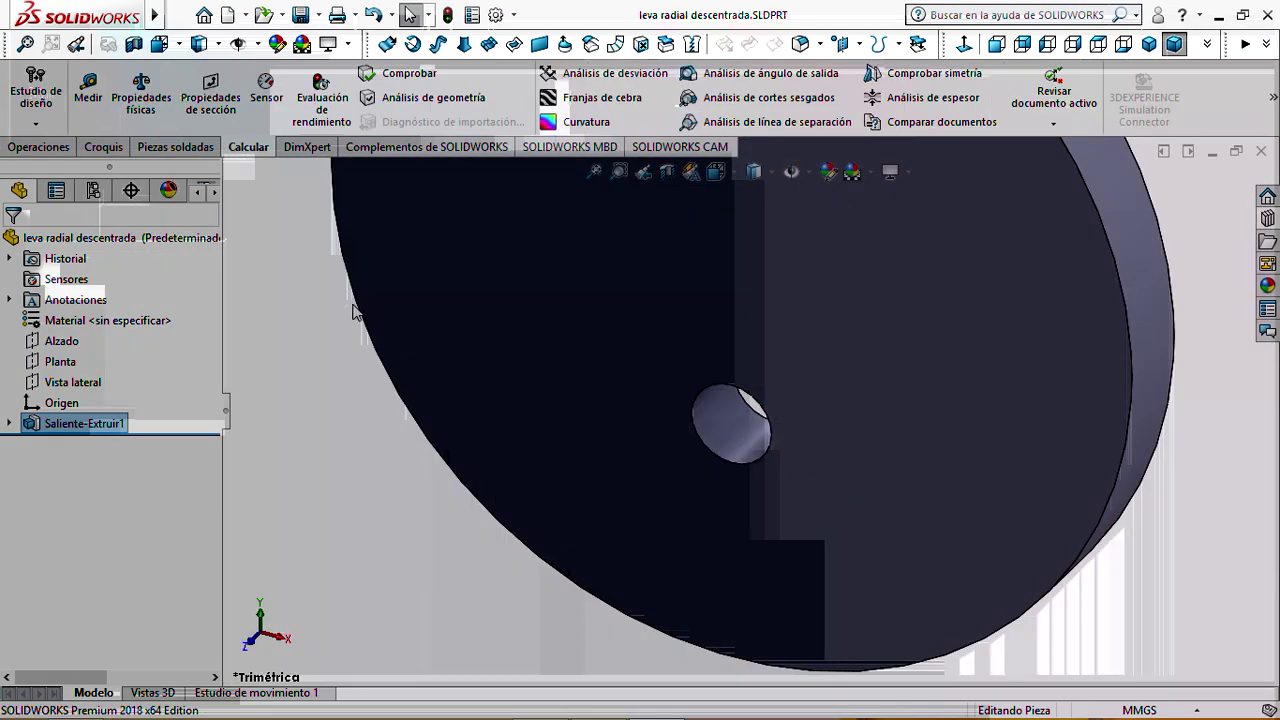
left_click(89, 97)
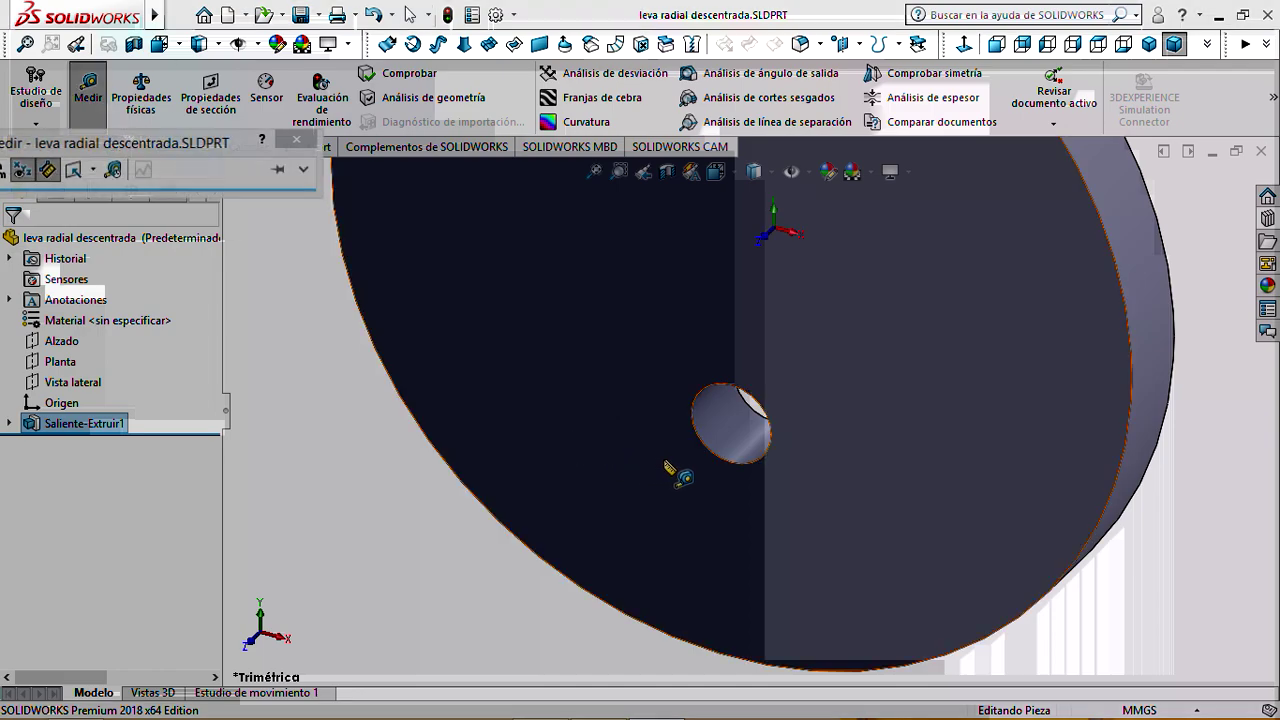
left_click(735, 432)
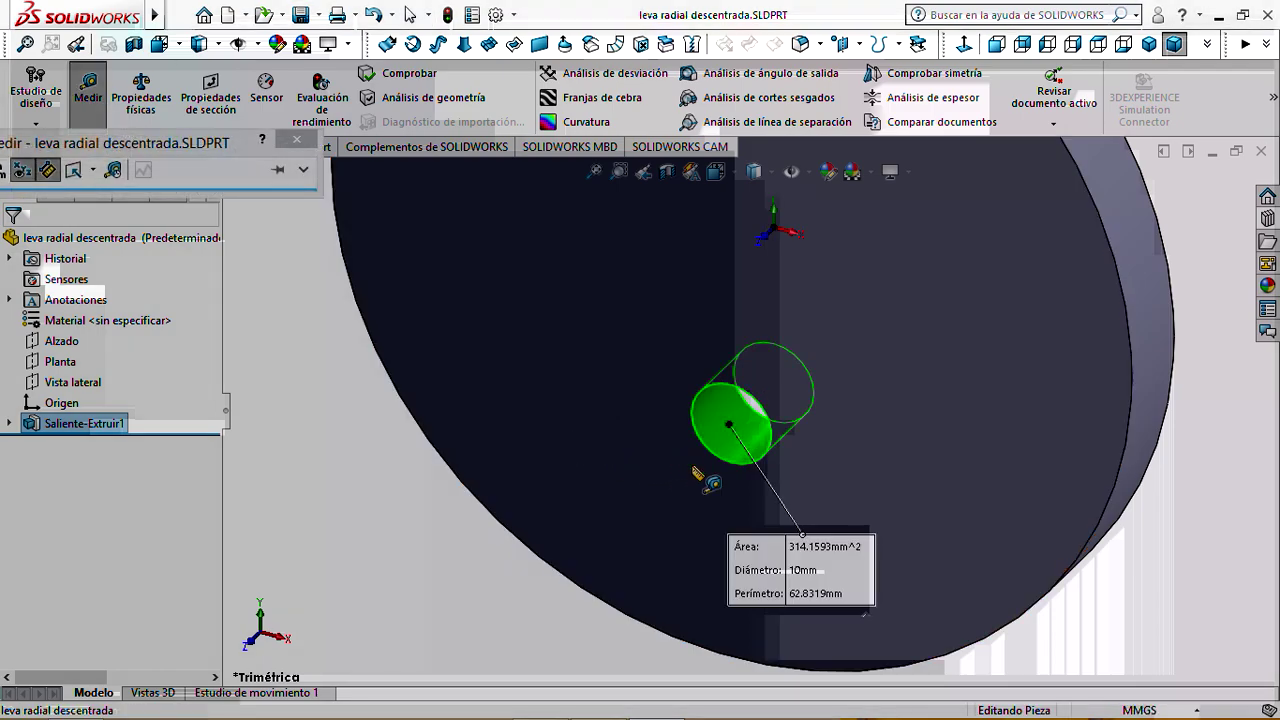
scroll(523, 571, "up", 5)
left_click(484, 571)
middle_click_drag(476, 566, 491, 543)
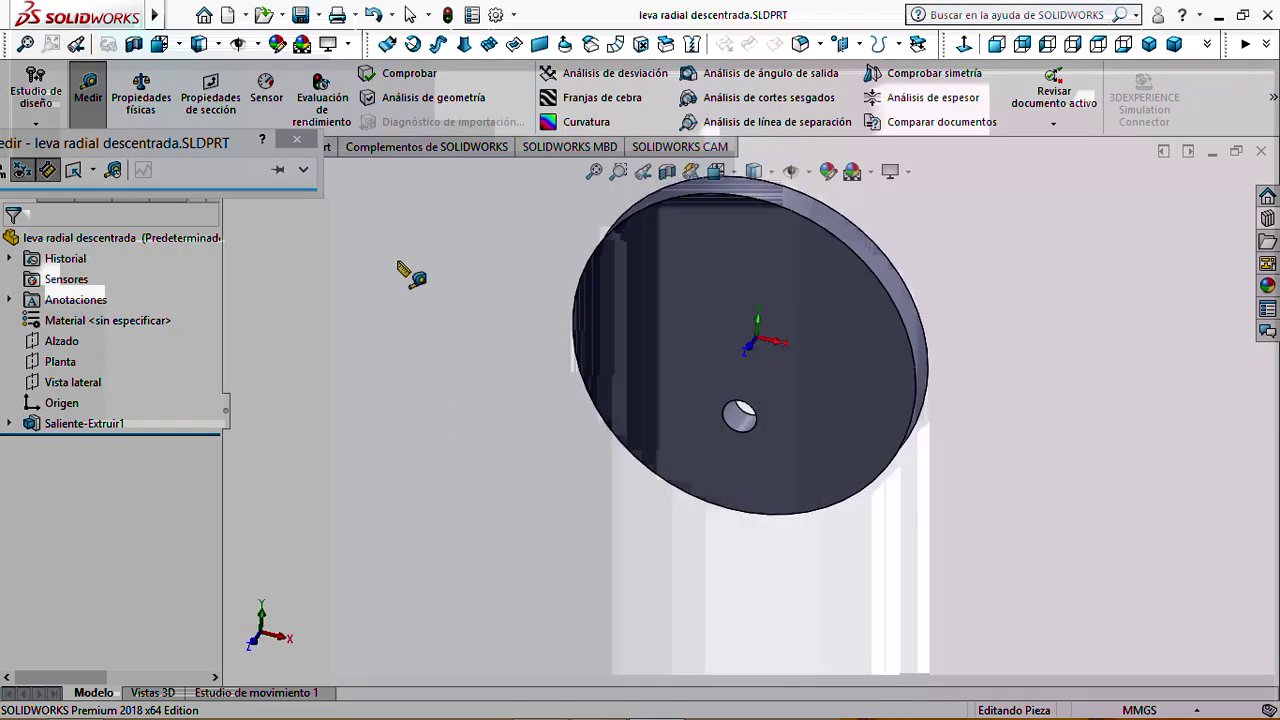
left_click(297, 140)
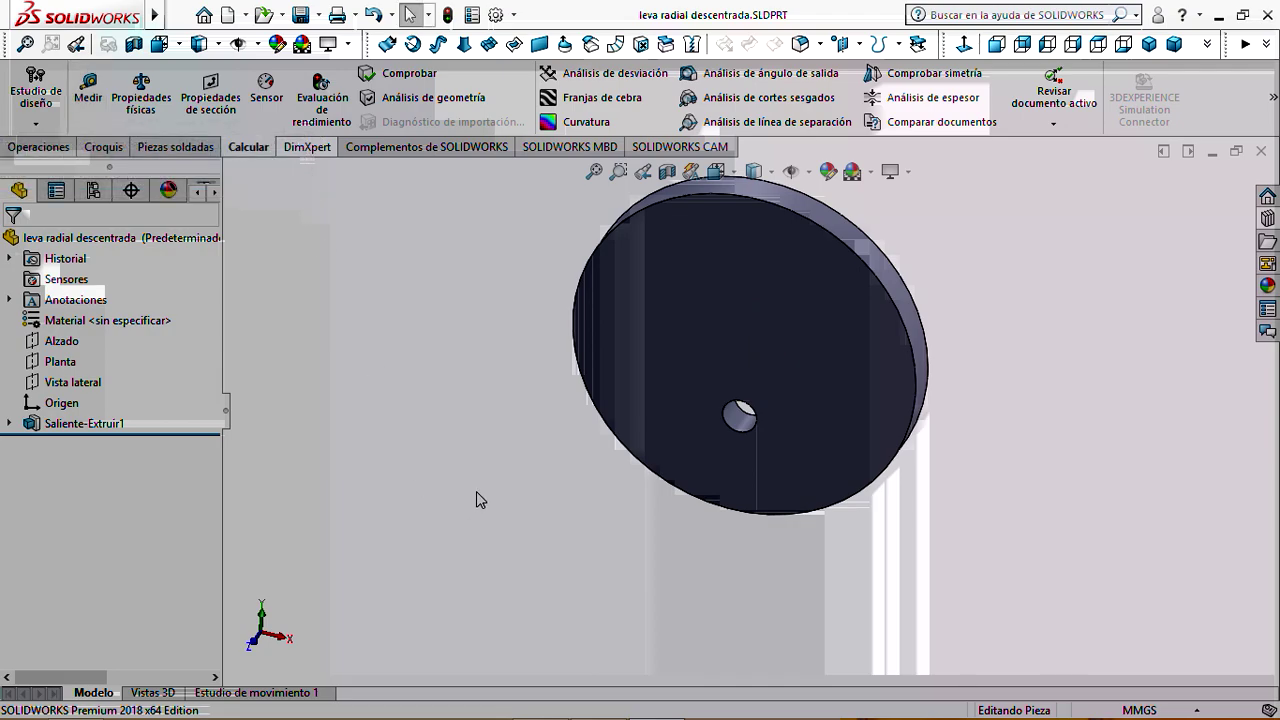
Close the finished disc cam part and create a new part document
scroll(600, 486, "down", 2)
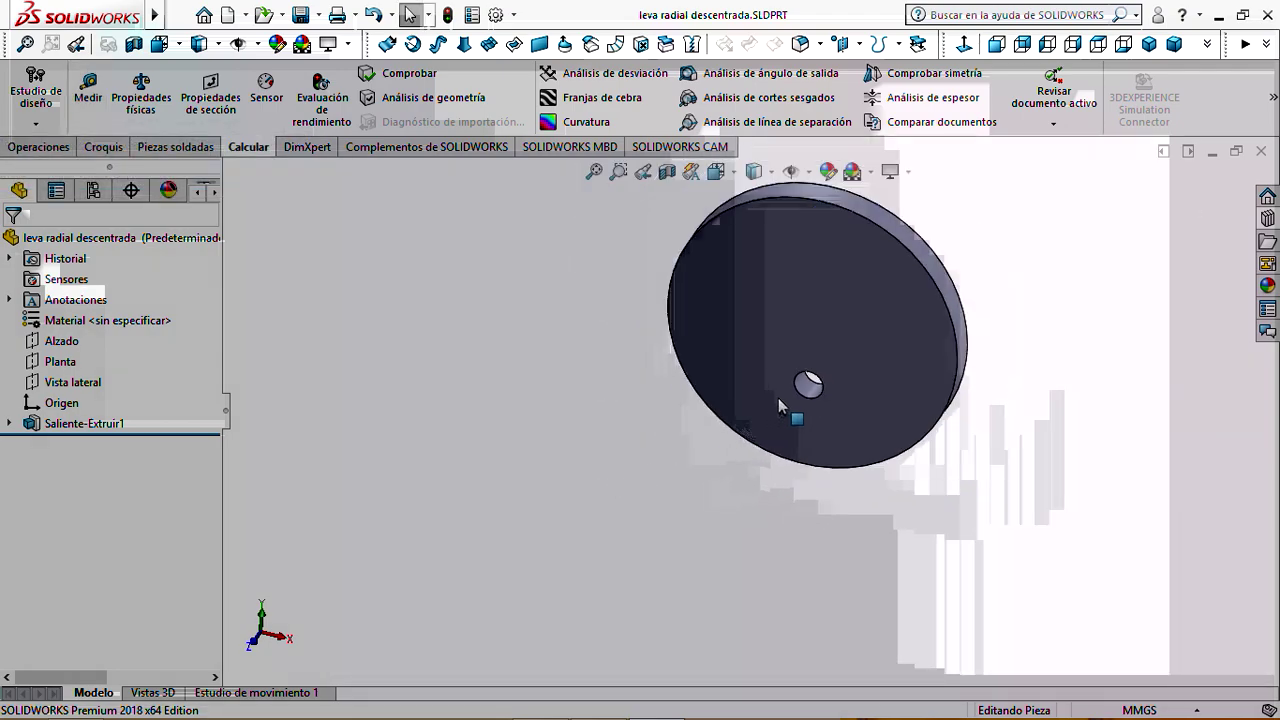
middle_click_drag(809, 429, 709, 409)
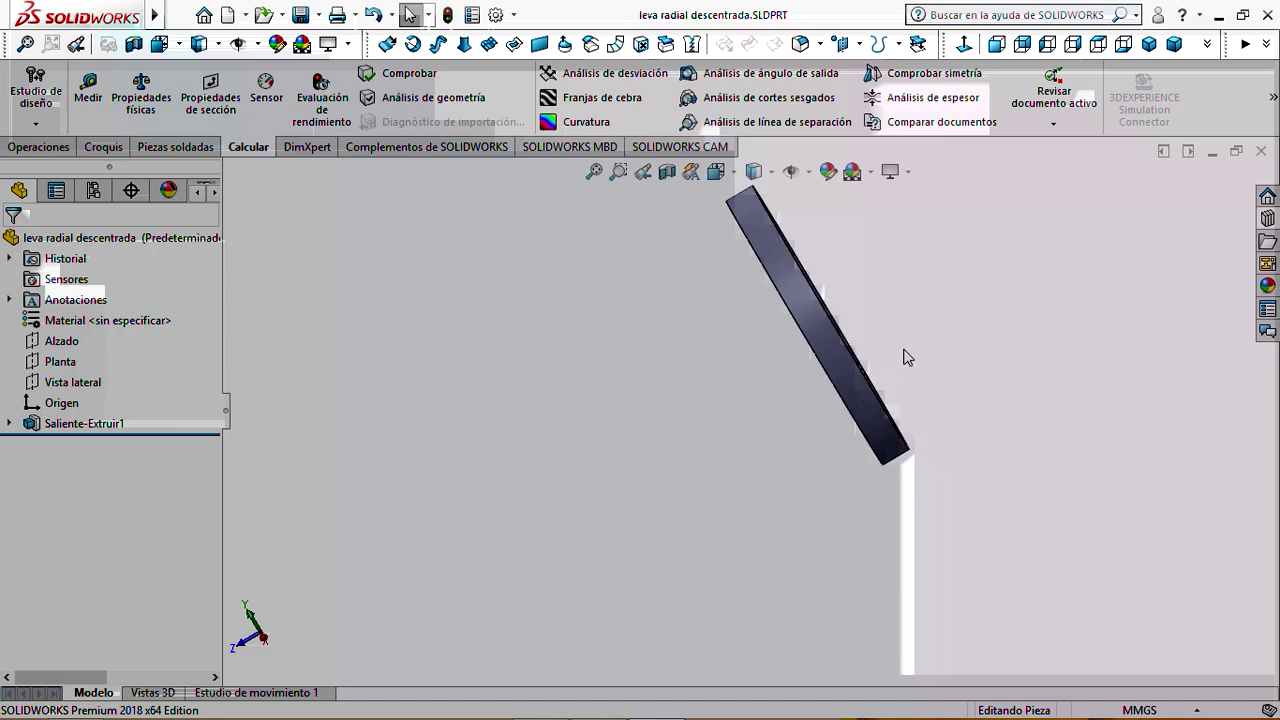
middle_click_drag(706, 389, 778, 367)
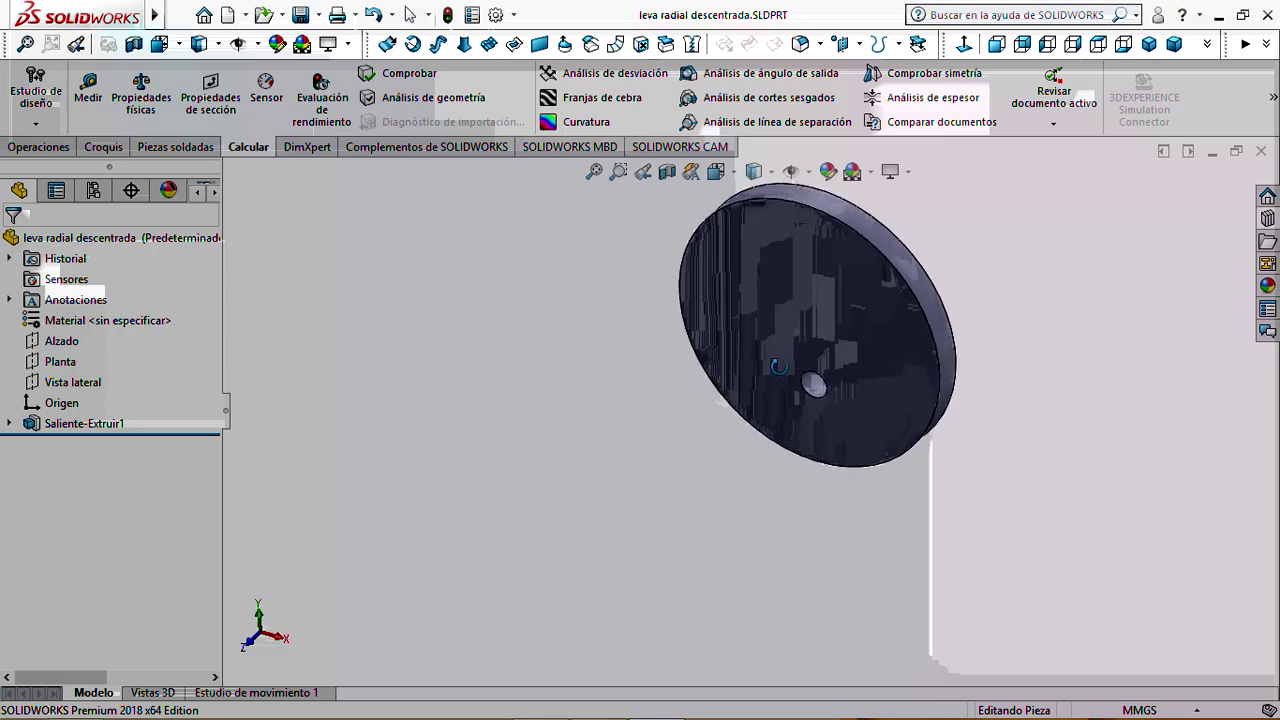
left_click(1260, 151)
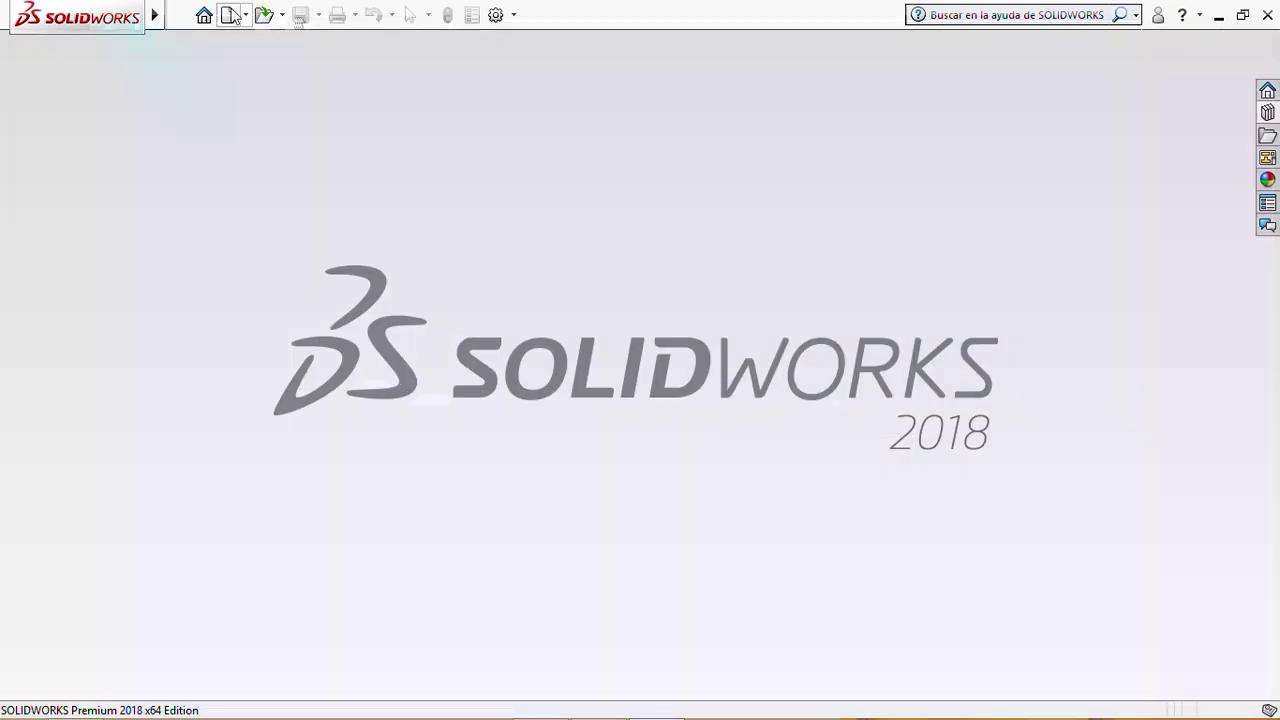
left_click(229, 15)
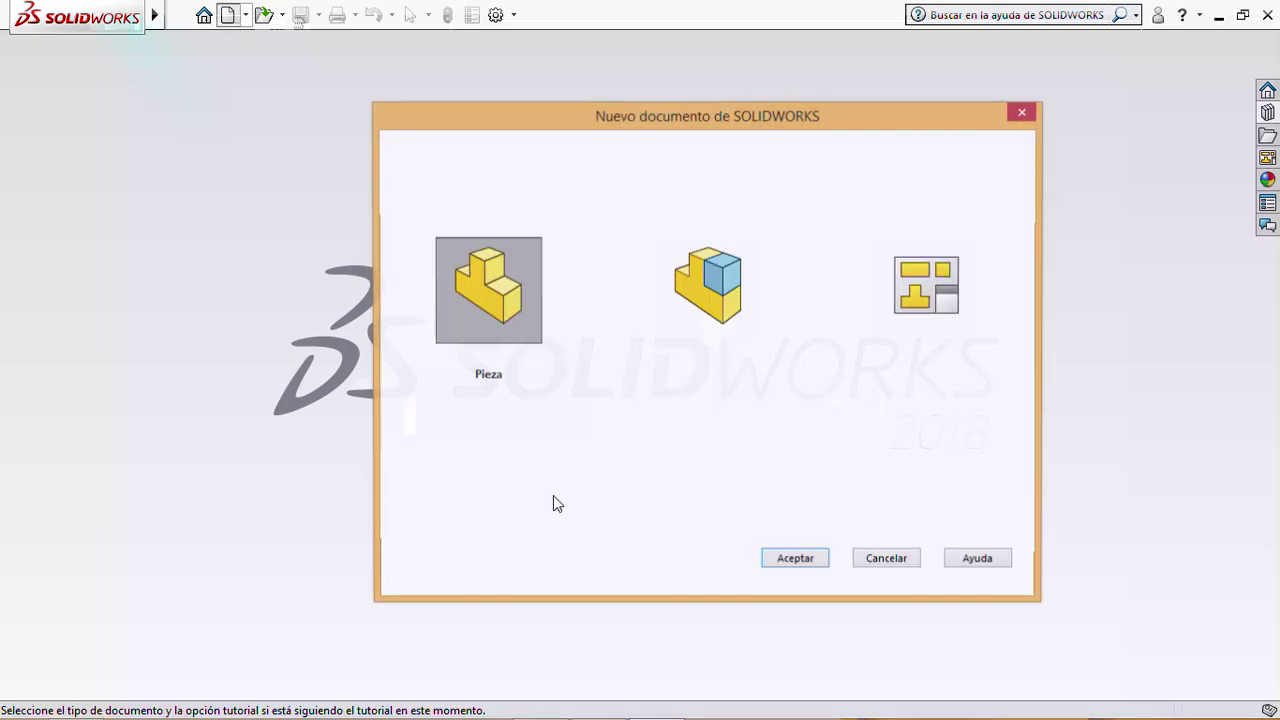
left_click(776, 557)
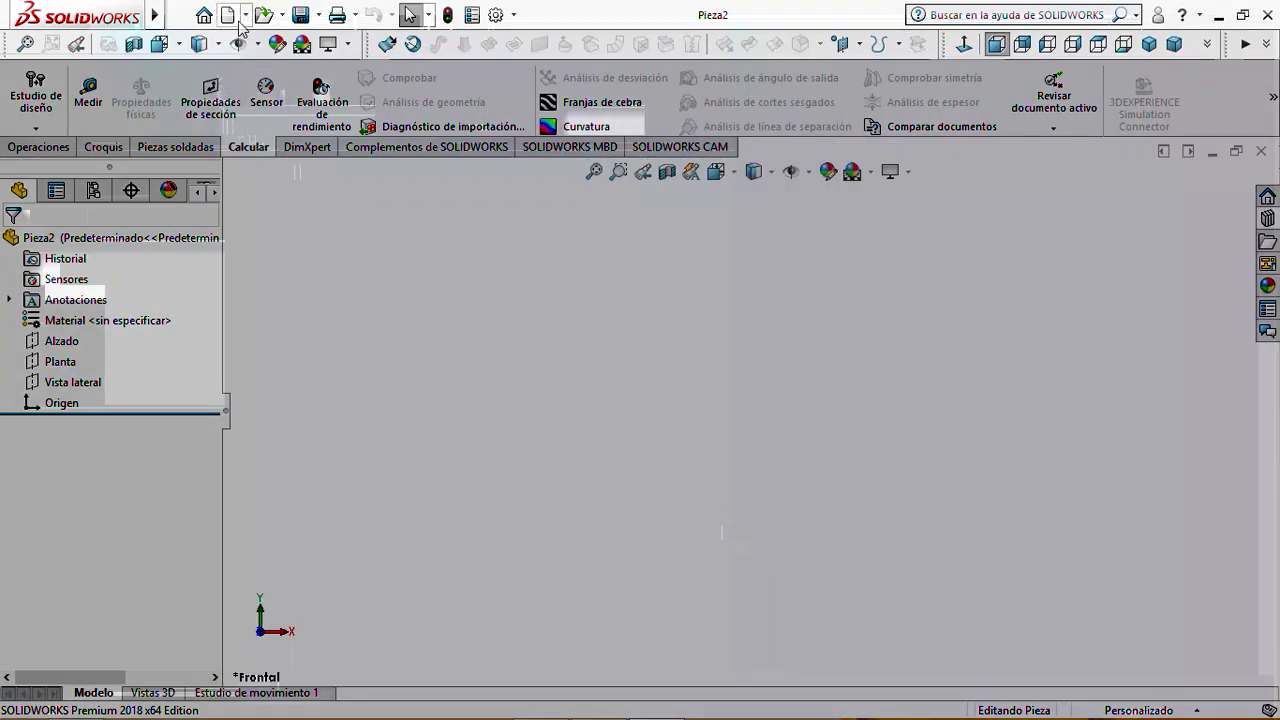
Set the new part's unit system to MMGS (millimeter, gram, second) in the document properties
left_click(511, 14)
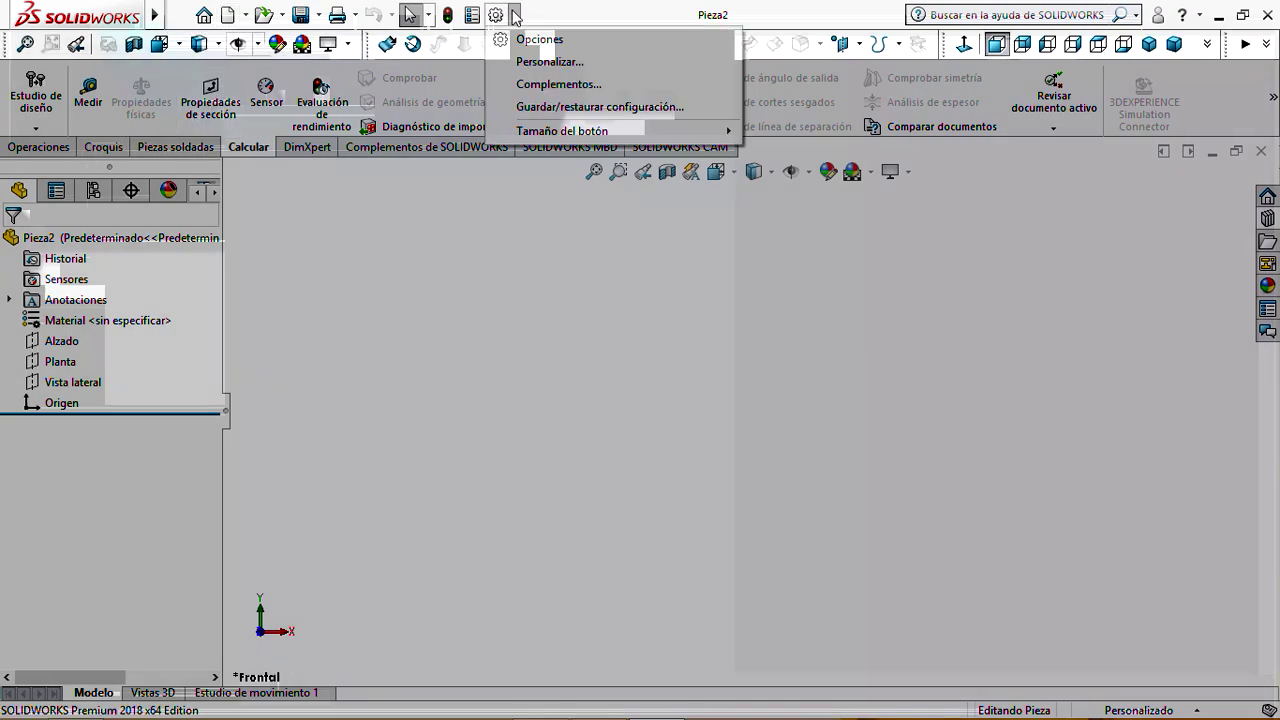
left_click(530, 41)
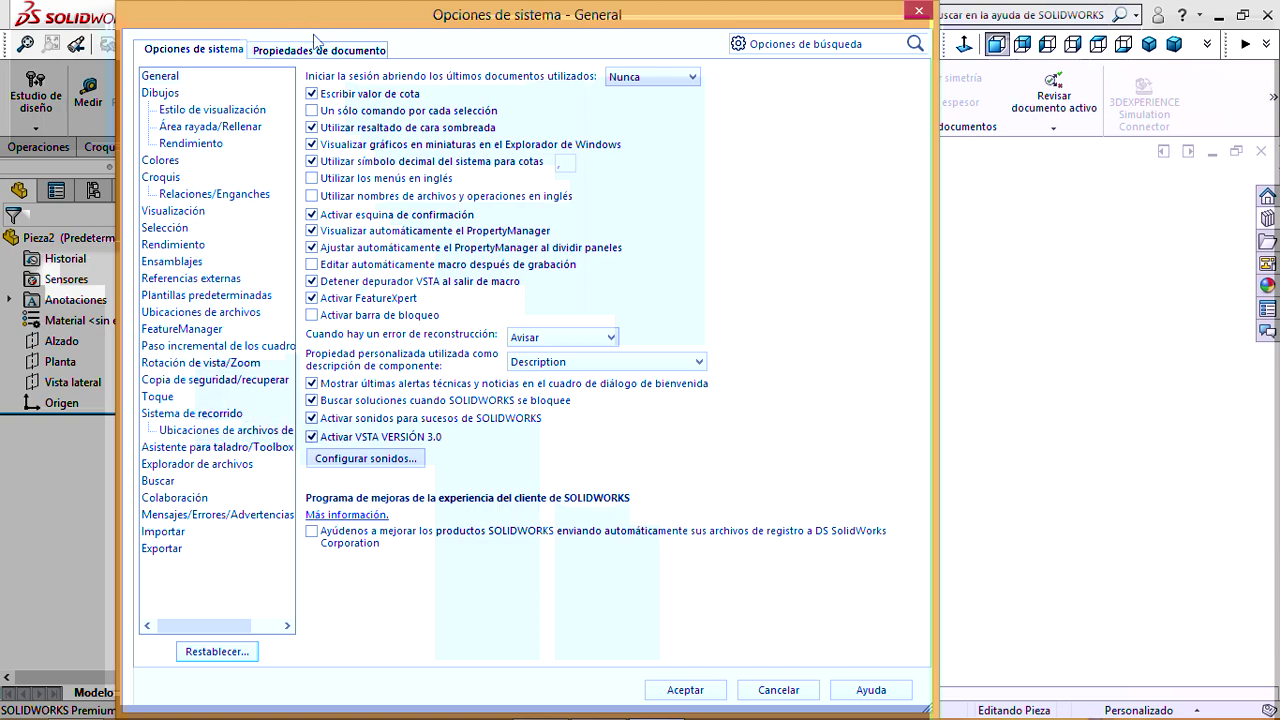
left_click(316, 50)
left_click(168, 211)
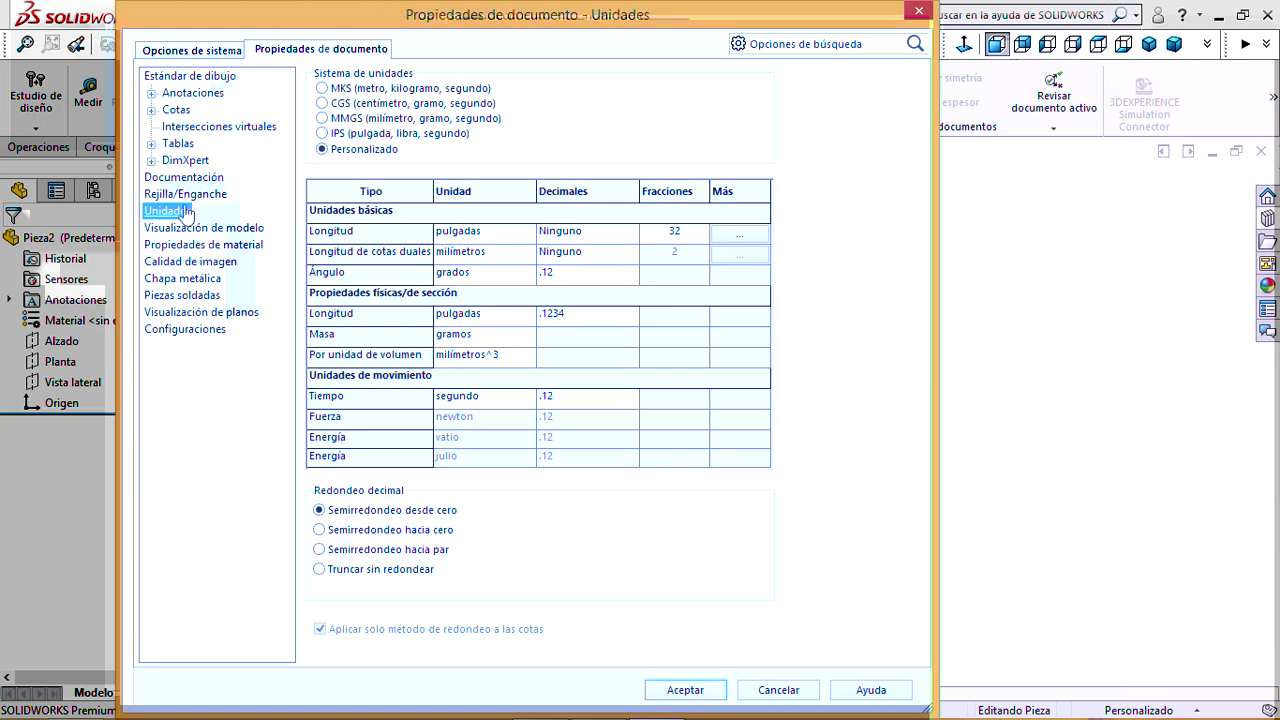
left_click(322, 118)
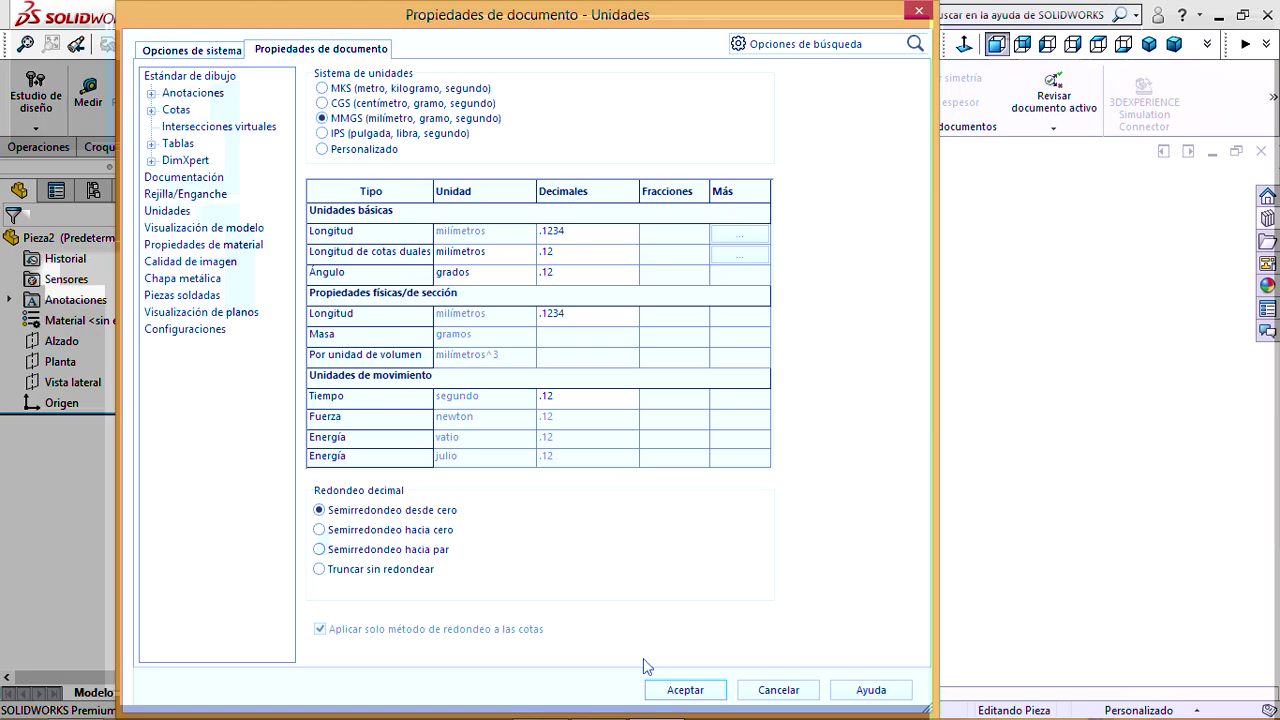
left_click(667, 690)
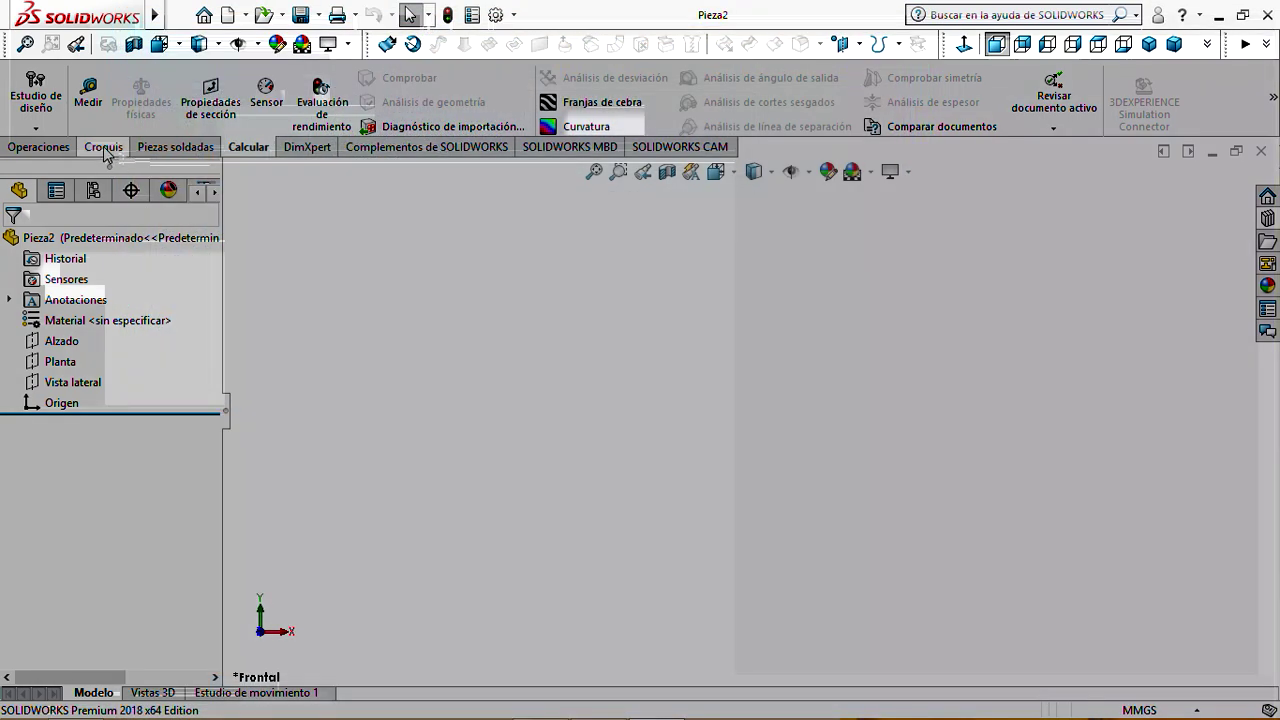
Start a sketch on the front plane and draw a circle about 27.5 mm in diameter centered on the origin
left_click(100, 147)
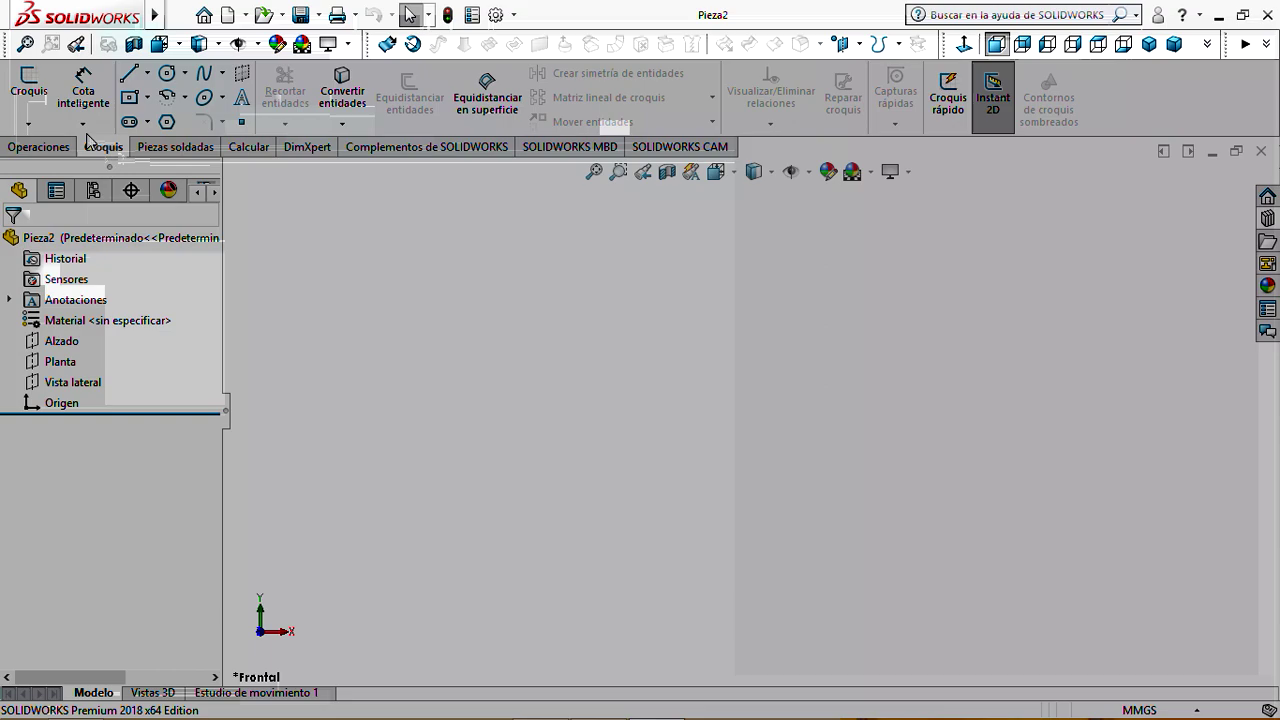
left_click(12, 93)
left_click(672, 349)
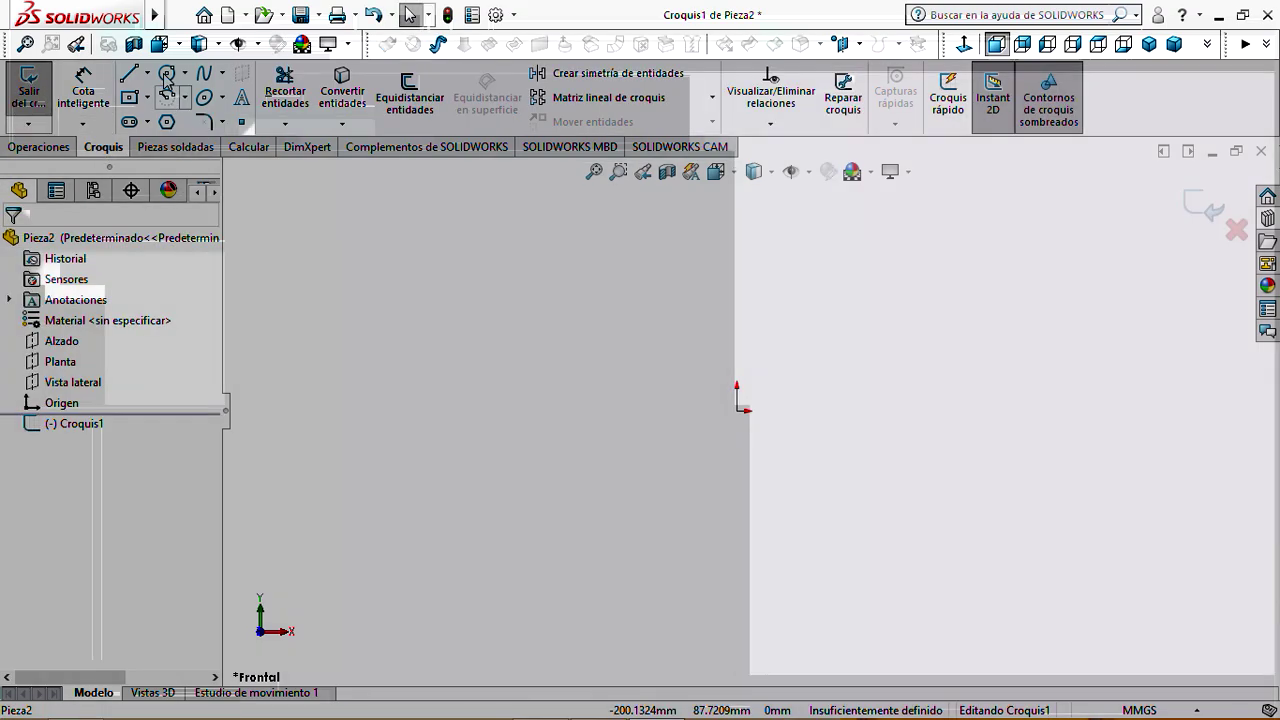
left_click(167, 73)
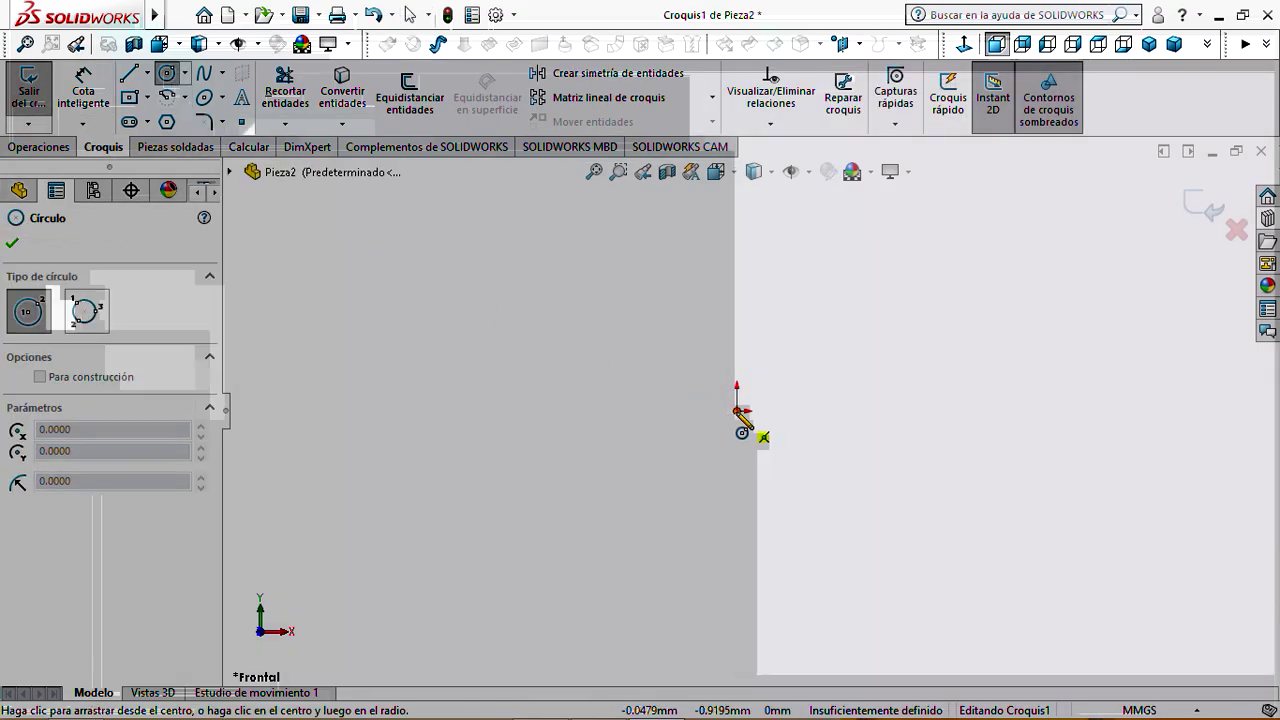
left_click_drag(737, 411, 771, 431)
key("Escape")
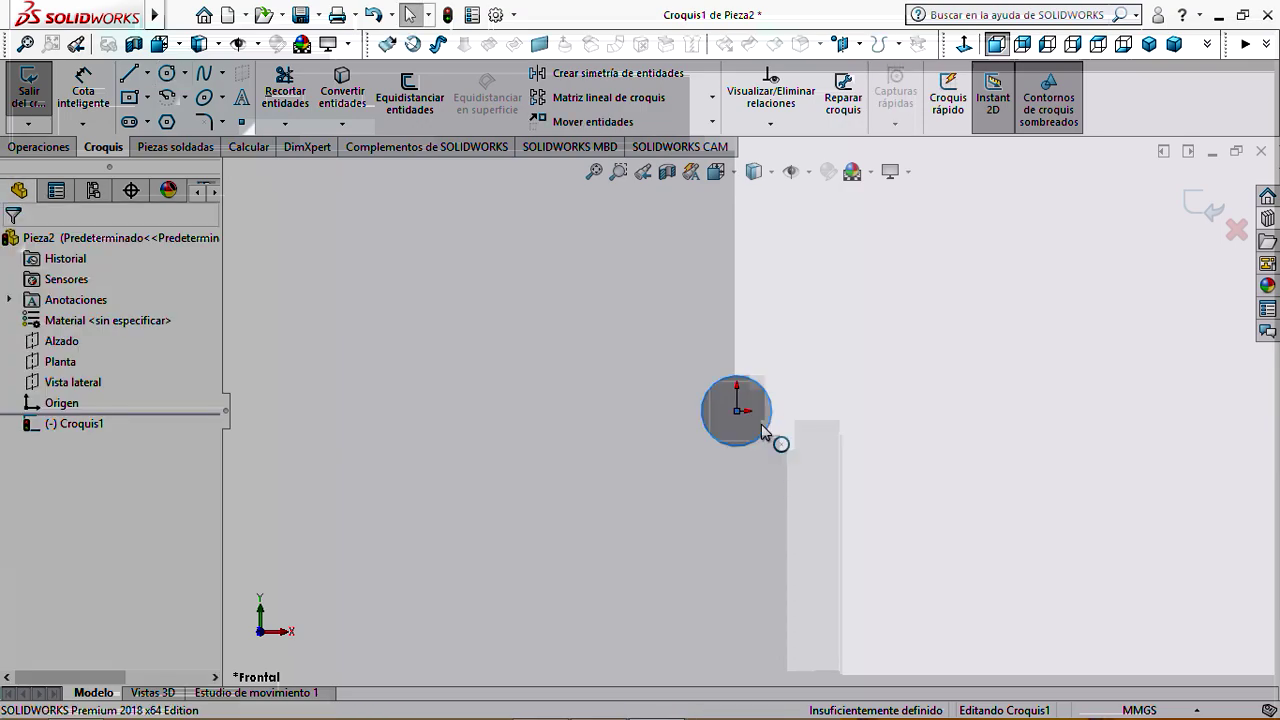
Dimension the circle's diameter to 10 mm and exit the sketch
left_click(84, 95)
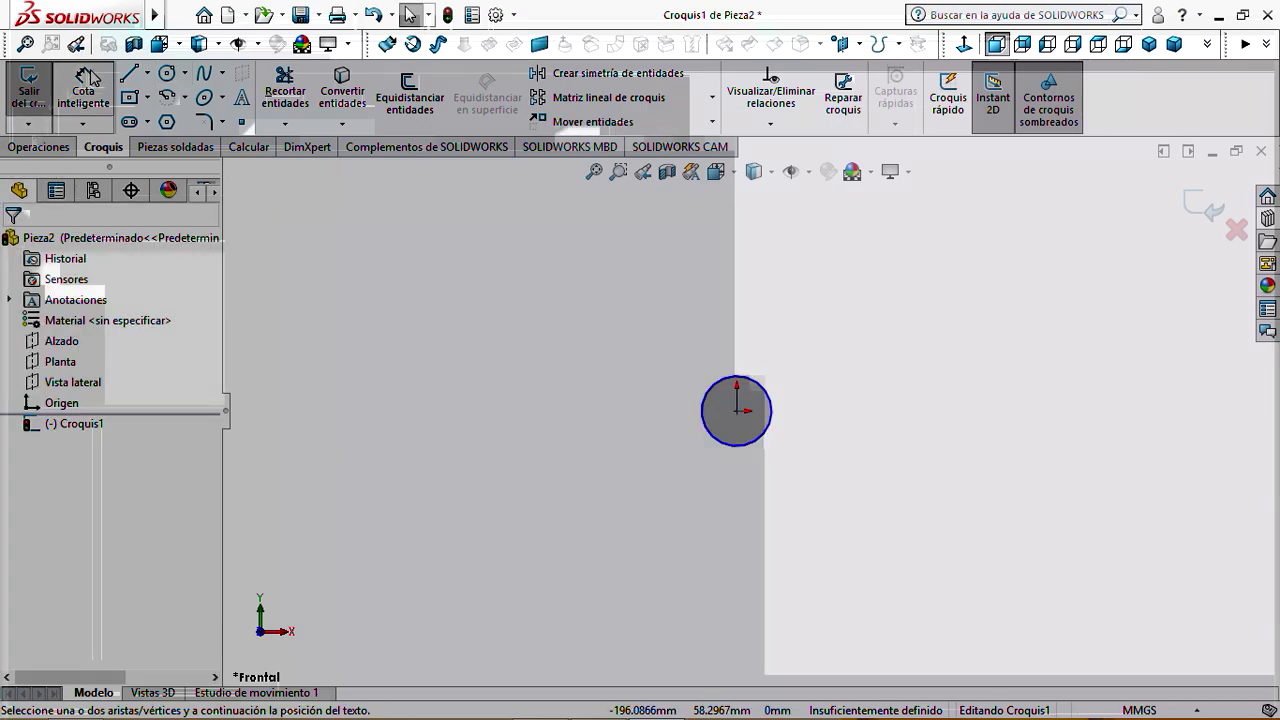
left_click(708, 408)
left_click(612, 420)
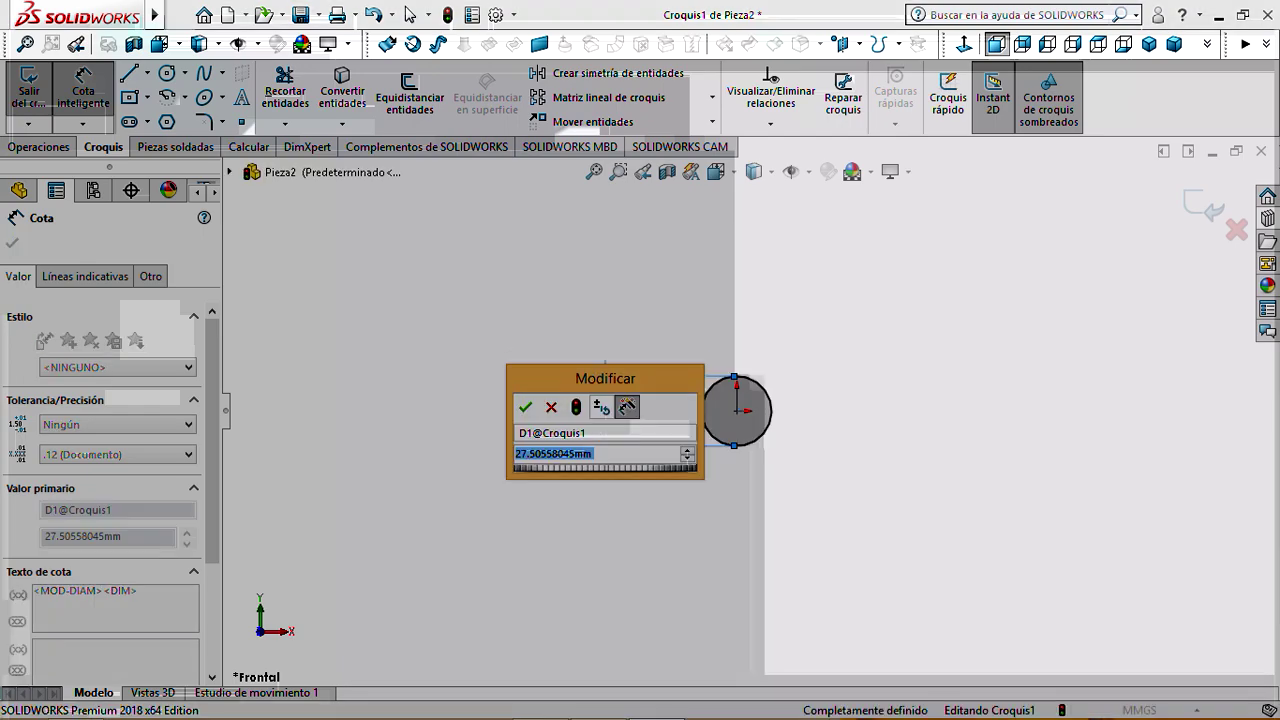
type("10")
left_click(529, 411)
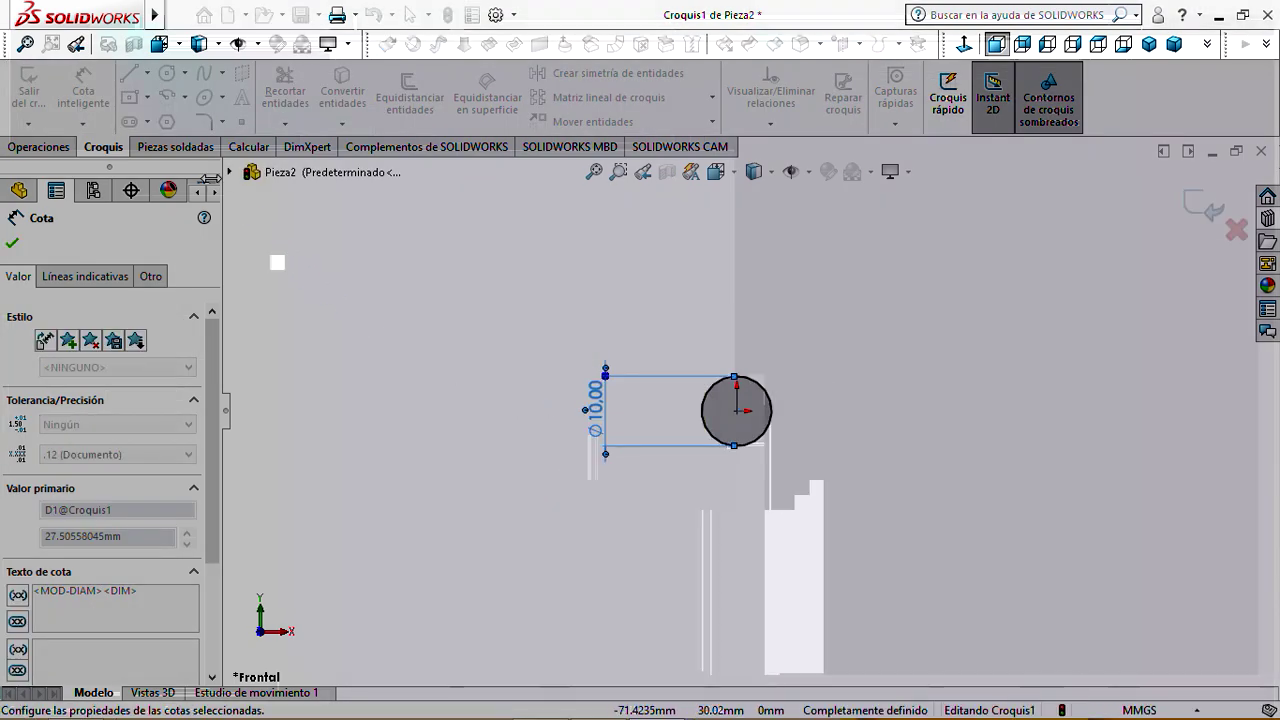
left_click(28, 95)
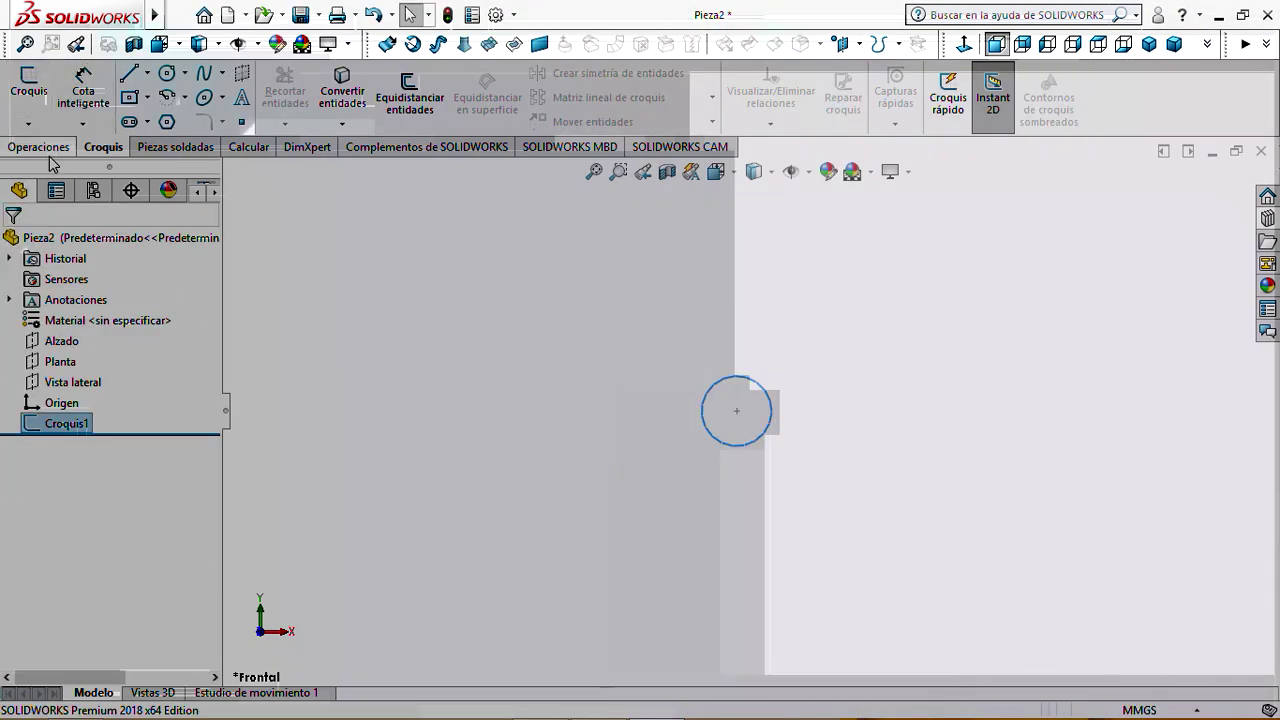
Extrude the circle sketch as a boss to a depth of 20 mm
left_click(40, 147)
left_click(42, 95)
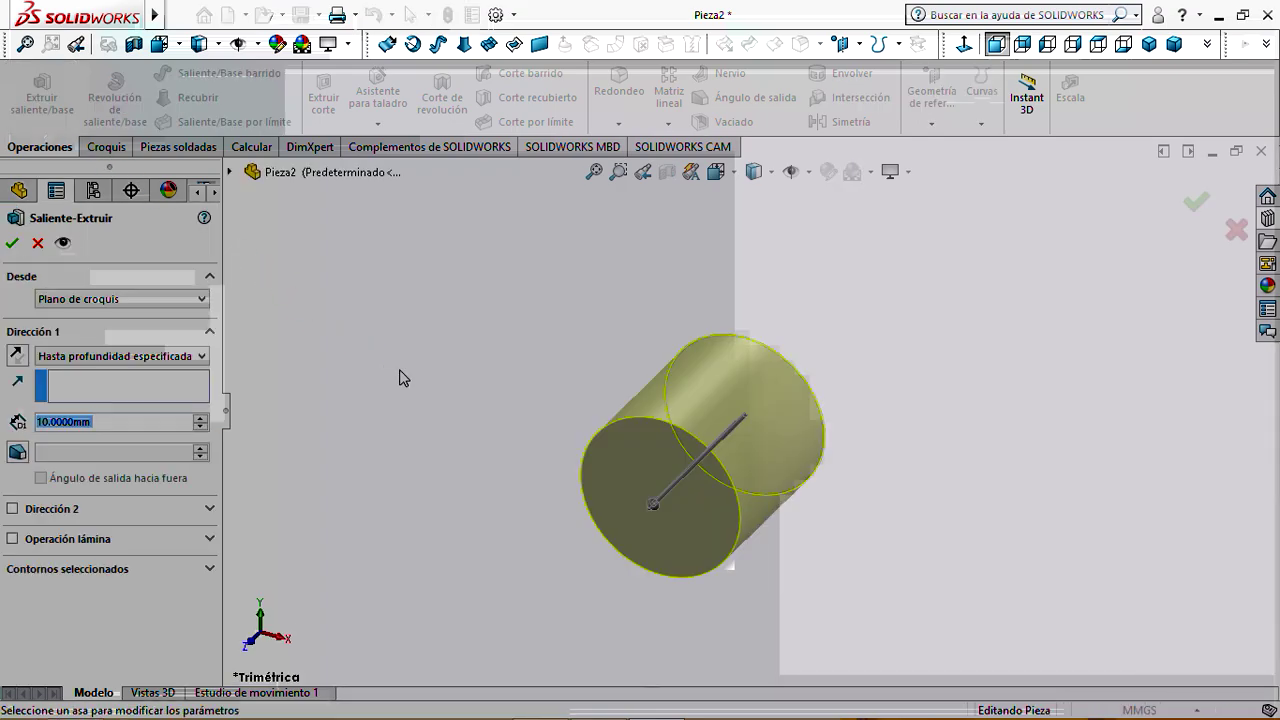
type("20")
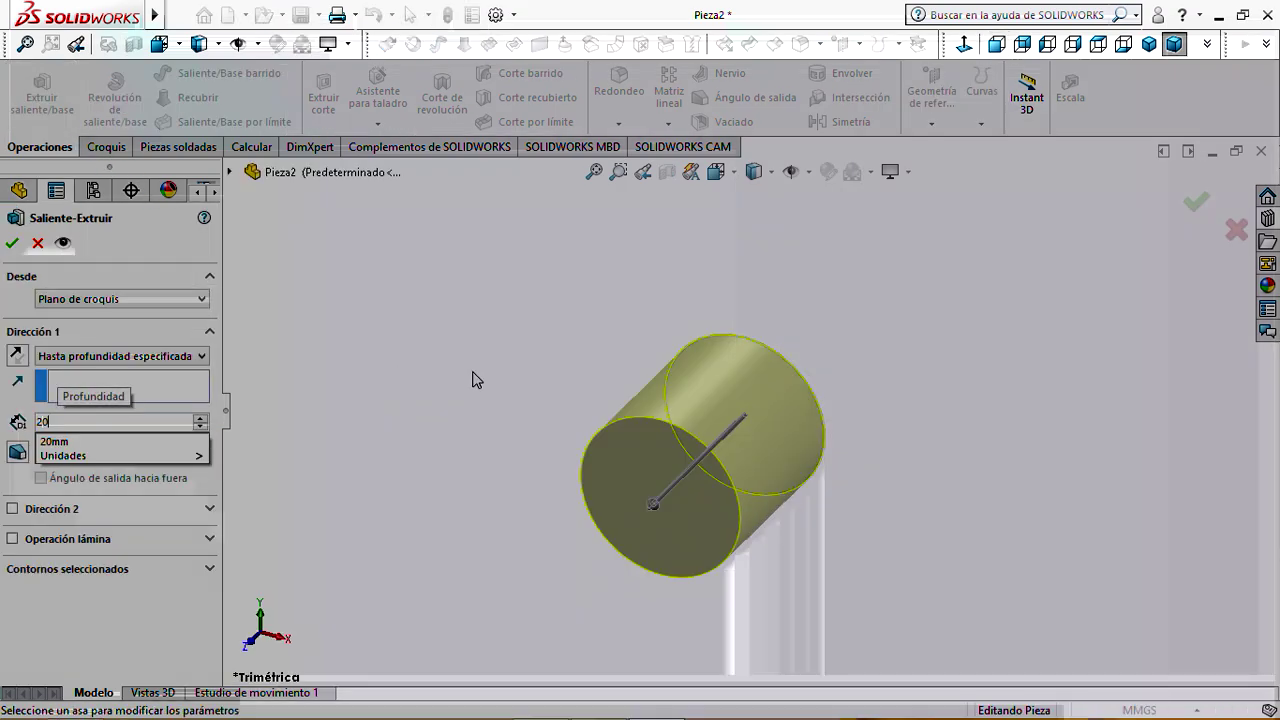
key("Return")
left_click(11, 246)
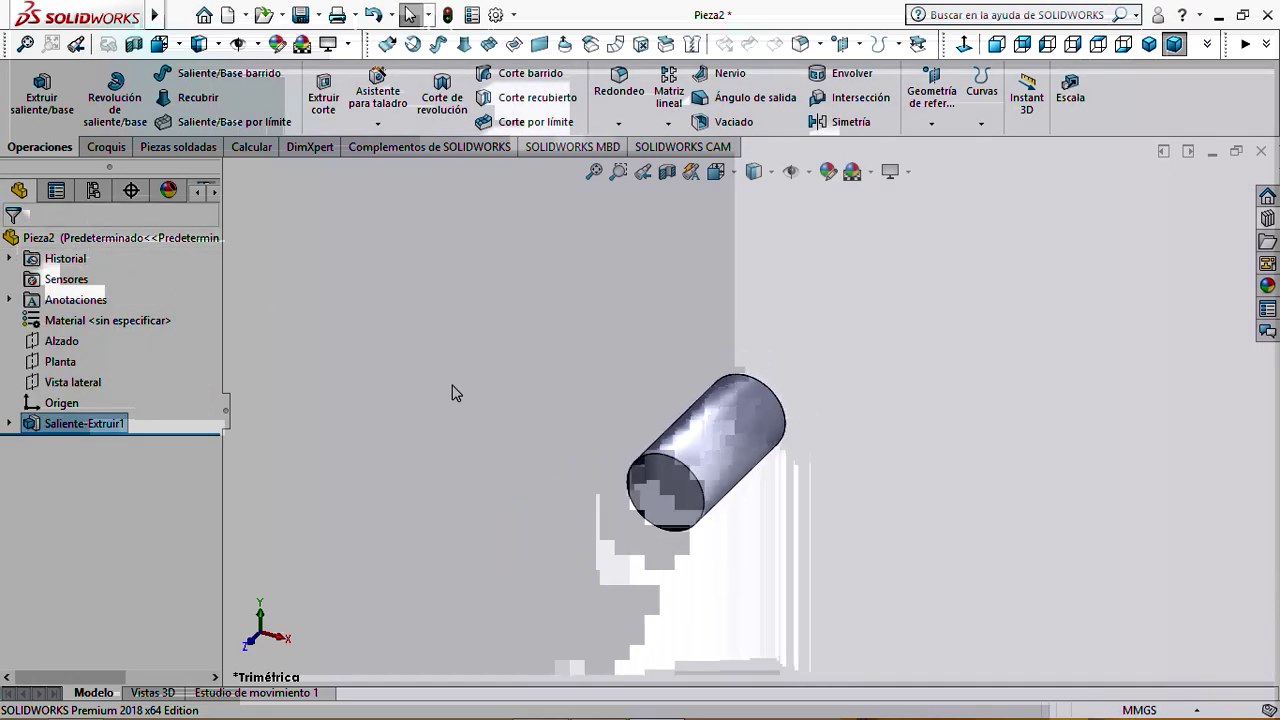
Save the shaft part as eje leva rd.SLDPRT in the LDMIsw leva folder
left_click(300, 15)
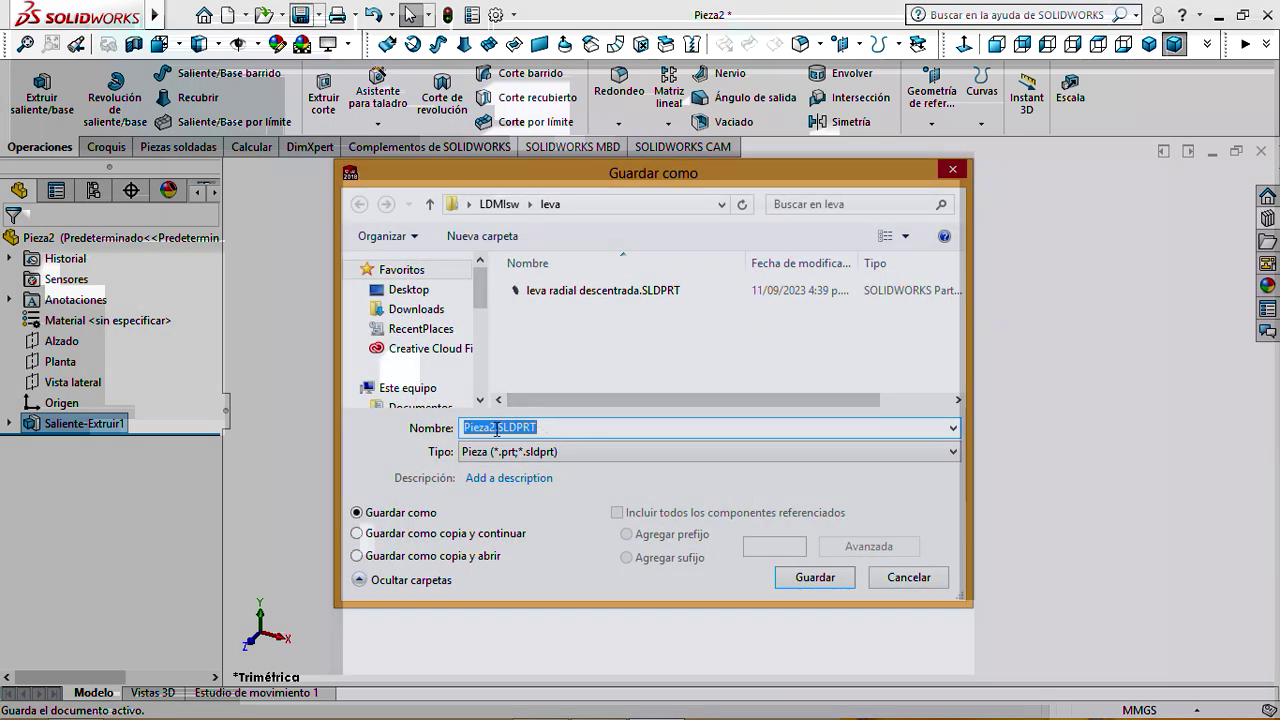
left_click_drag(496, 430, 466, 430)
type("eje leva rd")
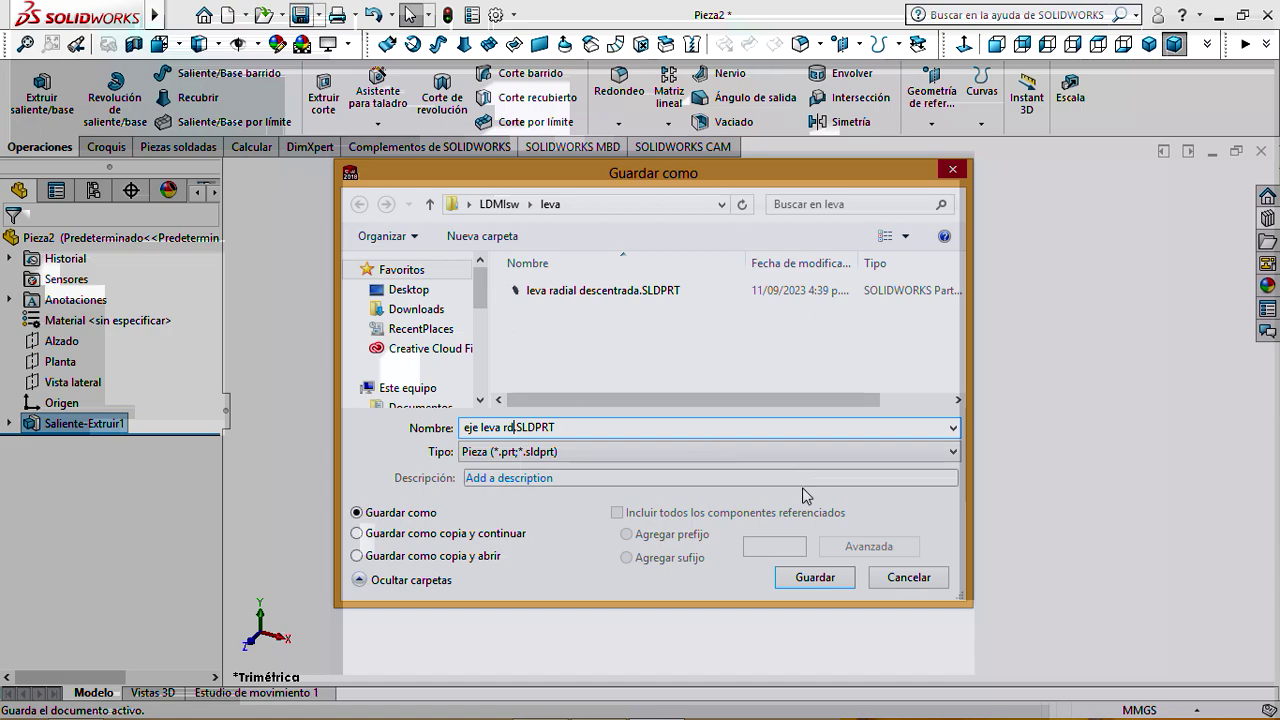
left_click(818, 577)
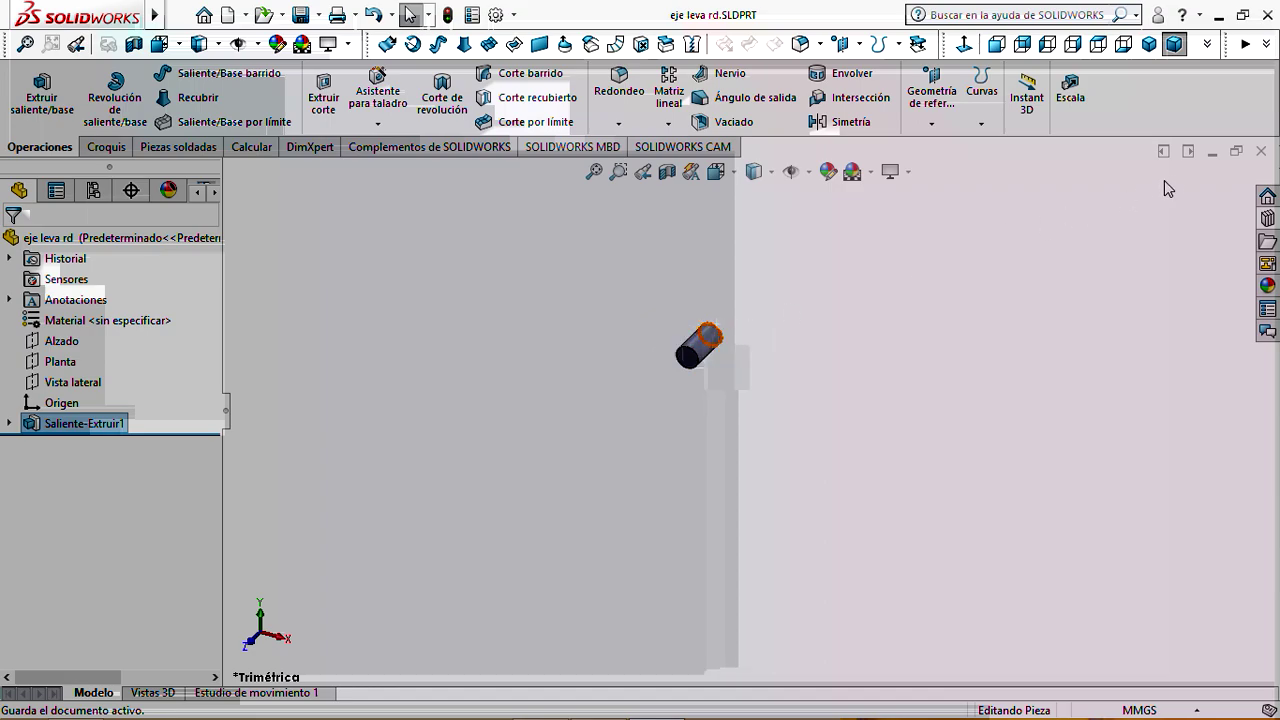
Close the saved shaft part and create another new part document
left_click(1260, 151)
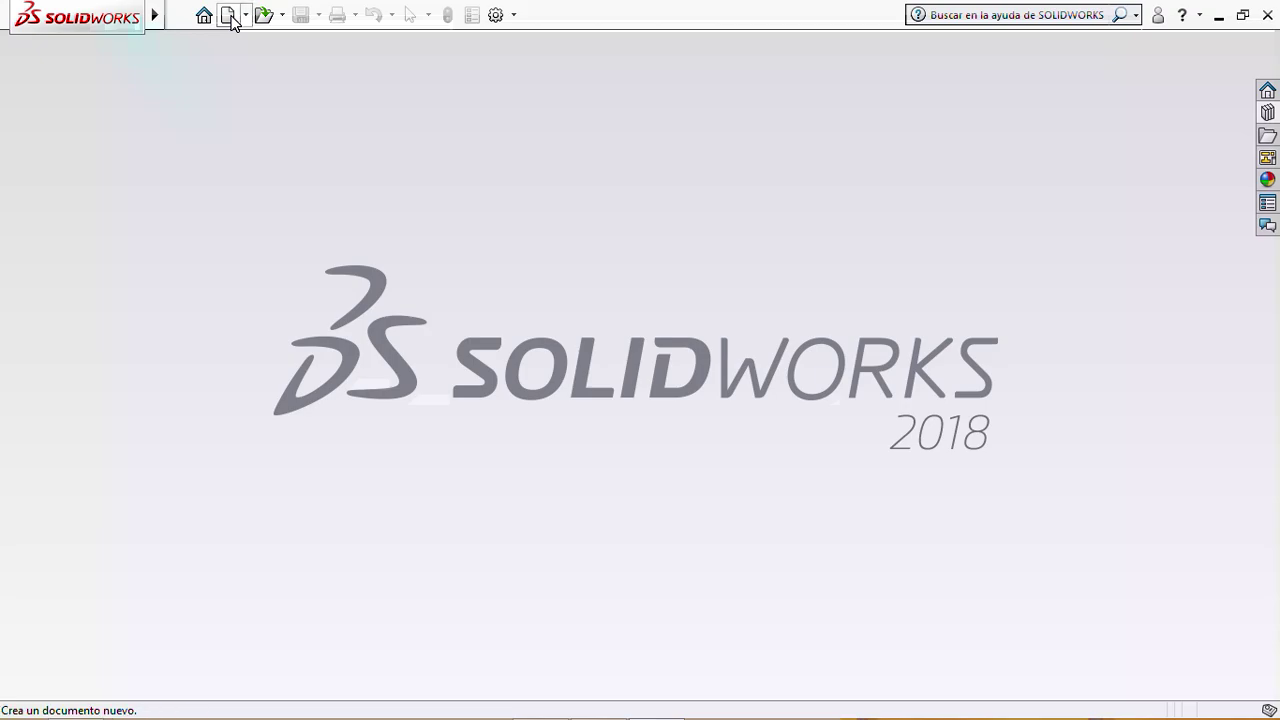
left_click(230, 18)
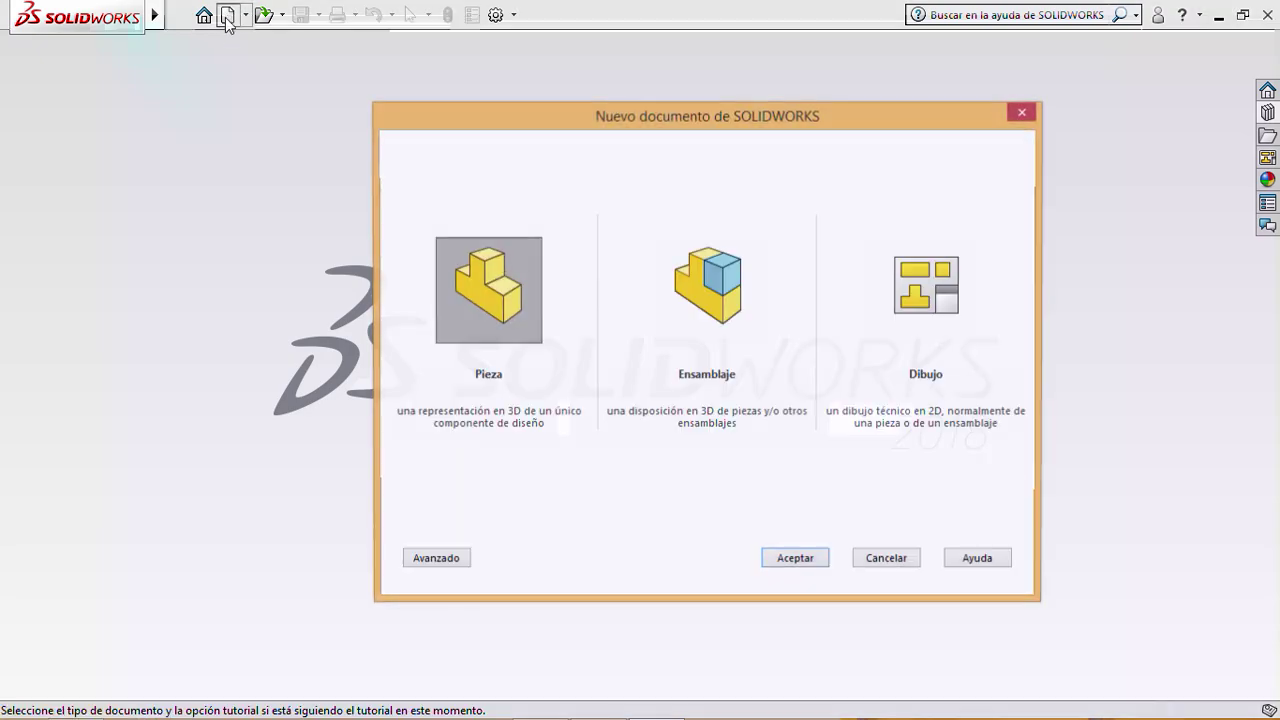
left_click(793, 560)
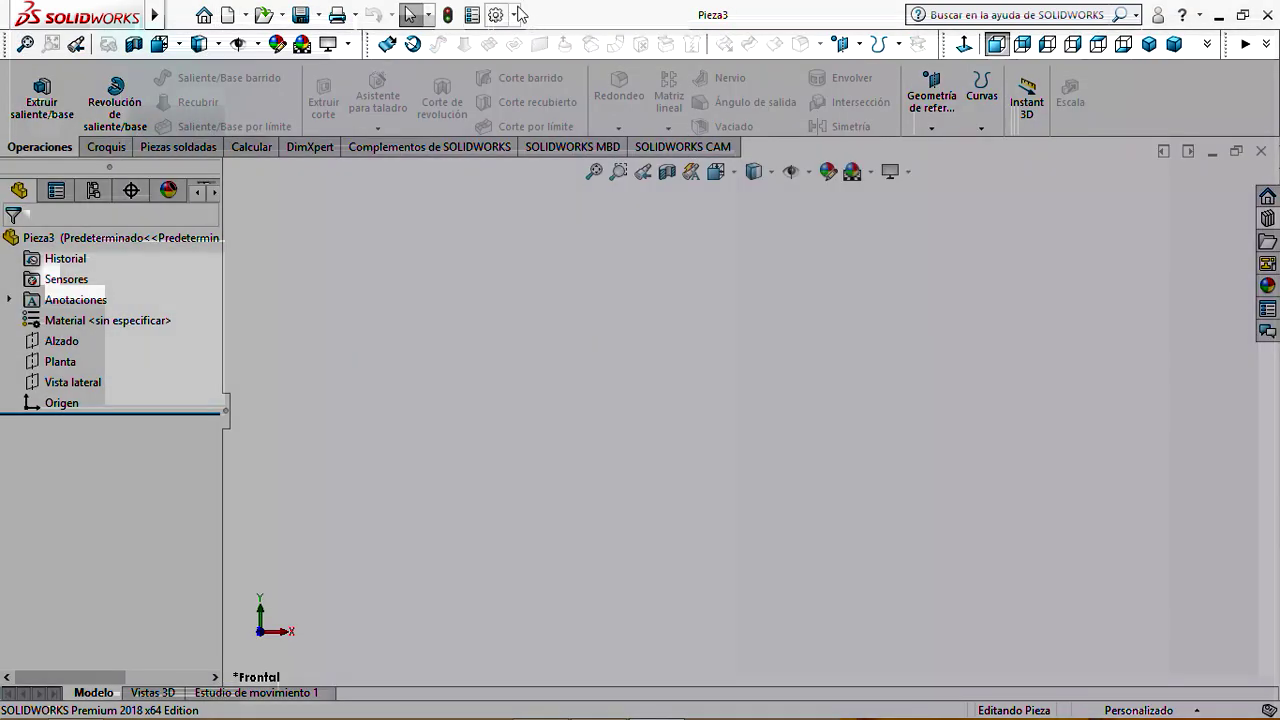
Set the document's unit system to MMGS (millimeter, gram, second) for this new part
left_click(516, 14)
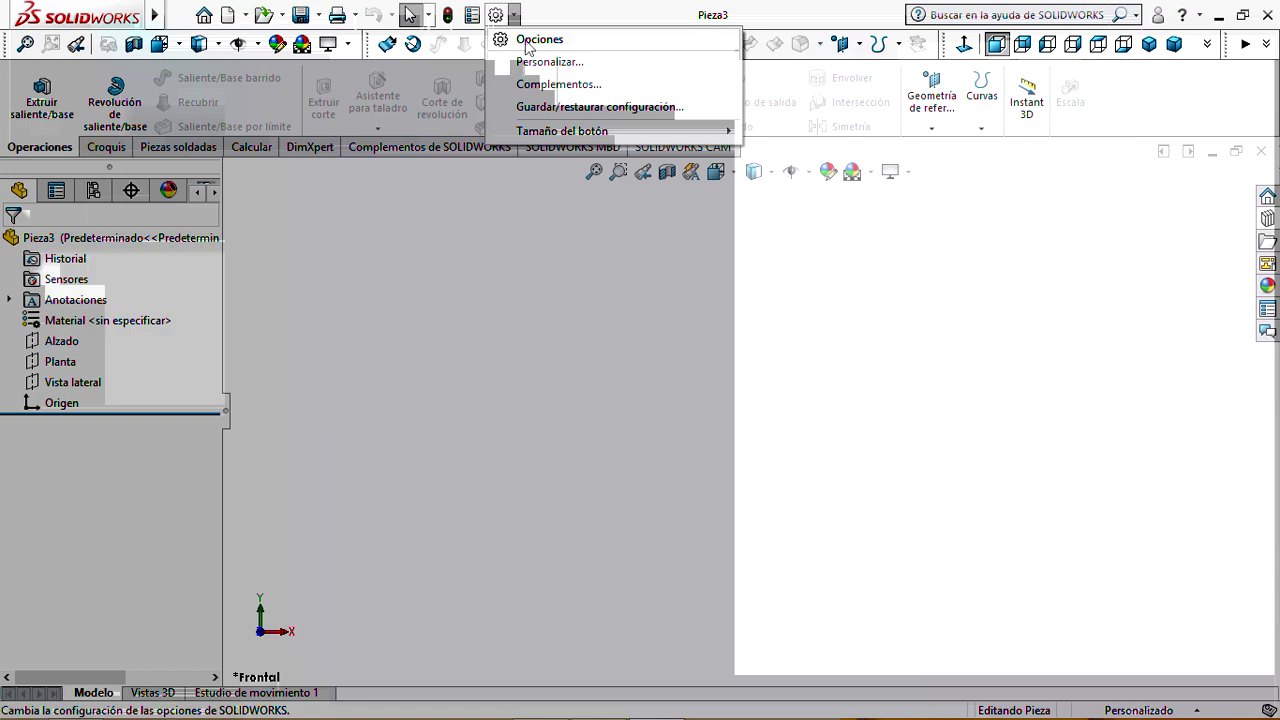
left_click(528, 42)
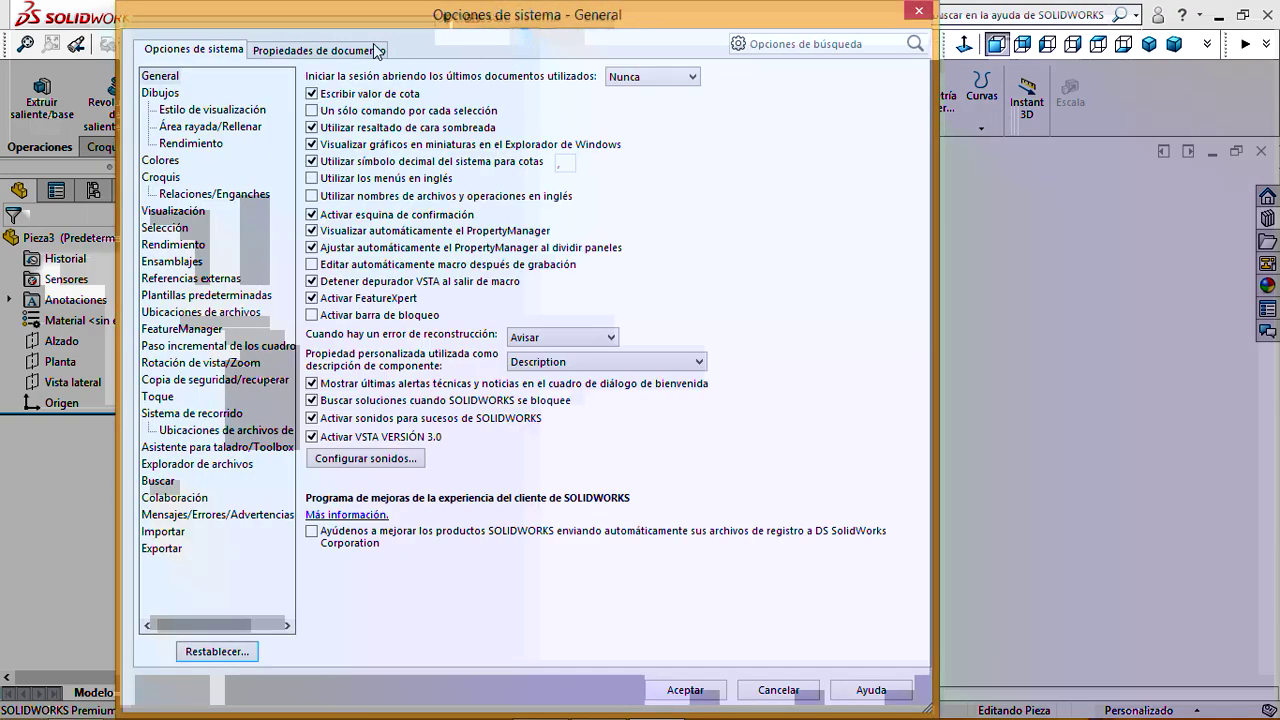
left_click(376, 49)
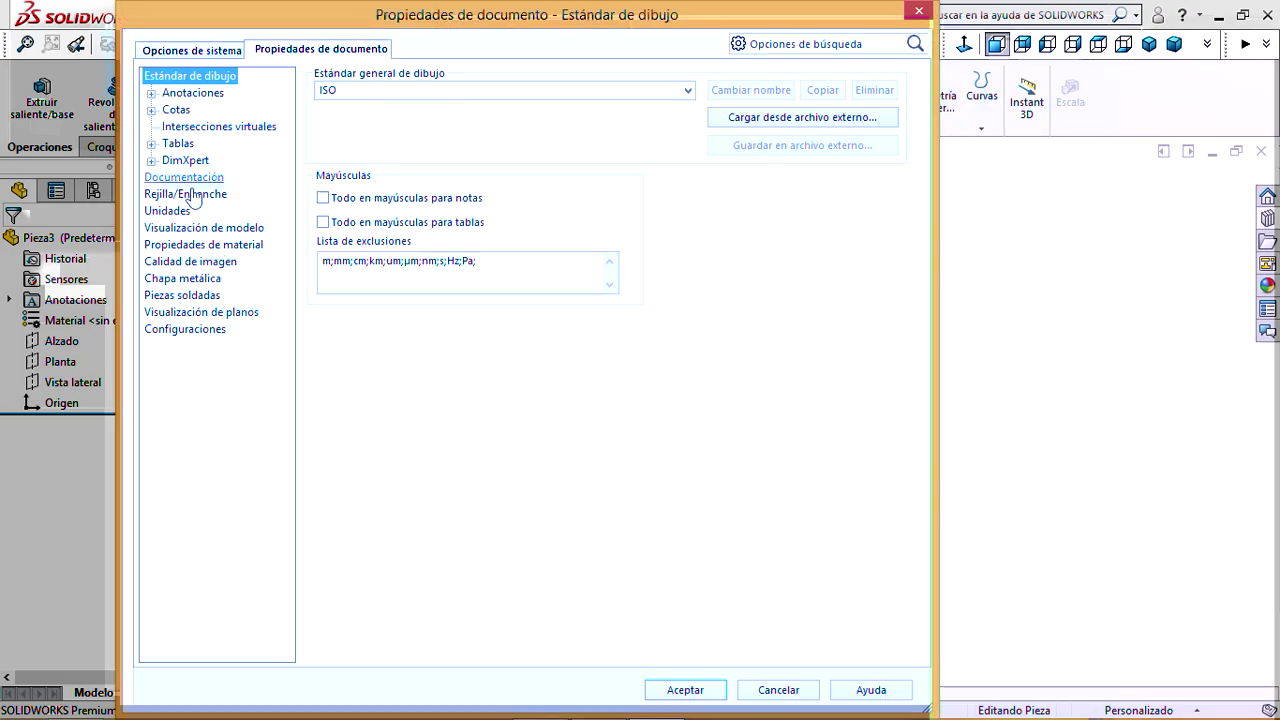
left_click(183, 211)
left_click(322, 118)
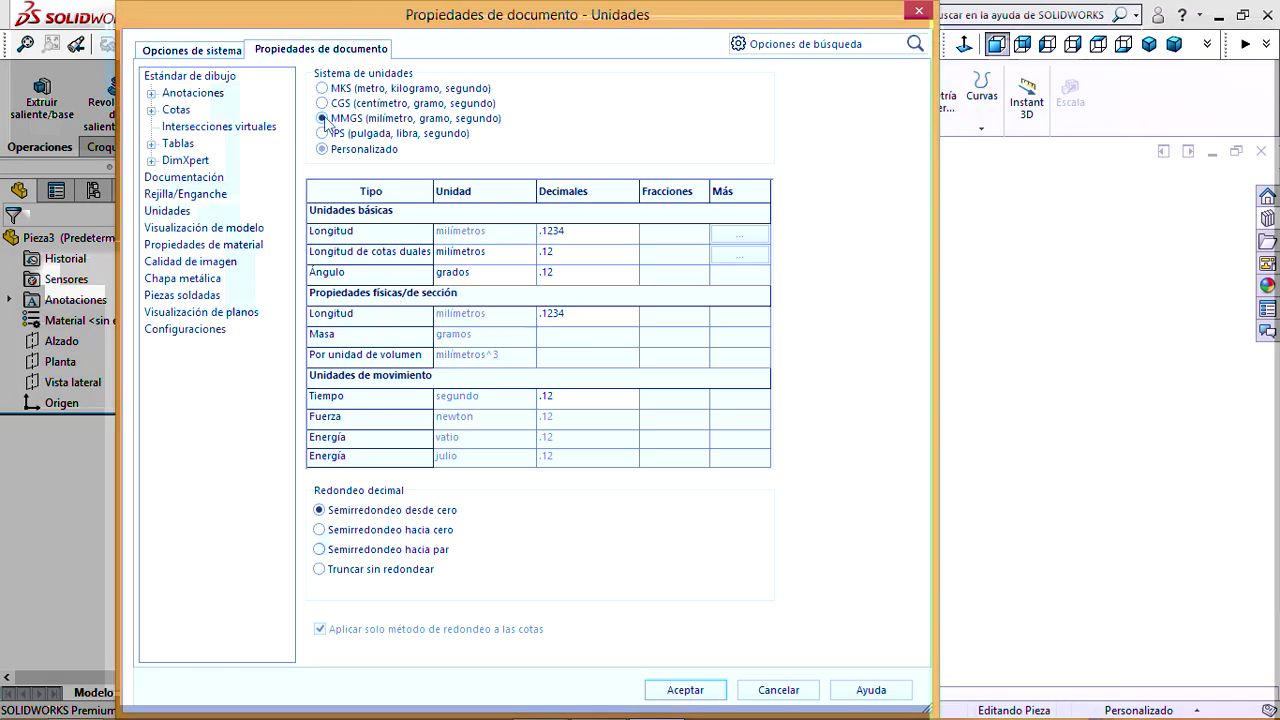
left_click(684, 690)
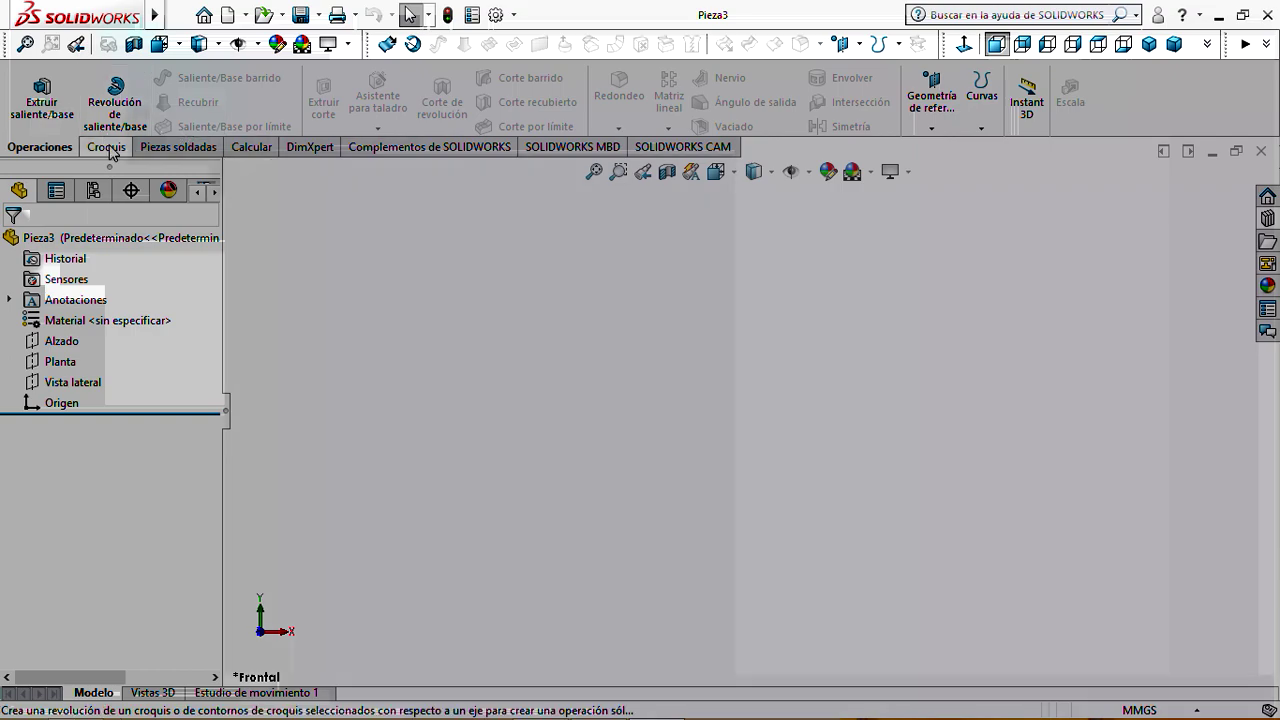
Start a sketch on the front plane and draw a center rectangle about 171 mm high, centered on the origin
left_click(104, 142)
left_click(29, 85)
left_click(560, 306)
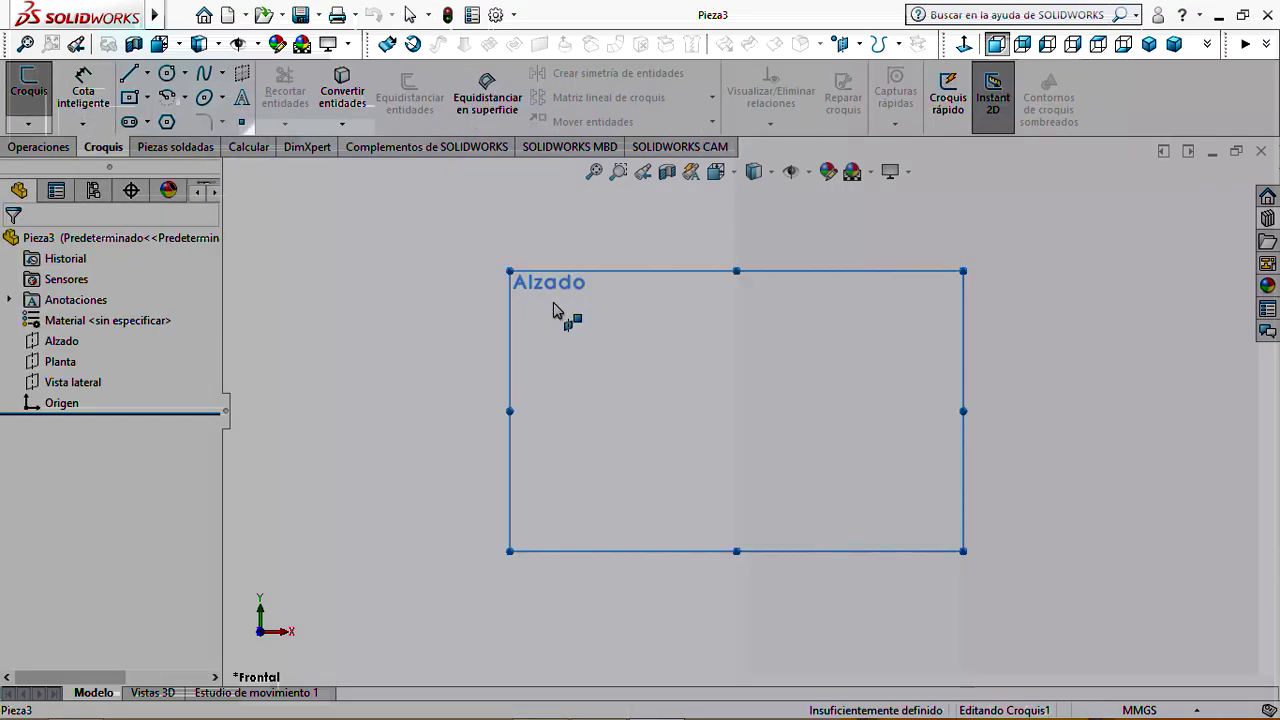
left_click(147, 97)
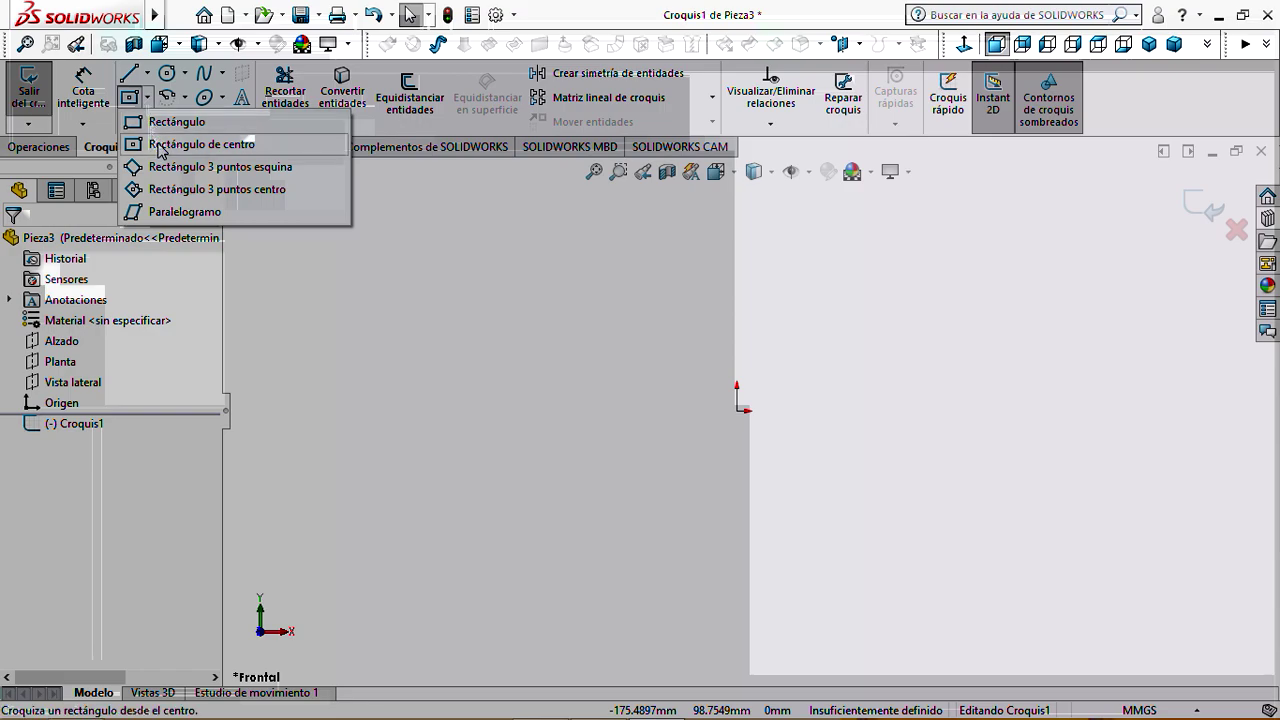
left_click(160, 148)
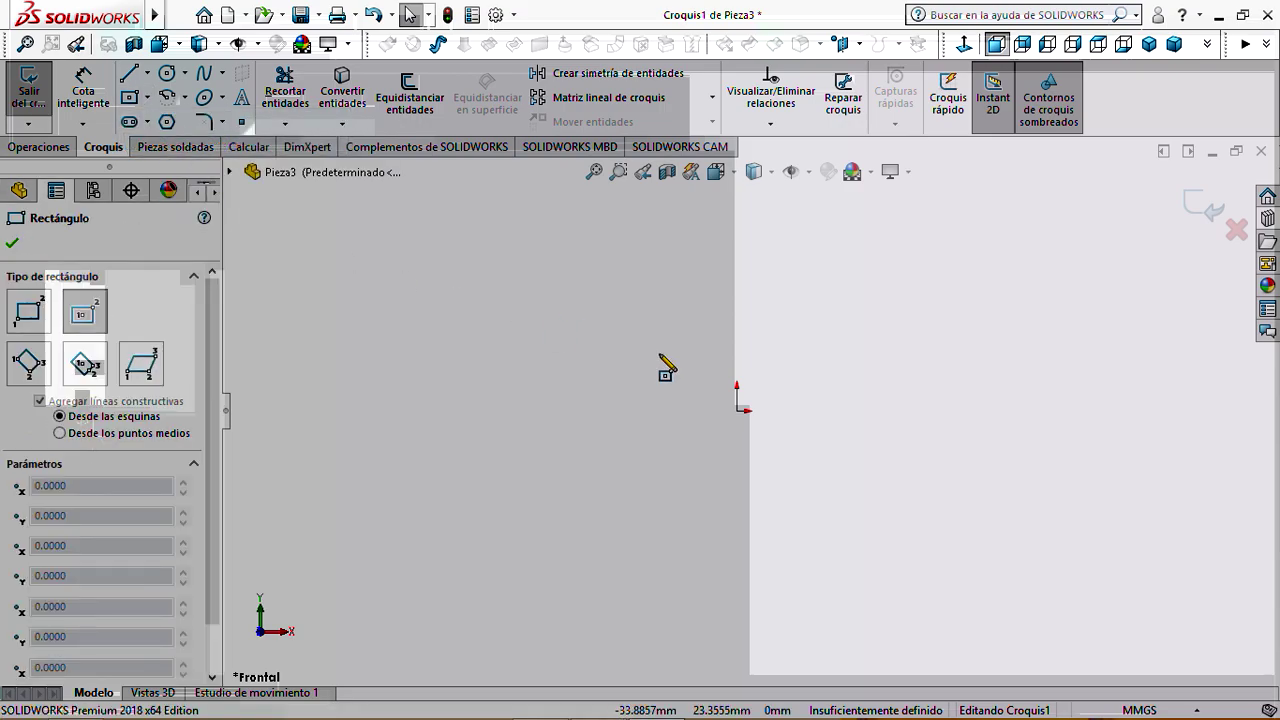
left_click(737, 410)
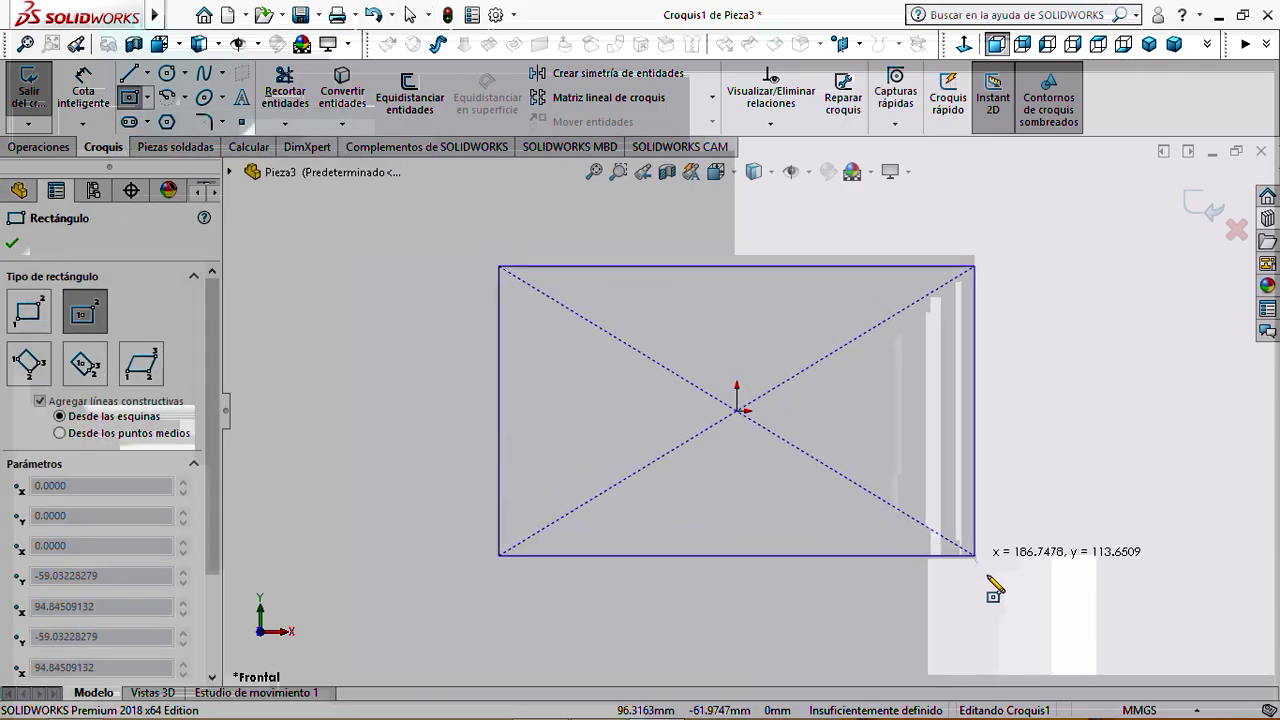
left_click(1002, 629)
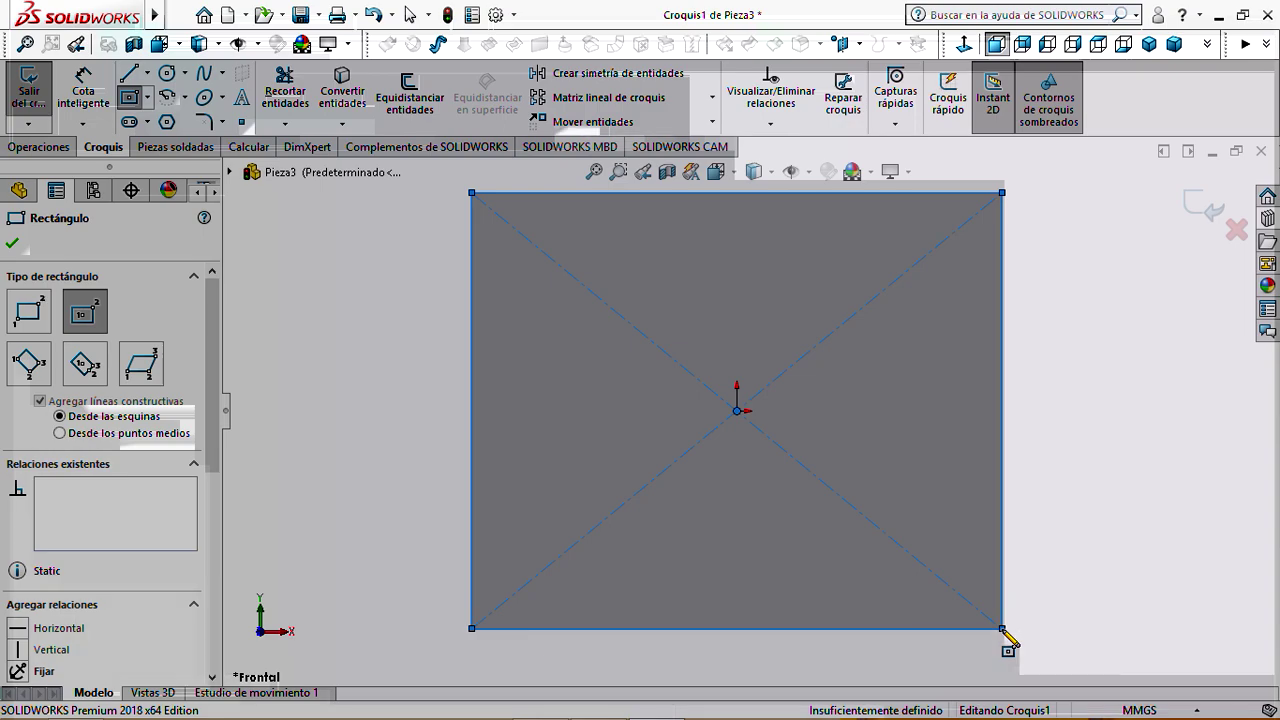
key("Escape")
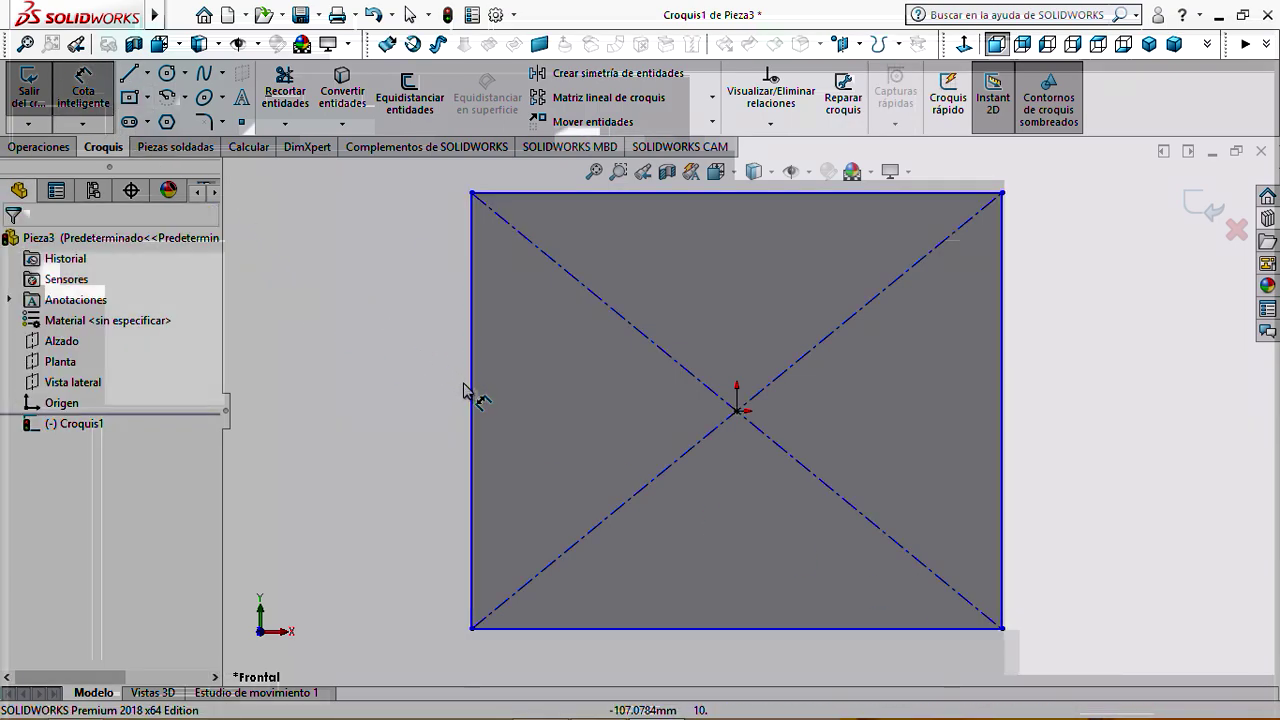
Dimension the rectangle's left vertical side to 150 mm
left_click(472, 395)
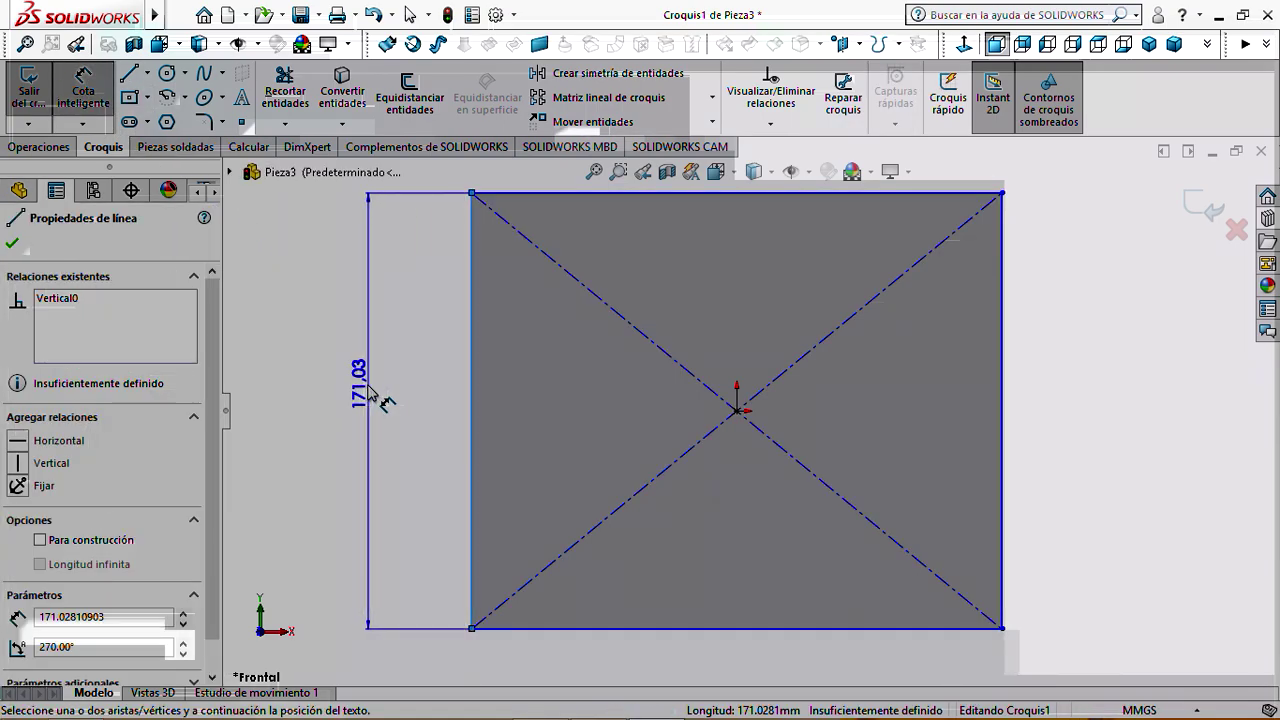
left_click(372, 396)
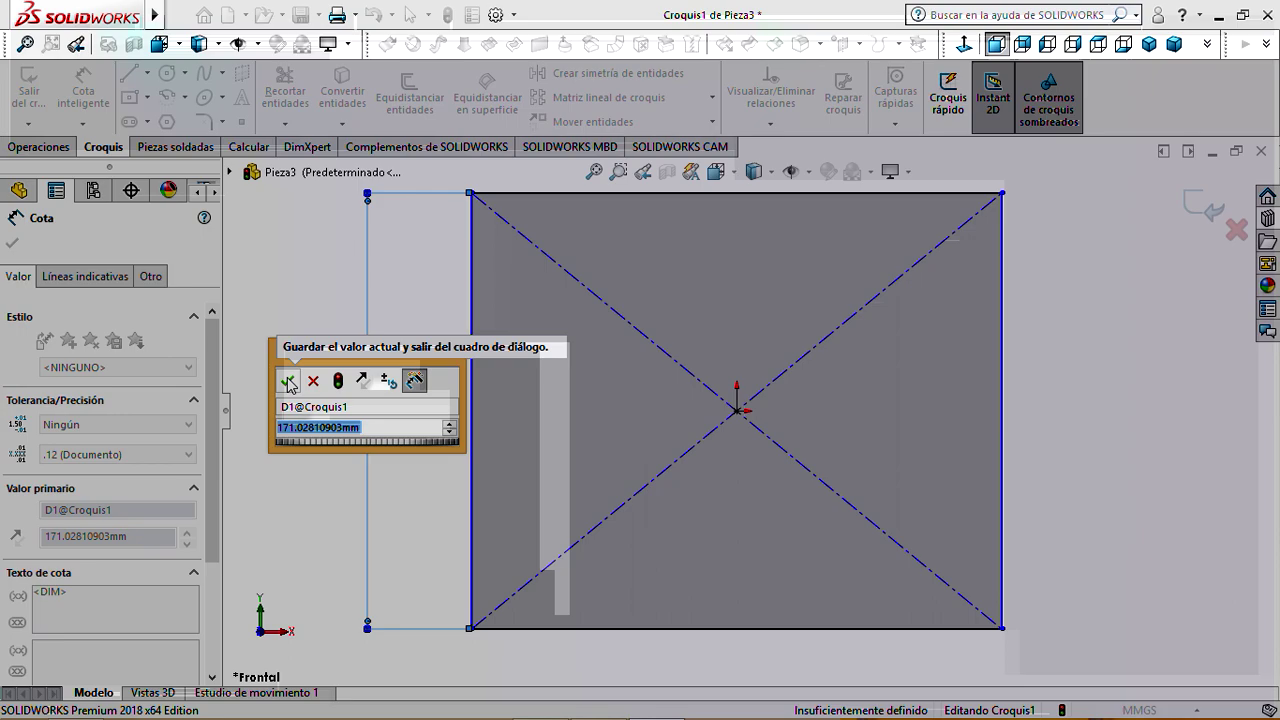
type("150")
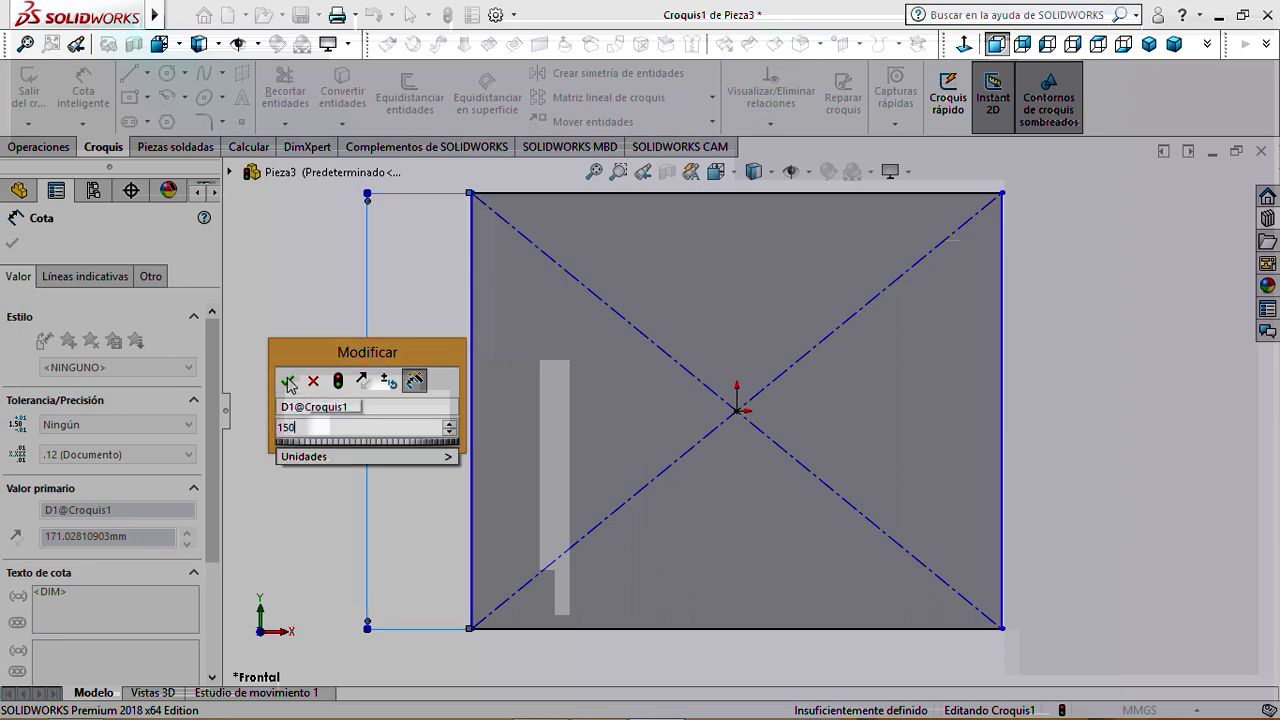
left_click(287, 381)
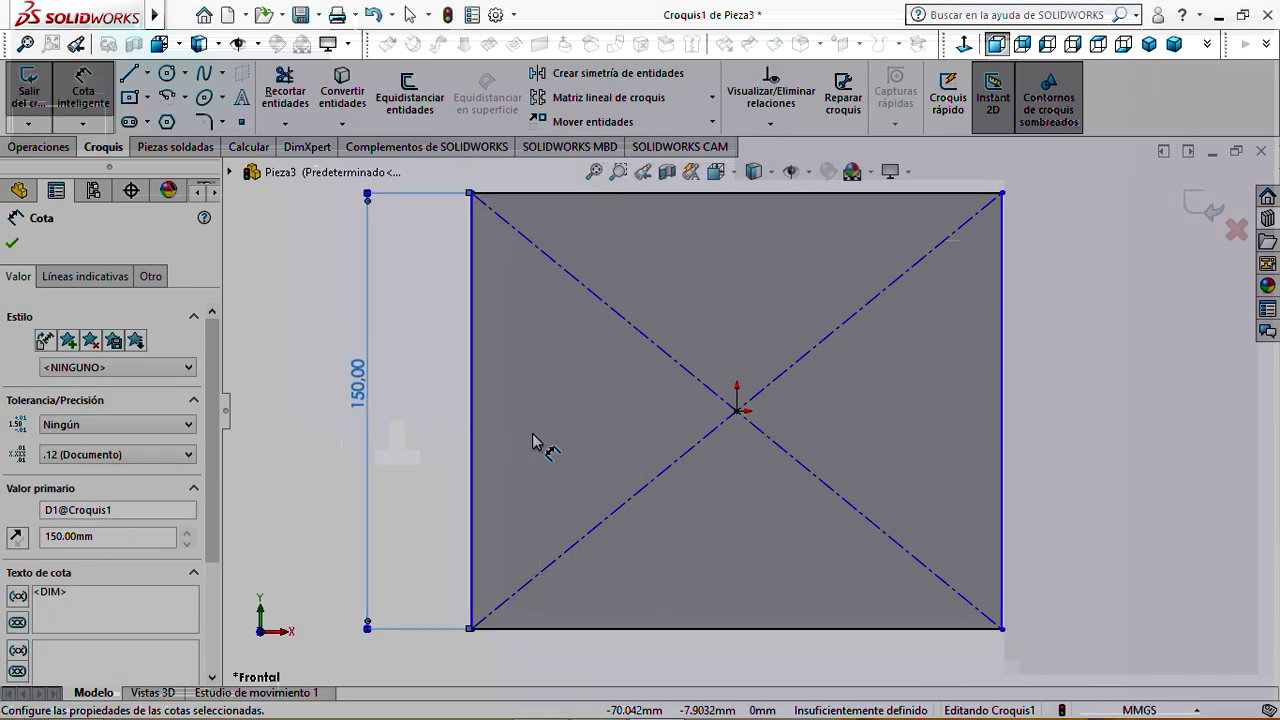
Dimension the rectangle's bottom side to 150 mm
scroll(730, 577, "down", 2)
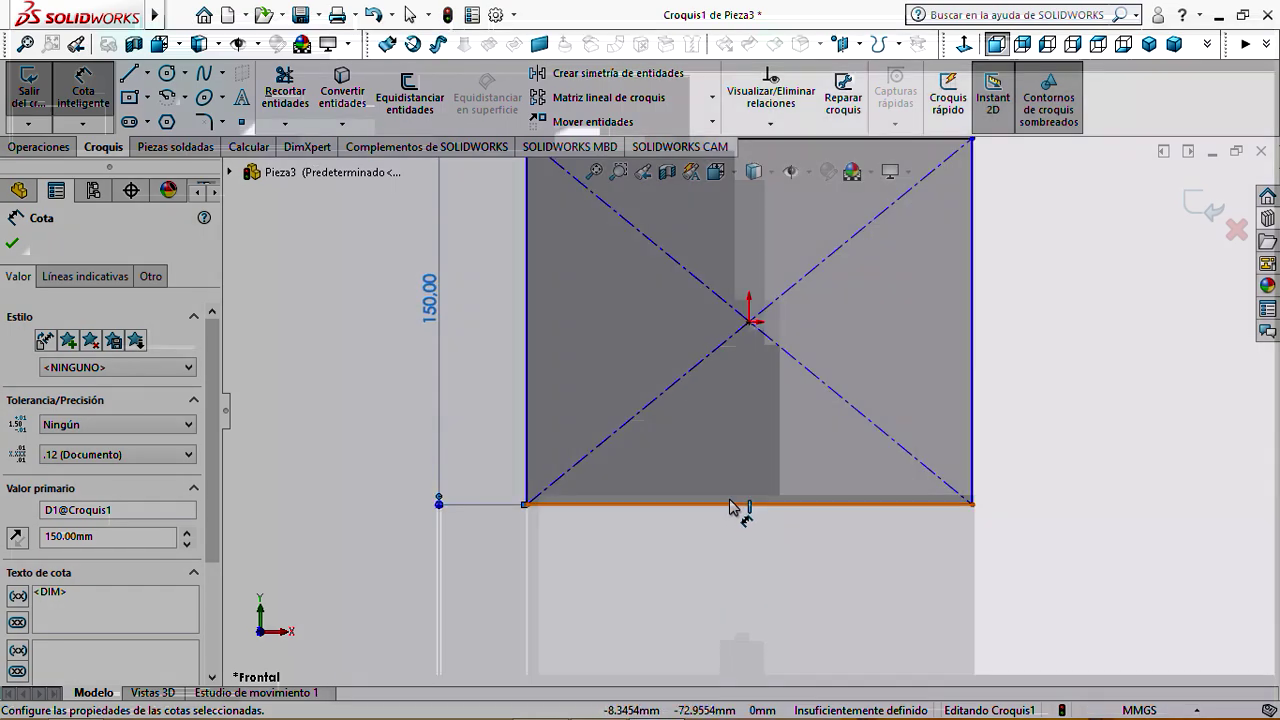
left_click(737, 505)
left_click(737, 580)
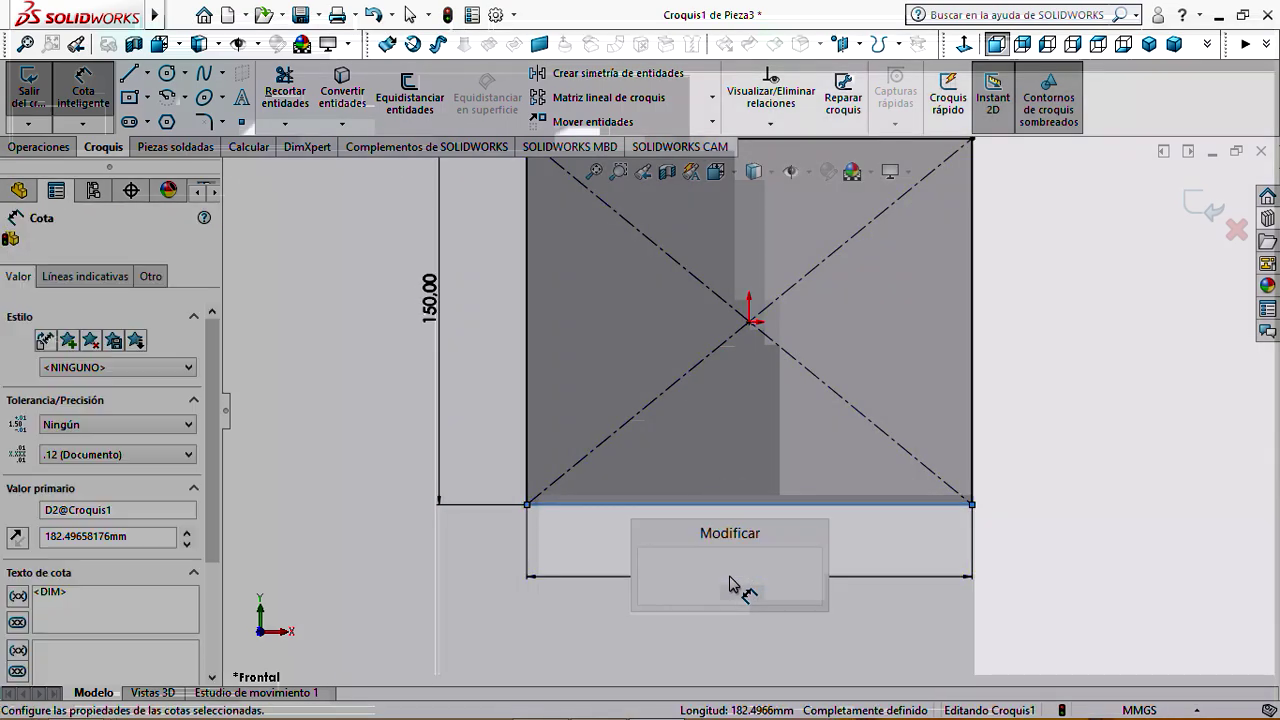
type("150")
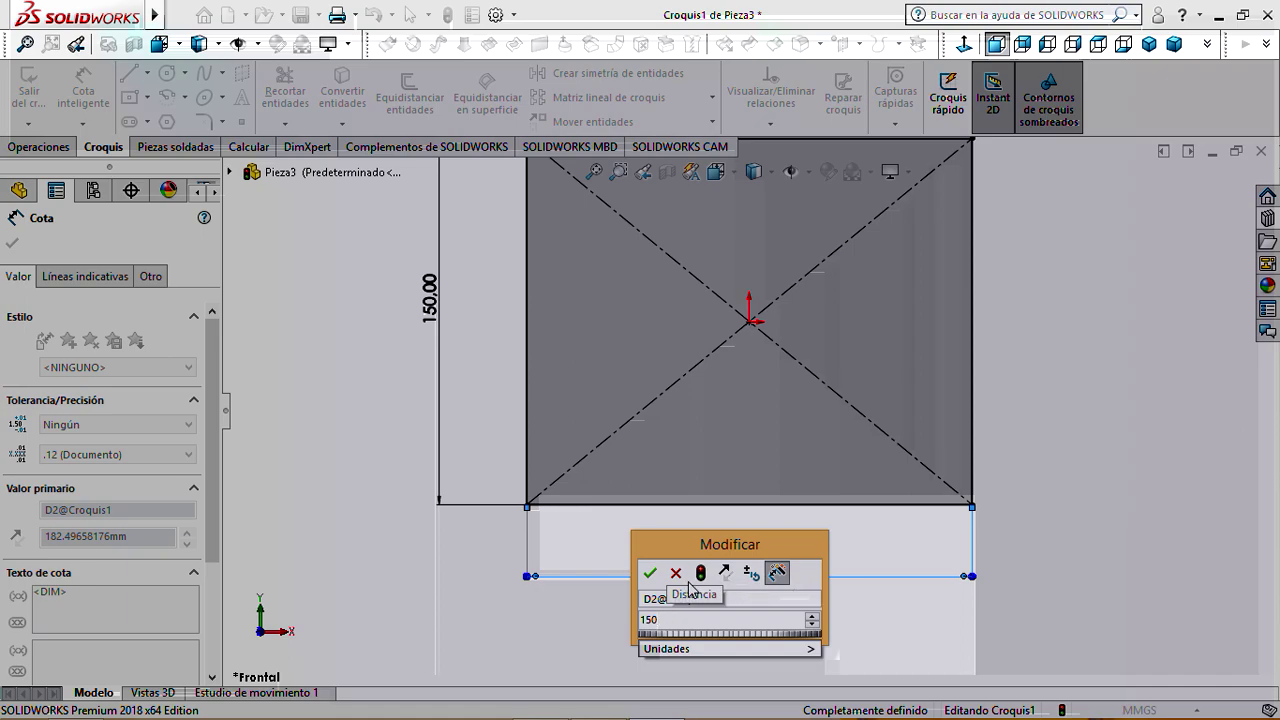
left_click(651, 573)
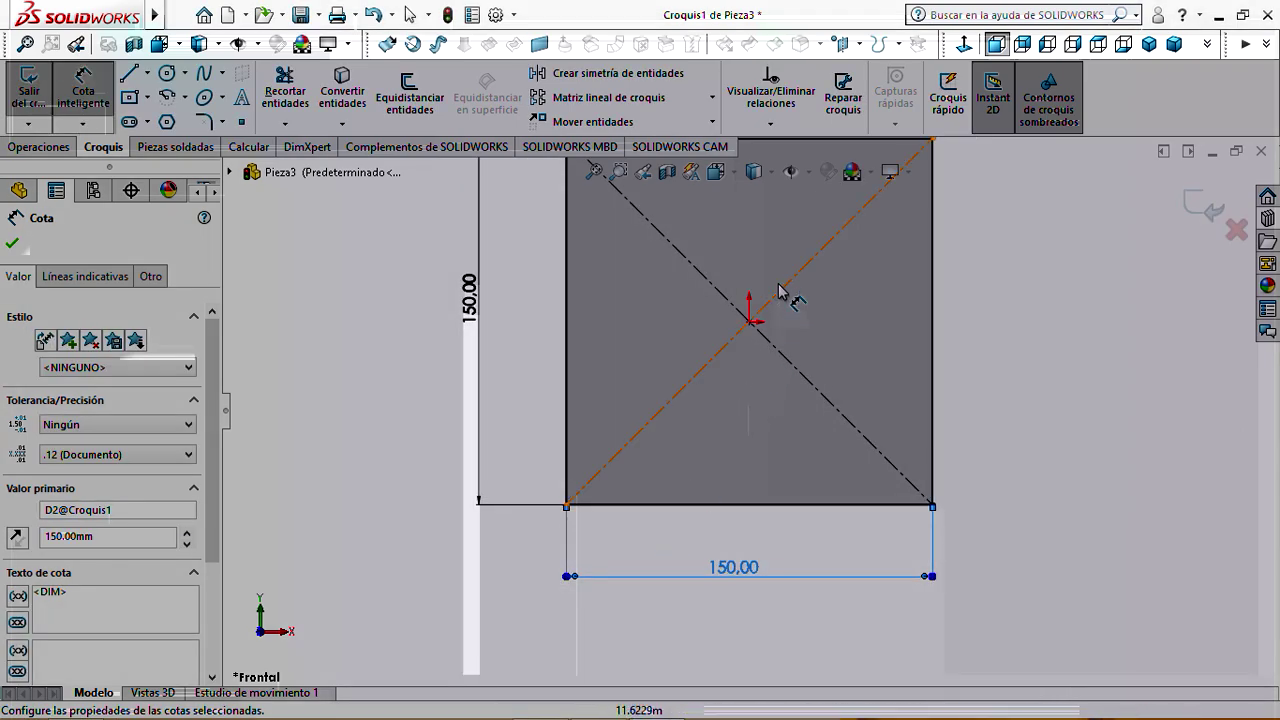
Draw a circle of about 6.9 mm radius centered on the origin inside the square
scroll(765, 360, "down", 3)
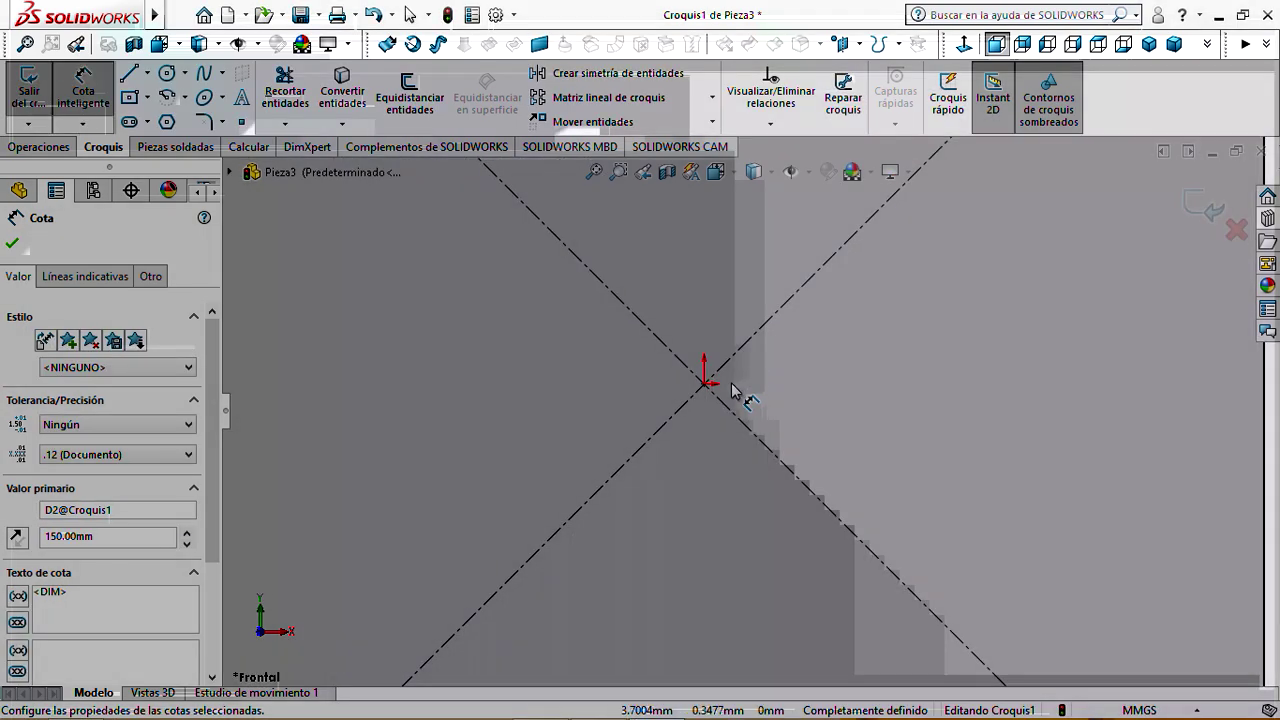
scroll(733, 388, "up", 3)
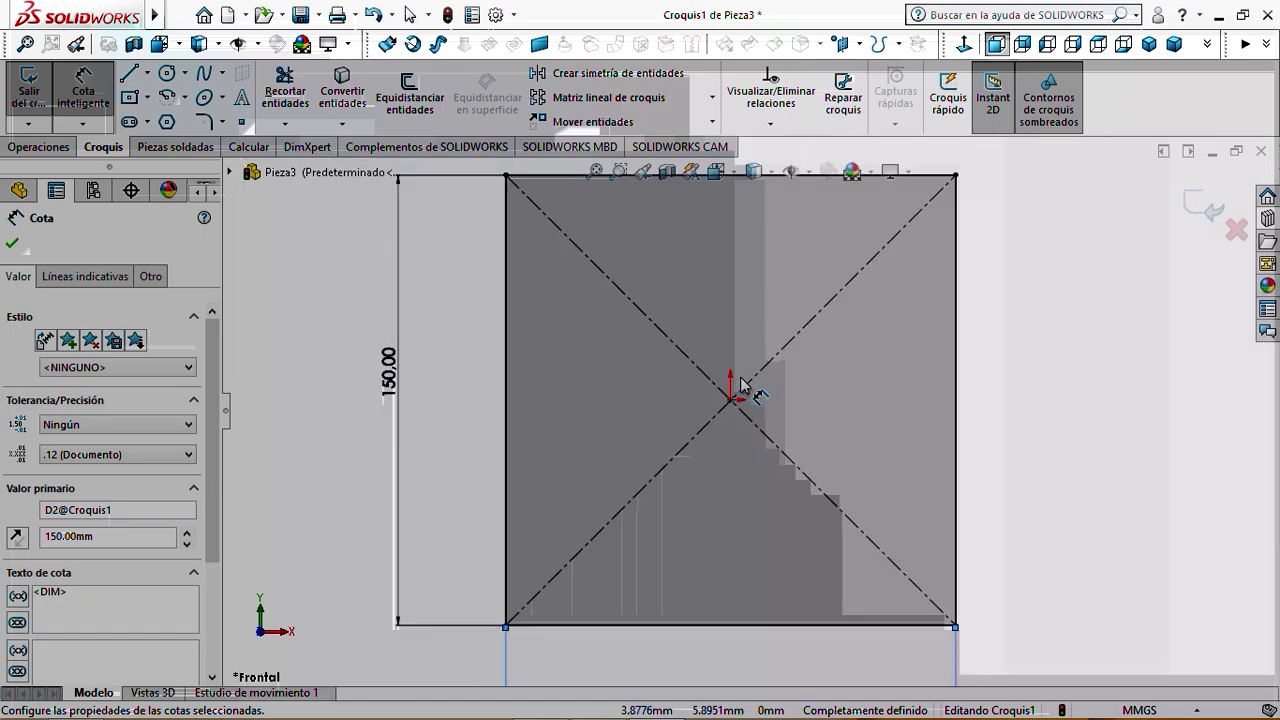
scroll(740, 385, "up", 2)
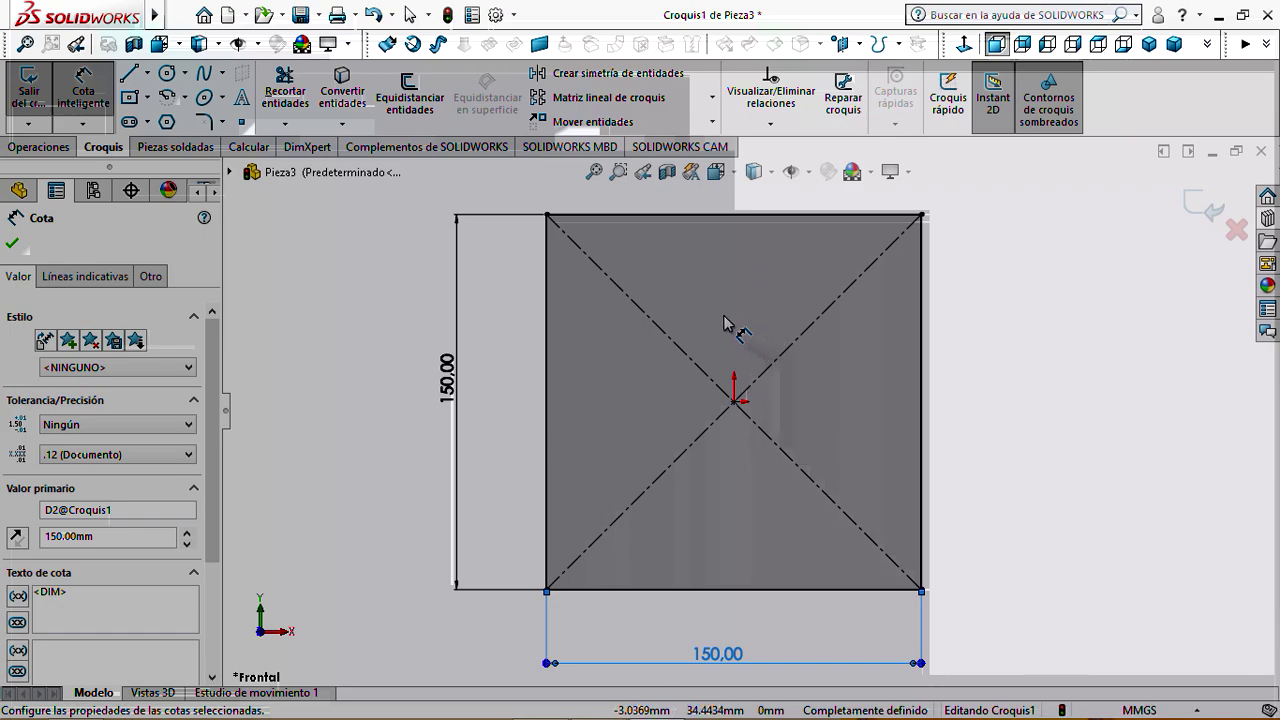
left_click(167, 73)
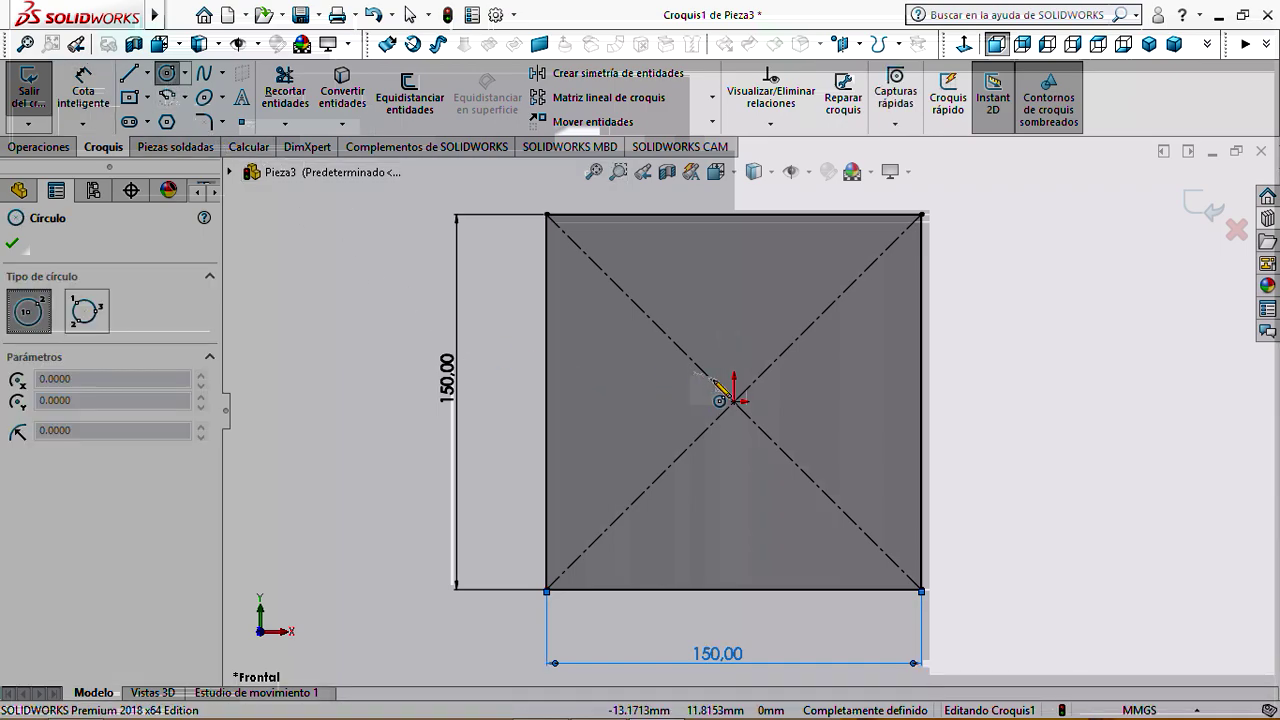
scroll(782, 430, "down", 5)
left_click(781, 450)
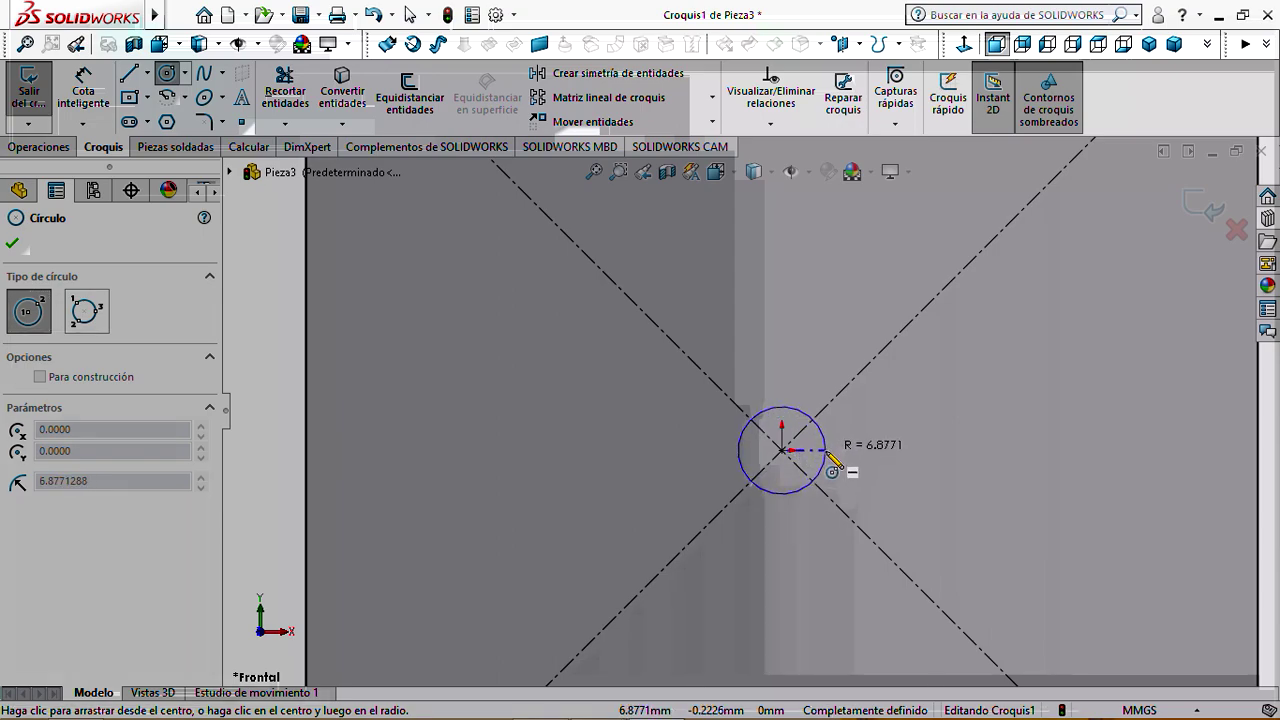
left_click(826, 451)
key("Escape")
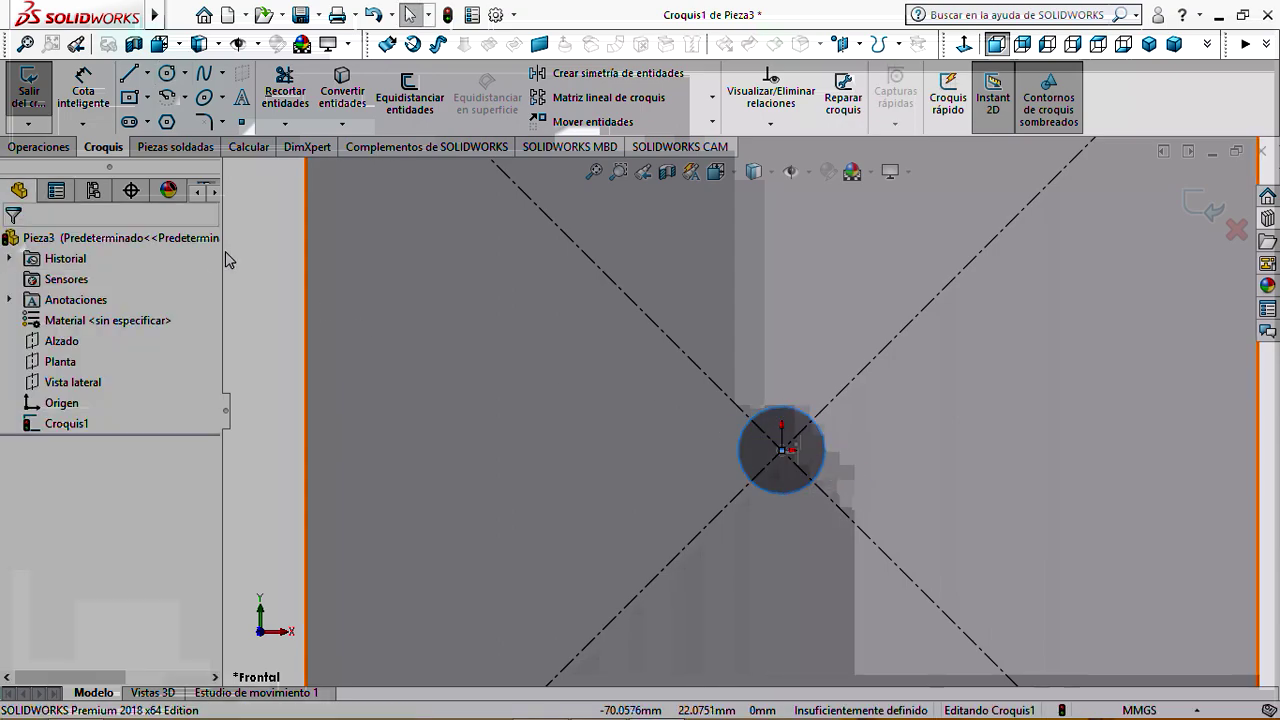
Dimension the central circle's diameter to 10 mm
left_click(83, 92)
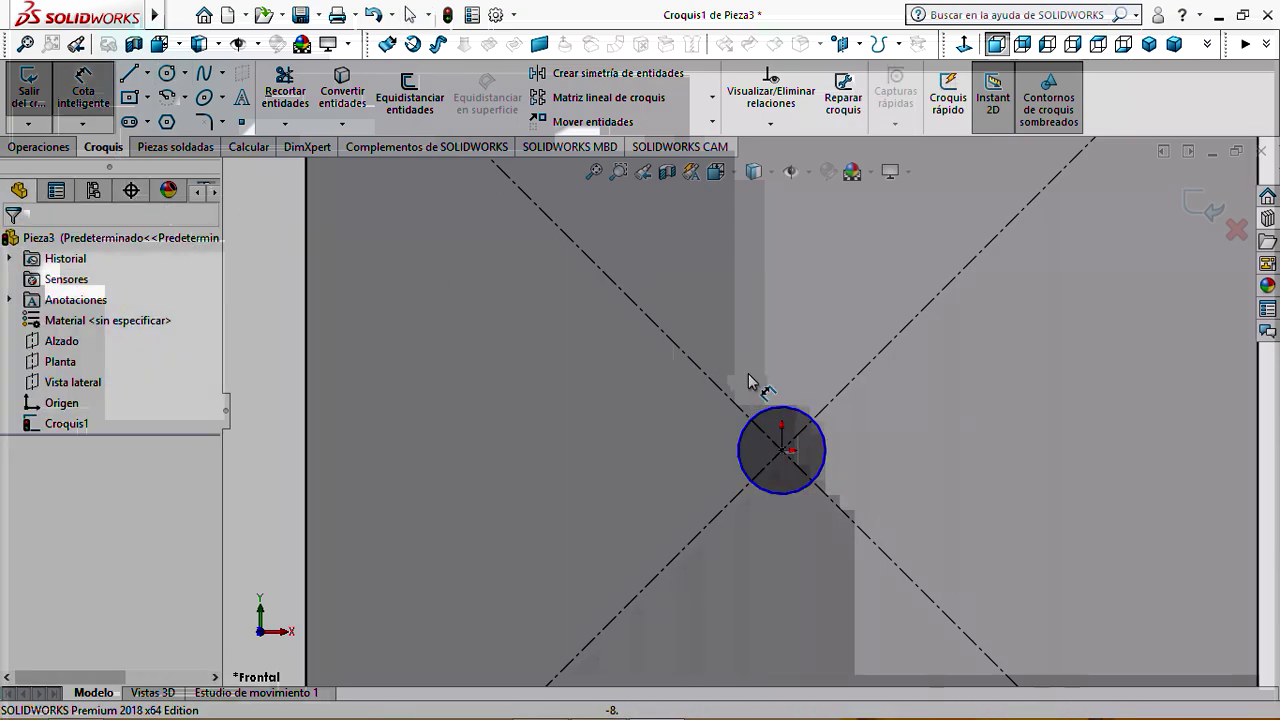
left_click(826, 446)
left_click(900, 463)
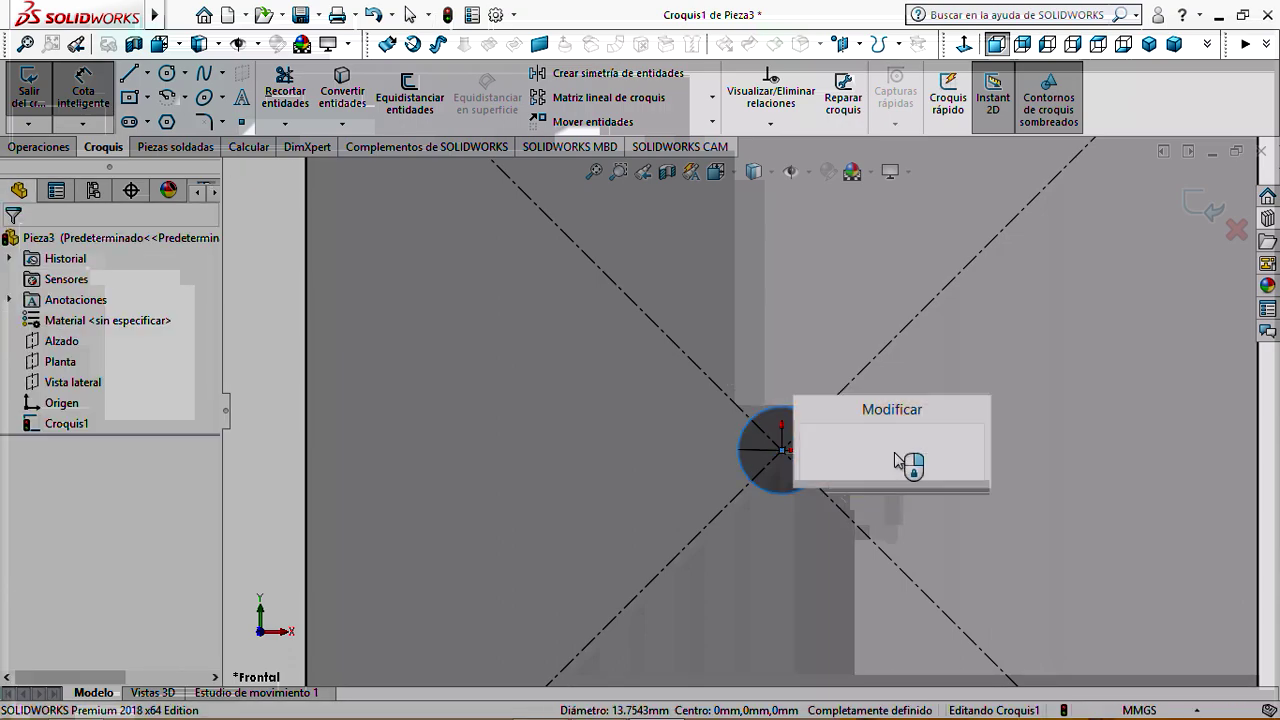
type("10")
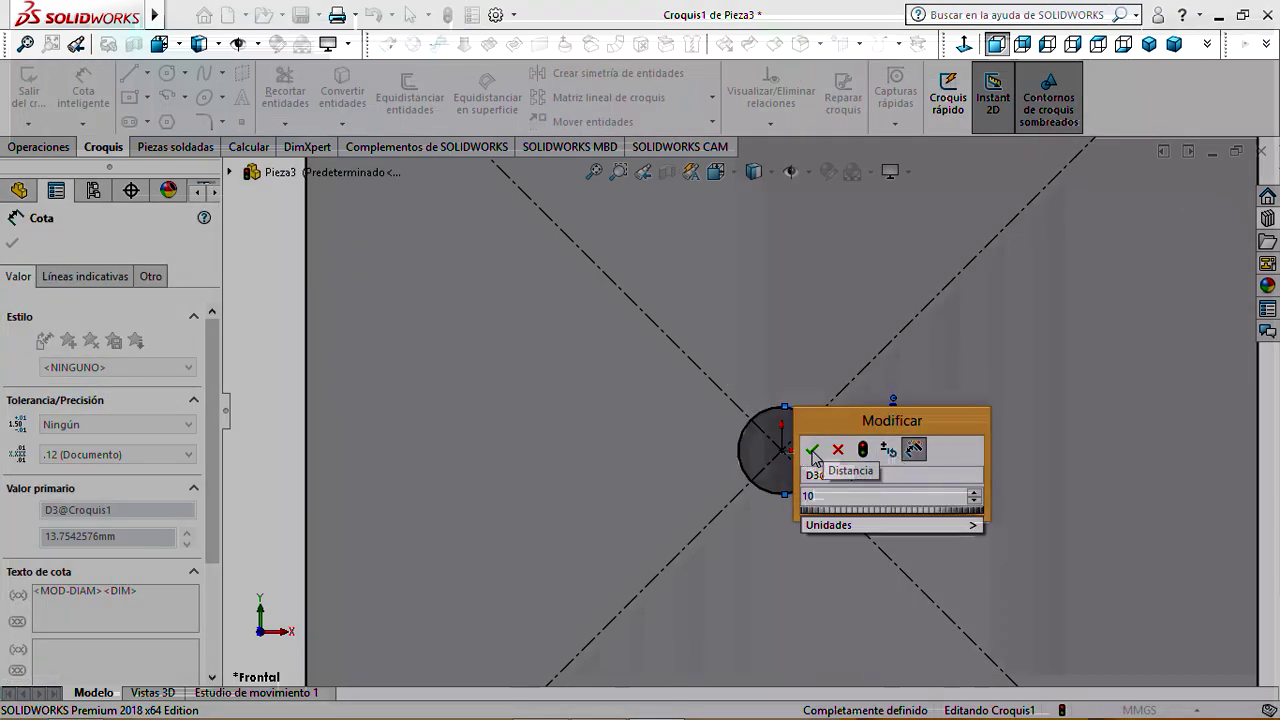
left_click(812, 452)
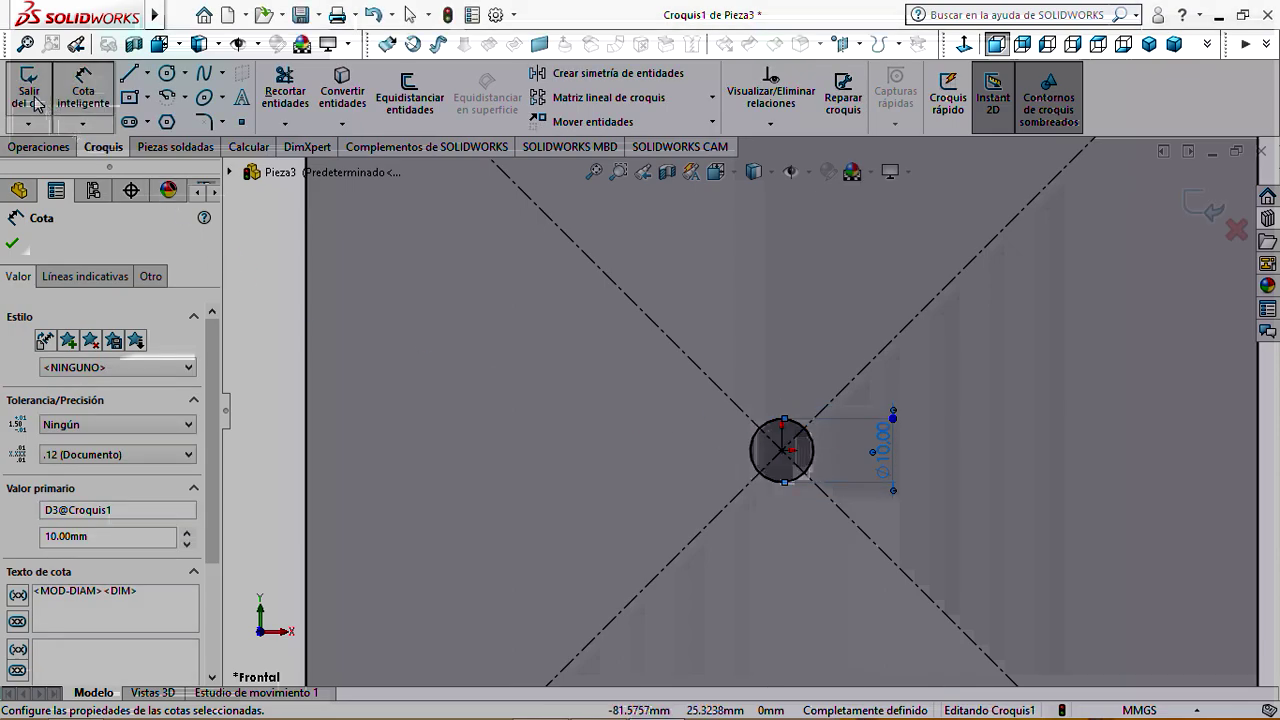
Exit the sketch and extrude the square with its central hole to a depth of 10 mm
left_click(33, 98)
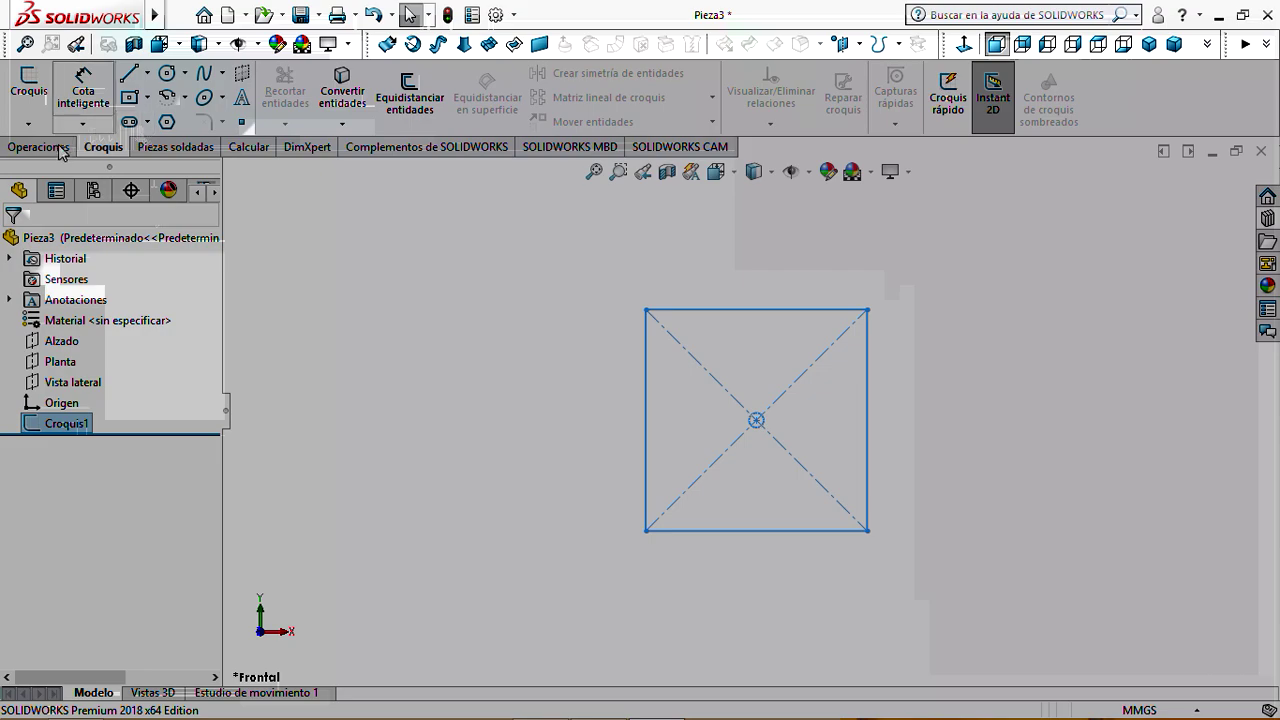
left_click(38, 147)
left_click(42, 97)
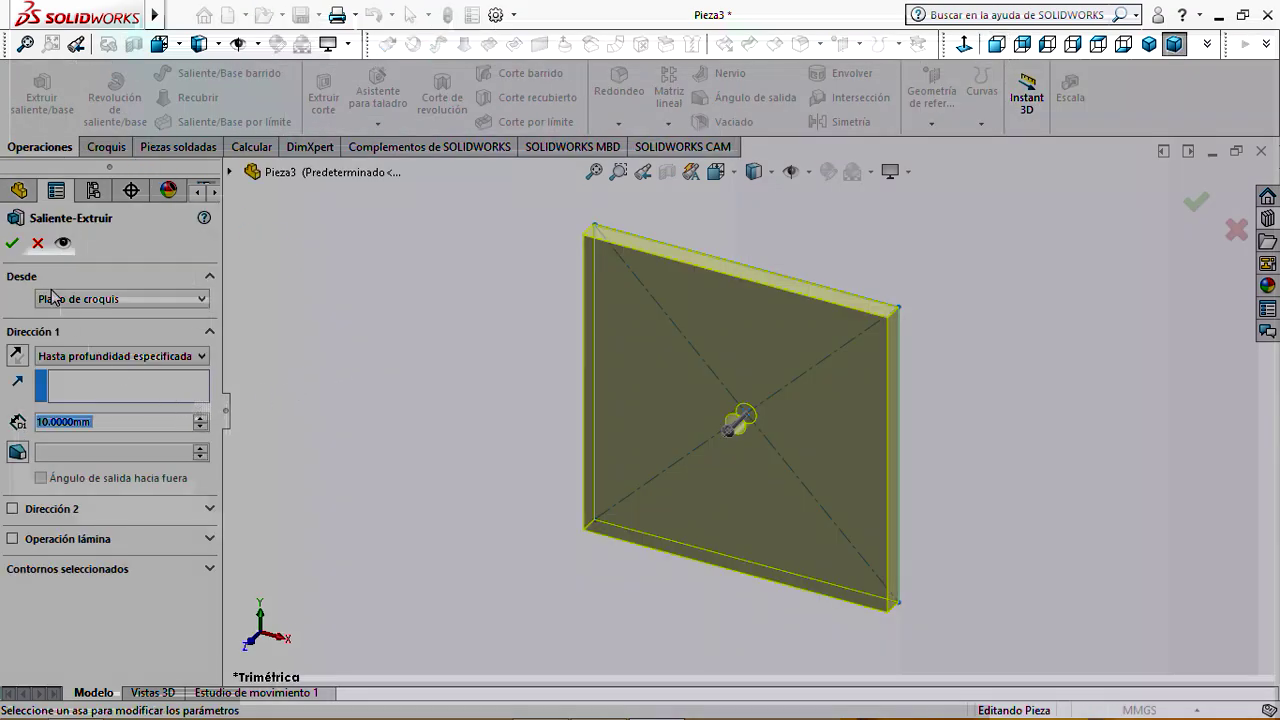
left_click(9, 245)
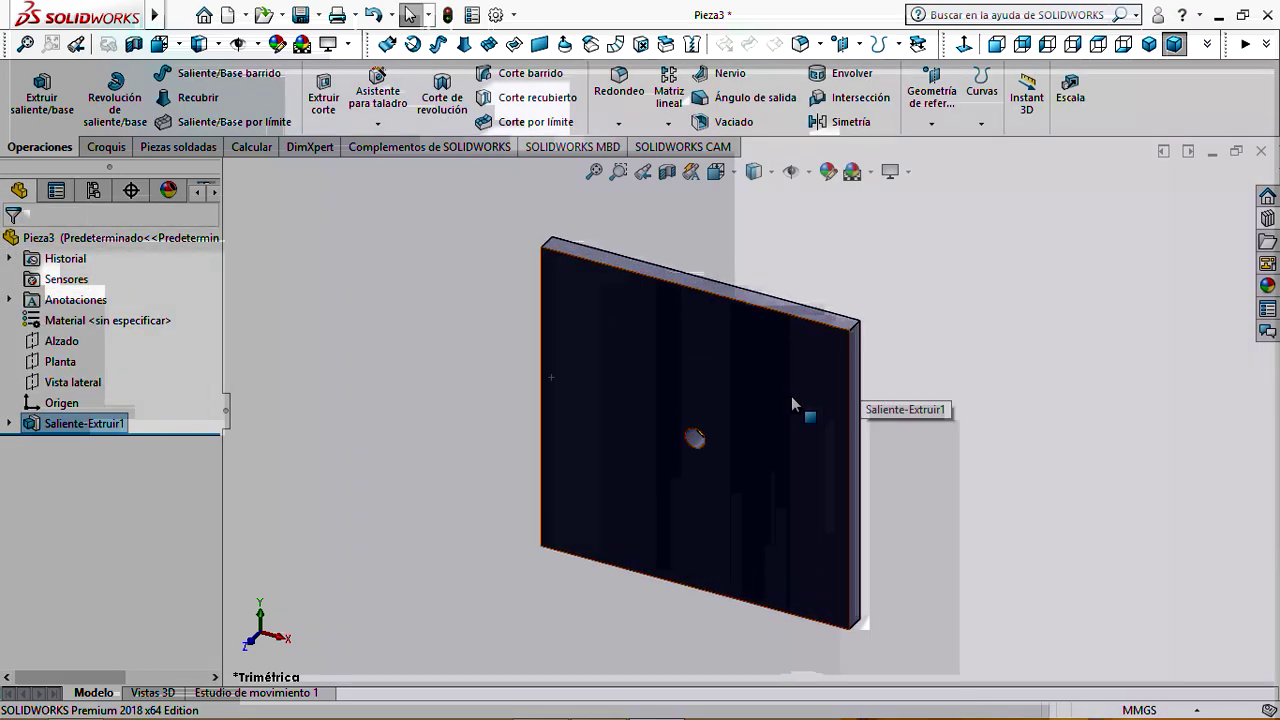
Switch to the browser to check the radial cam and follower reference images, and return to the part in SOLIDWORKS
scroll(791, 396, "down", 2)
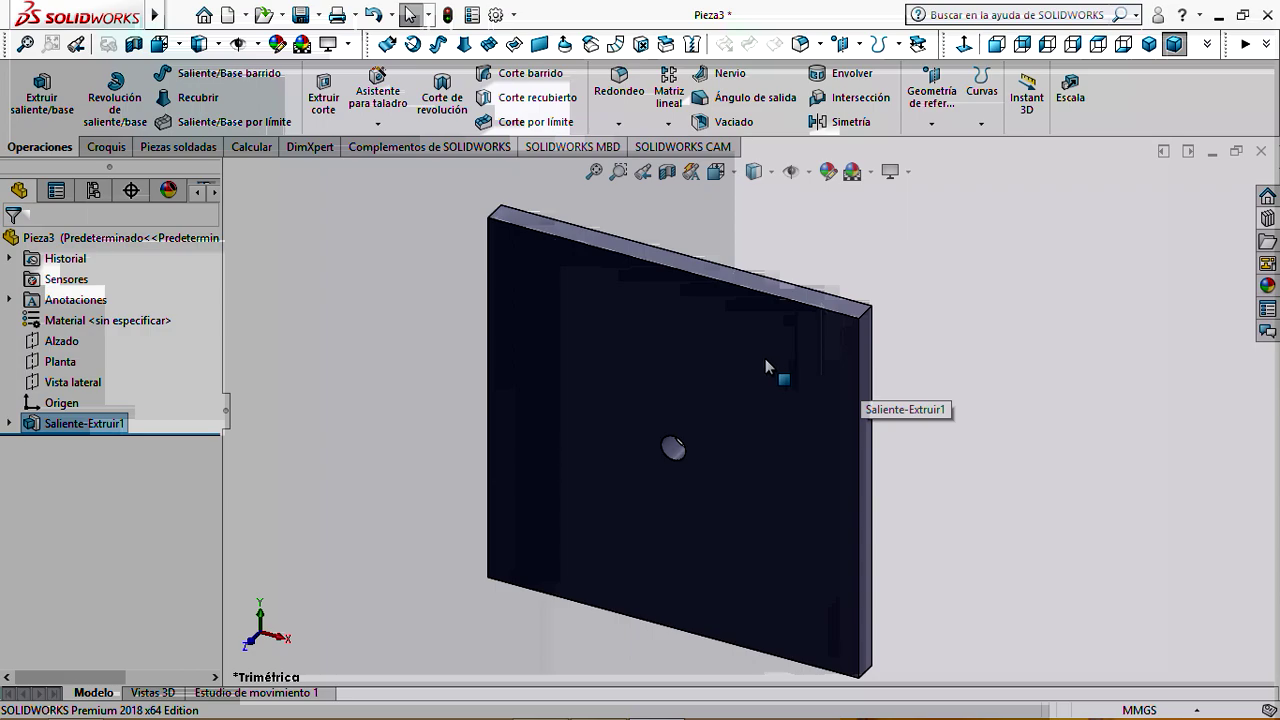
left_click(540, 700)
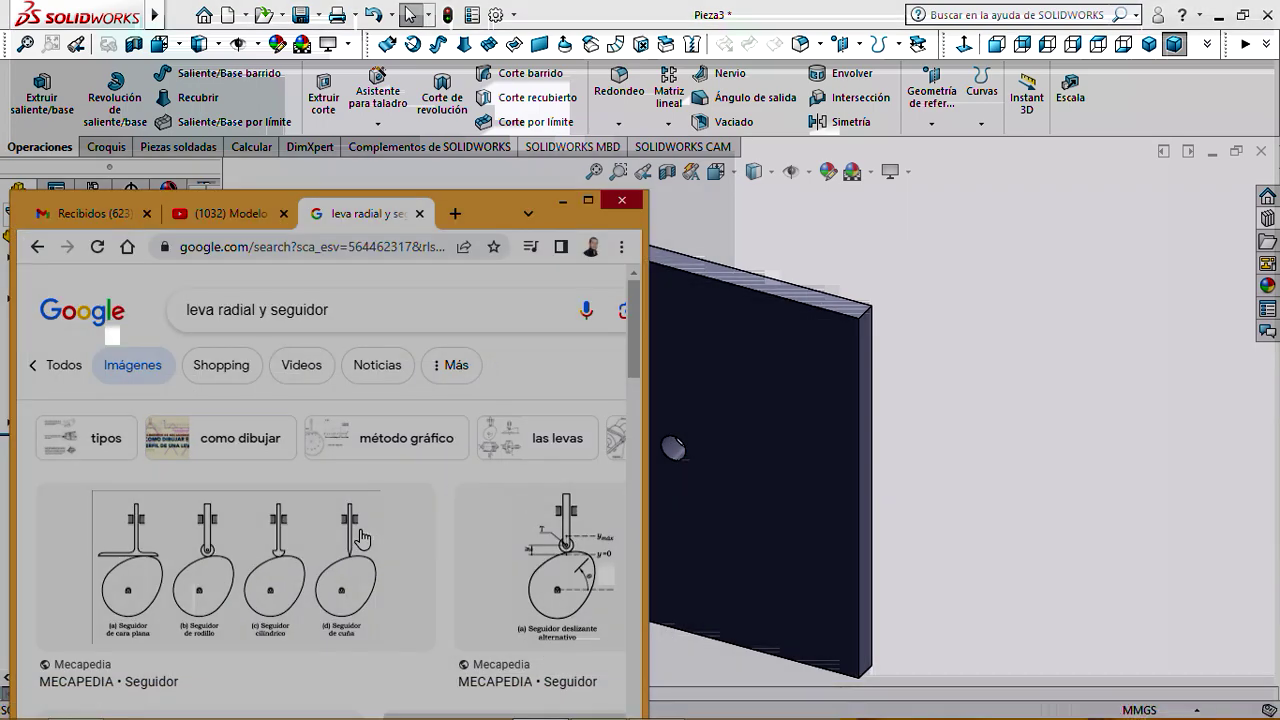
left_click(563, 201)
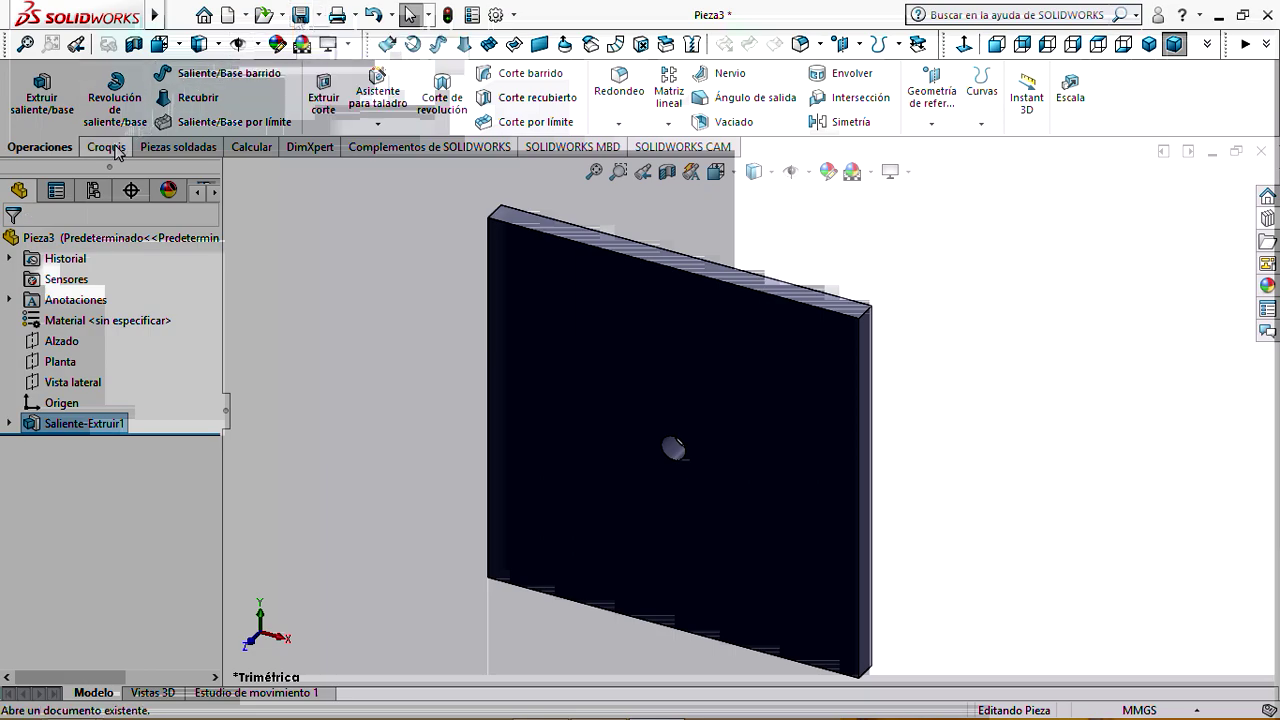
Start a sketch on the plate's front face and draw a full-width corner rectangle along its top edge, about 10.7 mm high
left_click(106, 147)
left_click(29, 88)
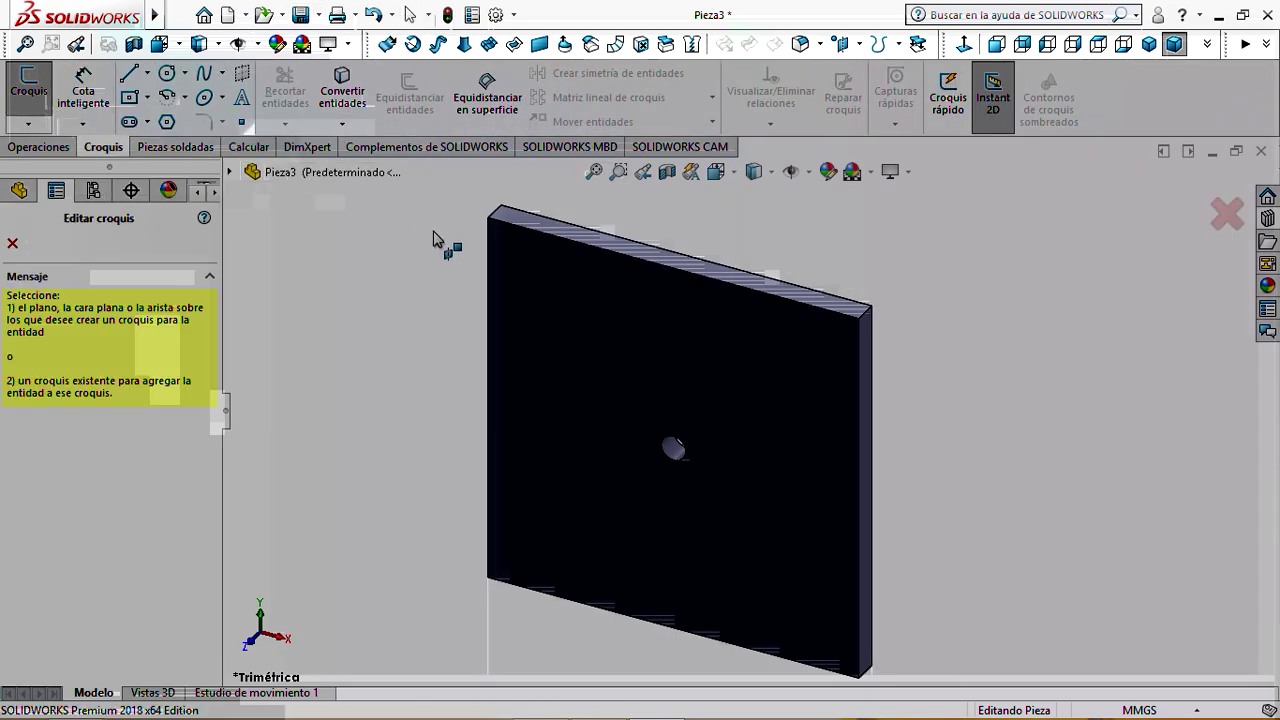
left_click(626, 271)
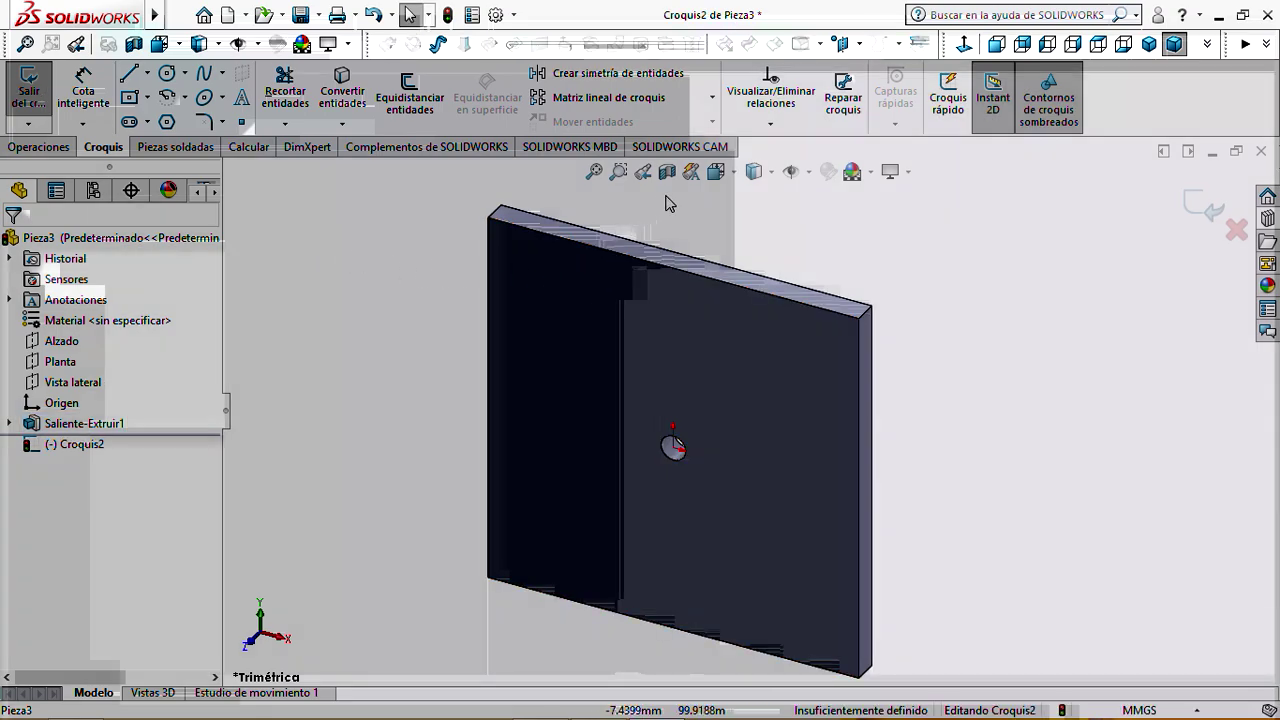
left_click(754, 171)
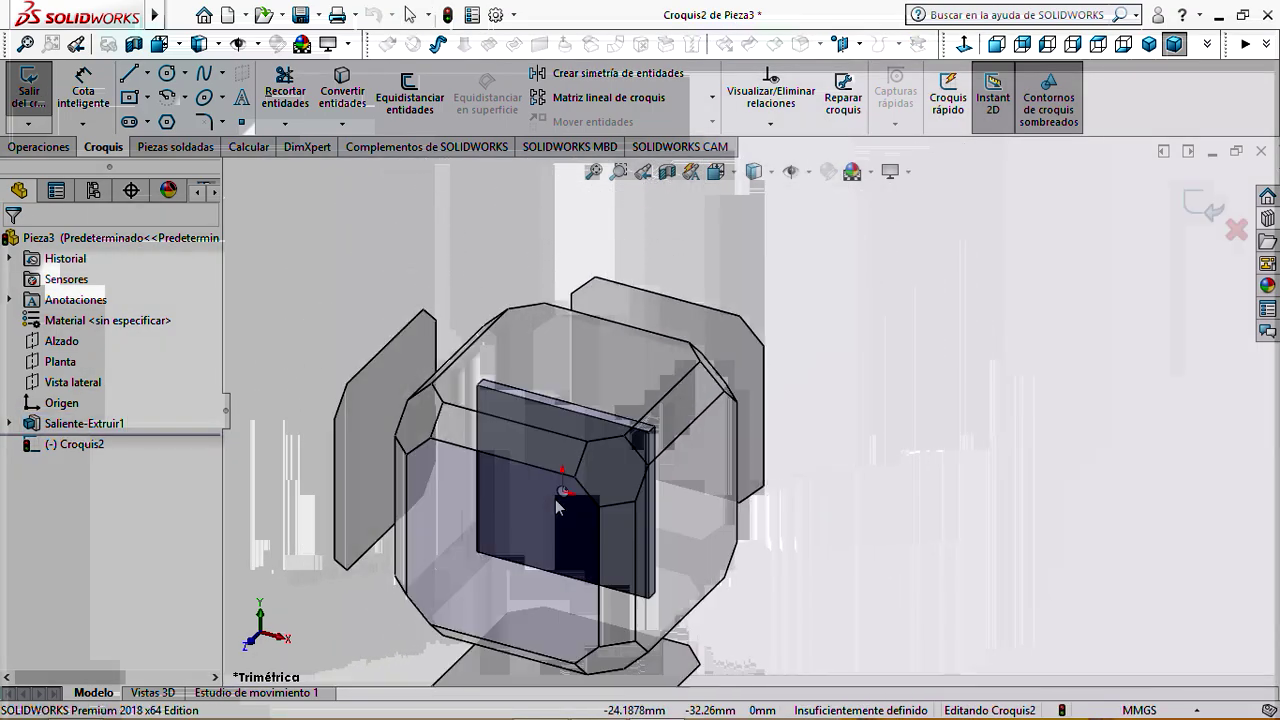
left_click(557, 505)
left_click(147, 98)
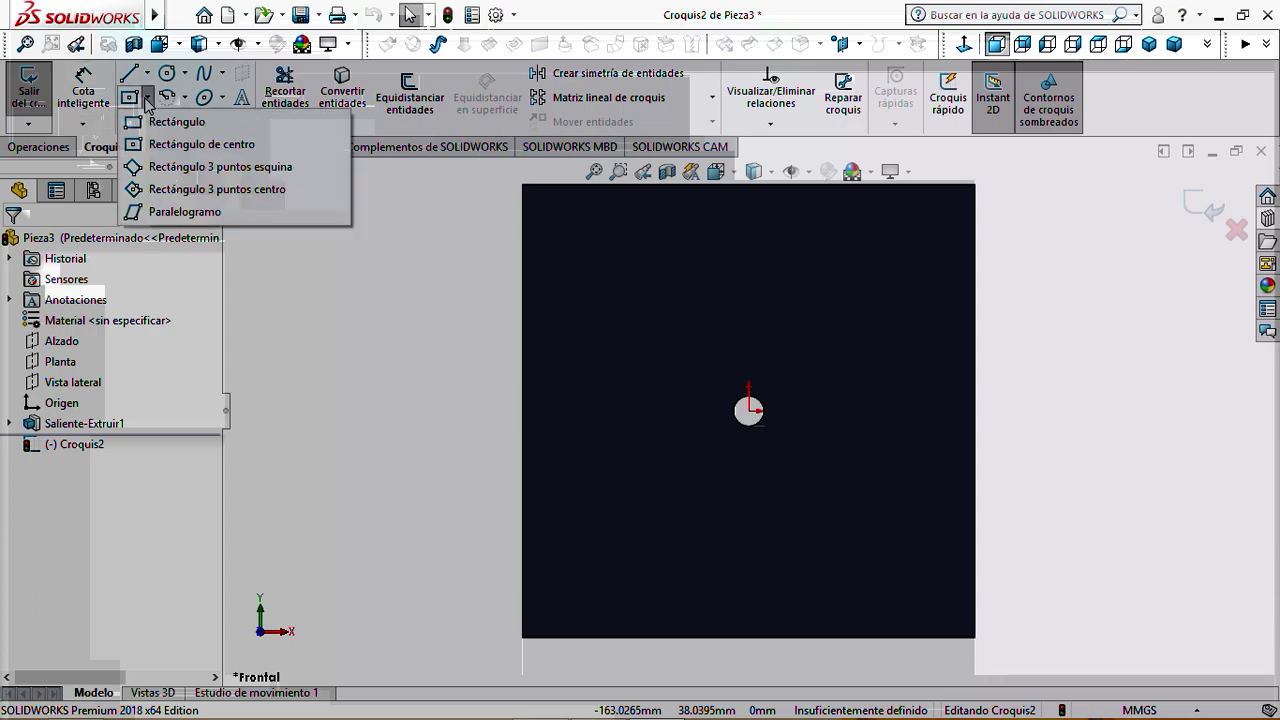
left_click(185, 120)
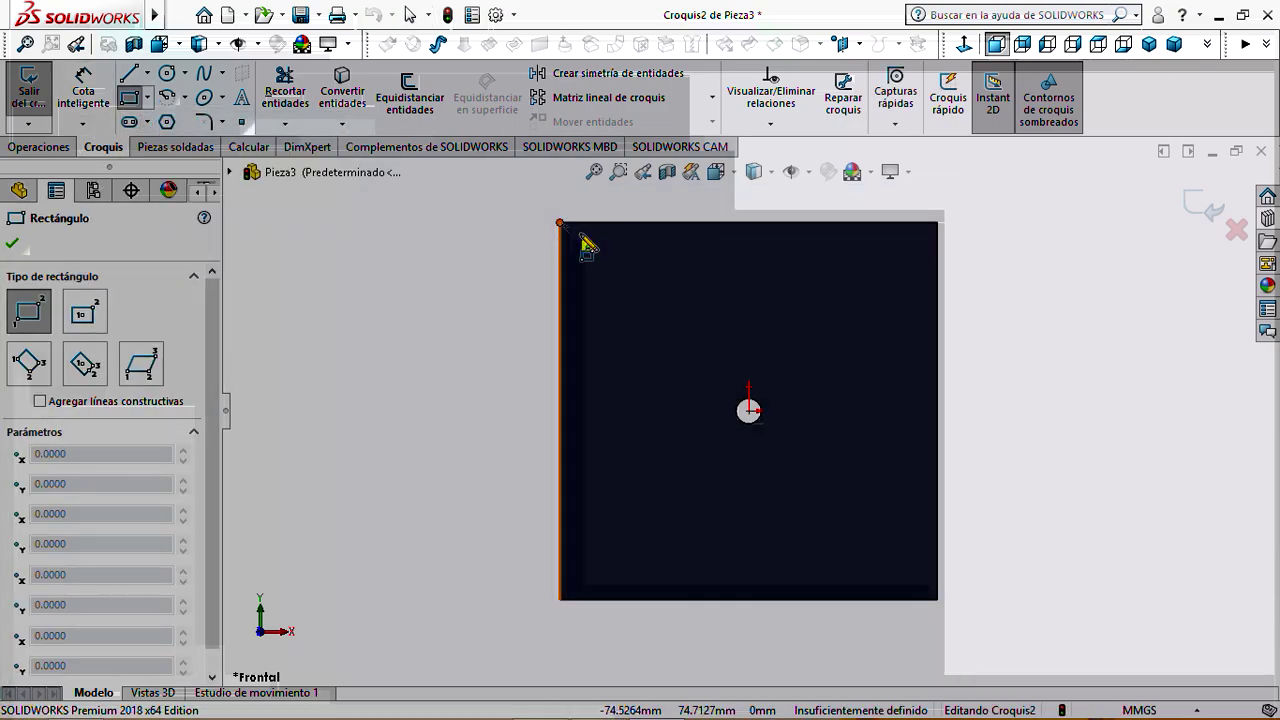
left_click_drag(580, 236, 938, 250)
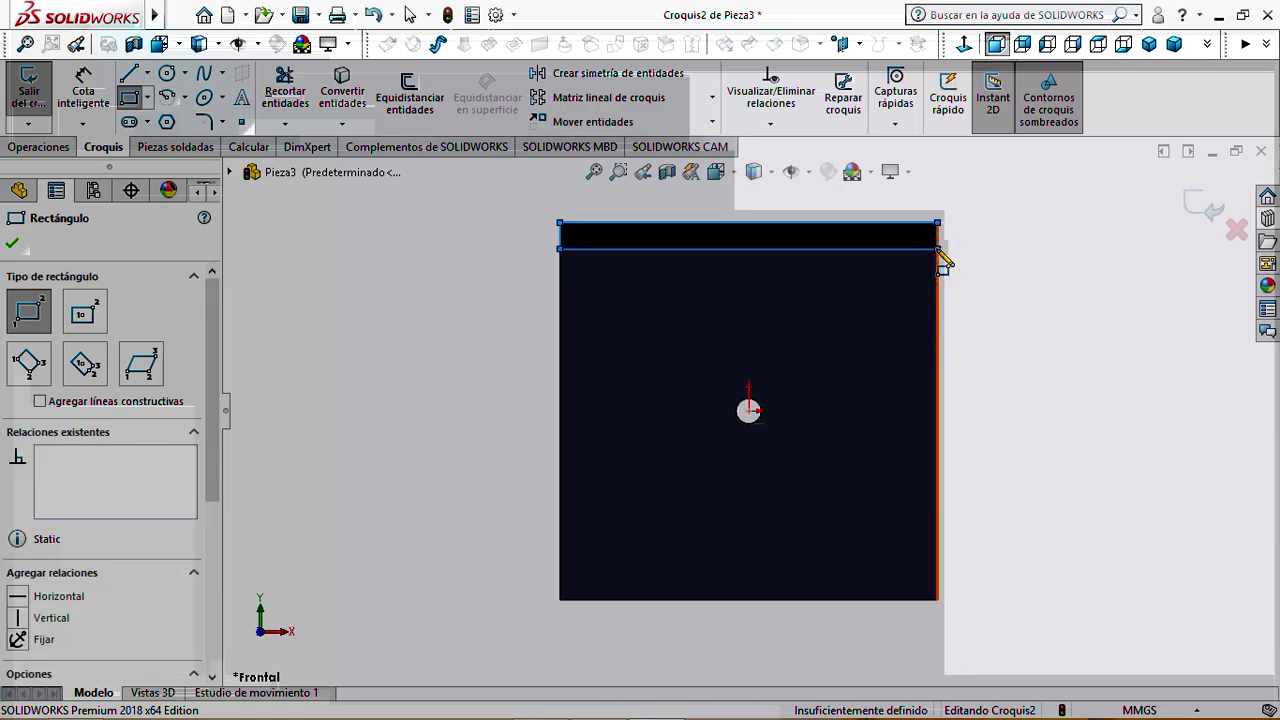
key("Escape")
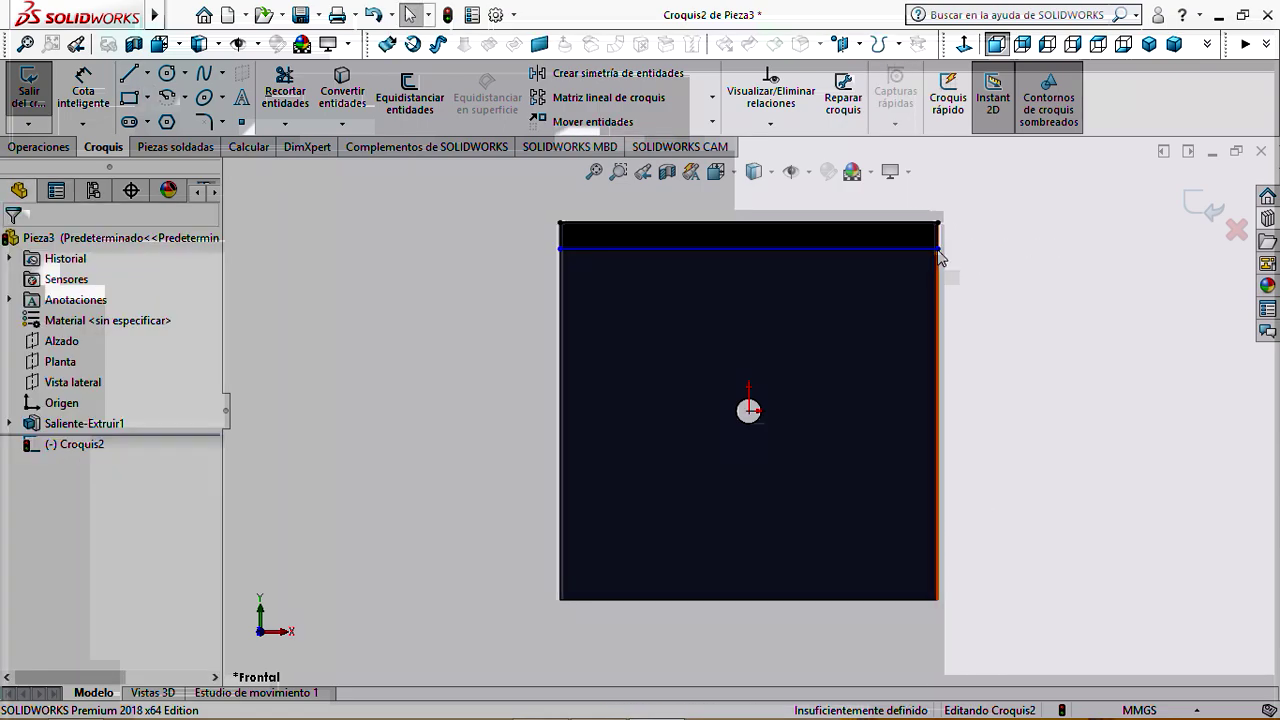
Dimension the height of the rectangle along the plate's top edge to 10 mm
left_click(85, 77)
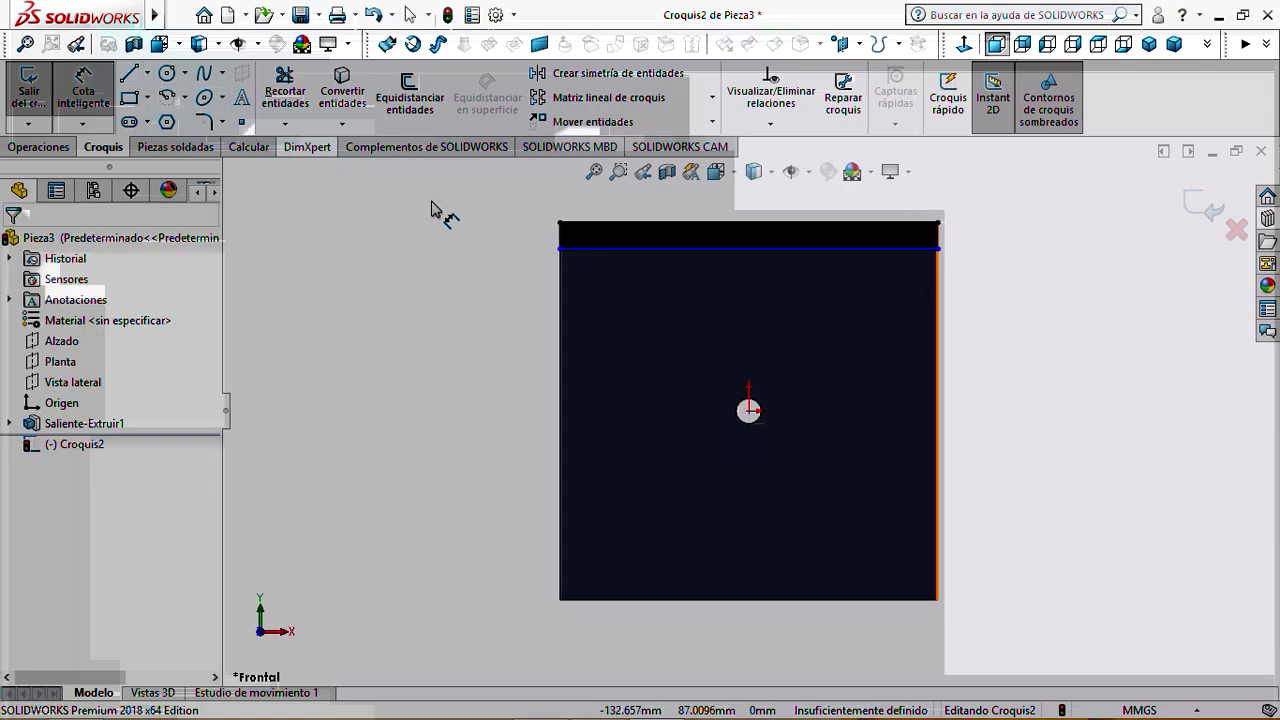
left_click(558, 240)
left_click(520, 245)
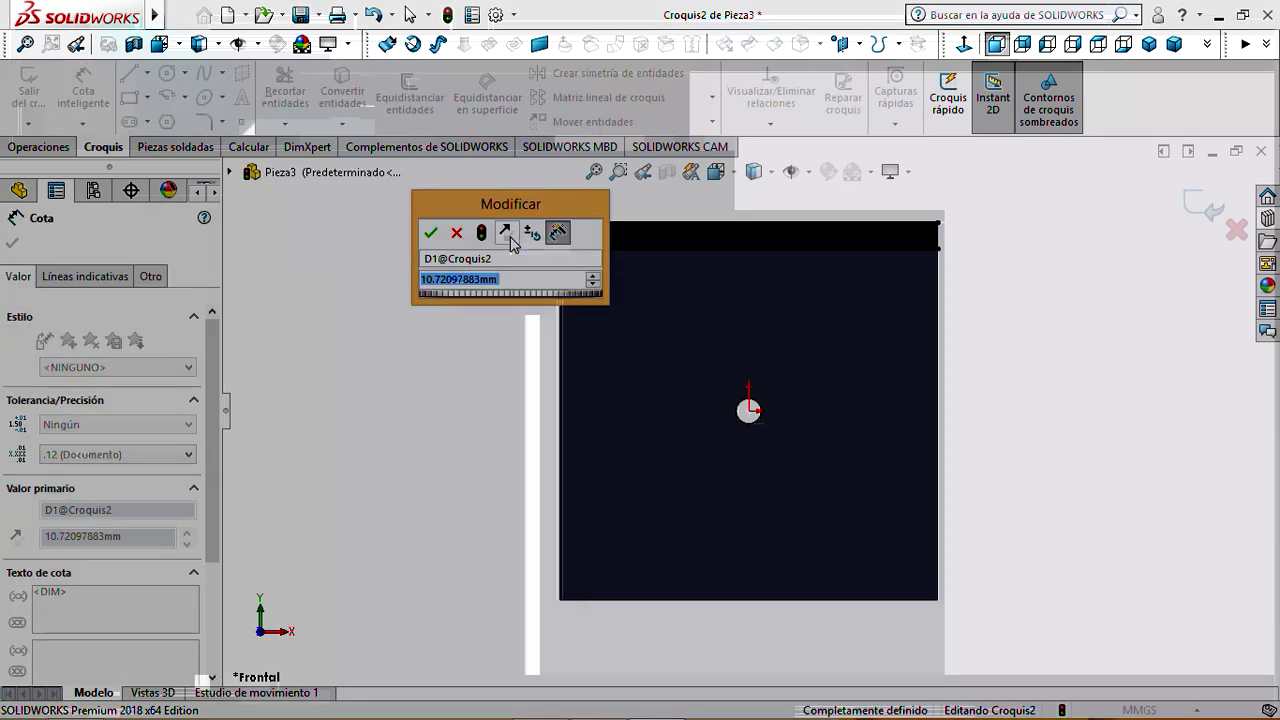
type("10")
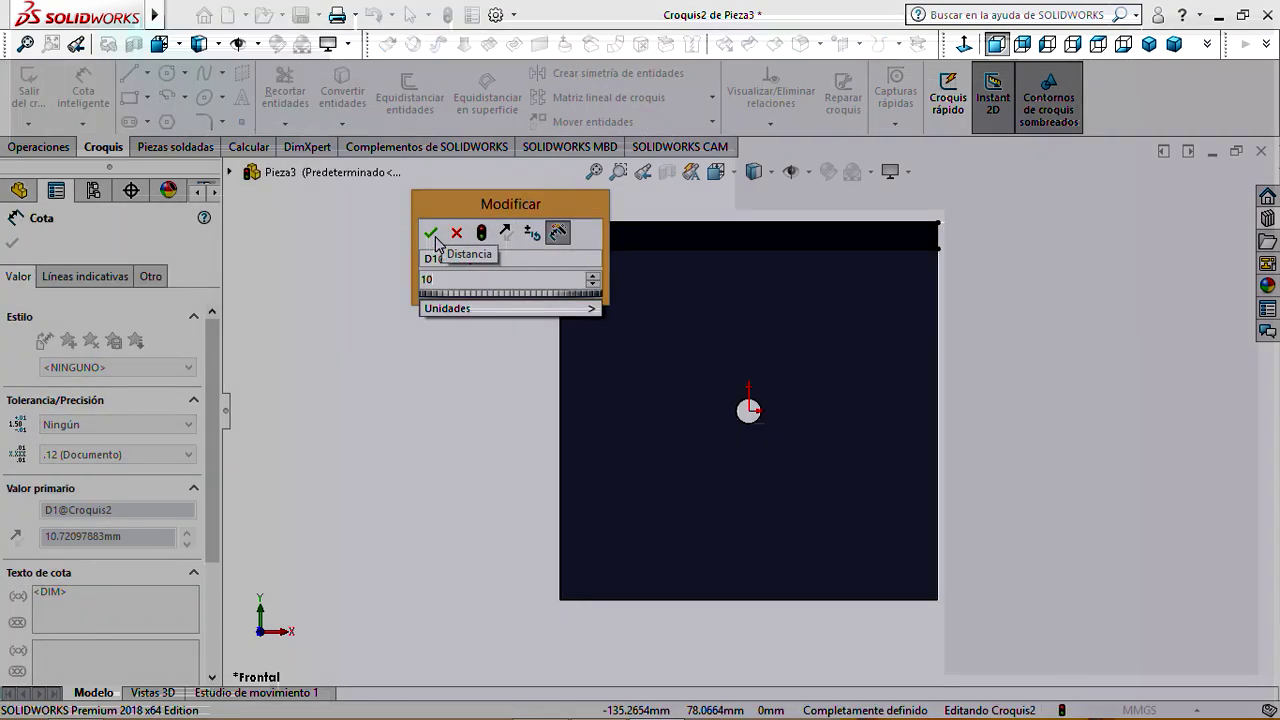
left_click(431, 236)
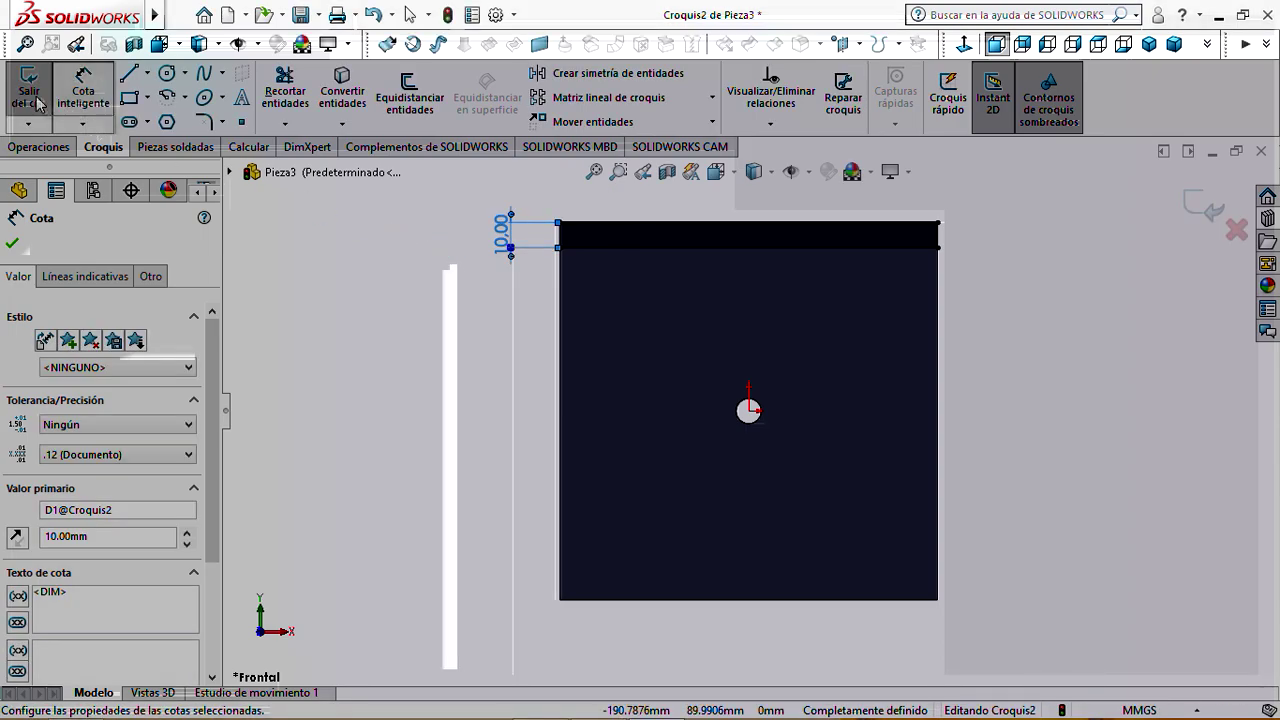
Extrude the top strip 10 mm outward from the plate's front face, merged with the plate
left_click(37, 103)
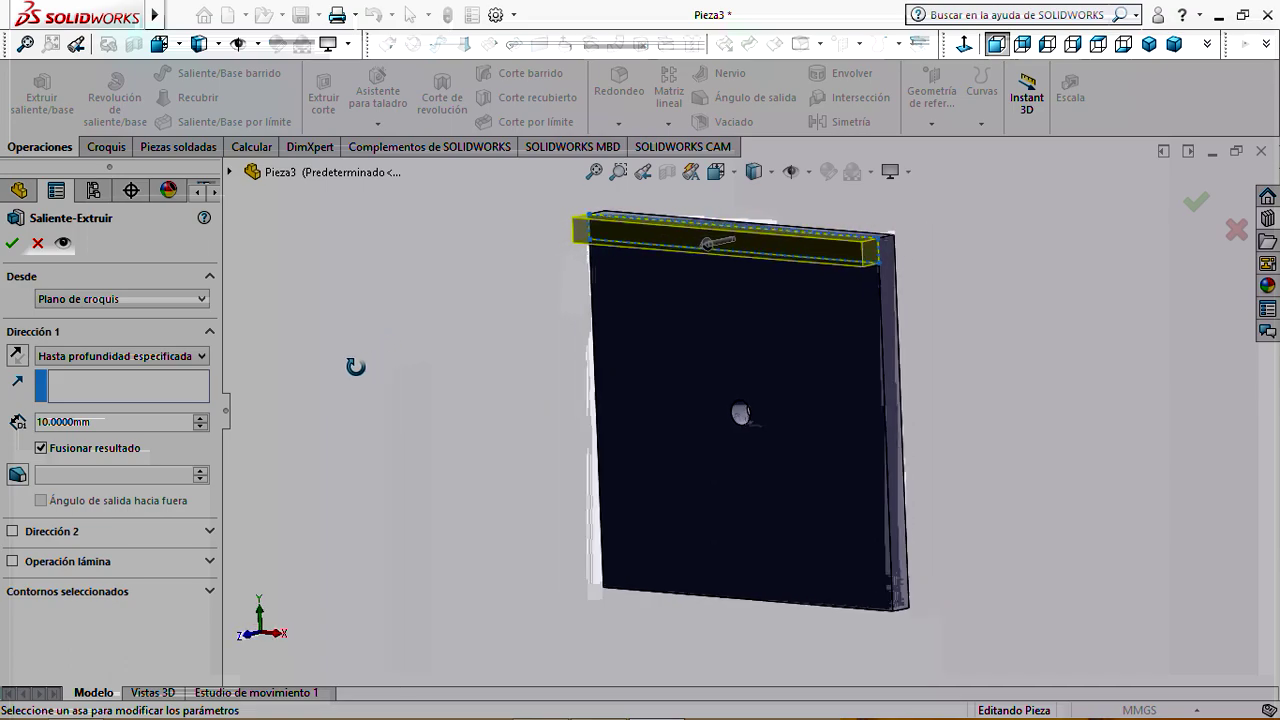
middle_click_drag(355, 366, 295, 433)
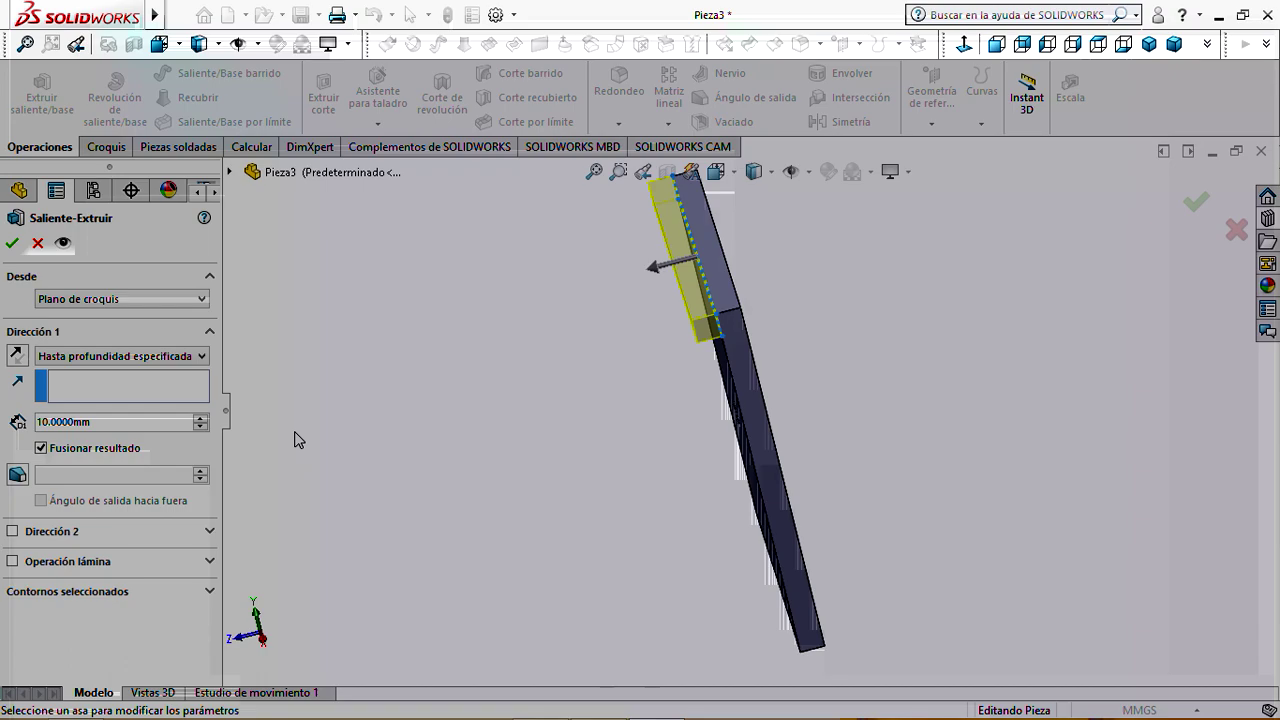
left_click(12, 244)
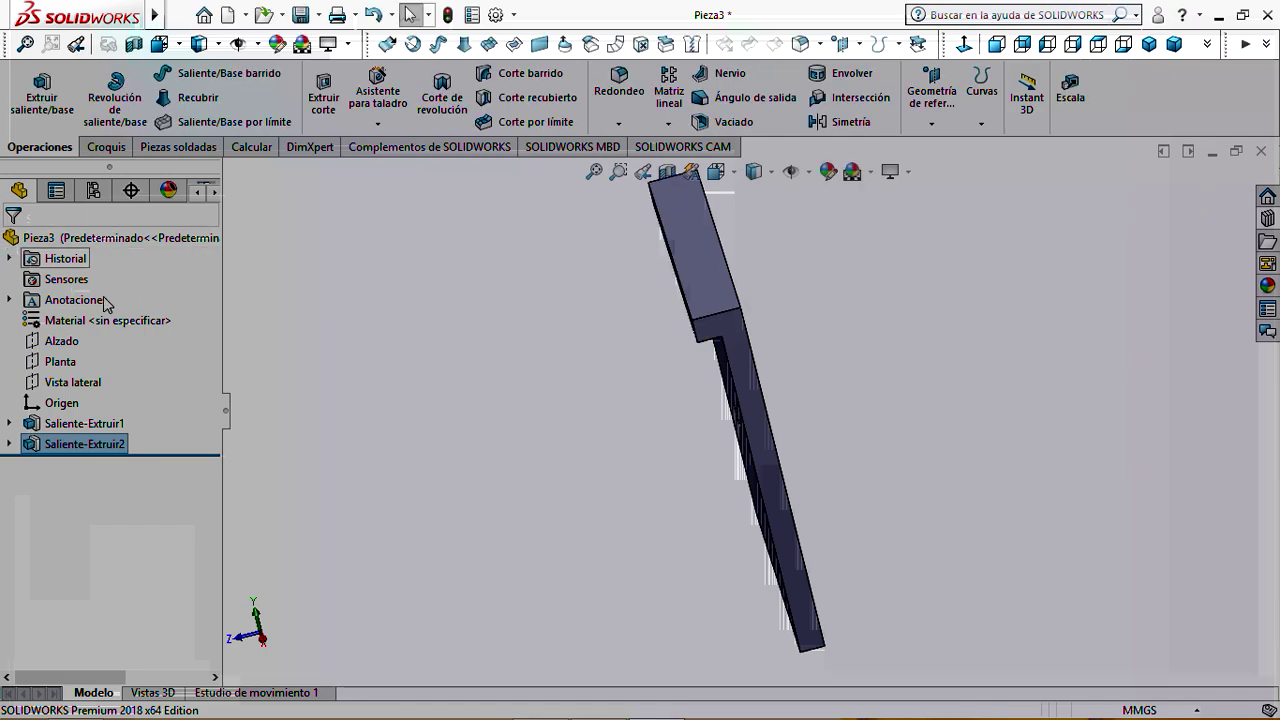
middle_click_drag(549, 400, 669, 528)
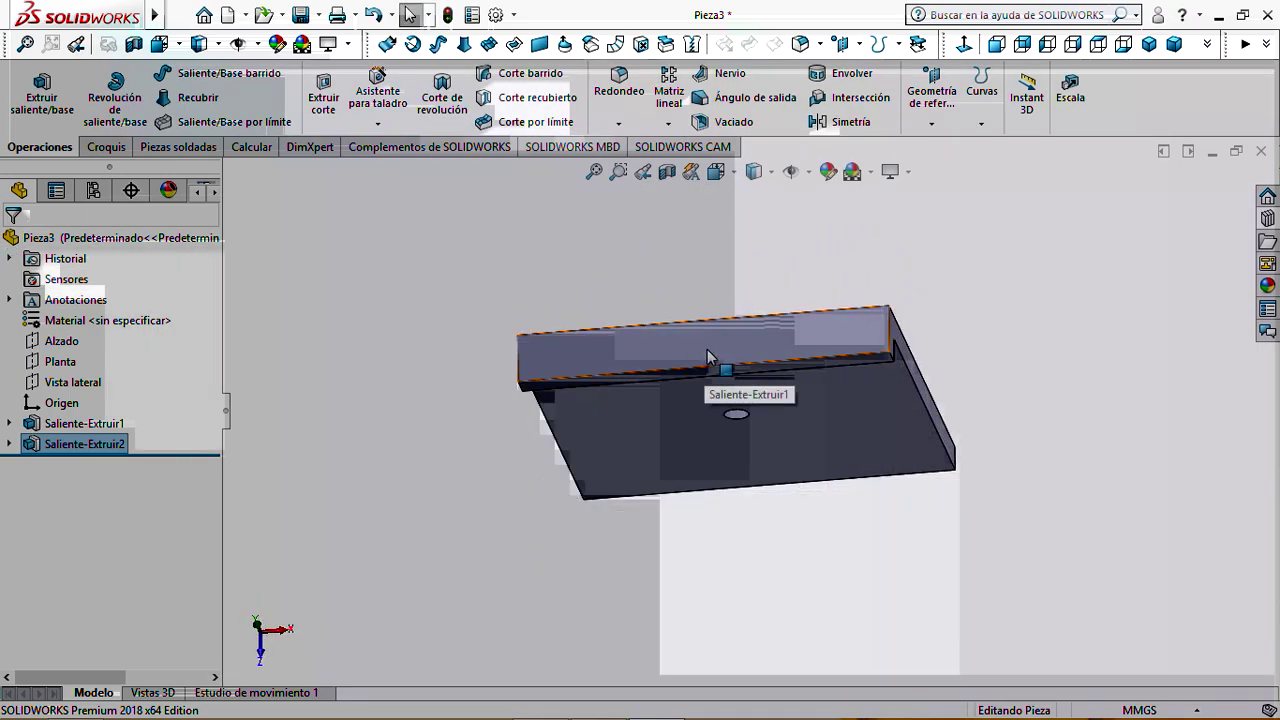
Show the plate from the top in the hidden-lines-visible display style, with the shaft hole area in close view
middle_click_drag(731, 413, 714, 229)
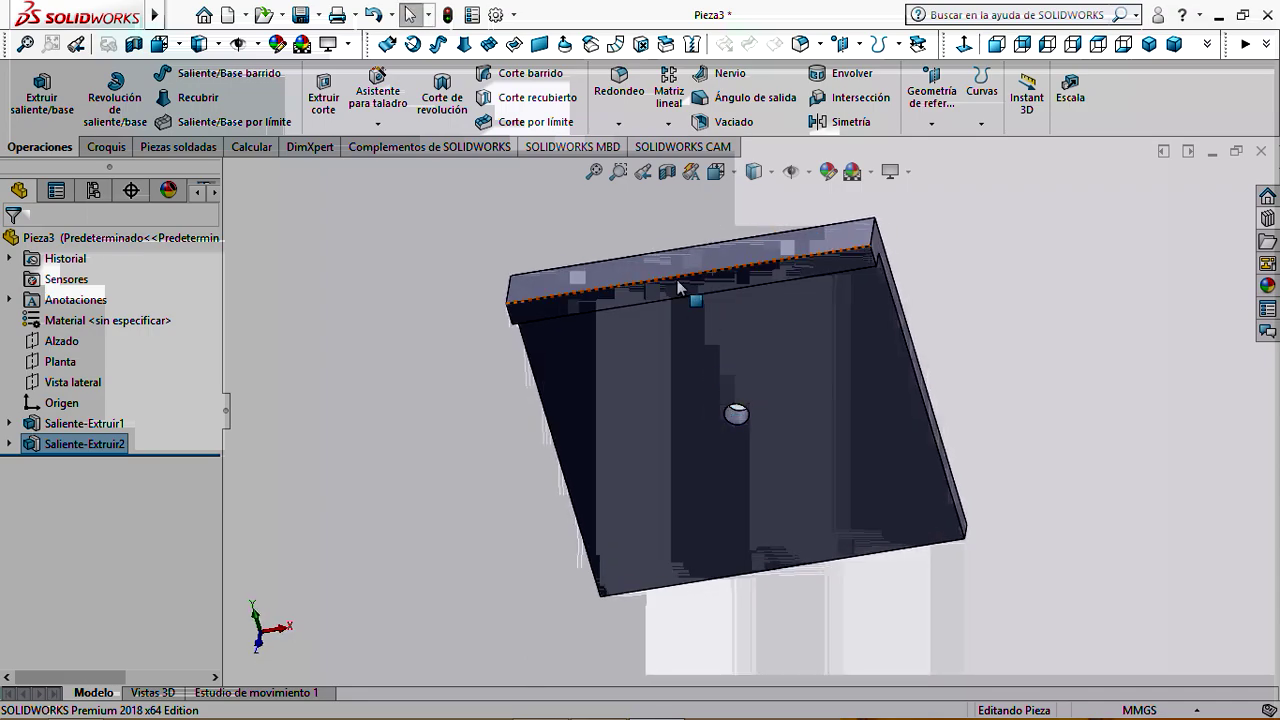
middle_click_drag(692, 315, 669, 214)
left_click(716, 172)
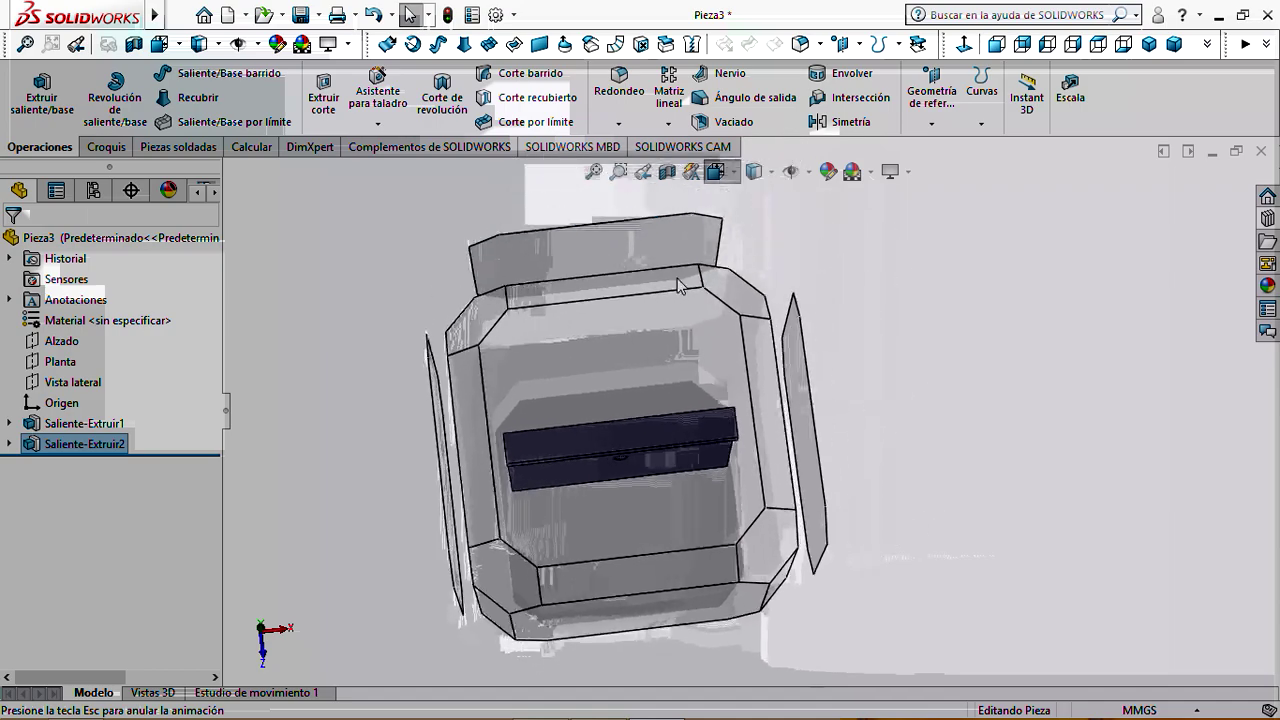
left_click(615, 458)
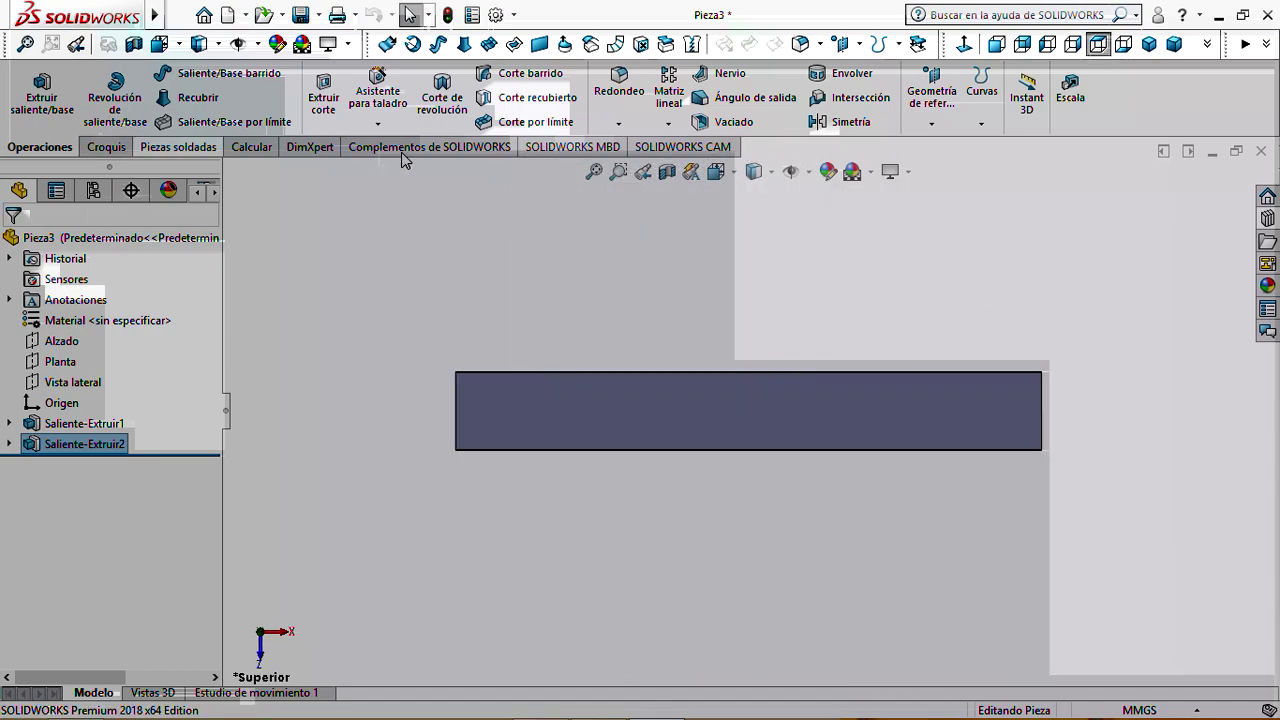
left_click(722, 172)
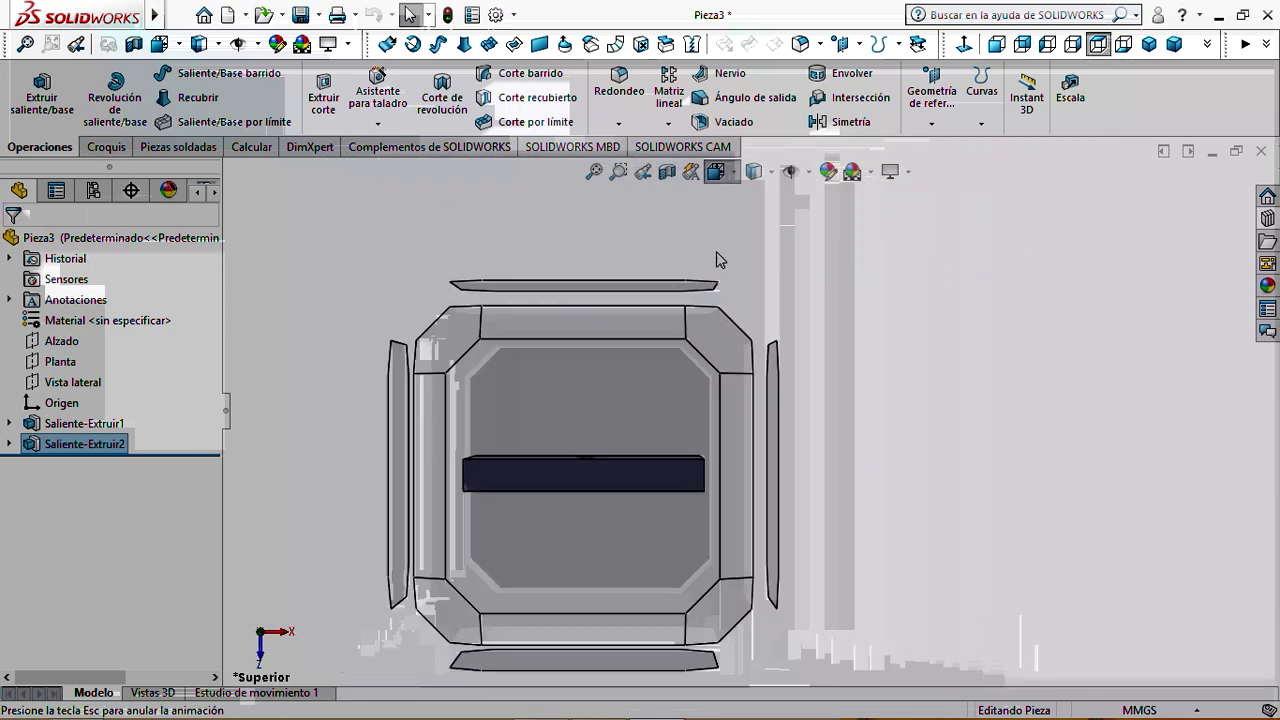
left_click(740, 200)
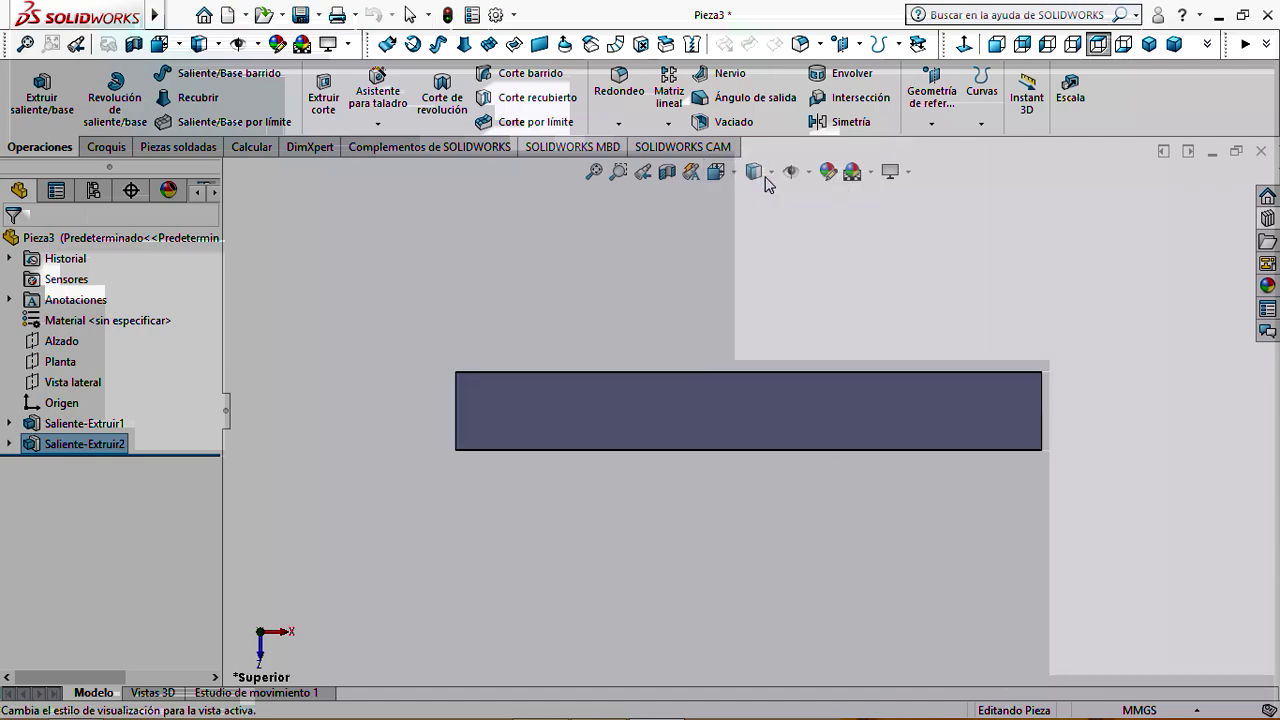
left_click(772, 174)
left_click(755, 278)
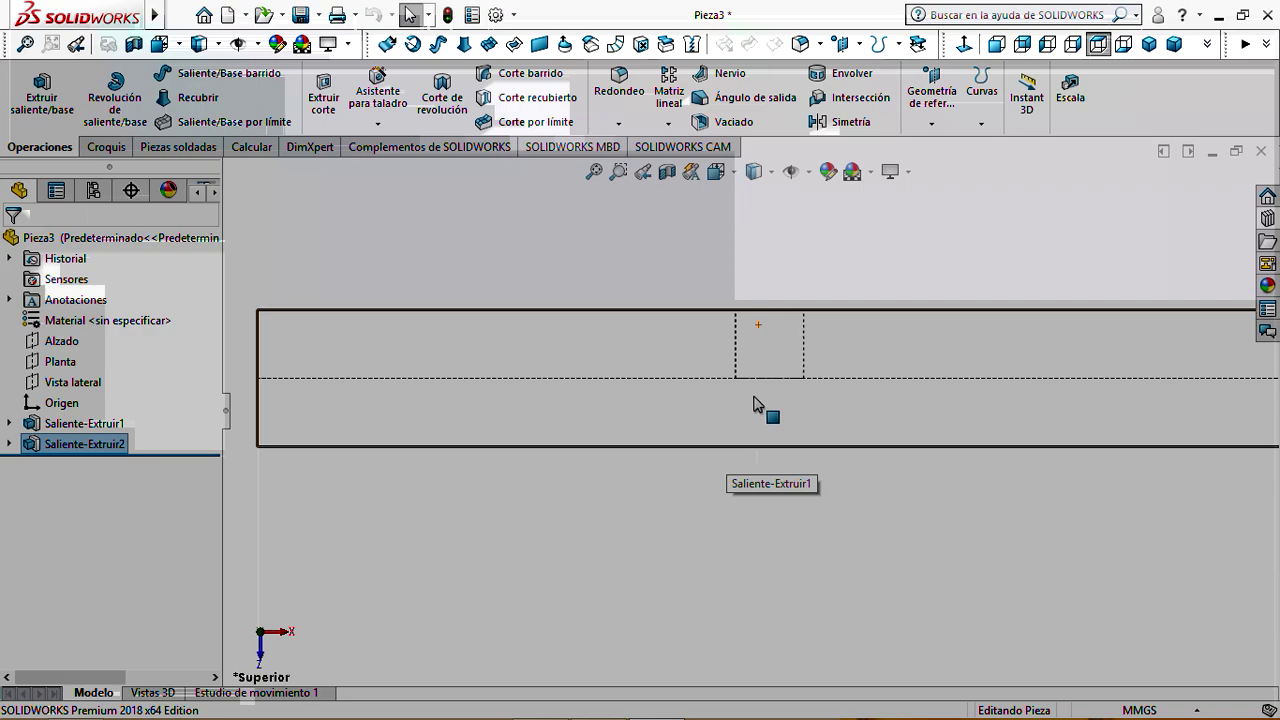
scroll(720, 410, "down", 1)
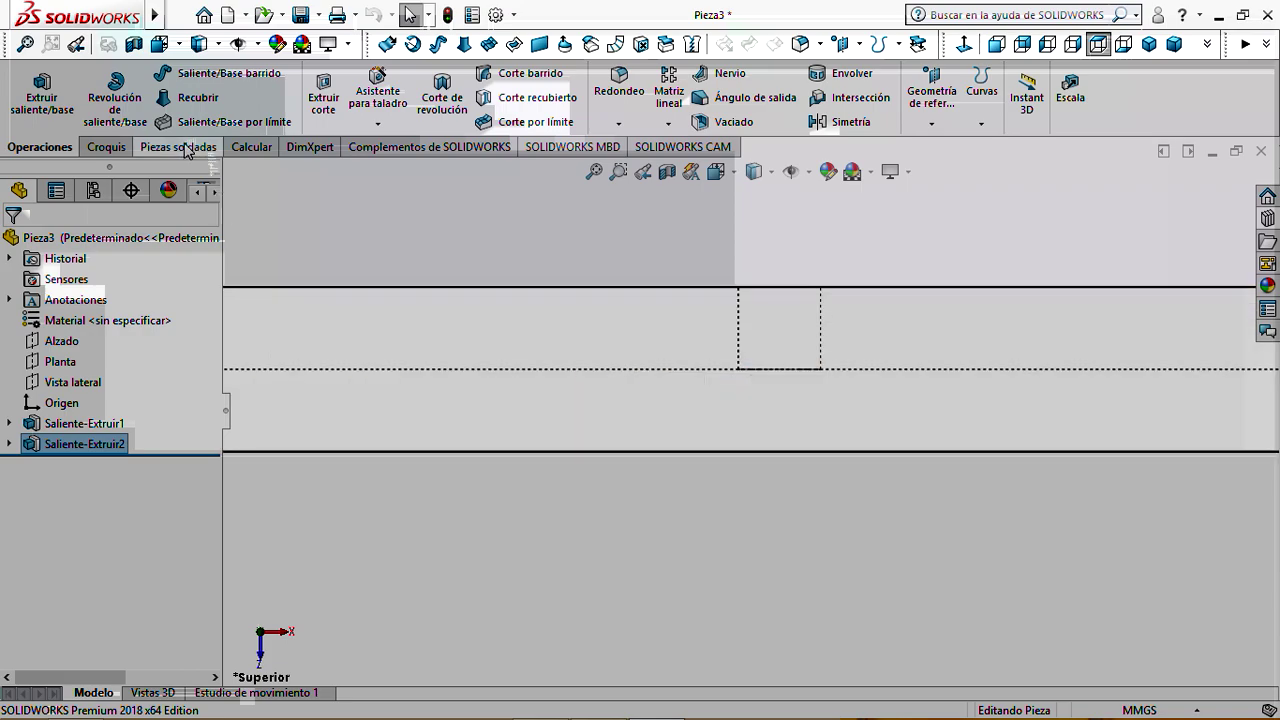
Start a sketch on the plate's top face and draw a vertical construction line from the origin toward the ledge, about 15.7 mm long
left_click(106, 147)
left_click(29, 85)
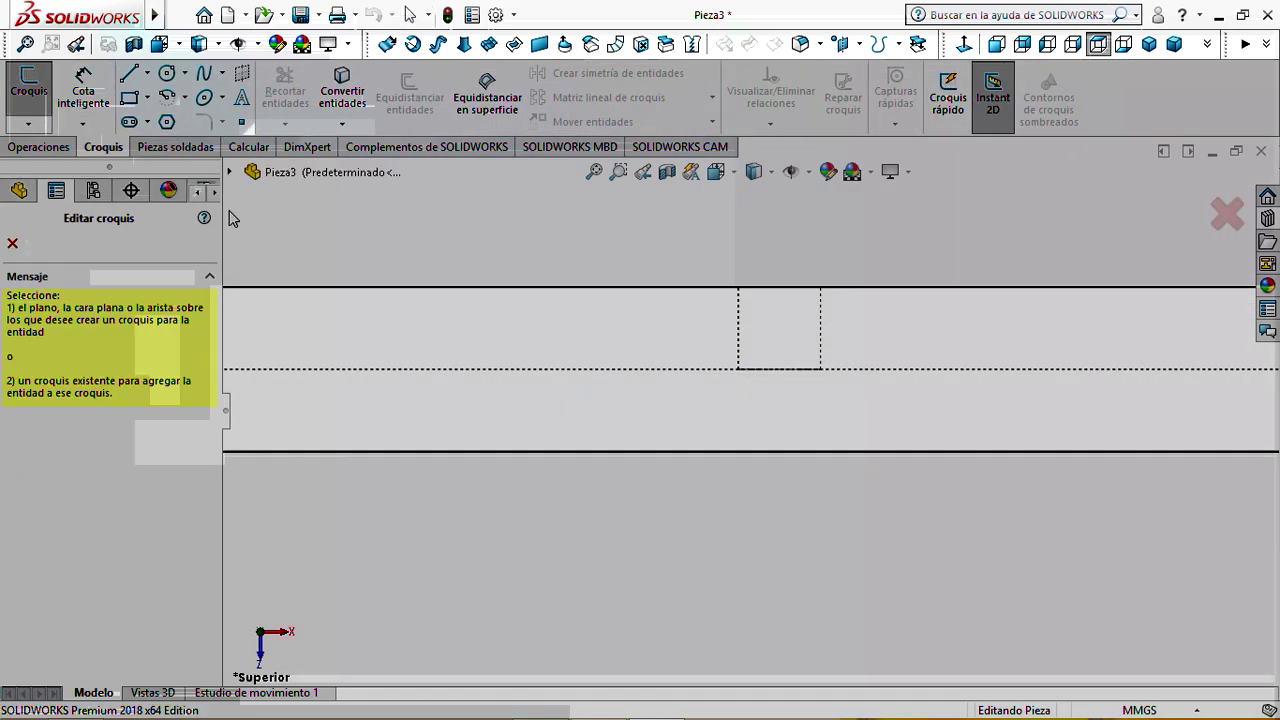
left_click(647, 417)
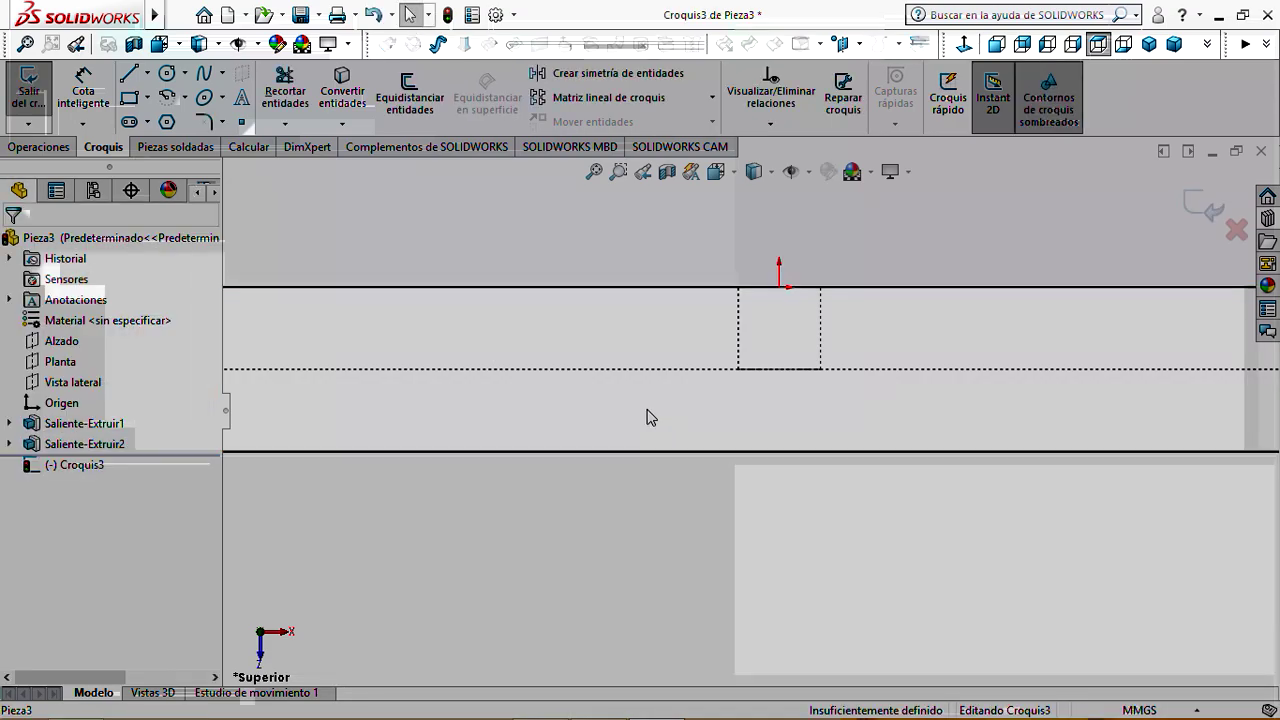
left_click(147, 73)
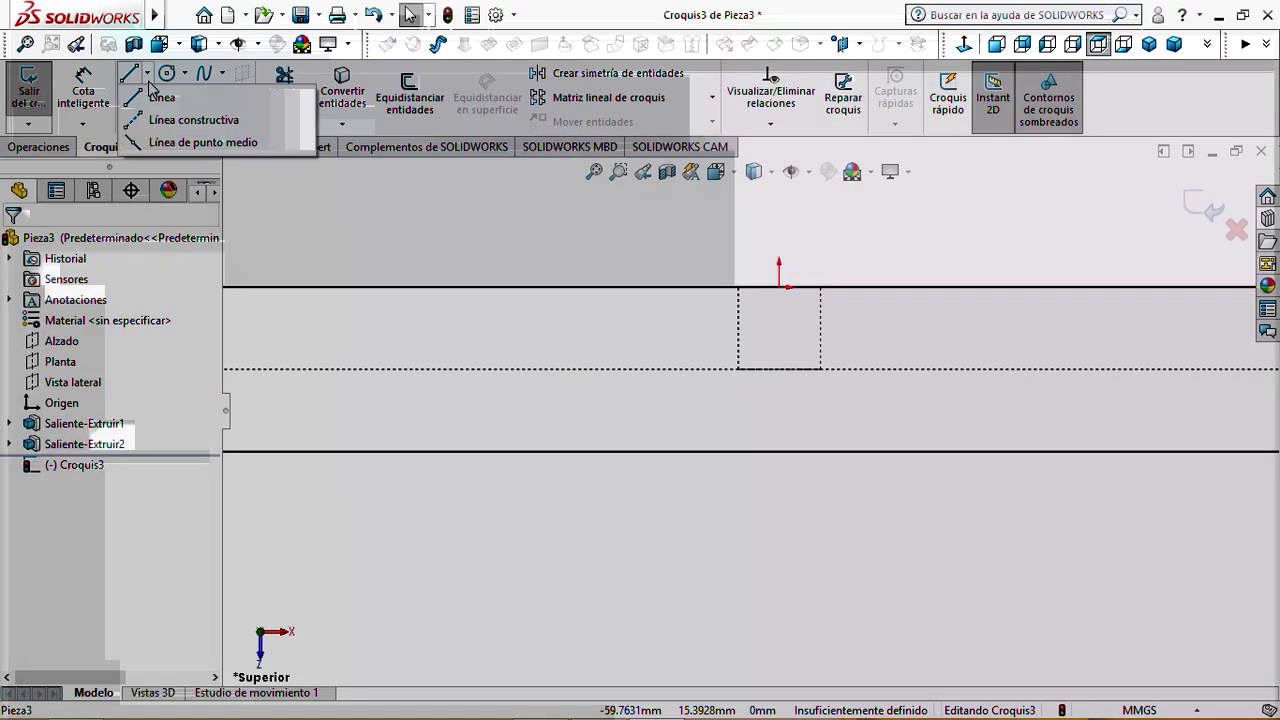
left_click(160, 120)
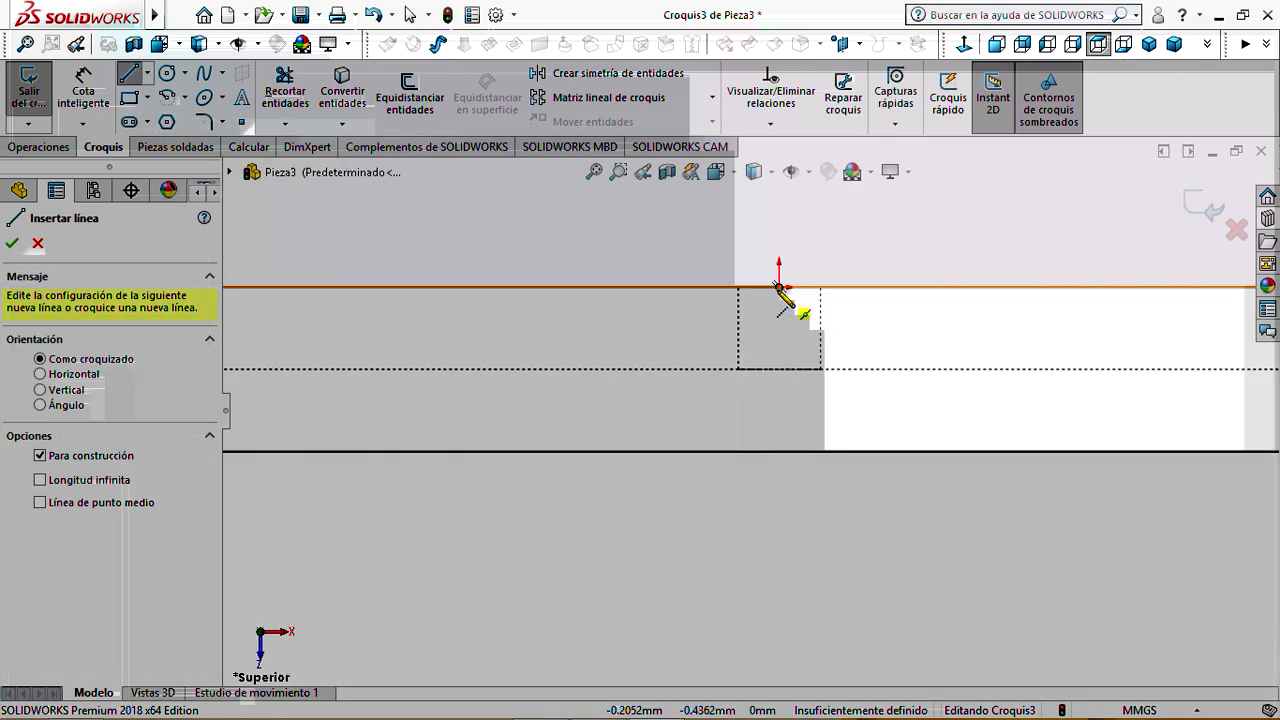
left_click(779, 288)
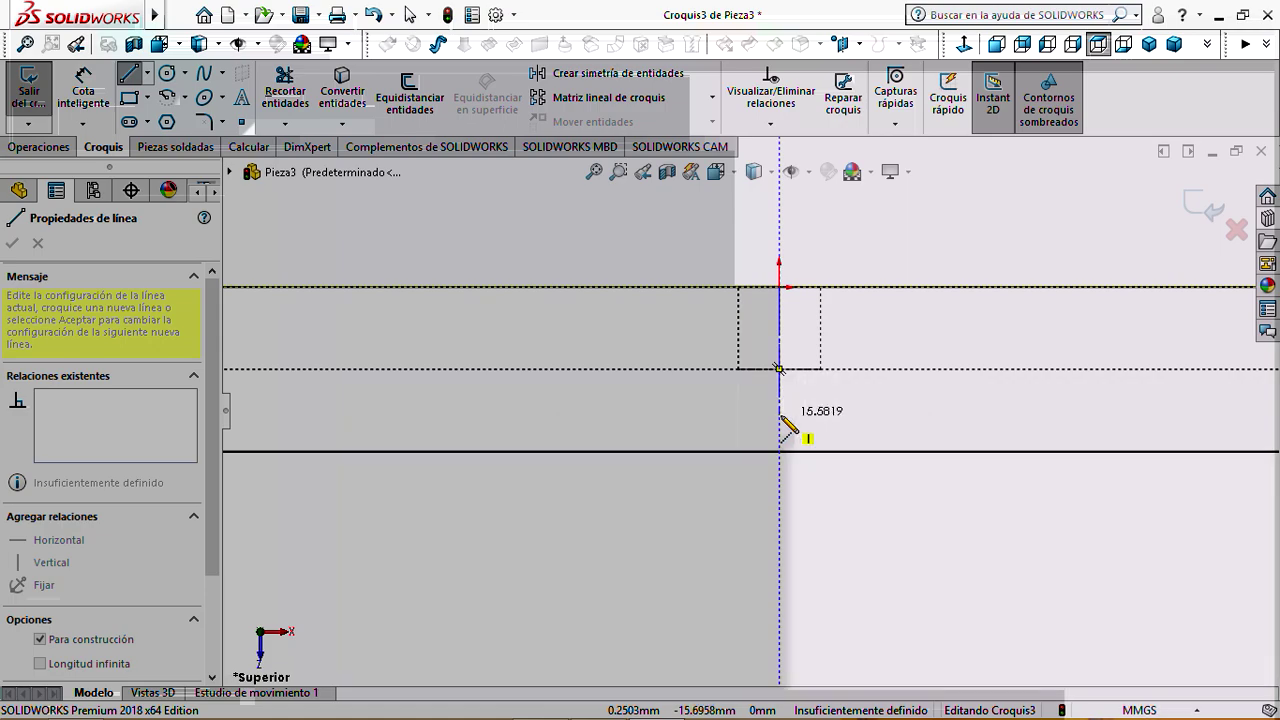
left_click(780, 417)
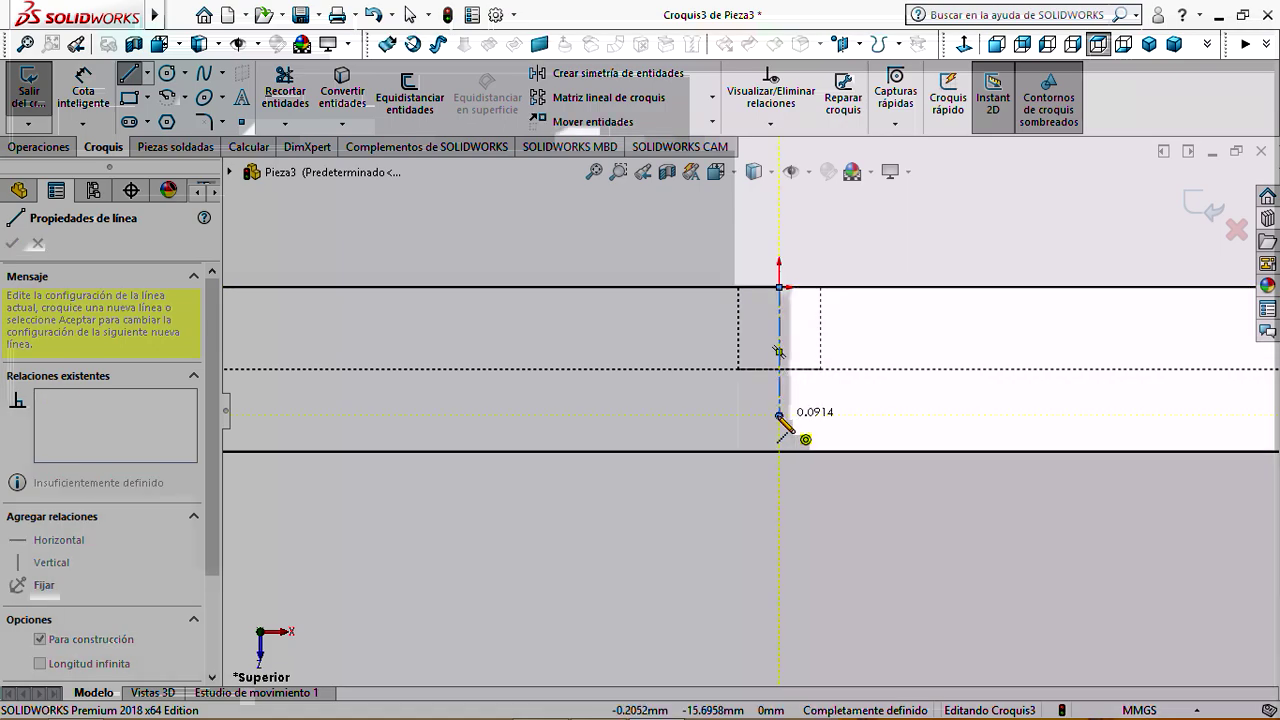
key("Escape")
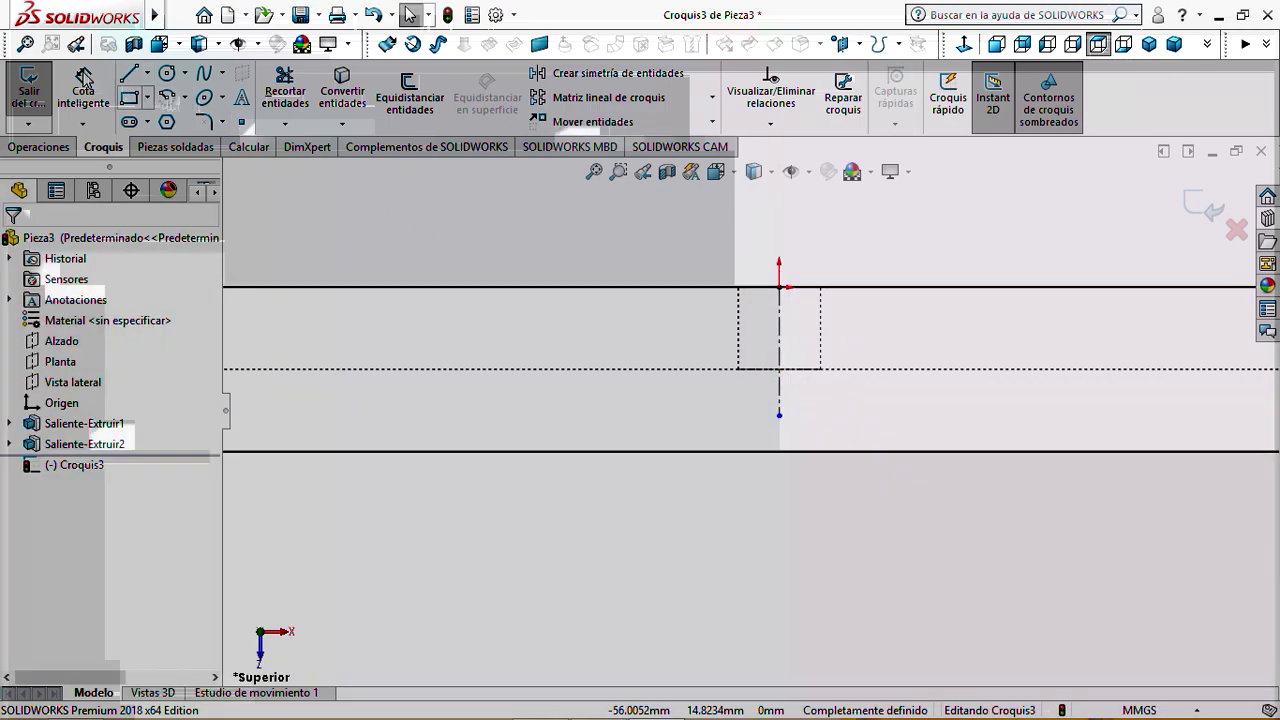
Dimension the vertical construction line to a length of 15 mm
left_click(84, 80)
left_click(779, 346)
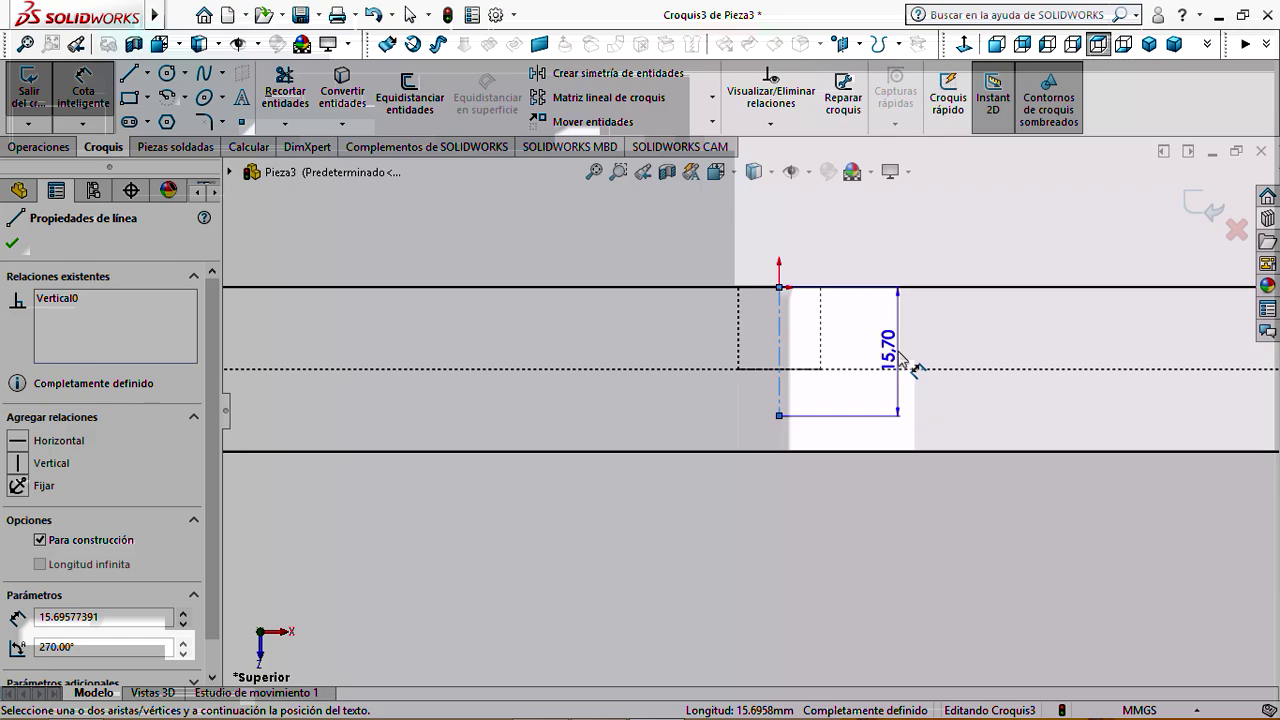
left_click(900, 358)
type("15")
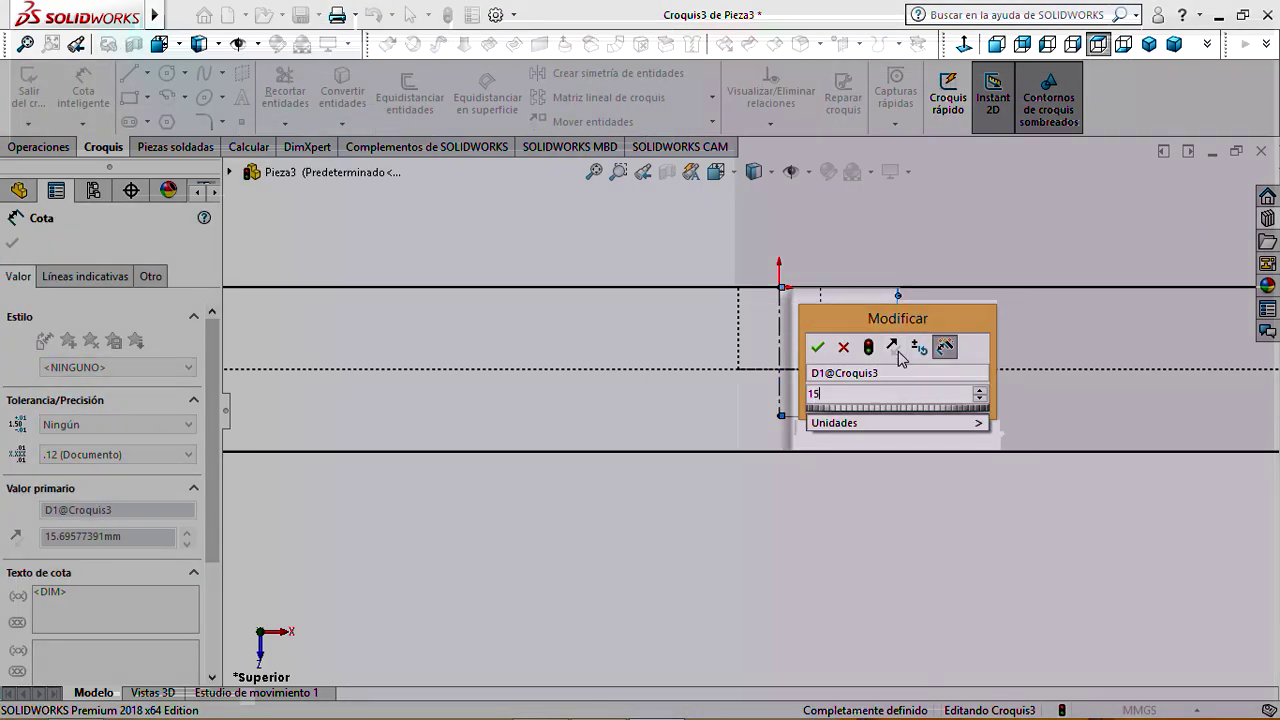
left_click(822, 349)
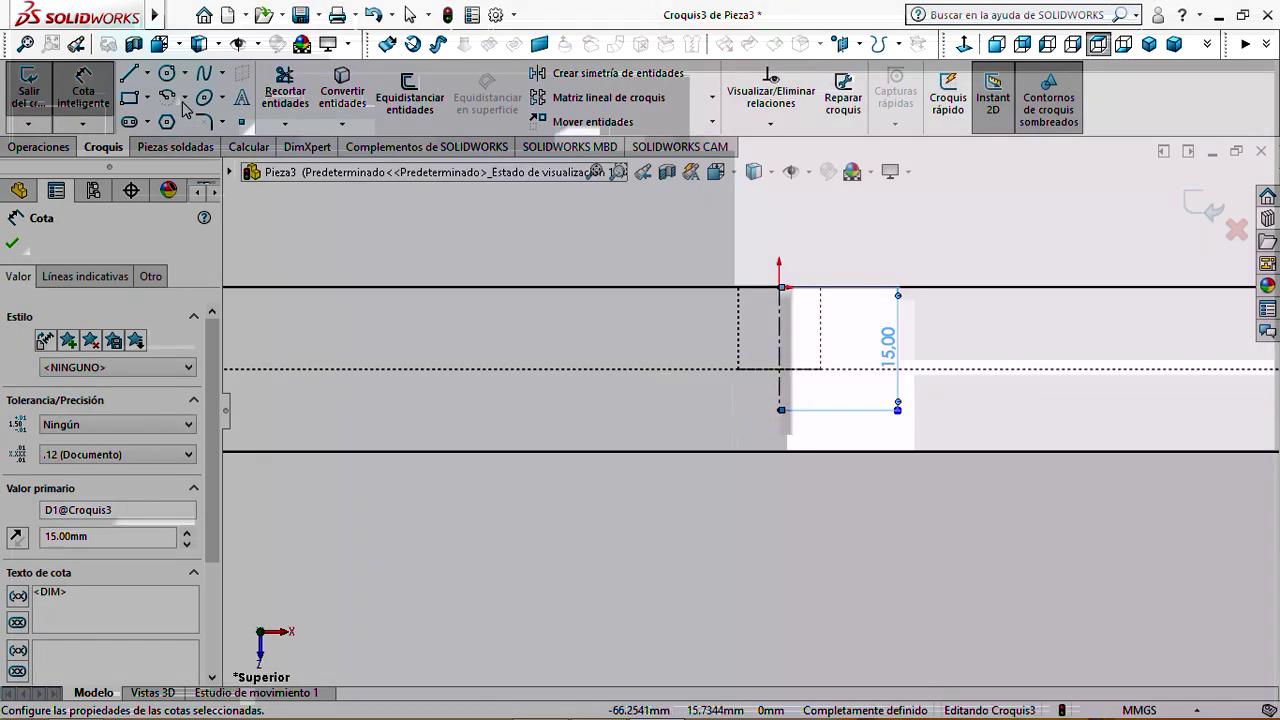
Draw a circle centred on the free end of the construction line, about 9 mm in diameter
left_click(167, 74)
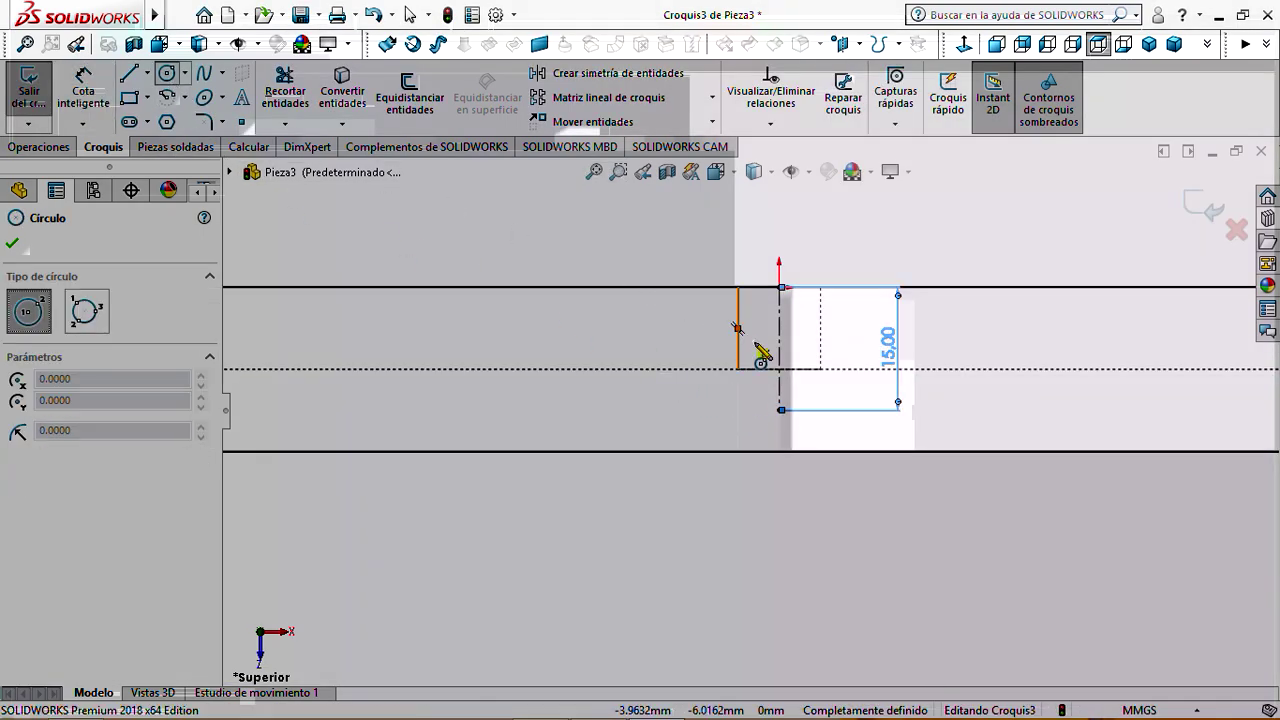
left_click(780, 410)
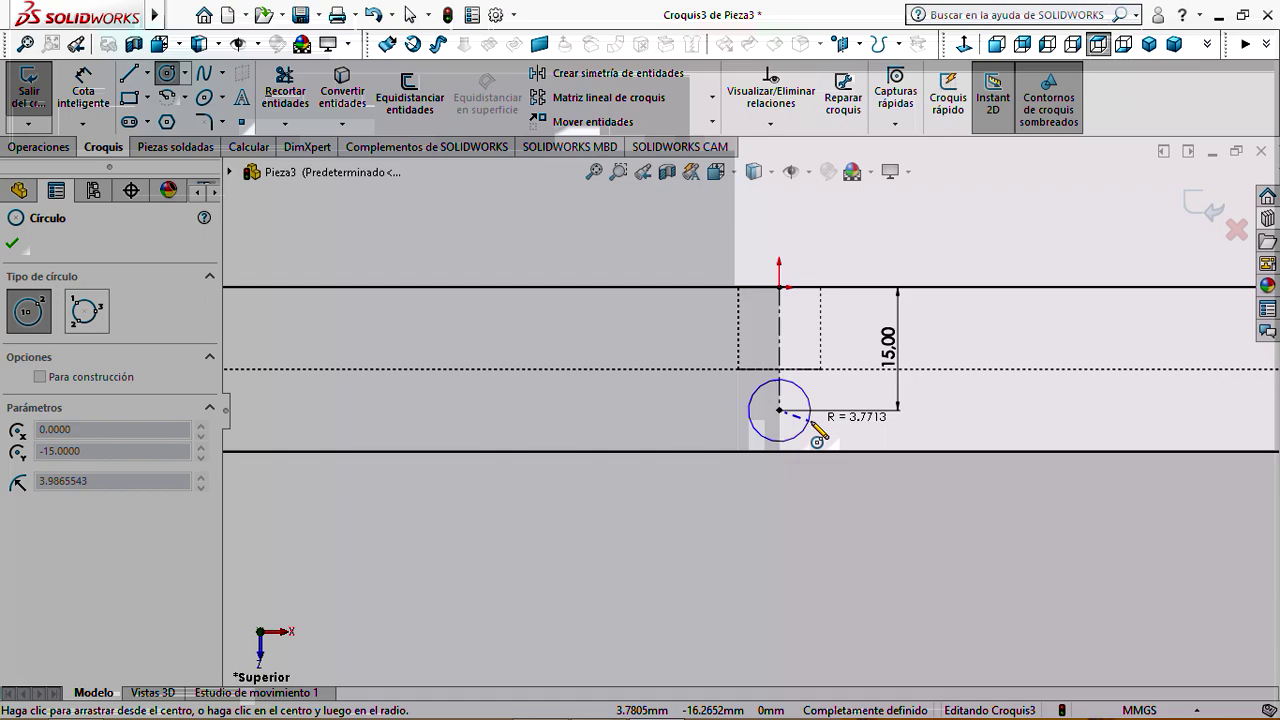
left_click(744, 410)
key("Escape")
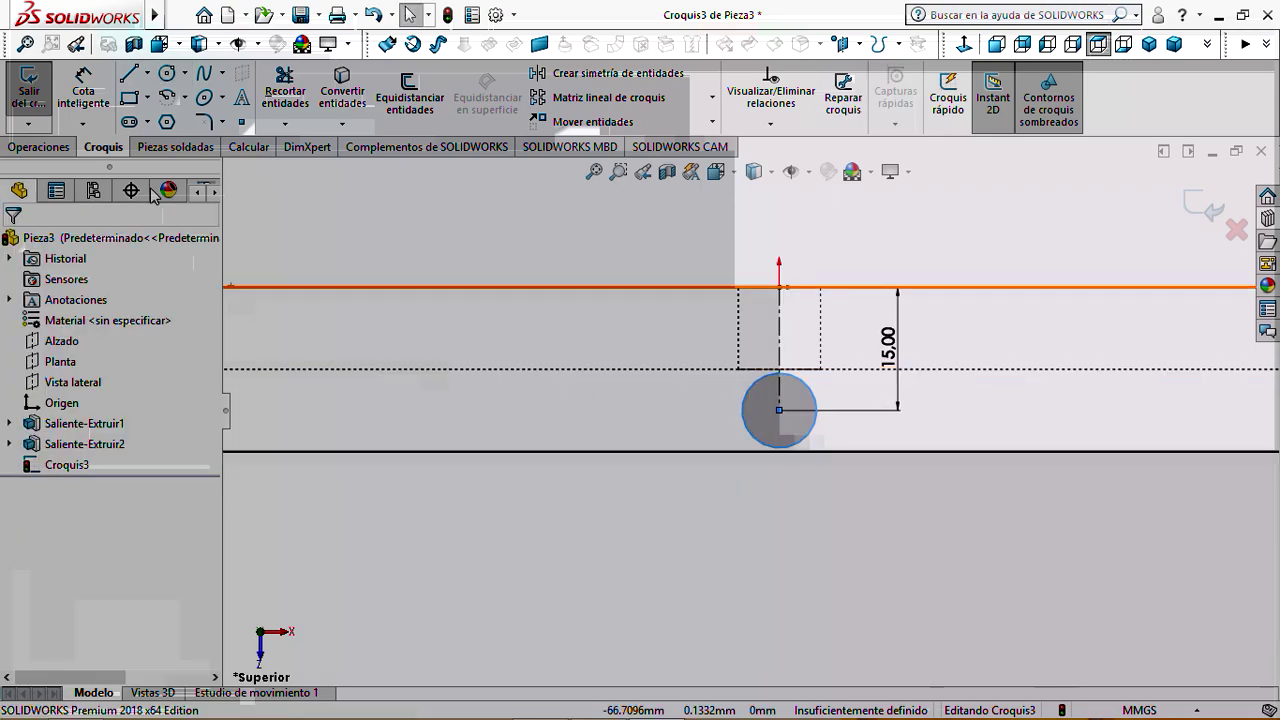
Dimension the circle's diameter to 8 mm and exit the sketch
left_click(83, 90)
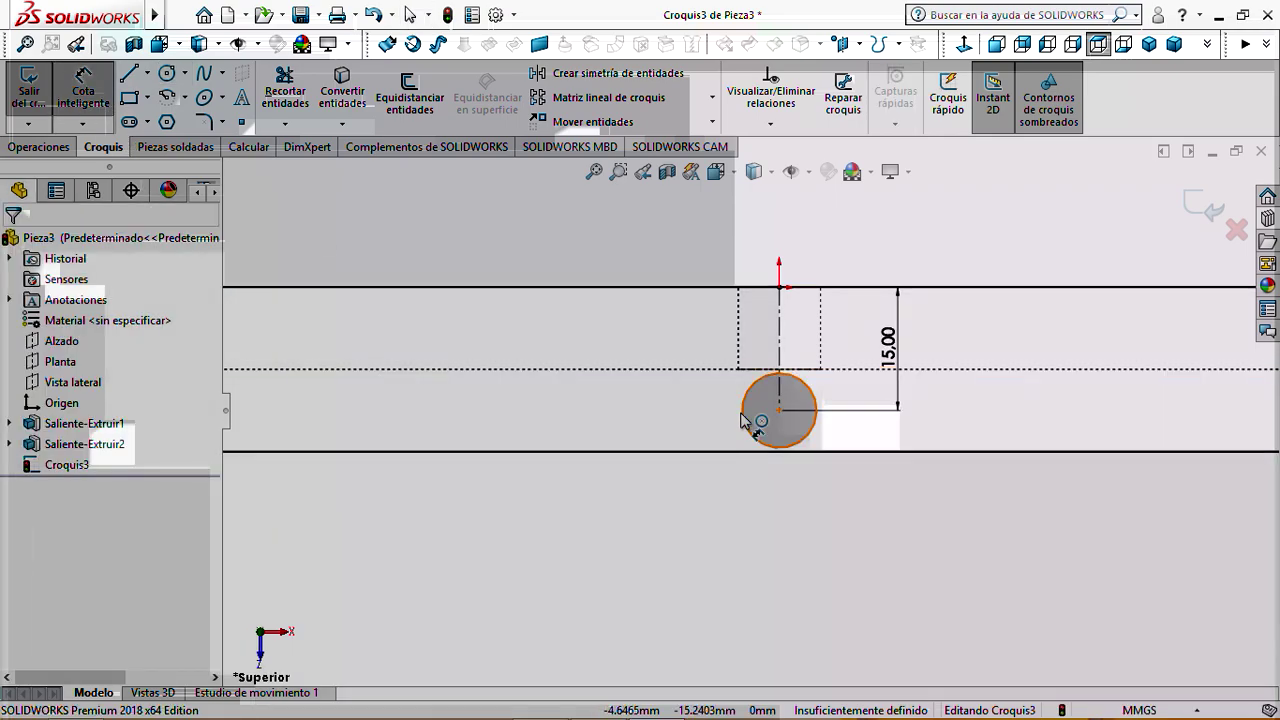
left_click(744, 420)
left_click(748, 415)
type("8")
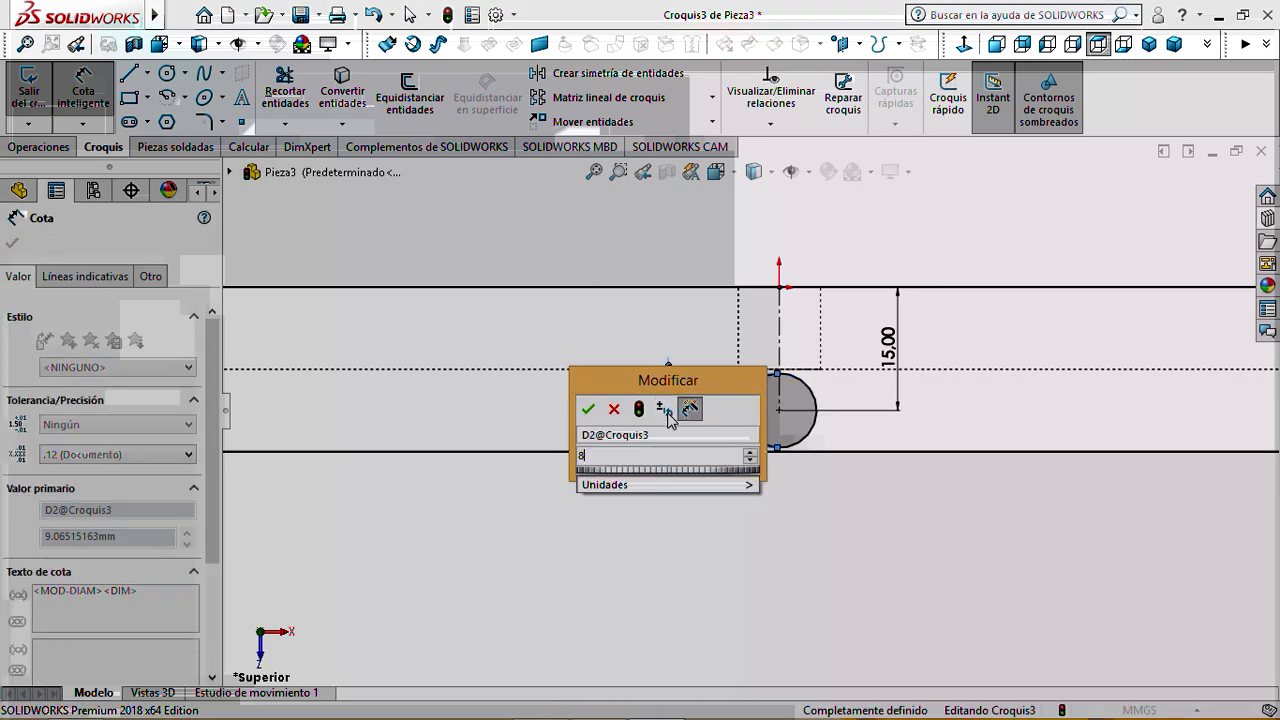
left_click(588, 409)
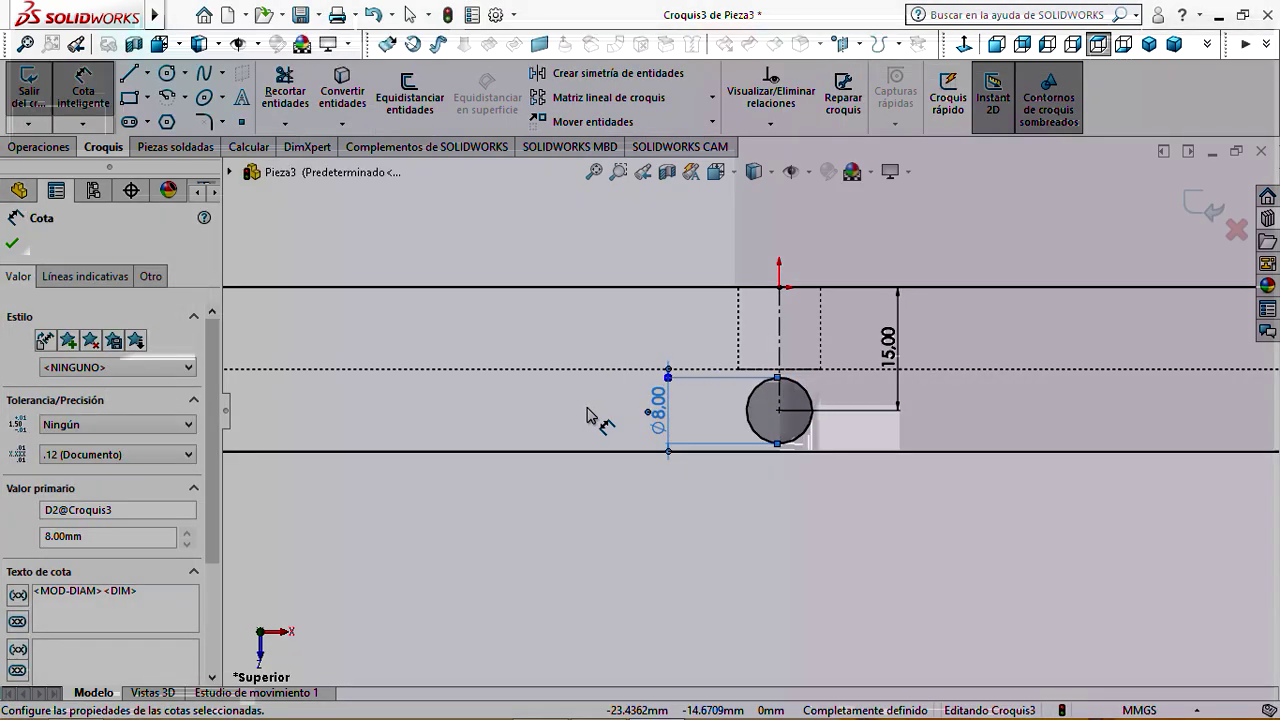
left_click(13, 97)
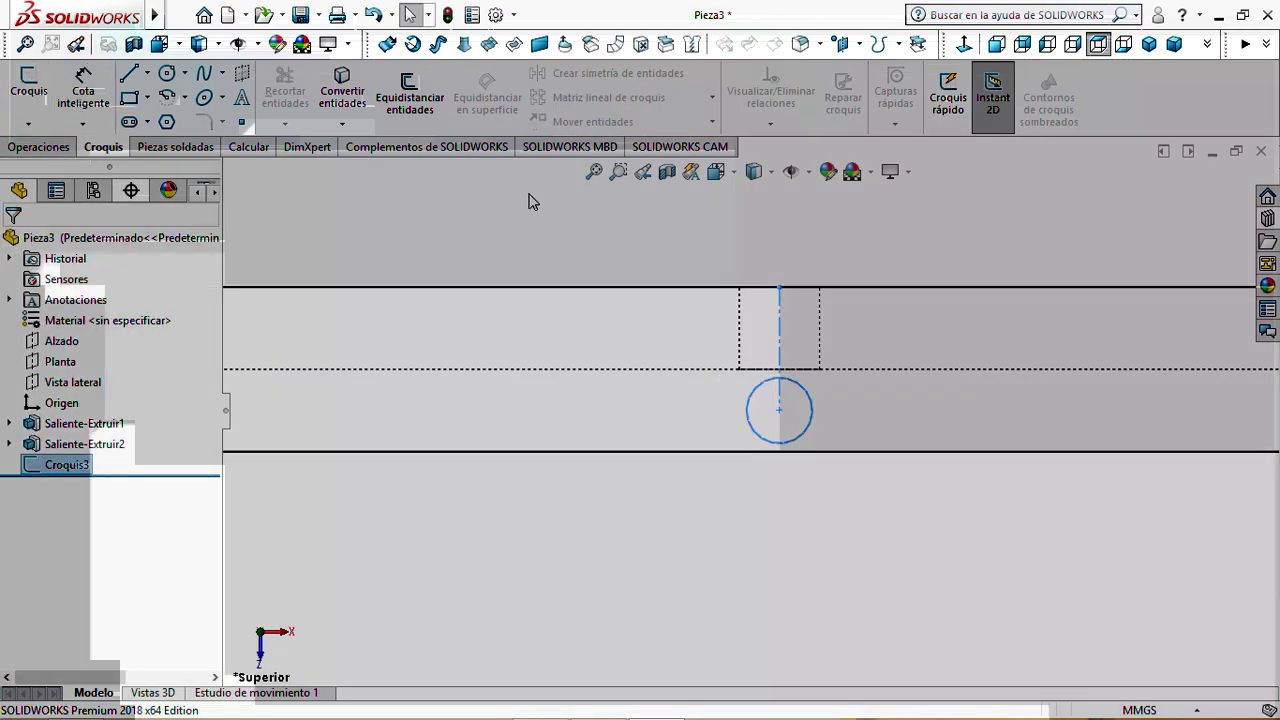
Return the part to the shaded-with-edges display style and show the whole plate at an angle
left_click(771, 175)
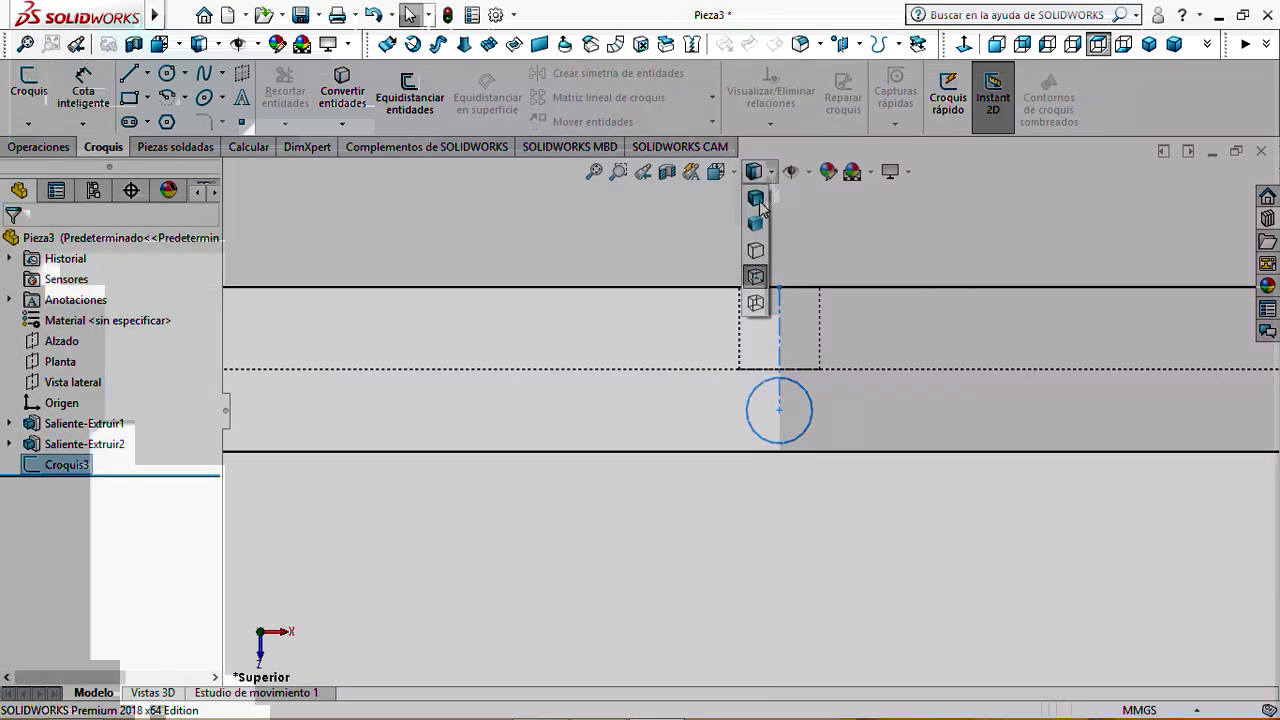
left_click(757, 199)
mouse_move(706, 517)
middle_mouse_down()
mouse_move(674, 403)
mouse_move(669, 424)
middle_mouse_up()
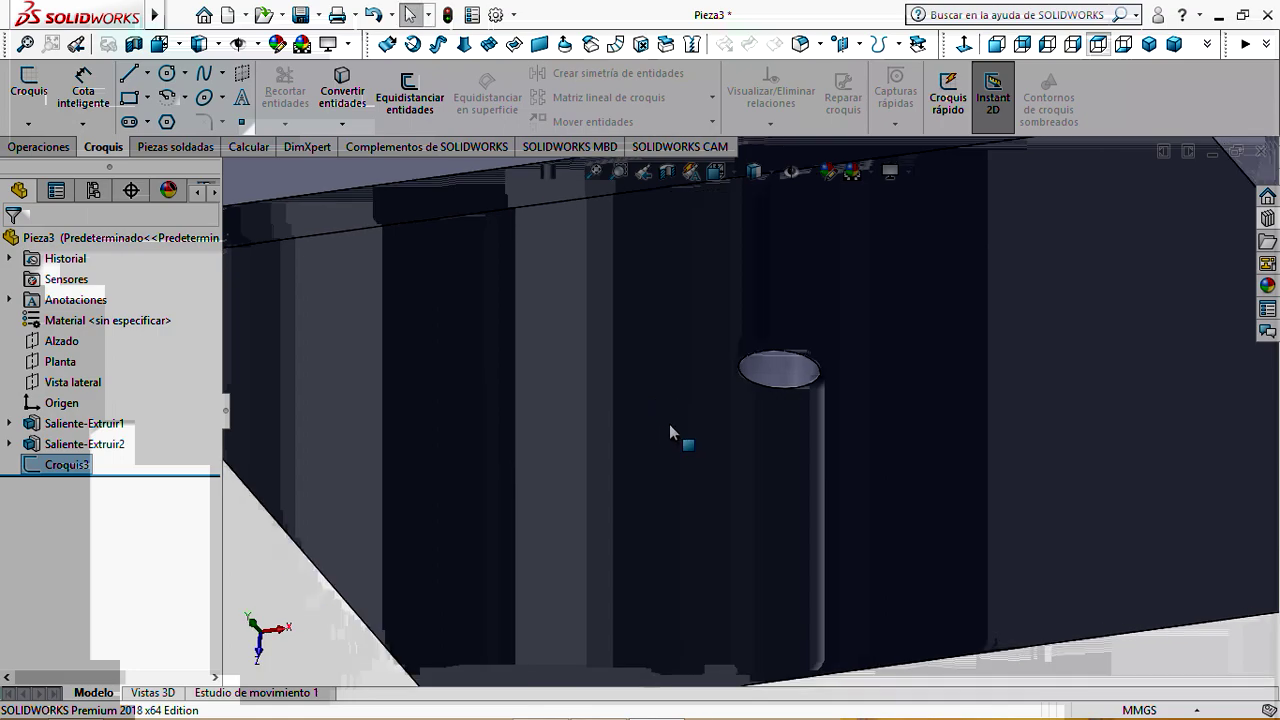
scroll(669, 424, "down", 5)
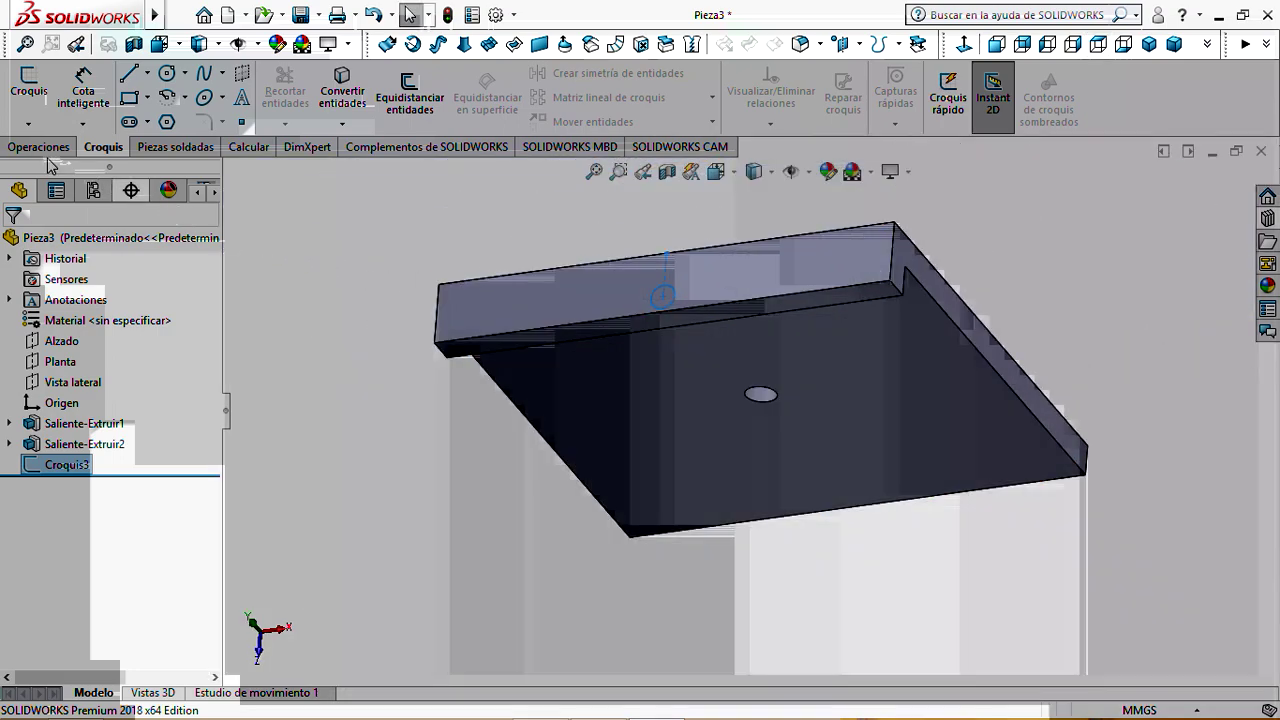
Cut the 8 mm circle 10 mm deep through the plate's top ledge with an extruded cut
left_click(40, 148)
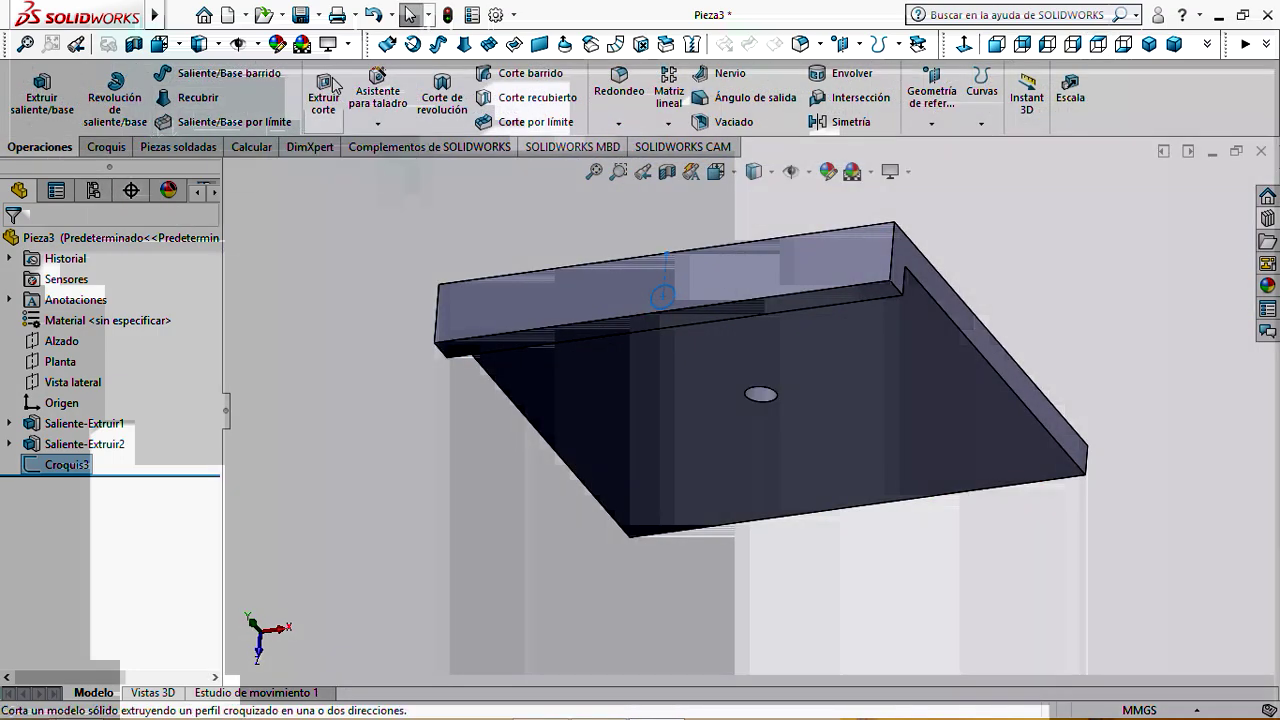
left_click(323, 95)
middle_click_drag(400, 291, 353, 263)
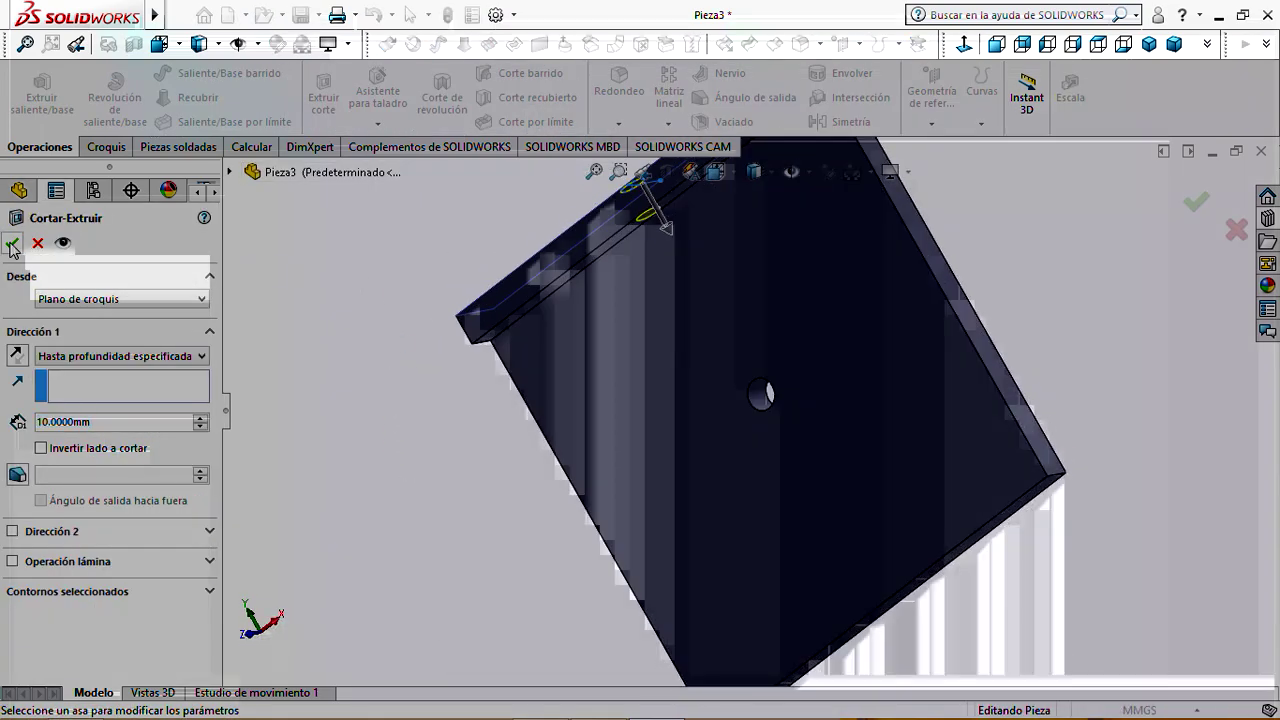
Finish the extruded cut of the circular hole in the flange to a specified depth of 10 mm
left_click(12, 243)
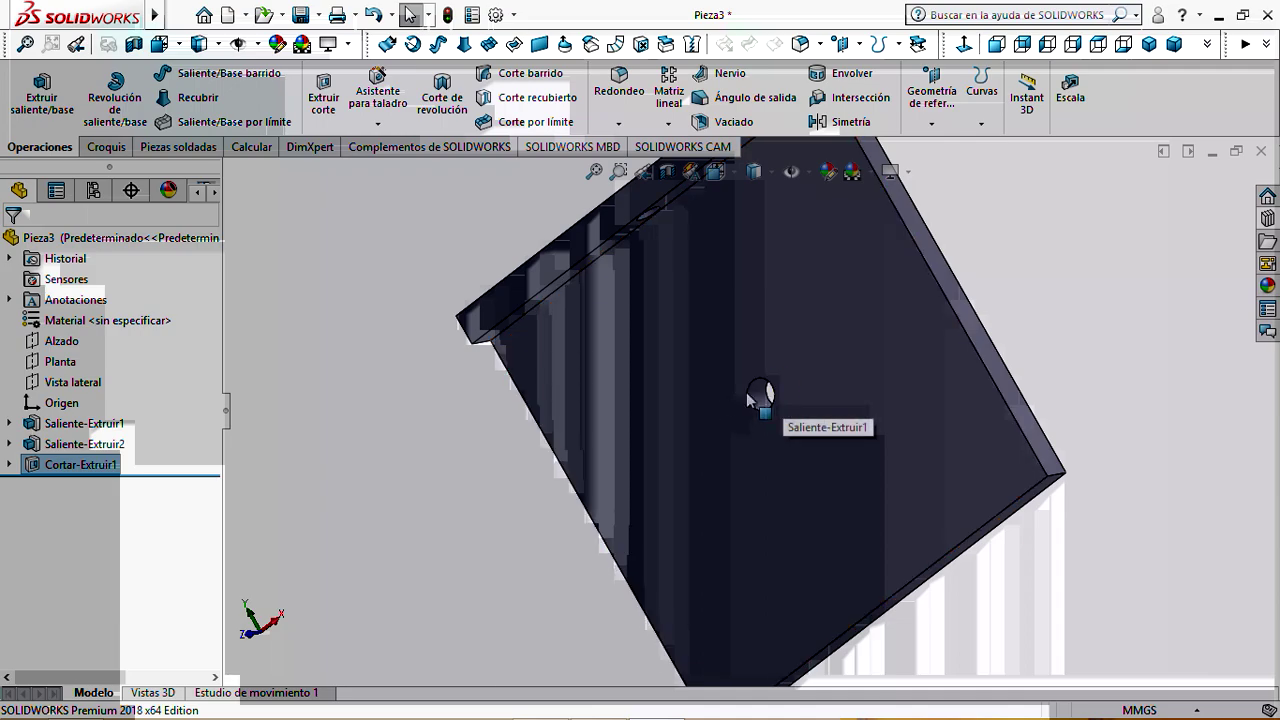
middle_click_drag(768, 392, 668, 262)
scroll(765, 320, "up", 2)
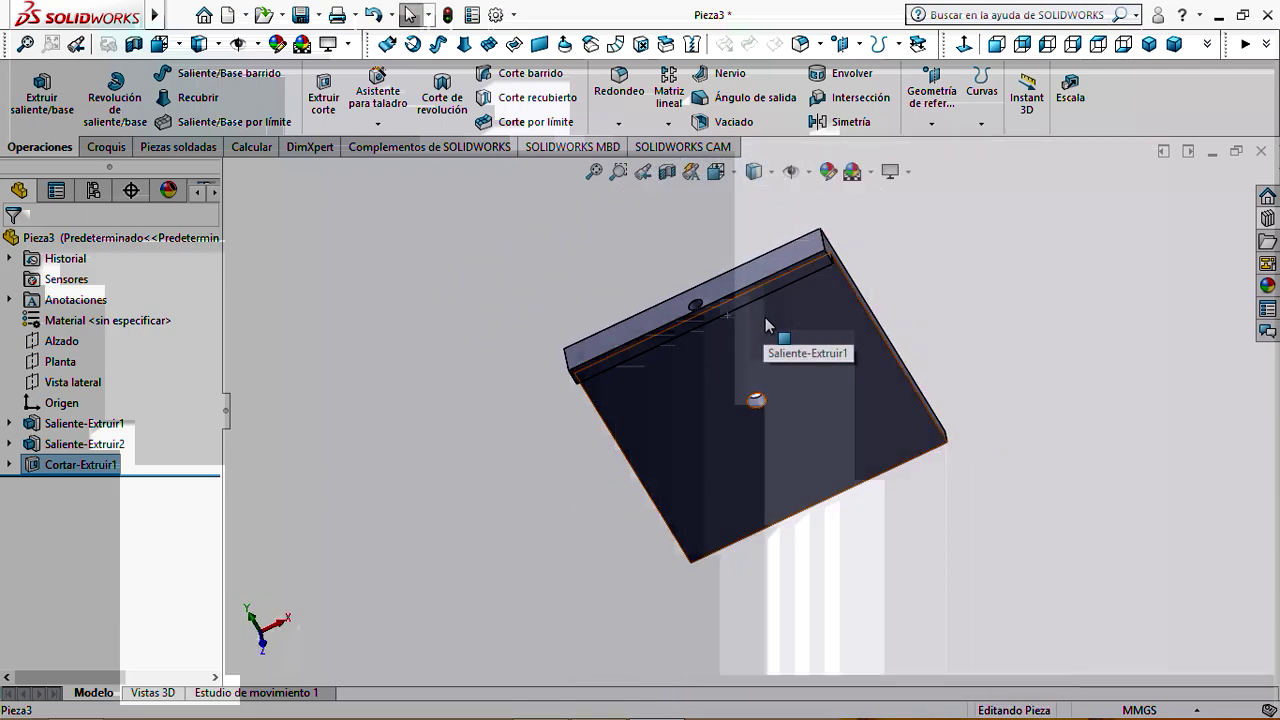
scroll(765, 317, "down", 3)
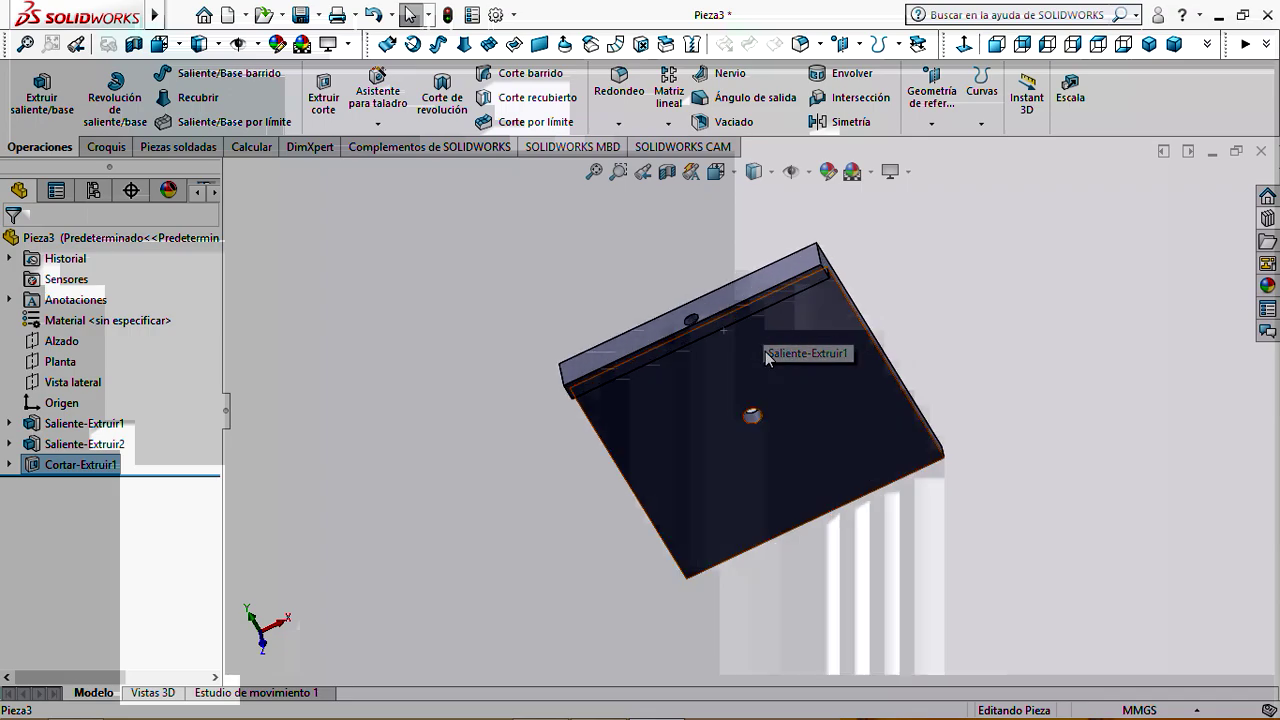
middle_click_drag(757, 356, 810, 296)
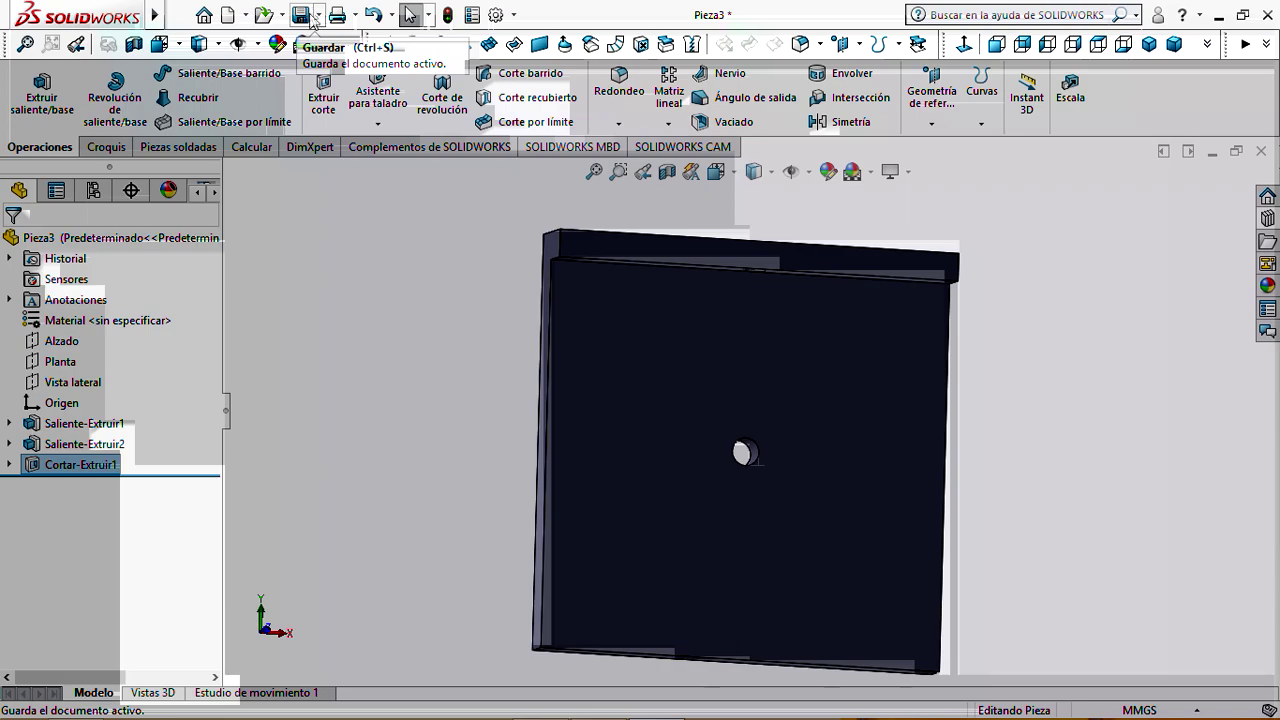
Save the part as "carcaza bastidor" in the leva folder
left_click(301, 16)
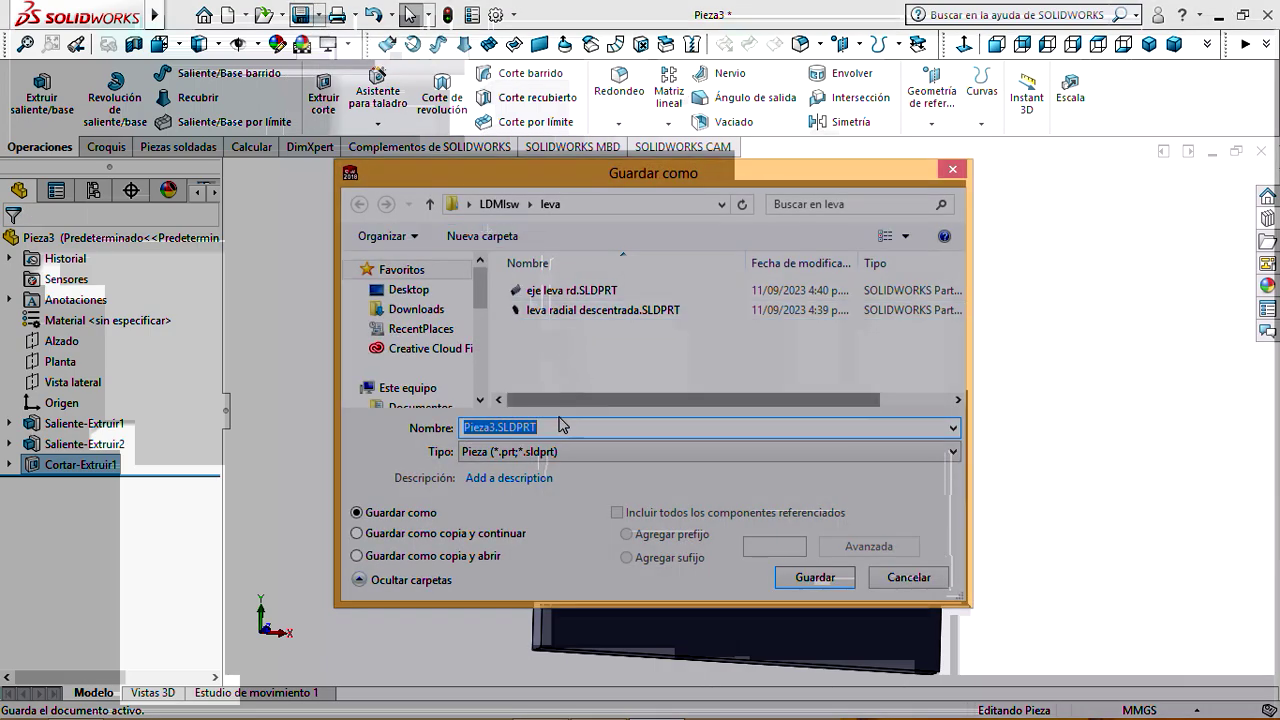
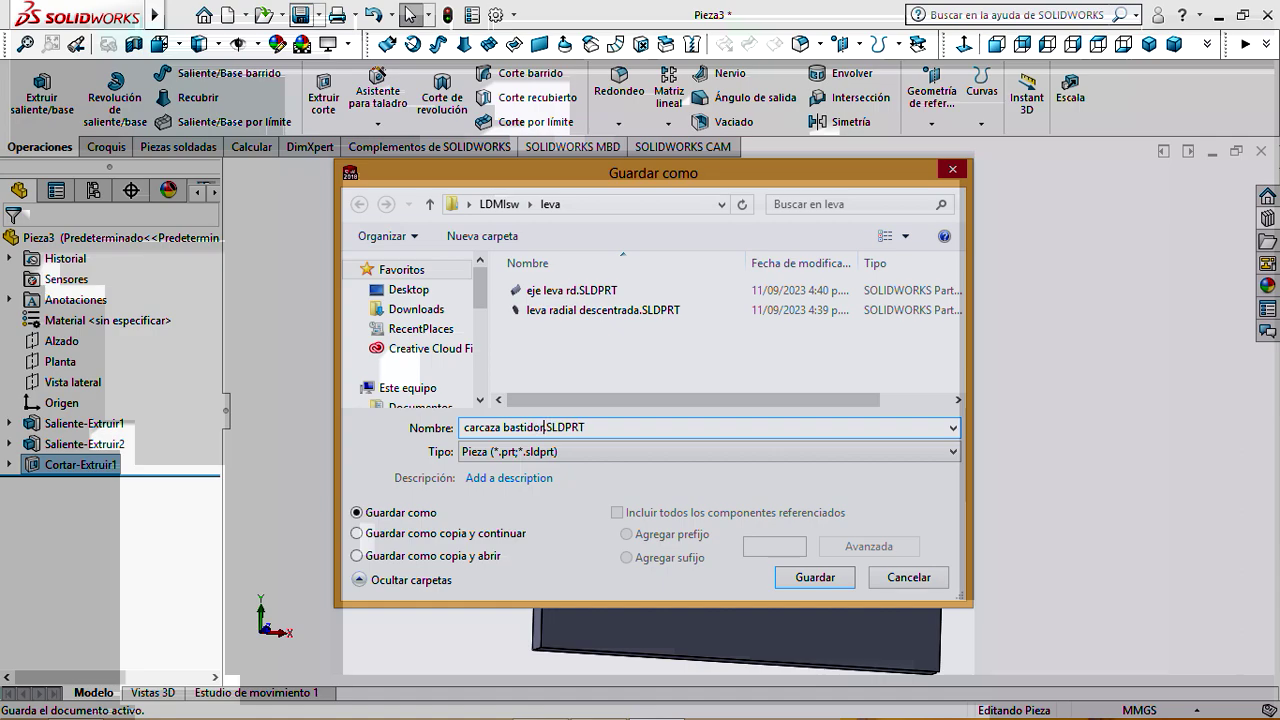
left_click(800, 578)
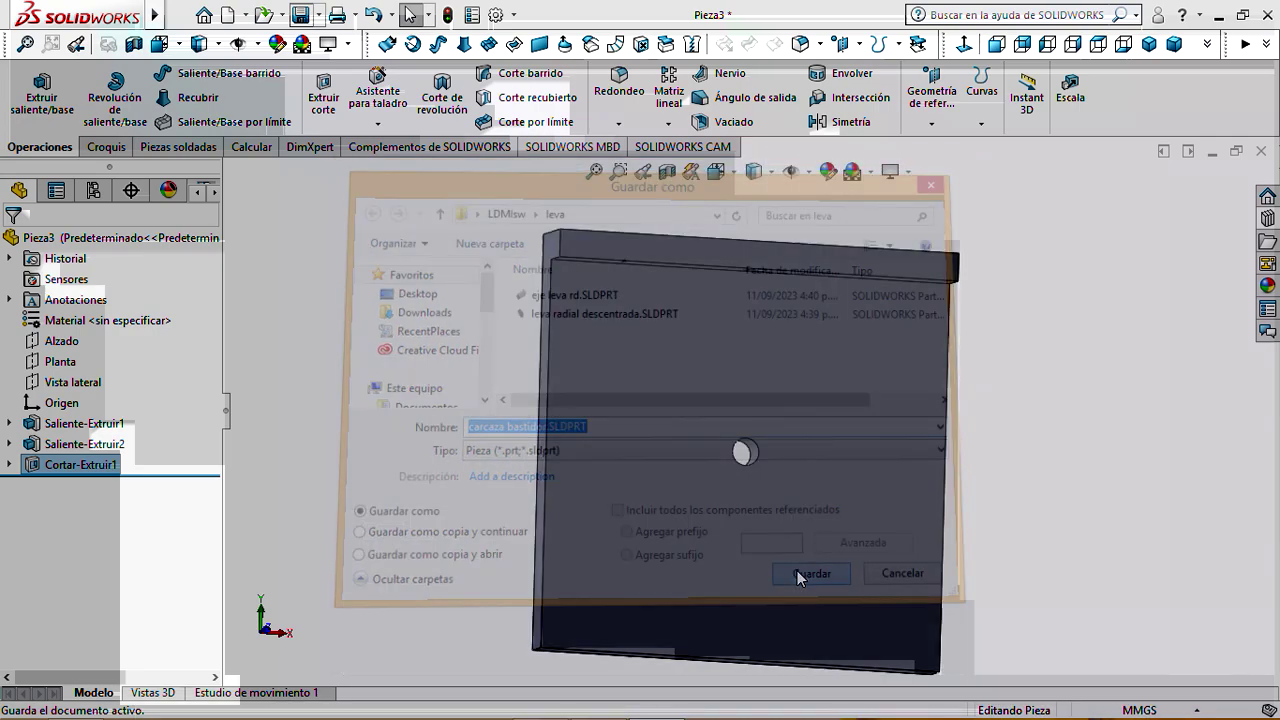
middle_click_drag(1031, 508, 903, 531)
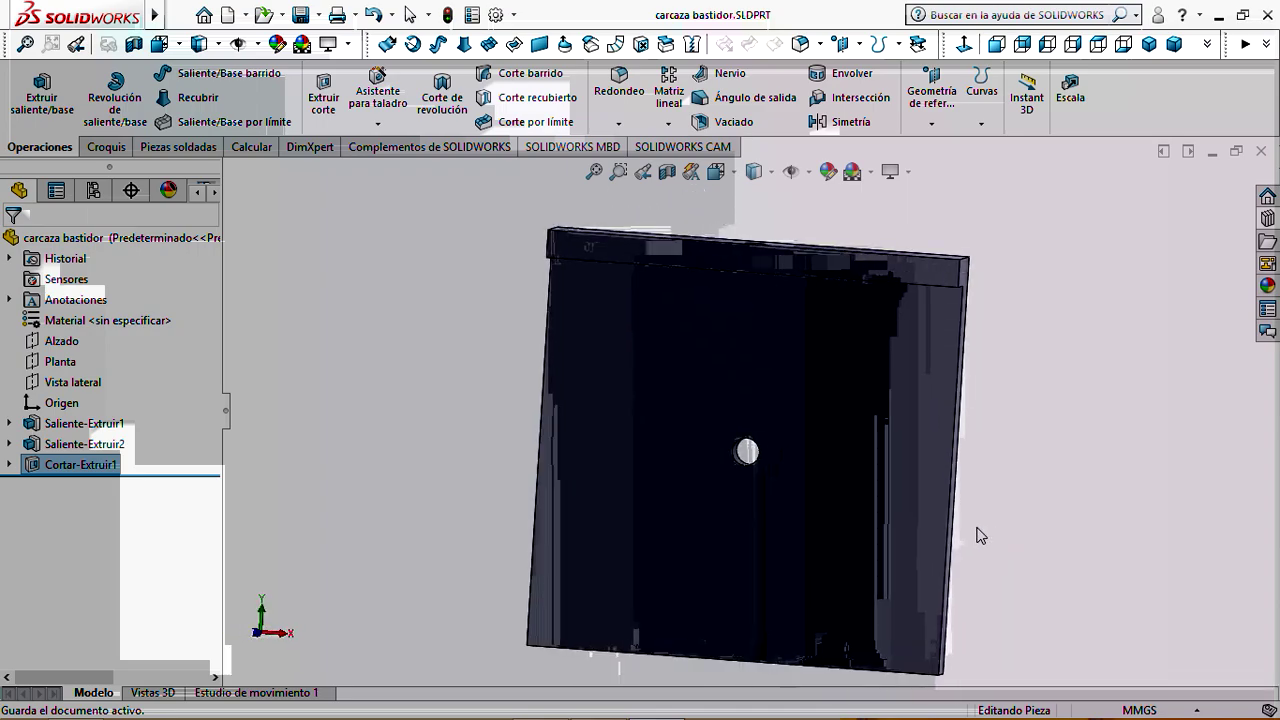
Close the part and create a new assembly document
left_click(1263, 151)
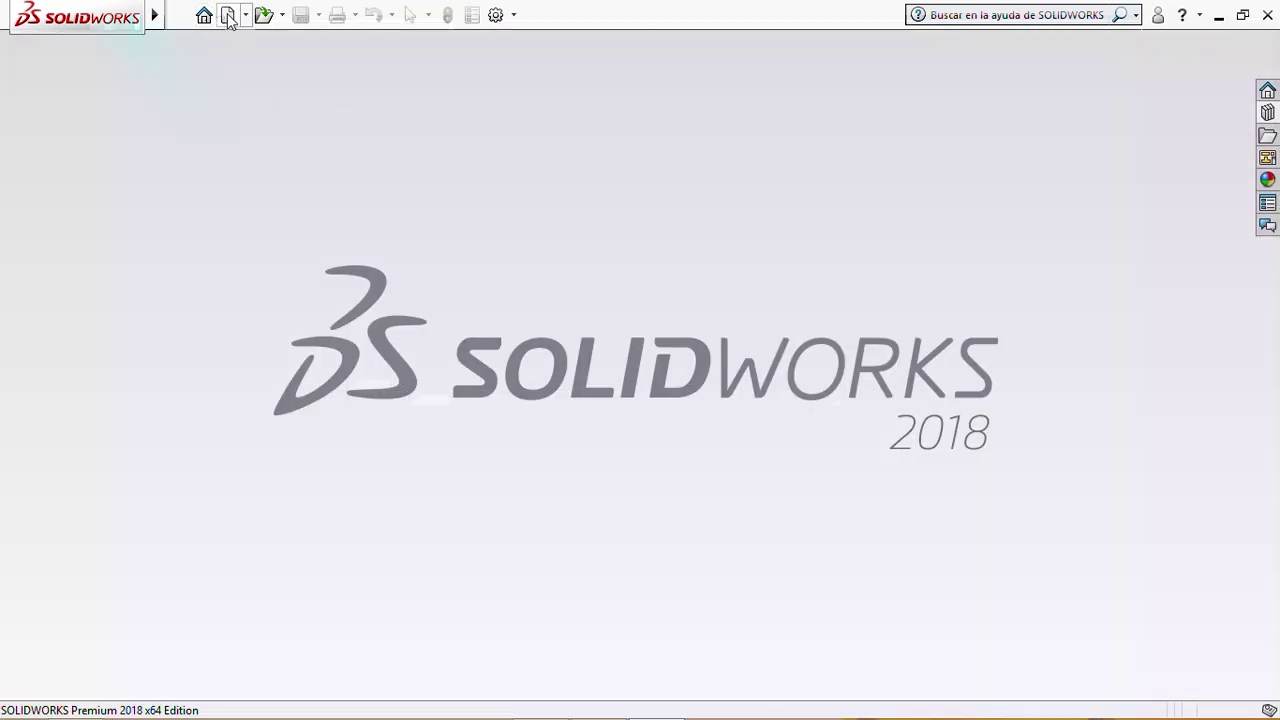
left_click(228, 16)
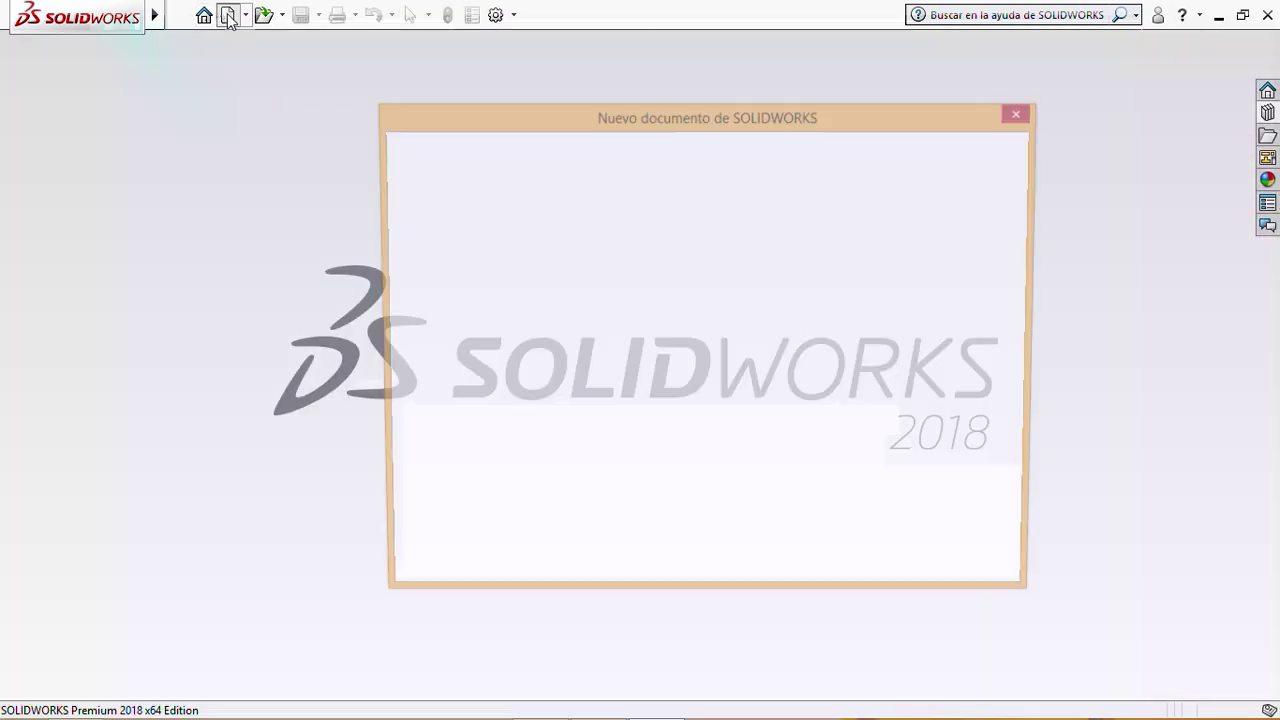
left_click(729, 320)
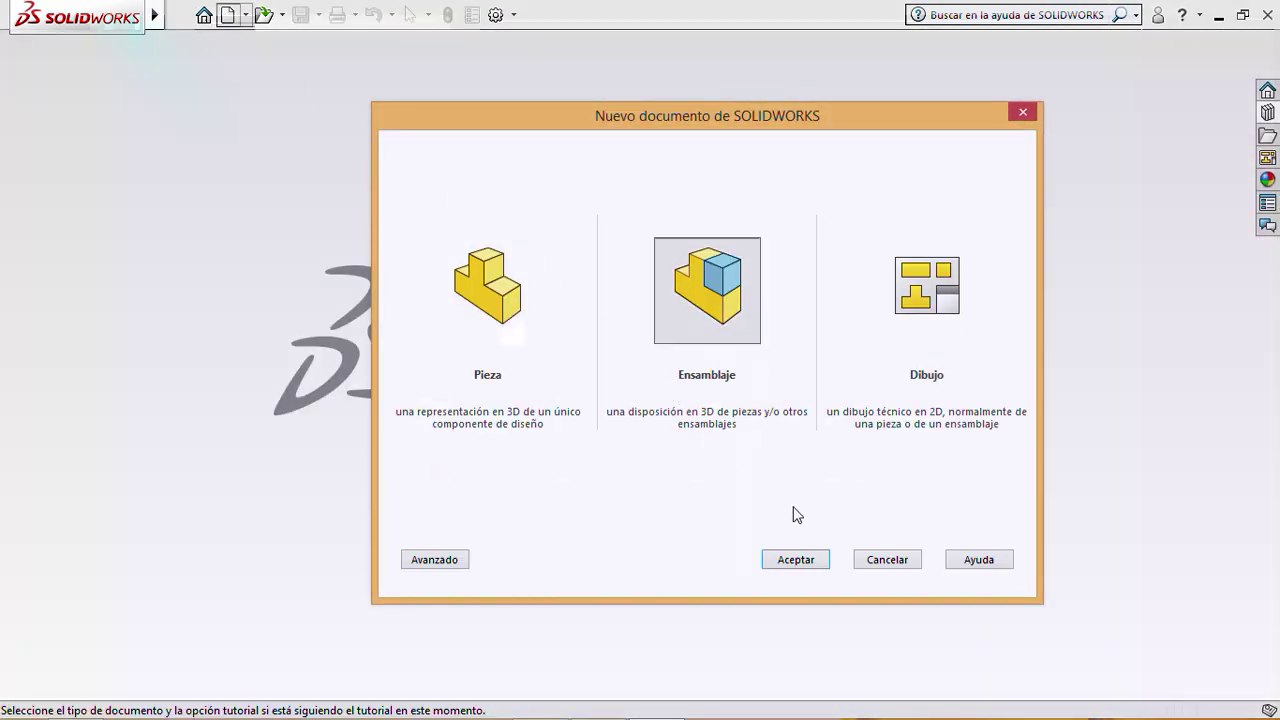
left_click(795, 559)
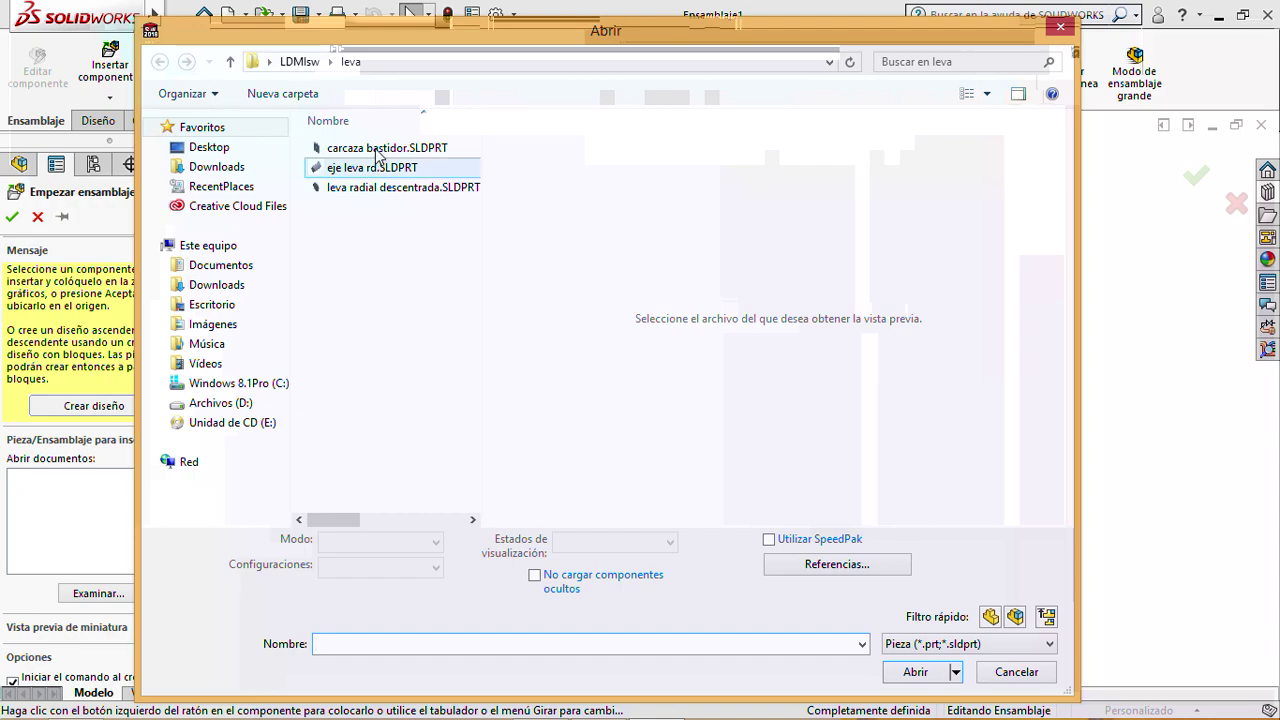
Insert carcaza bastidor.SLDPRT as the assembly's first component and place it in the graphics area
left_click(376, 150)
left_click(912, 653)
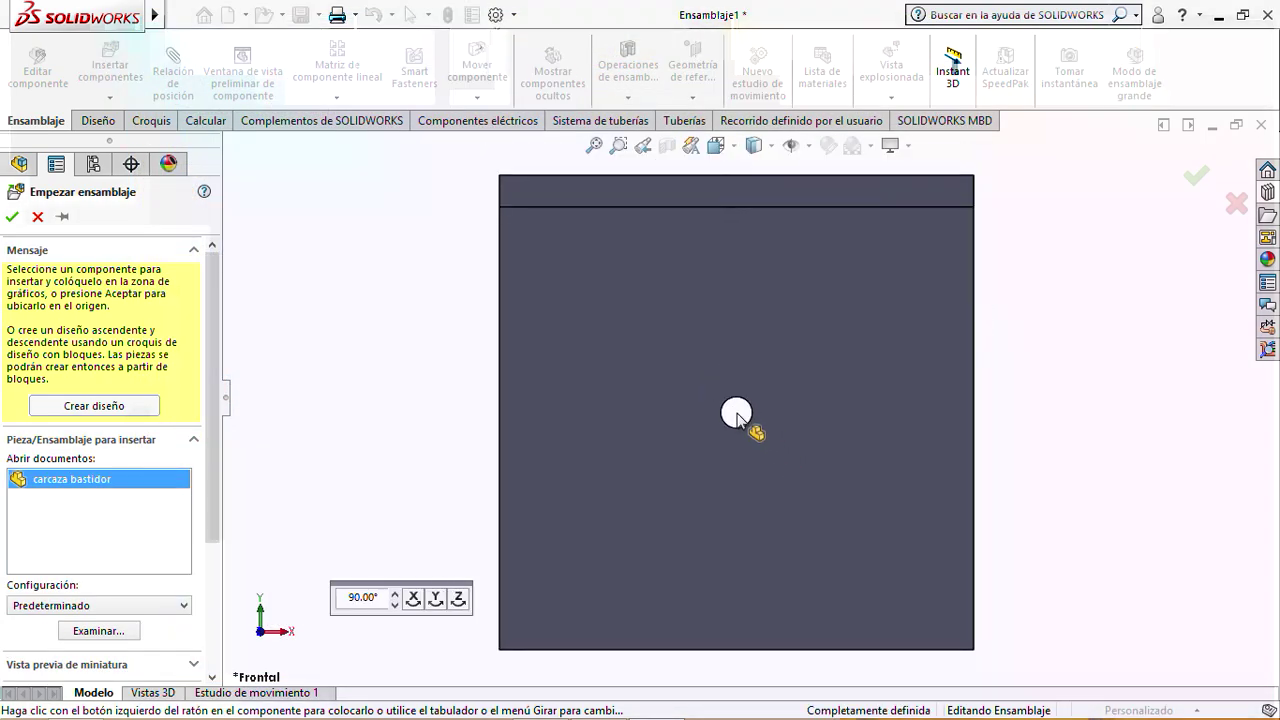
left_click(737, 414)
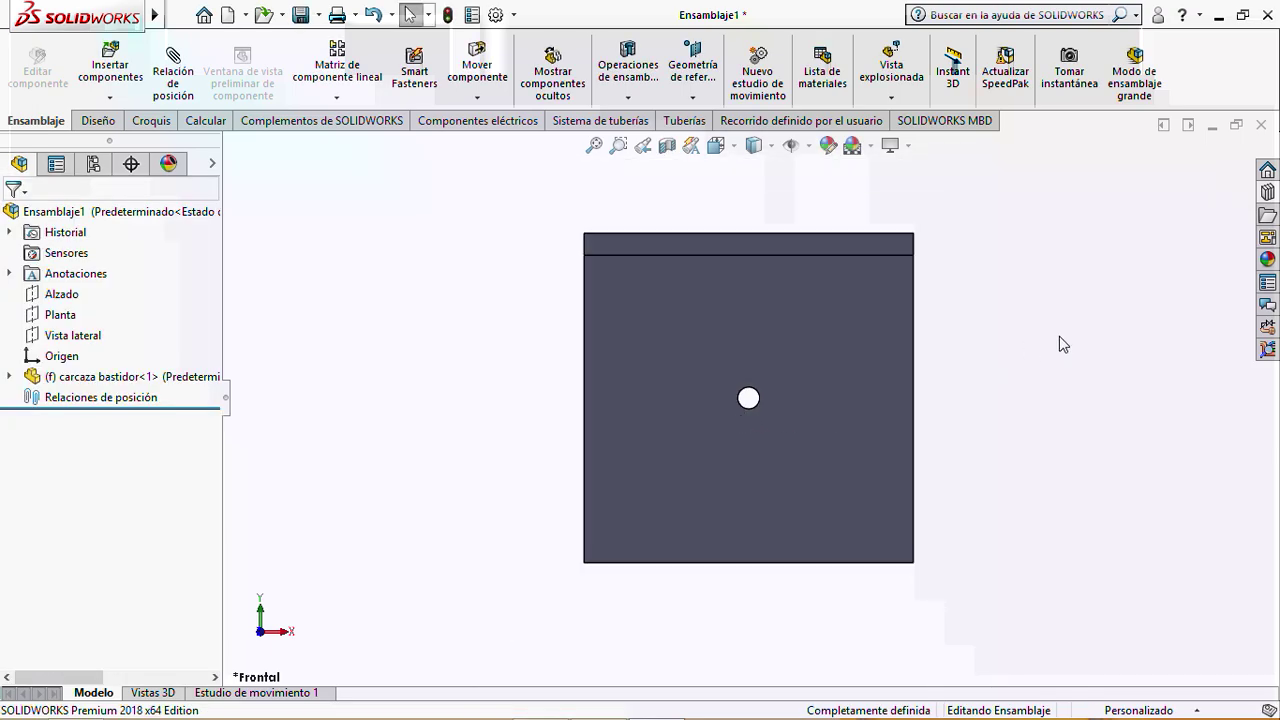
middle_click_drag(1063, 343, 1038, 367)
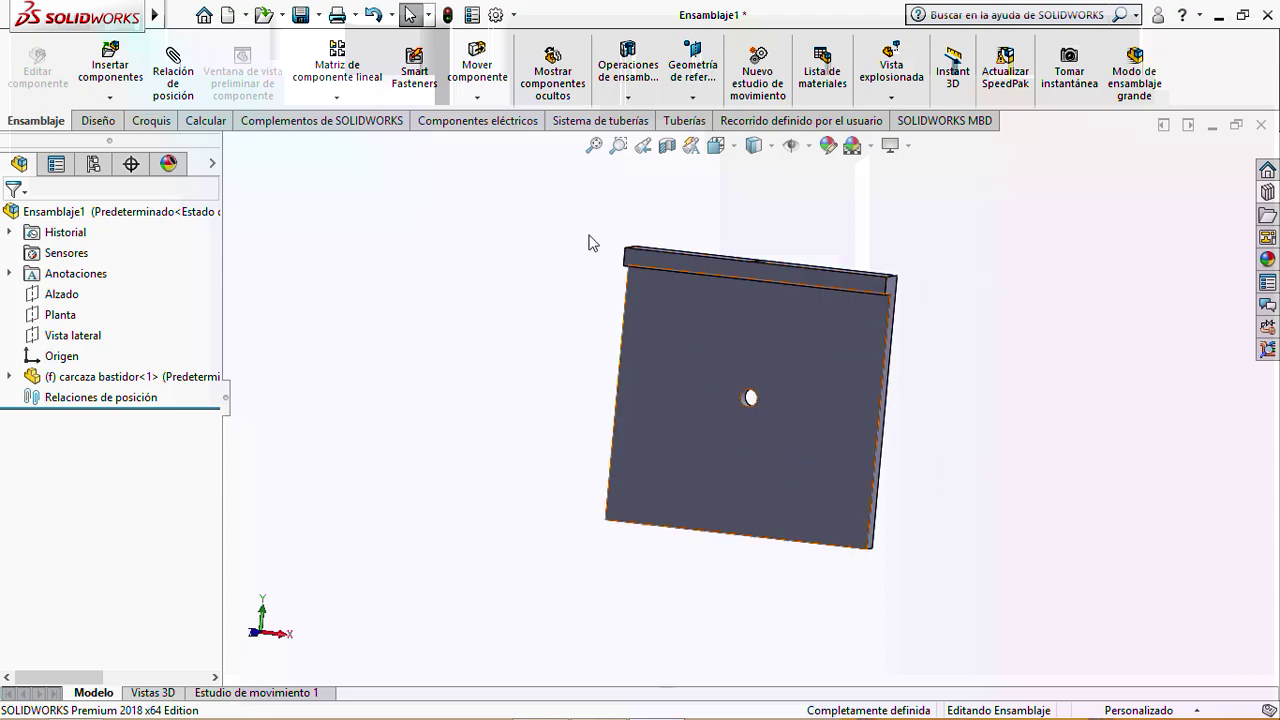
Insert the shaft eje leva rd.SLDPRT and place it beside the lower part of the frame plate
left_click(100, 62)
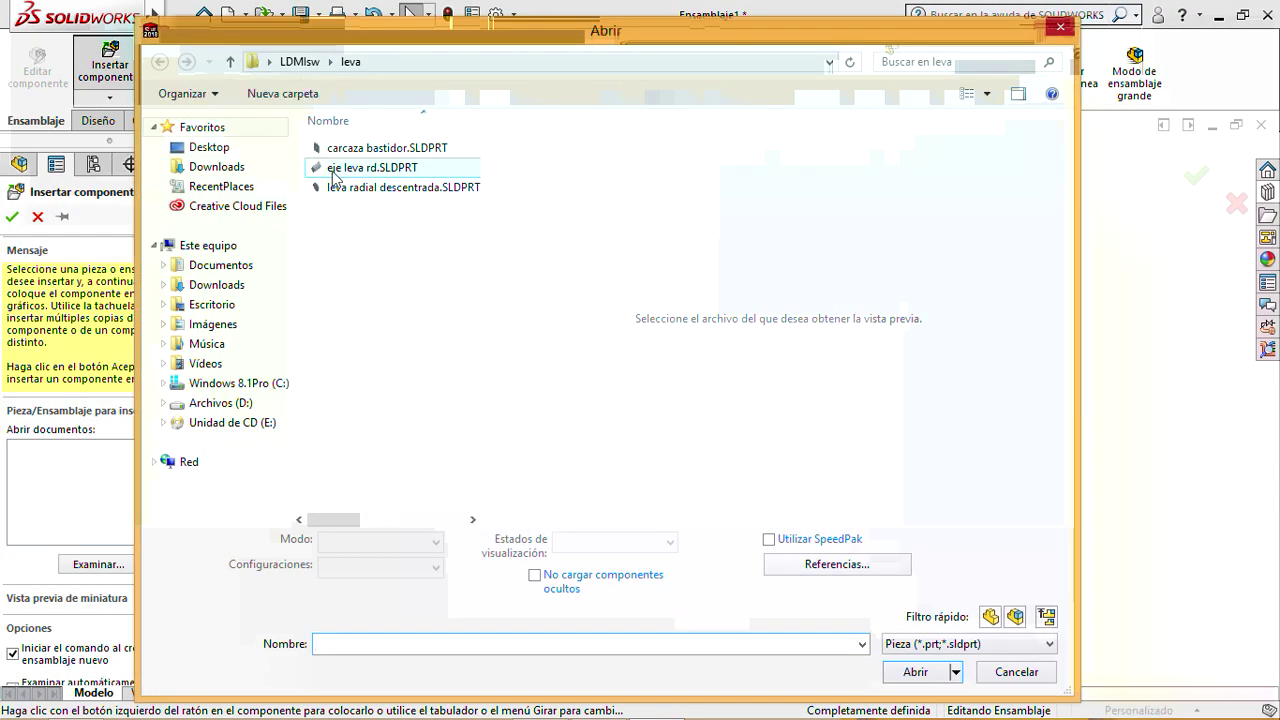
left_click(334, 170)
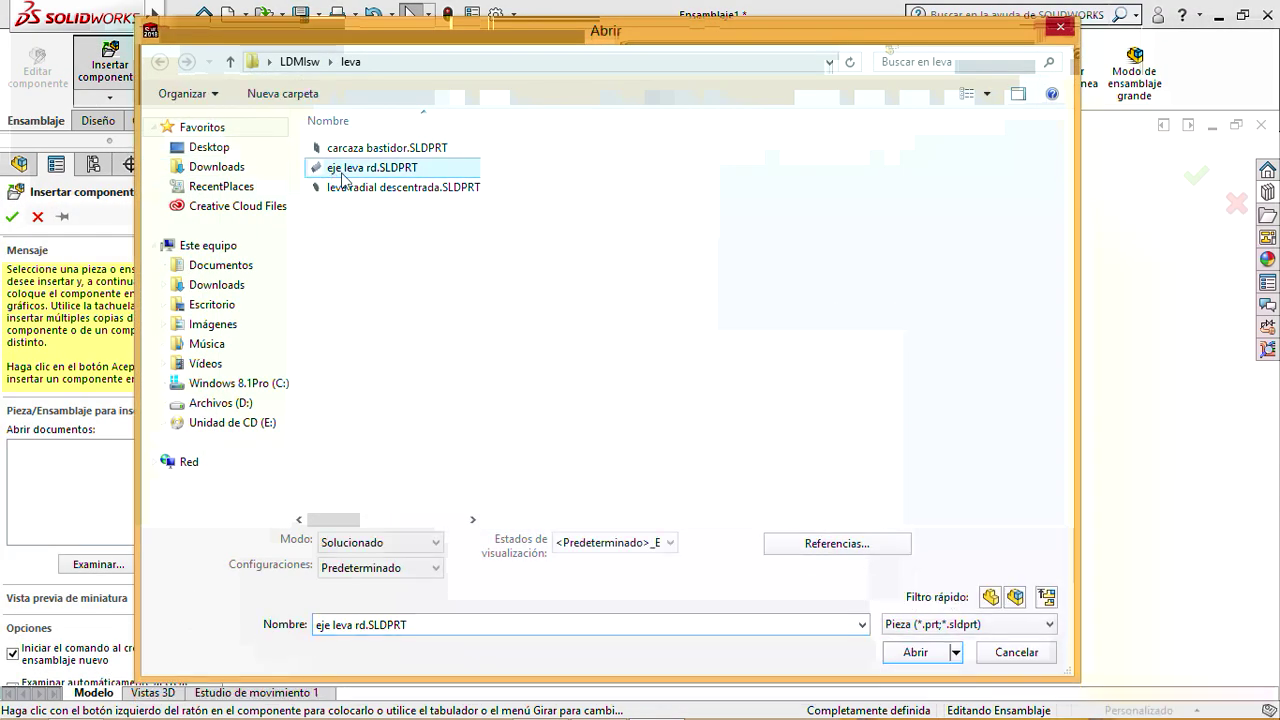
left_click(912, 672)
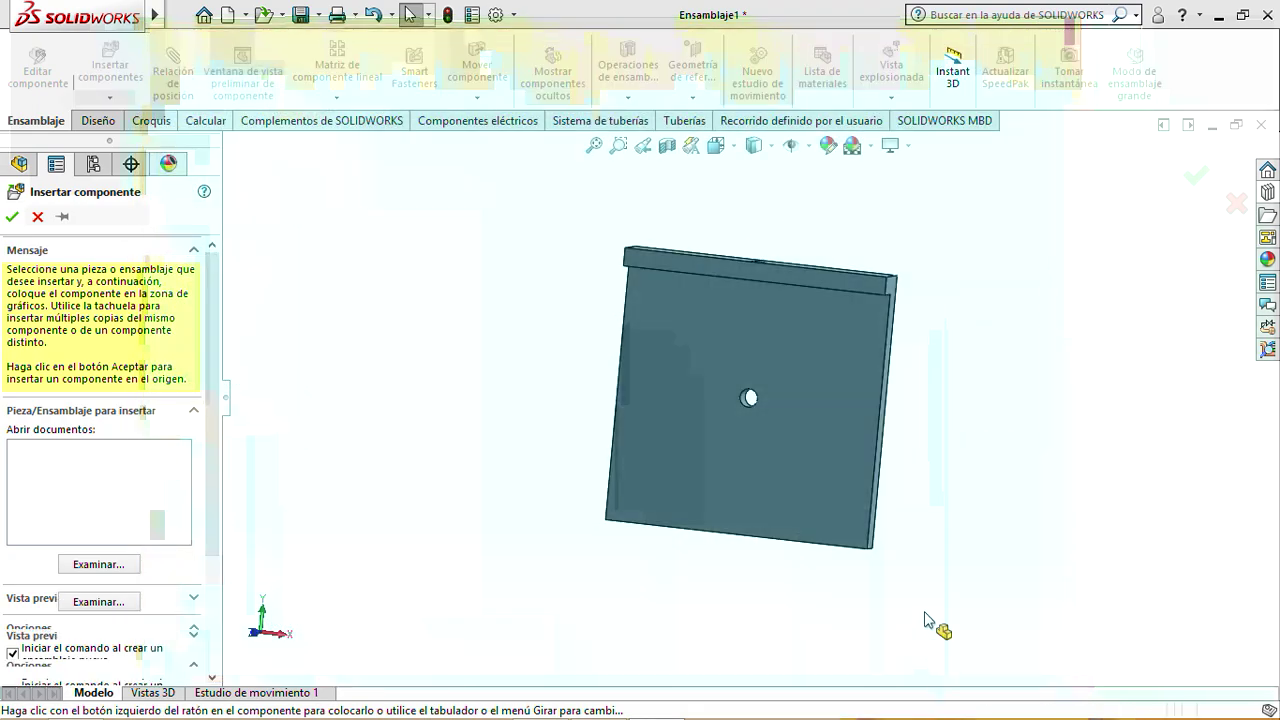
left_click(953, 472)
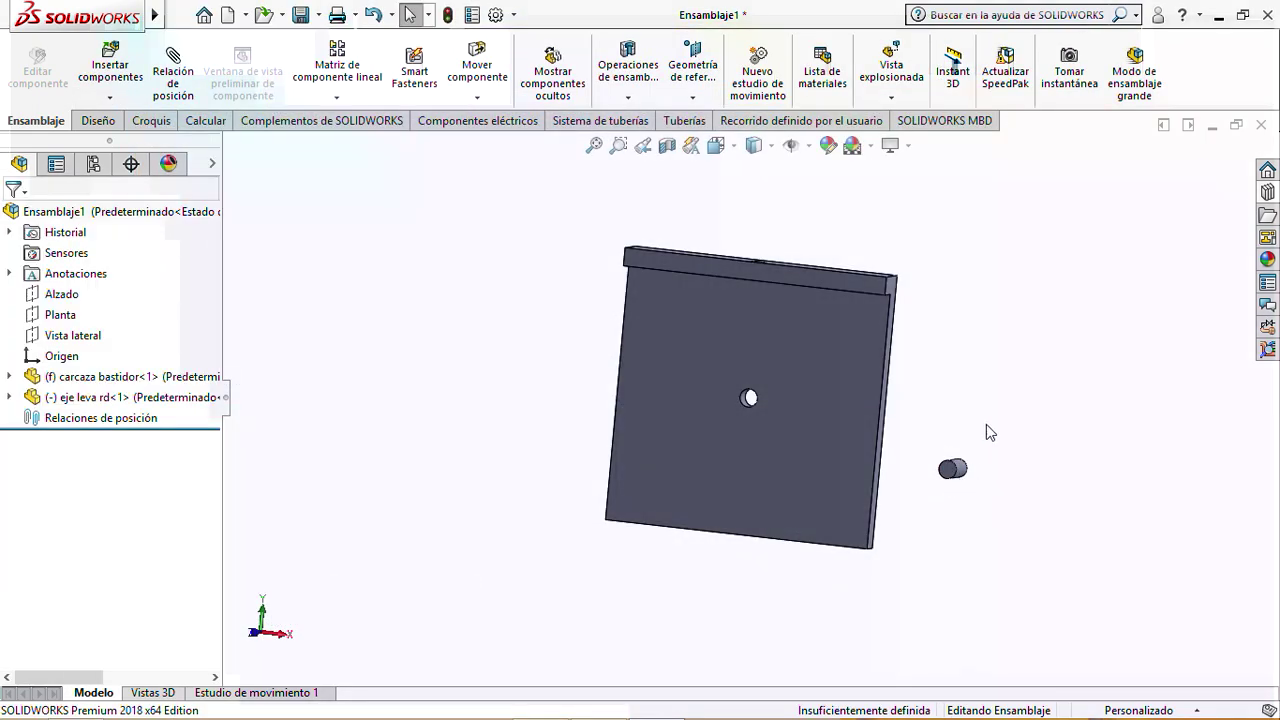
Mate the shaft's outer circular end edge to the hole edge on the plate's back face with a coincident relation
middle_click_drag(988, 431, 897, 368)
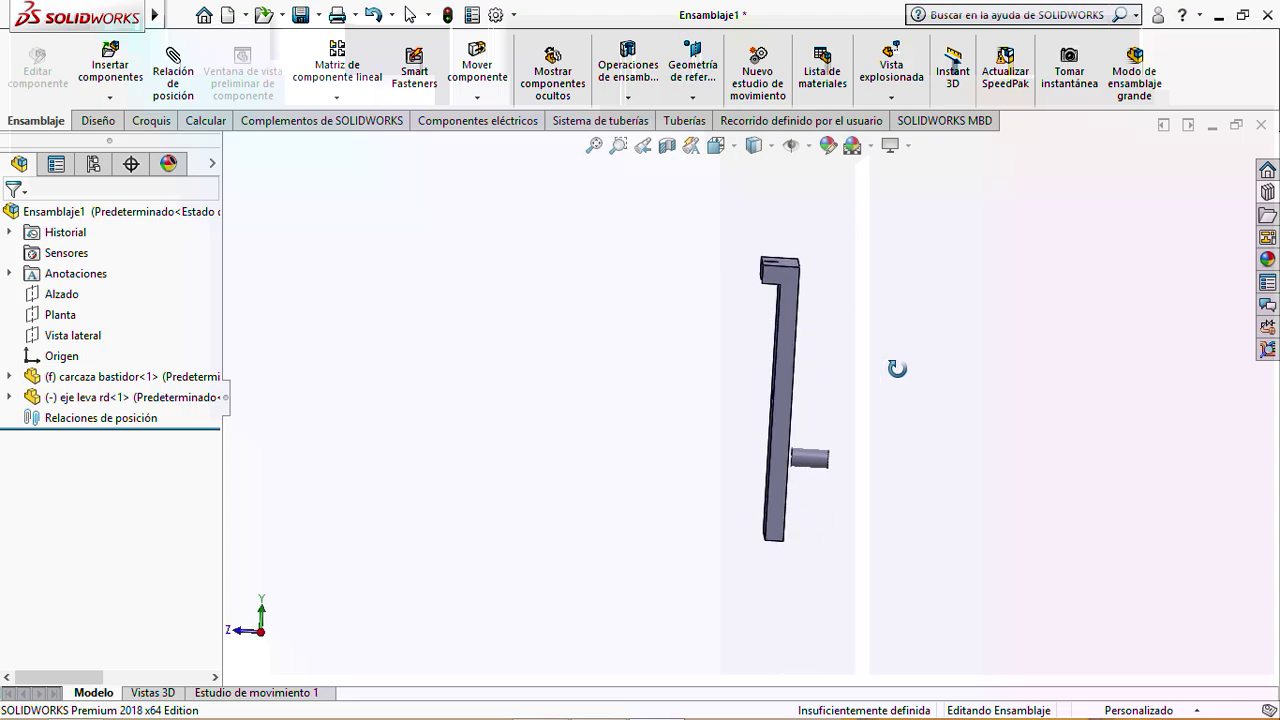
middle_click_drag(897, 368, 900, 371)
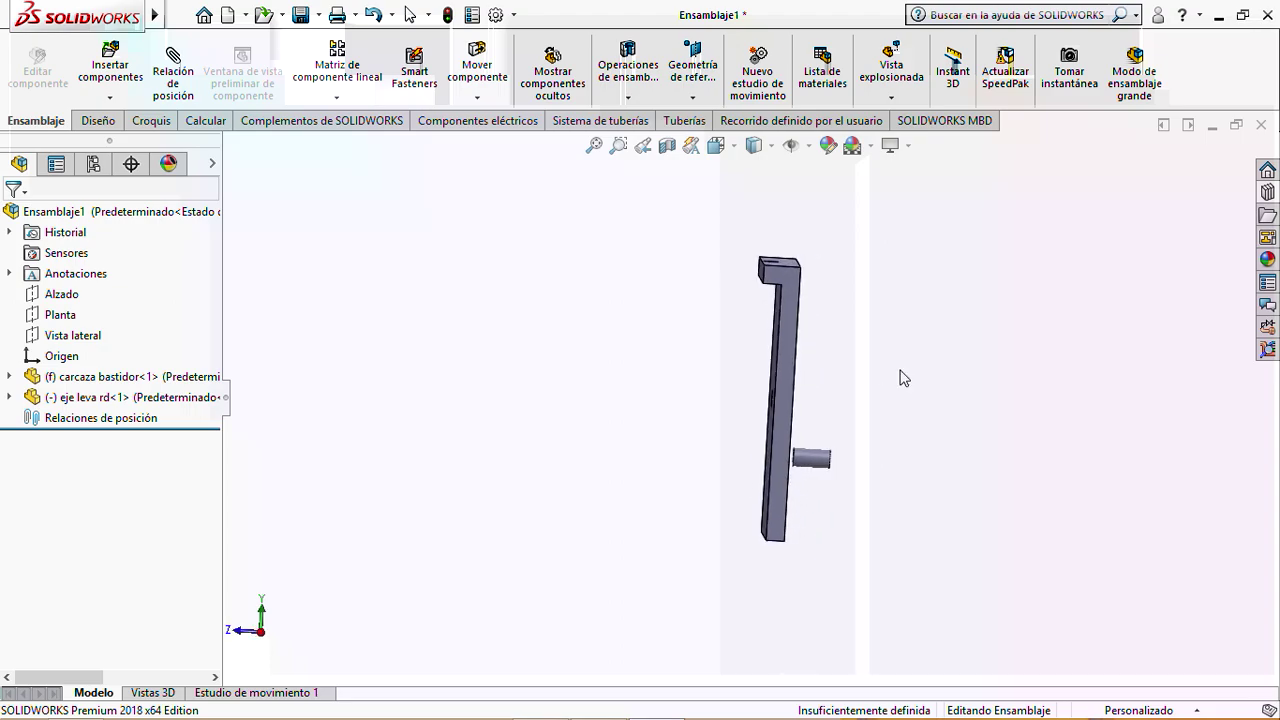
left_click(170, 78)
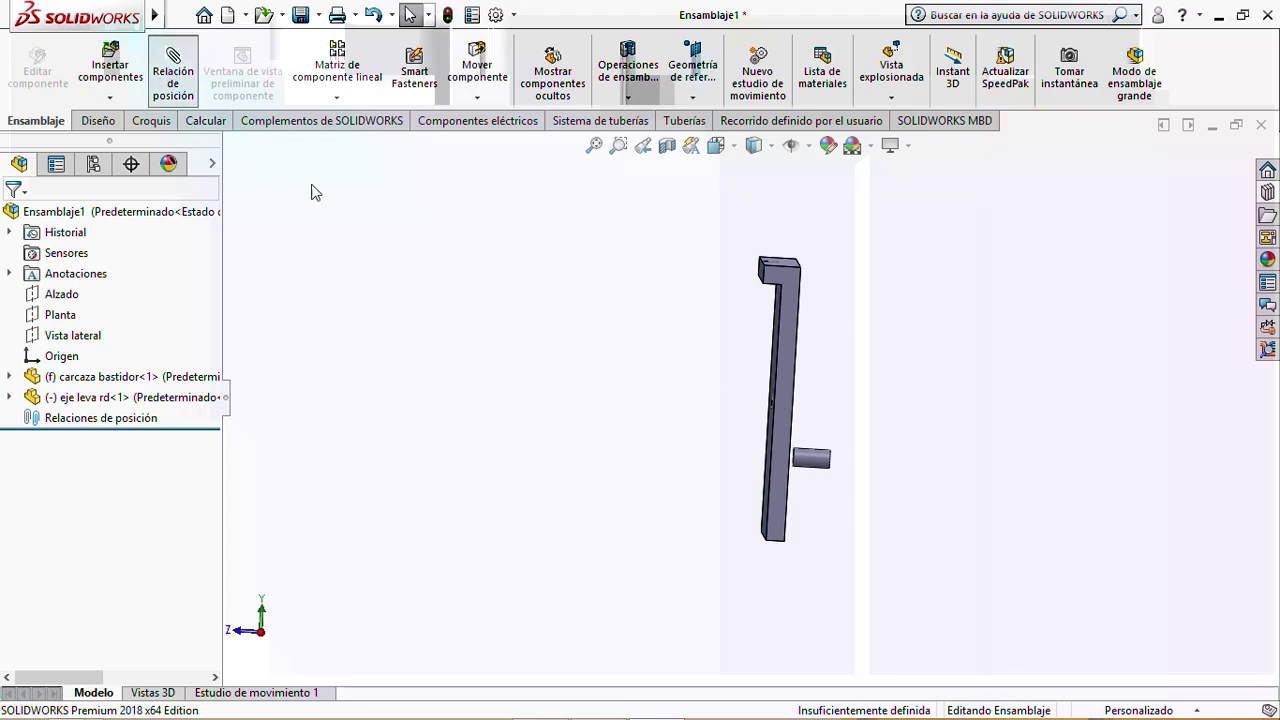
scroll(854, 474, "down", 5)
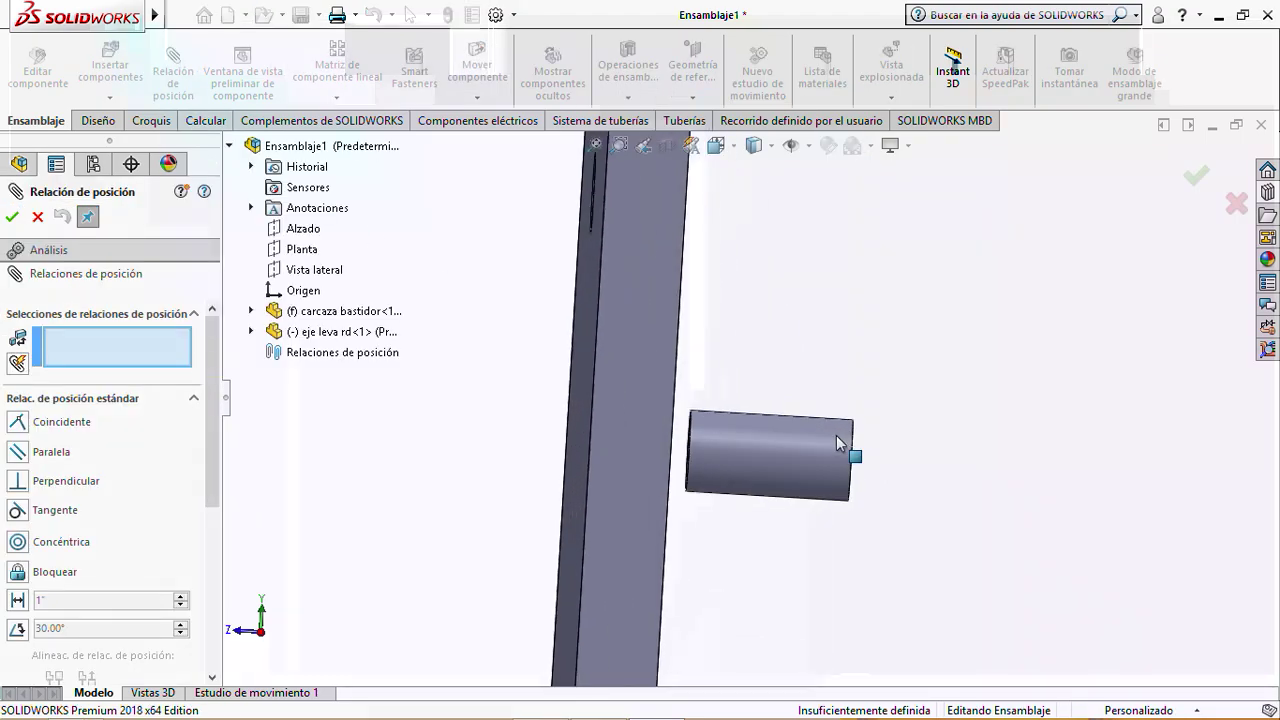
left_click(854, 456)
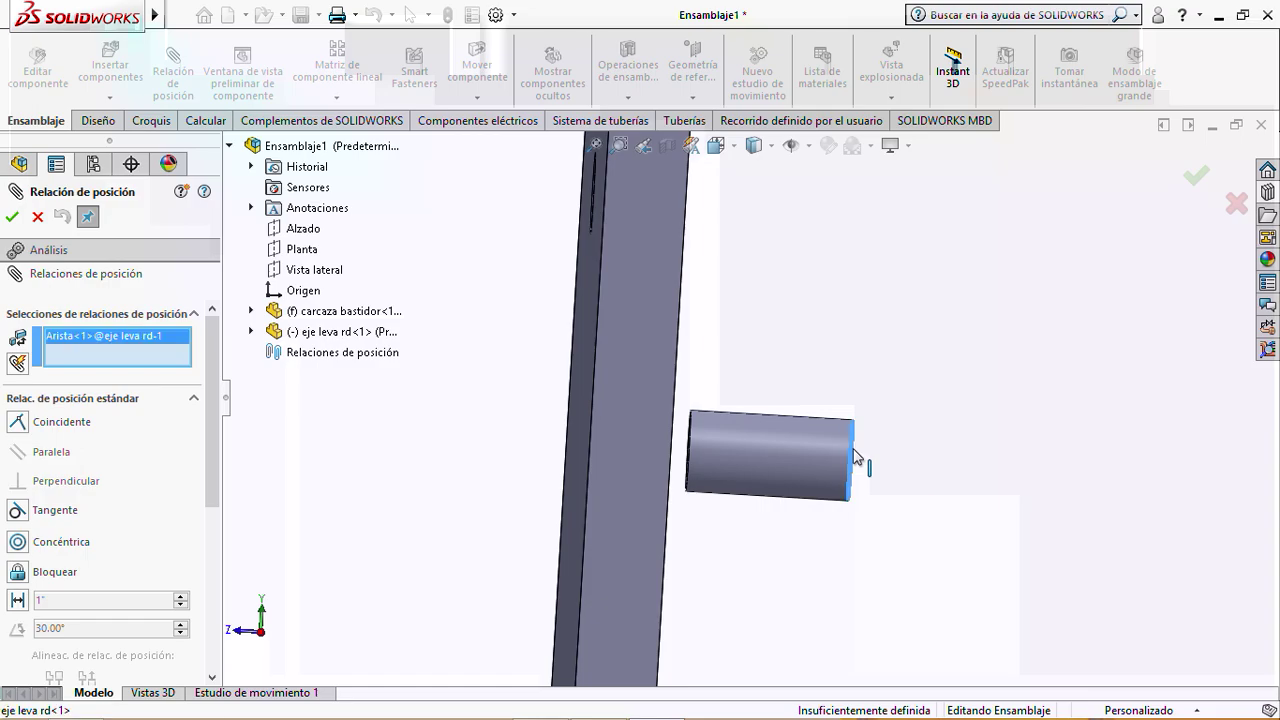
middle_click_drag(866, 466, 838, 400)
scroll(838, 400, "up", 3)
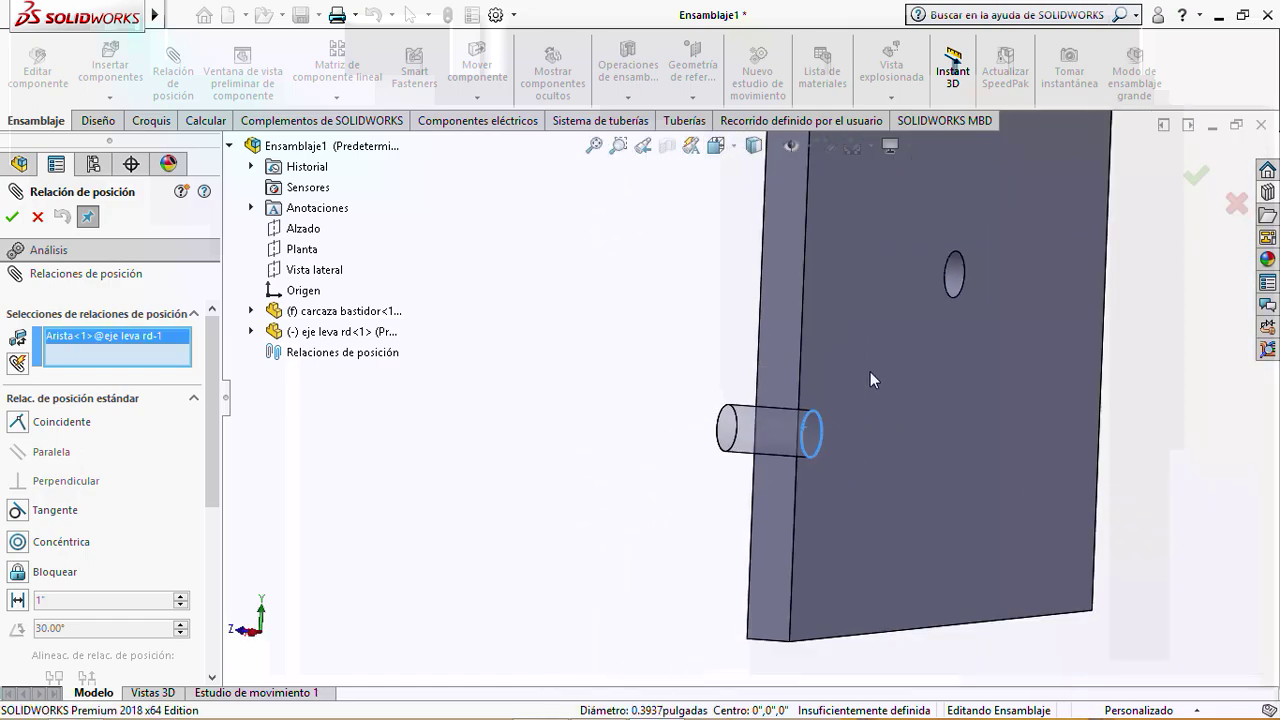
scroll(870, 371, "down", 8)
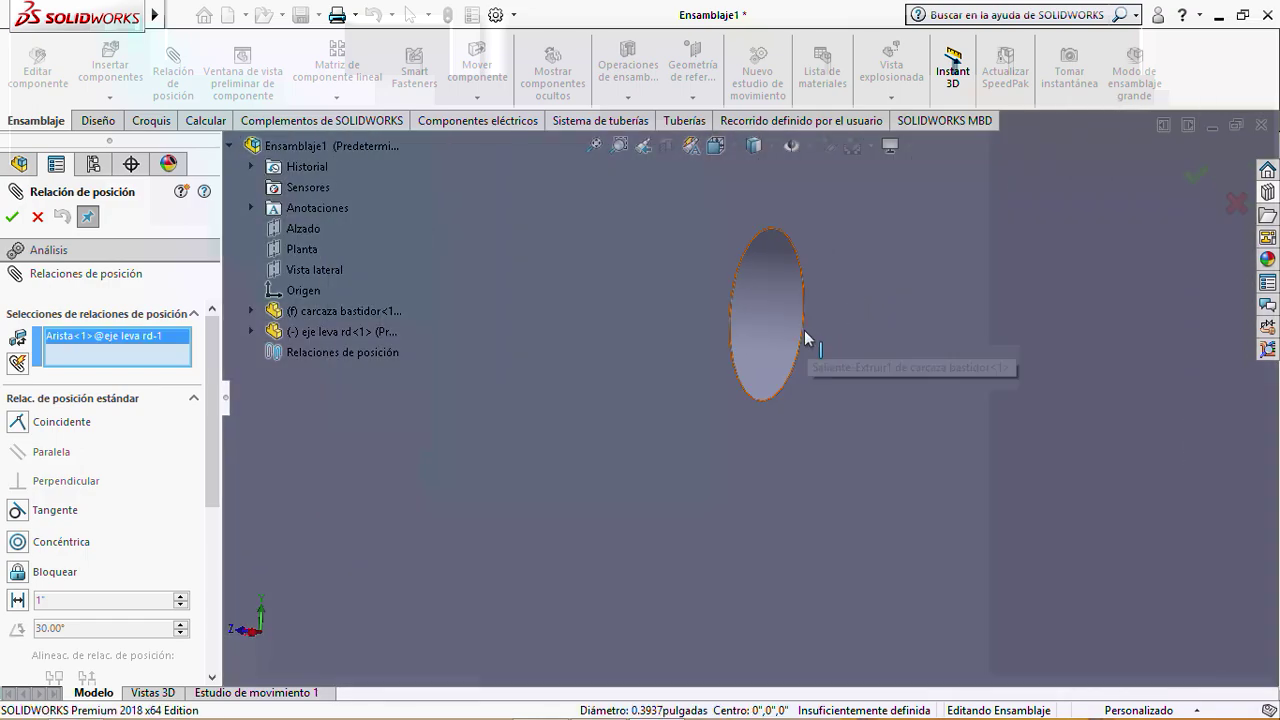
left_click(804, 338)
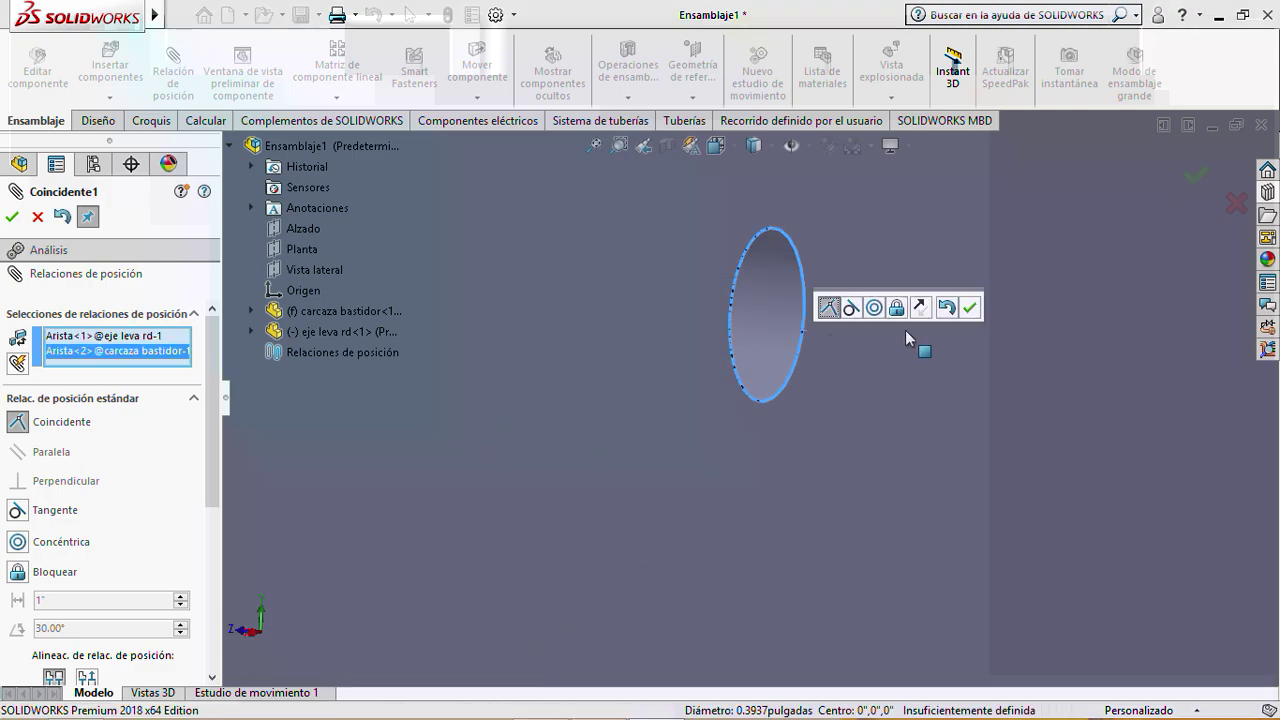
left_click(968, 311)
scroll(950, 340, "up", 5)
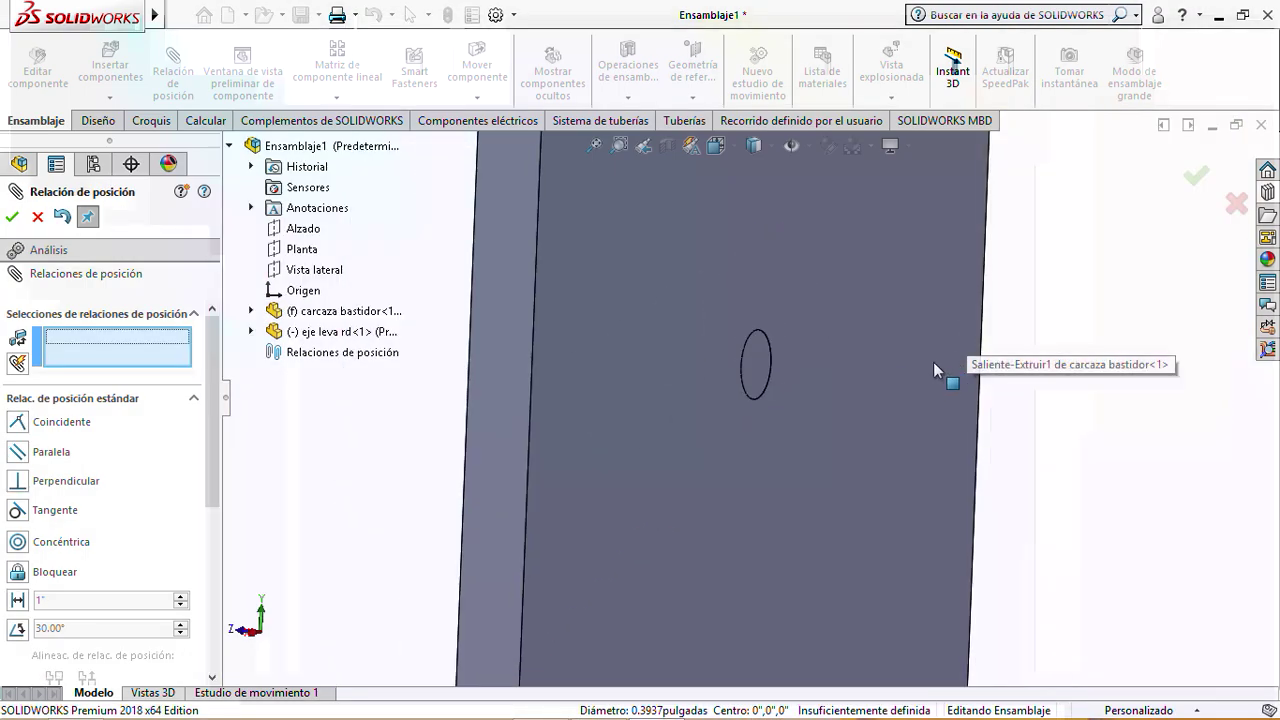
middle_click_drag(347, 497, 425, 500)
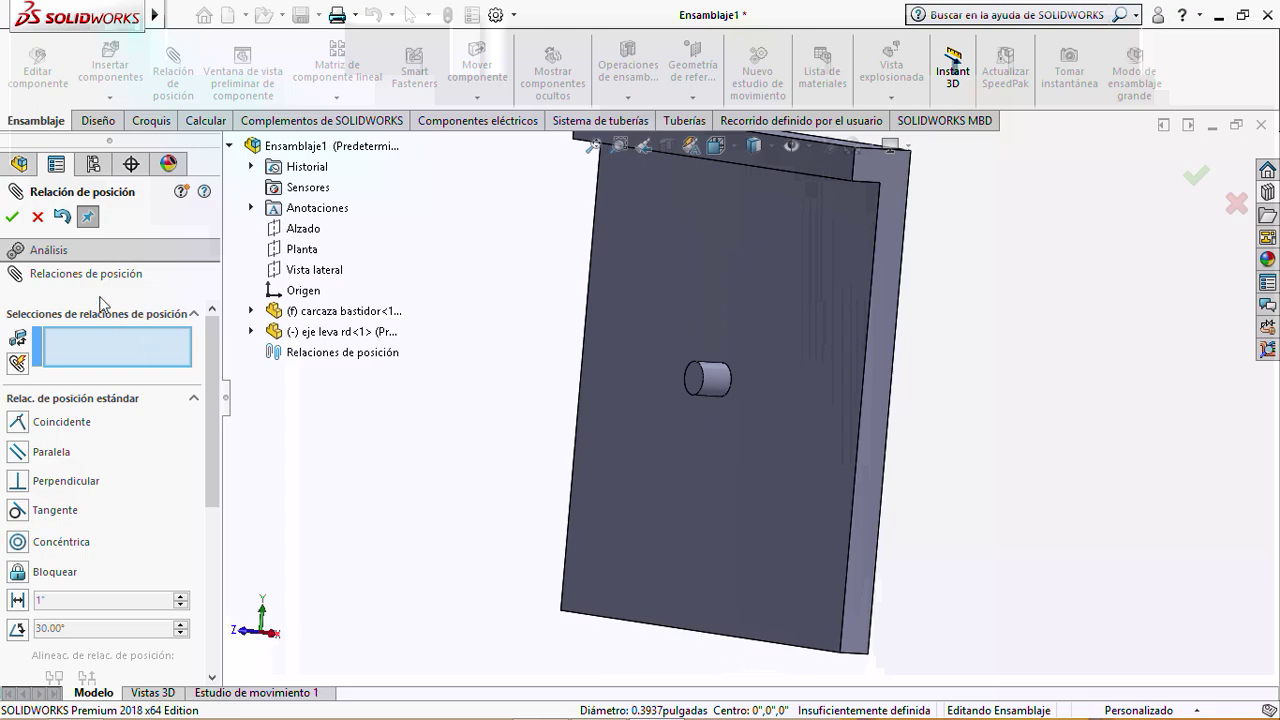
left_click(13, 217)
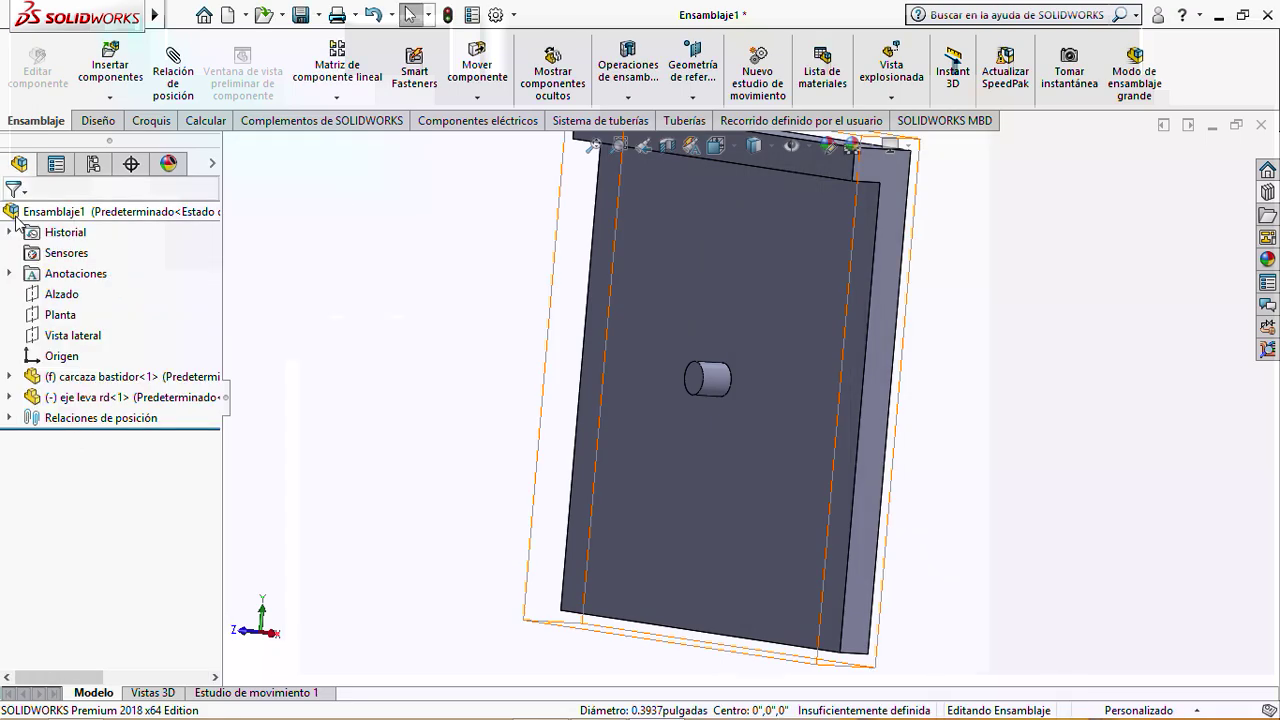
Insert the cam leva radial descentrada.SLDPRT and place it beside the frame on the shaft's protruding side
left_click(110, 65)
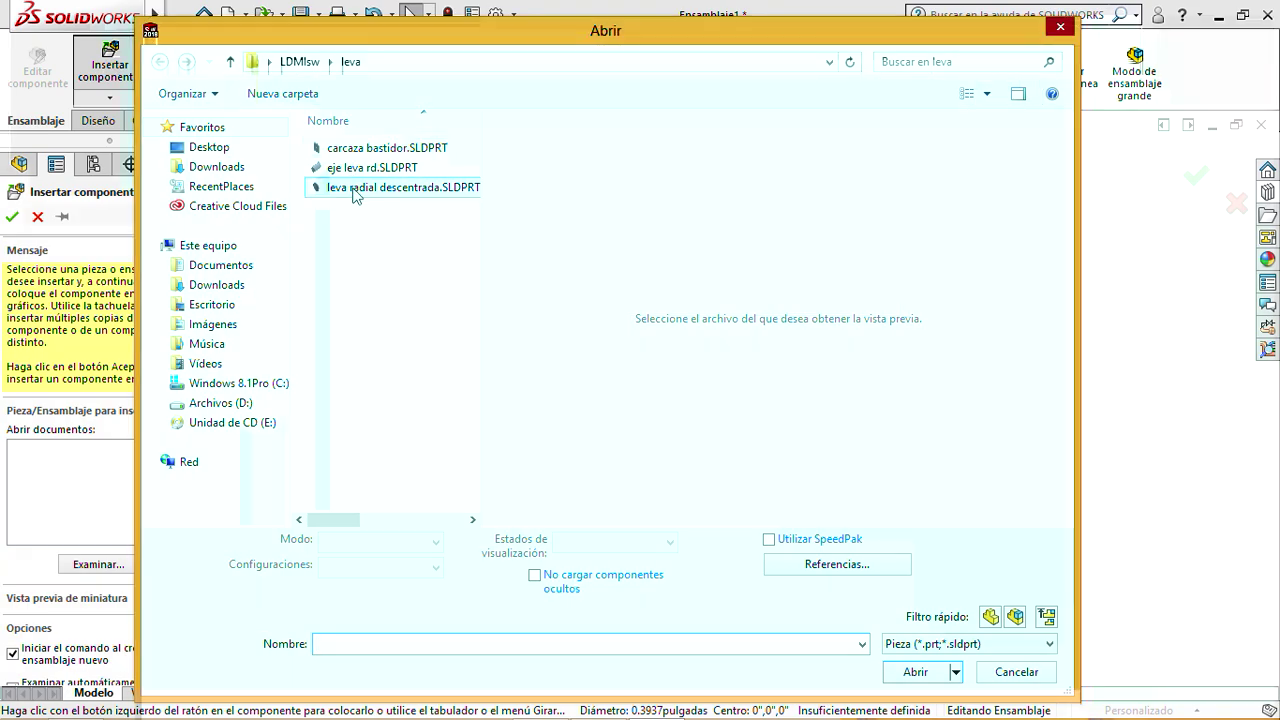
left_click(355, 190)
left_click(910, 655)
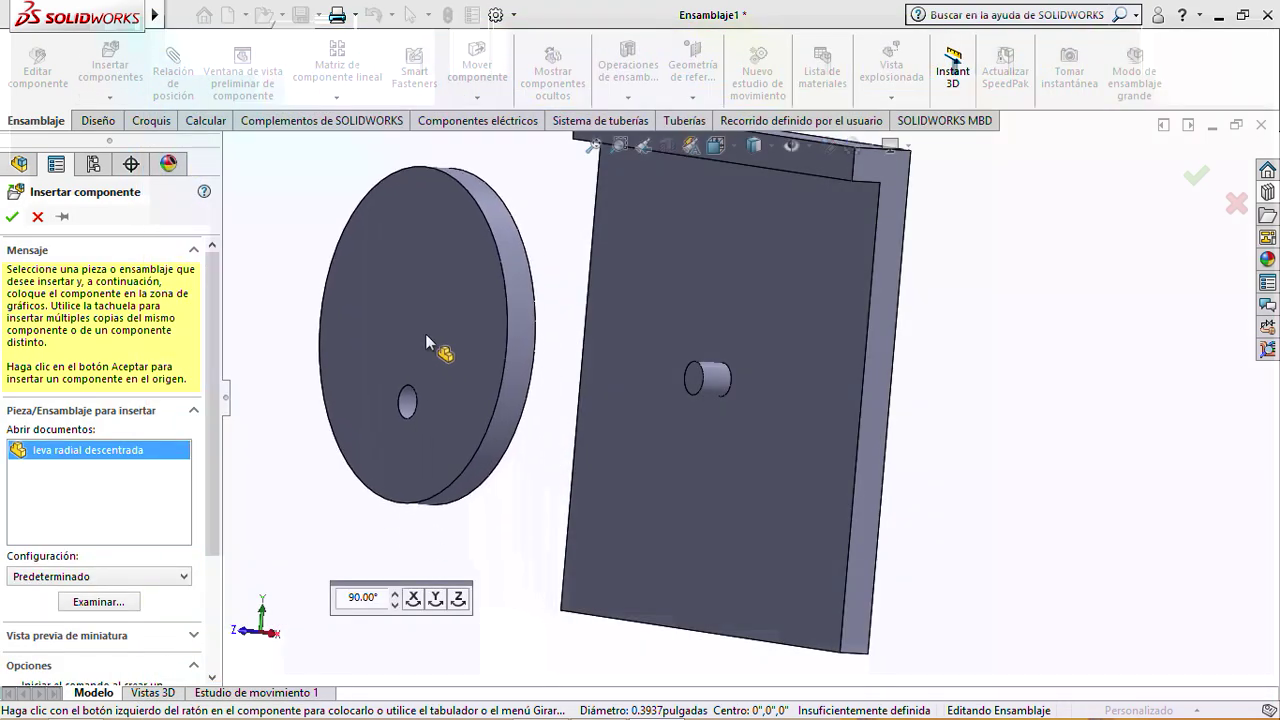
left_click(425, 333)
Mate the cam's hole edge on its outer face to the shaft's free circular end edge with a coincident relation
scroll(723, 326, "up", 5)
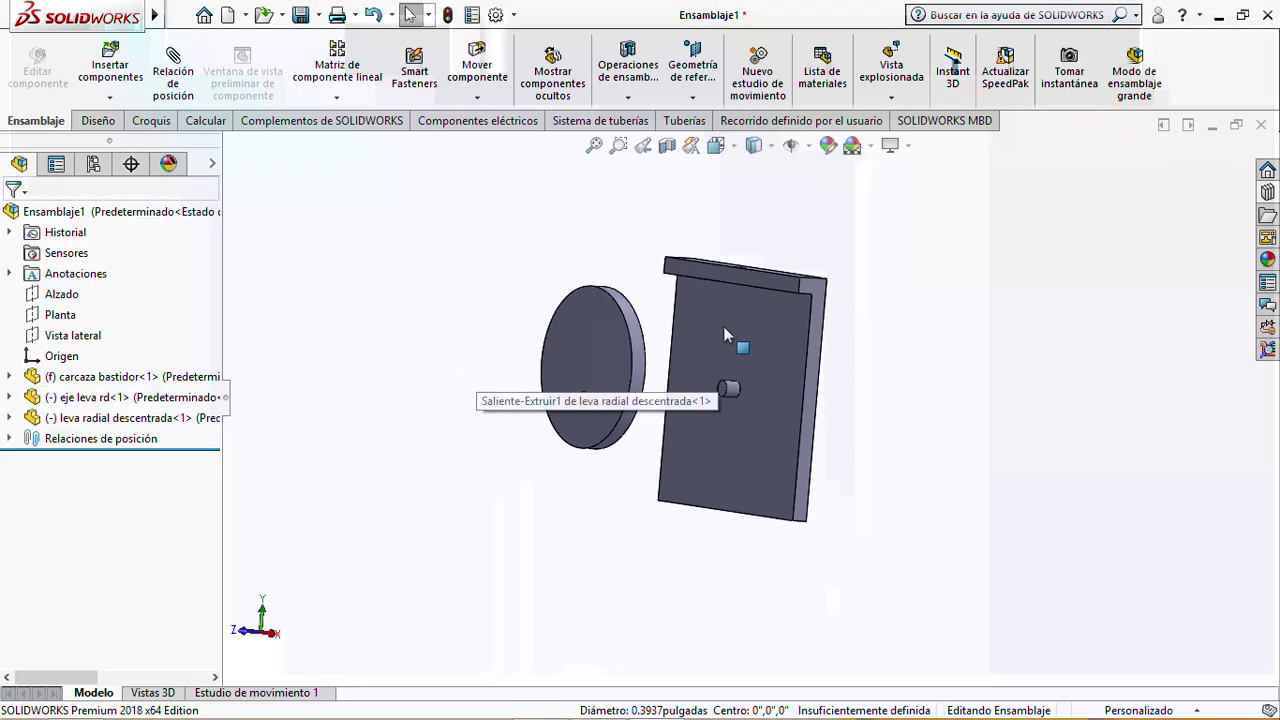
middle_click_drag(723, 326, 684, 274)
left_click(183, 76)
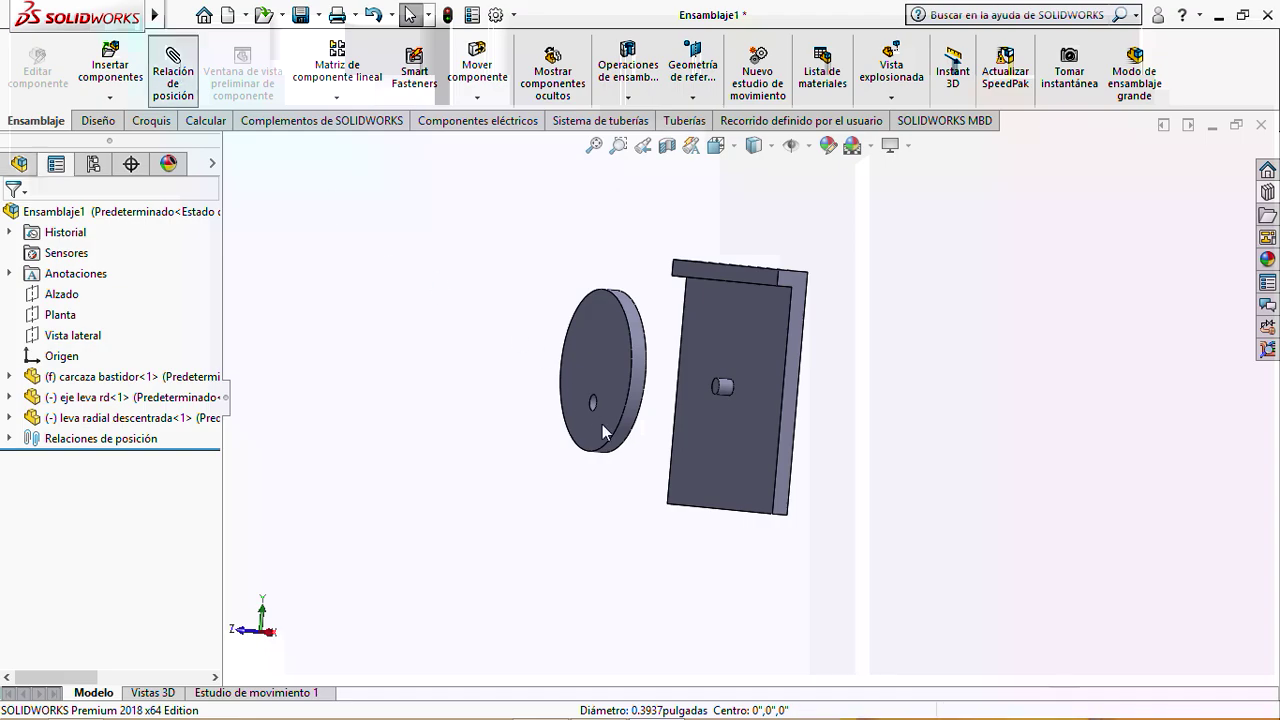
scroll(609, 437, "down", 5)
scroll(669, 394, "down", 4)
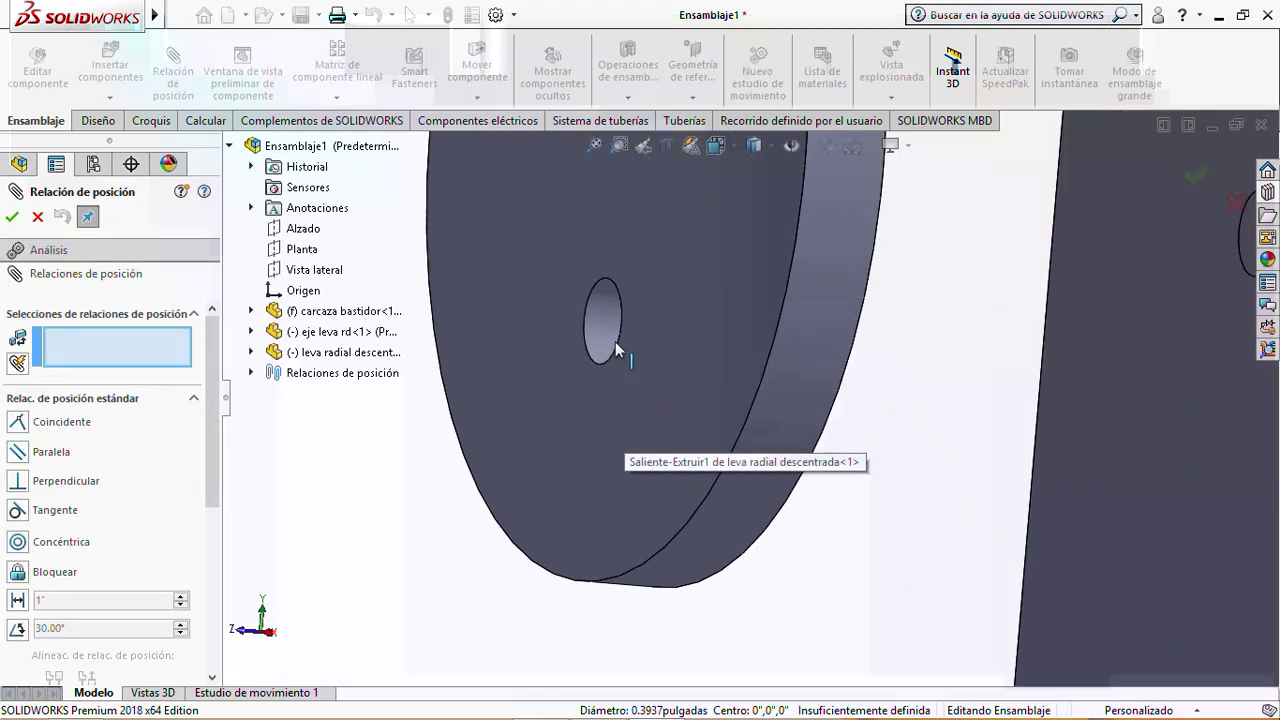
left_click(616, 346)
scroll(620, 355, "up", 3)
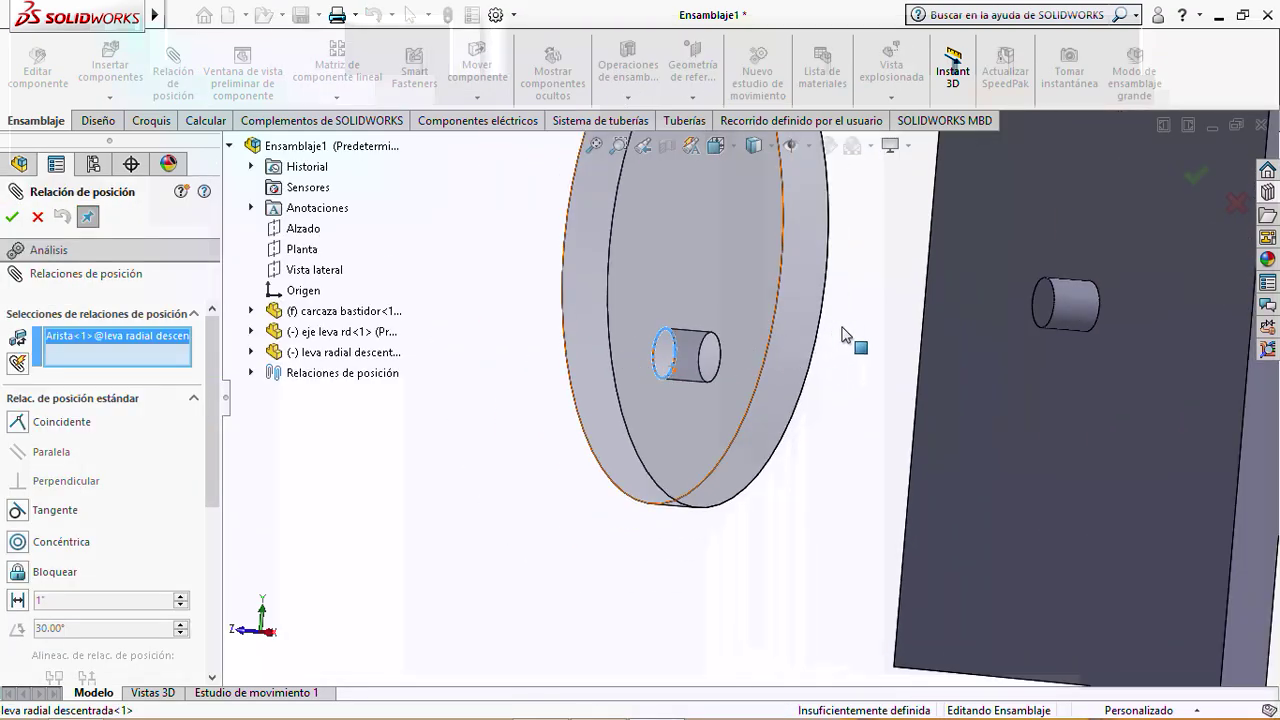
scroll(843, 335, "up", 1)
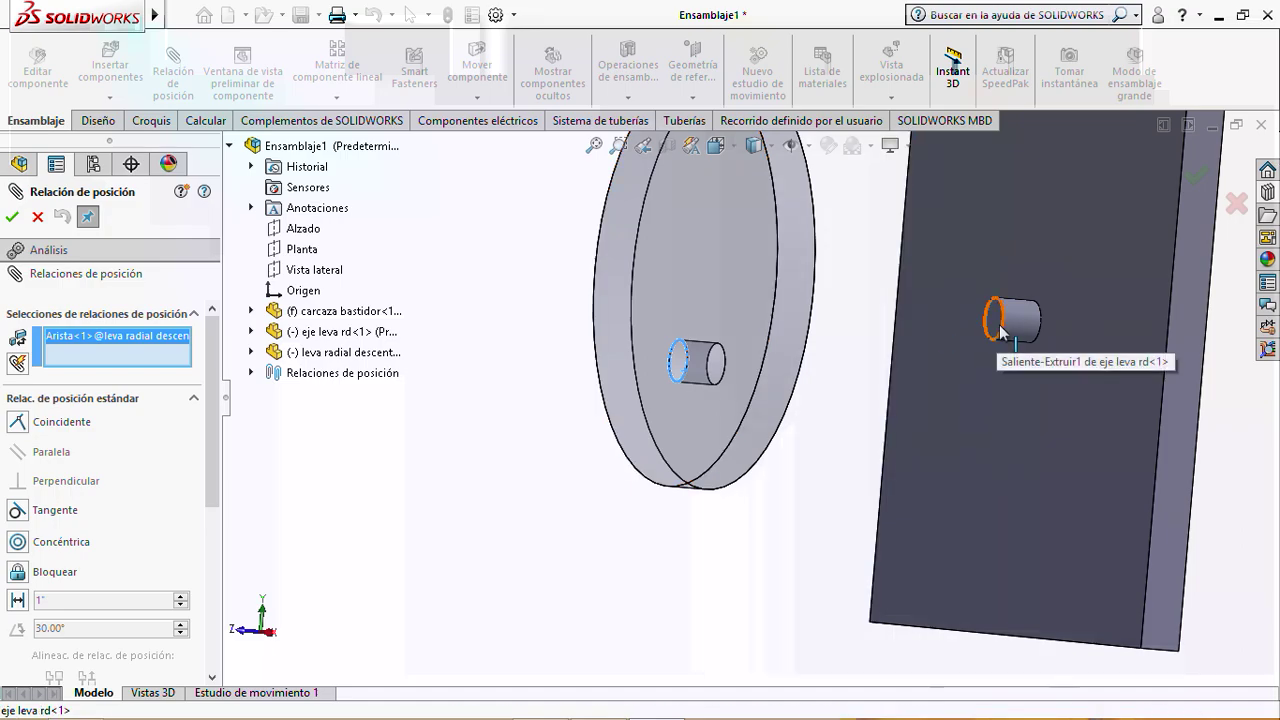
left_click(1000, 330)
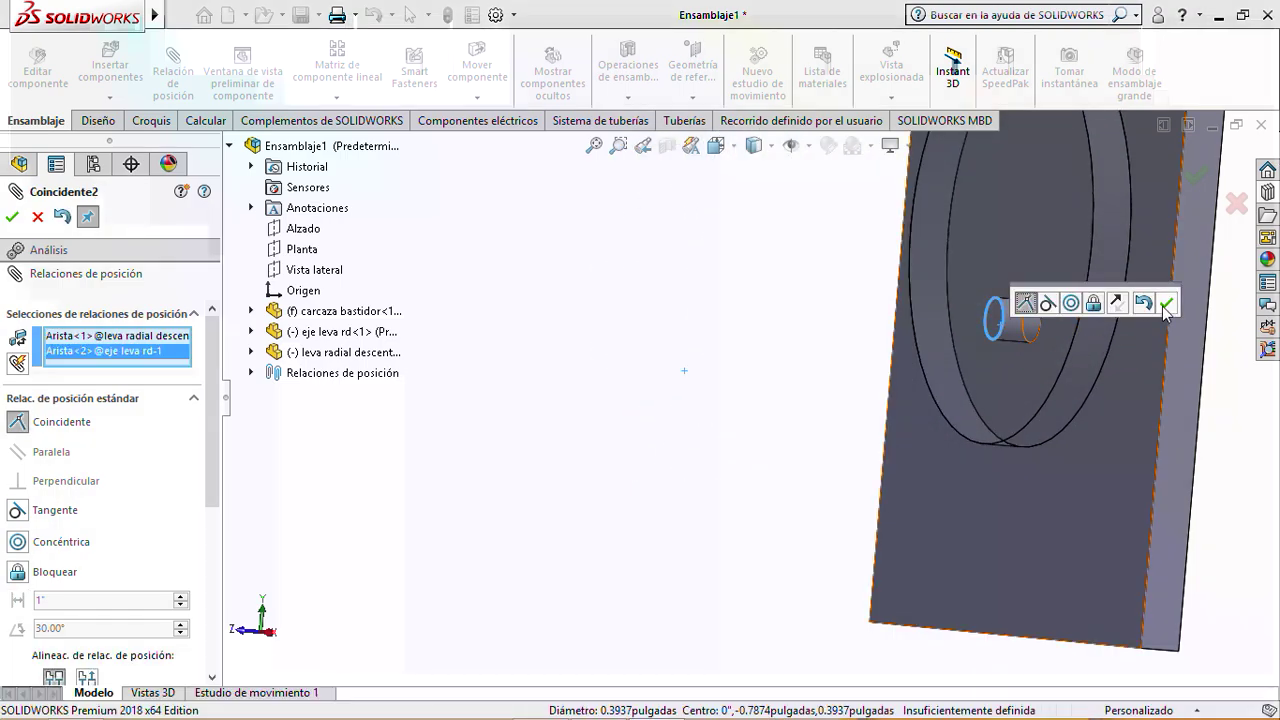
left_click(1165, 305)
middle_click_drag(1162, 306, 1124, 361)
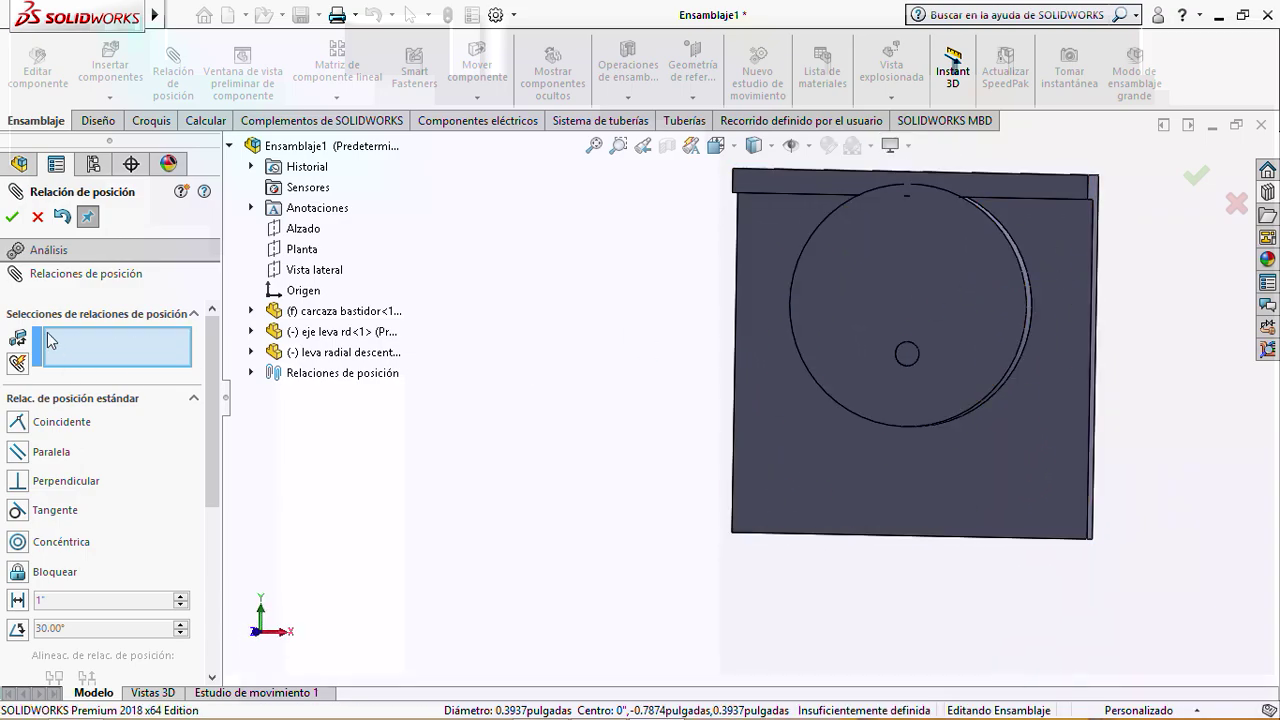
left_click(12, 217)
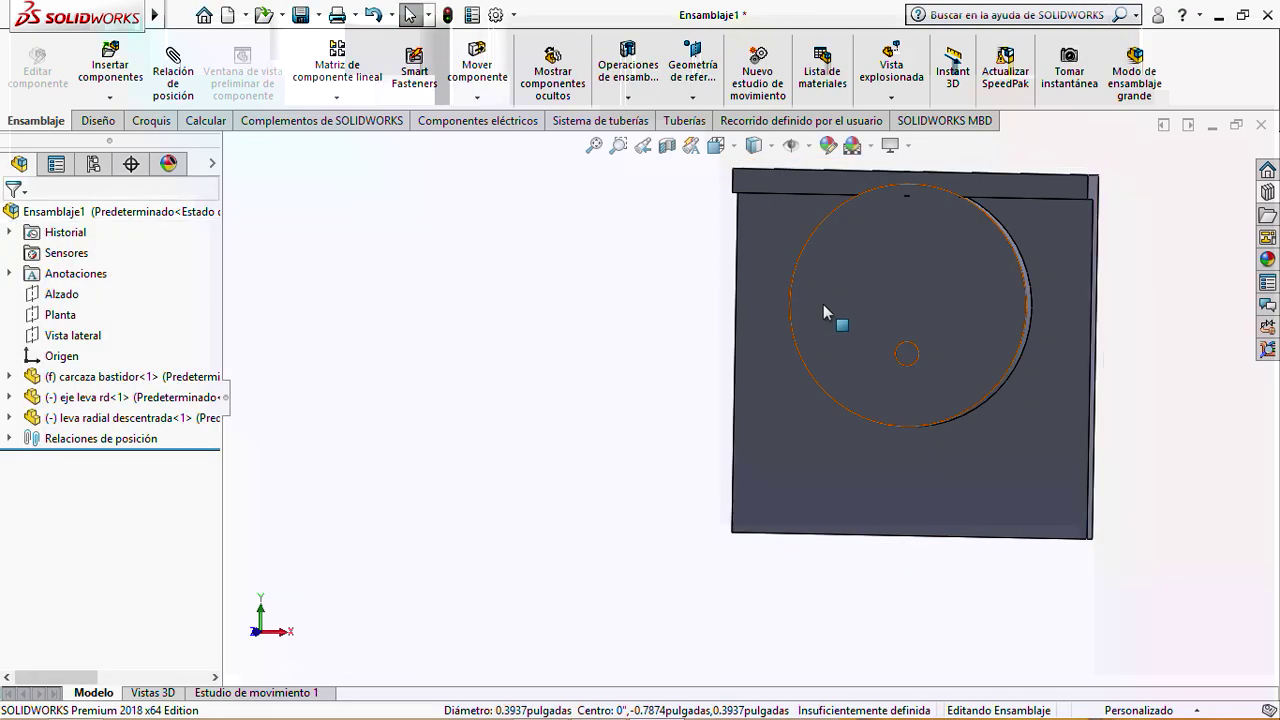
Rotate the cam around the shaft to check its clearance against the frame's upper flange
left_click_drag(942, 288, 988, 372)
left_click(578, 377)
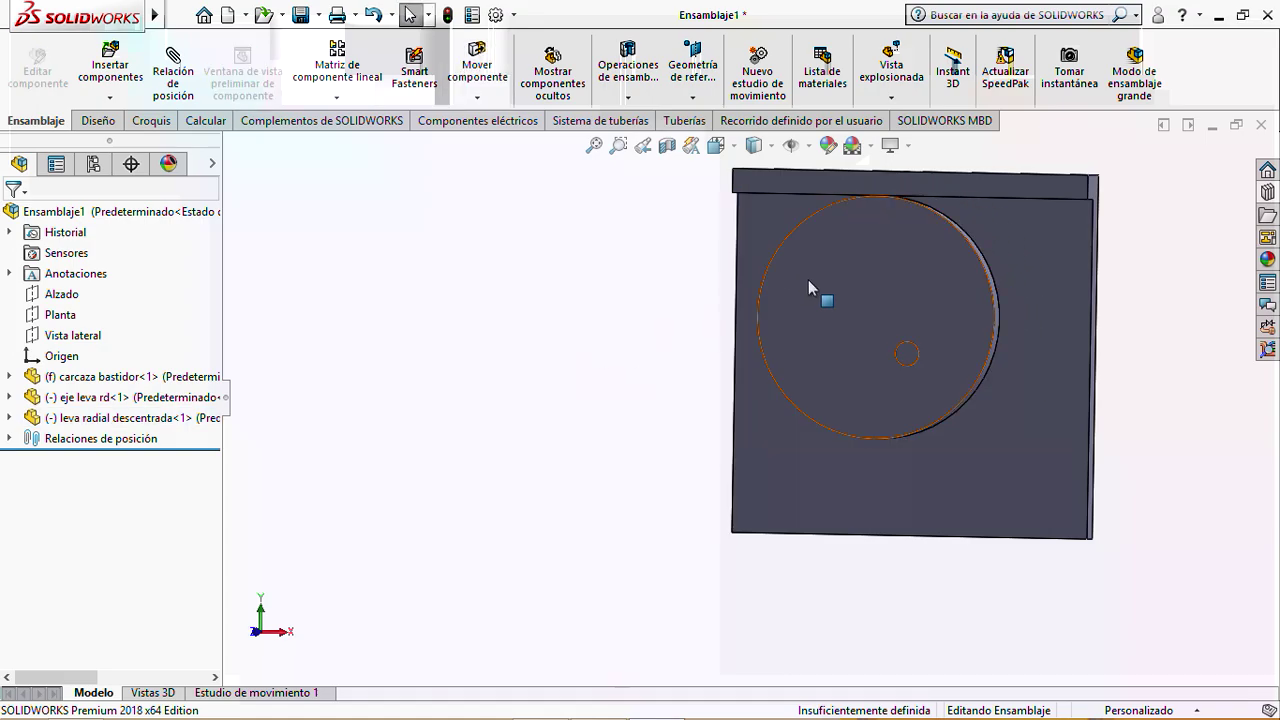
left_click_drag(808, 279, 800, 360)
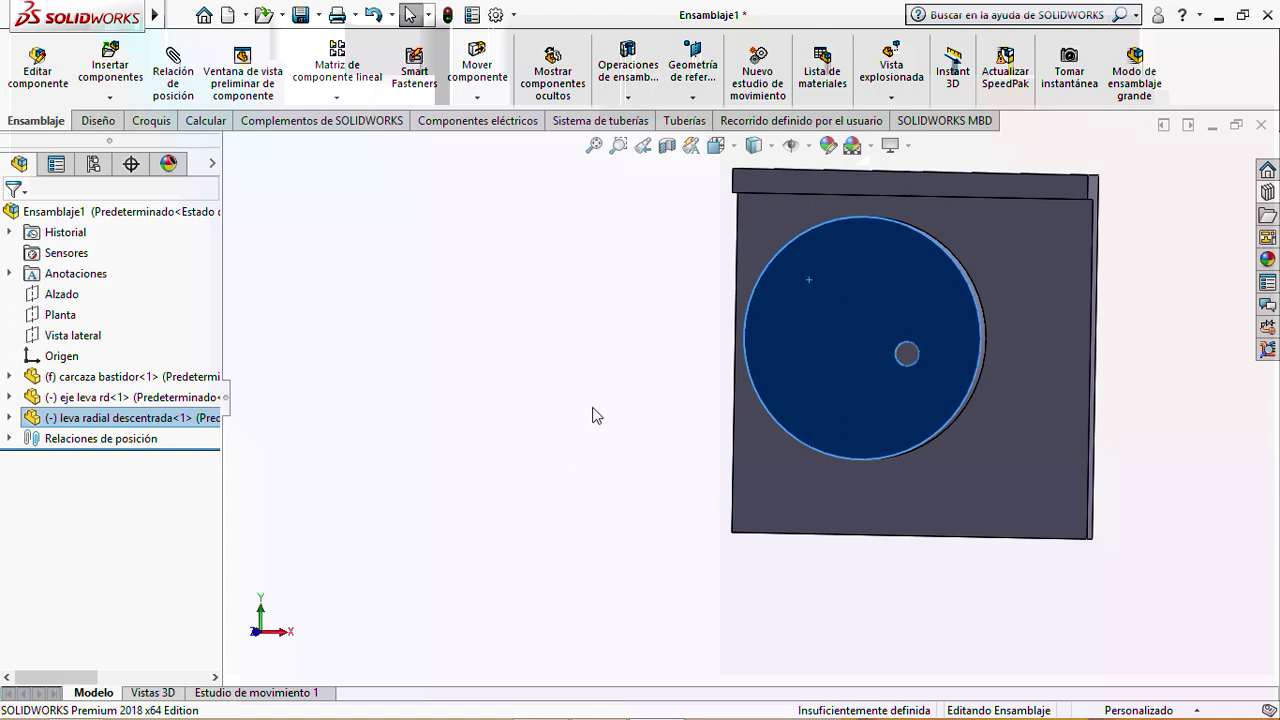
mouse_move(593, 415)
middle_mouse_down()
mouse_move(571, 403)
mouse_move(600, 434)
middle_mouse_up()
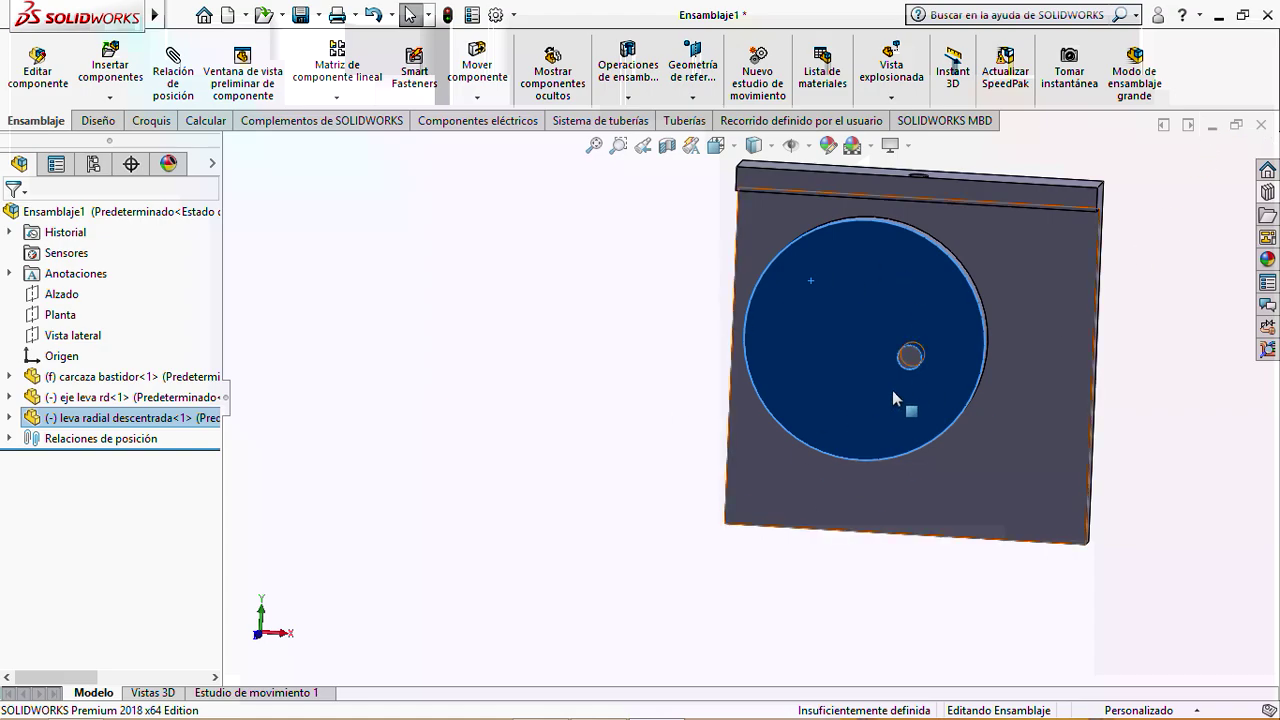
middle_click_drag(890, 385, 846, 334)
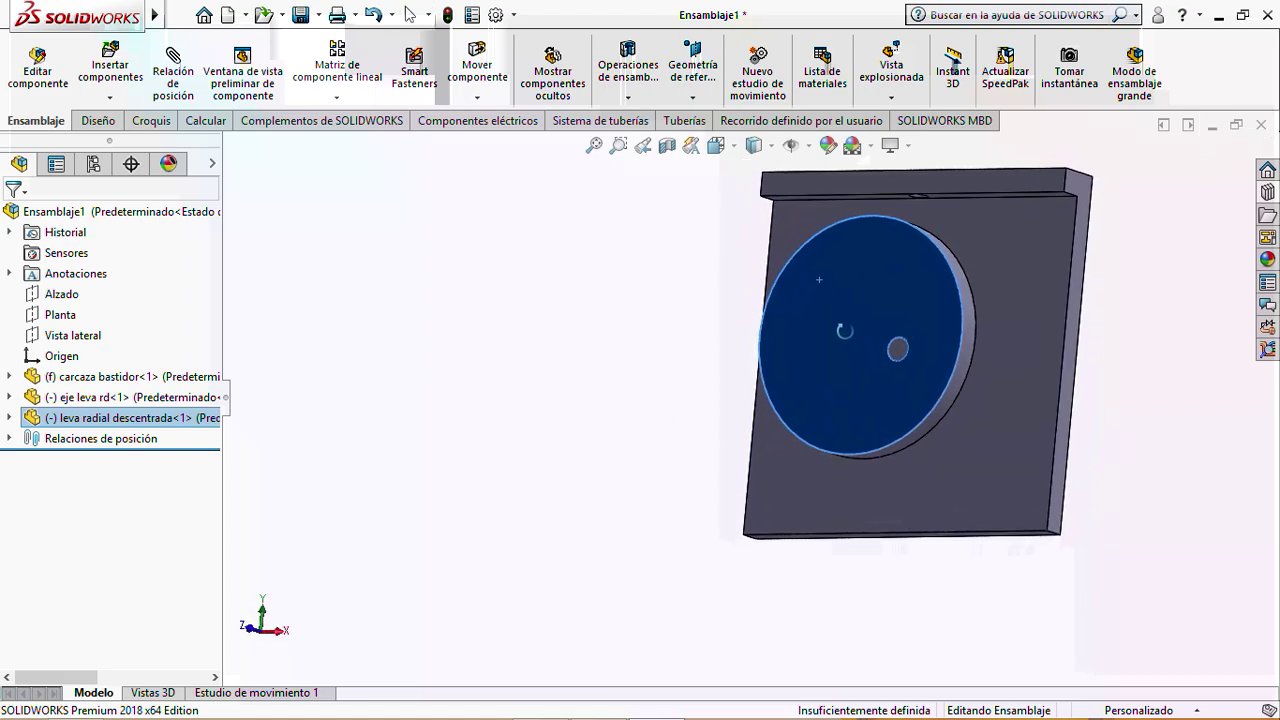
left_click_drag(845, 332, 905, 268)
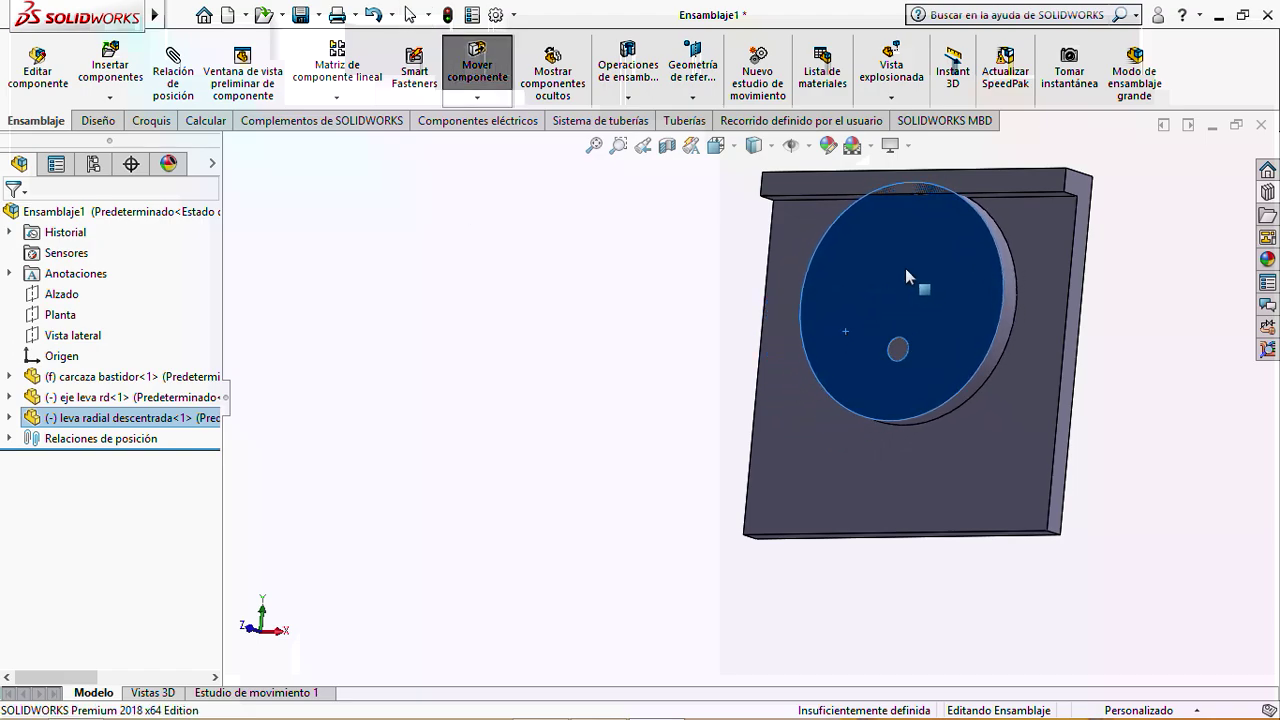
key("Escape")
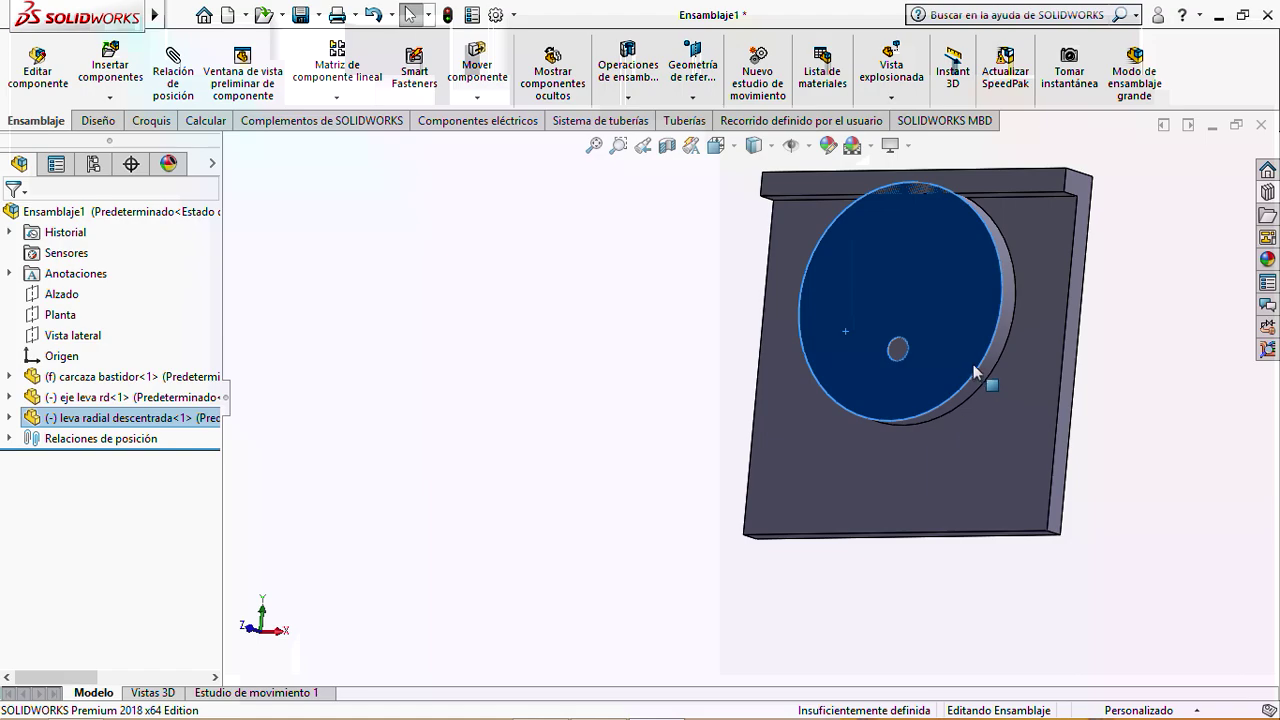
key("z")
key("Escape")
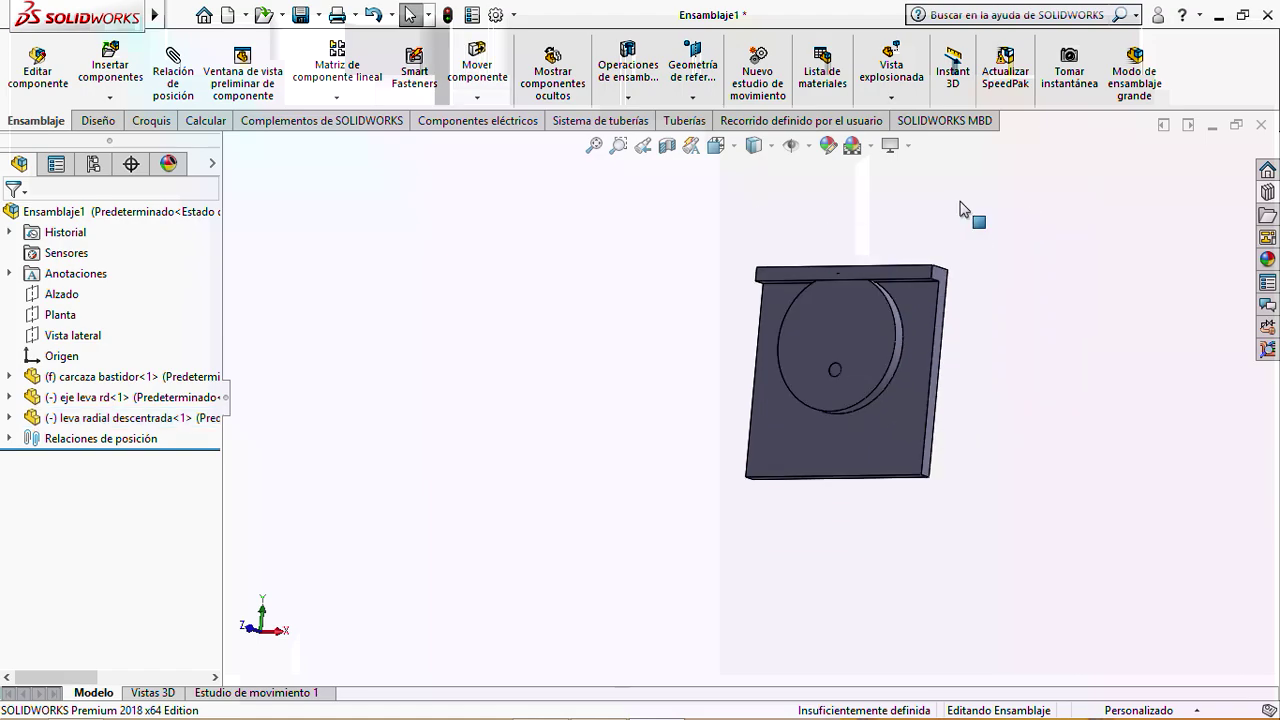
Start editing the carcaza bastidor component within the assembly, rebuilding and saving the assembly as Ensamblaje leva sencilla.SLDASM
scroll(962, 240, "down", 5)
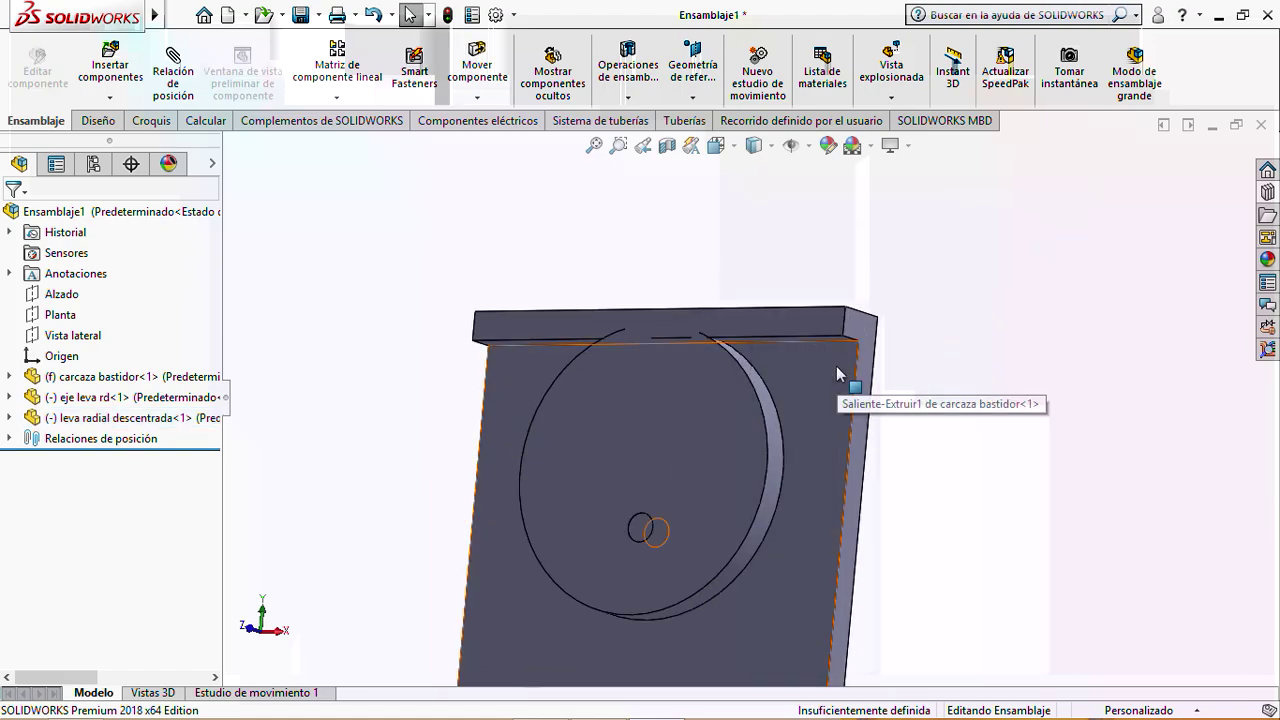
right_click(836, 366)
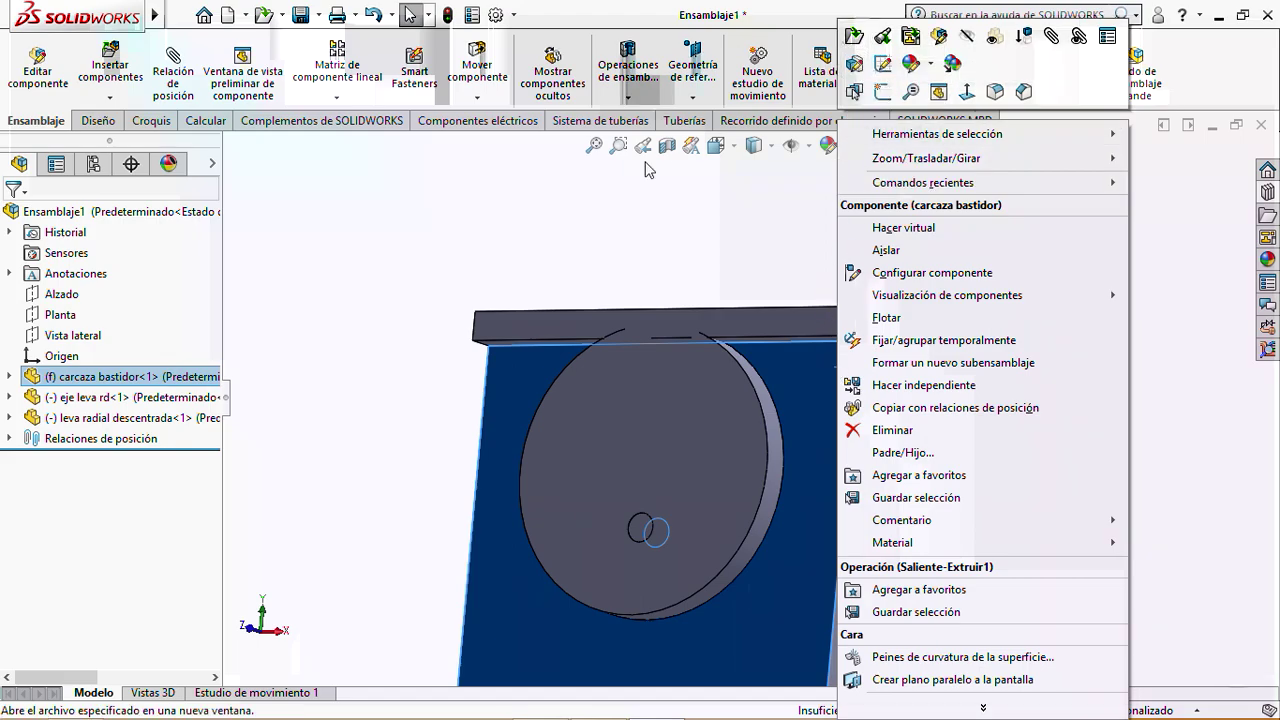
right_click(83, 384)
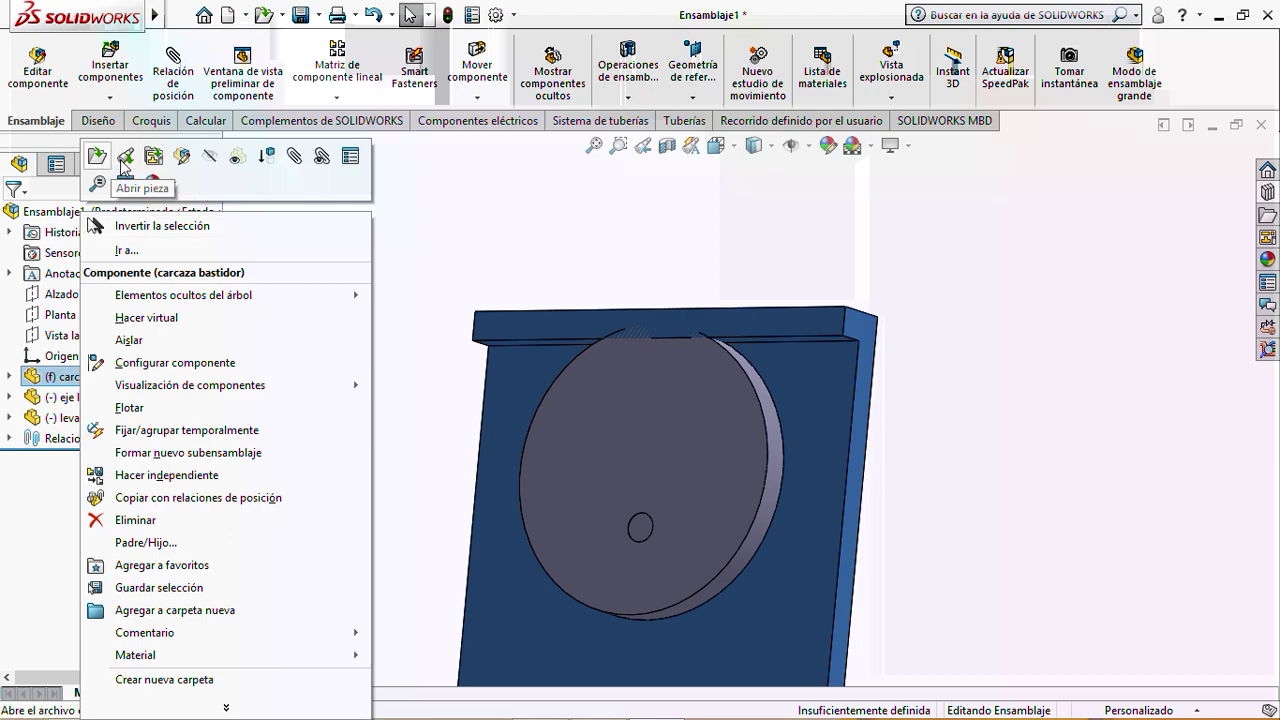
left_click(183, 157)
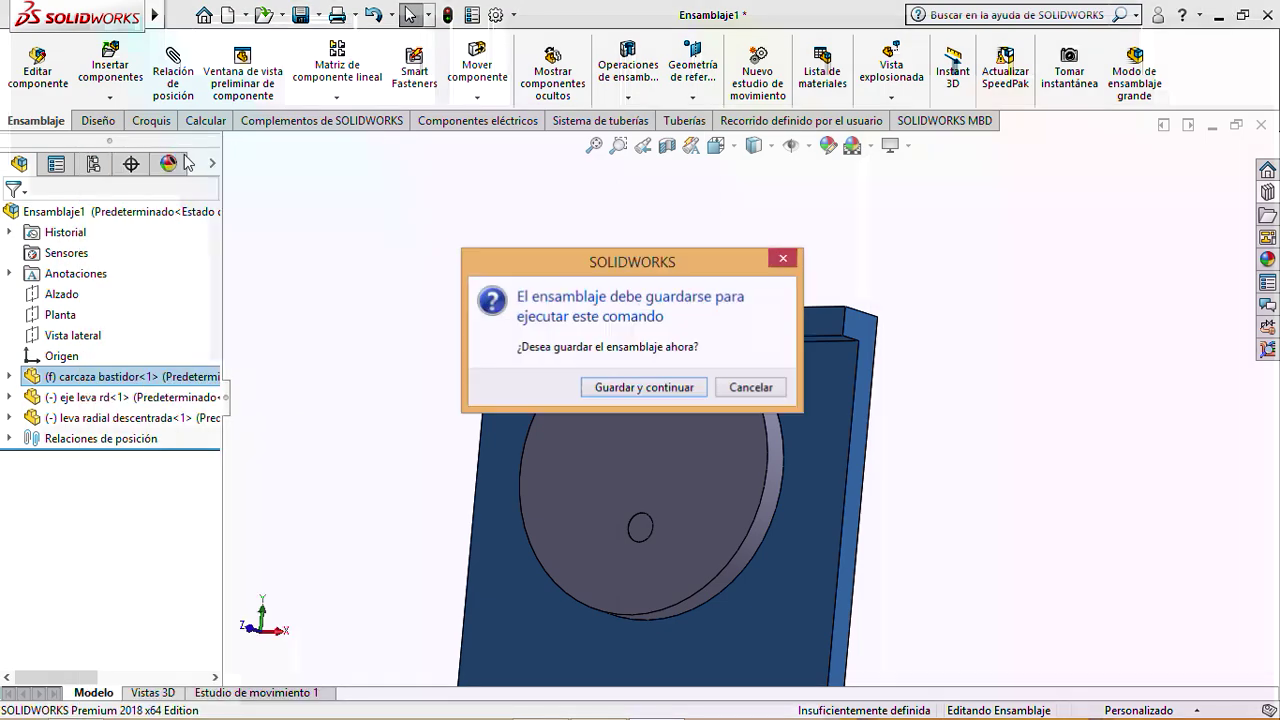
left_click(629, 387)
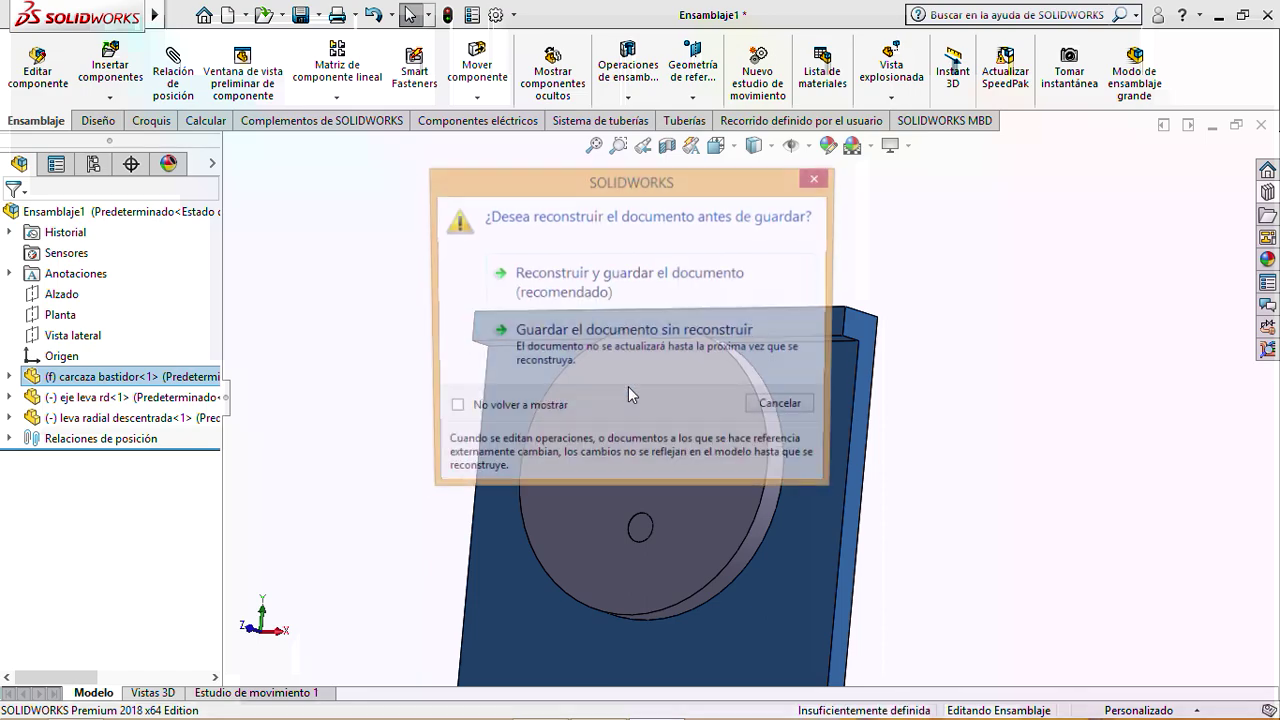
left_click(598, 288)
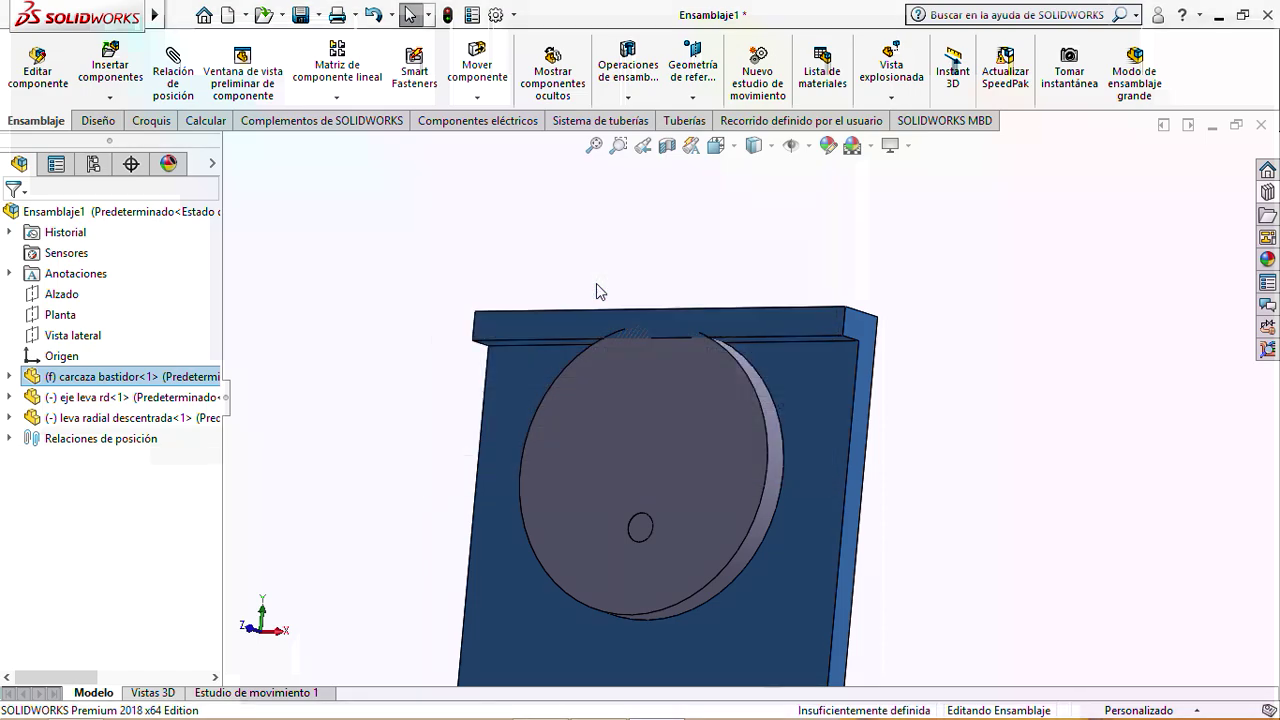
left_click(527, 427)
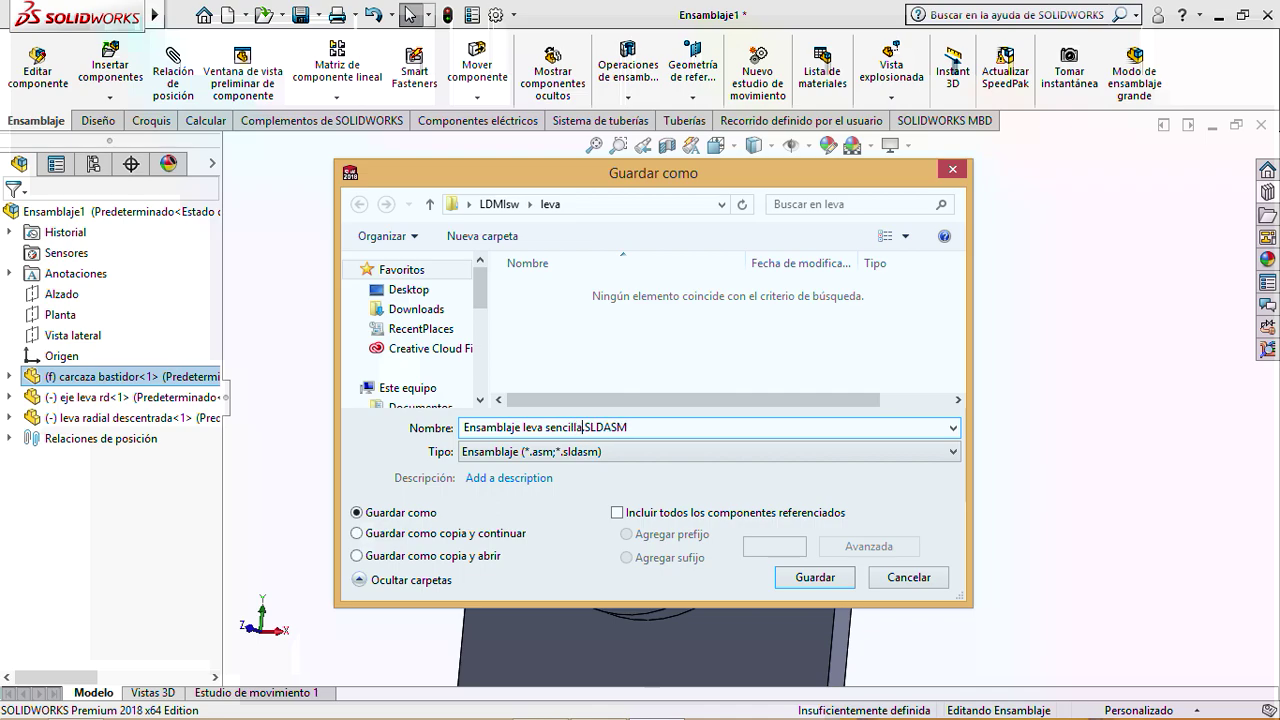
left_click(817, 586)
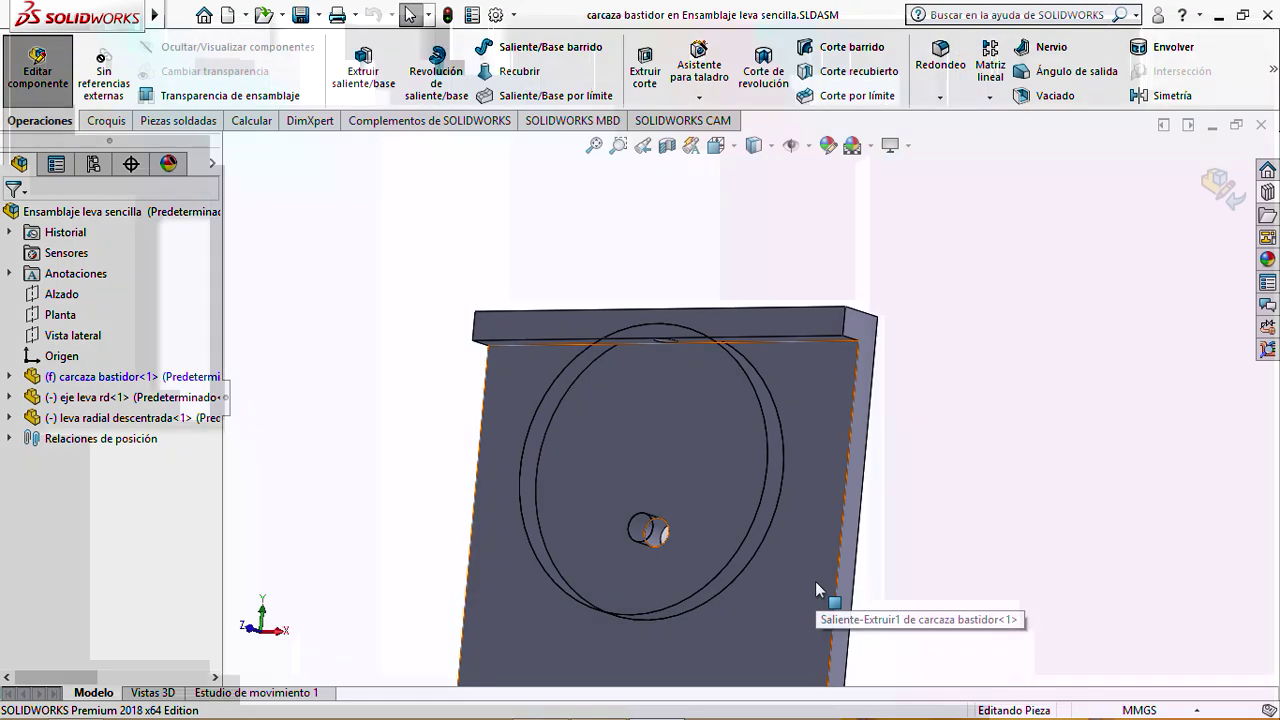
Edit Croquis1 of the frame's Saliente-Extruir1 and set the plate rectangle's height to 180 mm
left_click(10, 377)
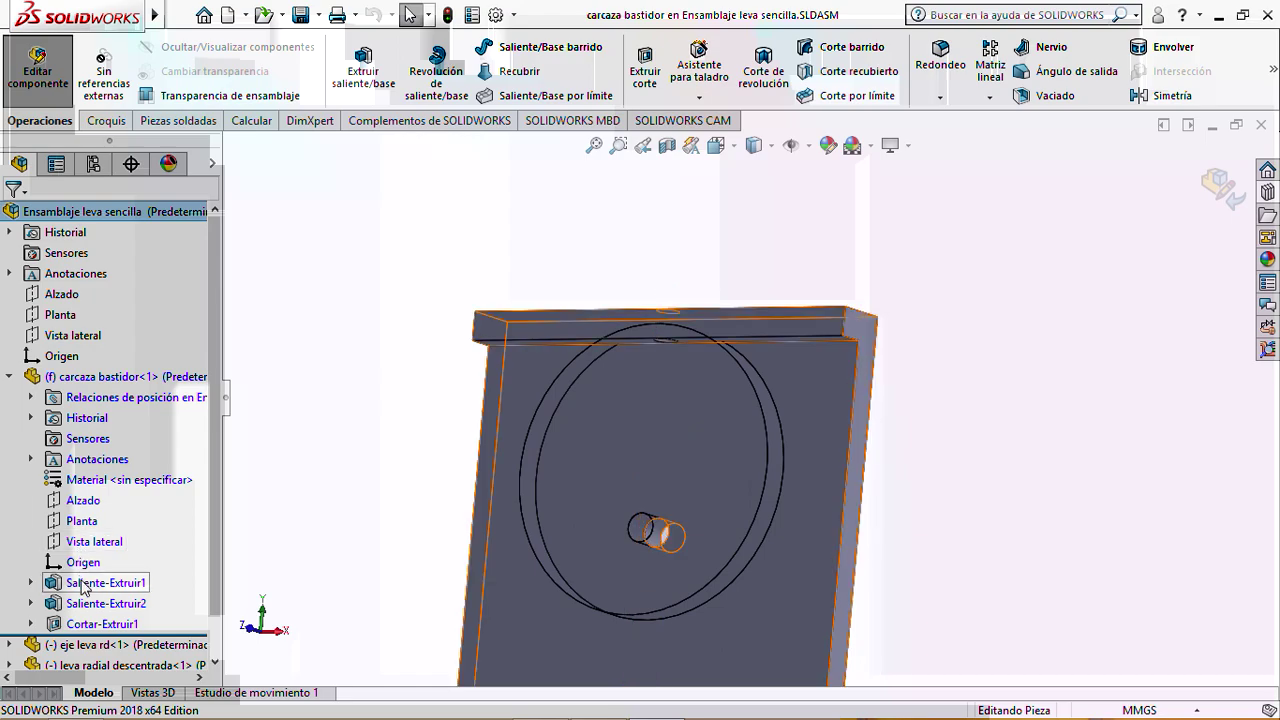
key("f")
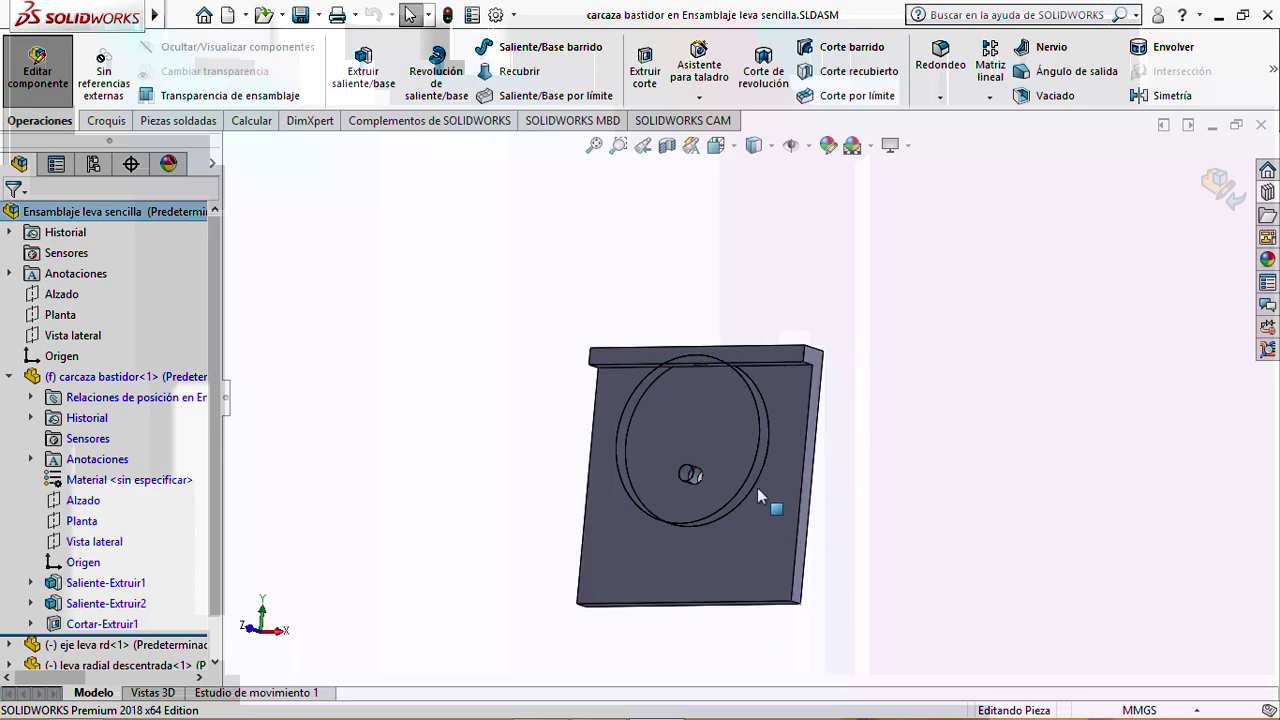
left_click(31, 583)
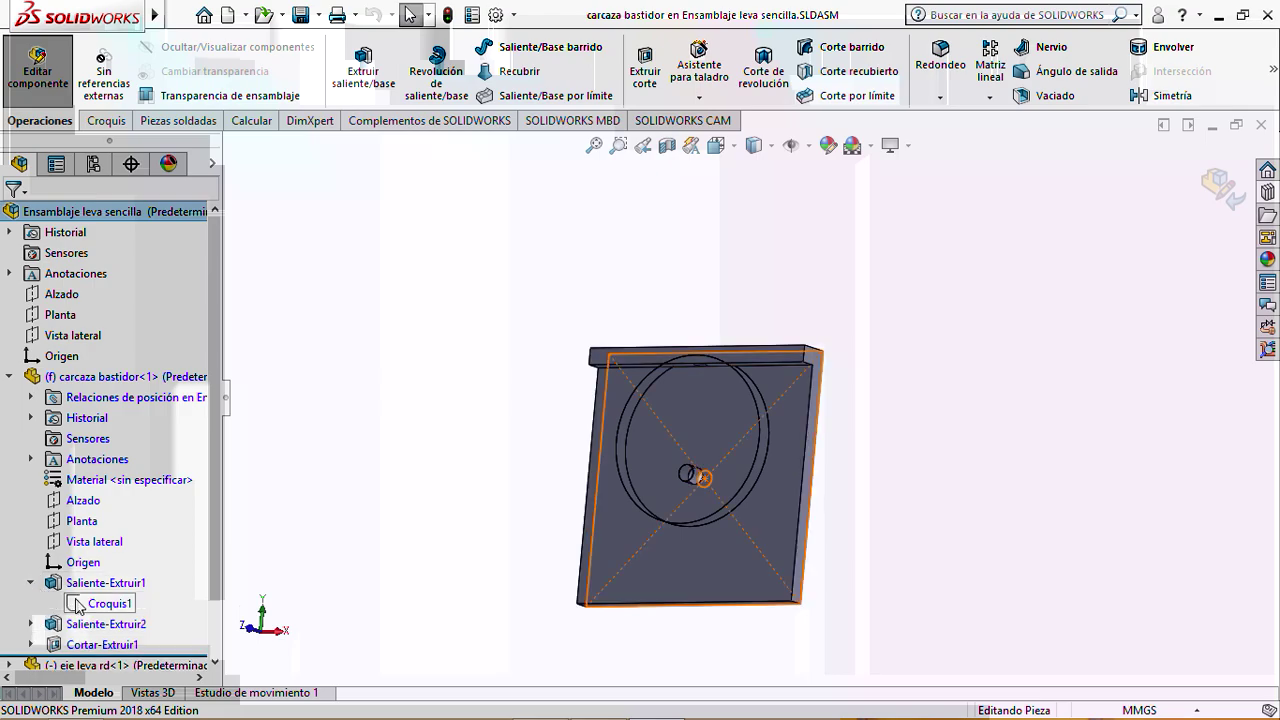
right_click(88, 603)
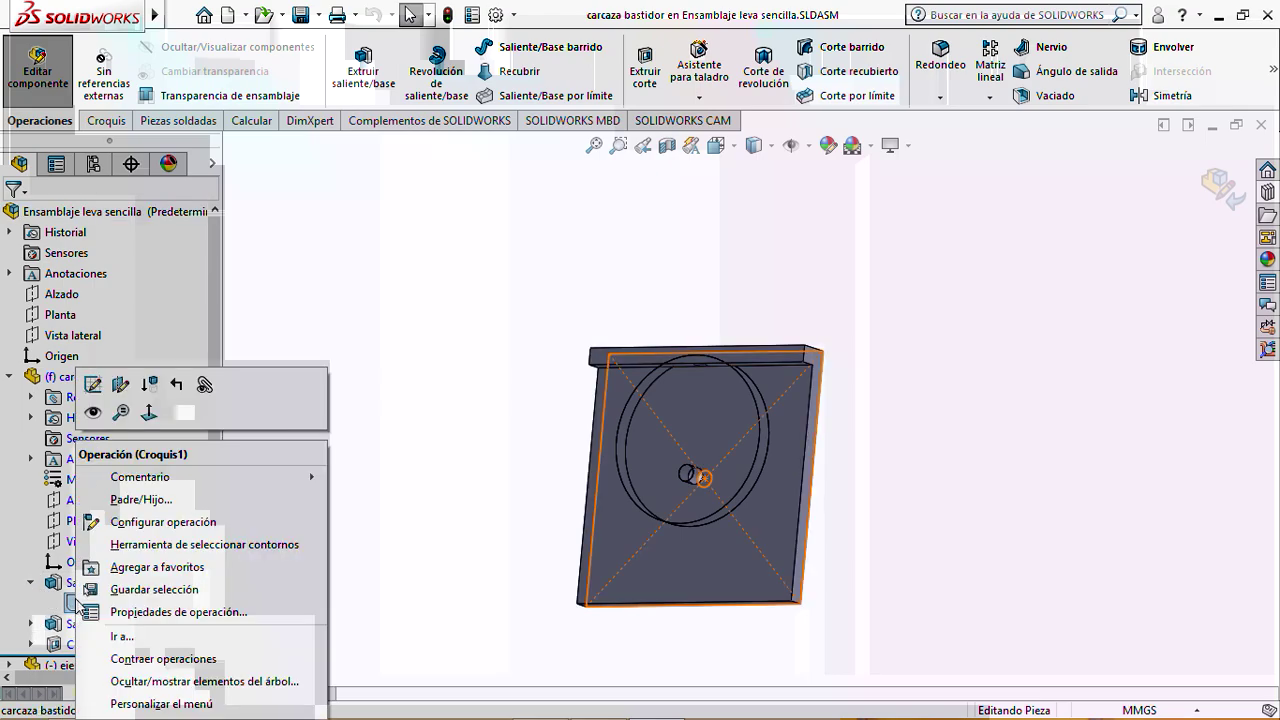
left_click(92, 385)
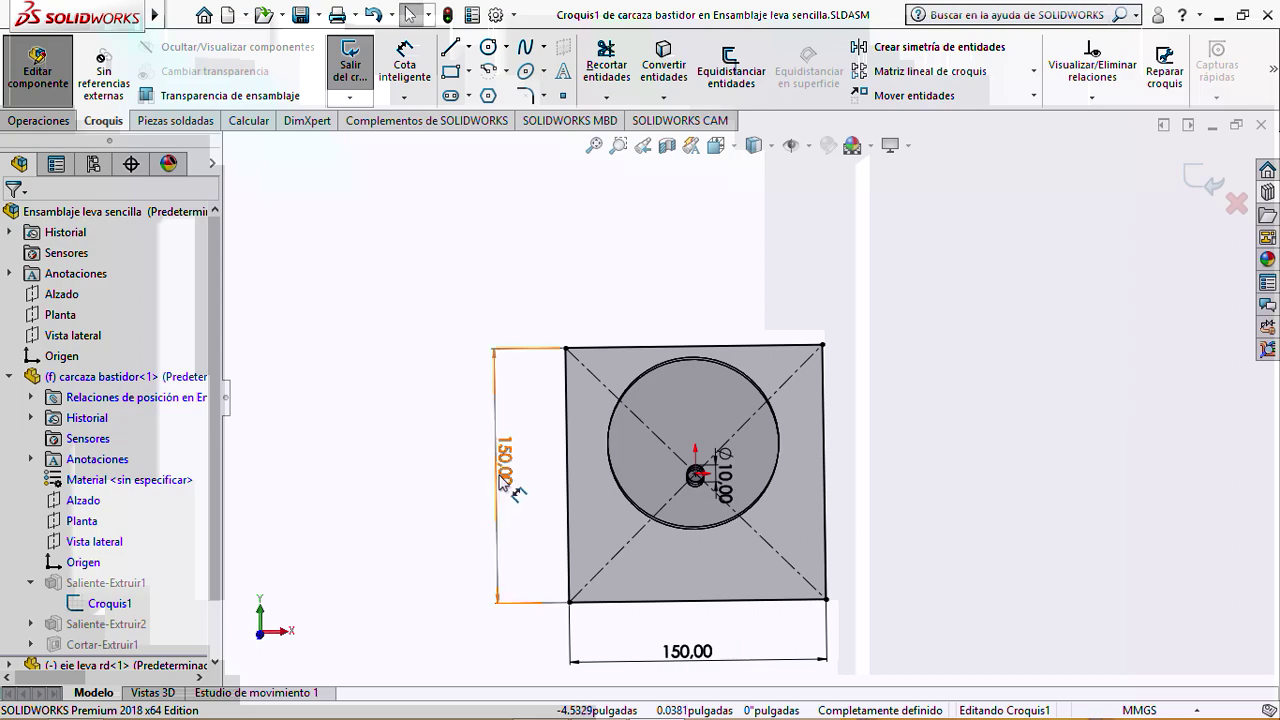
double_click(506, 470)
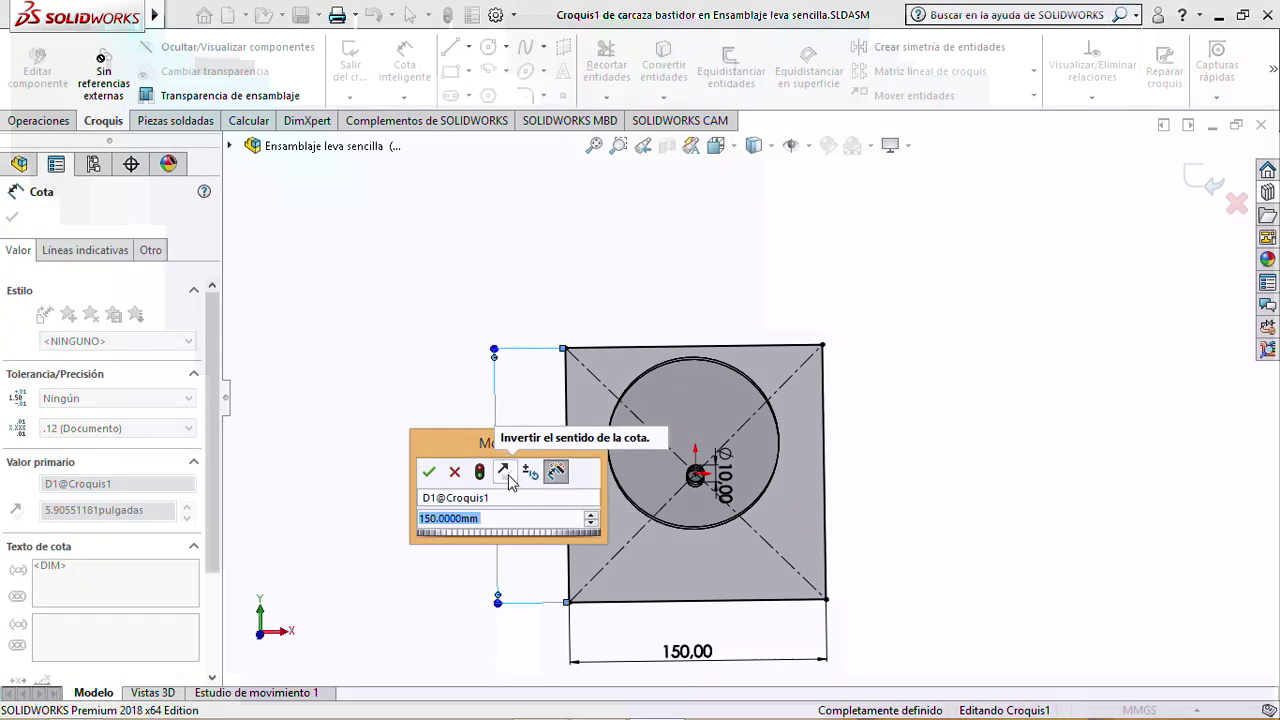
type("180")
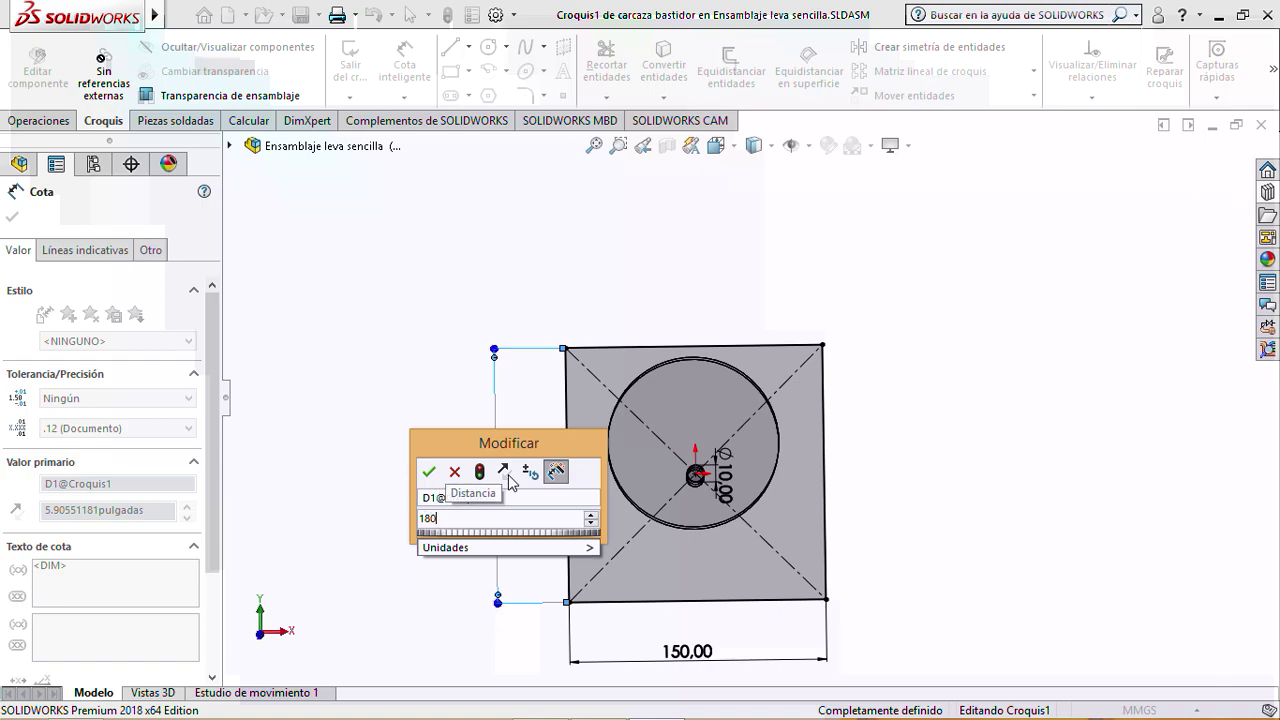
left_click(429, 472)
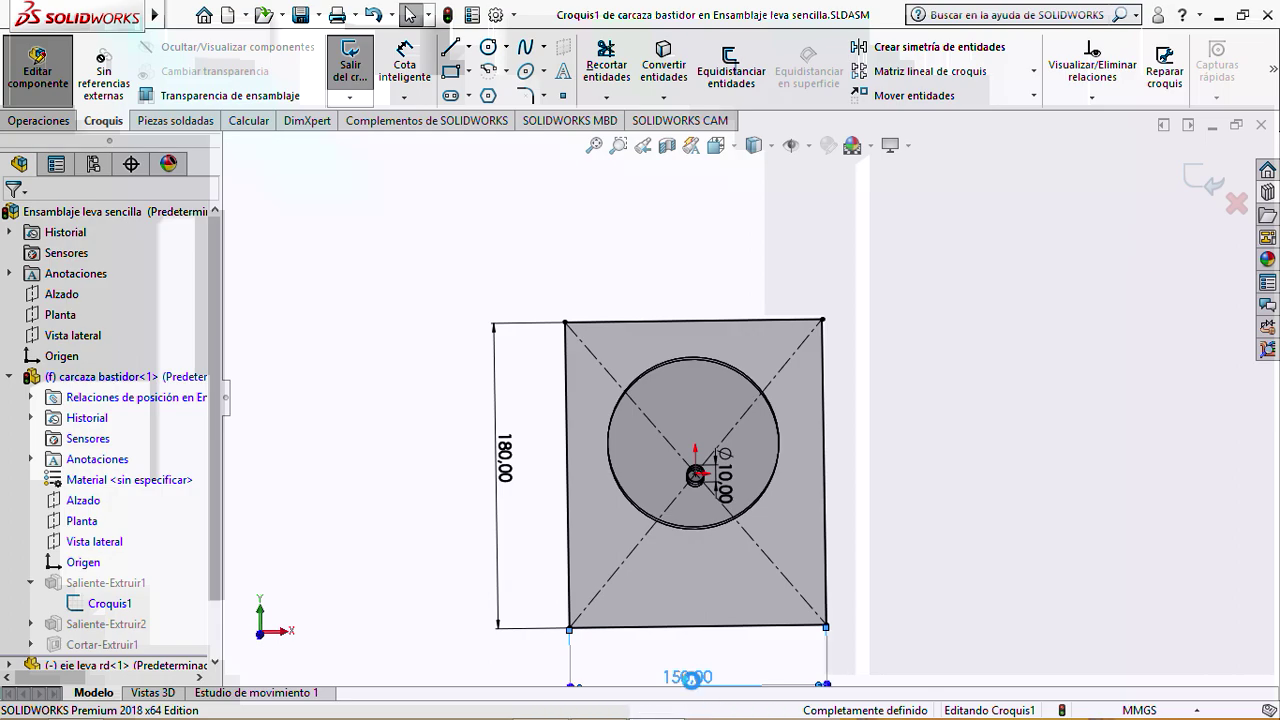
Set the frame plate rectangle's width to 180 mm in Croquis1, exit the sketch and return to editing the assembly
left_click(691, 680)
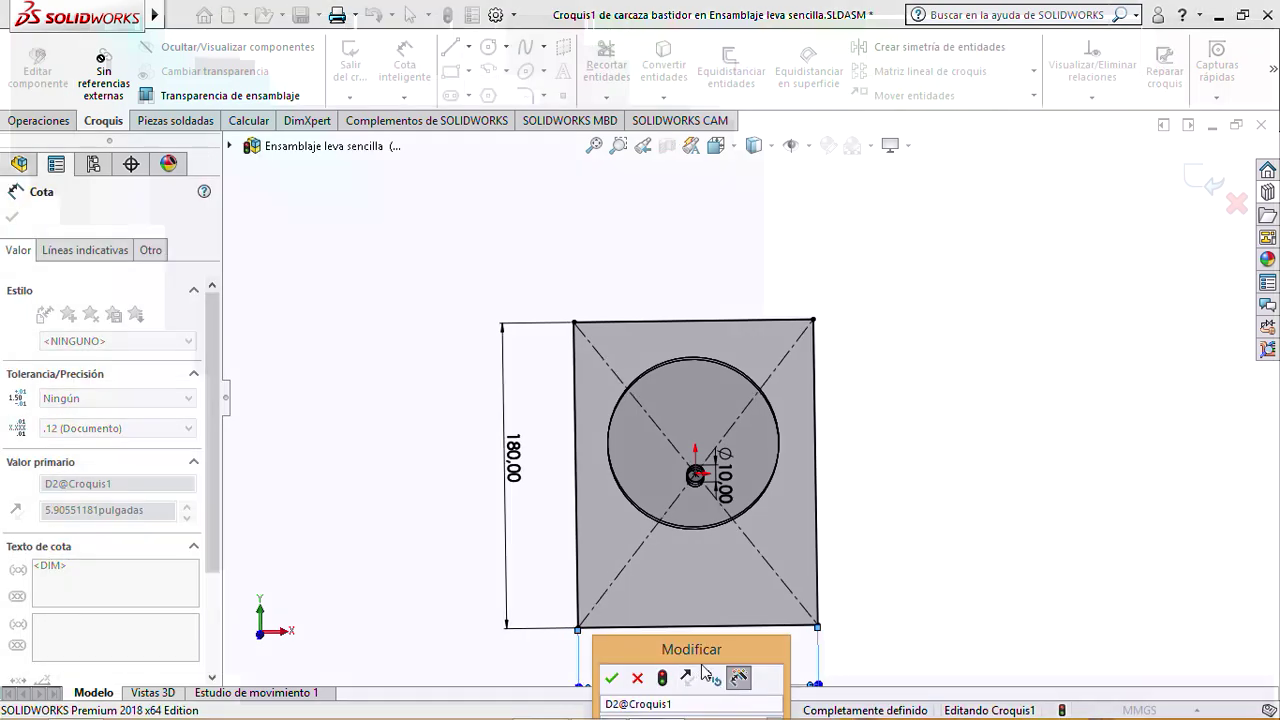
scroll(1046, 520, "up", 2)
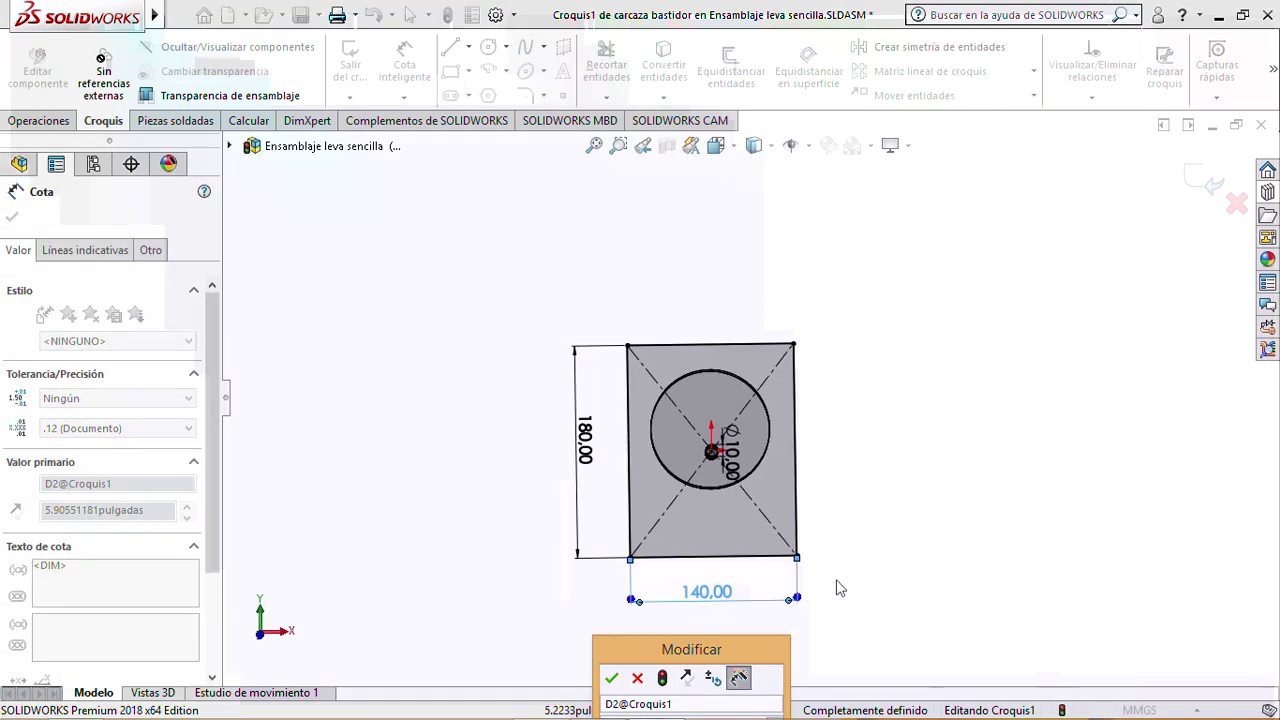
left_click_drag(738, 653, 857, 420)
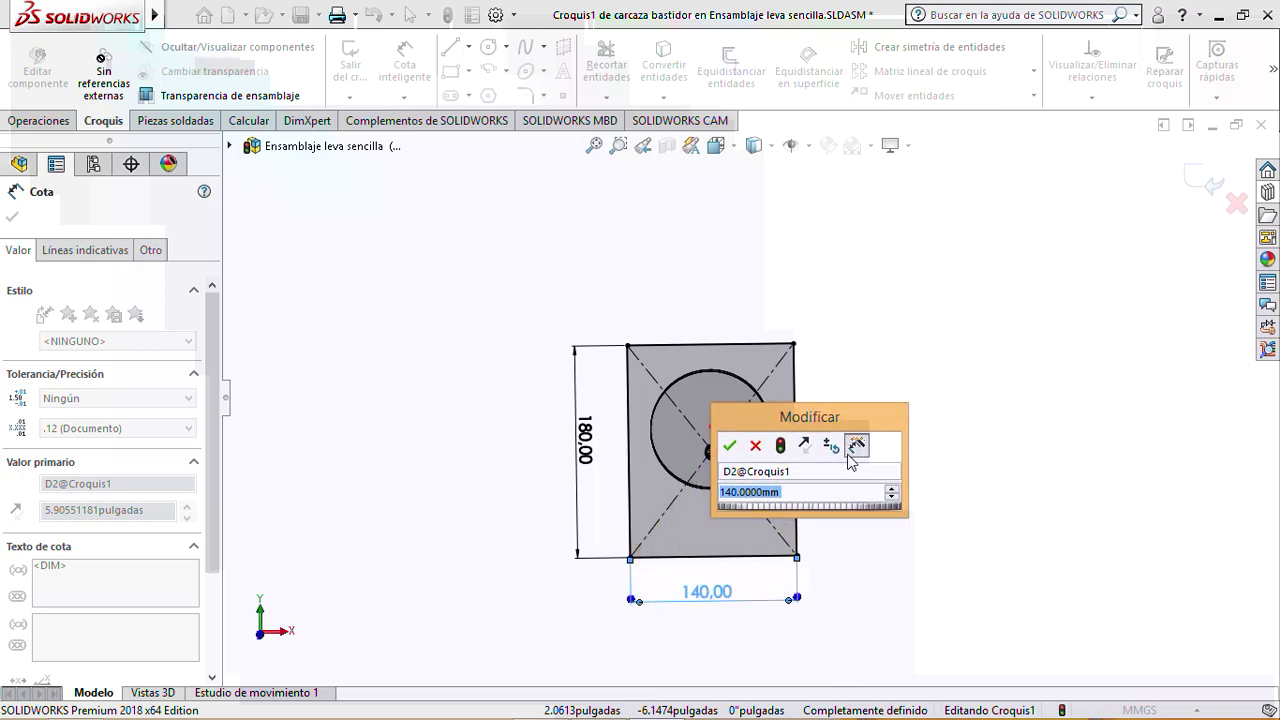
type("180")
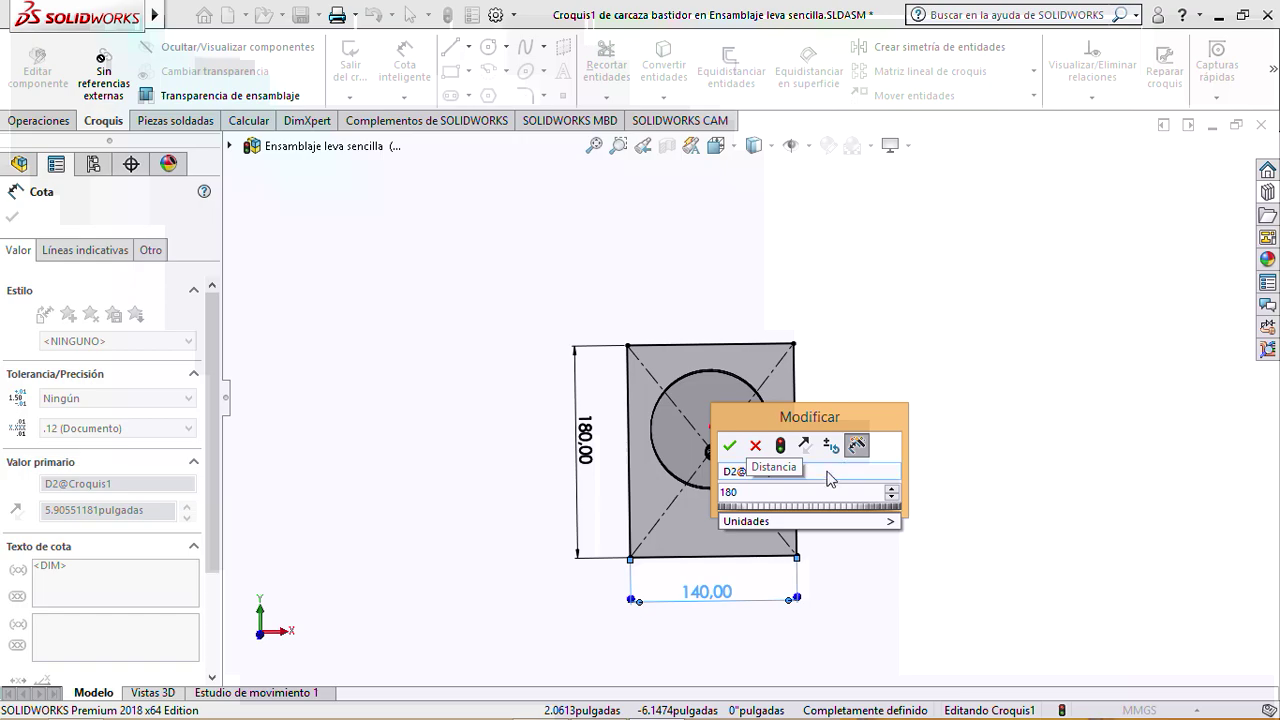
left_click(730, 446)
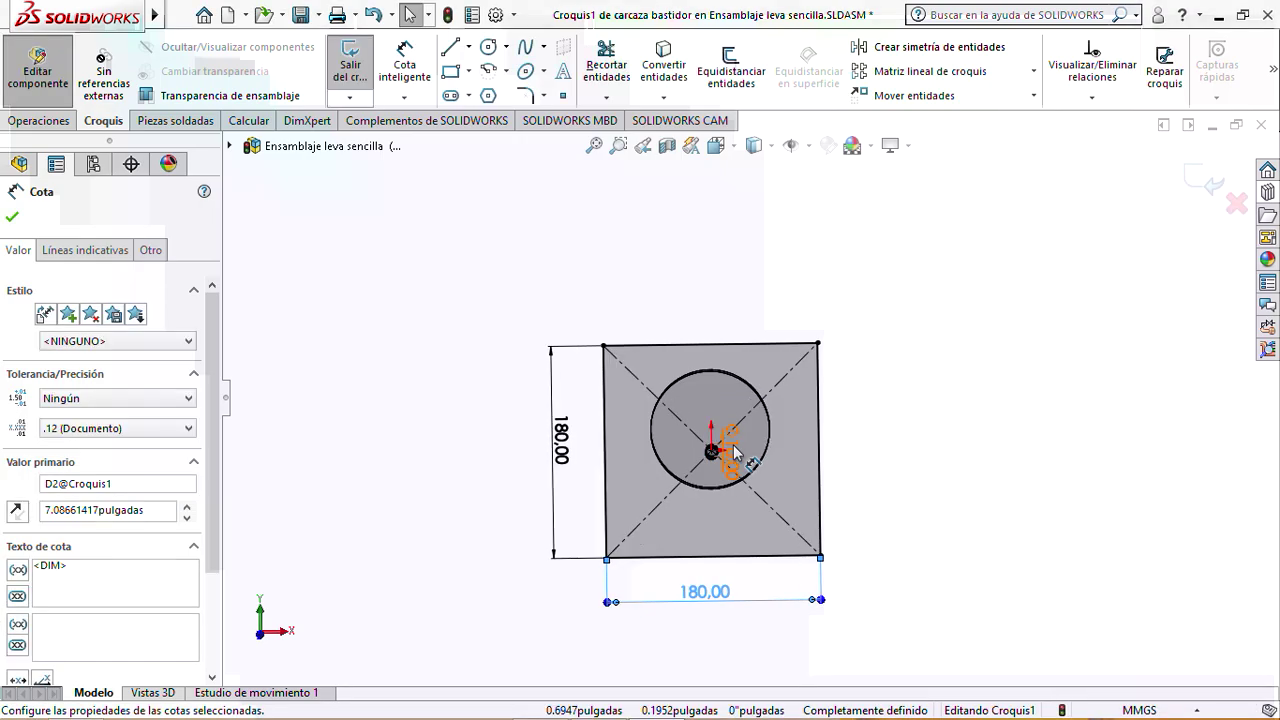
left_click(13, 219)
left_click(336, 62)
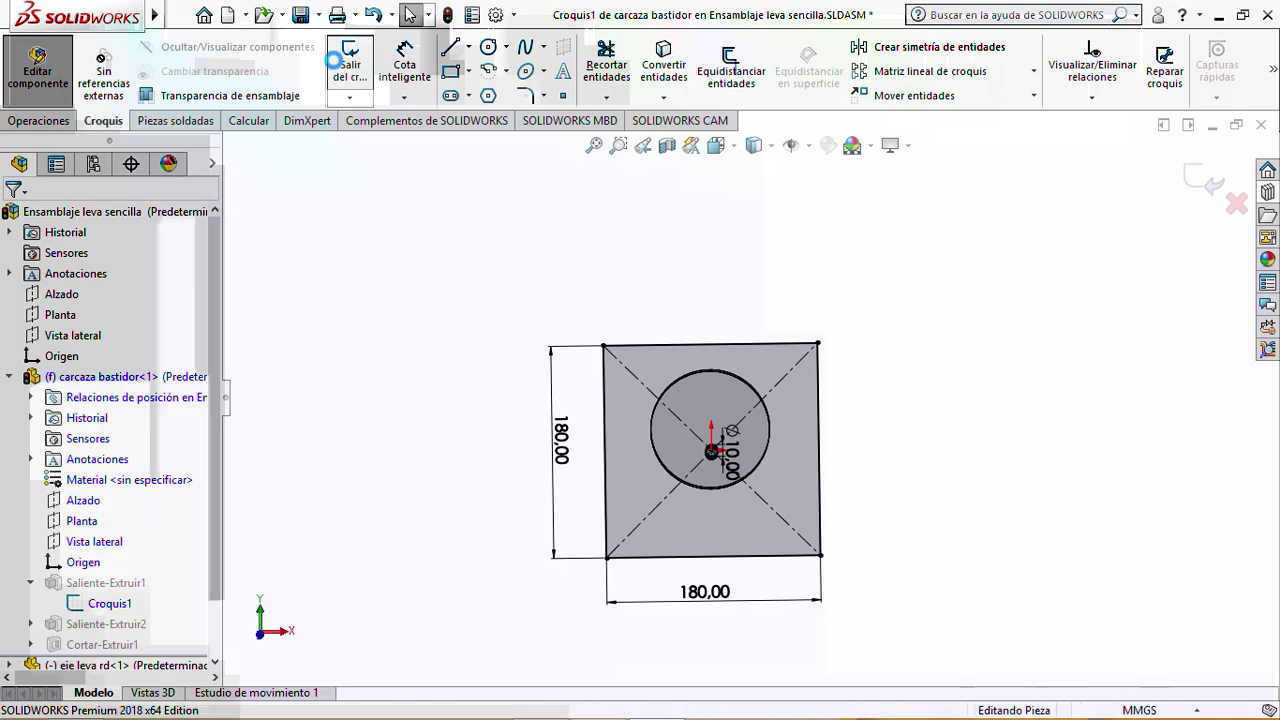
left_click(42, 74)
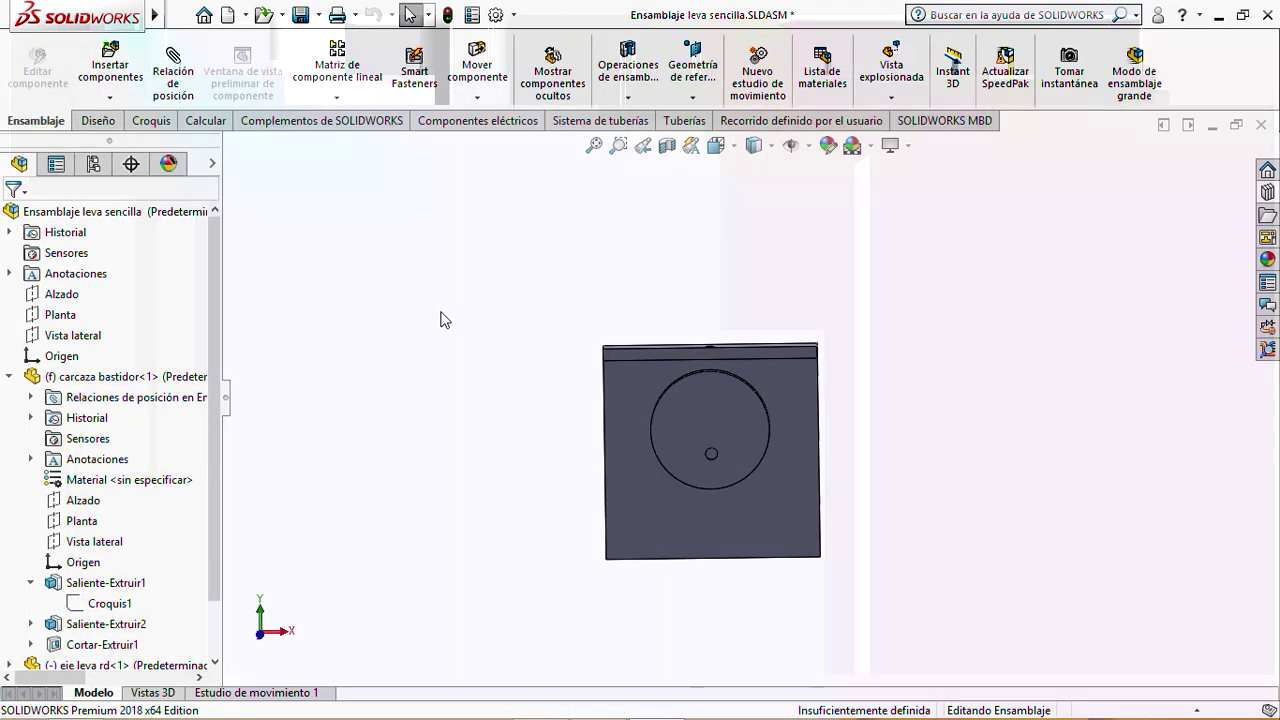
Turn the cam around the shaft and inspect its clearance against the resized frame plate and flange
middle_click_drag(445, 319, 371, 363)
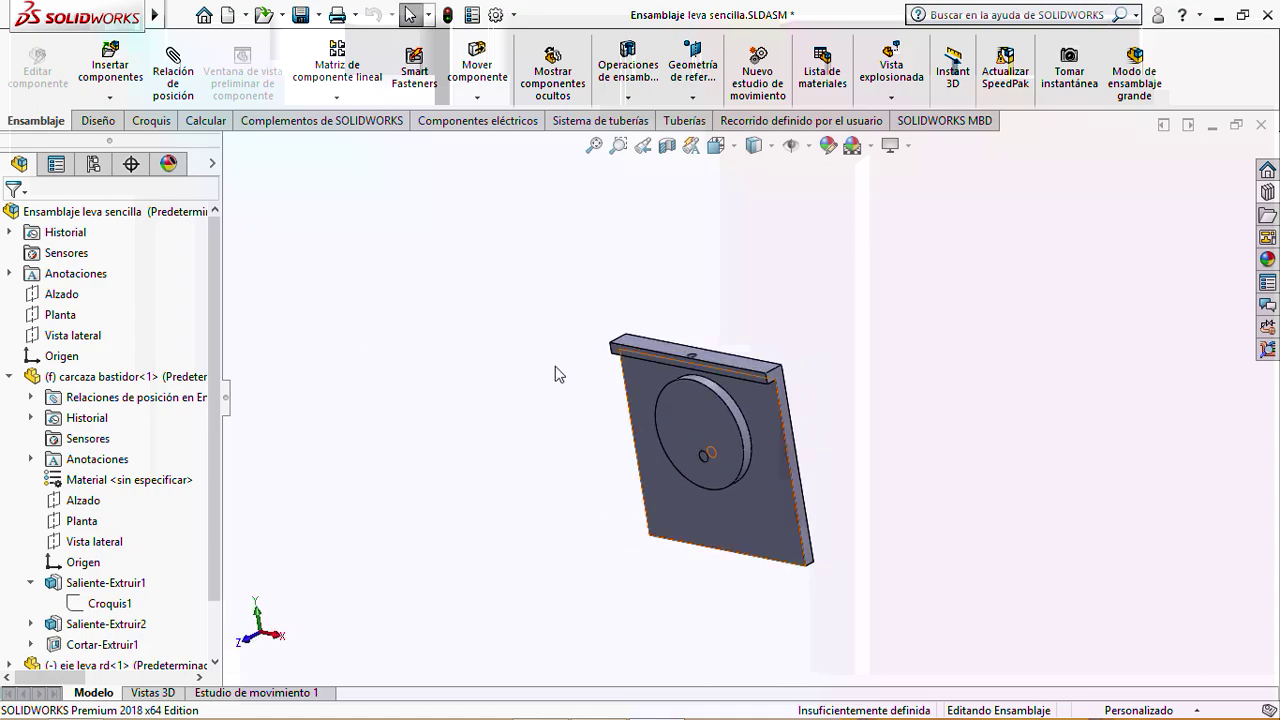
middle_click_drag(558, 374, 903, 366)
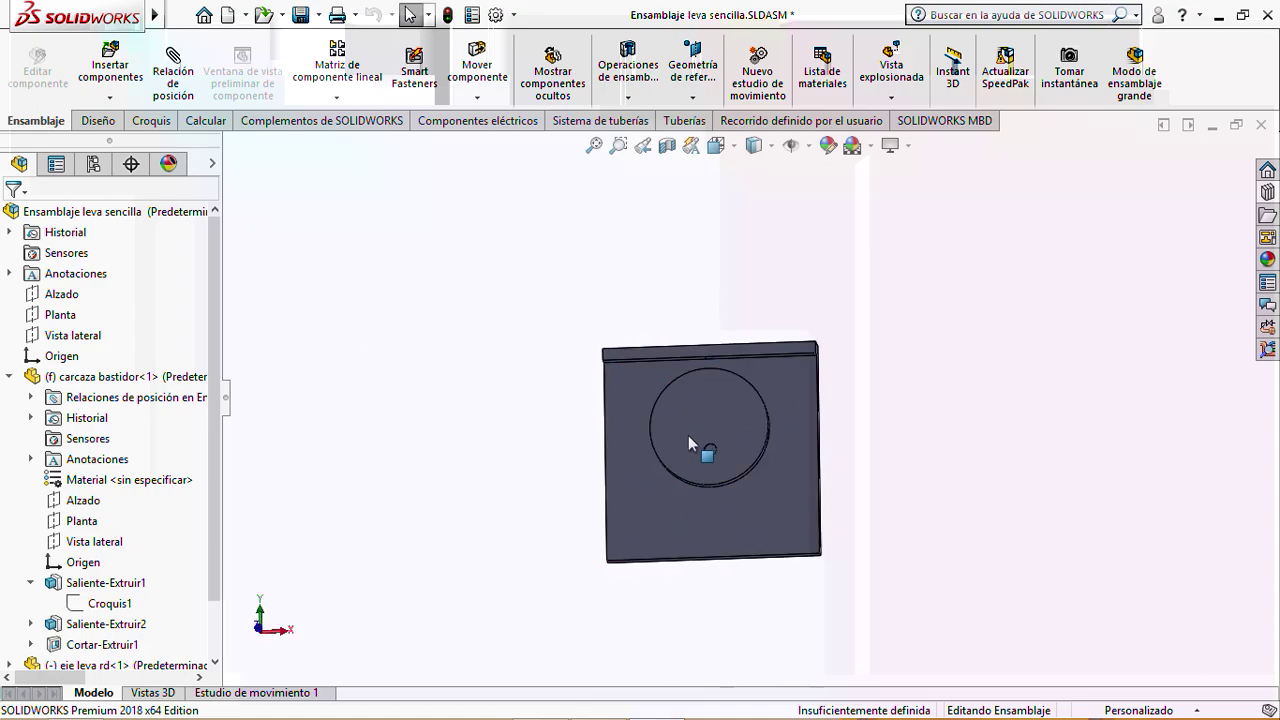
left_click_drag(682, 404, 757, 352)
key("Escape")
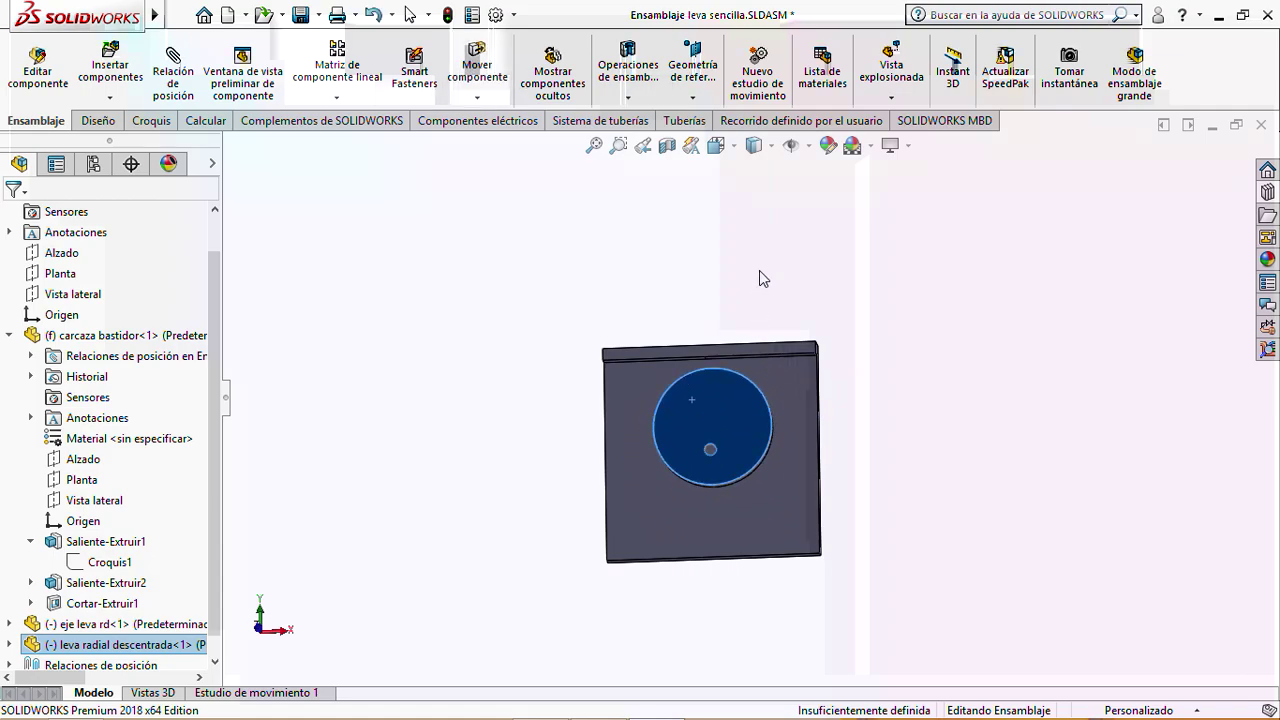
middle_click_drag(759, 270, 720, 310)
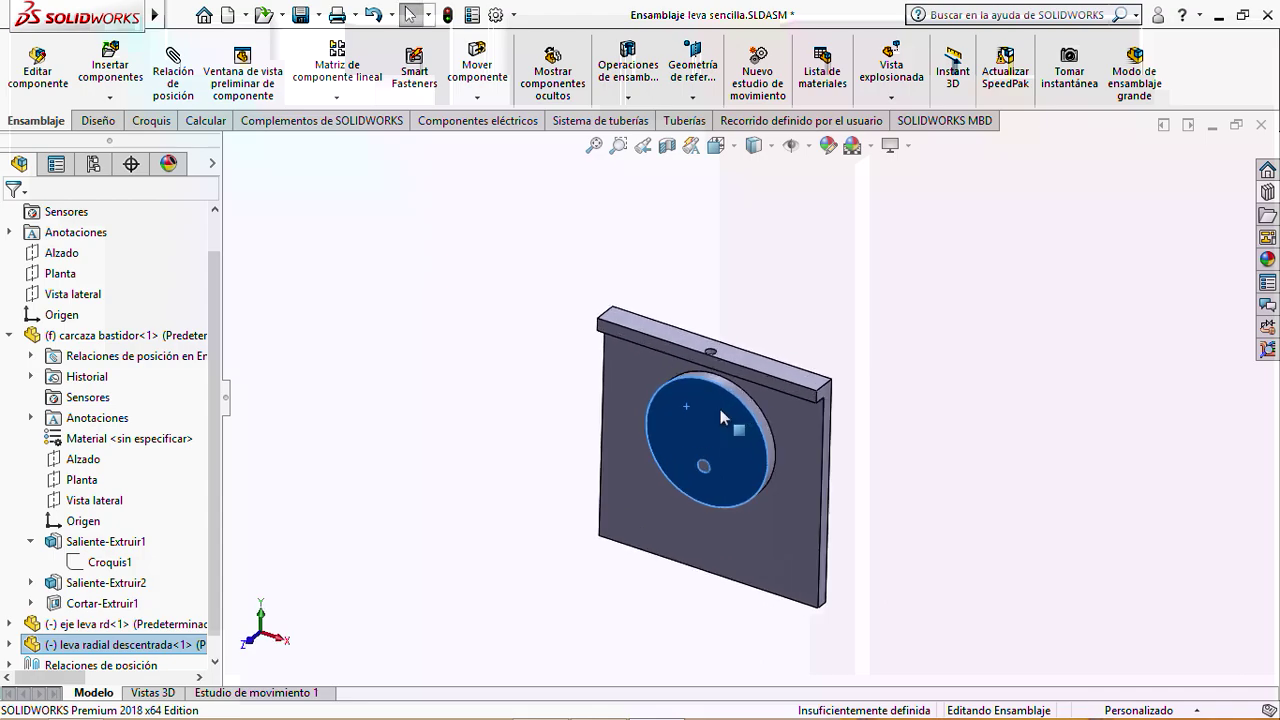
Switch to Chrome to consult the image results for "leva radial y seguidor", then return to the SOLIDWORKS assembly
scroll(718, 309, "down", 6)
scroll(718, 309, "up", 5)
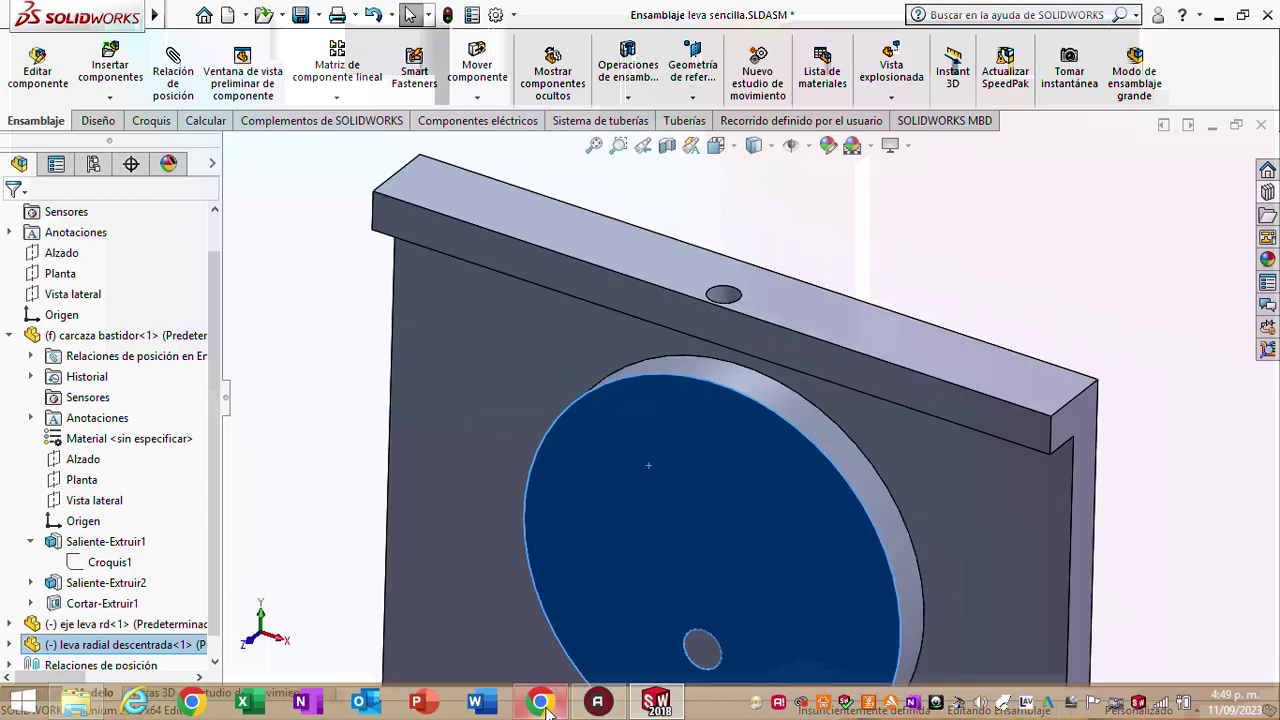
left_click(541, 704)
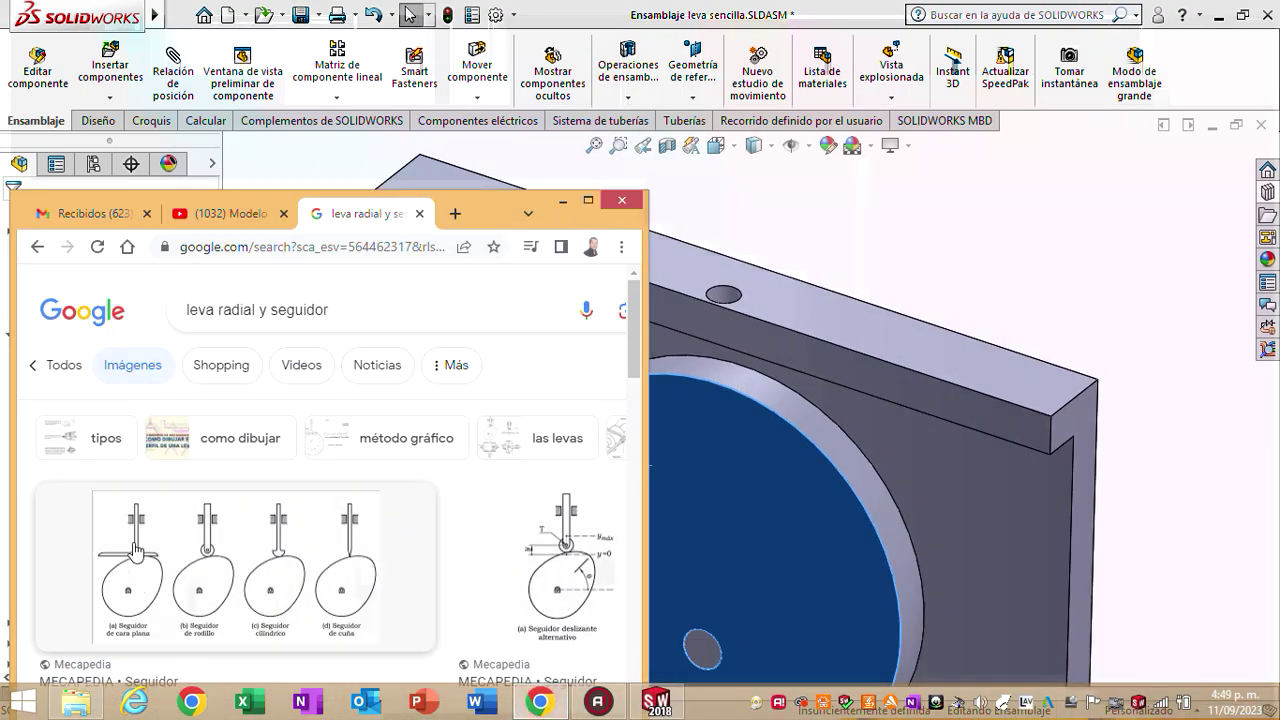
left_click(563, 203)
Examine the flange's guide hole and its position above the cam rim, rotating the cam slightly
middle_click_drag(660, 330, 752, 362)
scroll(752, 362, "down", 5)
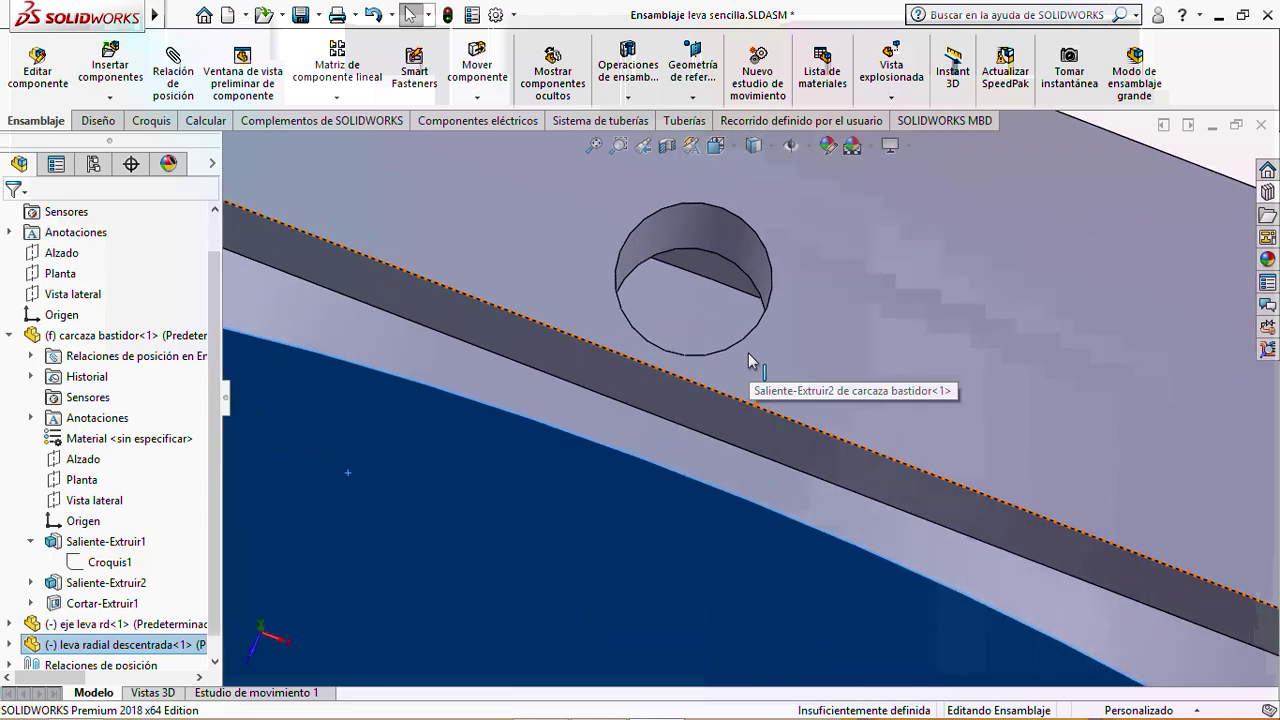
scroll(750, 362, "up", 3)
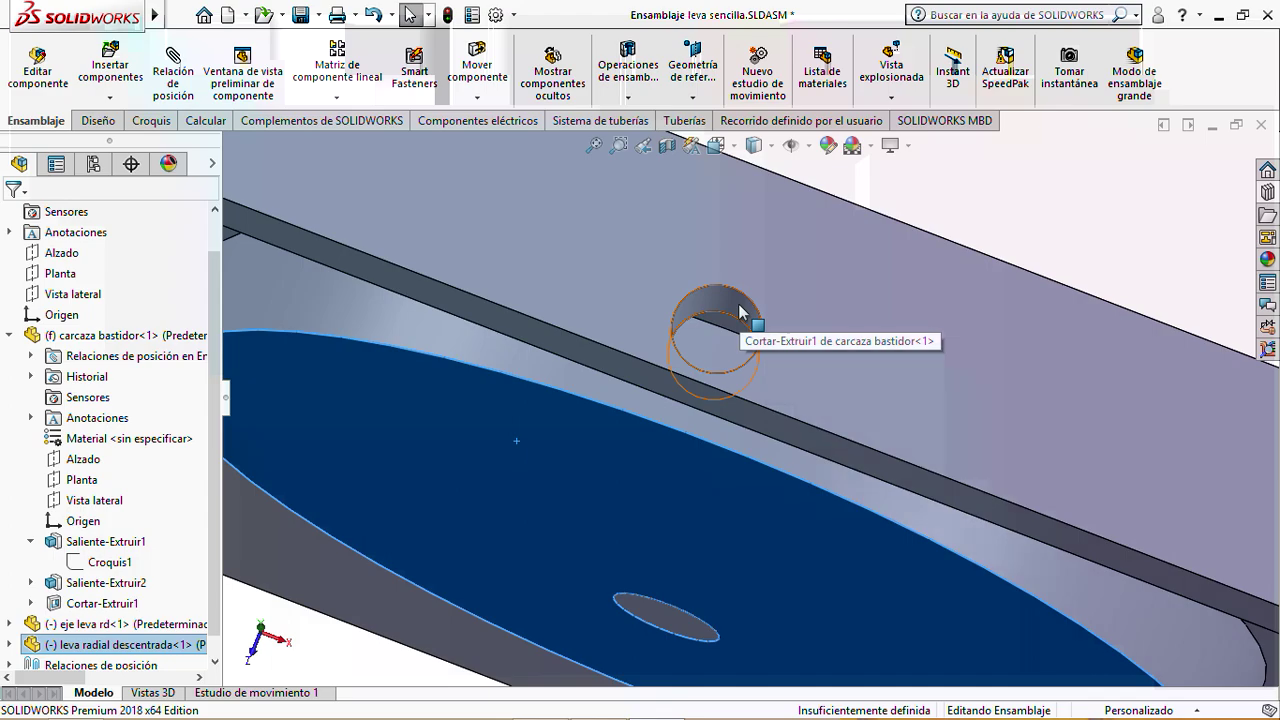
scroll(740, 315, "up", 3)
middle_click_drag(742, 330, 783, 172)
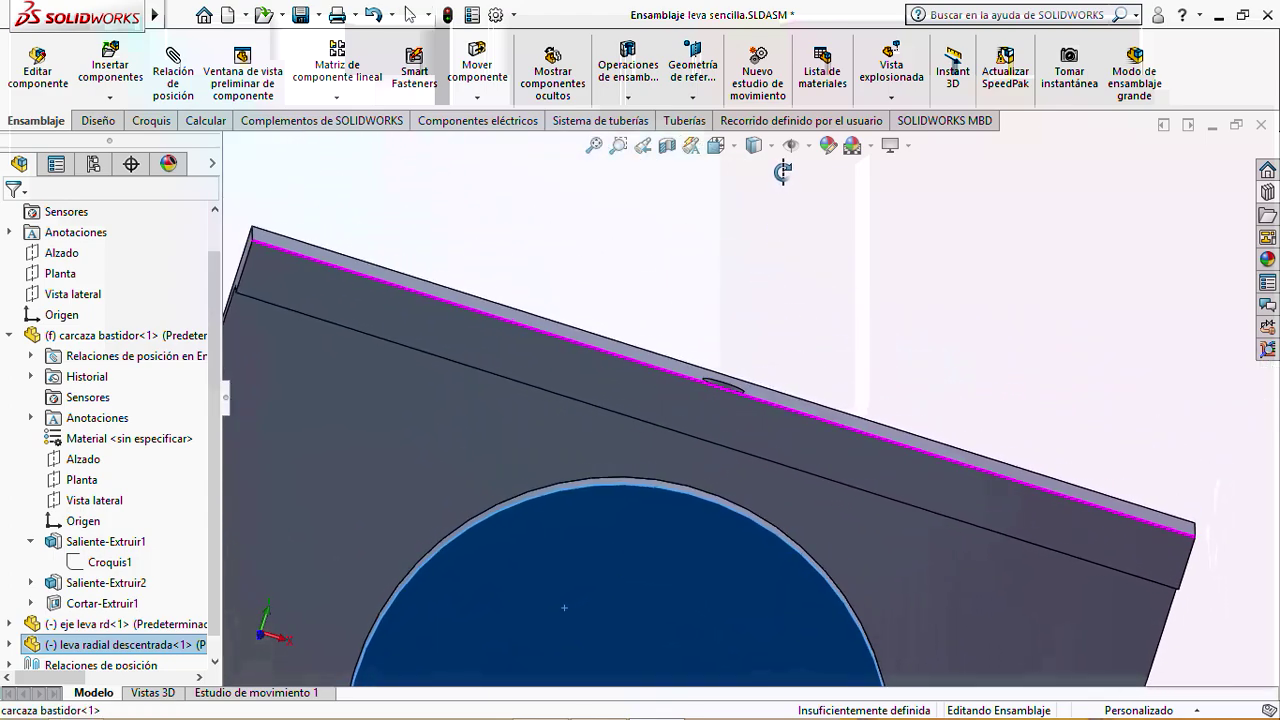
middle_click_drag(761, 476, 702, 487)
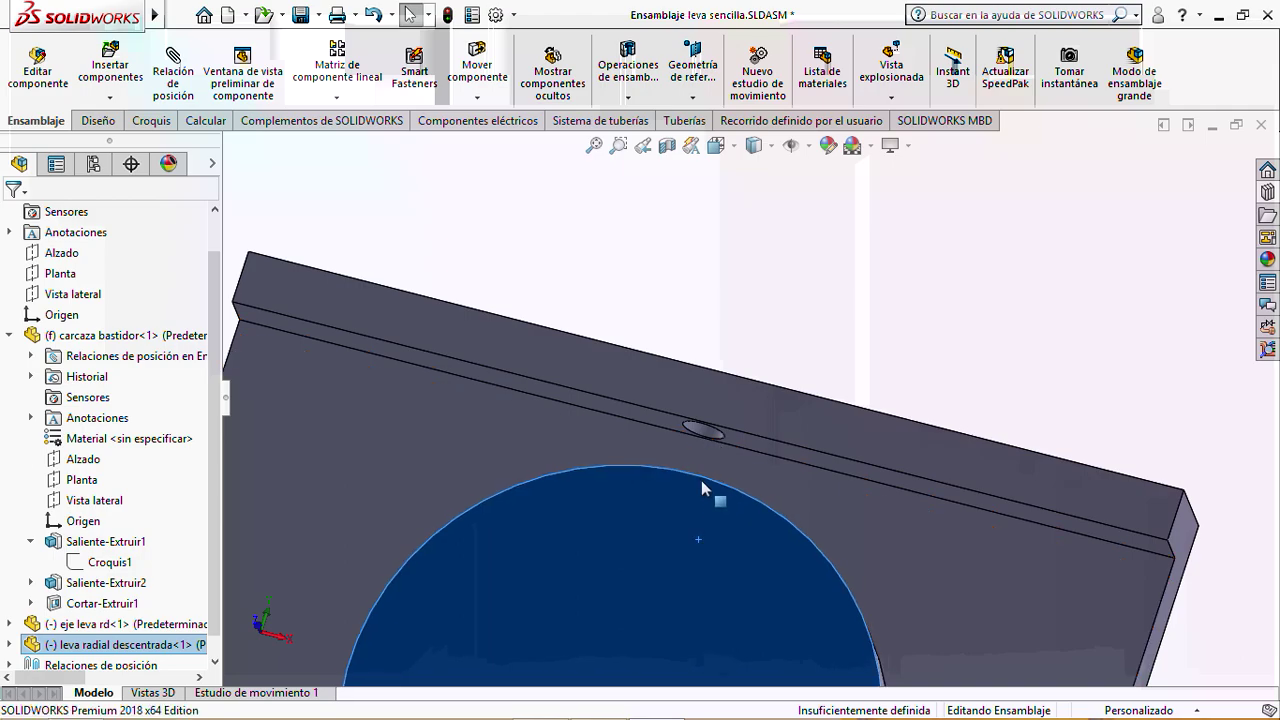
left_click_drag(702, 487, 651, 502)
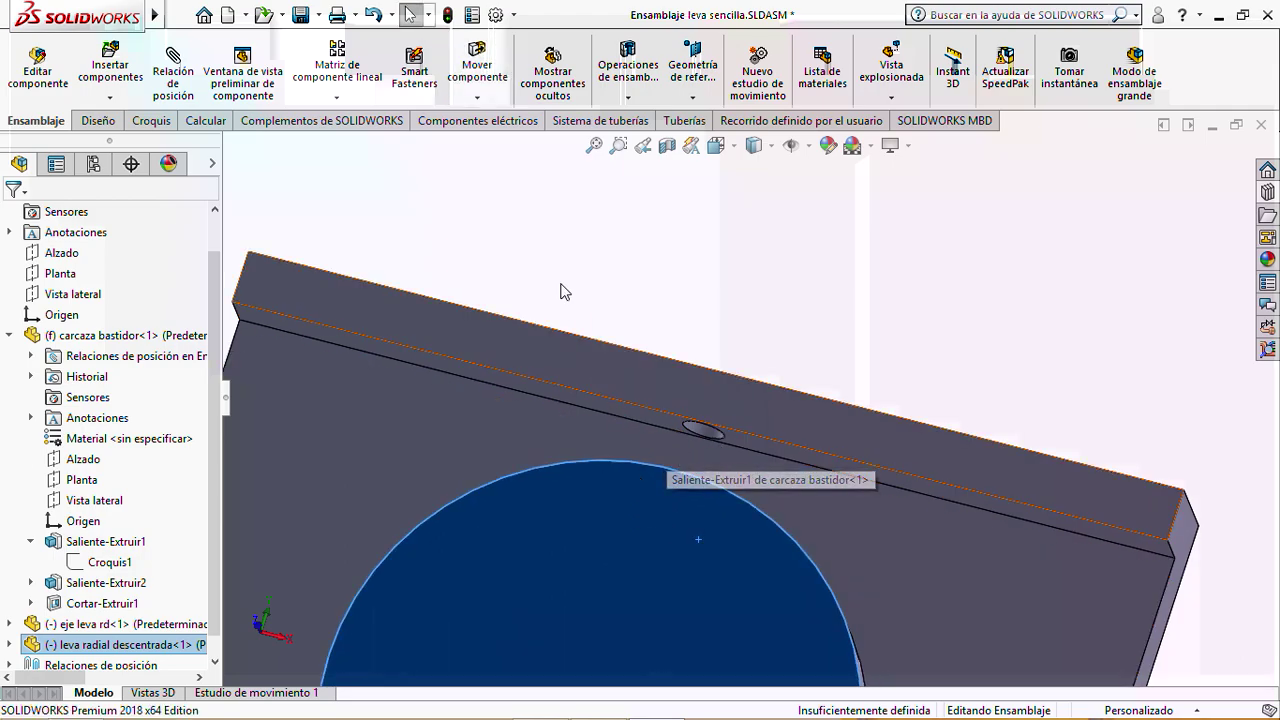
Create a new part document and start a sketch on the Alzado plane
left_click(228, 15)
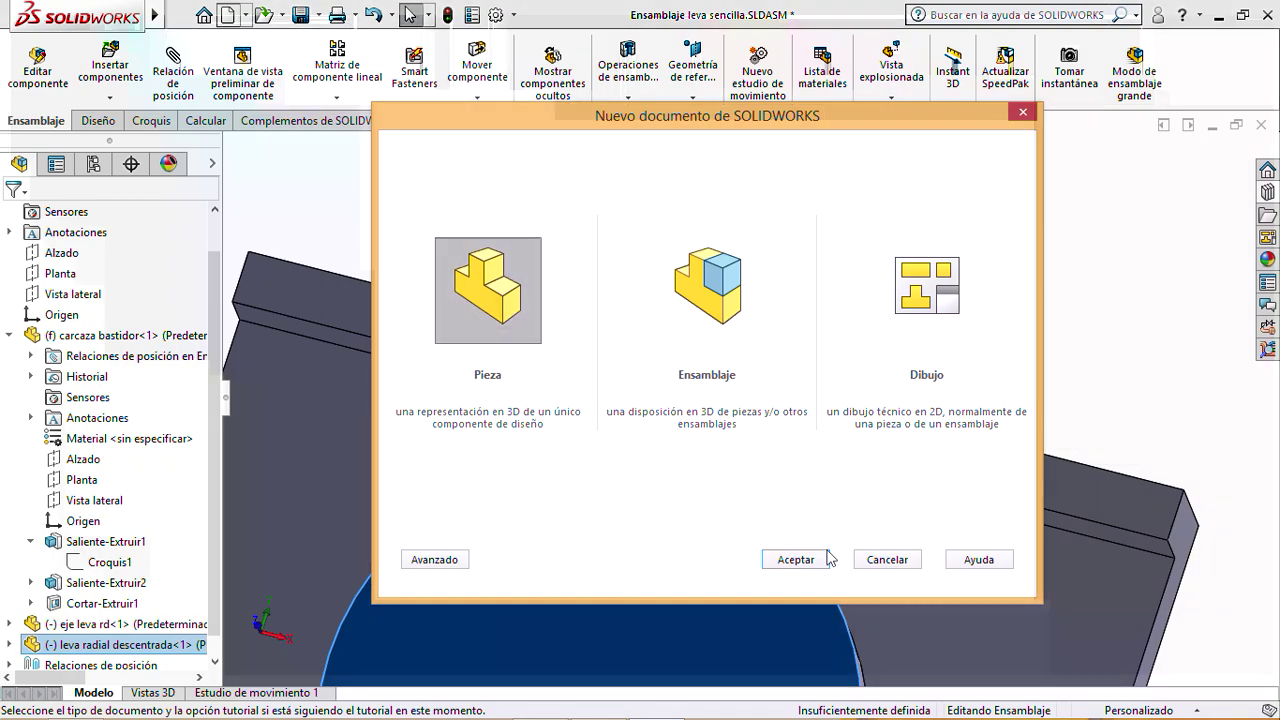
left_click(806, 559)
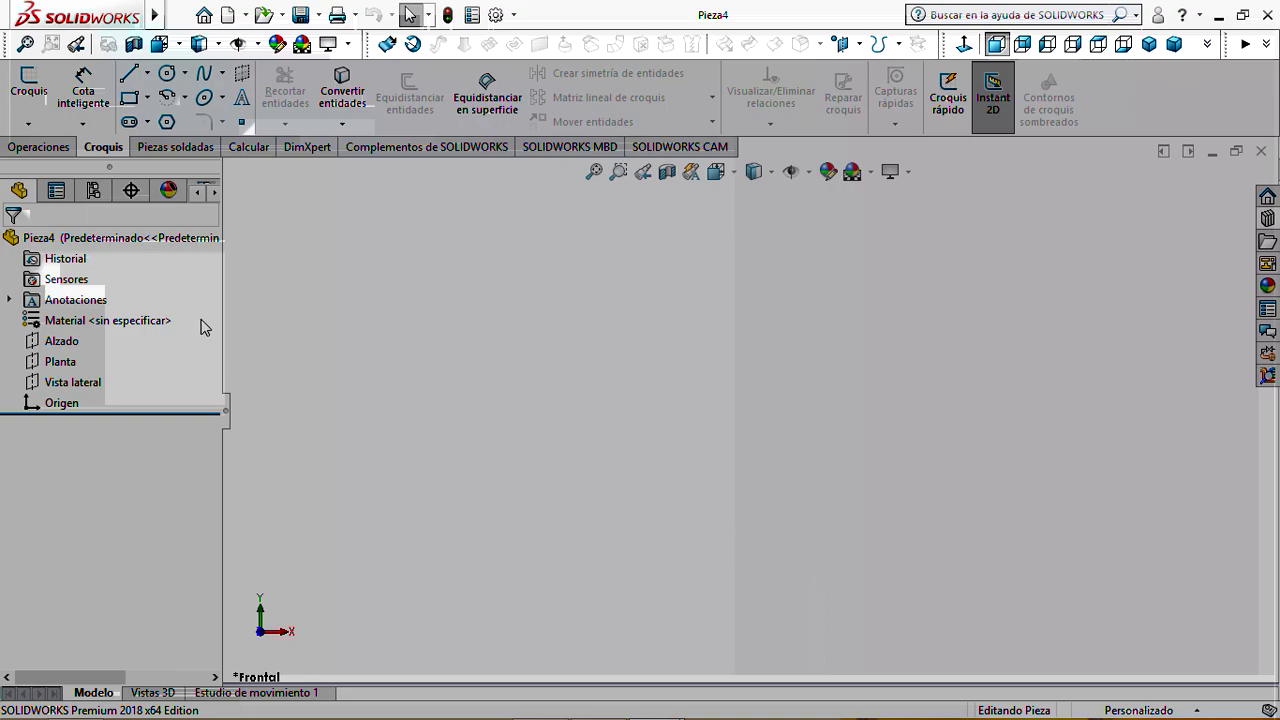
left_click(30, 88)
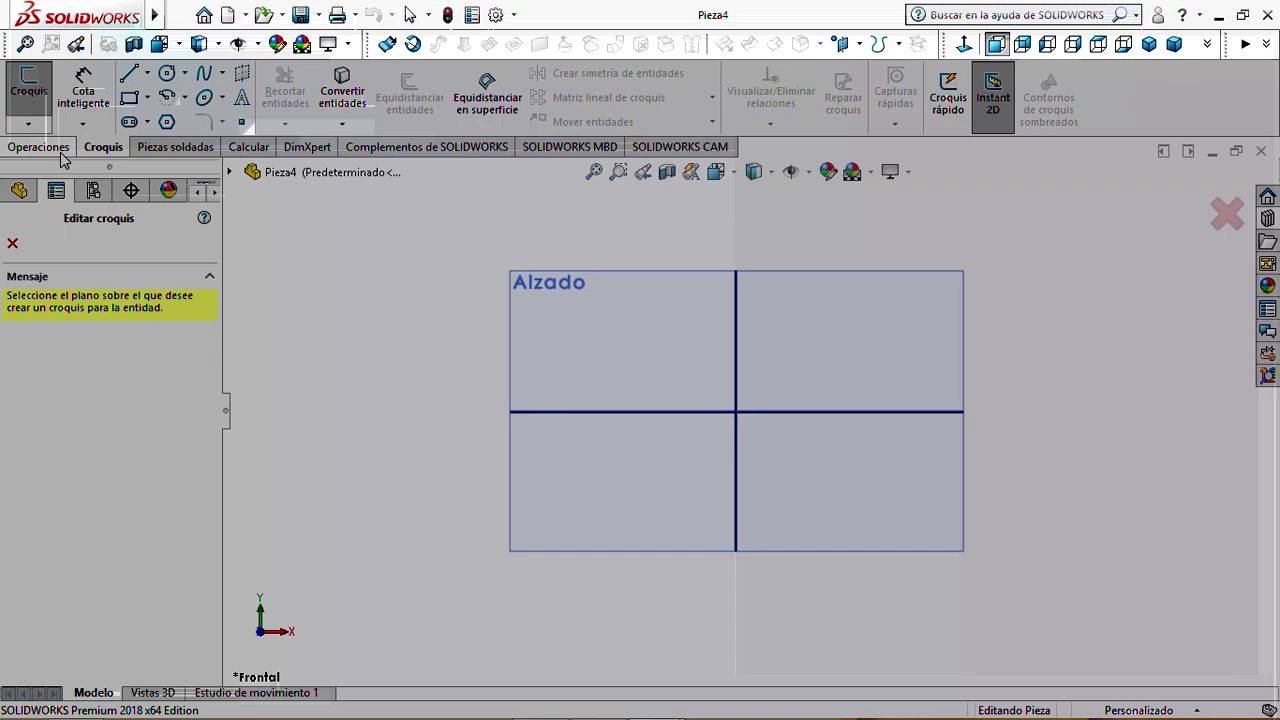
left_click(597, 295)
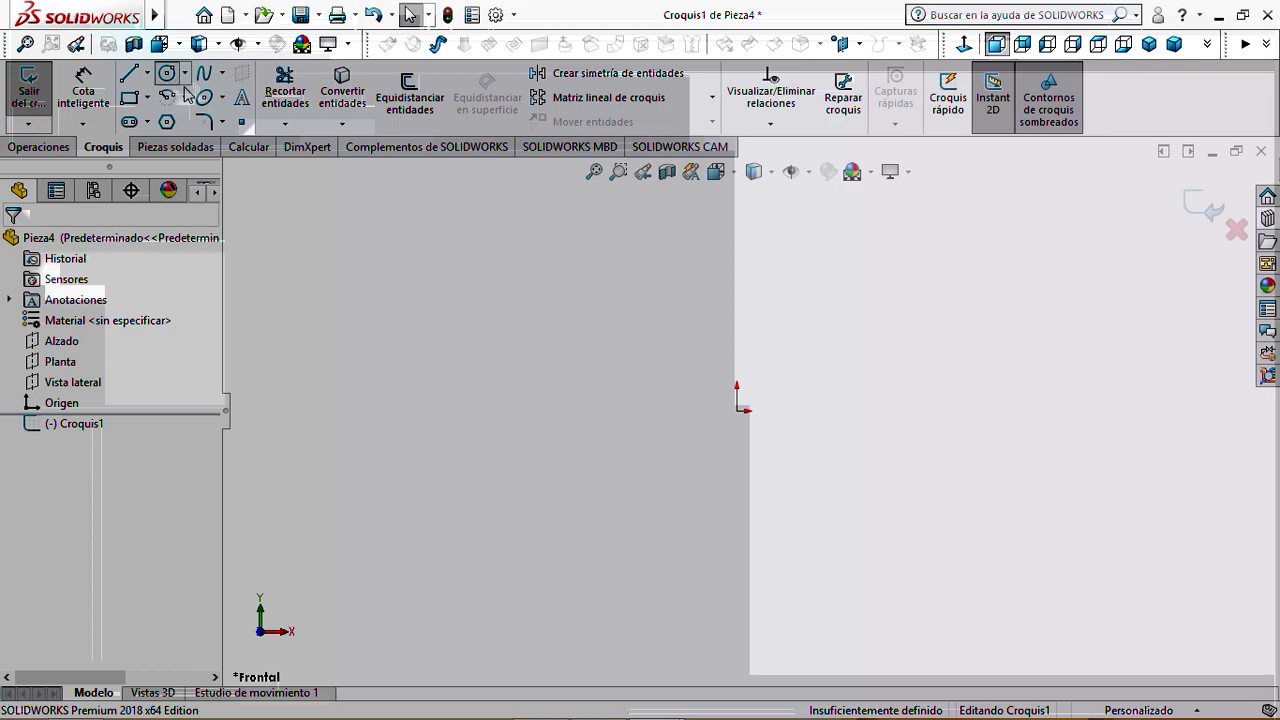
Sketch a circle about 1.49 inches in diameter centred on the origin
left_click(167, 73)
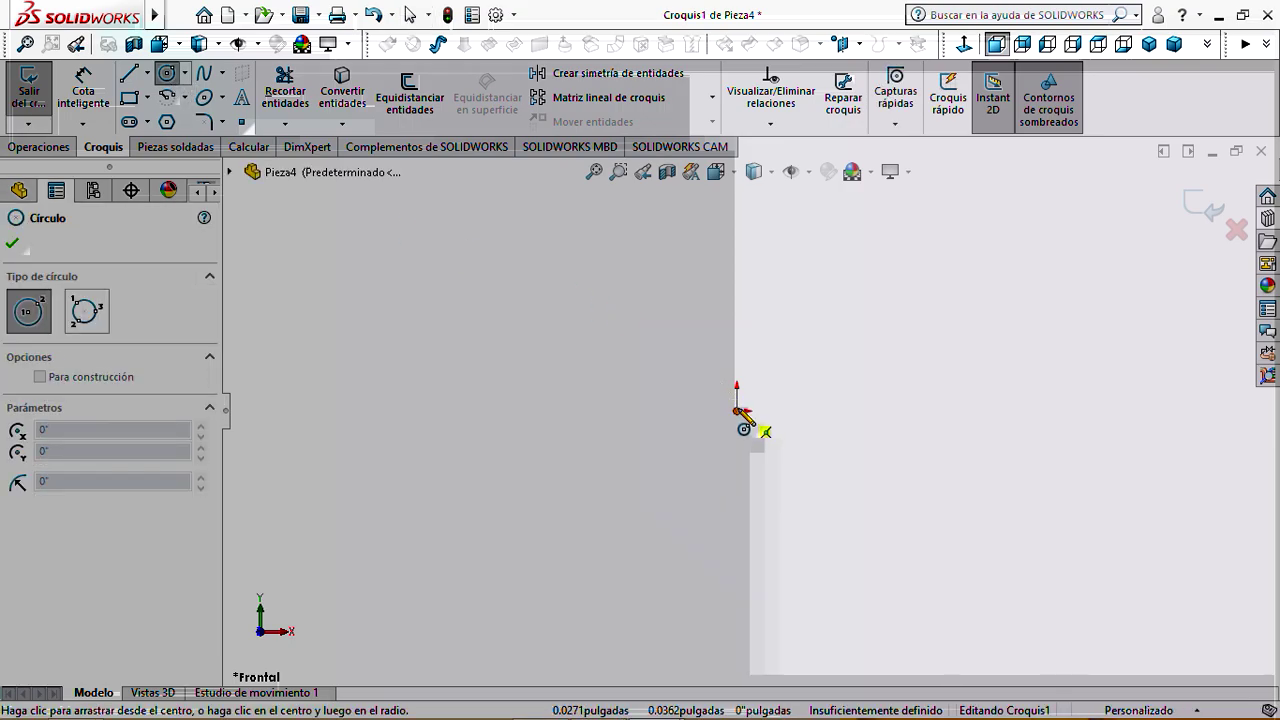
left_click_drag(738, 411, 782, 439)
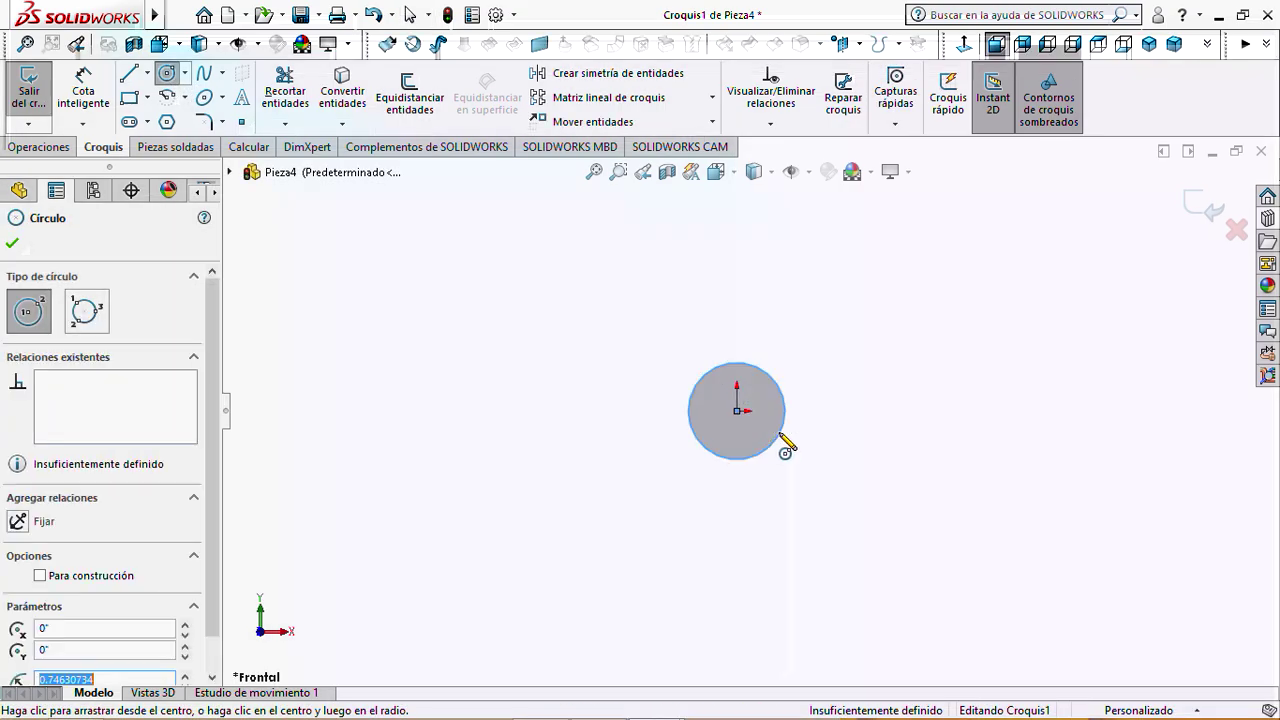
key("Escape")
Dimension the circle's diameter as 8 with the unit milímetro and exit the sketch
left_click(84, 92)
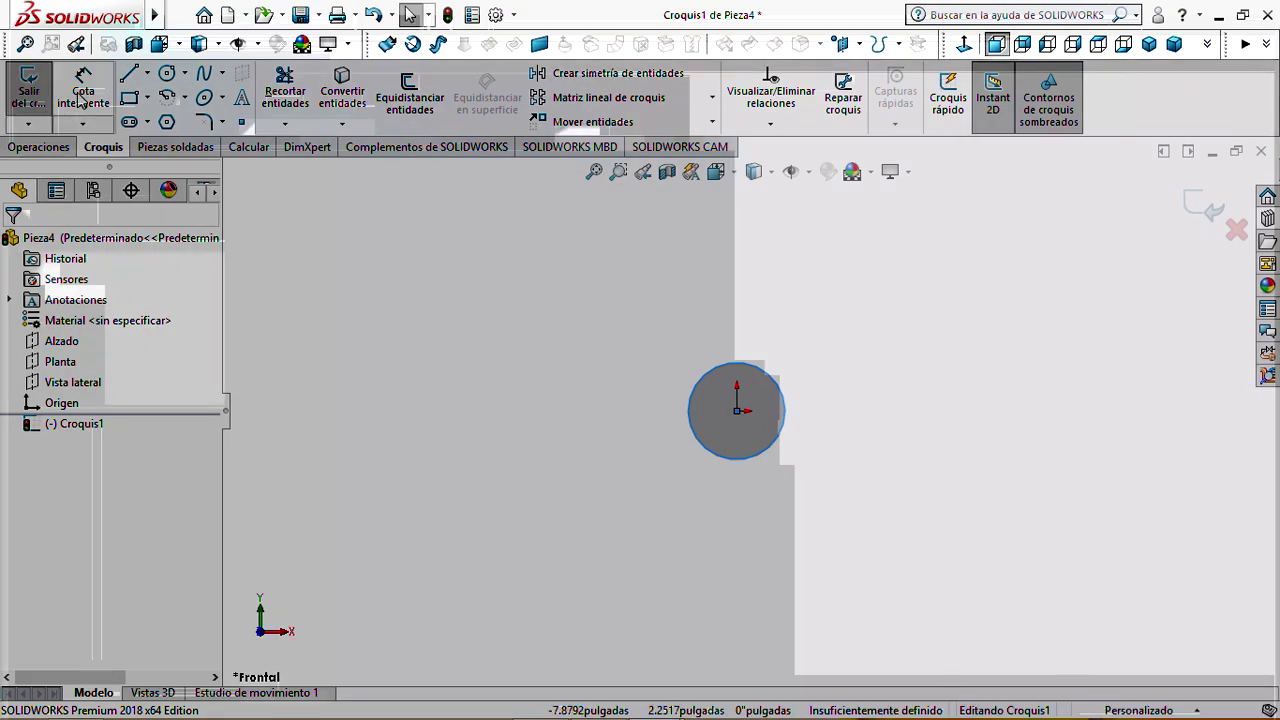
left_click(692, 416)
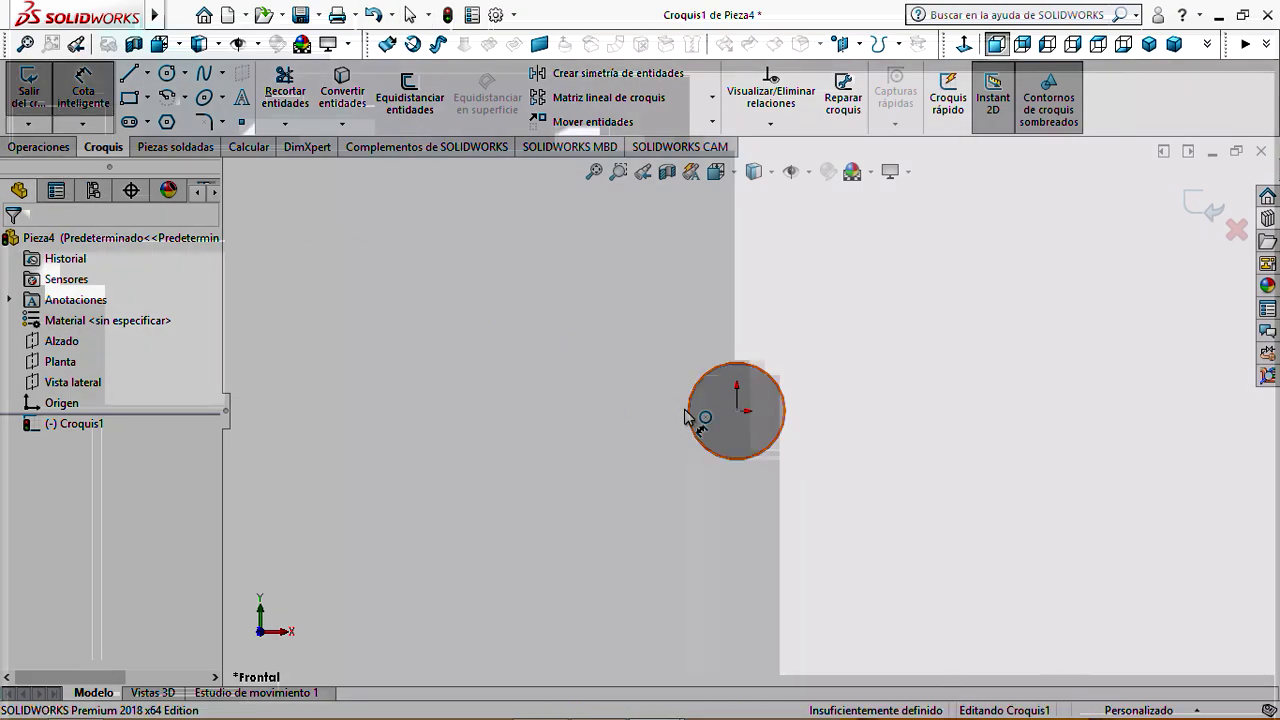
left_click(620, 420)
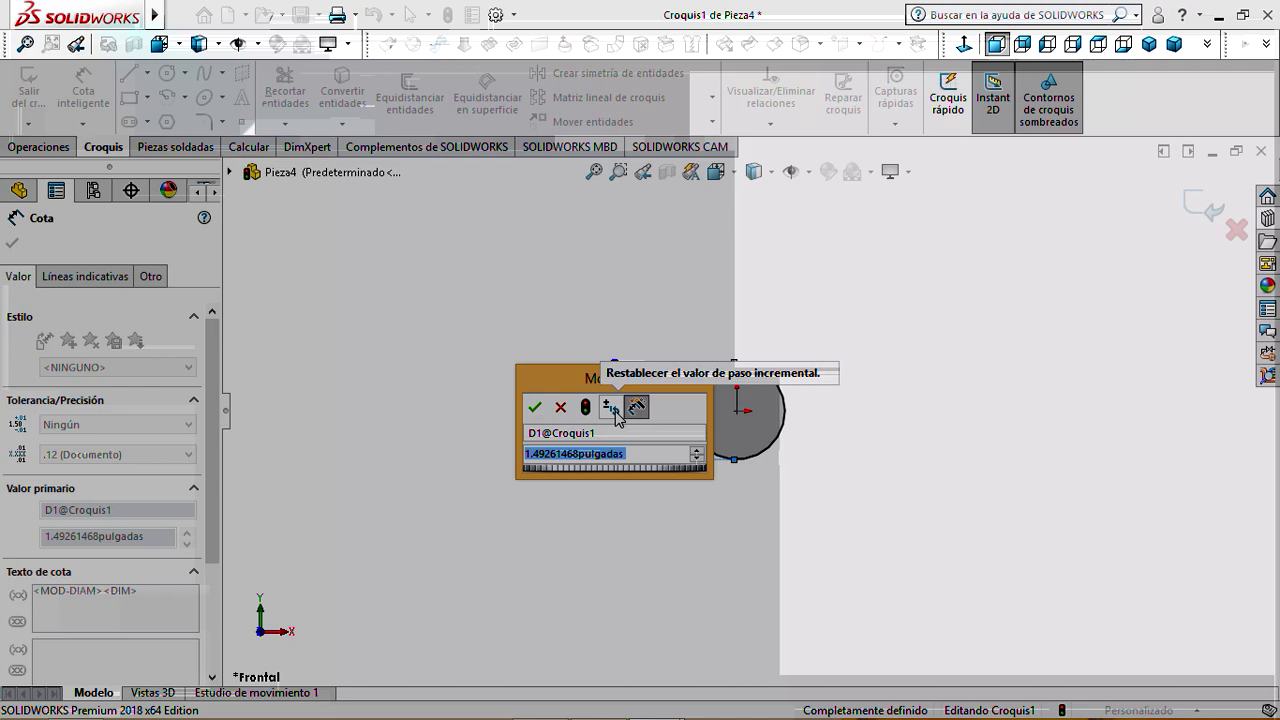
type("8")
mouse_move(657, 483)
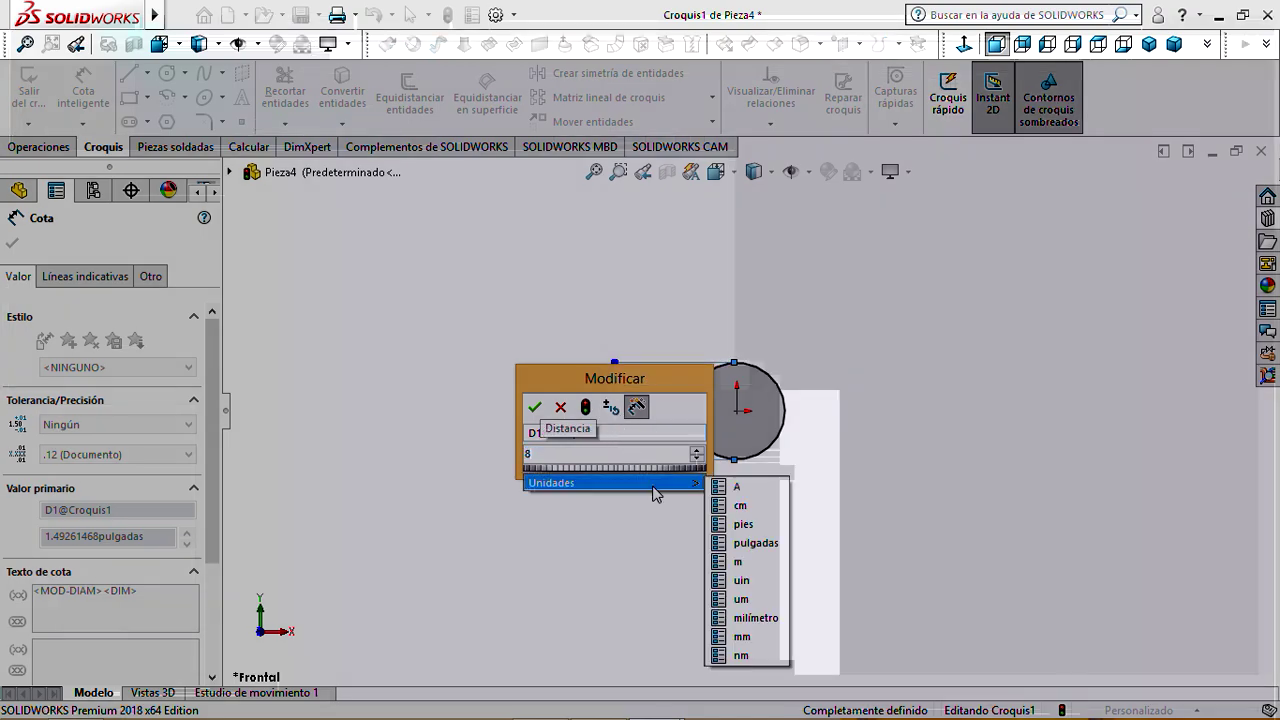
left_click(757, 617)
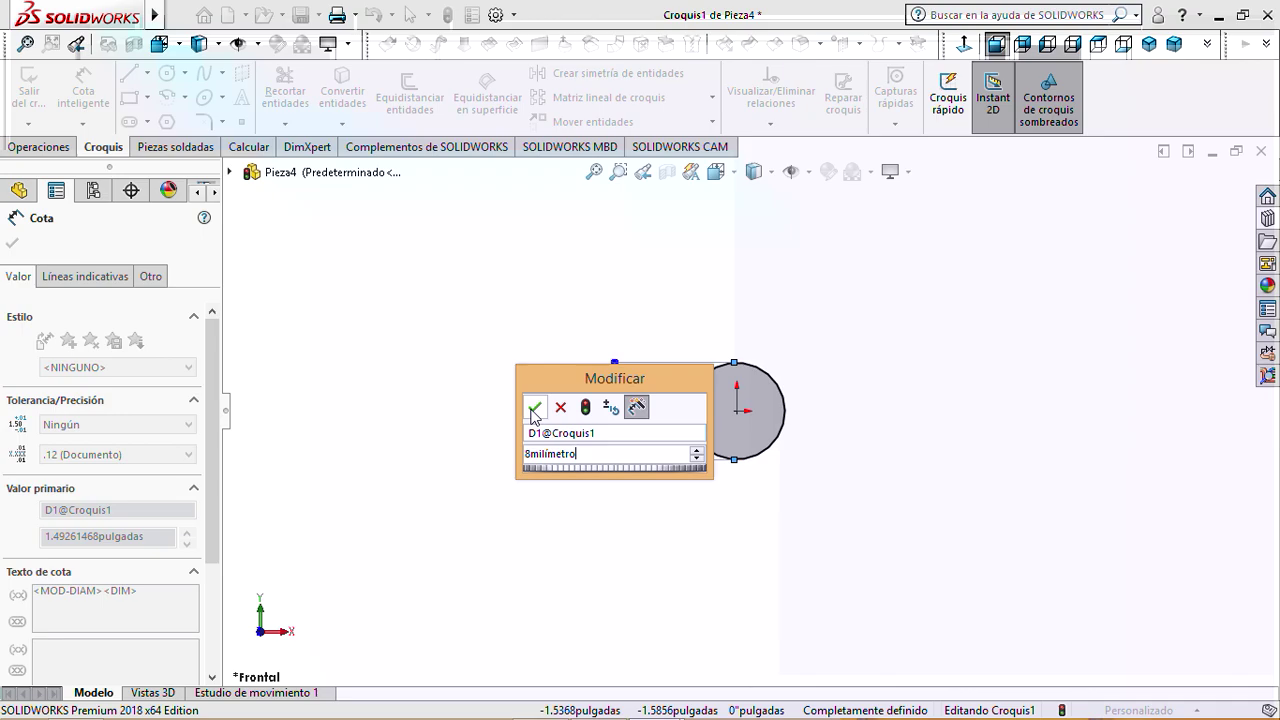
left_click(534, 407)
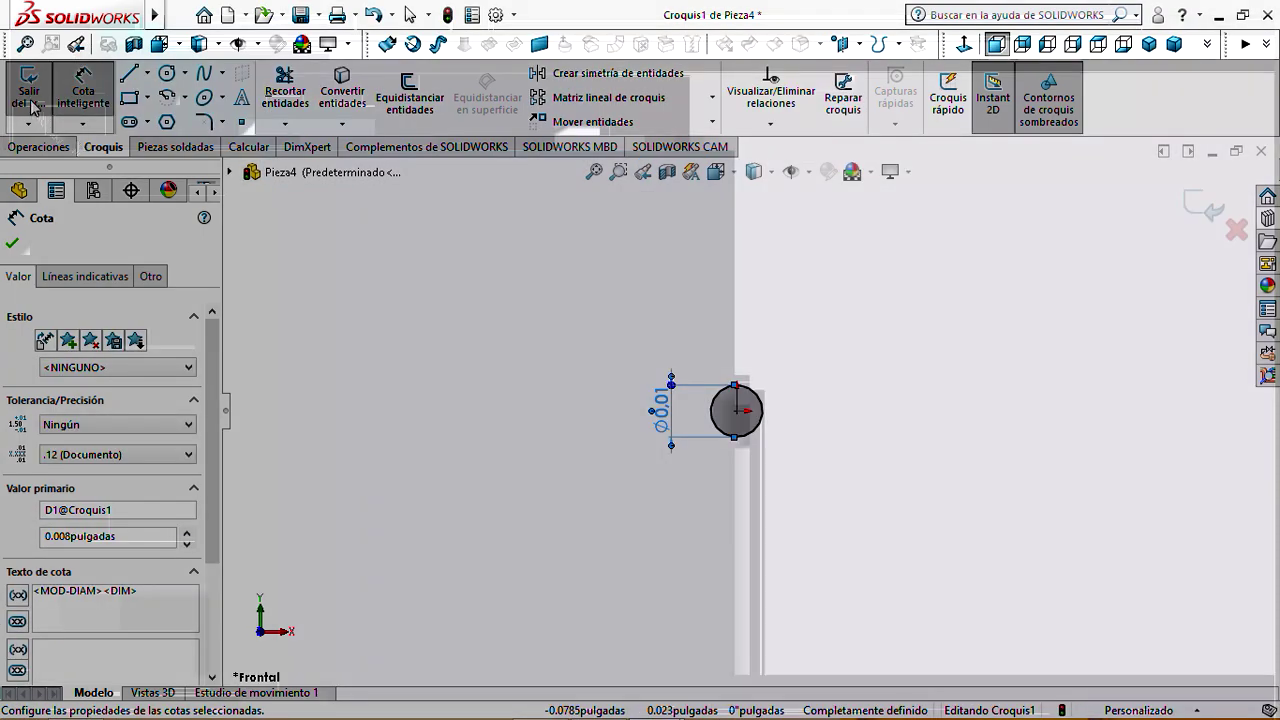
left_click(29, 90)
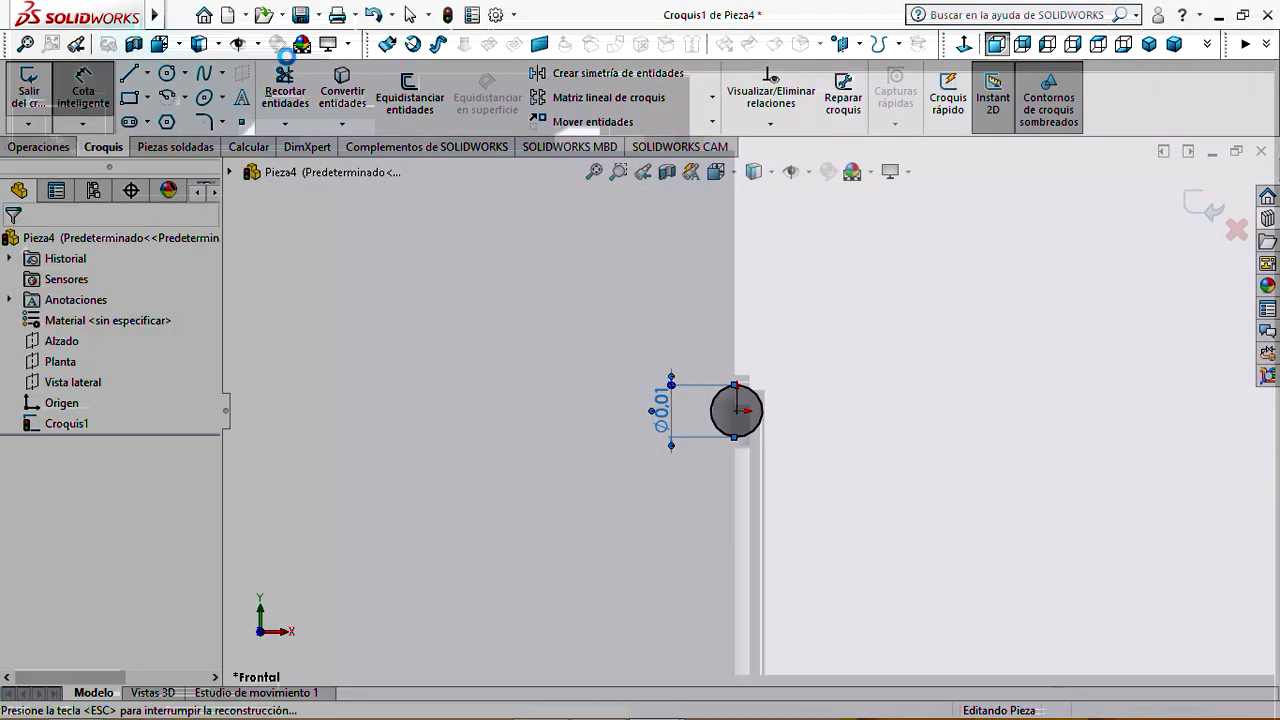
Set the part document's unit system to MMGS (millimetre, gram, second)
left_click(513, 15)
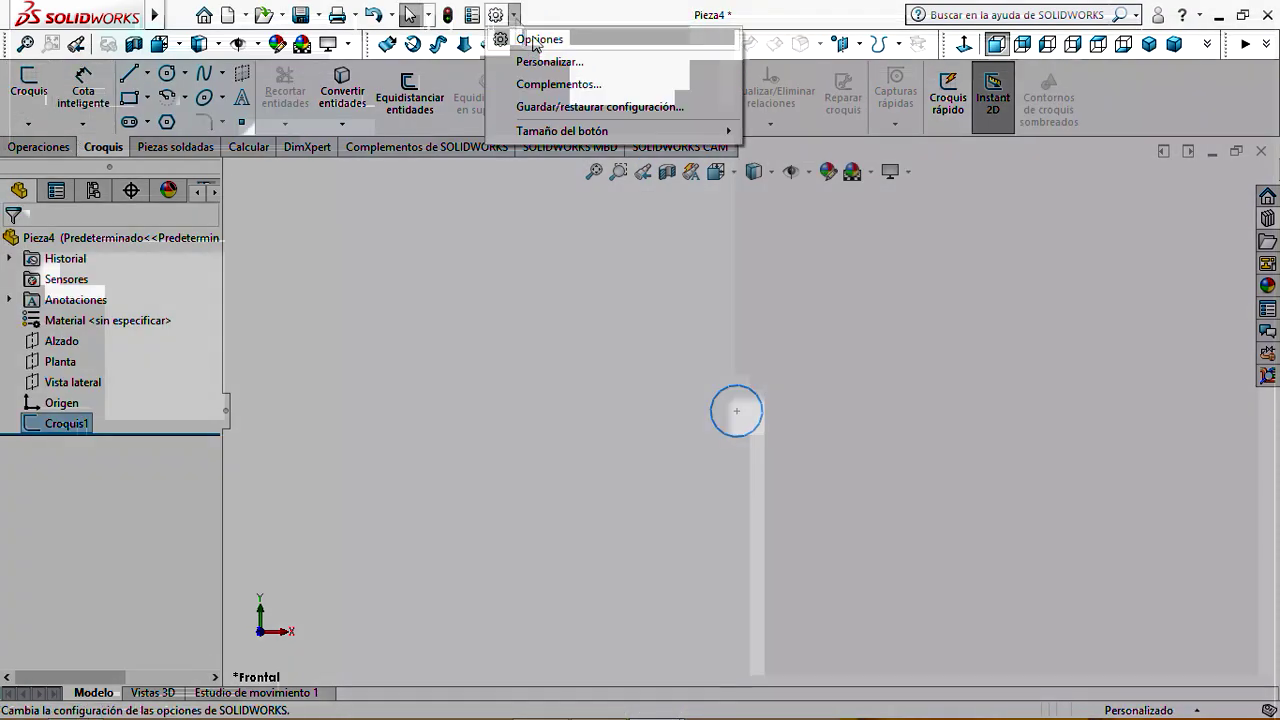
left_click(543, 37)
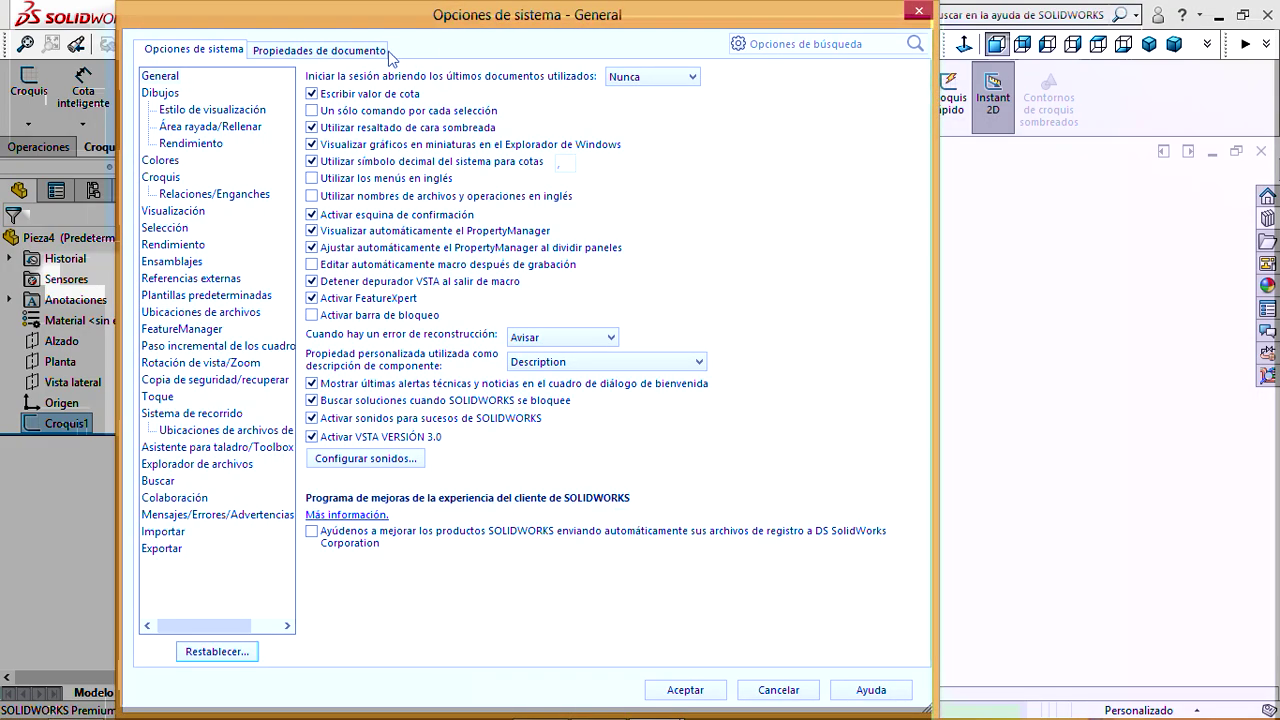
left_click(382, 49)
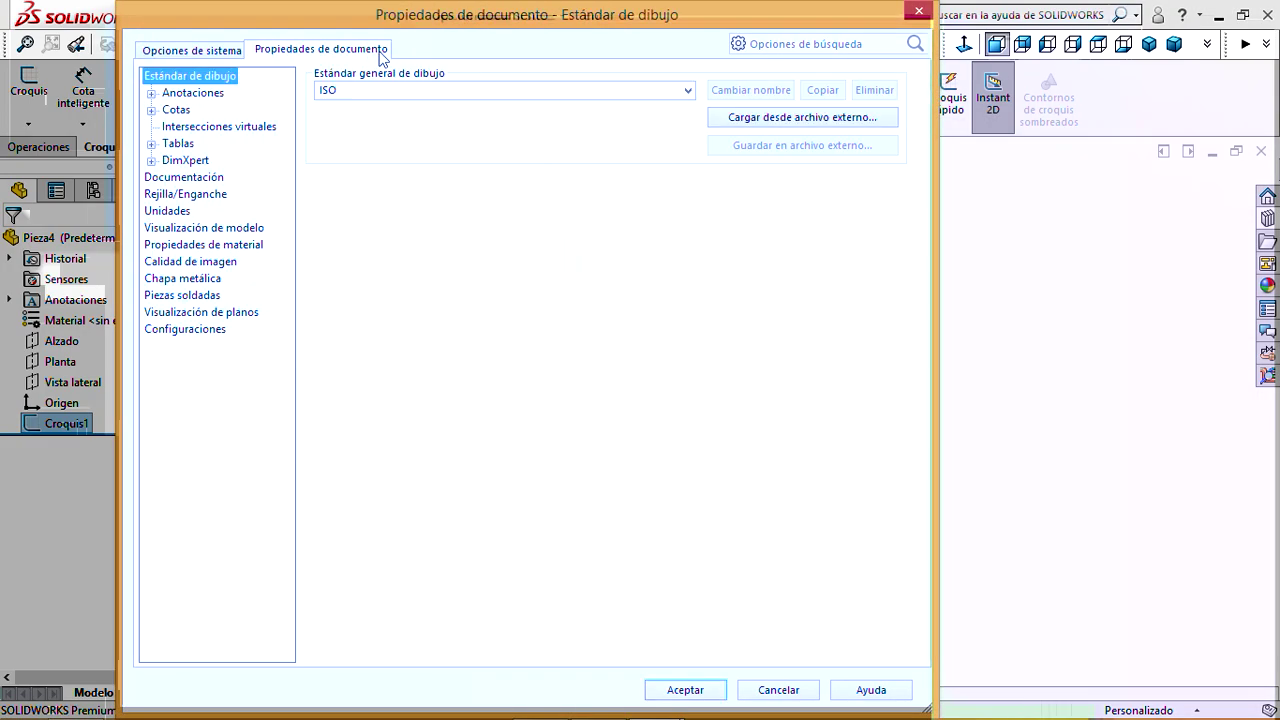
left_click(167, 213)
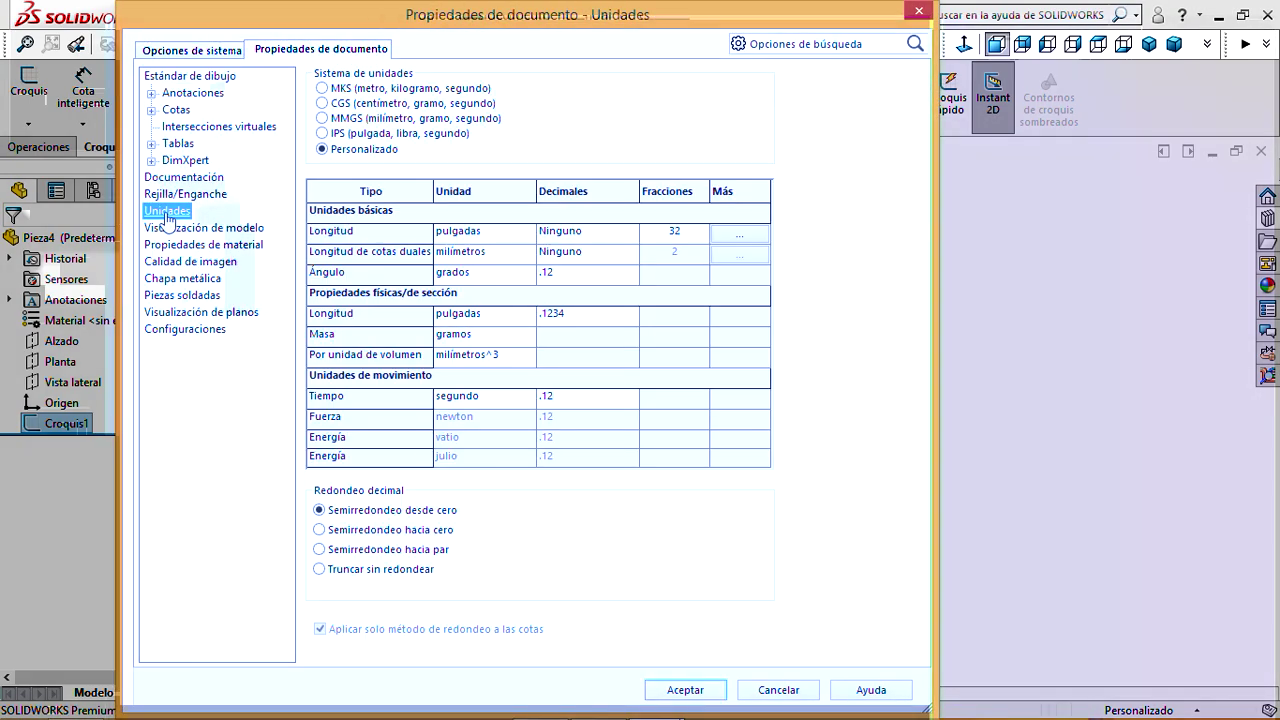
left_click(323, 118)
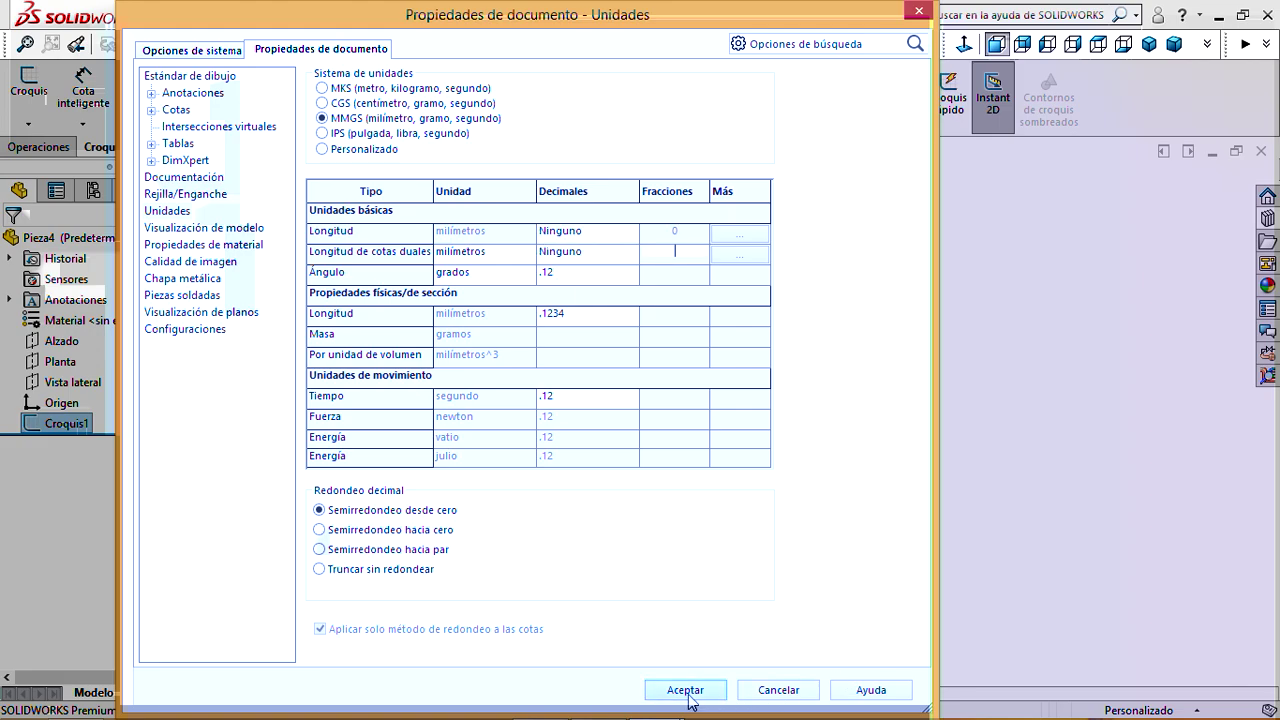
left_click(686, 691)
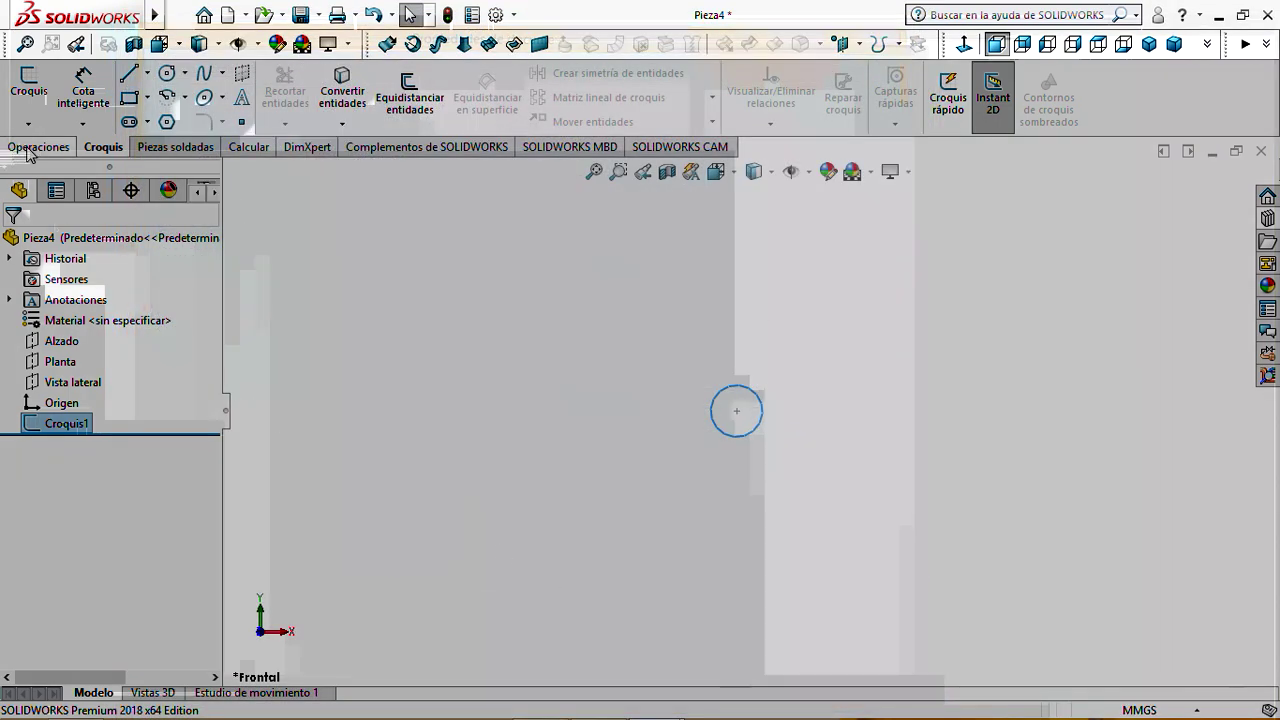
left_click(30, 148)
left_click(42, 95)
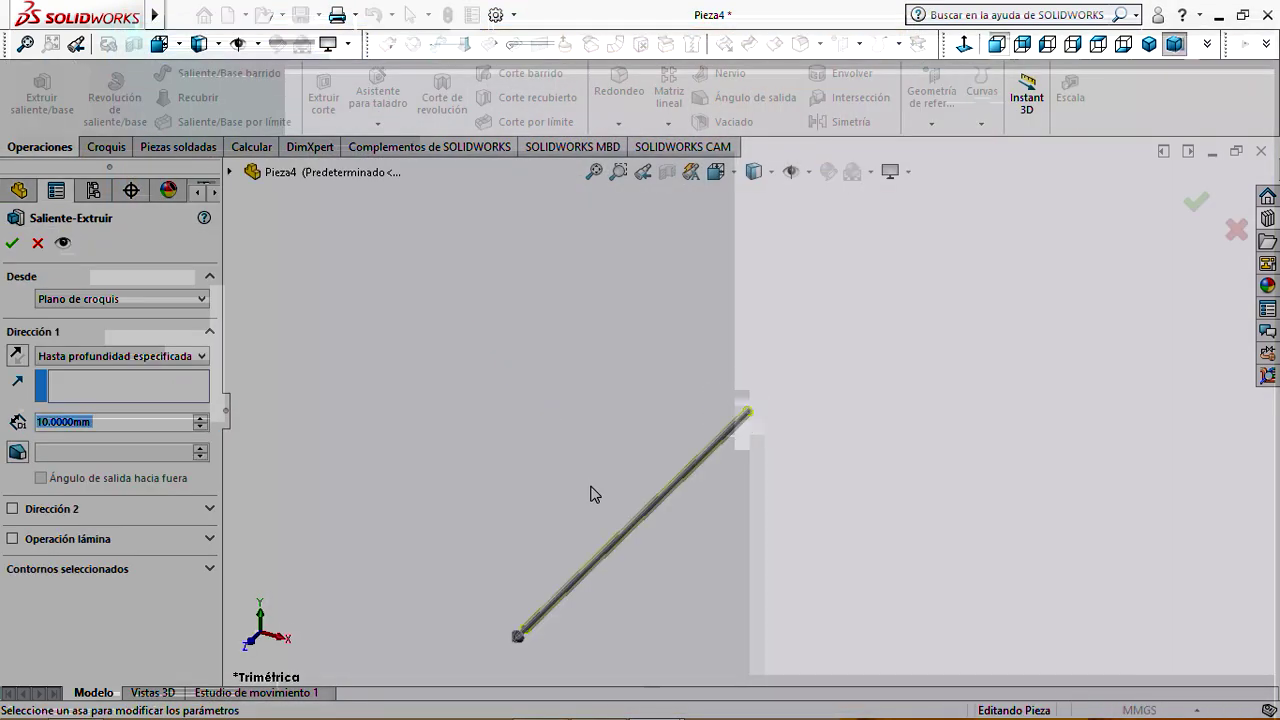
mouse_move(598, 499)
middle_mouse_down()
mouse_move(614, 391)
mouse_move(625, 454)
mouse_move(605, 483)
middle_mouse_up()
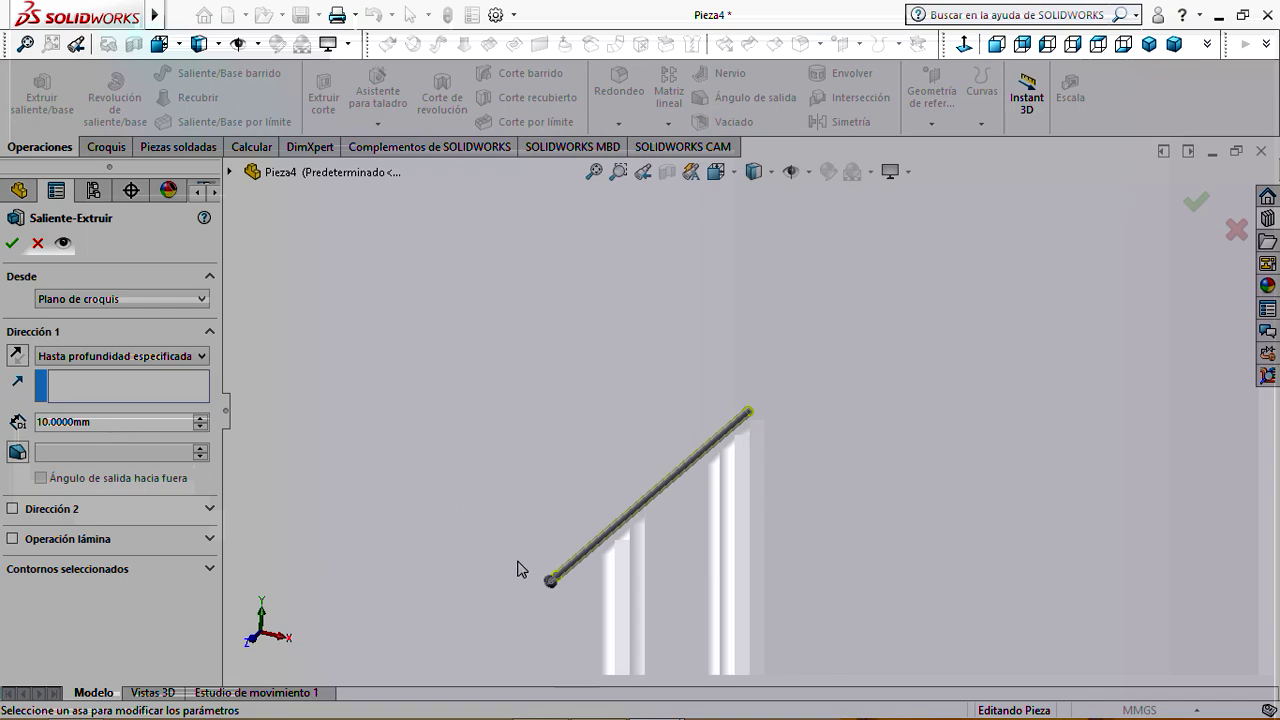
scroll(737, 509, "down", 5)
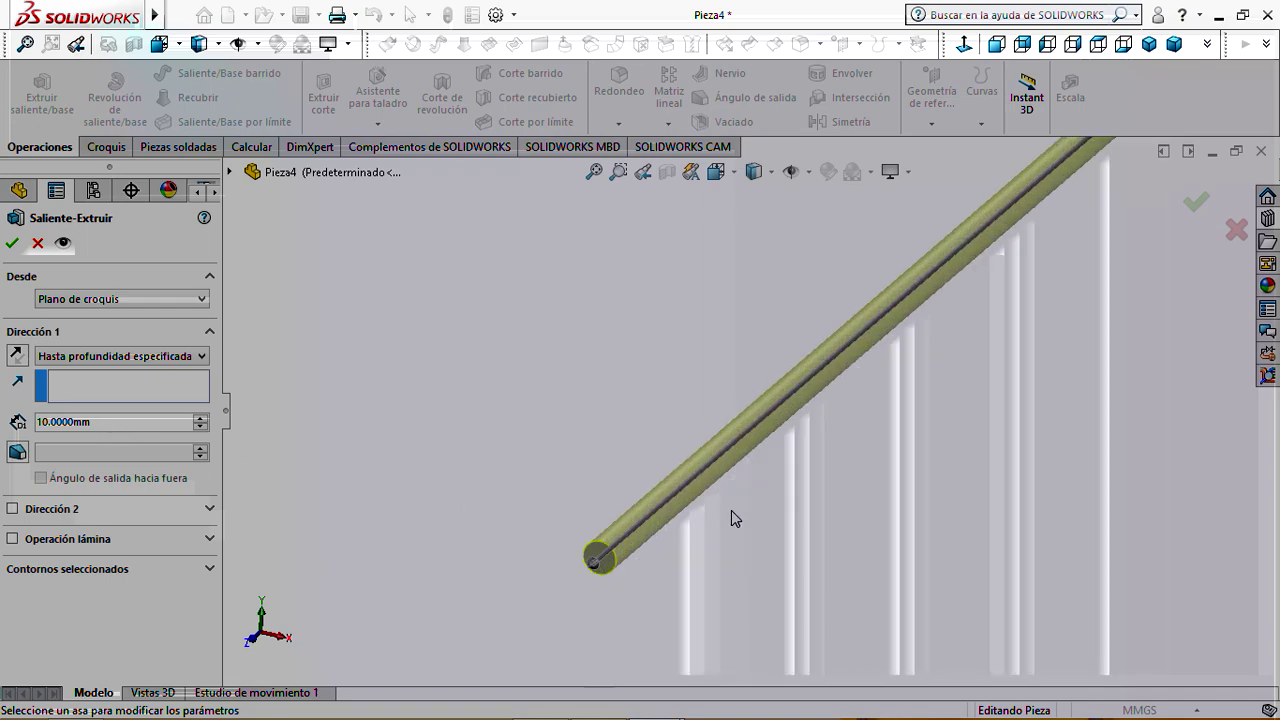
scroll(731, 517, "up", 5)
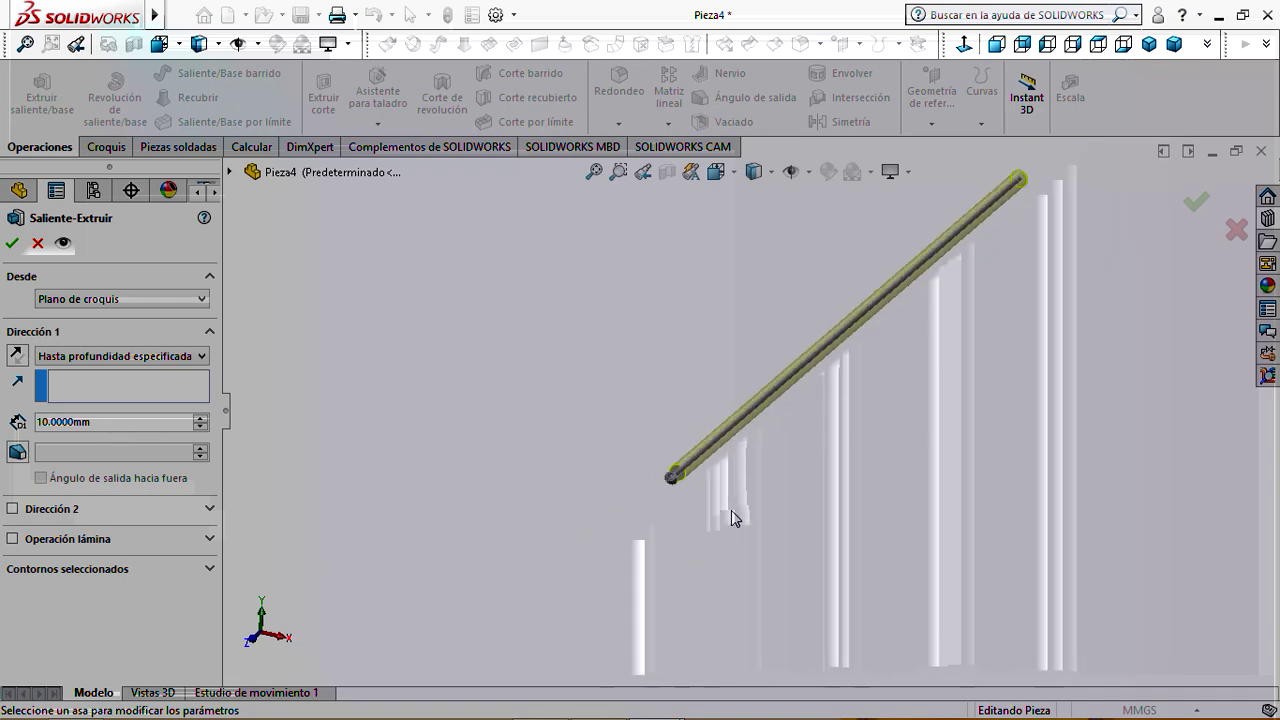
left_click(37, 243)
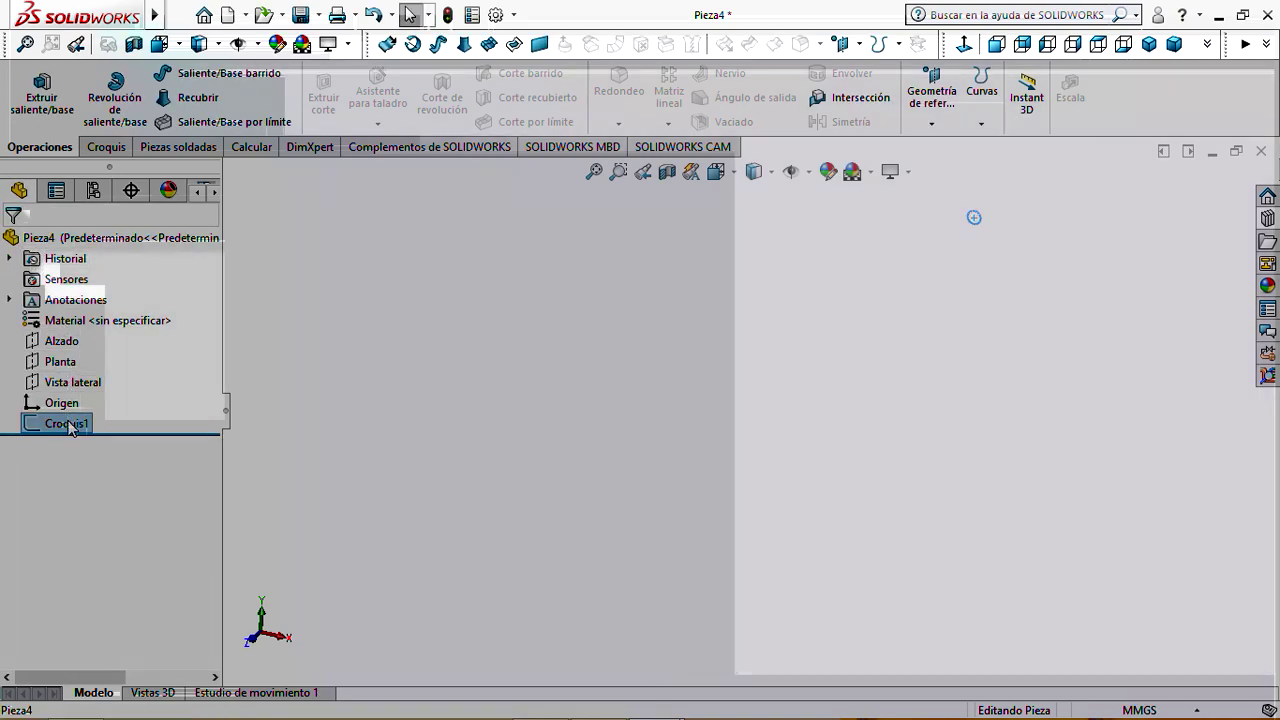
Reopen the circle's sketch for editing and check the unit system in the document properties
right_click(66, 423)
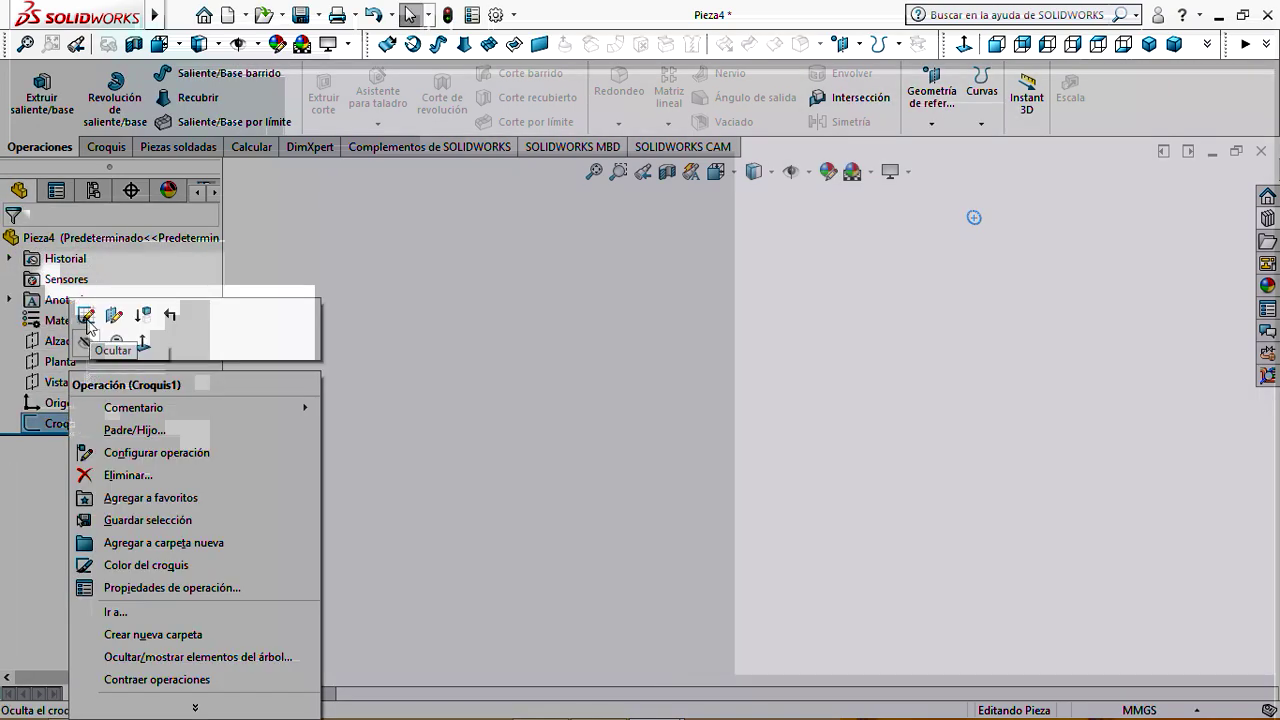
left_click(86, 317)
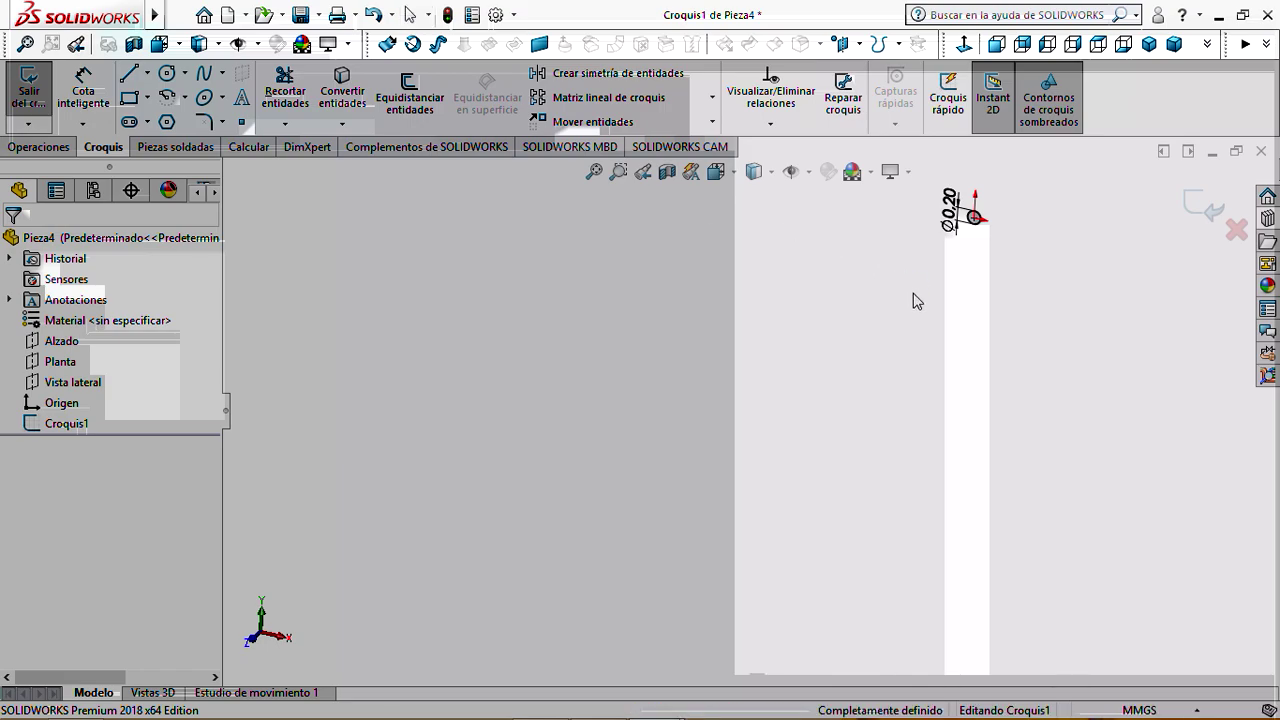
left_click(513, 14)
left_click(521, 40)
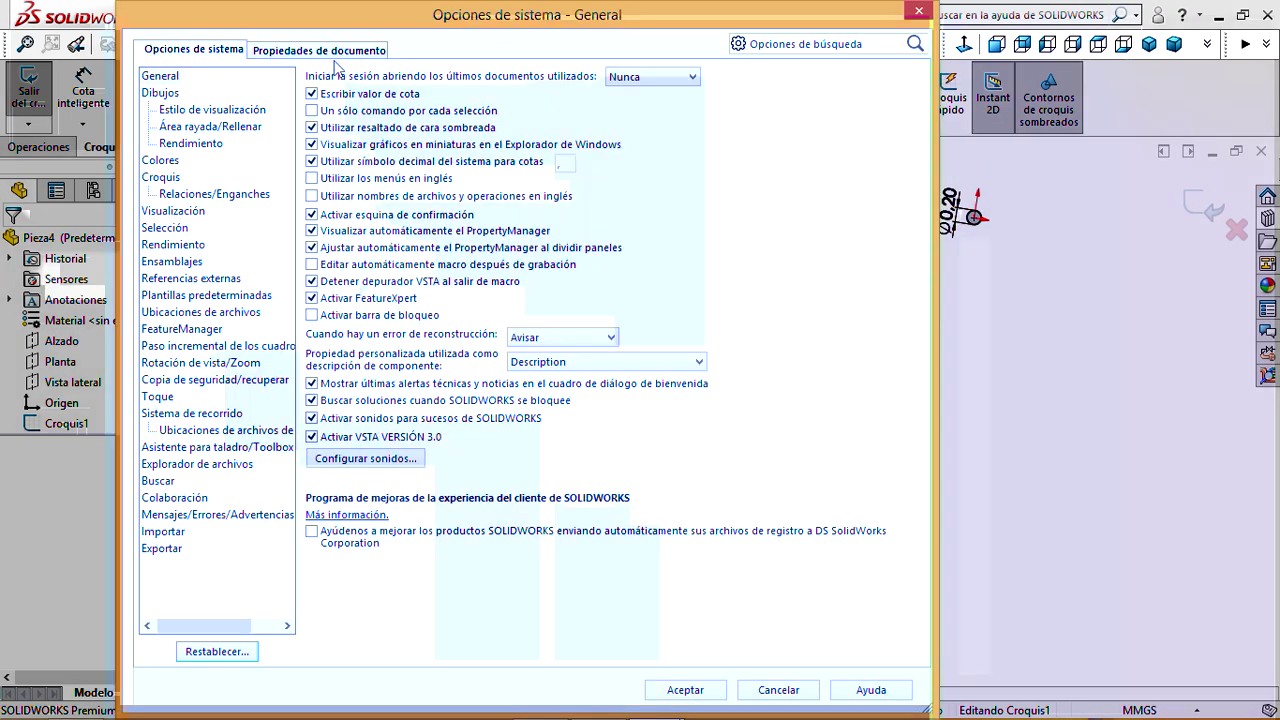
left_click(321, 50)
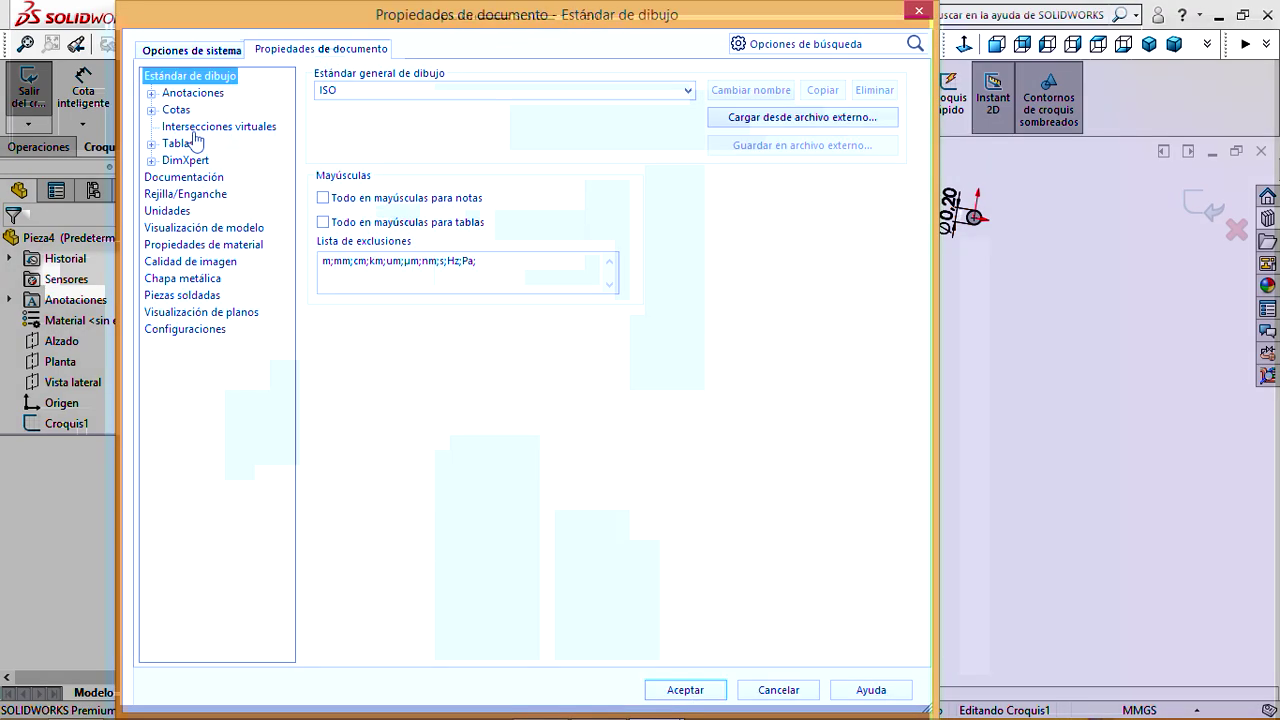
left_click(168, 211)
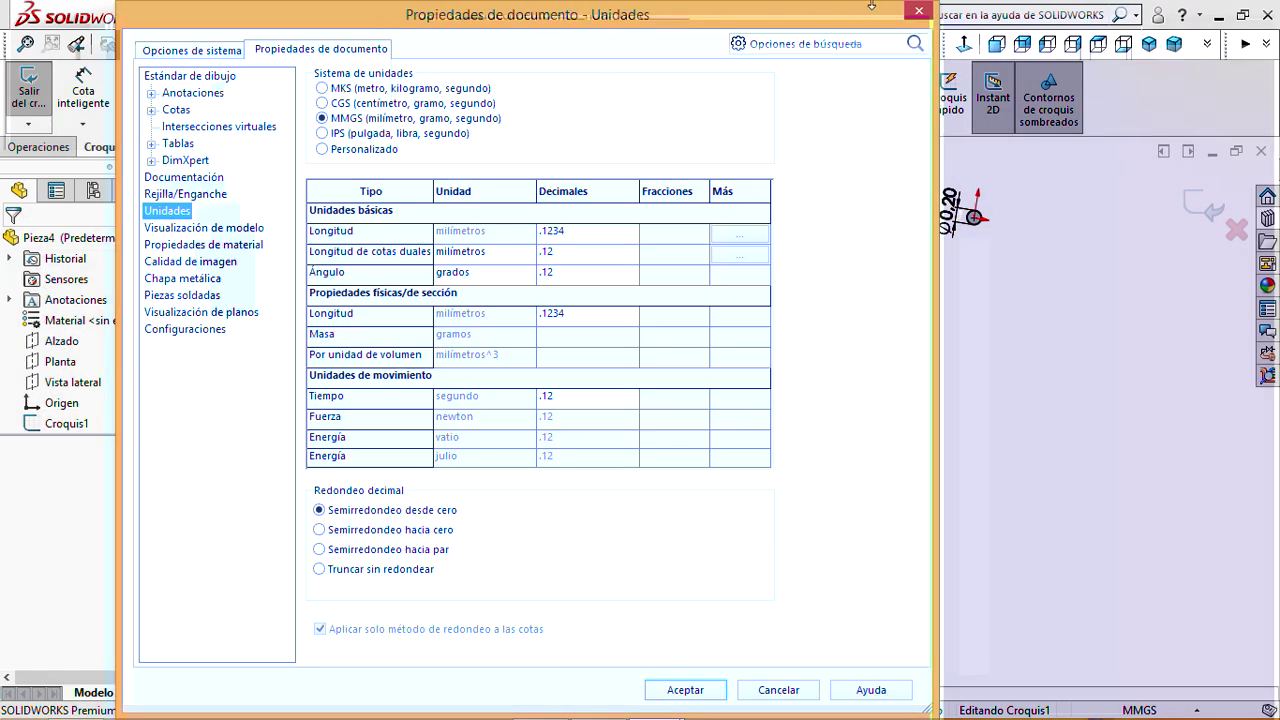
left_click(919, 13)
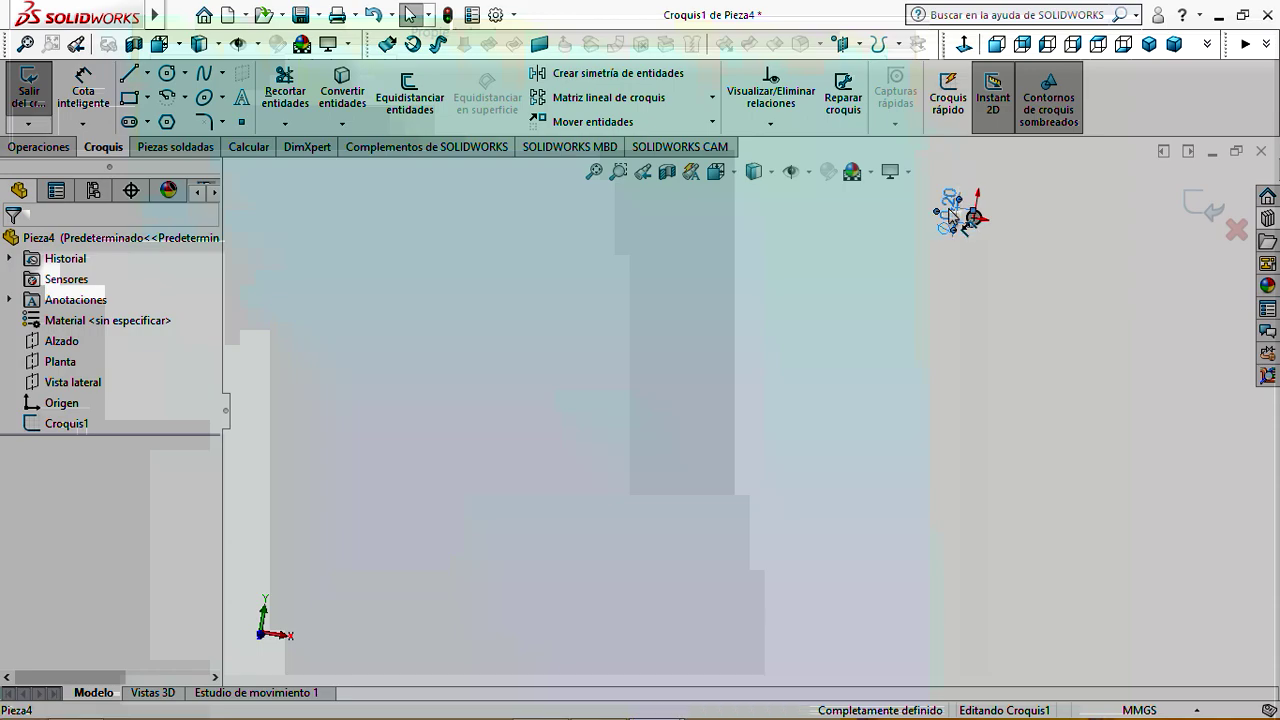
Set the circle's diameter to 8 mm and exit the sketch
double_click(948, 208)
type("8")
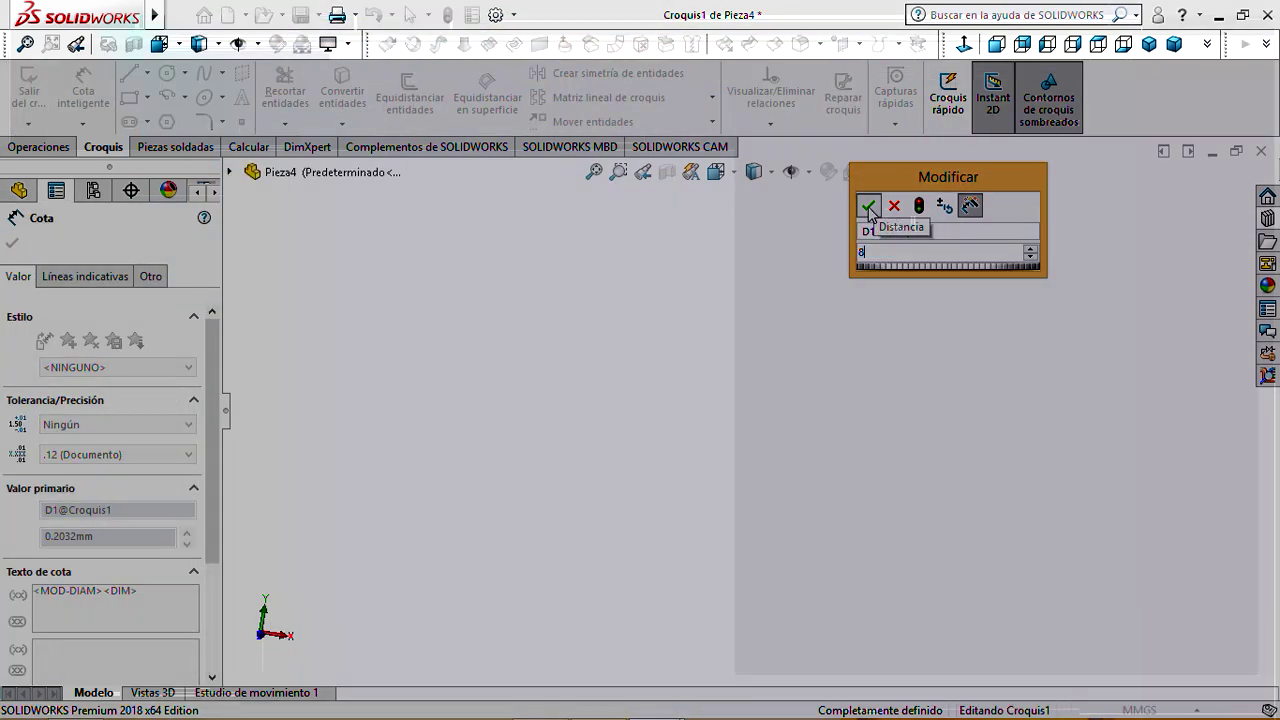
left_click(868, 206)
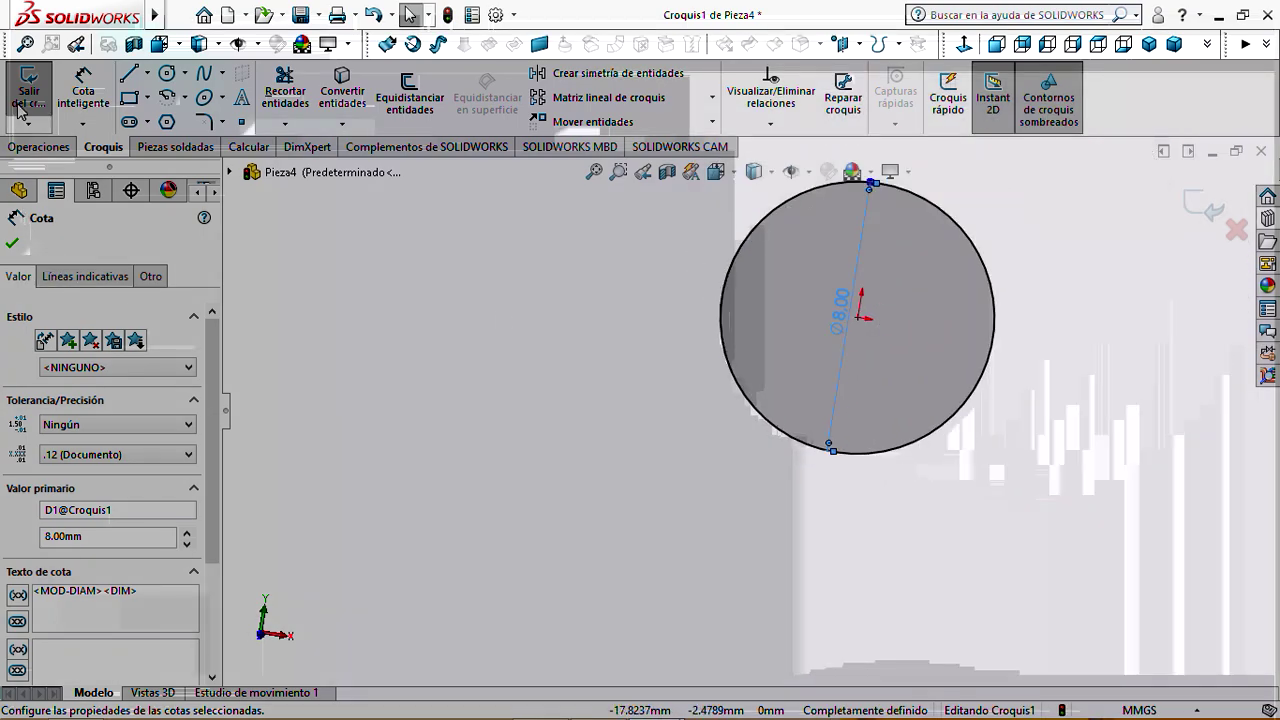
left_click(25, 110)
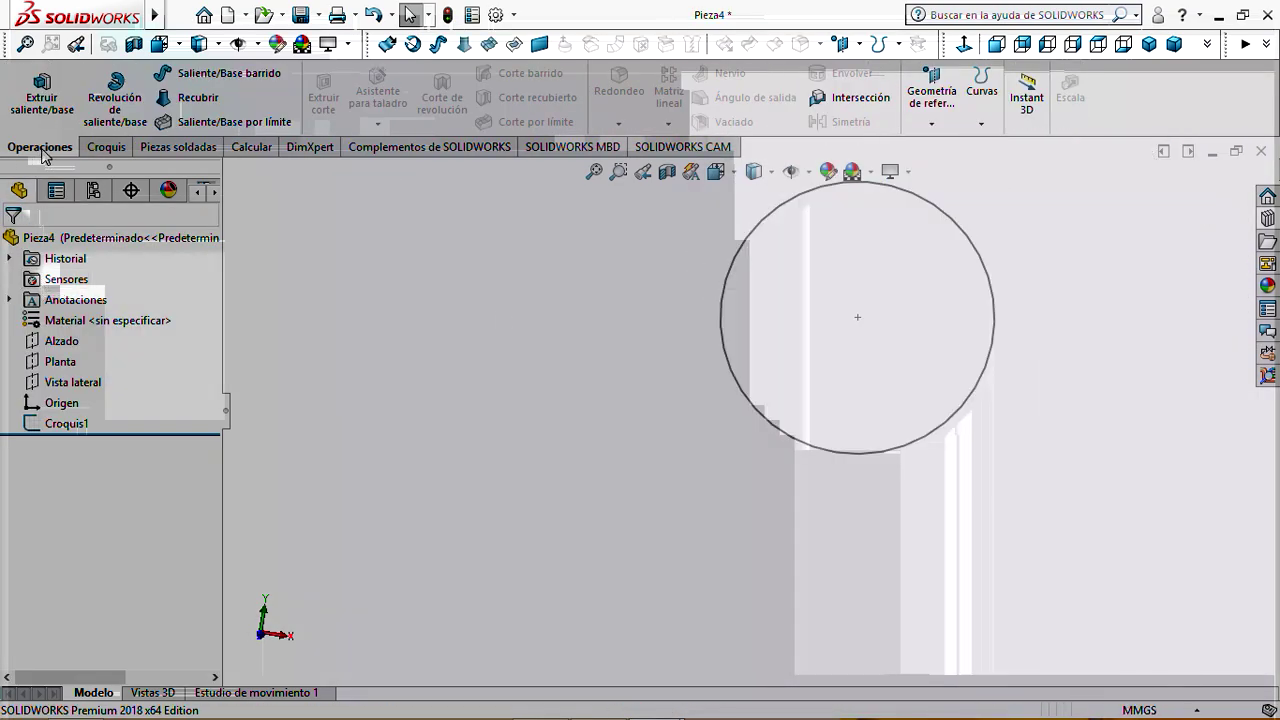
Extrude the circle to a depth of 100 mm as a solid rod
left_click(64, 117)
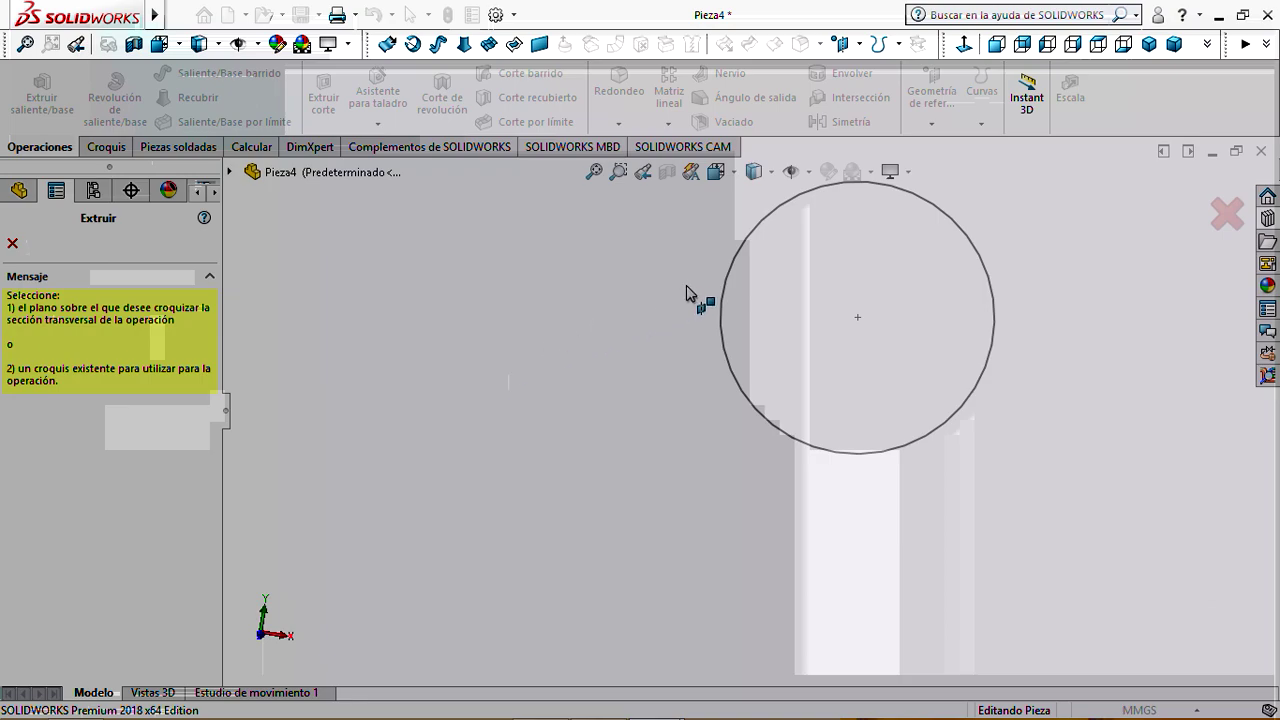
left_click(724, 286)
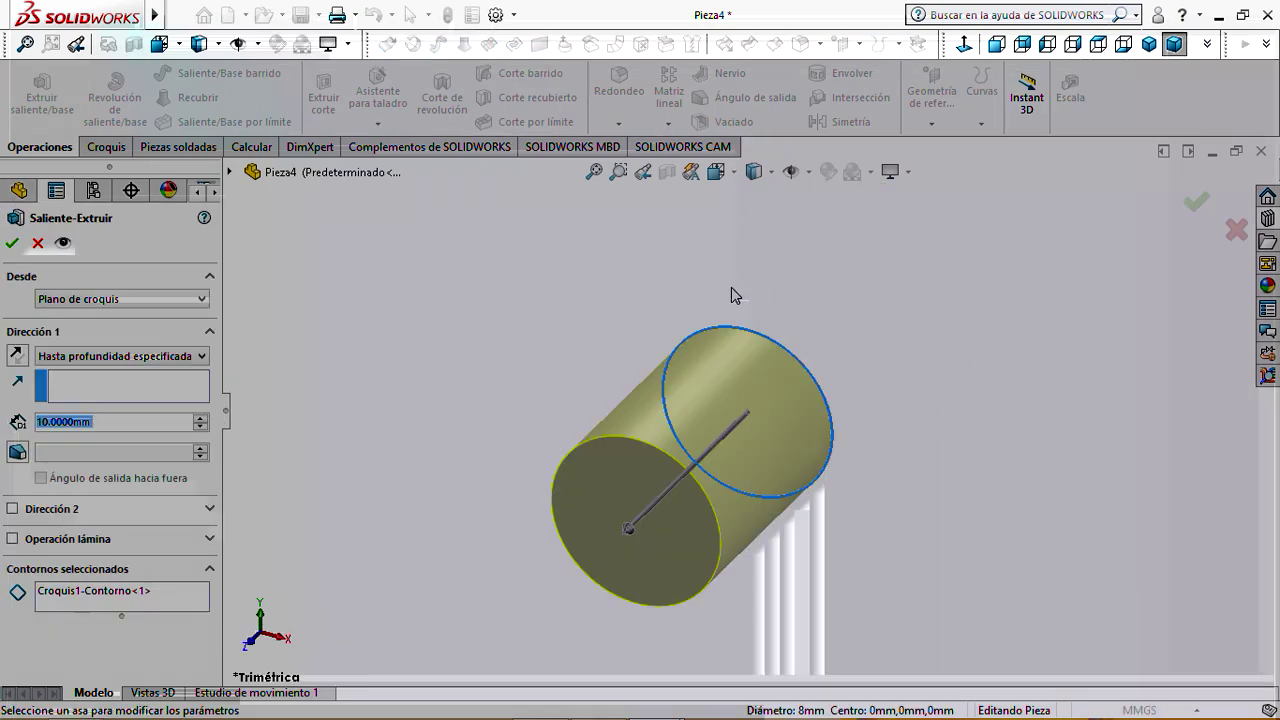
type("100")
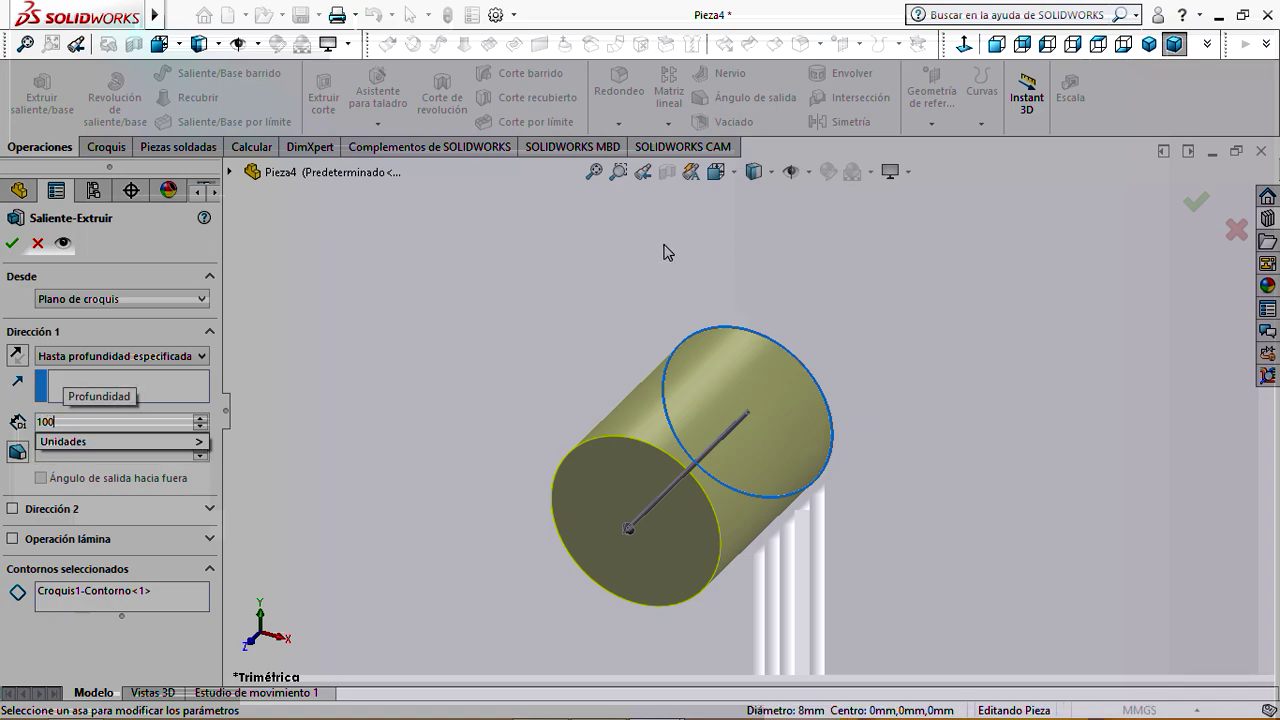
key("Return")
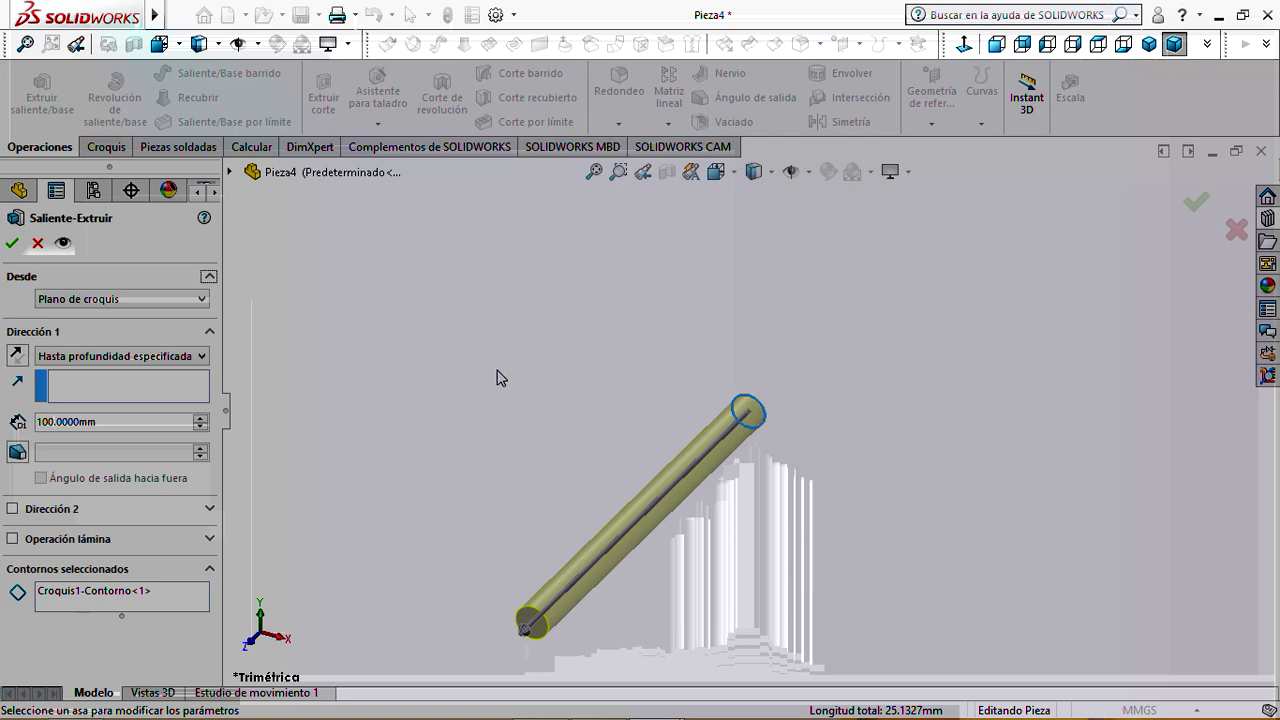
left_click(12, 243)
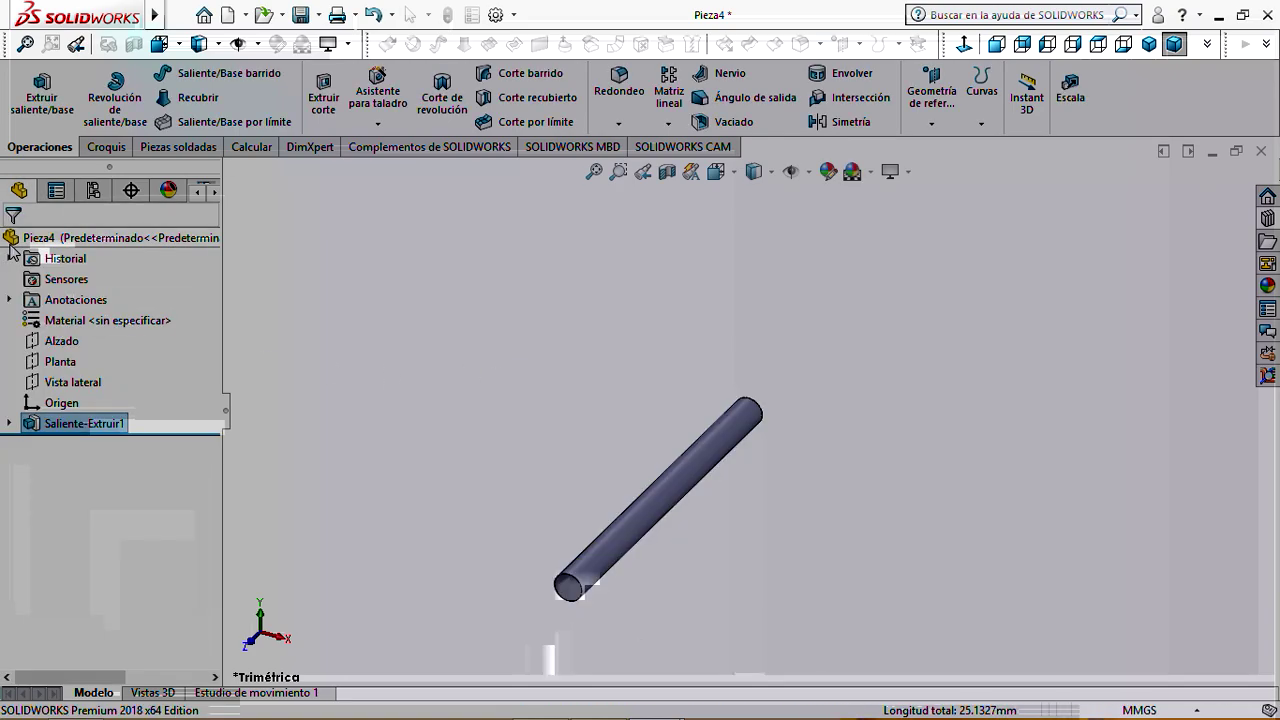
Start a sketch on the rod's near circular end face and view it from the front
mouse_move(531, 423)
middle_mouse_down()
mouse_move(503, 463)
mouse_move(532, 460)
middle_mouse_up()
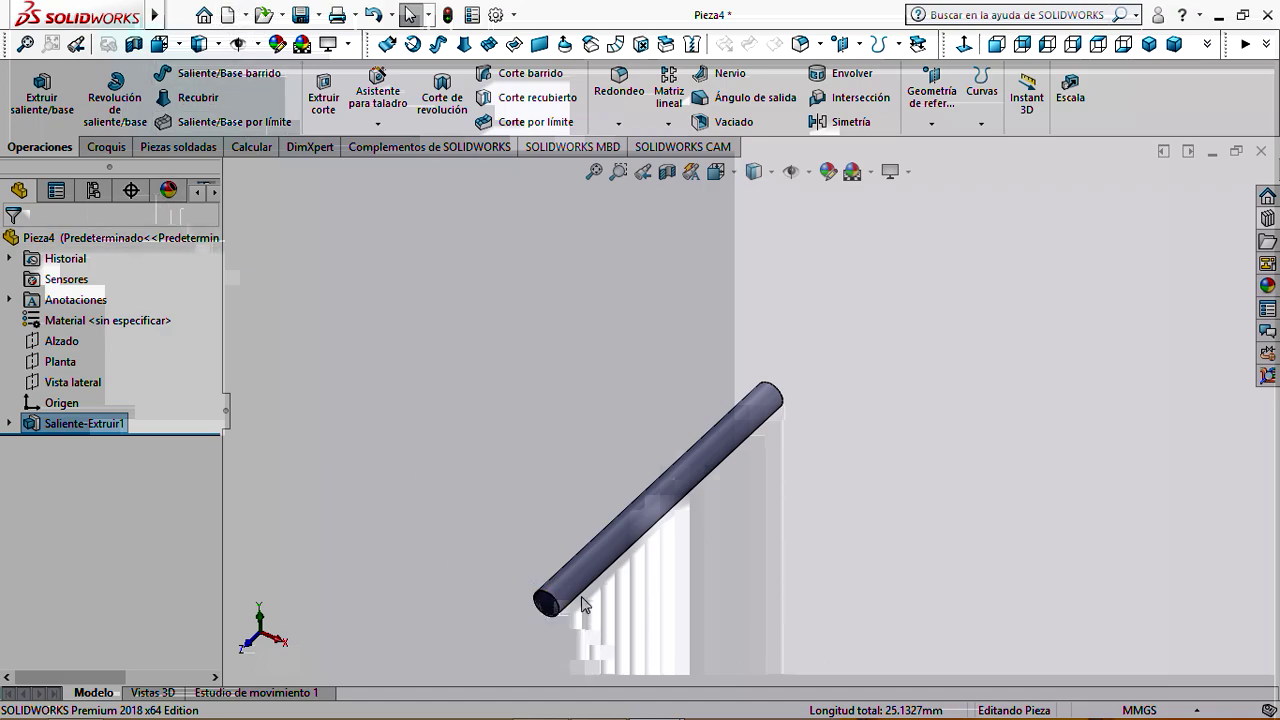
left_click(103, 146)
left_click(30, 85)
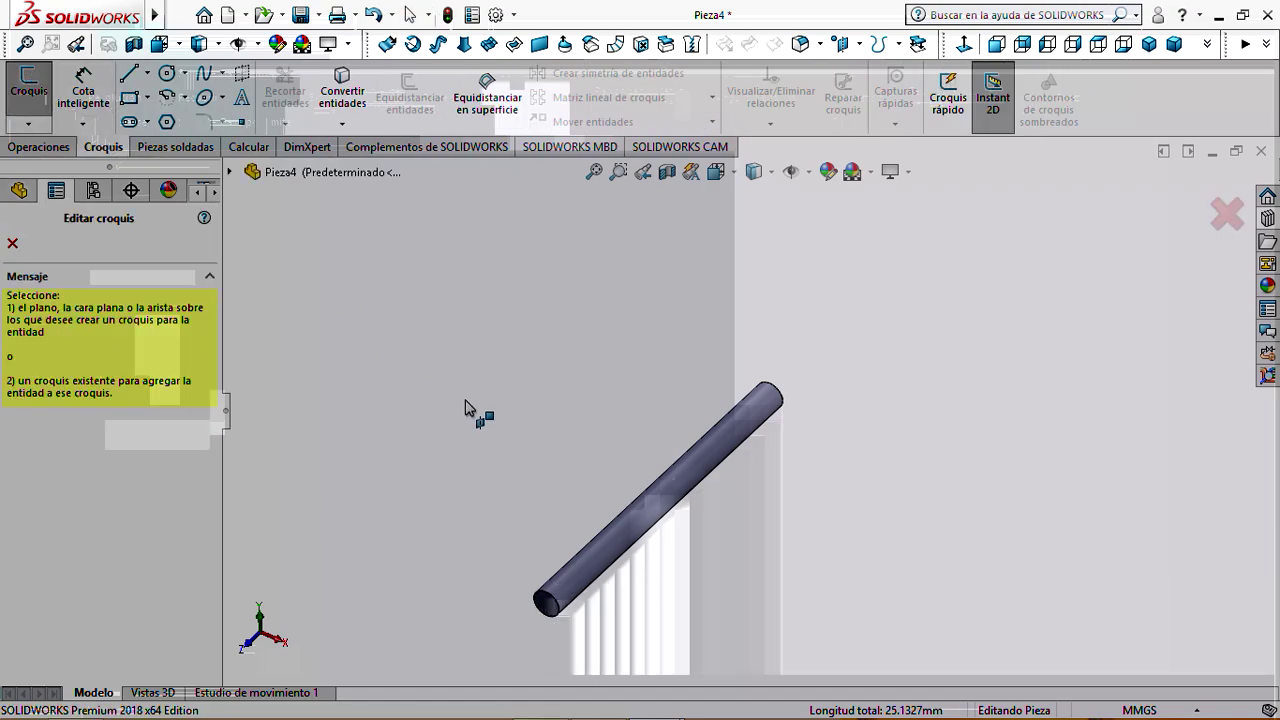
left_click(549, 604)
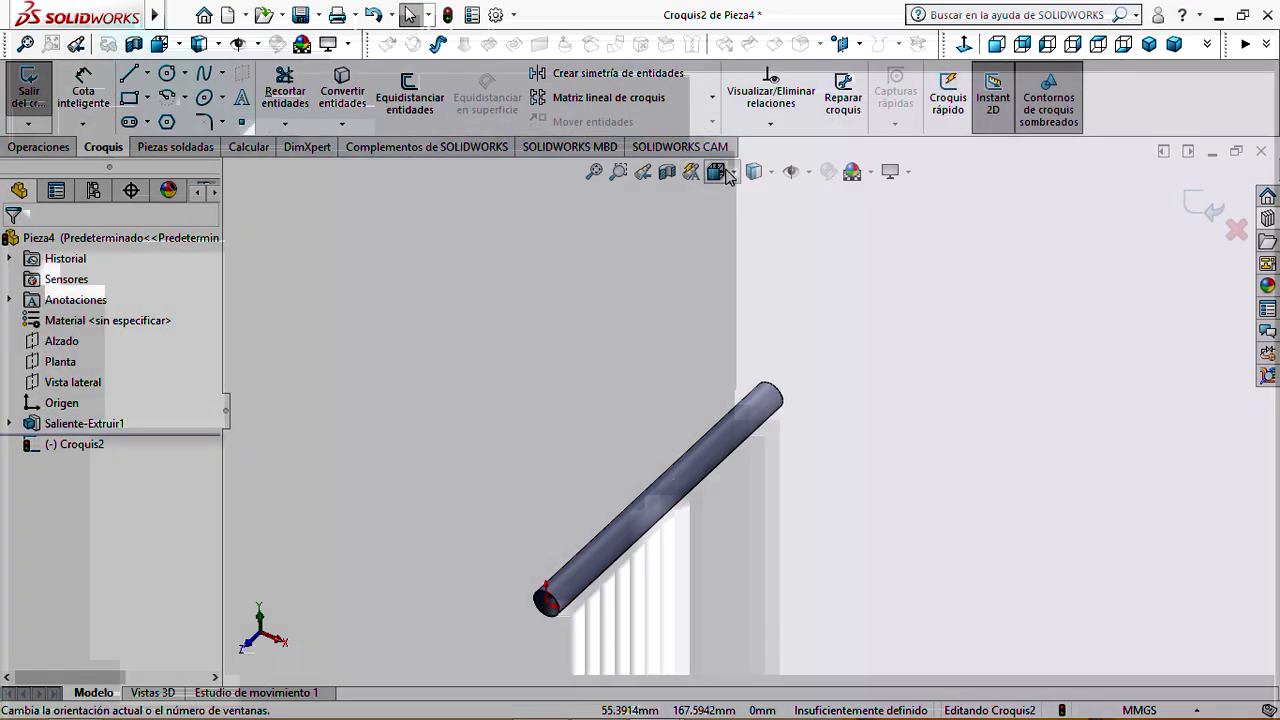
left_click(727, 171)
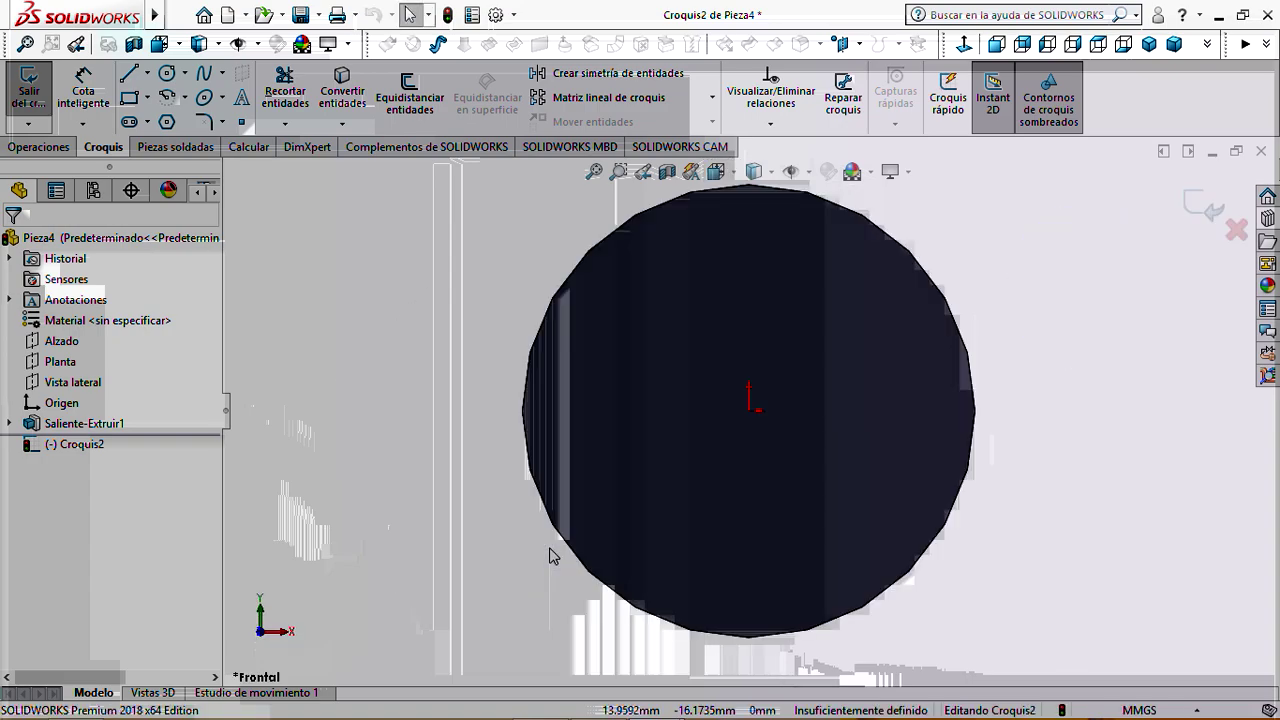
Sketch a center rectangle about 34.6 mm wide and 9.2 mm high, centred on the rod's origin
left_click(146, 98)
left_click(165, 138)
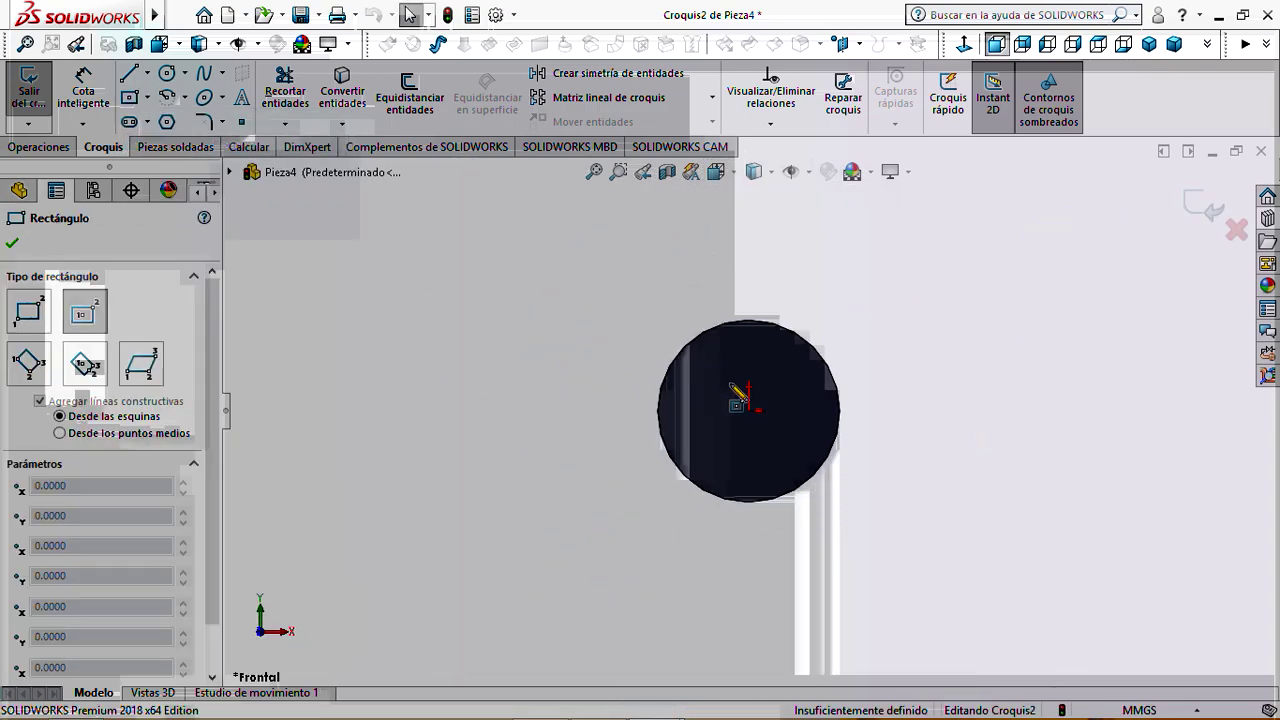
left_click(749, 409)
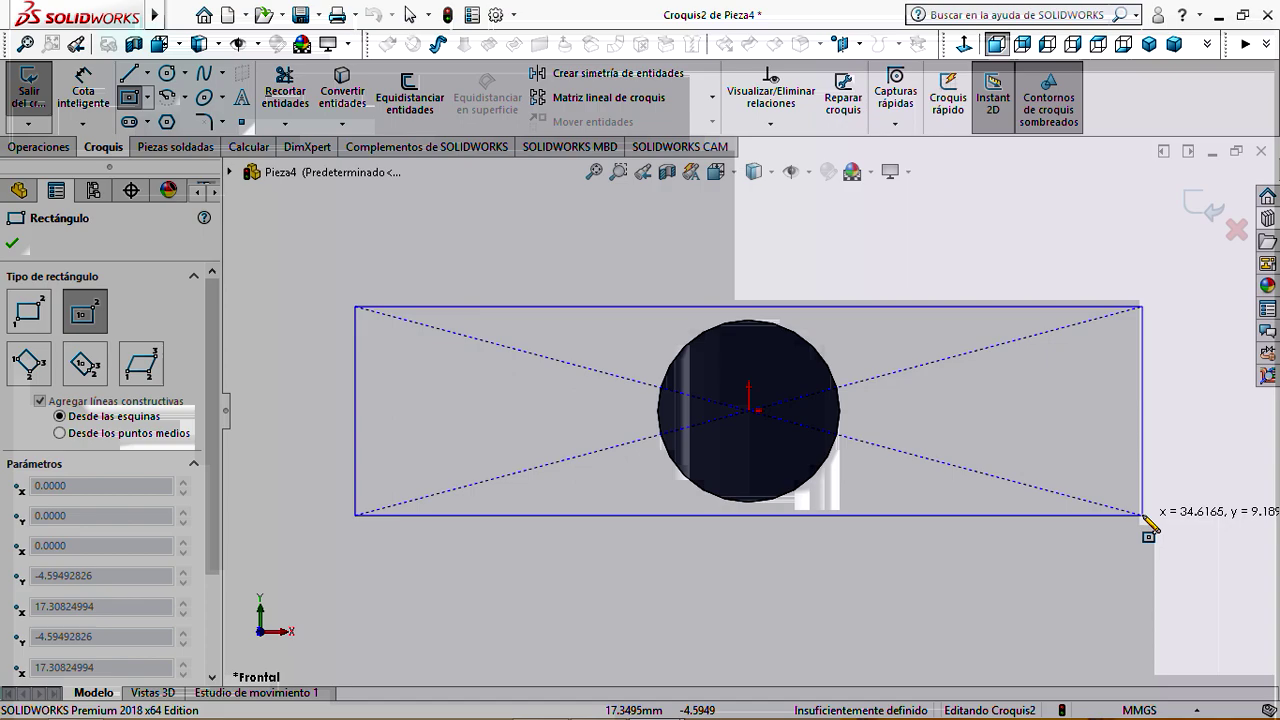
left_click(1143, 515)
key("Escape")
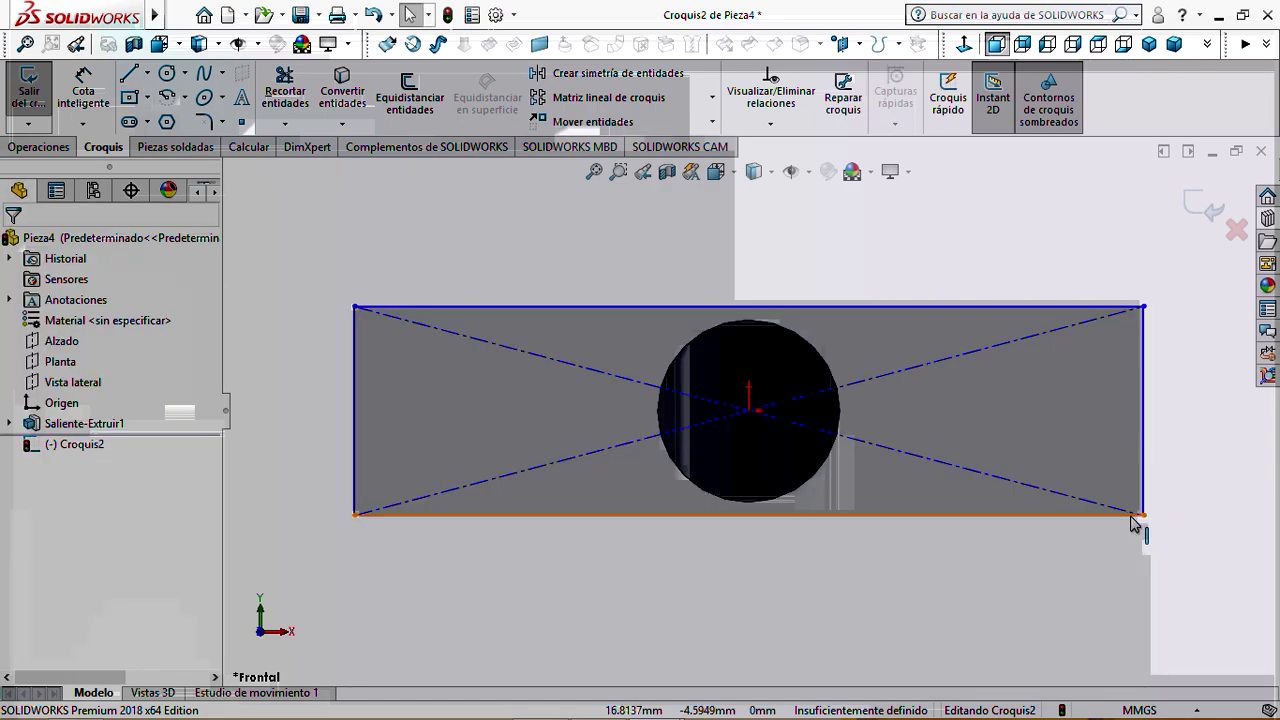
Dimension the rectangle's left vertical side and set its height to 9 mm
left_click(83, 95)
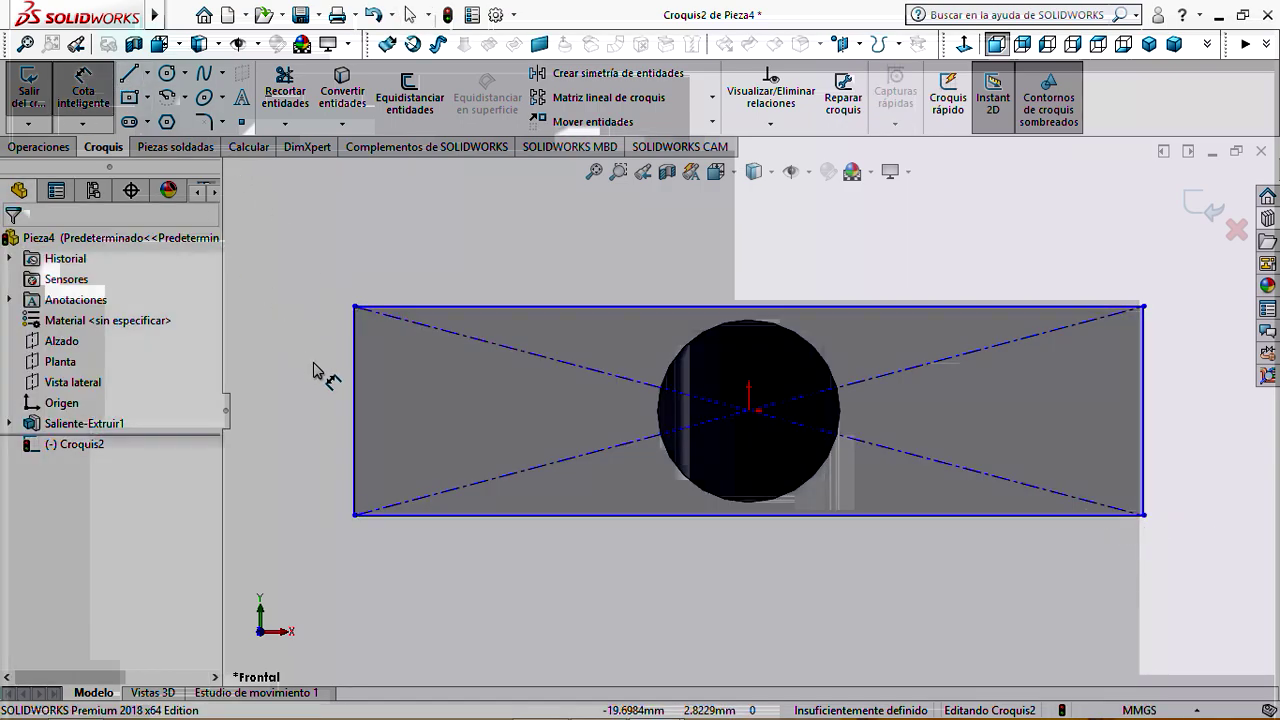
left_click(354, 410)
left_click(285, 413)
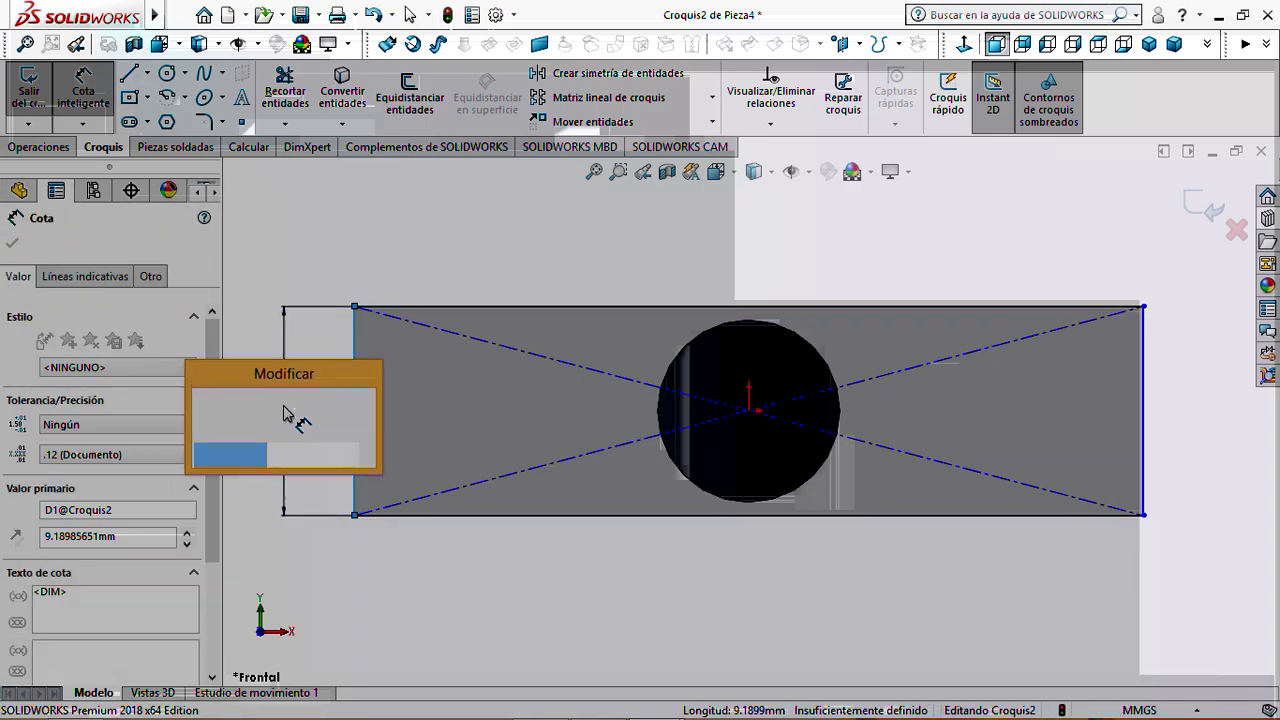
type("8")
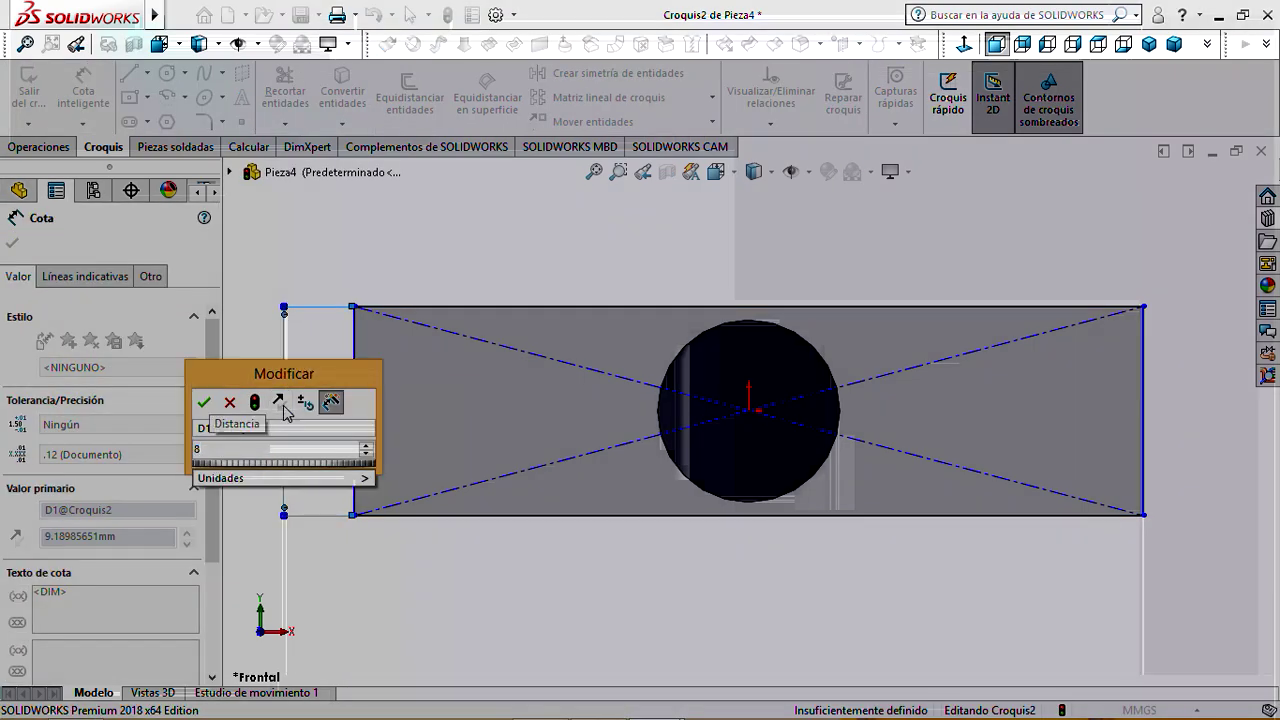
key("BackSpace")
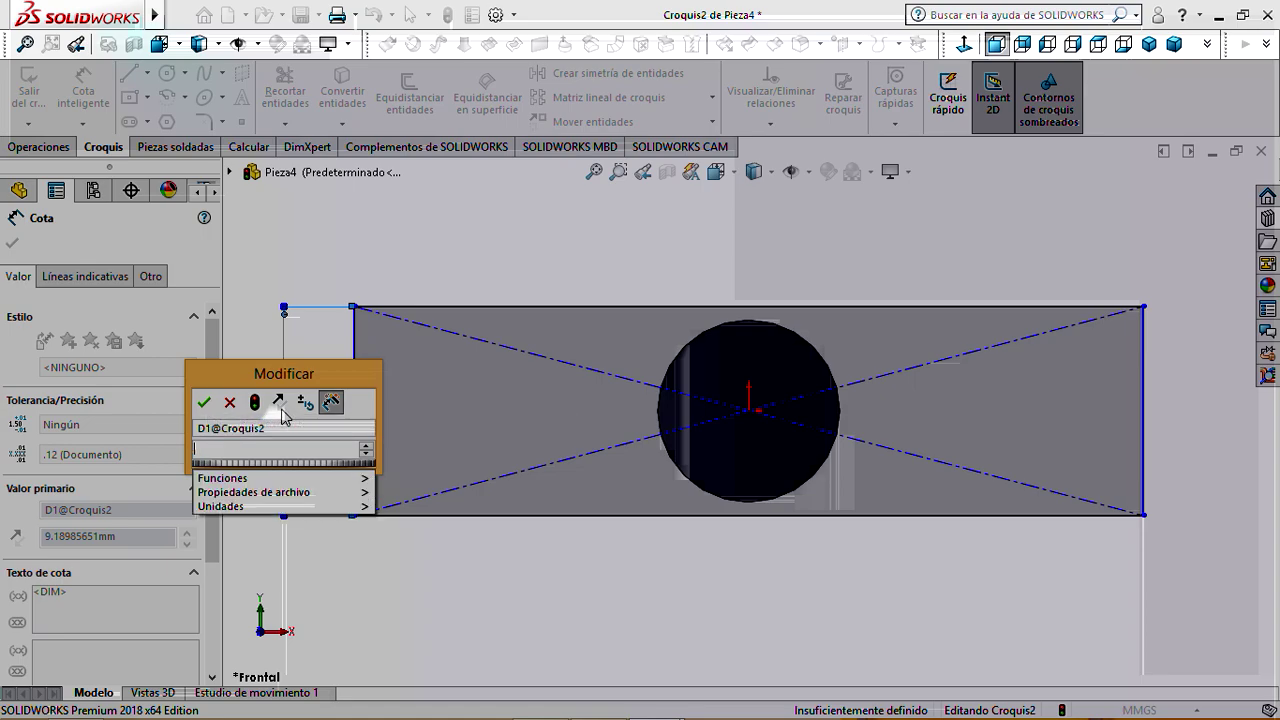
type("9")
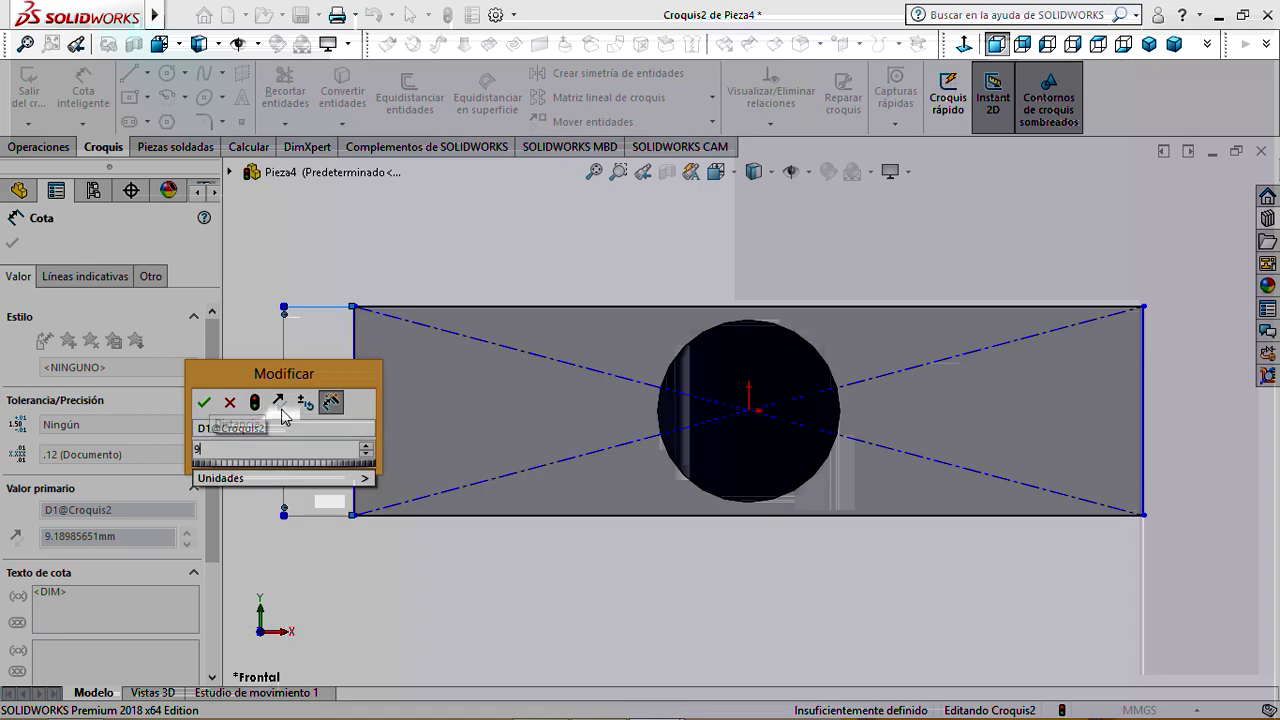
left_click(205, 403)
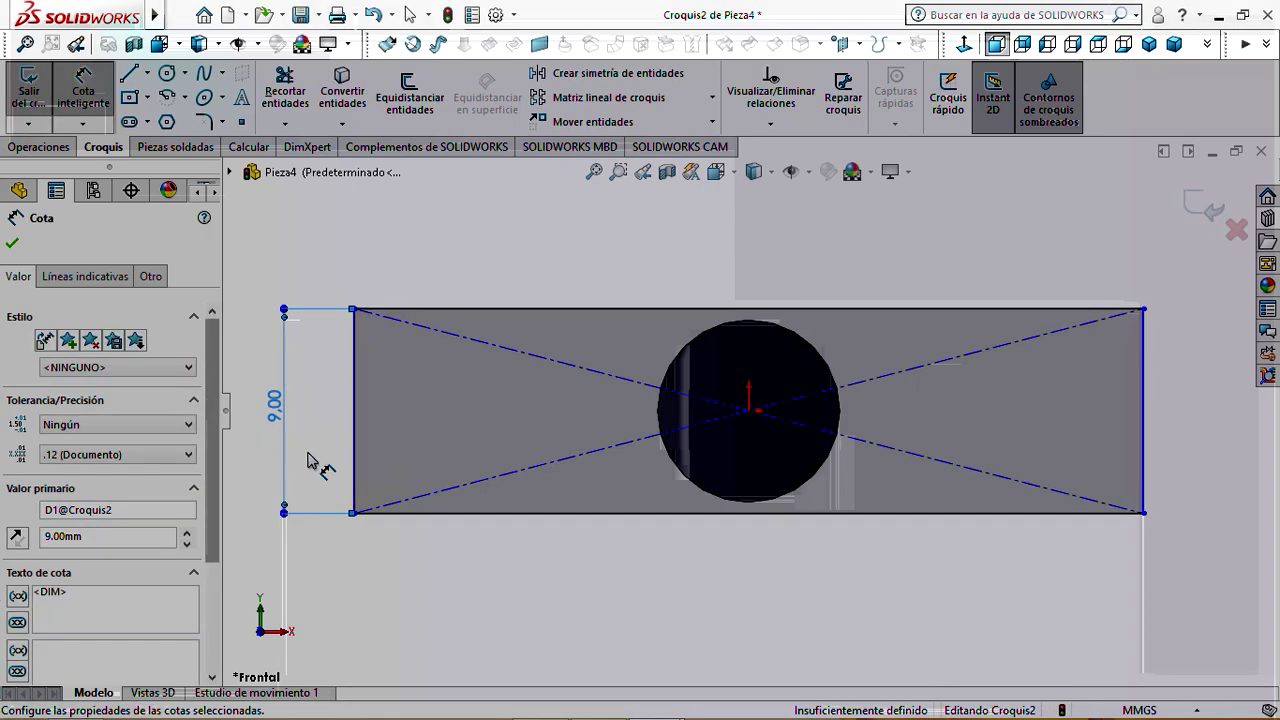
Dimension the rectangle's lower edge, set its width to 40 mm and exit the sketch
left_click(600, 514)
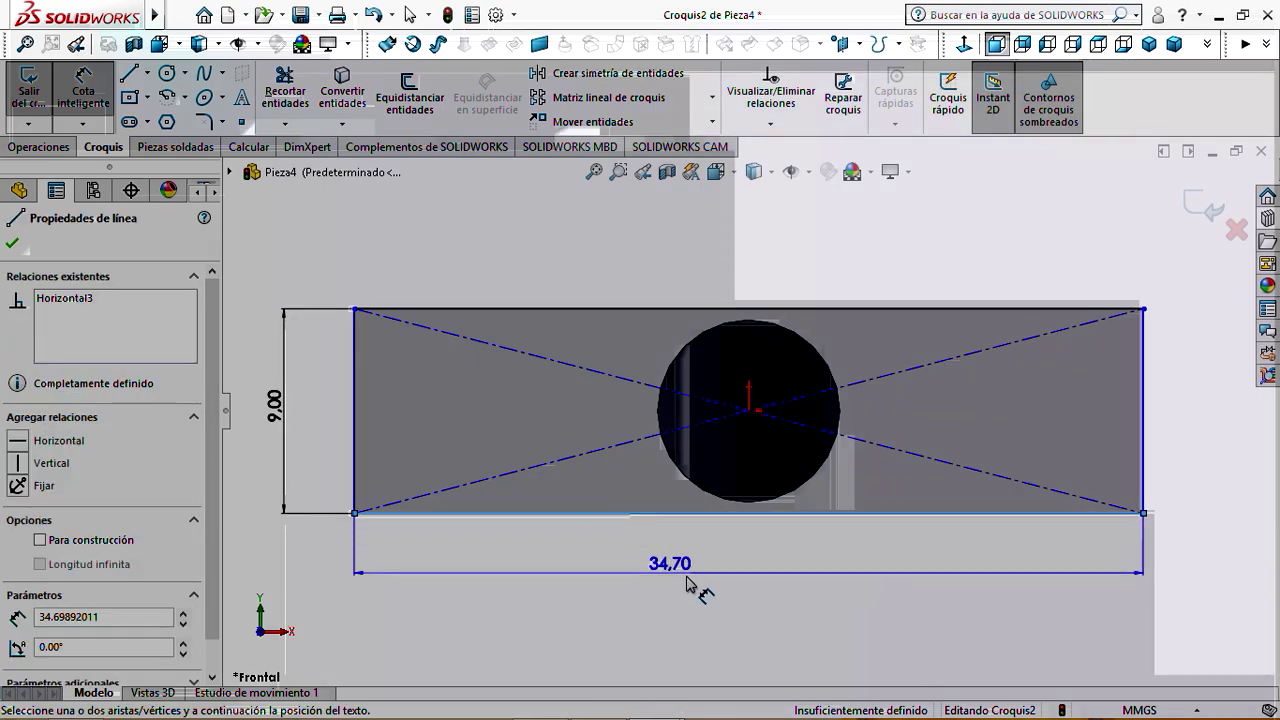
left_click(772, 596)
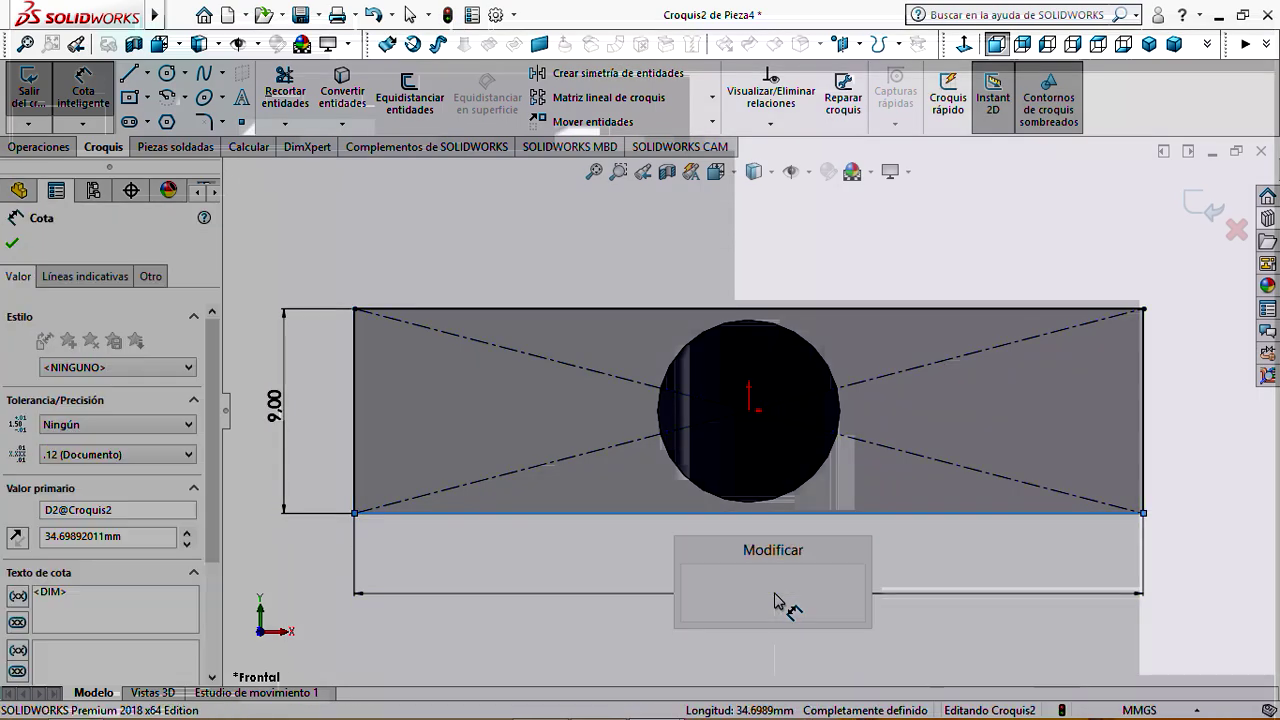
type("40")
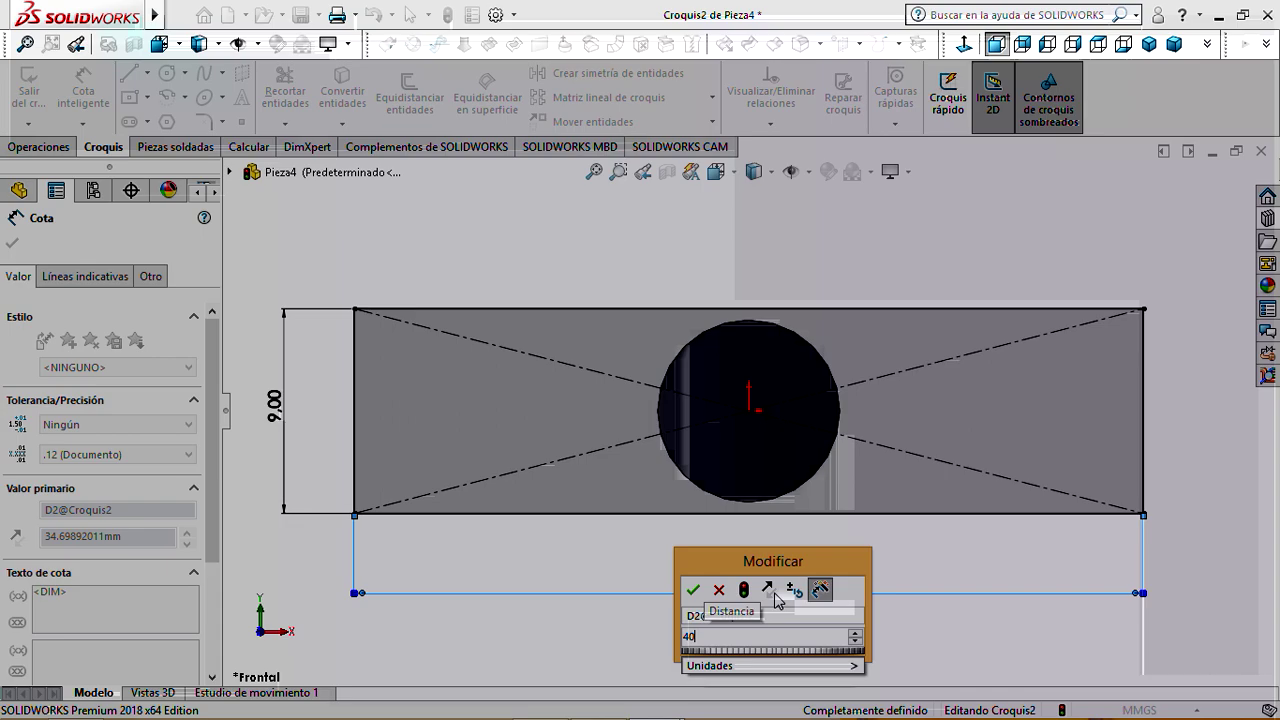
left_click(692, 591)
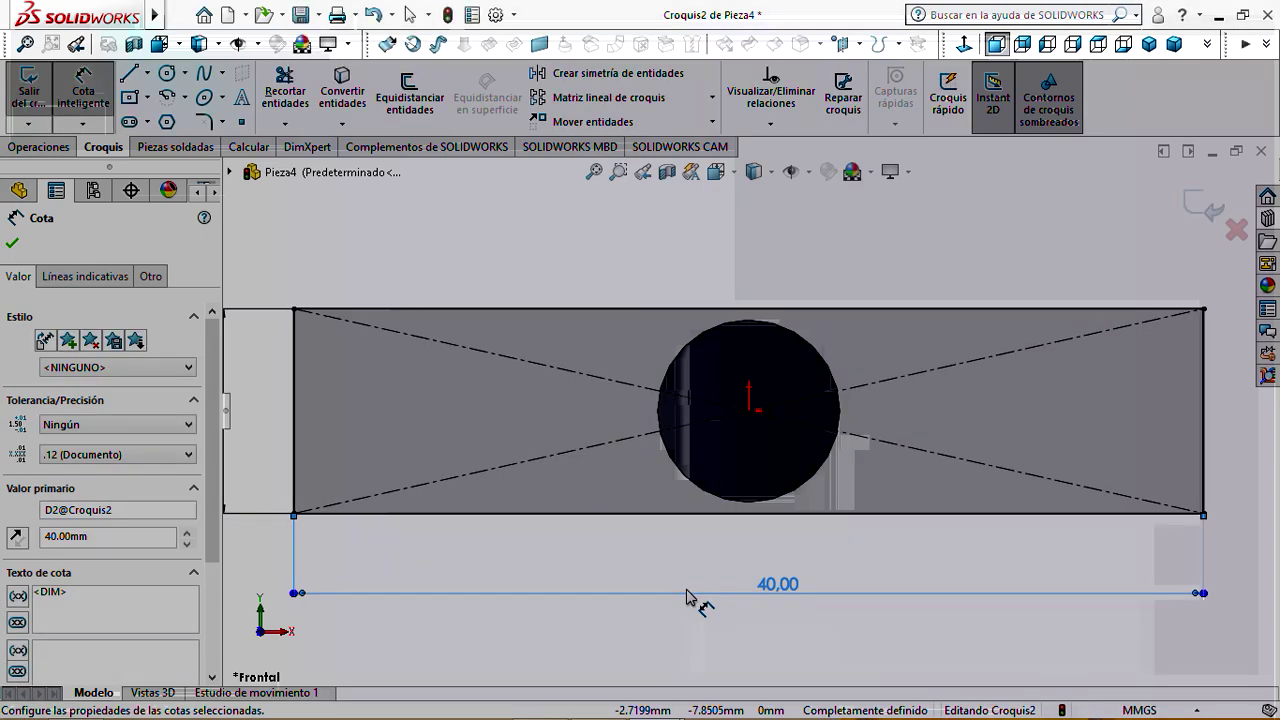
key("f")
left_click(29, 90)
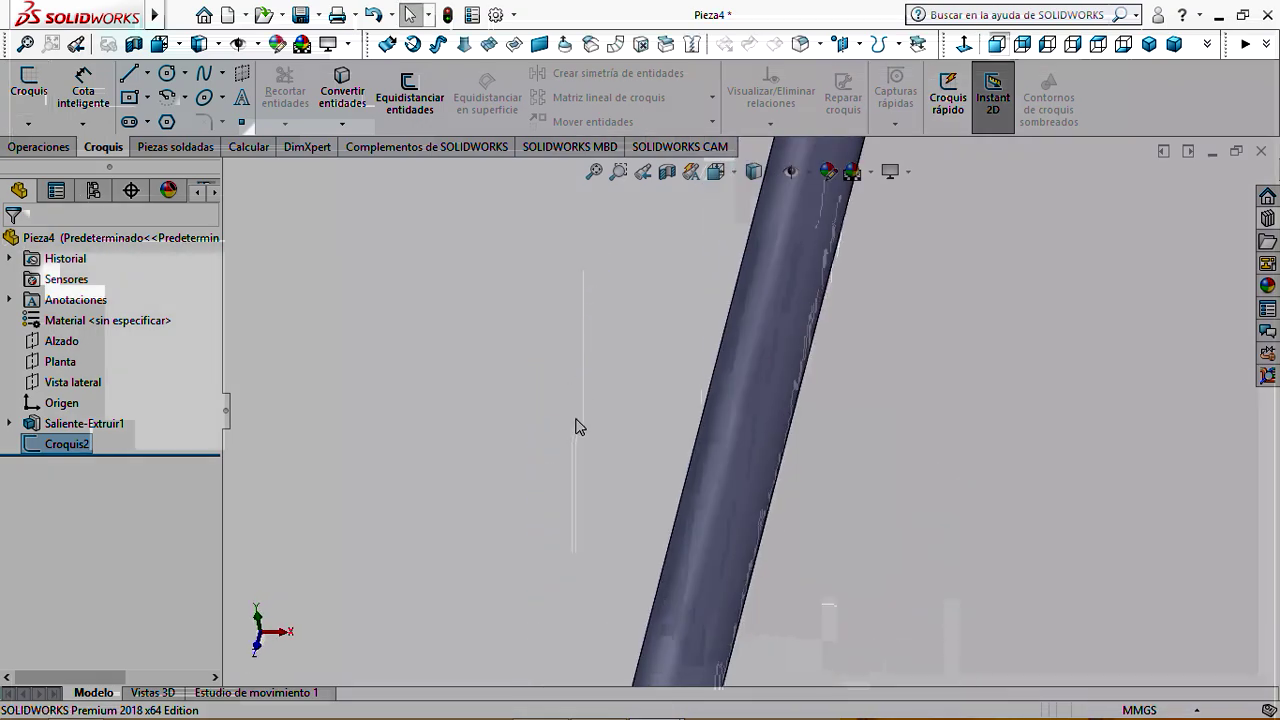
Extrude the rectangle 10 mm outward from the rod's end, merged with the rod
left_click(38, 146)
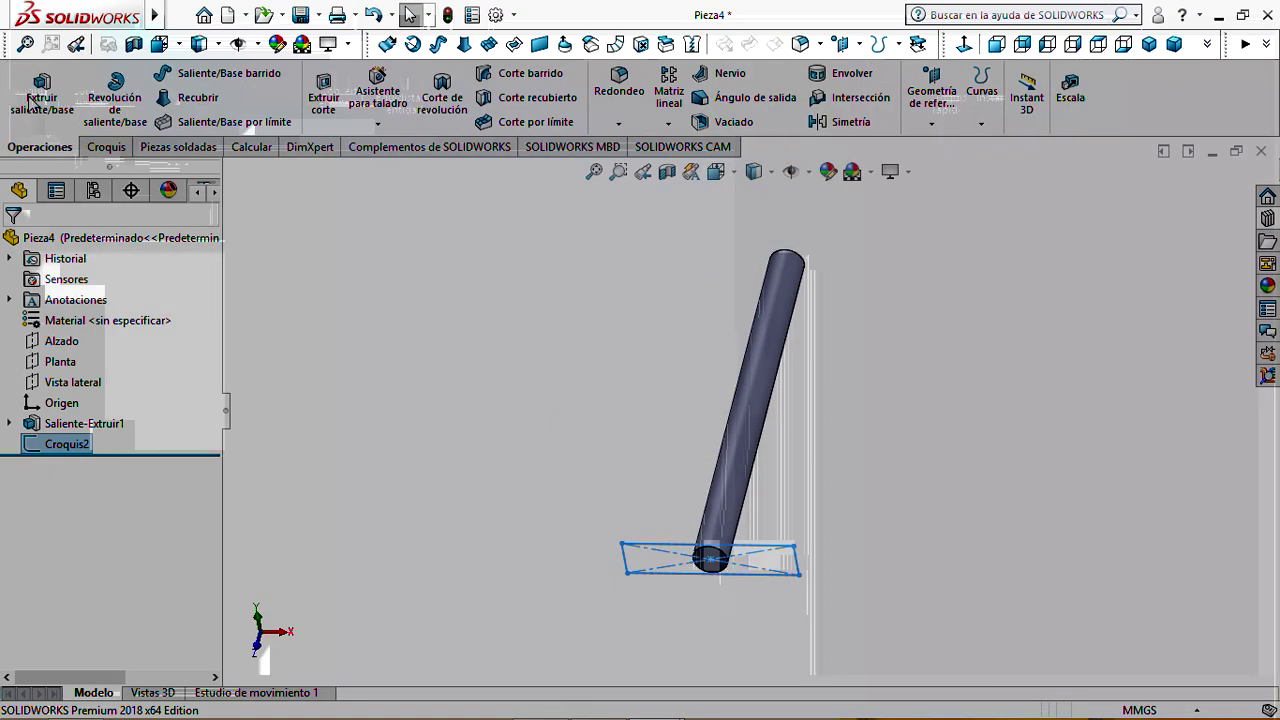
left_click(32, 97)
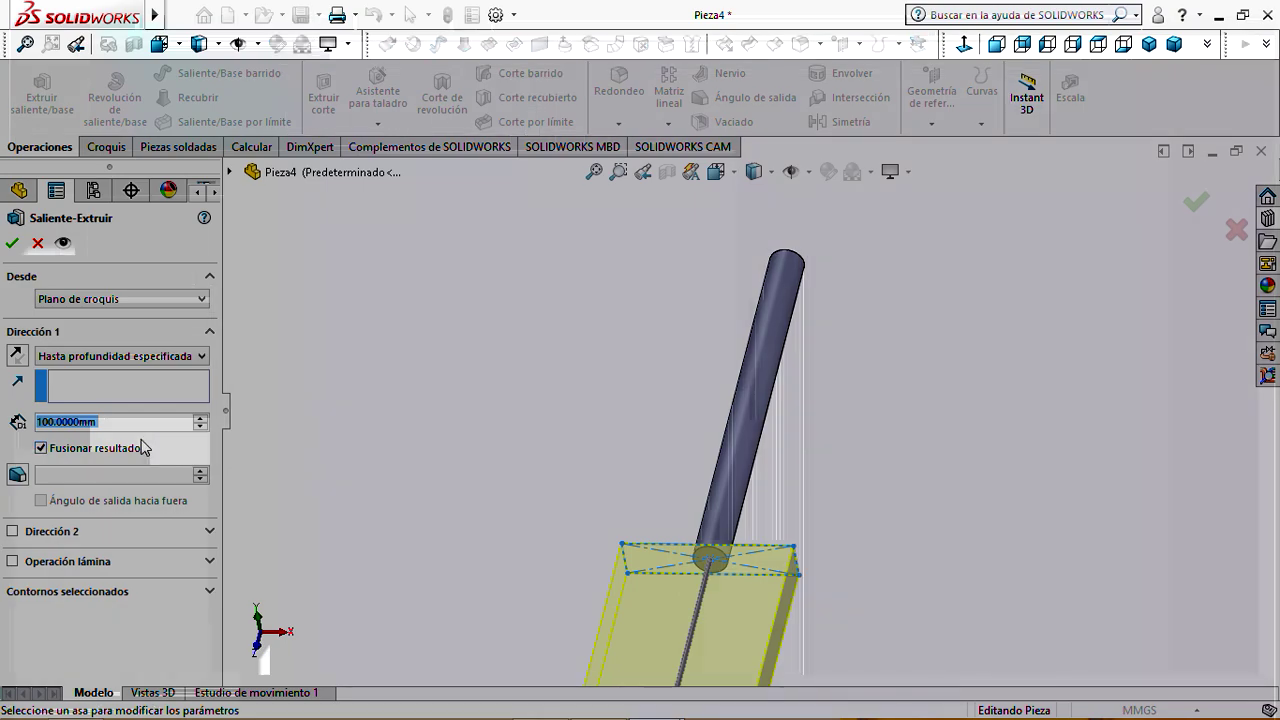
type("10")
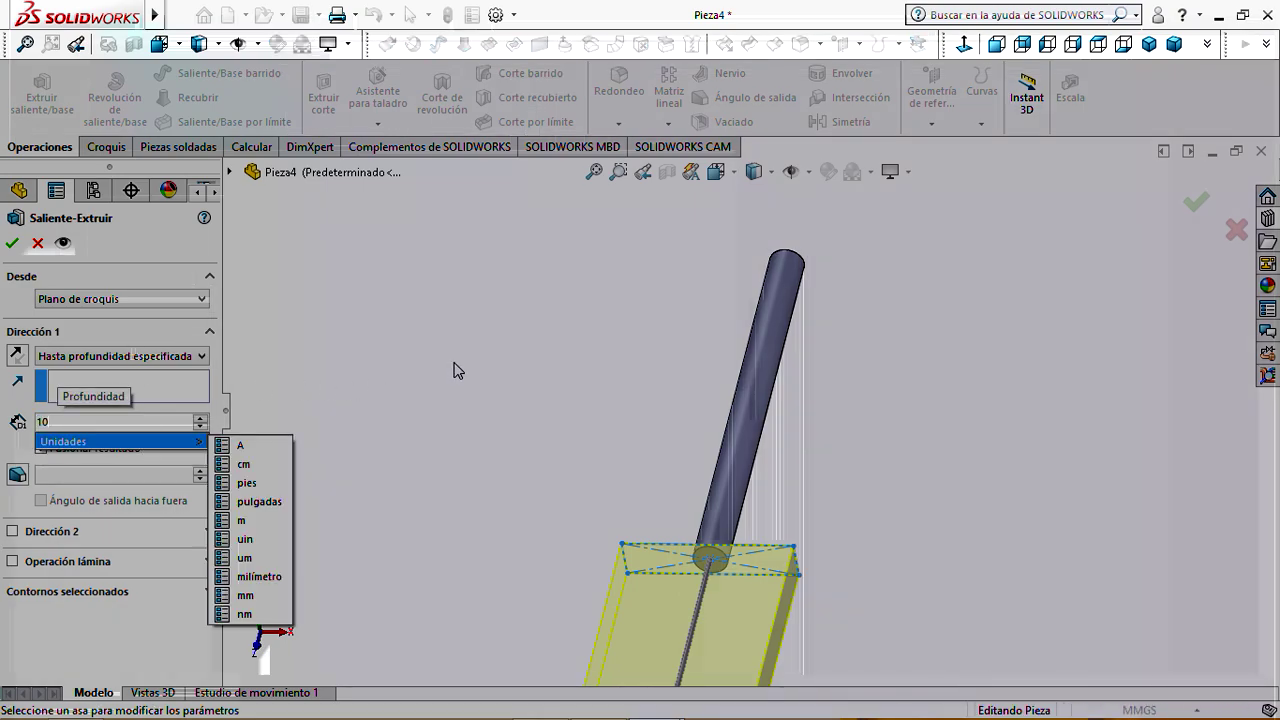
middle_click_drag(533, 467, 541, 584)
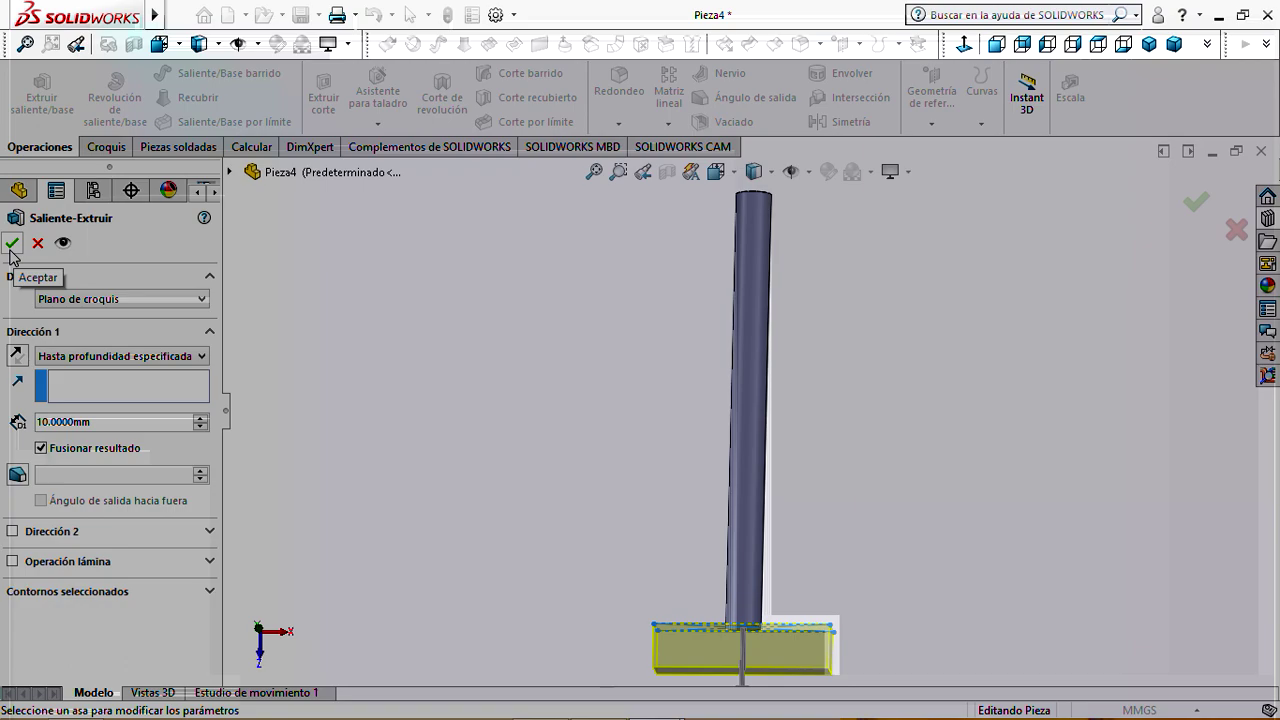
left_click(12, 243)
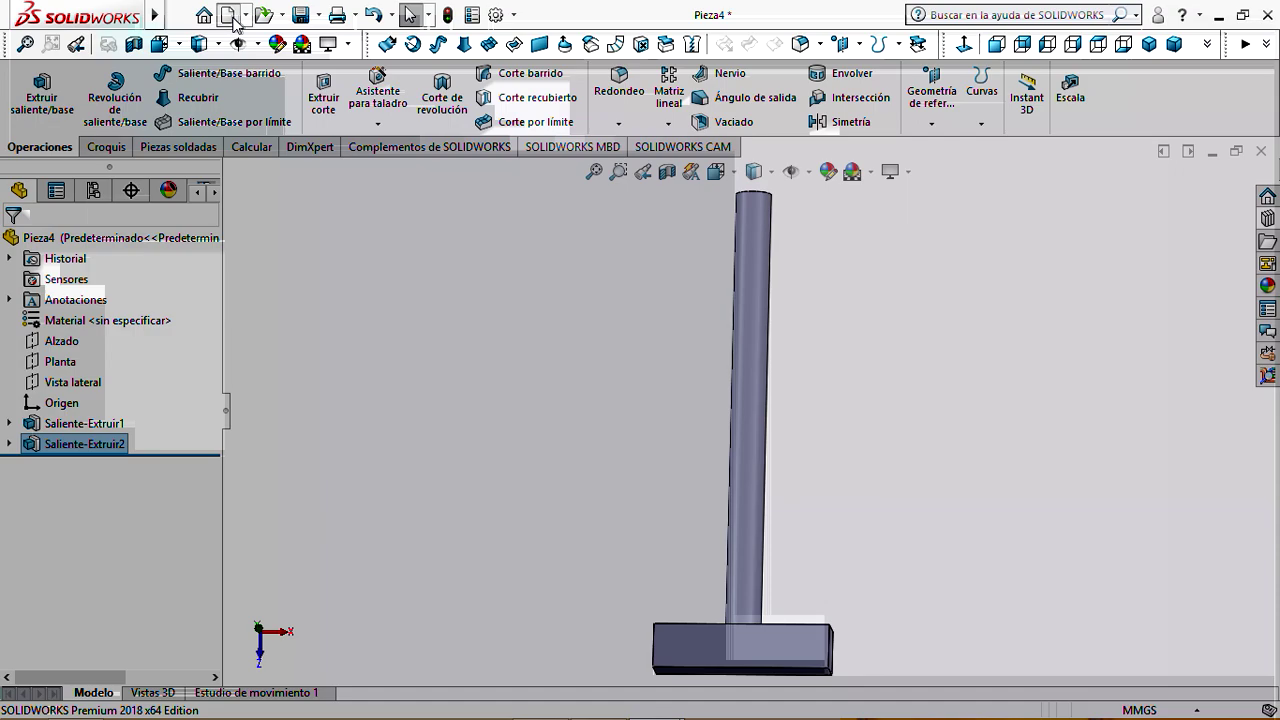
Save the follower part as "seguidor plano.SLDPRT" in the leva folder and close it to return to the assembly
left_click(230, 15)
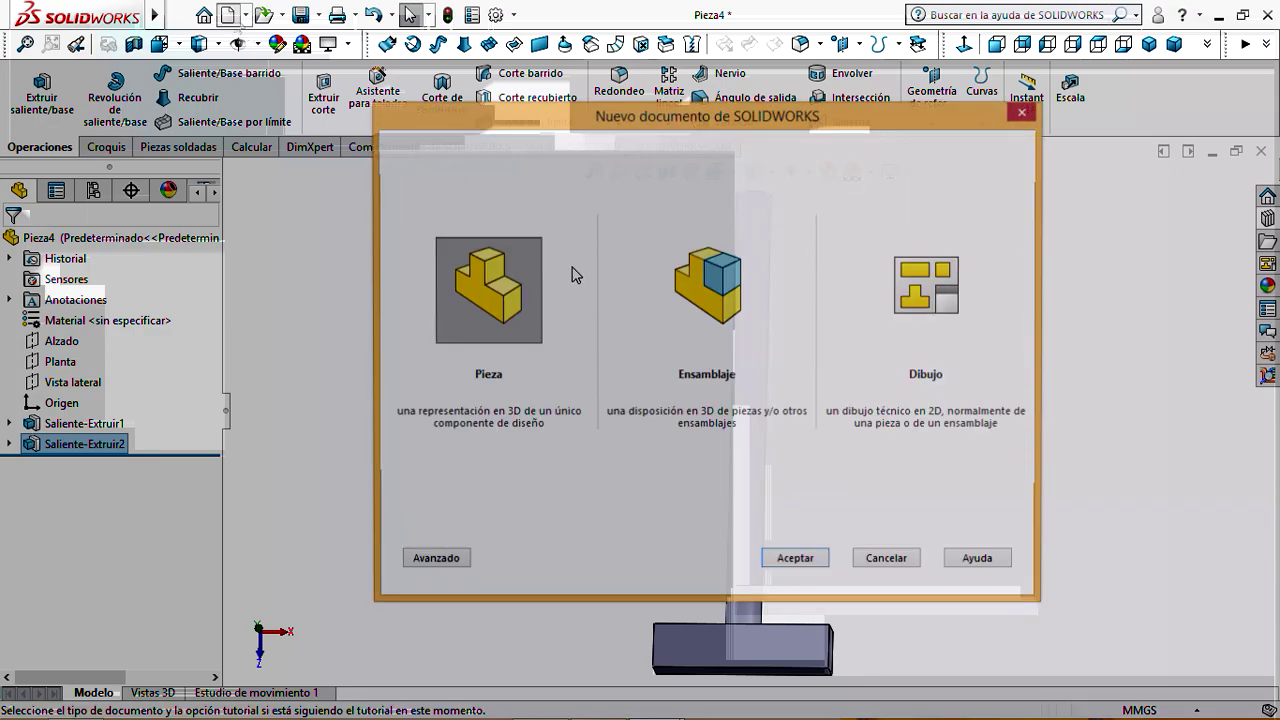
key("Escape")
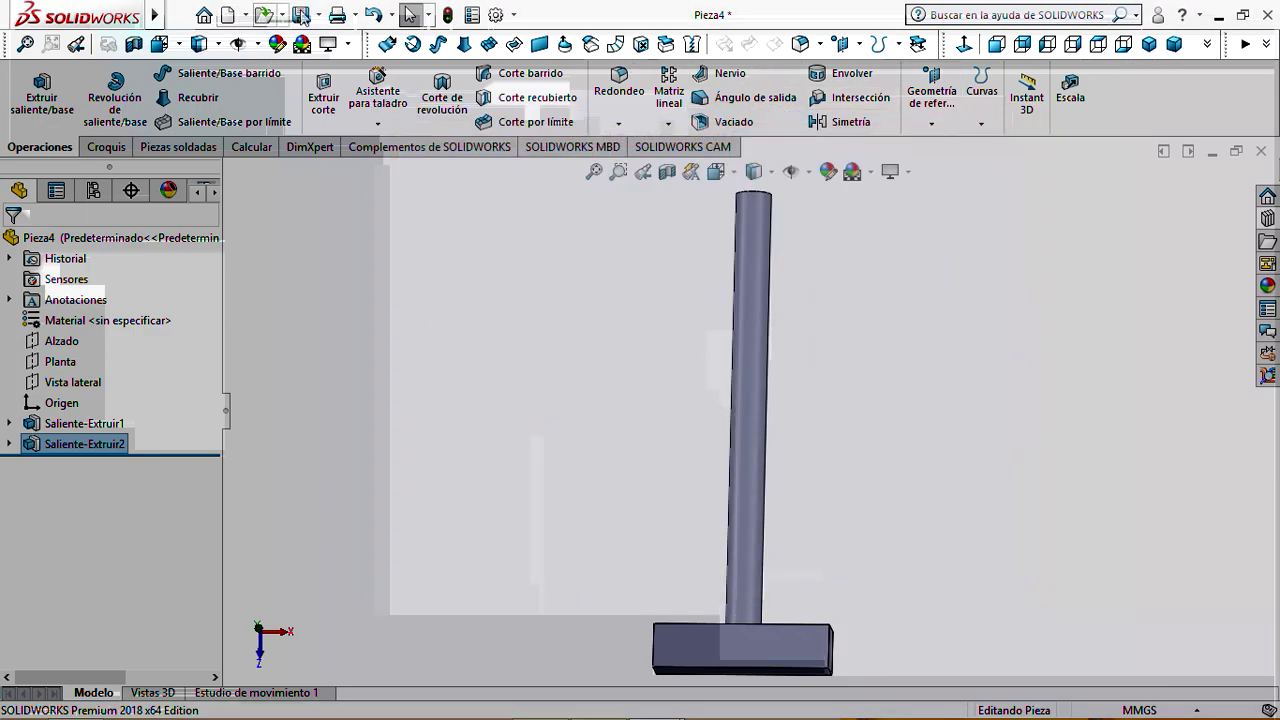
left_click(300, 15)
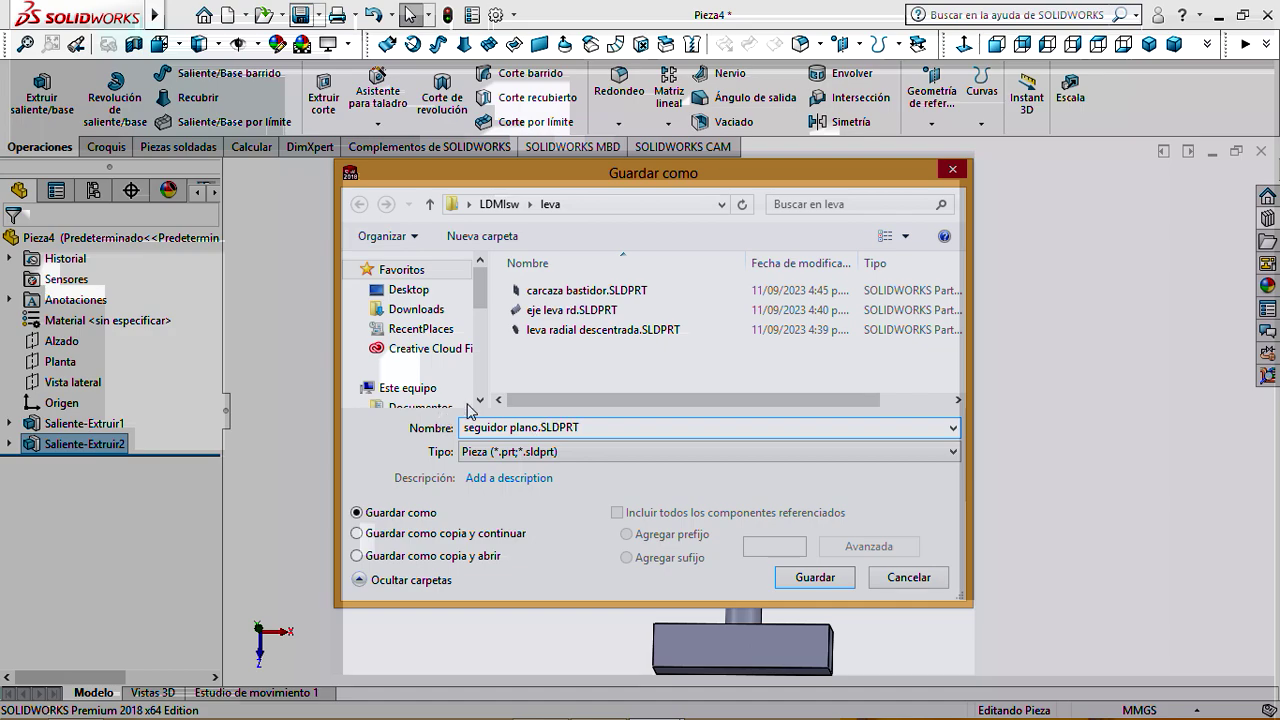
left_click(834, 576)
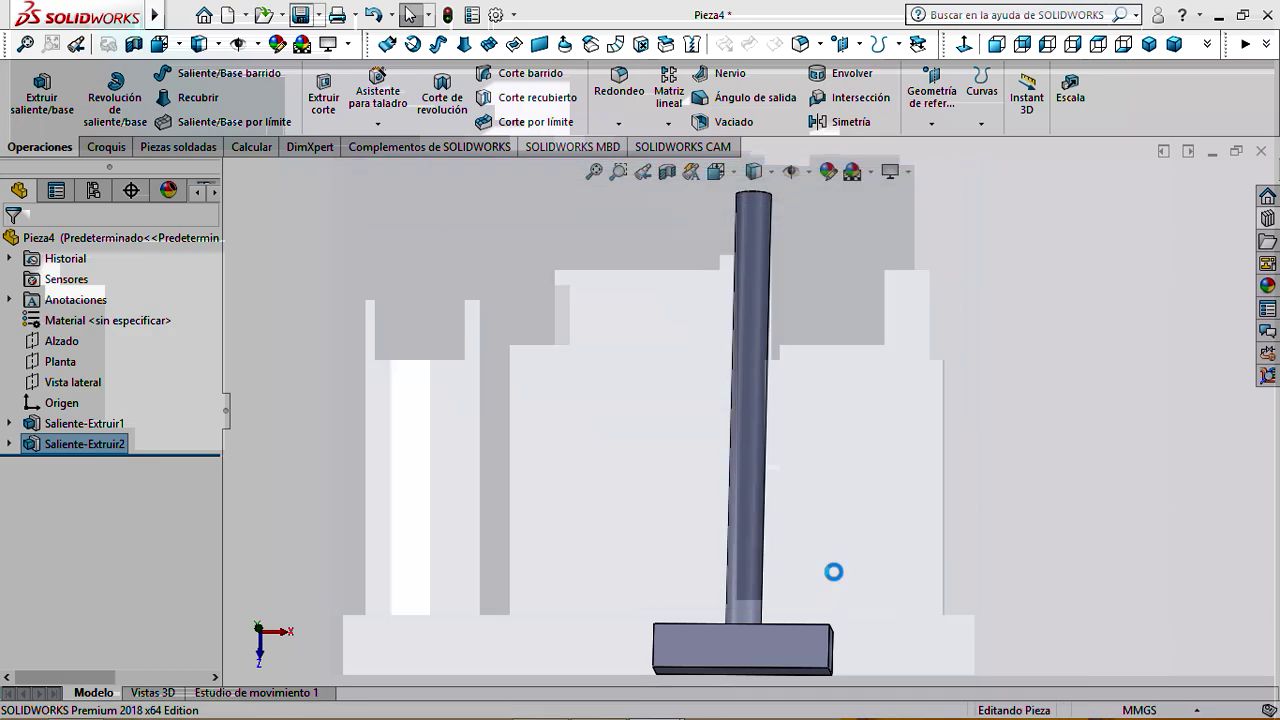
key("f")
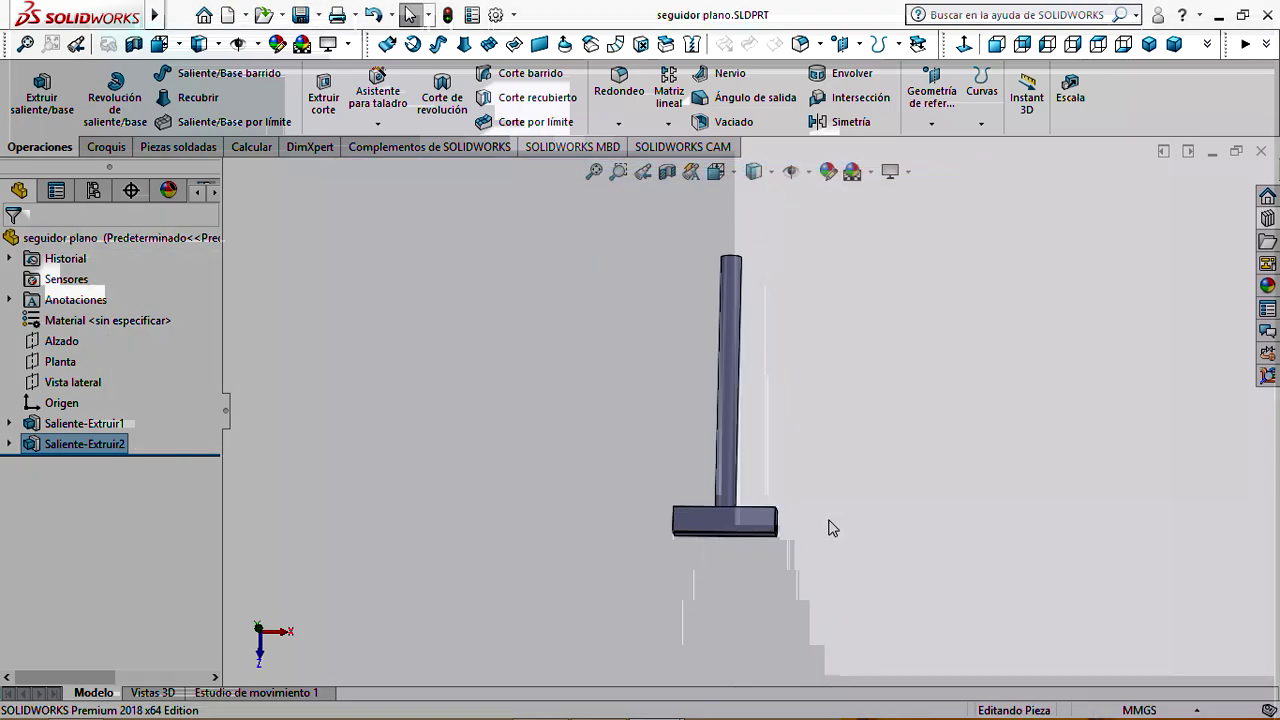
left_click(1262, 151)
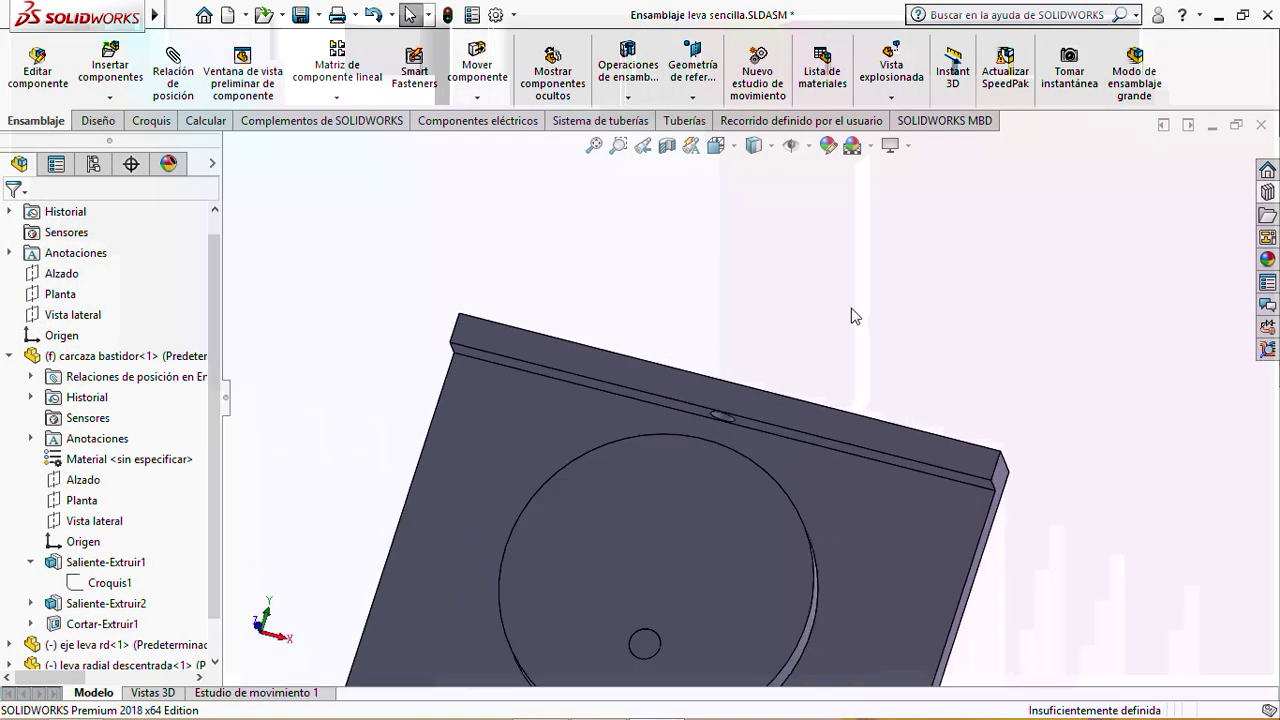
Insert the "seguidor plano" part into the assembly and place it freely near the frame's upper flange
left_click(105, 68)
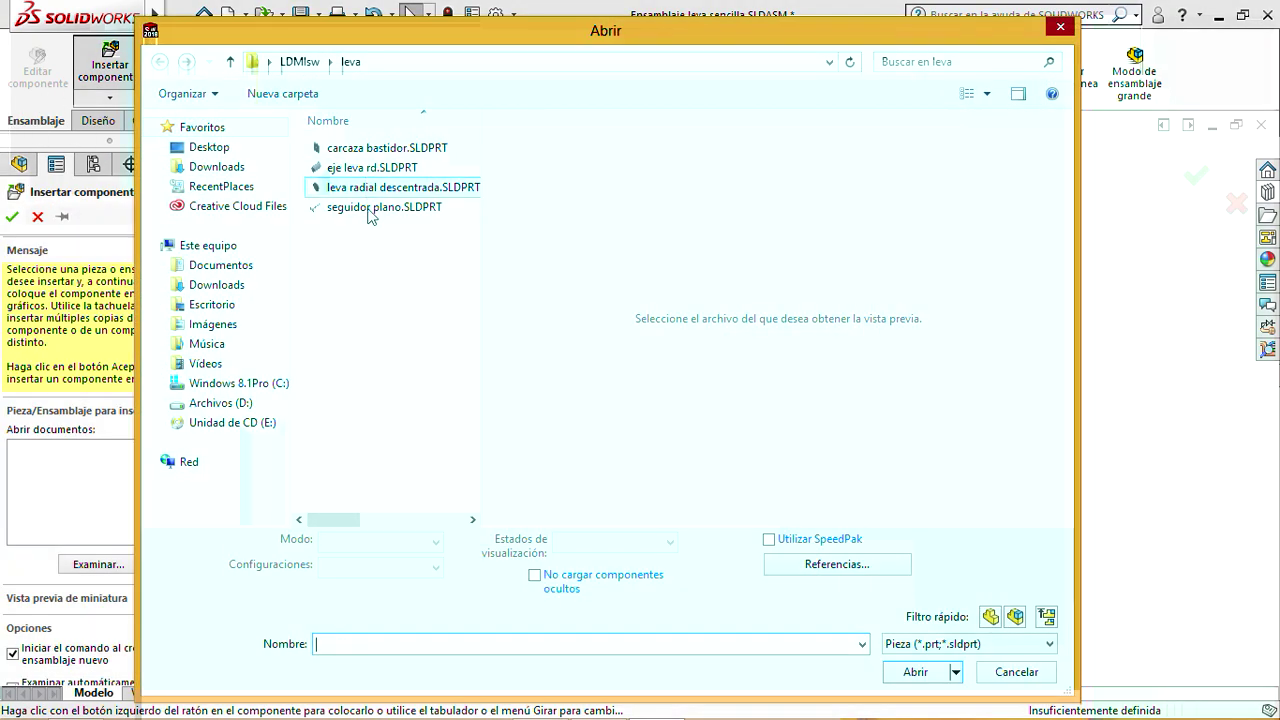
left_click(368, 210)
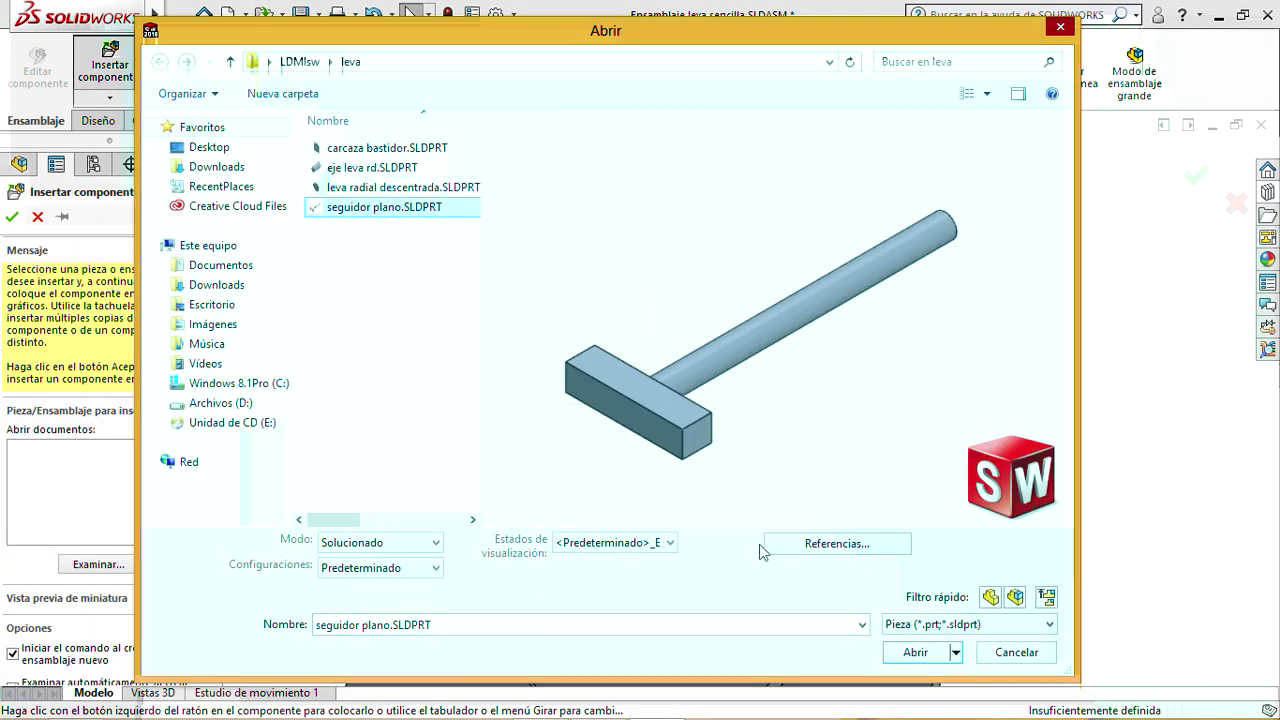
left_click(914, 651)
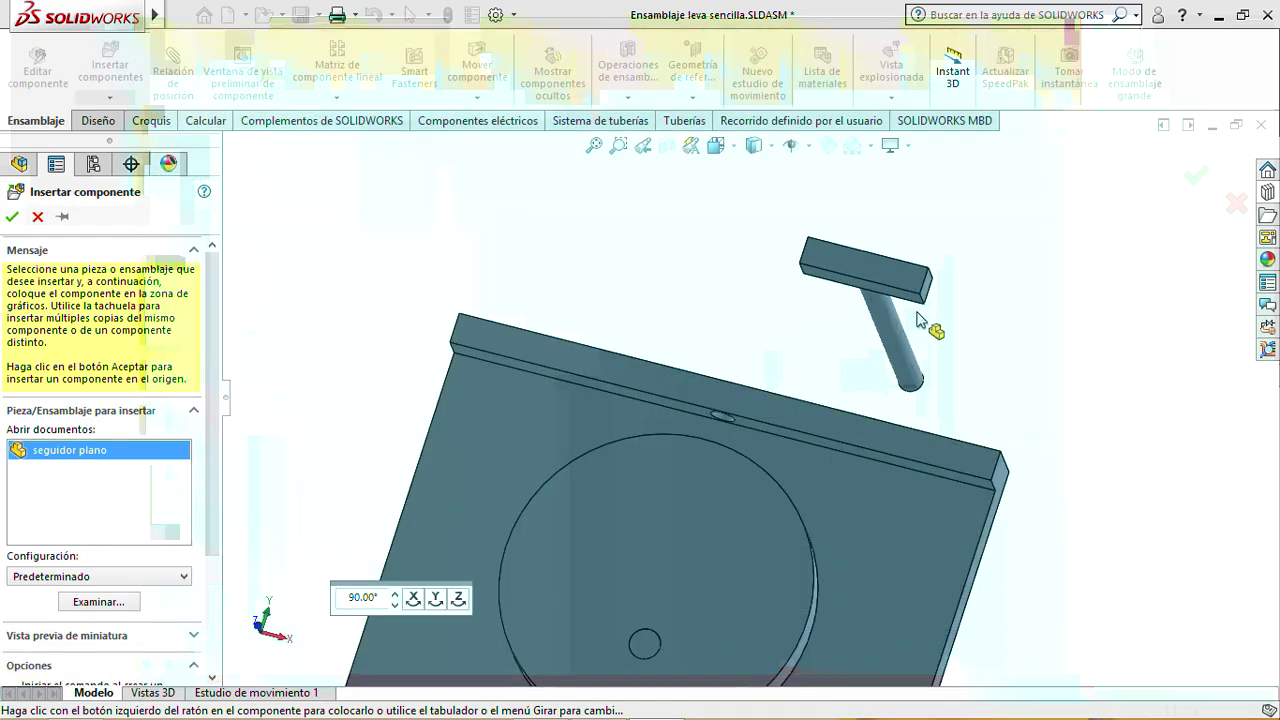
left_click(918, 320)
middle_click_drag(886, 363, 830, 437)
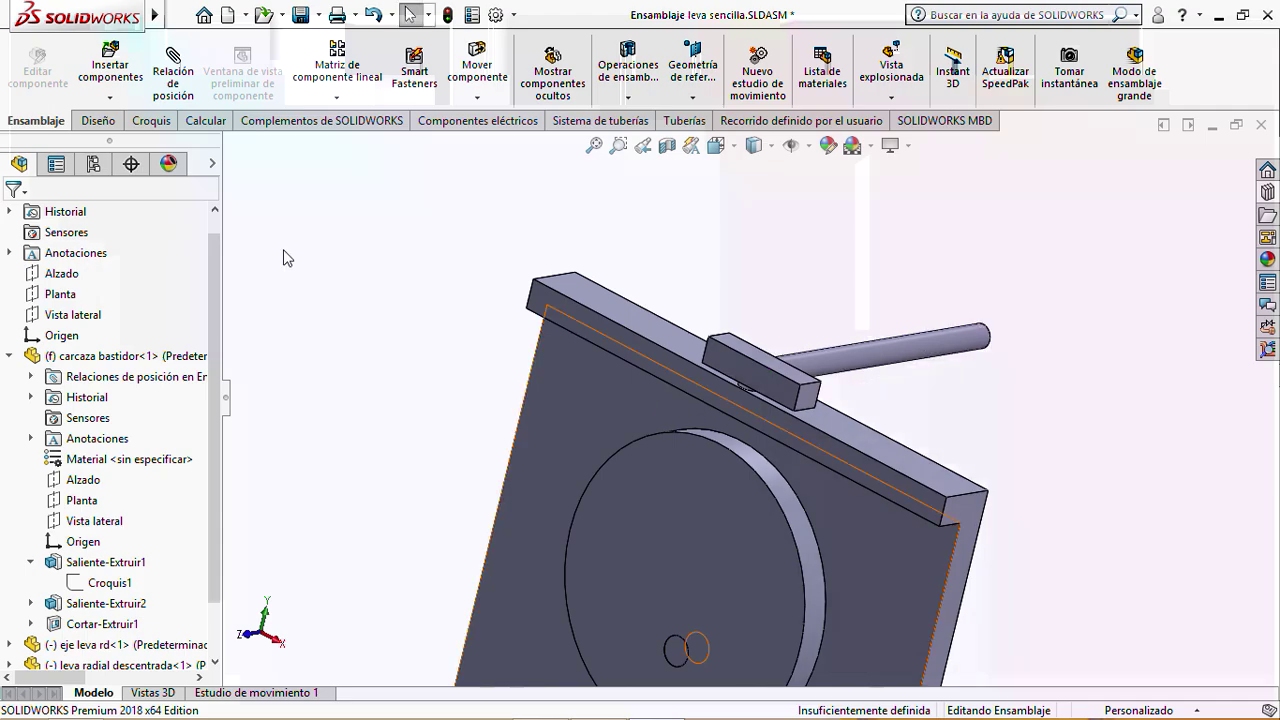
Set up a concentric mate between the follower's rod and the guide hole in the frame's upper flange
left_click(173, 80)
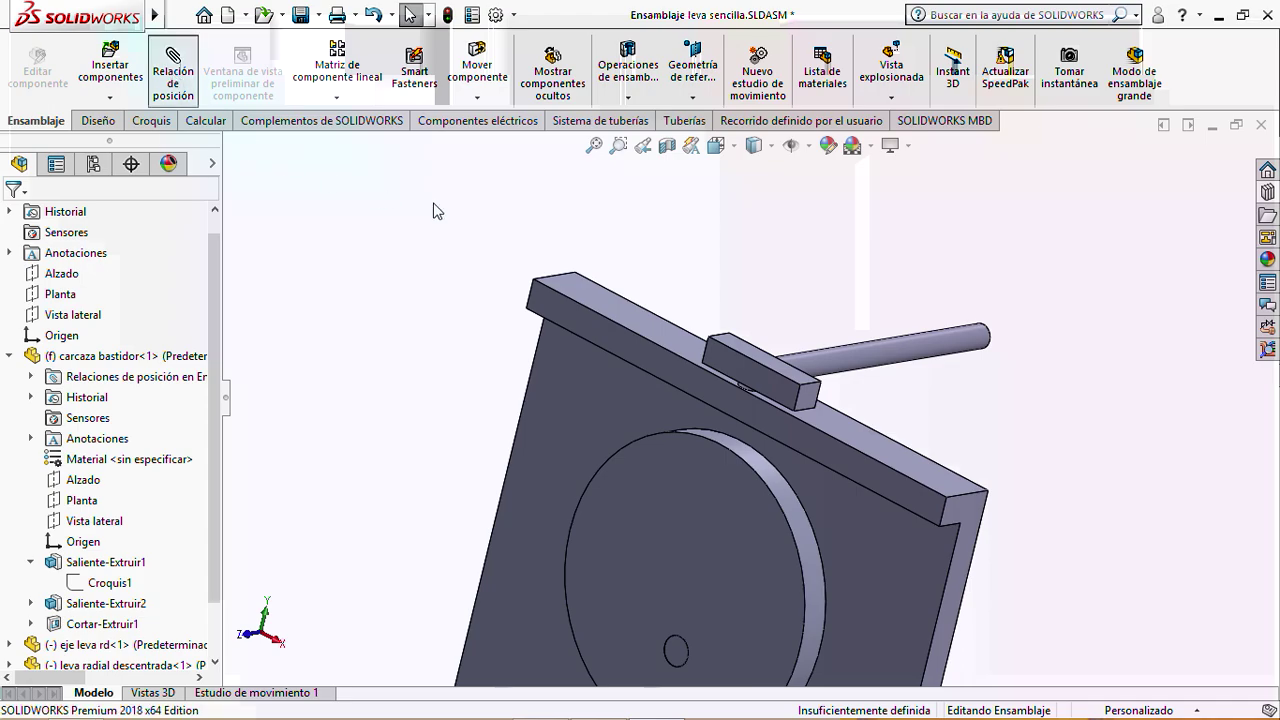
left_click(873, 360)
scroll(743, 379, "down", 8)
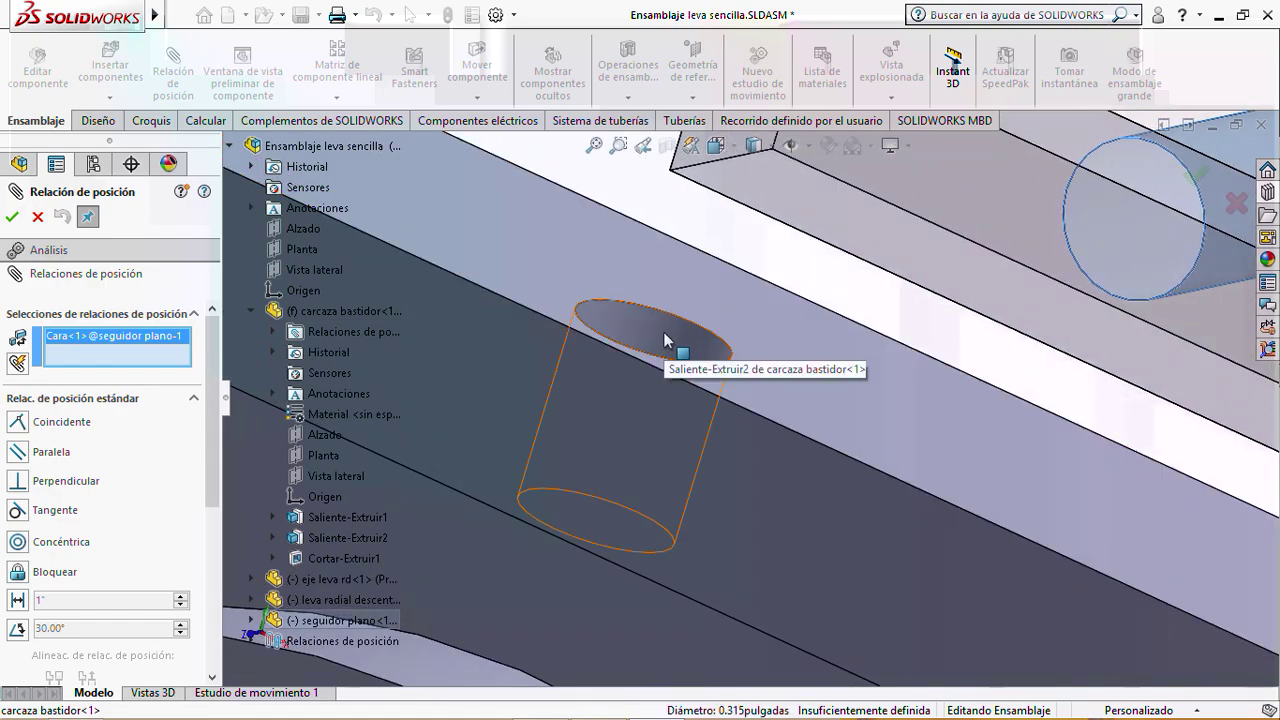
left_click(675, 342)
scroll(737, 355, "up", 5)
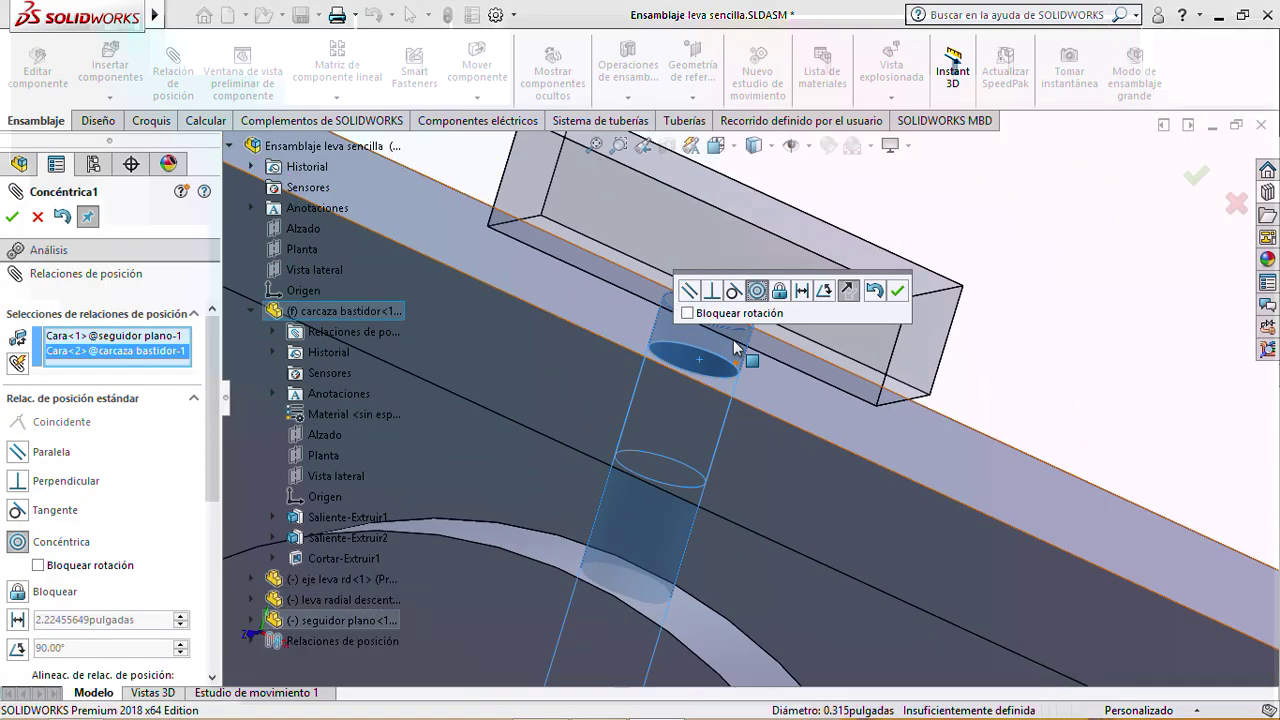
scroll(735, 347, "up", 4)
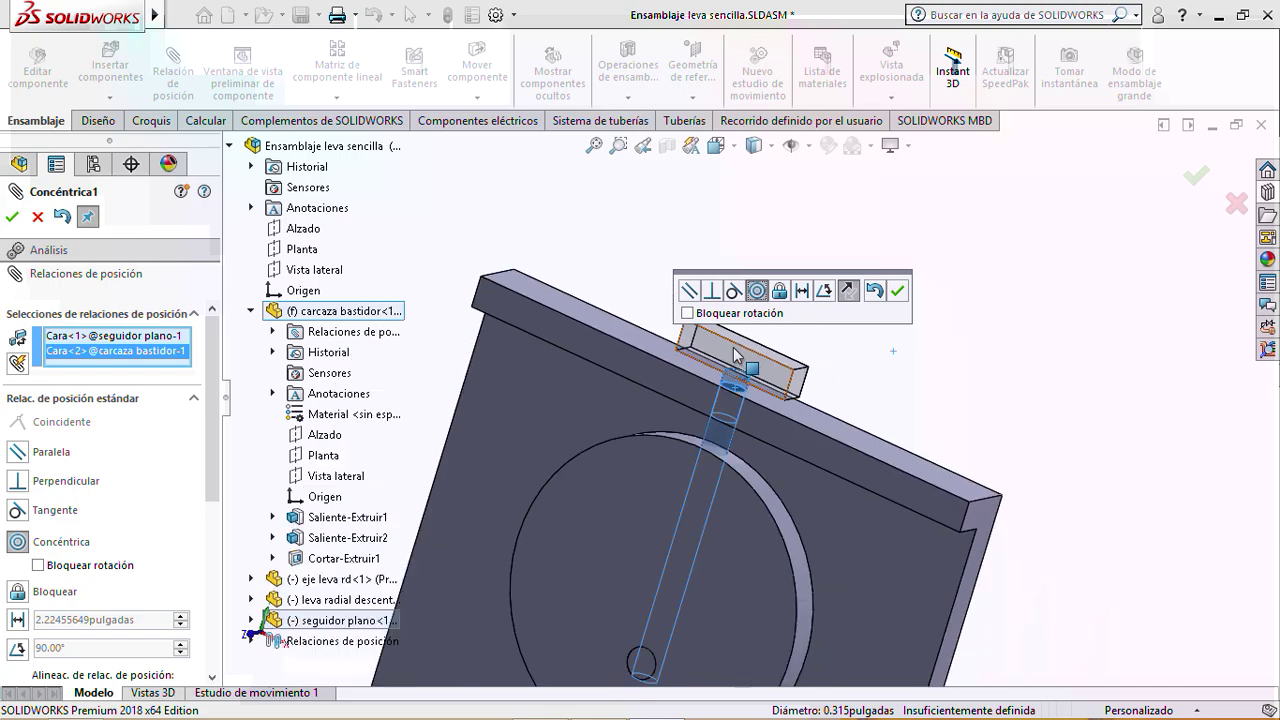
Flip the concentric mate's alignment so the rod points away from the cam, and accept the mate
scroll(120, 520, "down", 5)
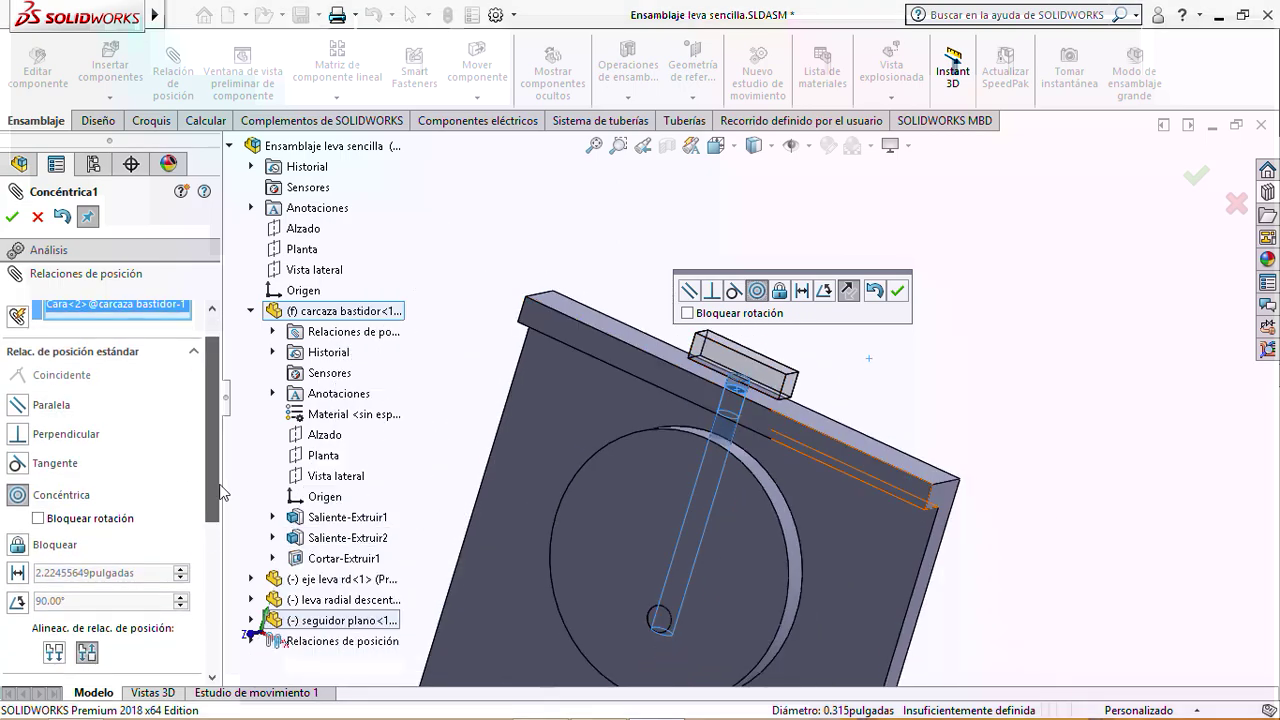
left_click(57, 530)
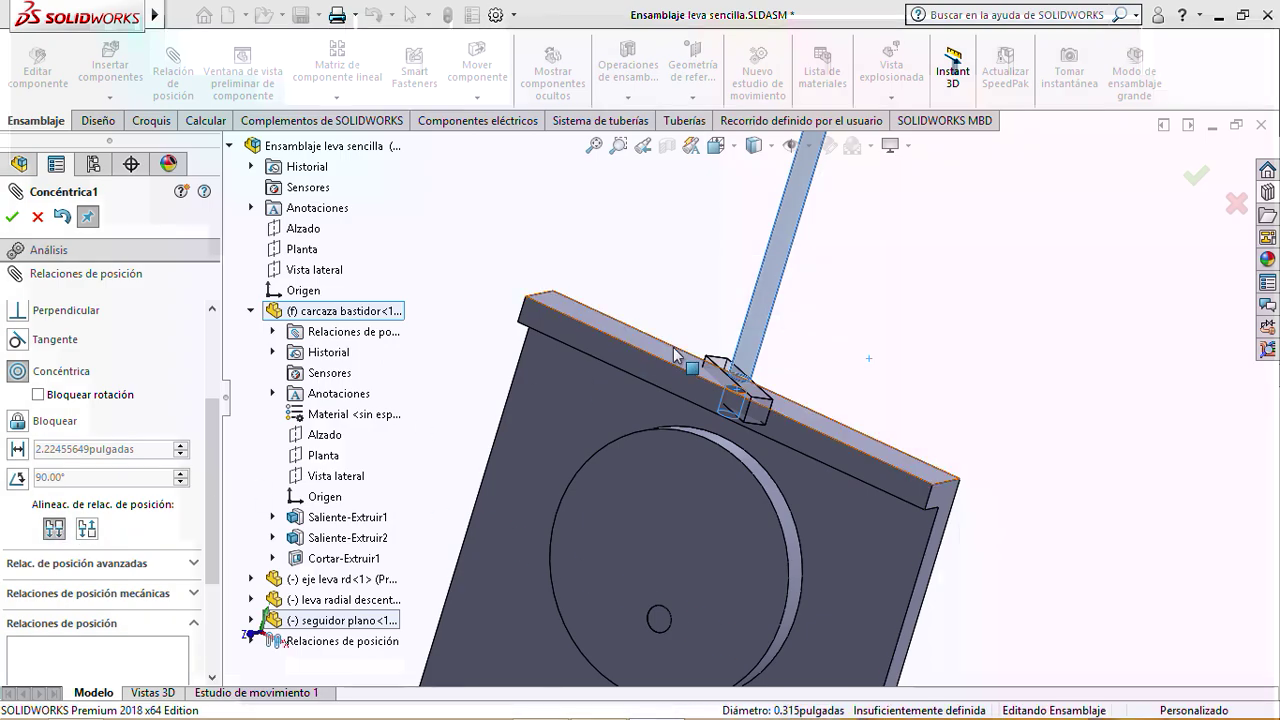
mouse_move(680, 355)
middle_mouse_down()
mouse_move(655, 365)
mouse_move(686, 357)
middle_mouse_up()
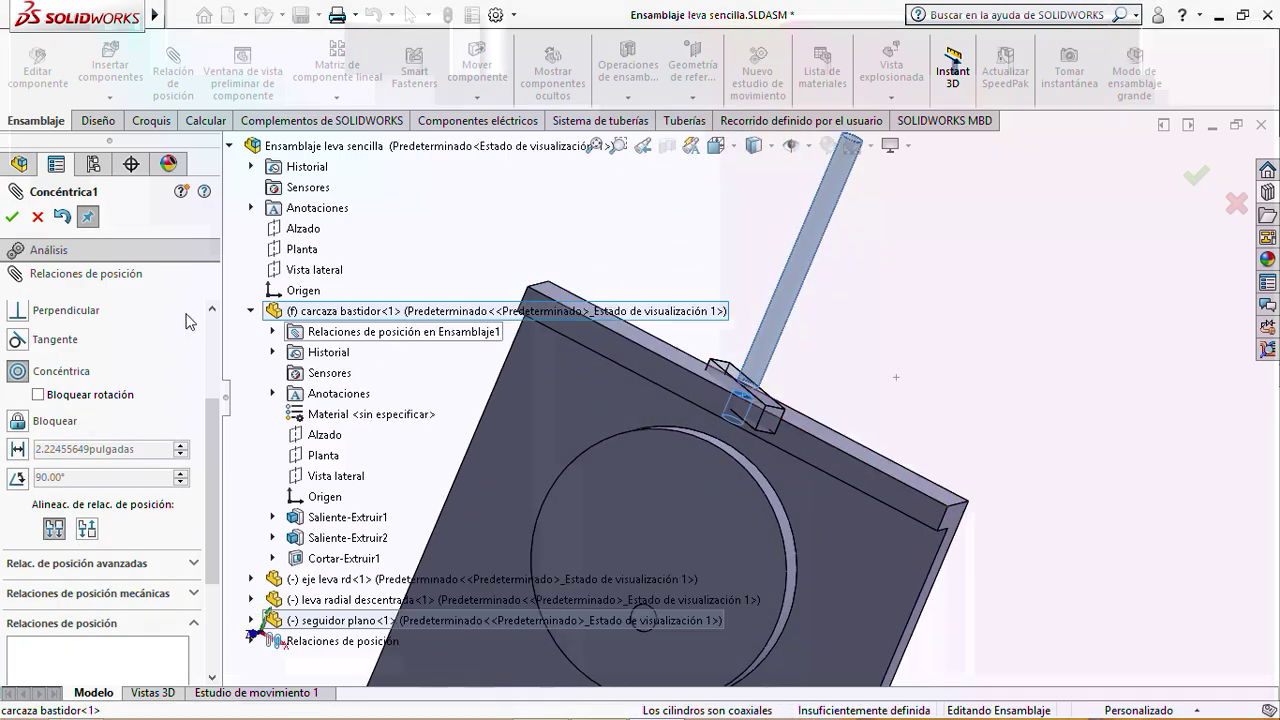
left_click(12, 218)
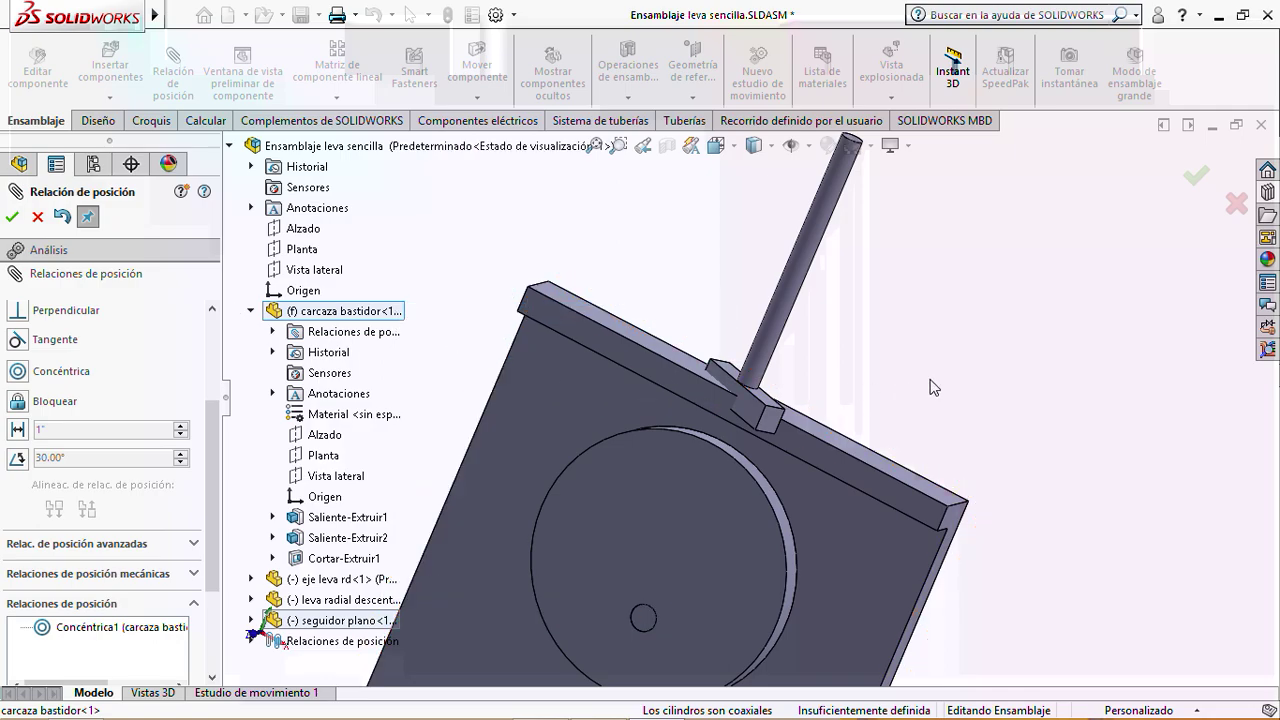
middle_click_drag(929, 386, 875, 367)
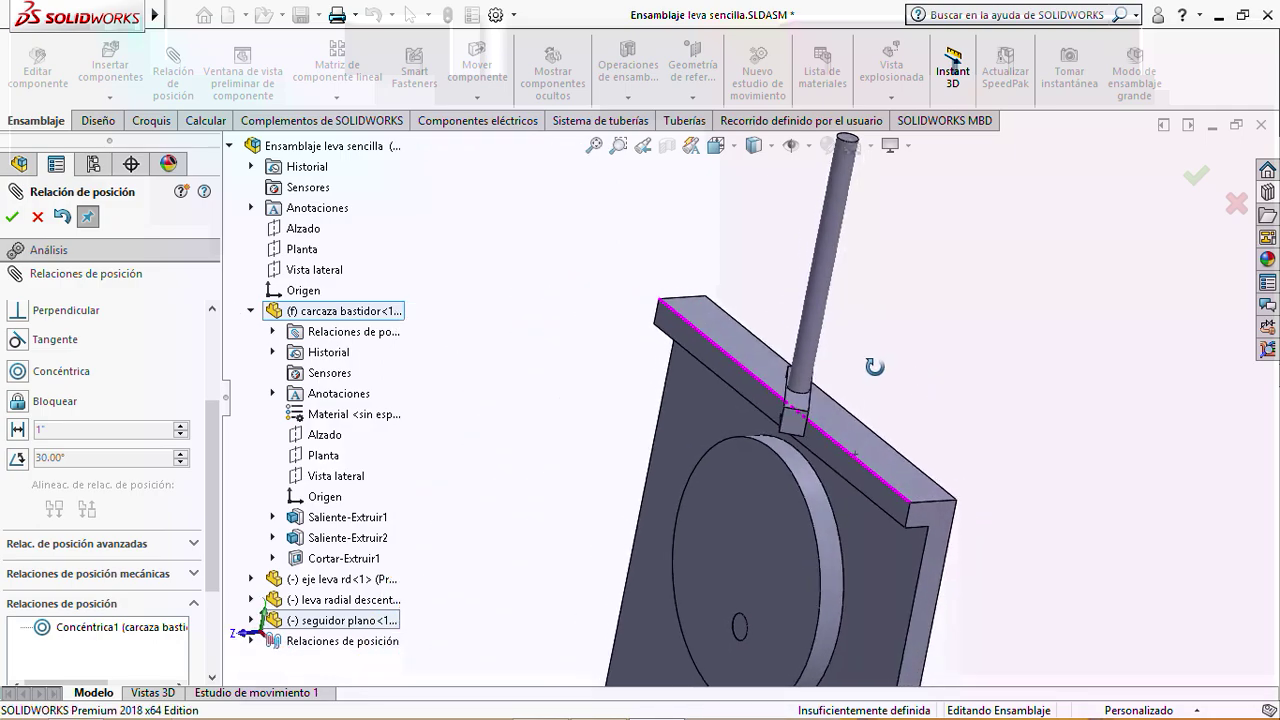
Add a parallel mate between the end face of the follower's flat block and the frame's narrow side face, and finish mating
left_click(806, 436)
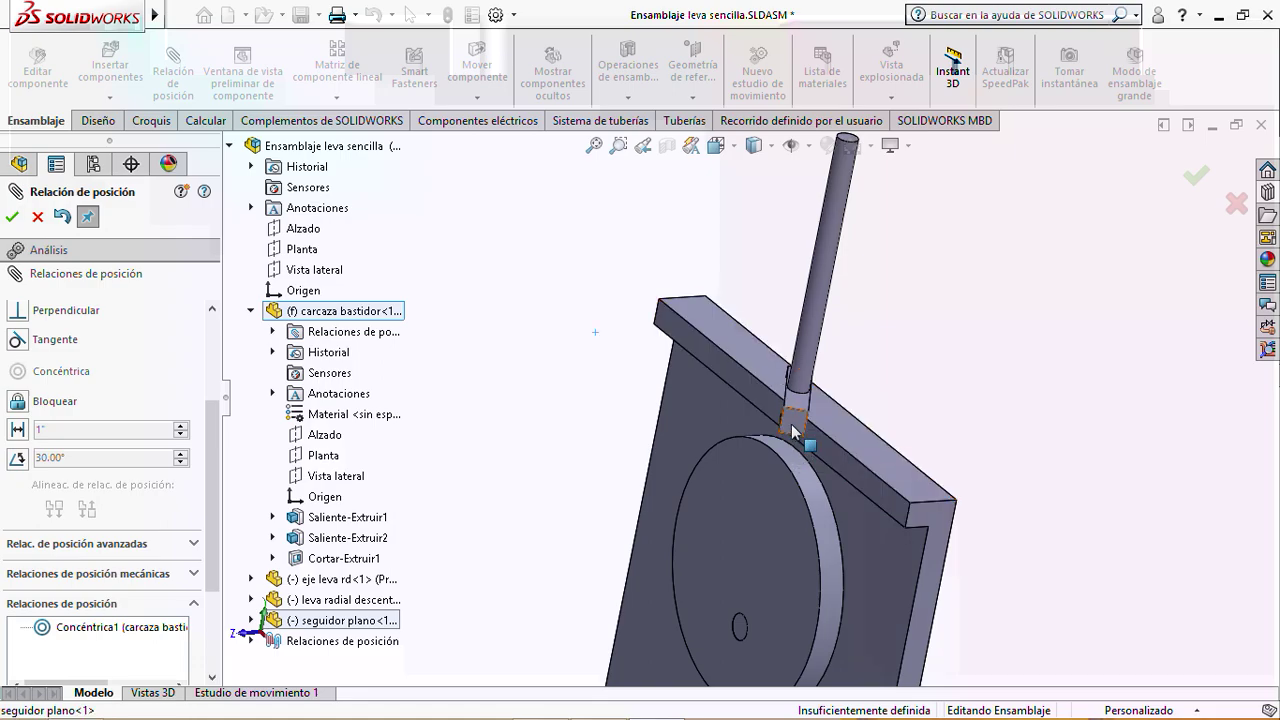
left_click(931, 530)
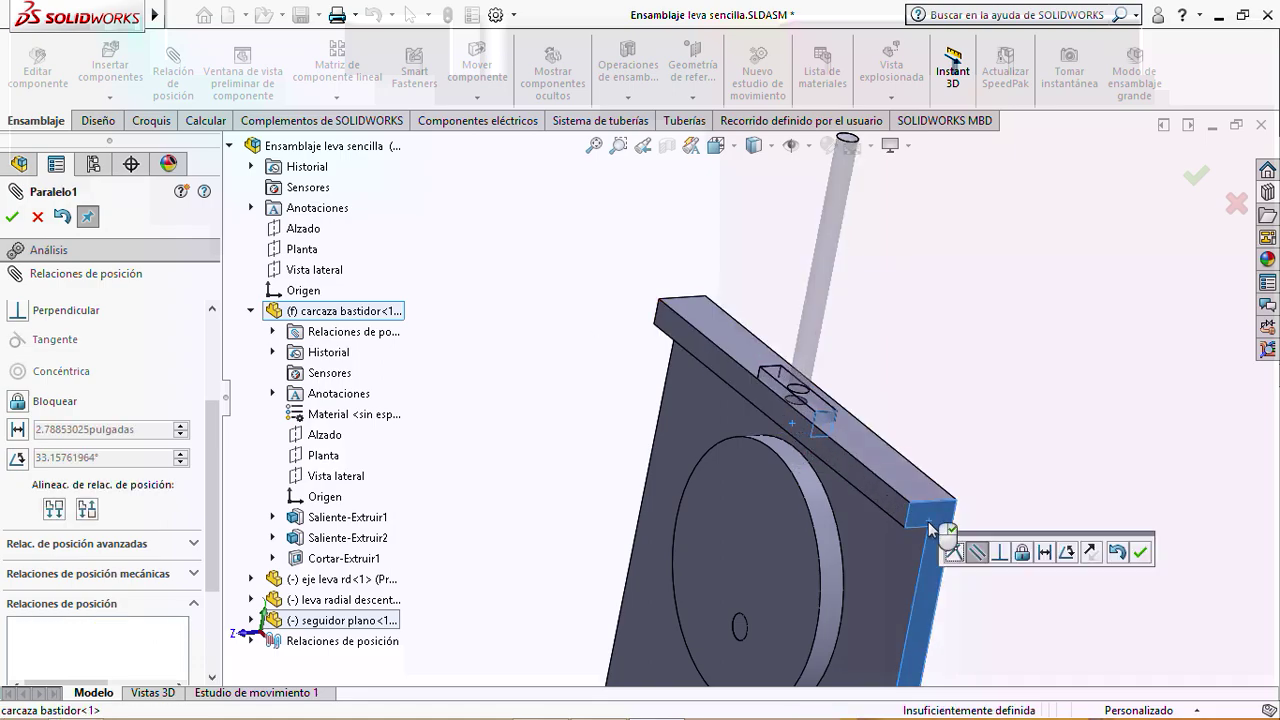
left_click(1139, 551)
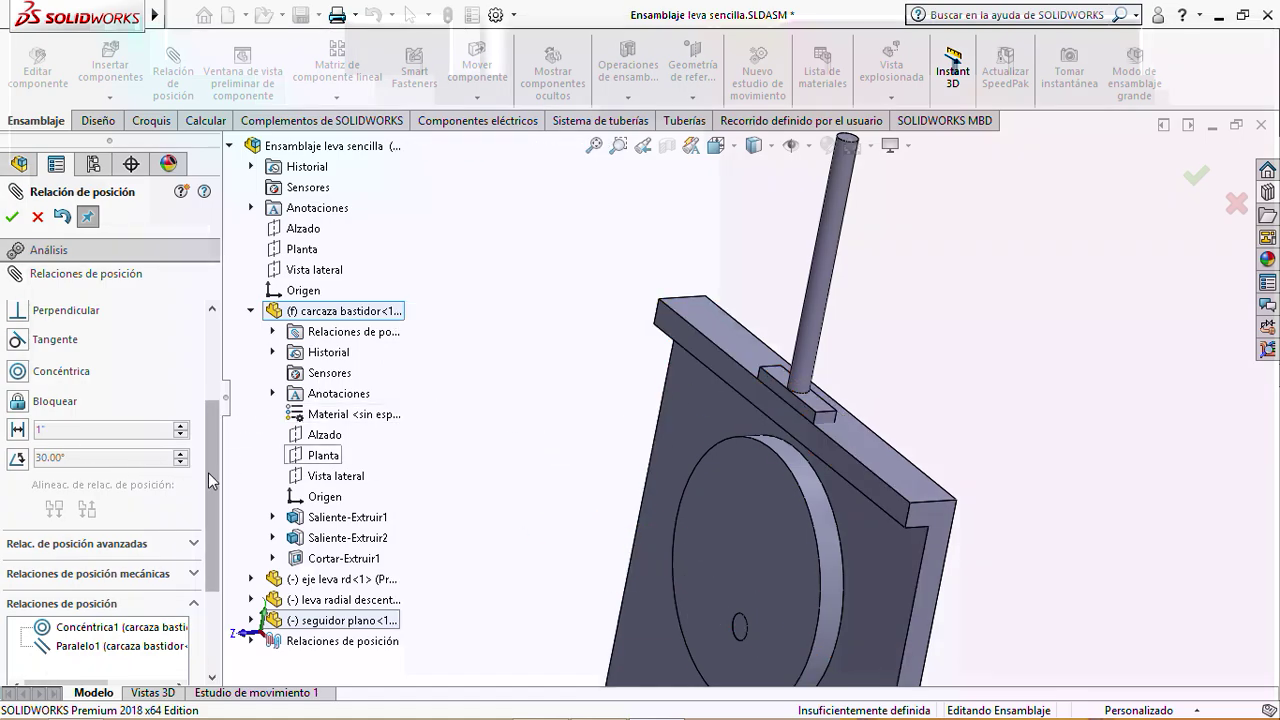
left_click_drag(211, 477, 215, 413)
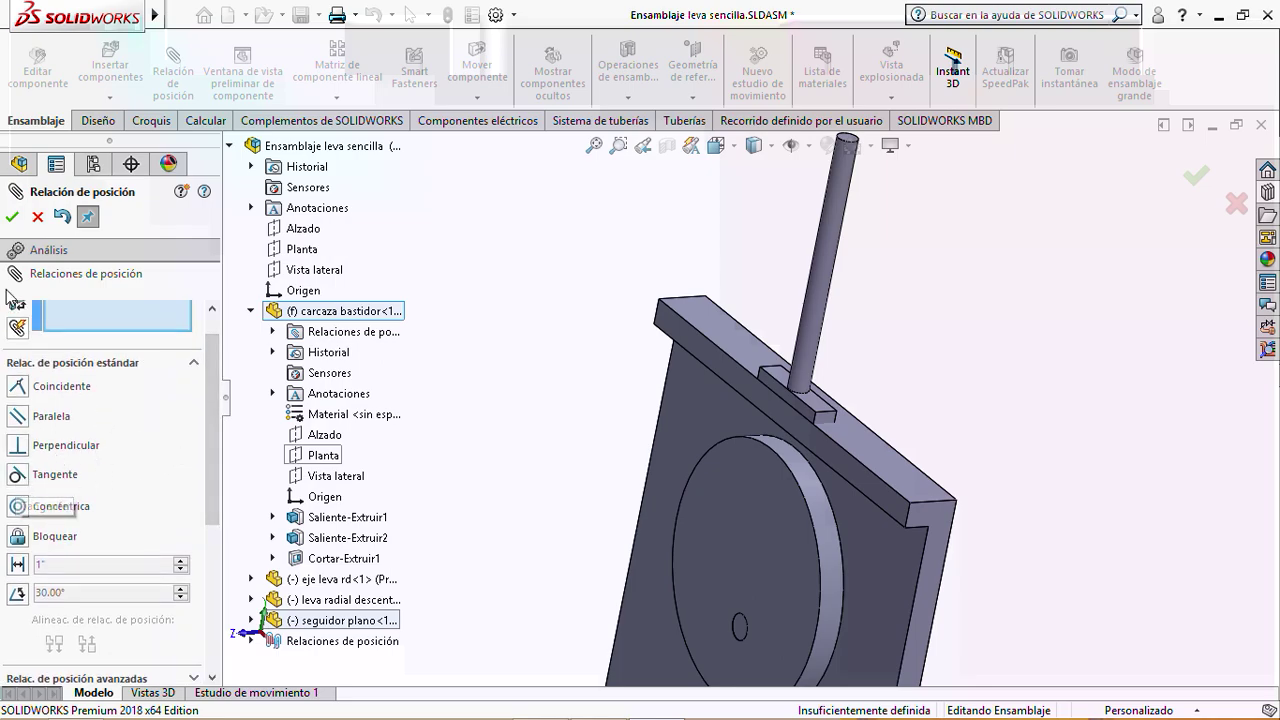
left_click(12, 217)
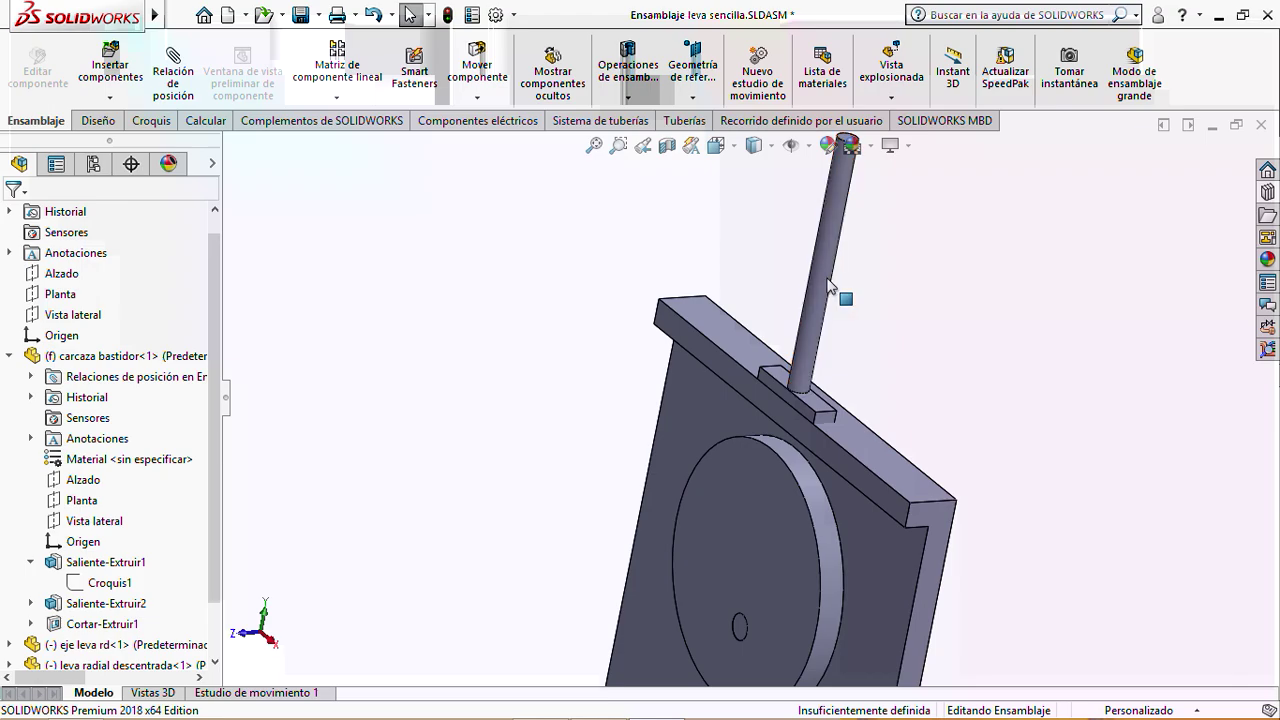
Slide the follower down along the guide hole until its flat block sits below the upper flange, near the cam's rim
left_click_drag(828, 286, 809, 360)
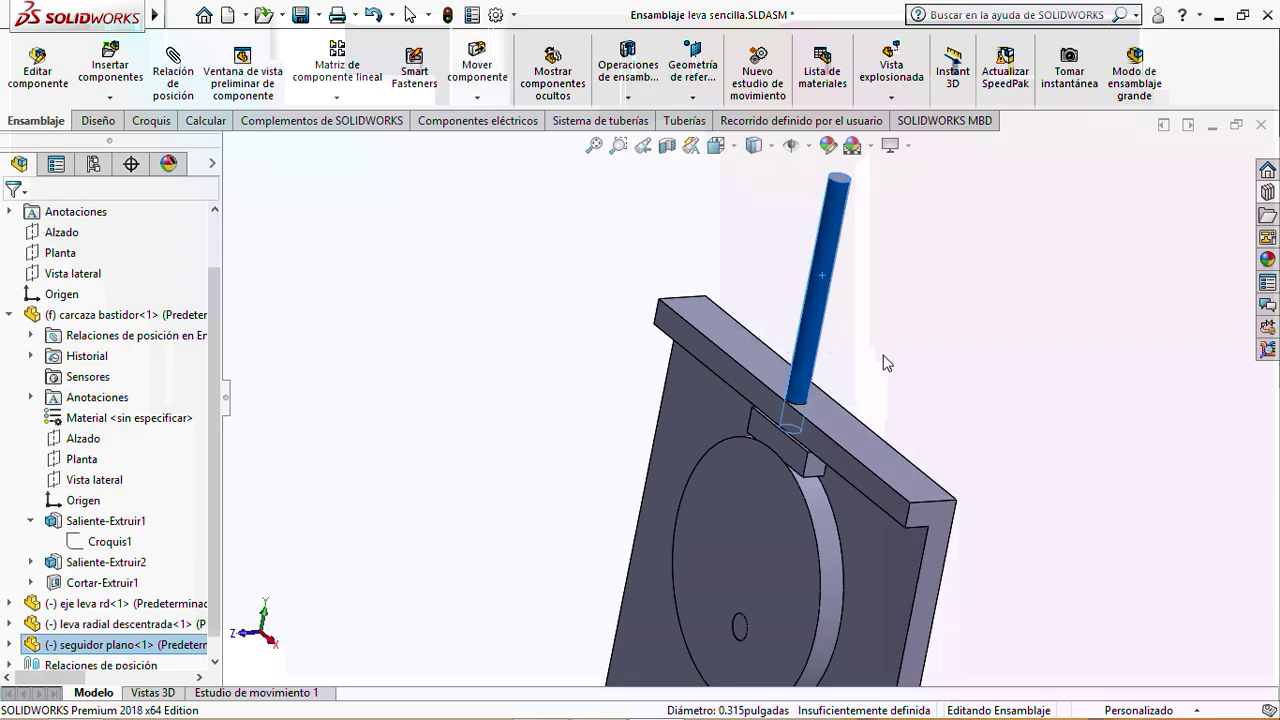
middle_click_drag(809, 360, 970, 338)
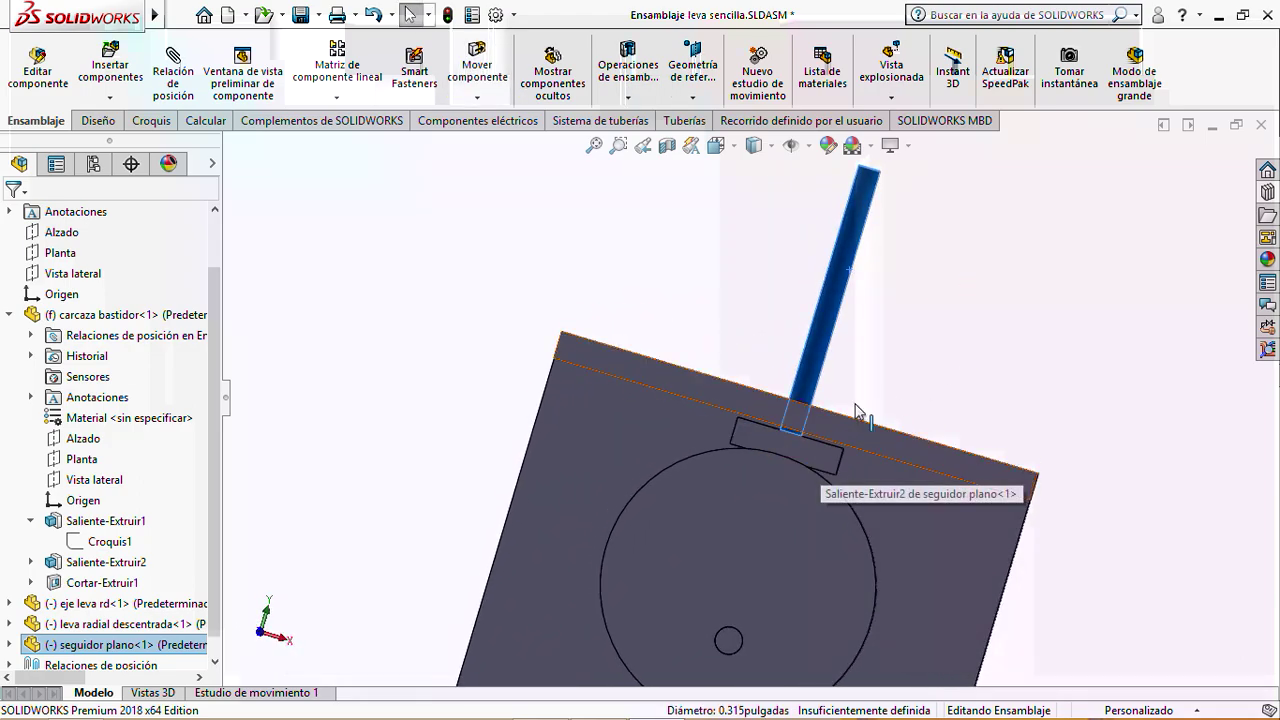
left_click(929, 349)
scroll(927, 349, "down", 2)
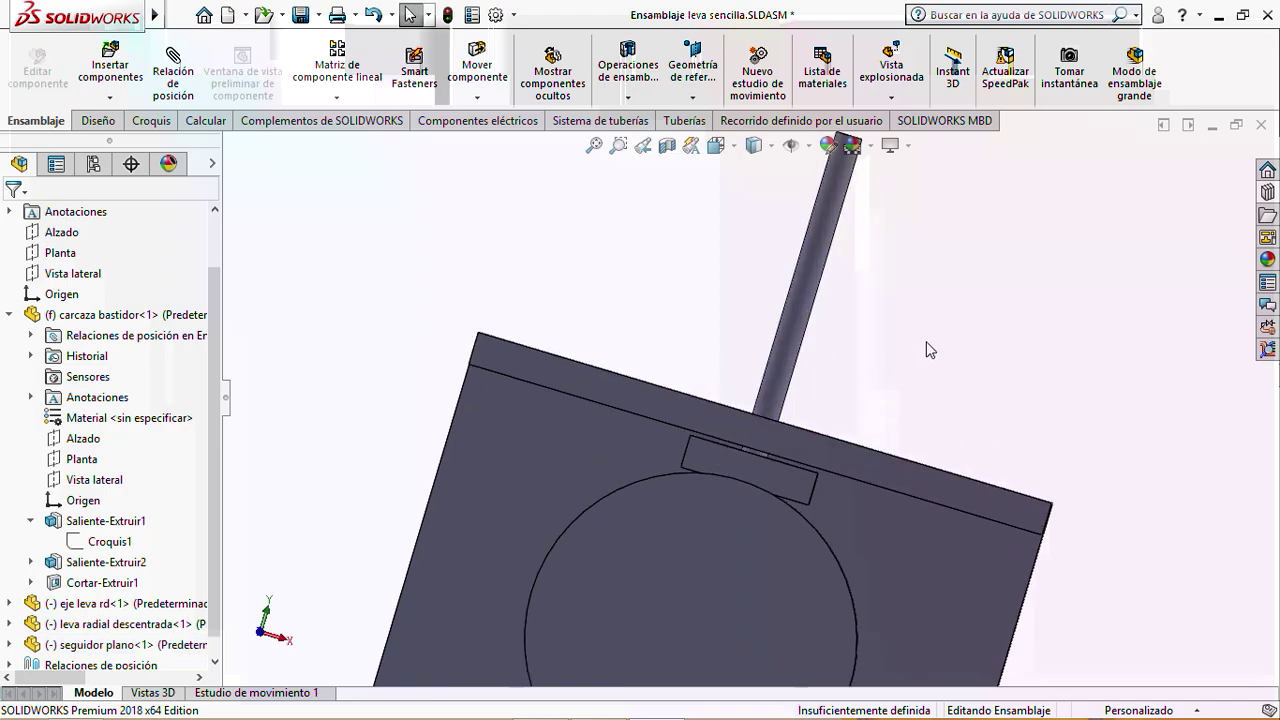
scroll(929, 349, "up", 4)
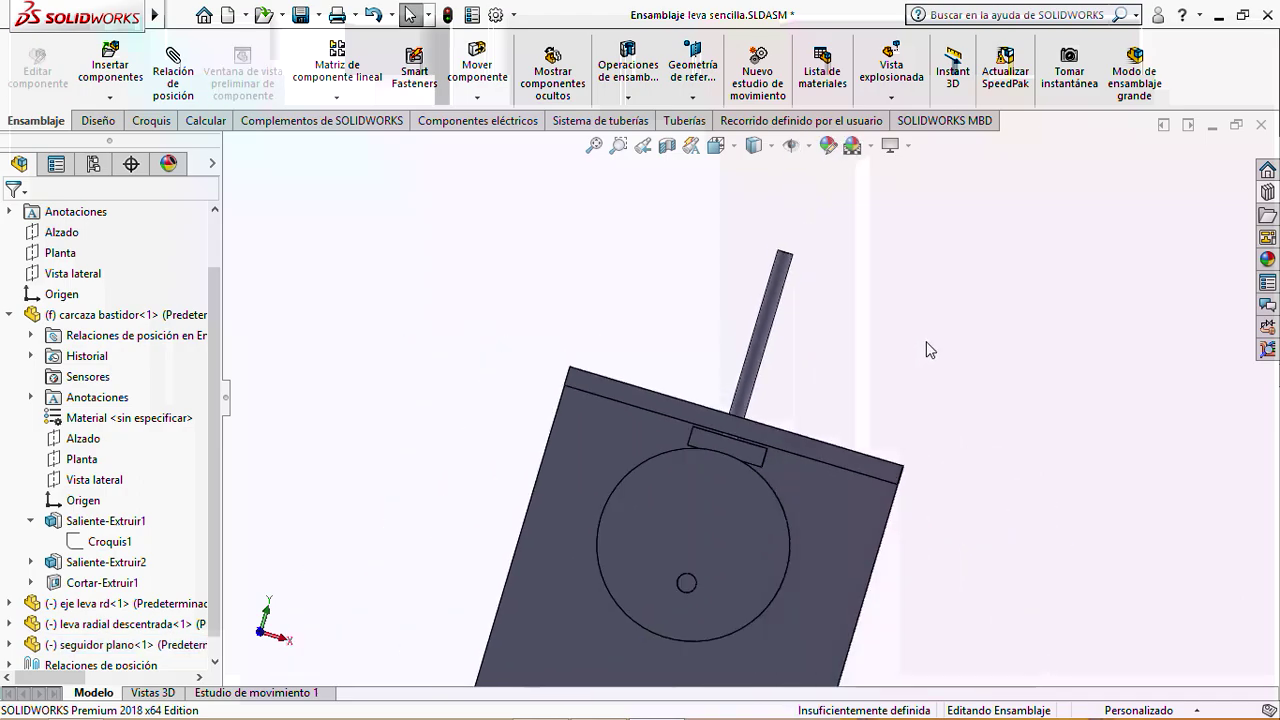
scroll(786, 471, "up", 1)
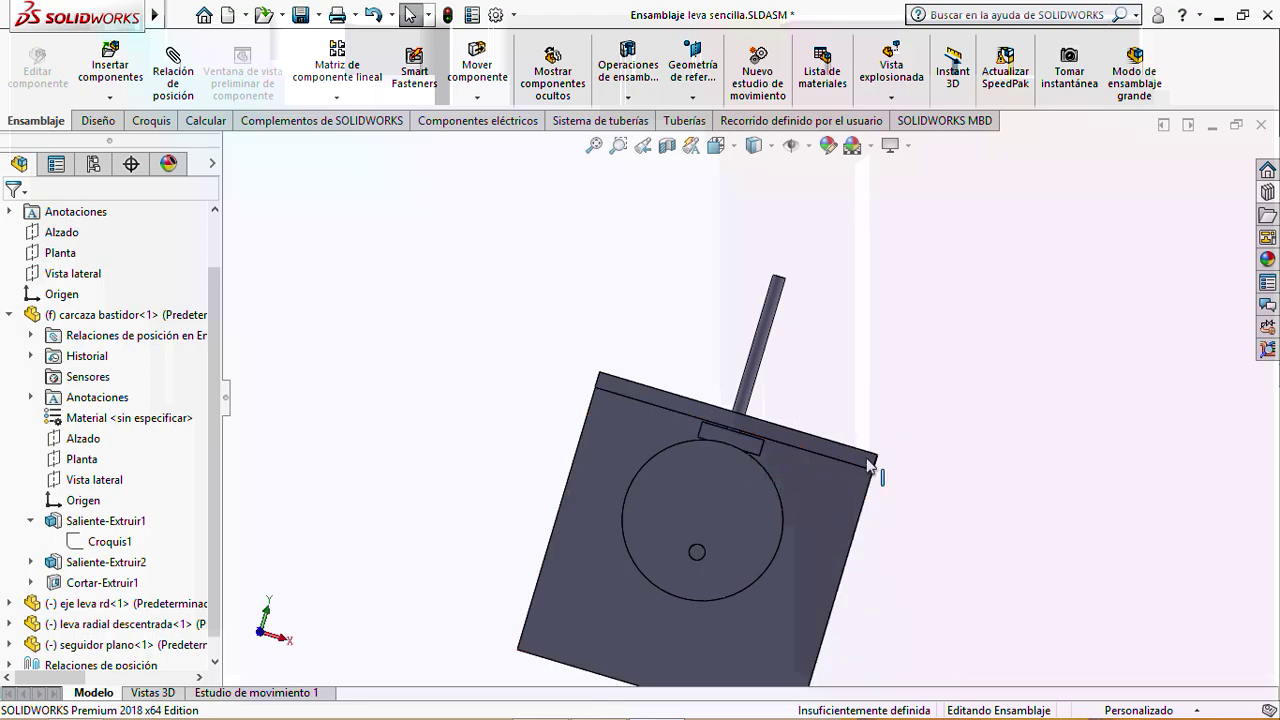
scroll(878, 441, "up", 3)
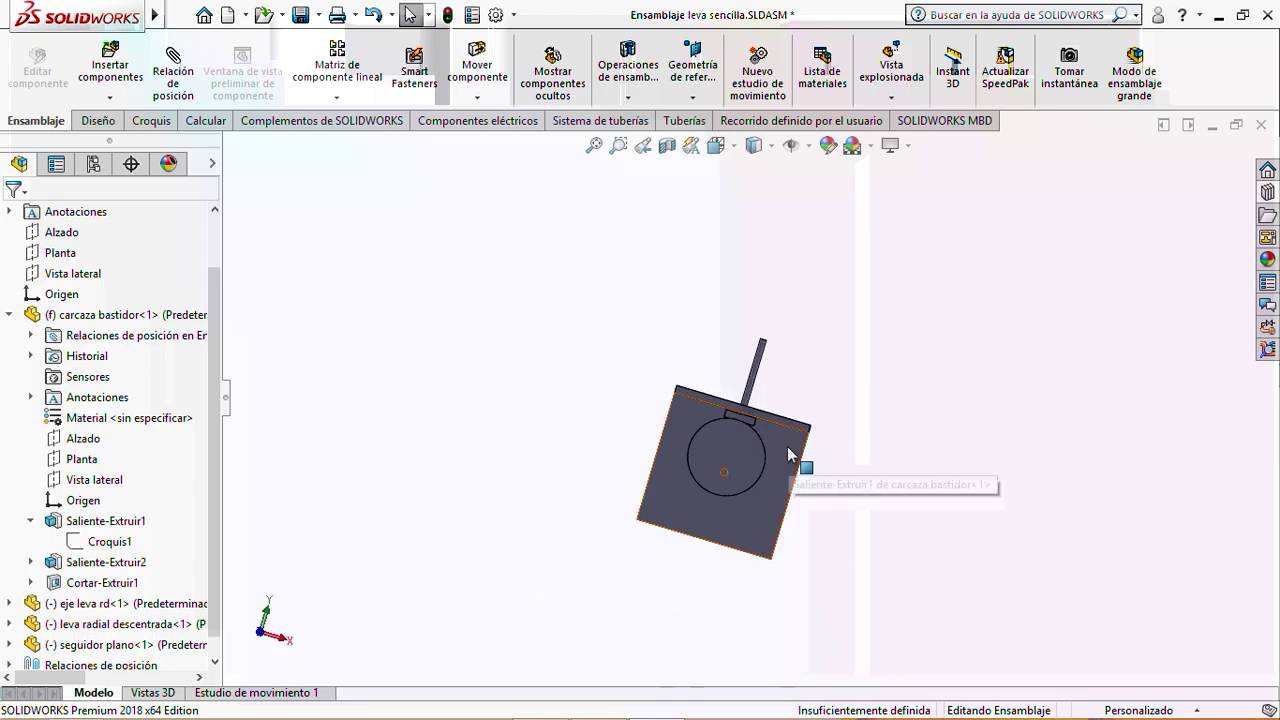
Save the assembly together with all modified parts, rebuilding the document before saving
left_click(301, 15)
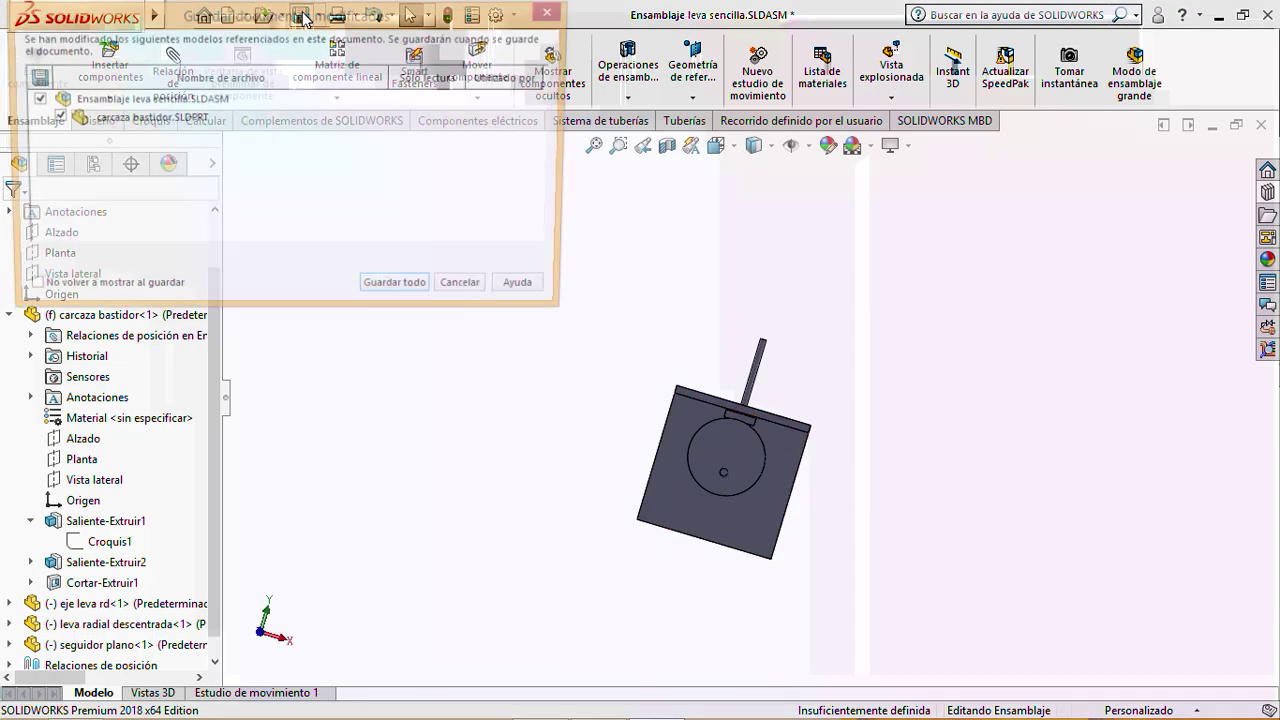
left_click(397, 291)
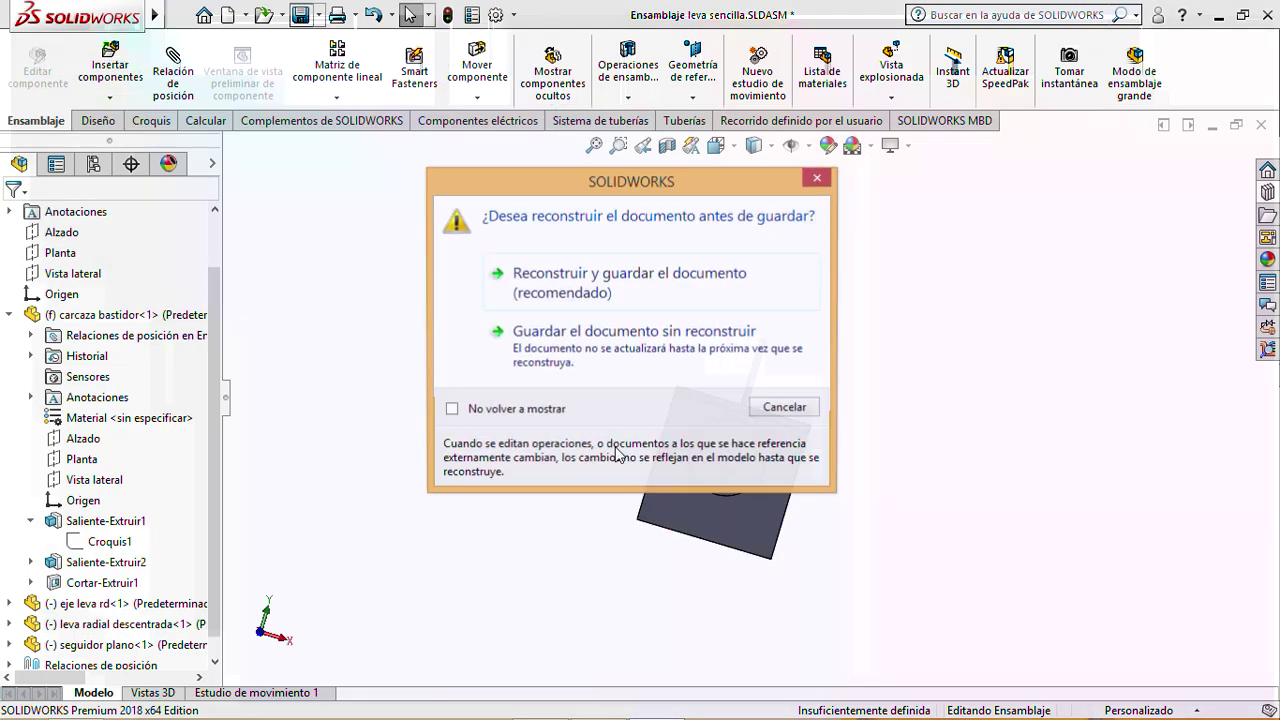
left_click(648, 290)
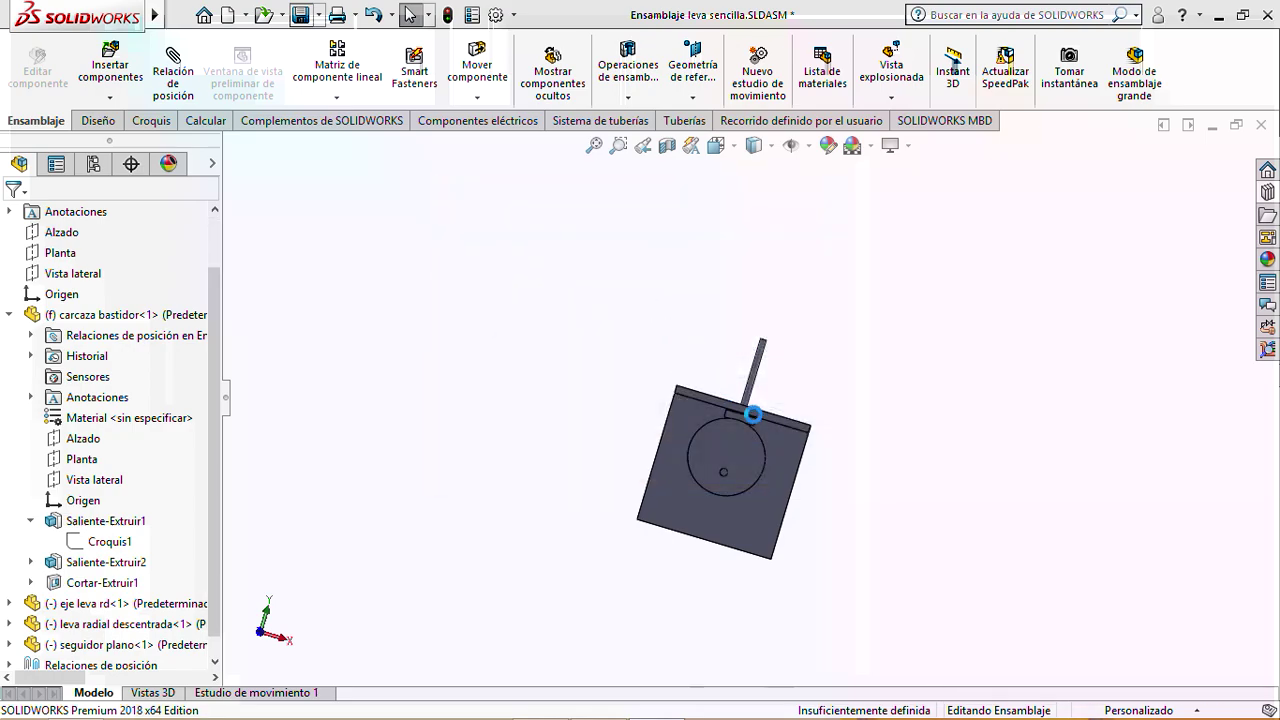
Try sliding the follower's rod upward to check the clearance between the cam and the frame's upper flange
scroll(767, 430, "down", 5)
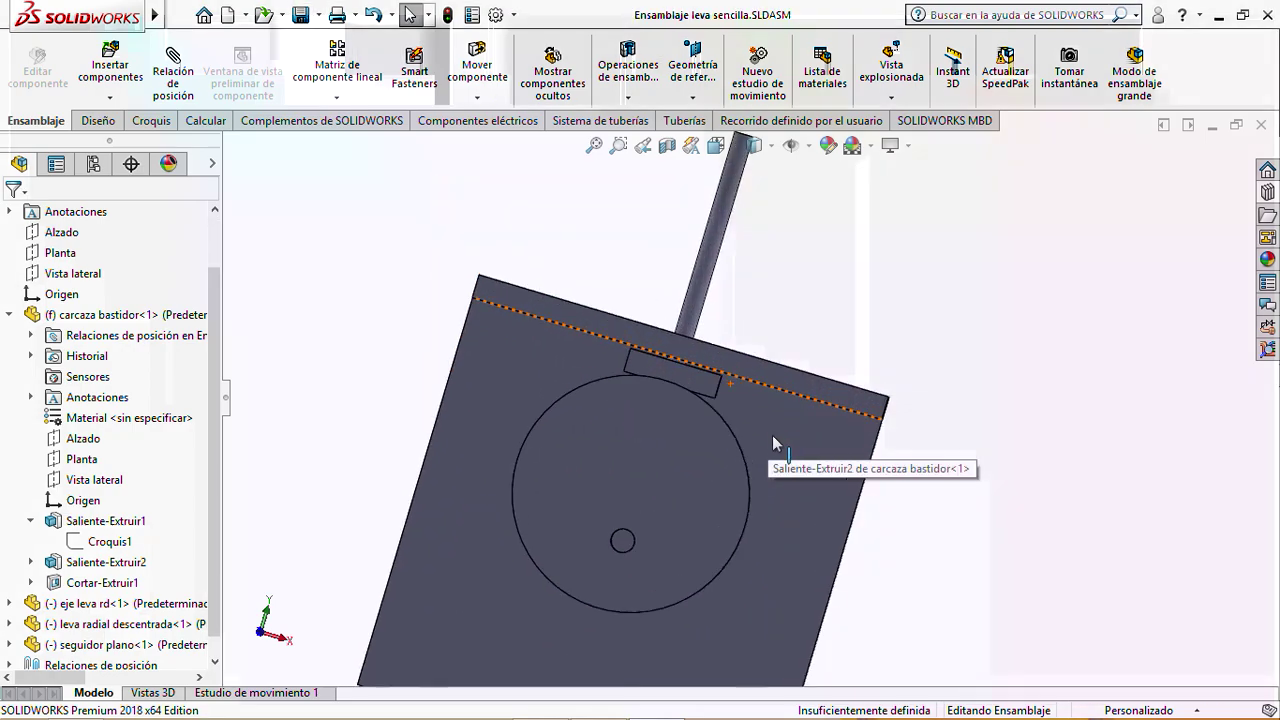
scroll(773, 443, "down", 2)
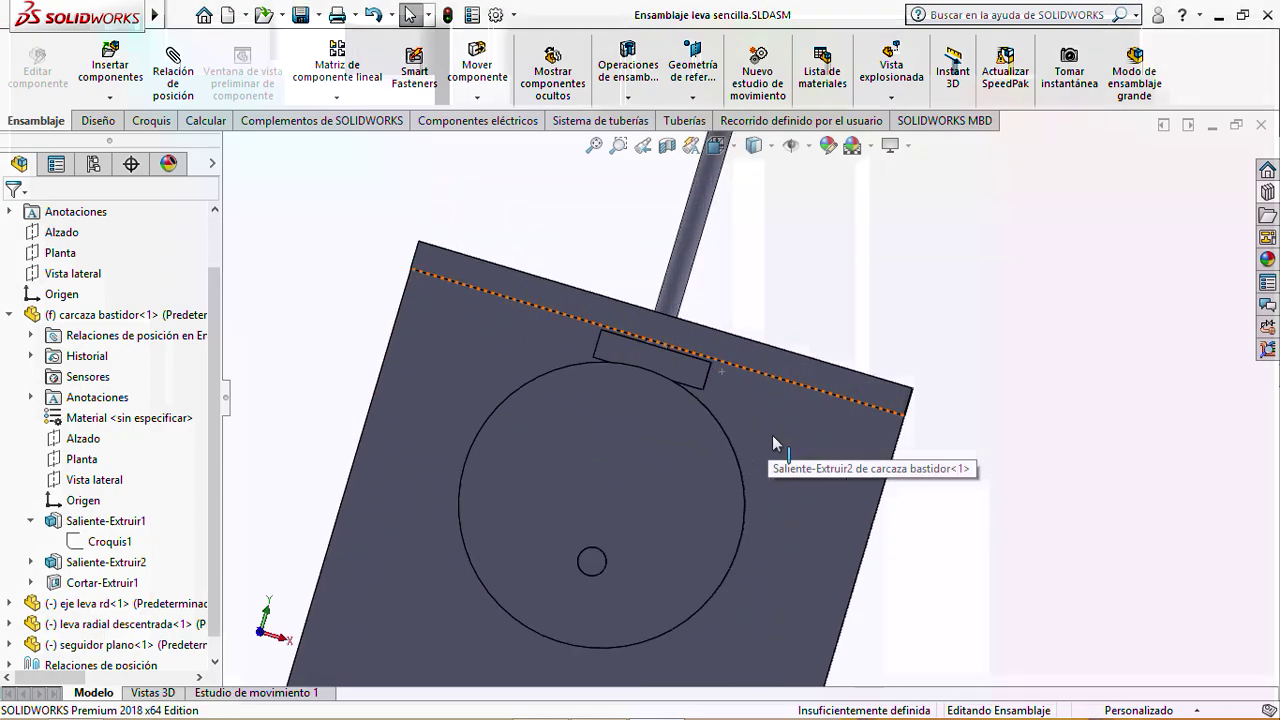
mouse_move(773, 443)
middle_mouse_down()
mouse_move(642, 385)
mouse_move(651, 329)
mouse_move(688, 405)
mouse_move(657, 357)
mouse_move(755, 433)
middle_mouse_up()
middle_click_drag(690, 458, 774, 521)
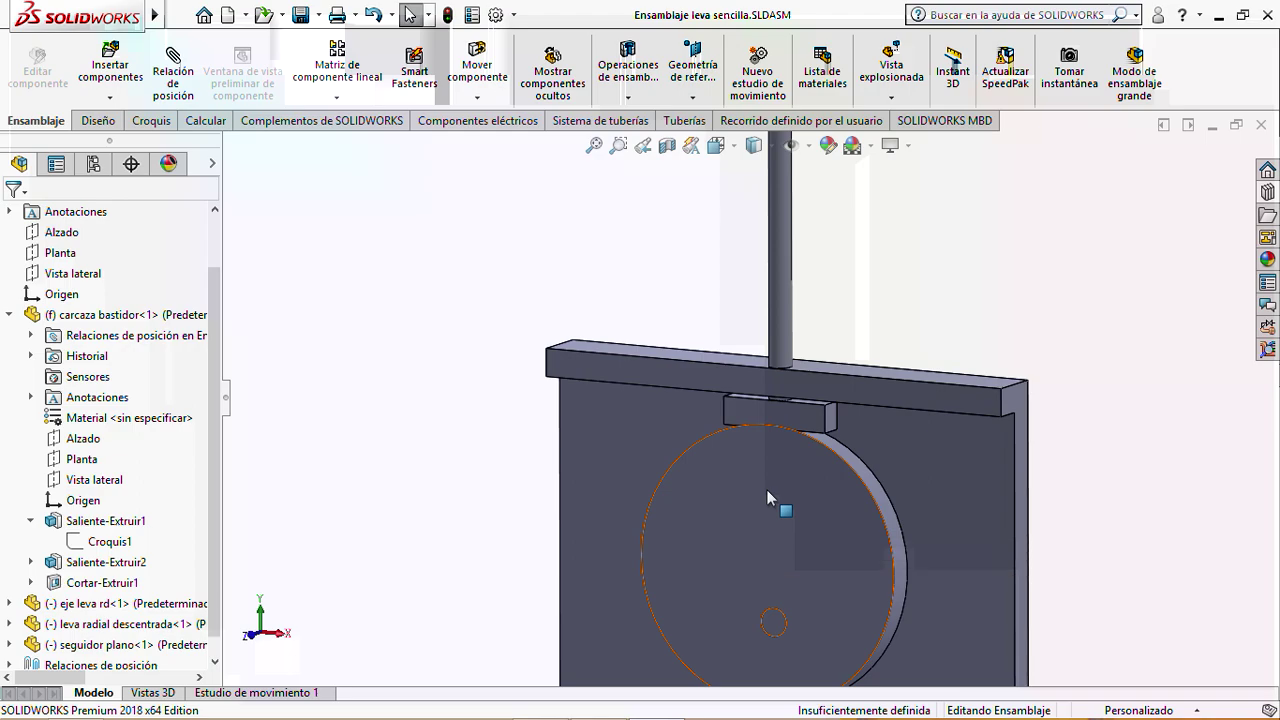
scroll(913, 385, "up", 3)
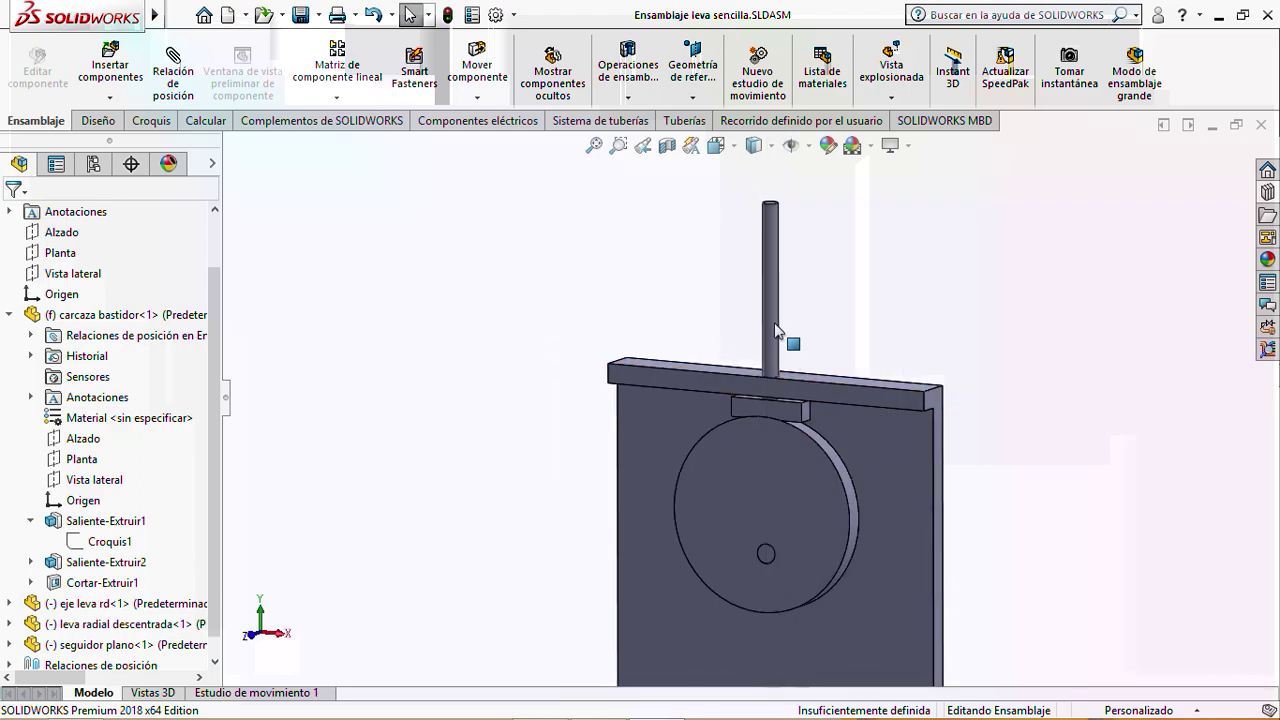
left_click_drag(776, 330, 758, 296)
left_click(862, 291)
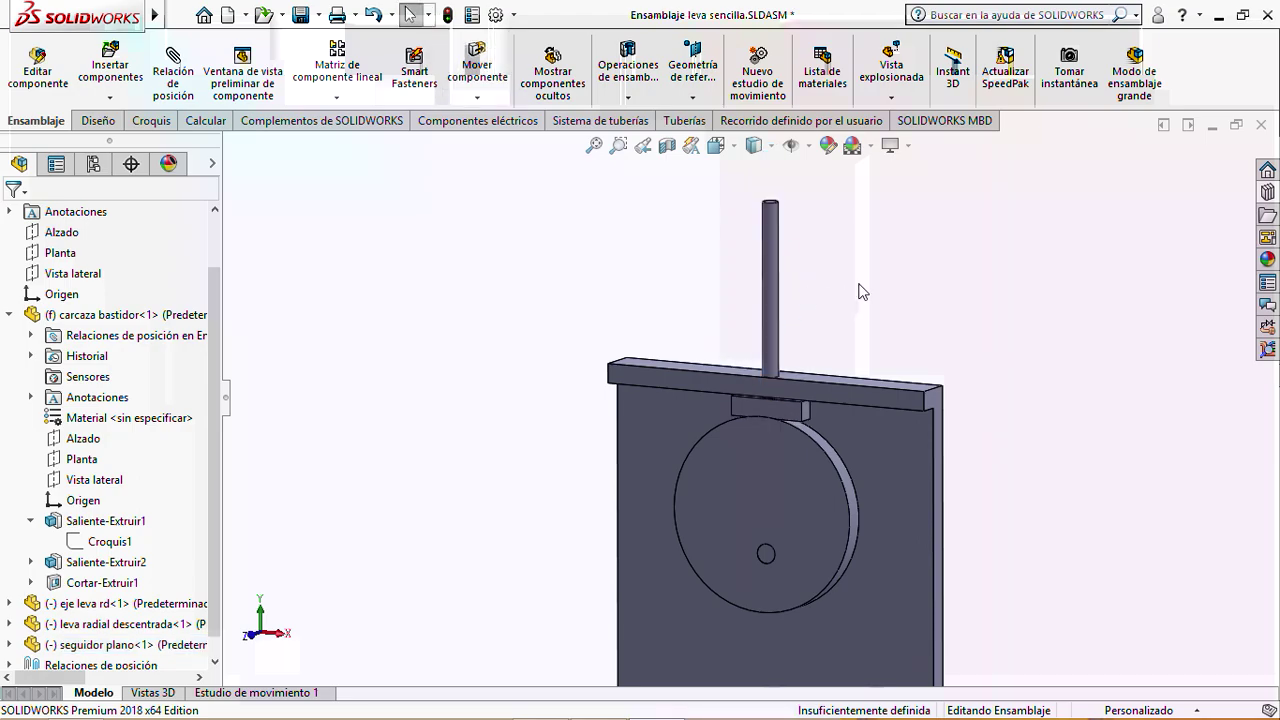
Edit the "carcaza bastidor" frame within the assembly and open Croquis1, the sketch of its base extrusion
left_click(887, 457)
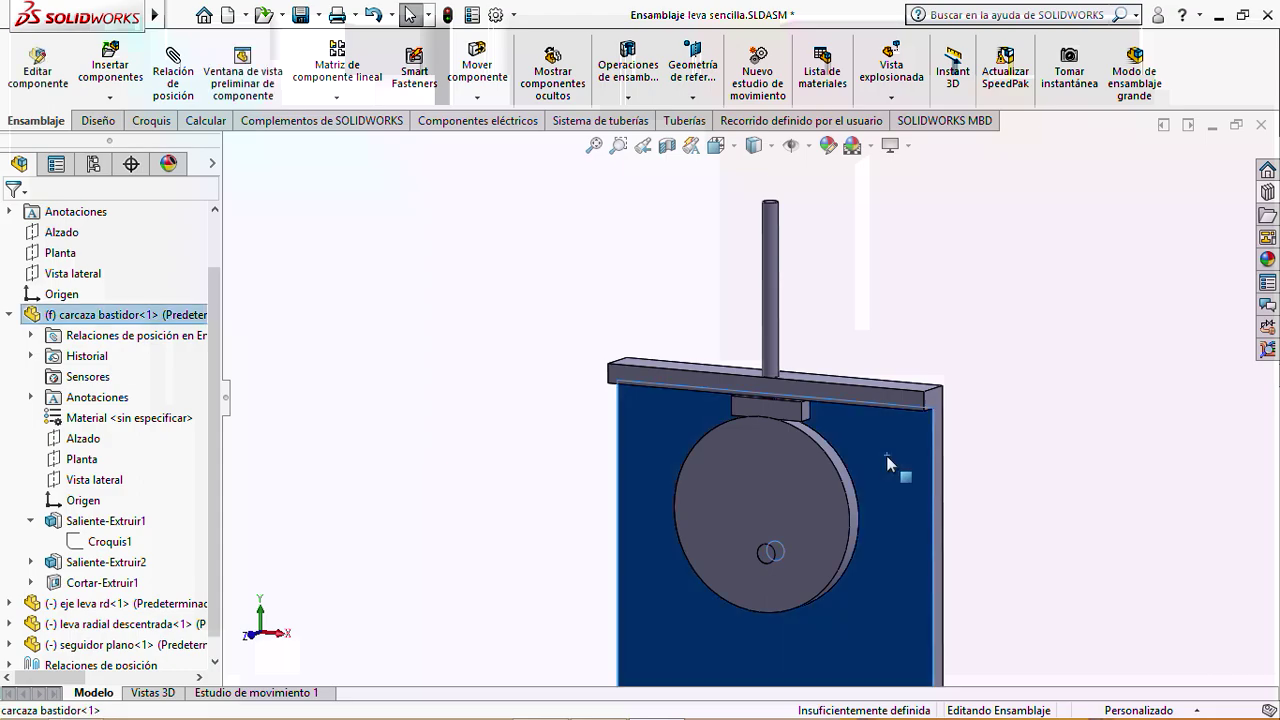
right_click(886, 455)
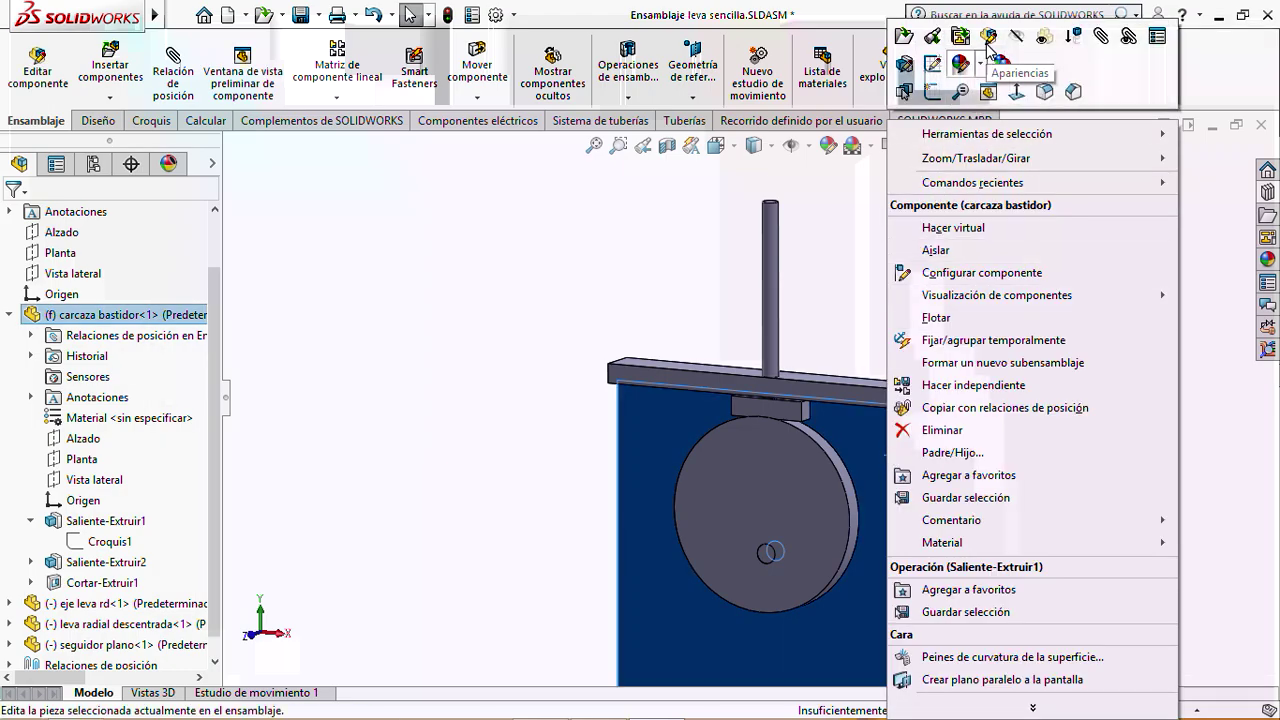
left_click(988, 38)
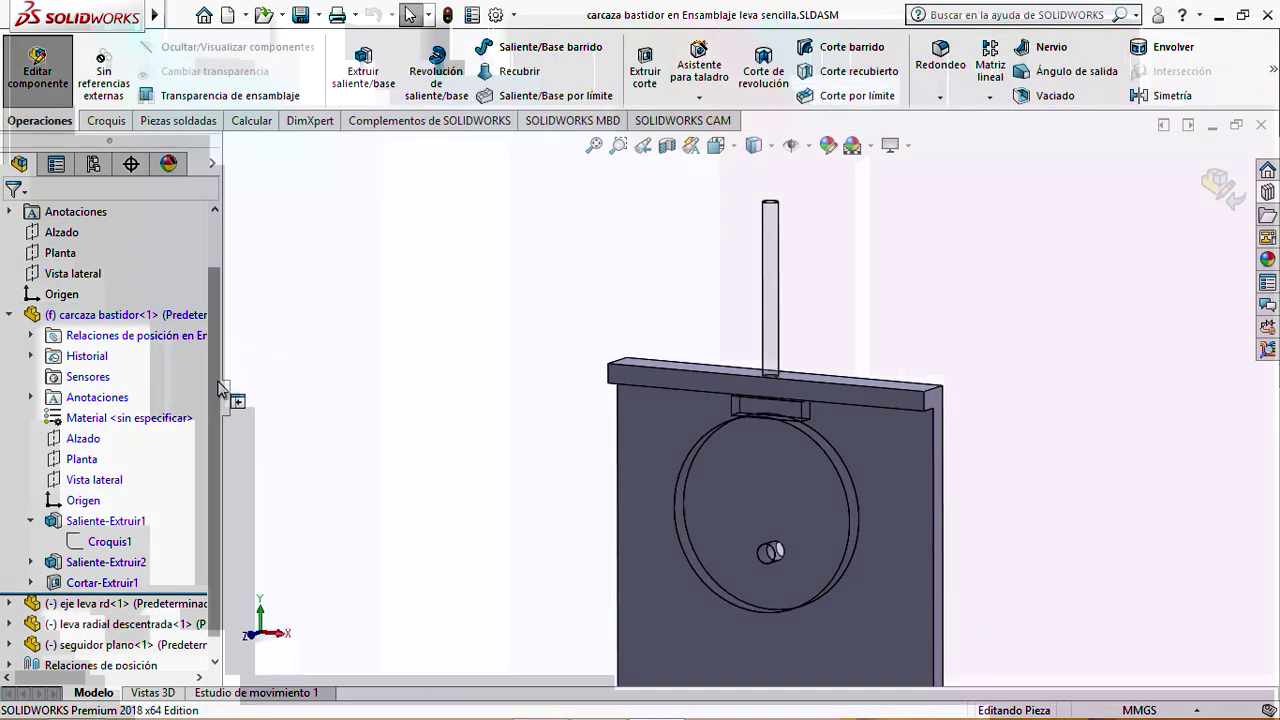
scroll(210, 386, "down", 1)
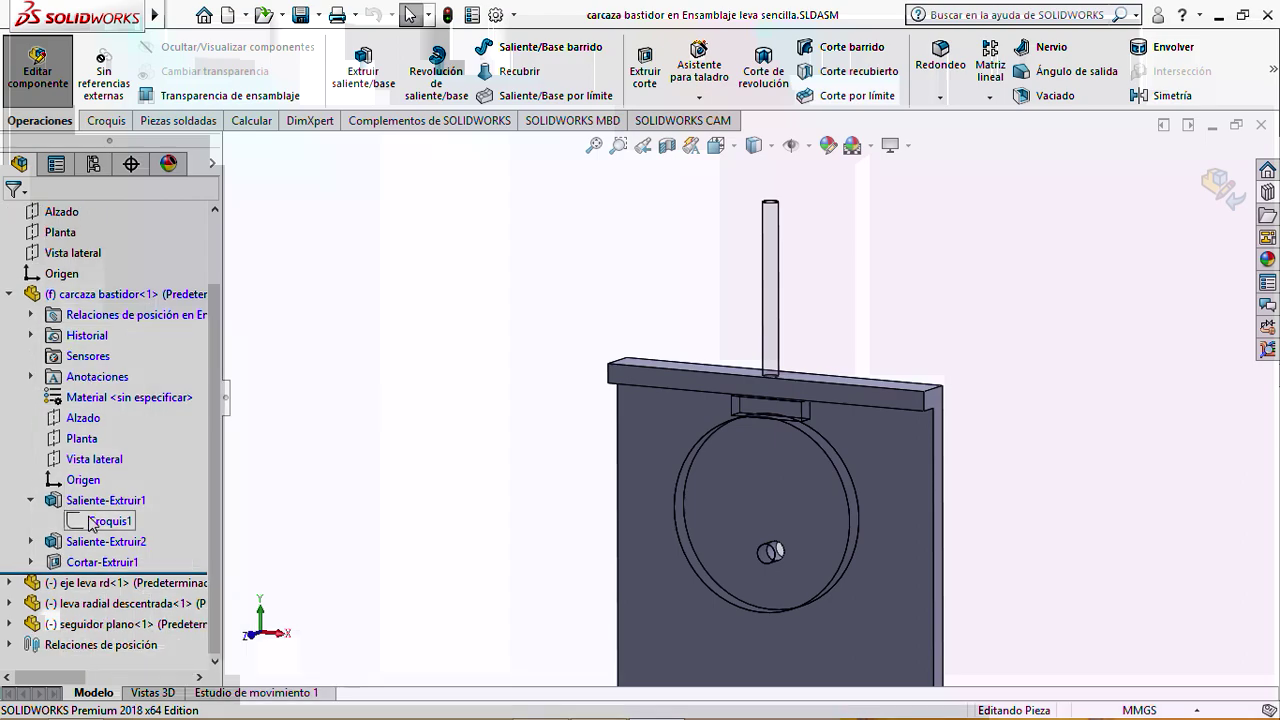
right_click(93, 521)
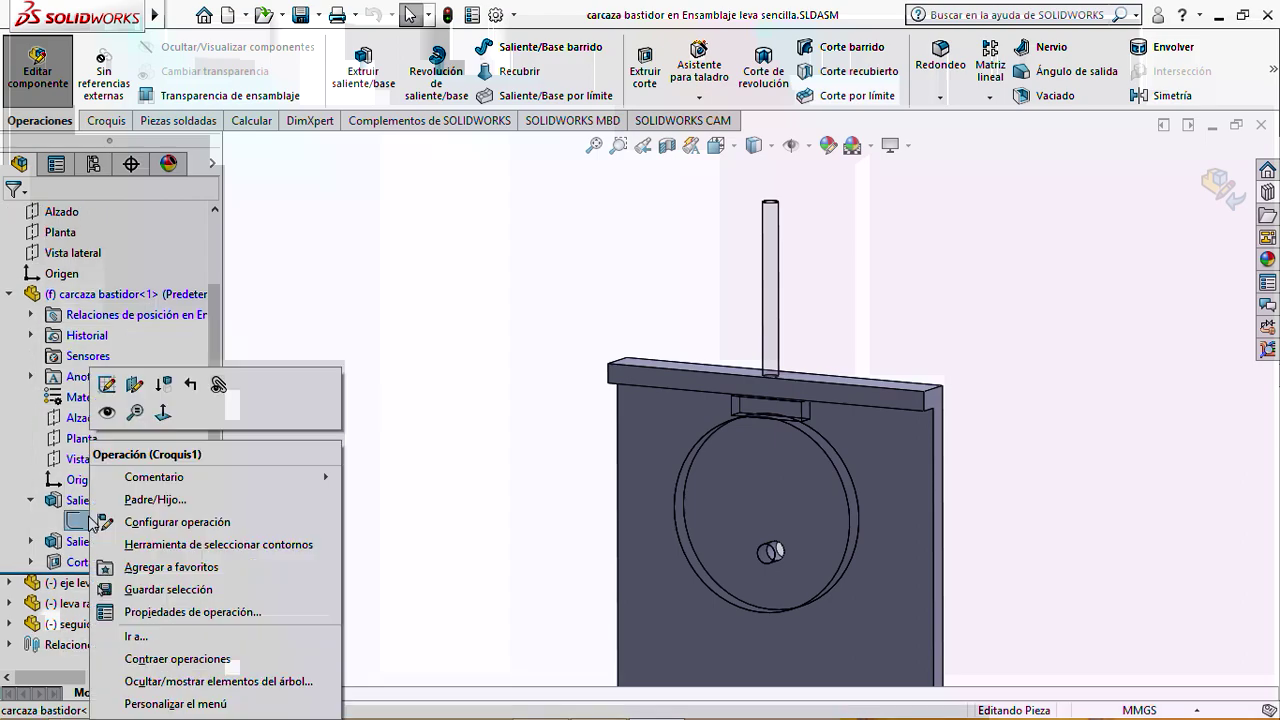
left_click(107, 384)
Set the frame plate's height to 200 mm, rebuild the part and return to editing the assembly
scroll(535, 405, "up", 3)
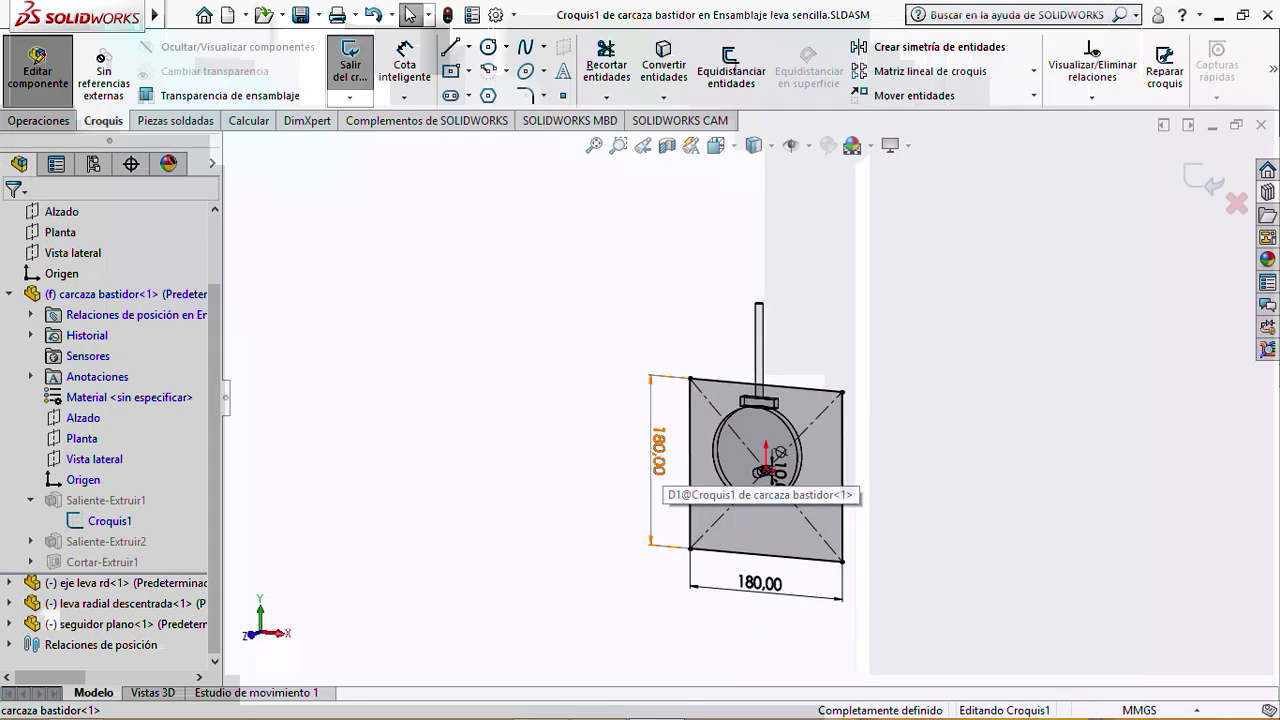
double_click(660, 463)
type("200")
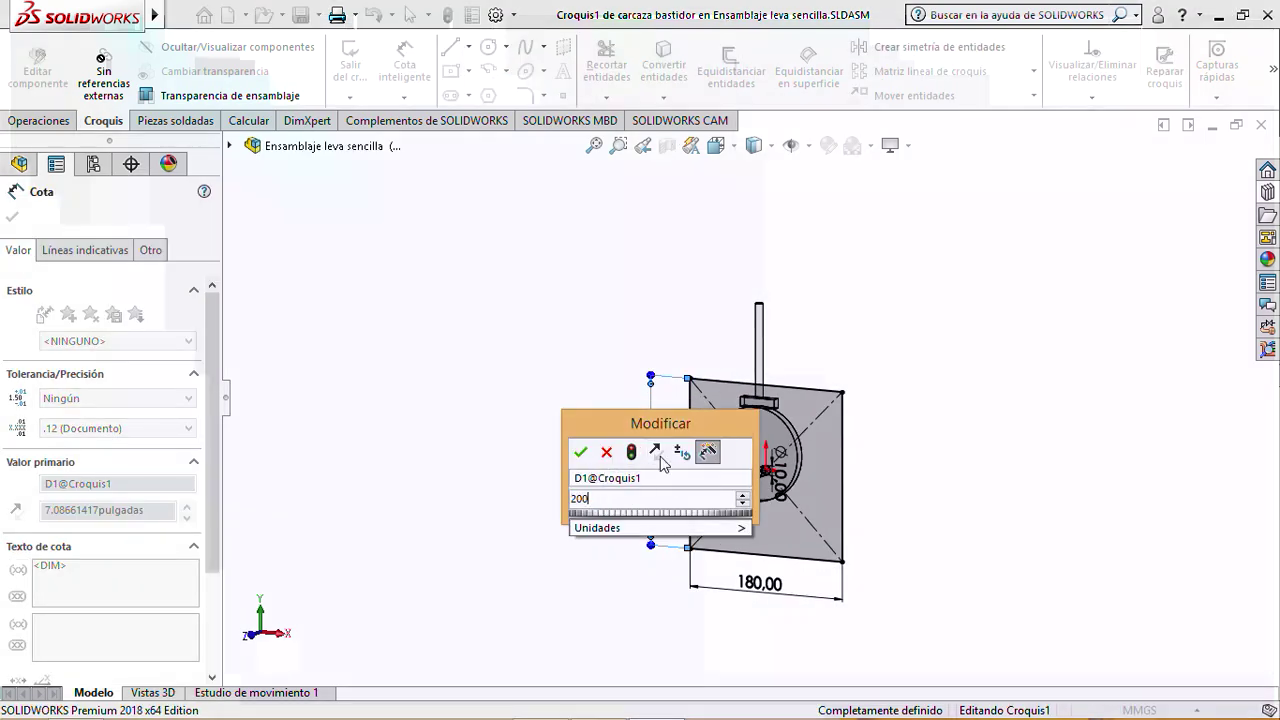
left_click(580, 452)
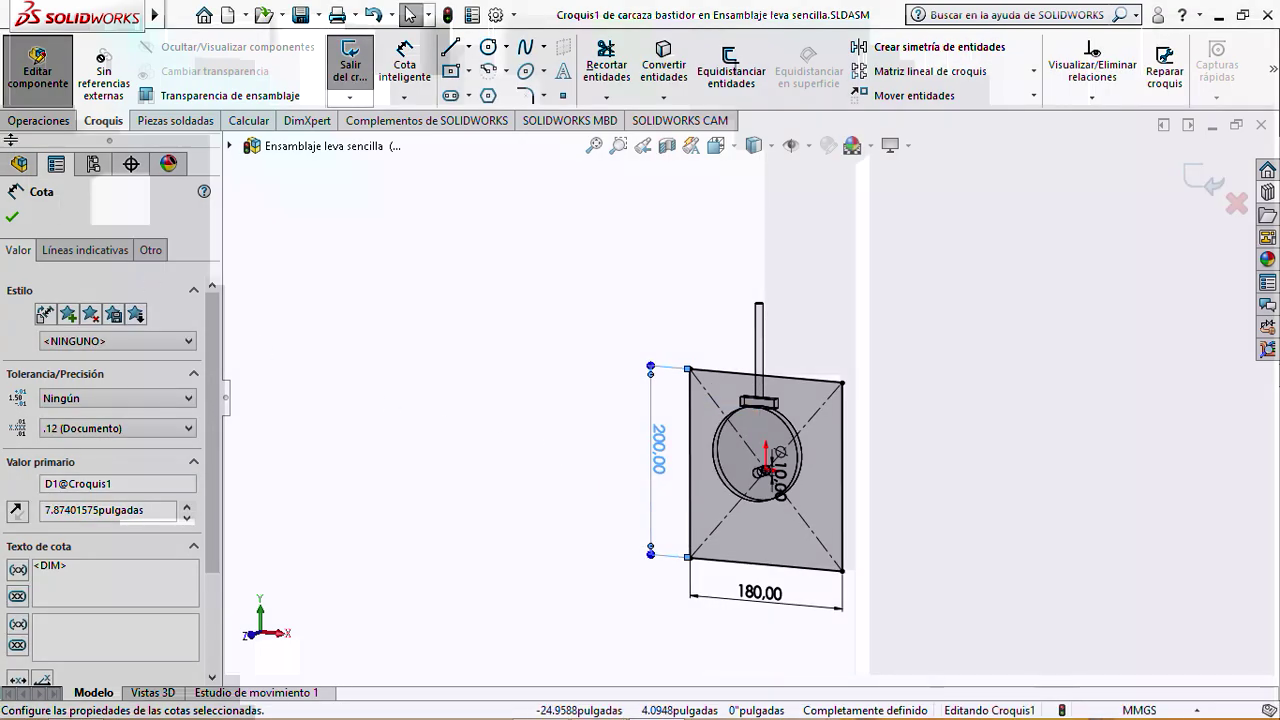
key("ctrl+b")
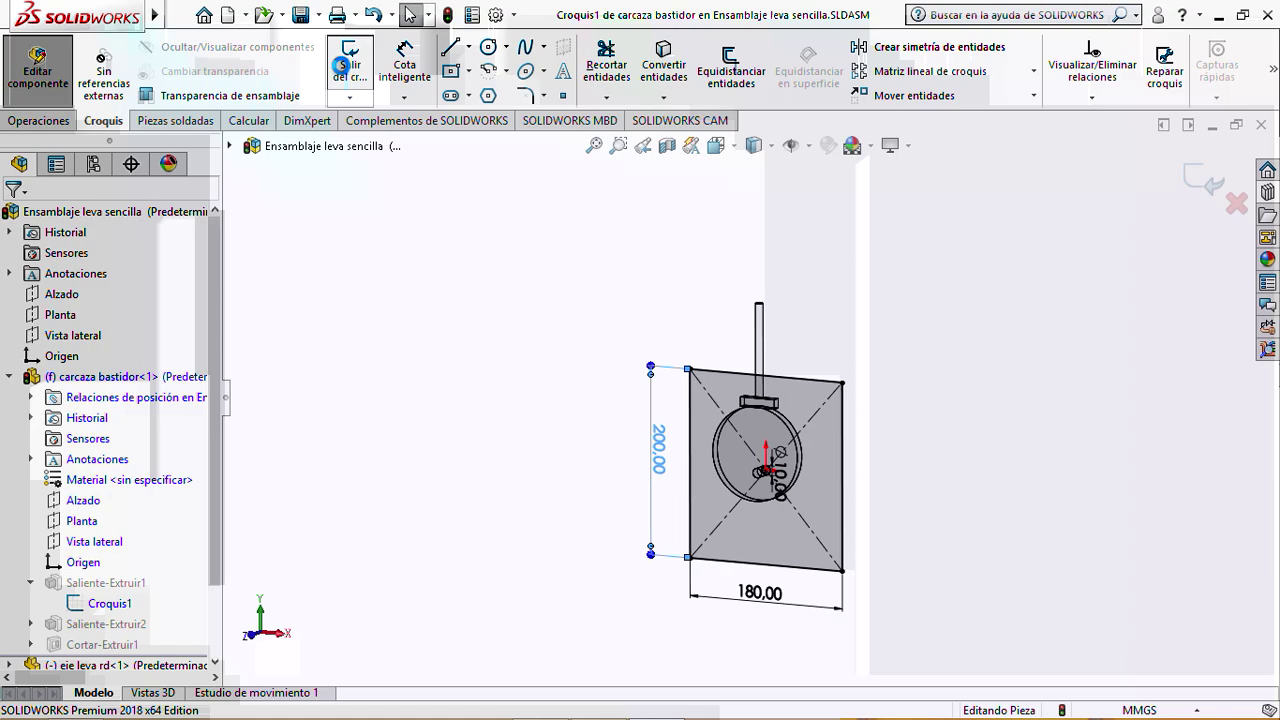
left_click(44, 95)
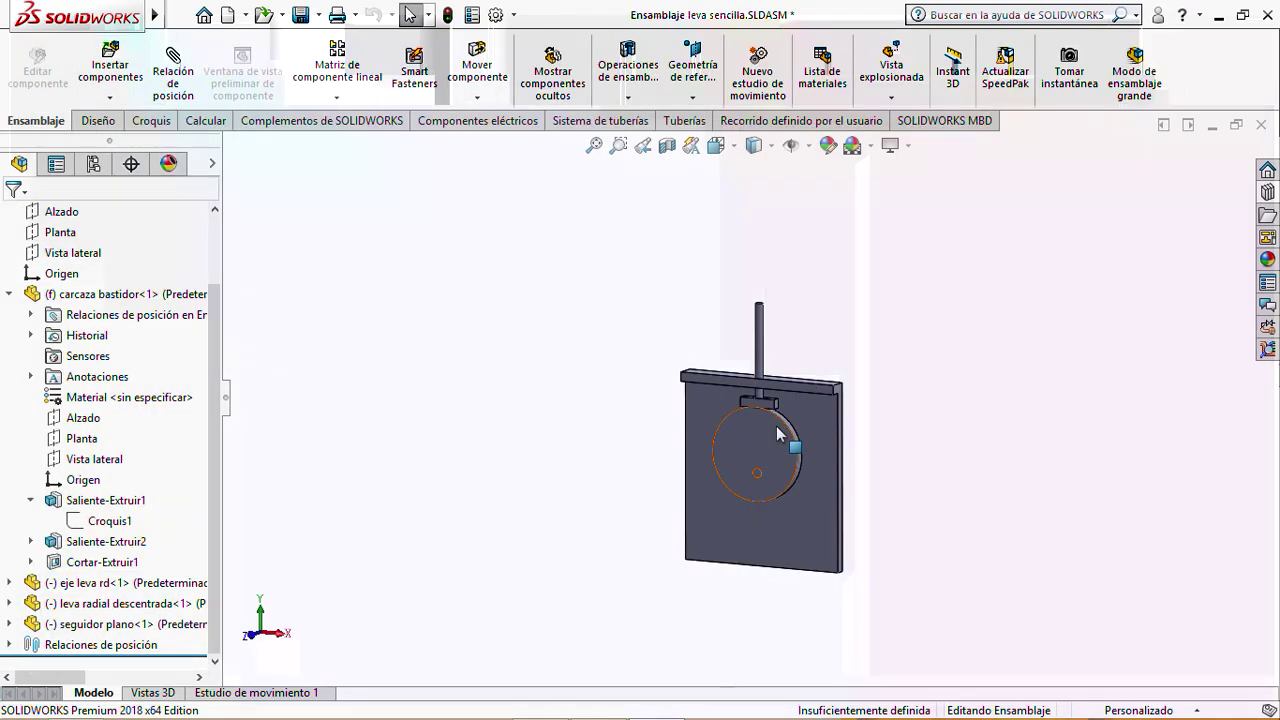
Turn the off-centre cam slightly about its shaft and deselect it
scroll(730, 475, "down", 2)
middle_click_drag(730, 475, 900, 340)
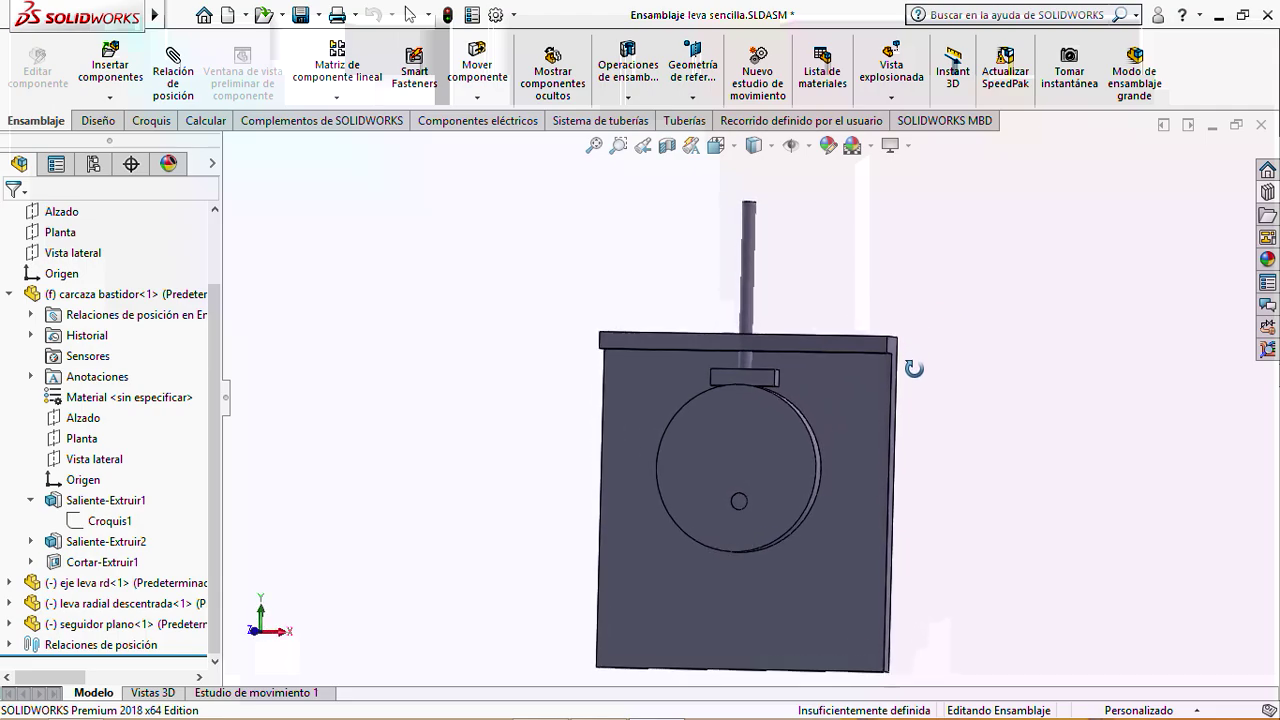
left_click_drag(699, 431, 725, 445)
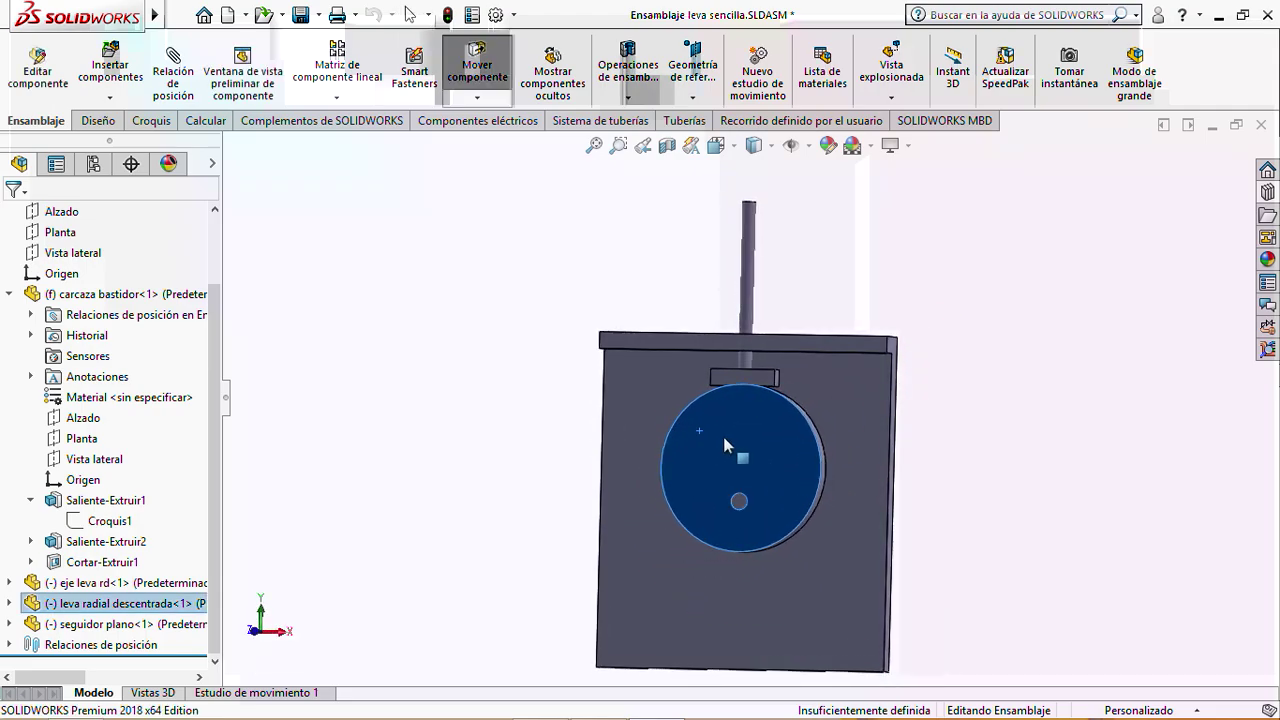
key("Escape")
left_click(909, 251)
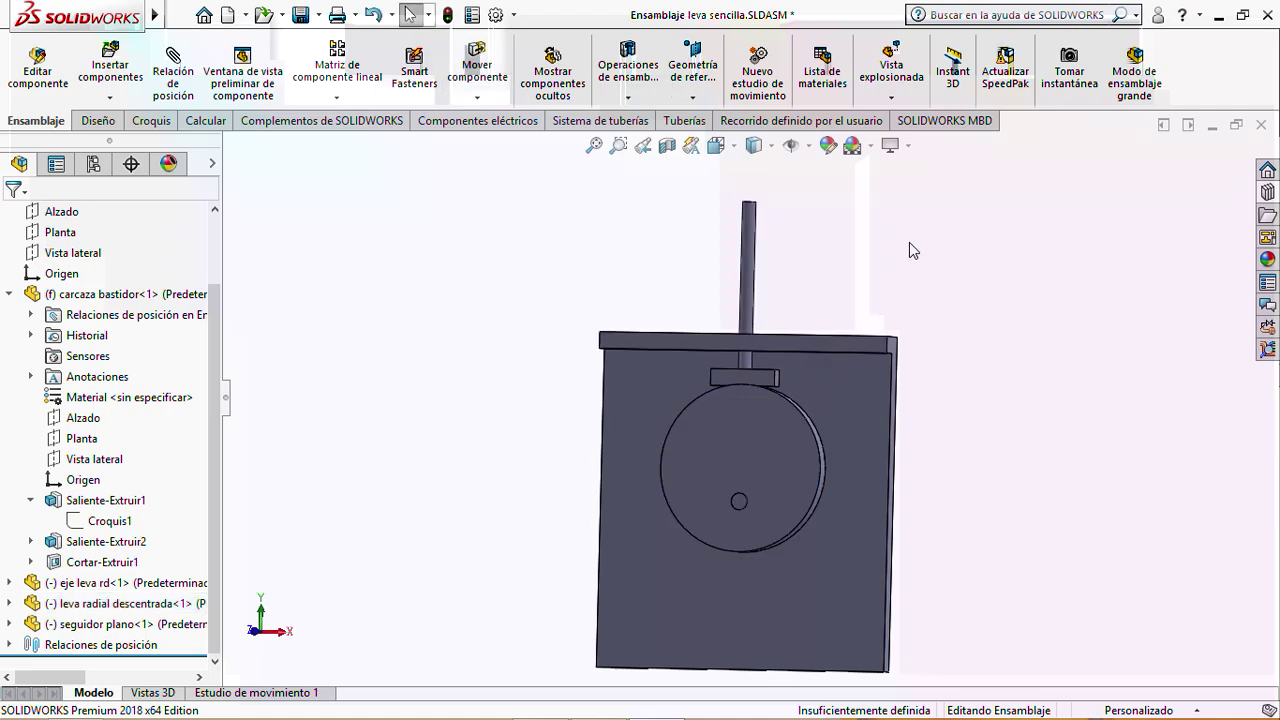
Raise the follower slightly along the guide hole, leaving a small gap between its flat block and the cam
key("z")
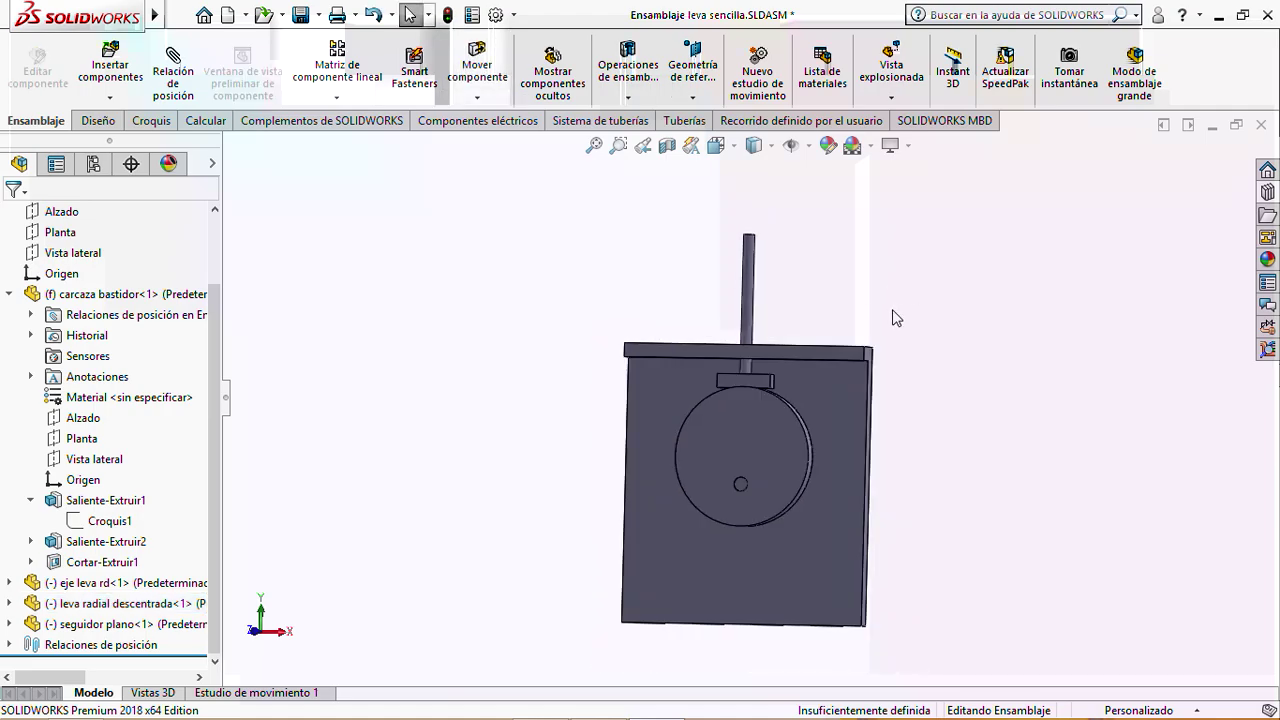
mouse_move(895, 317)
middle_mouse_down()
mouse_move(871, 320)
mouse_move(882, 330)
middle_mouse_up()
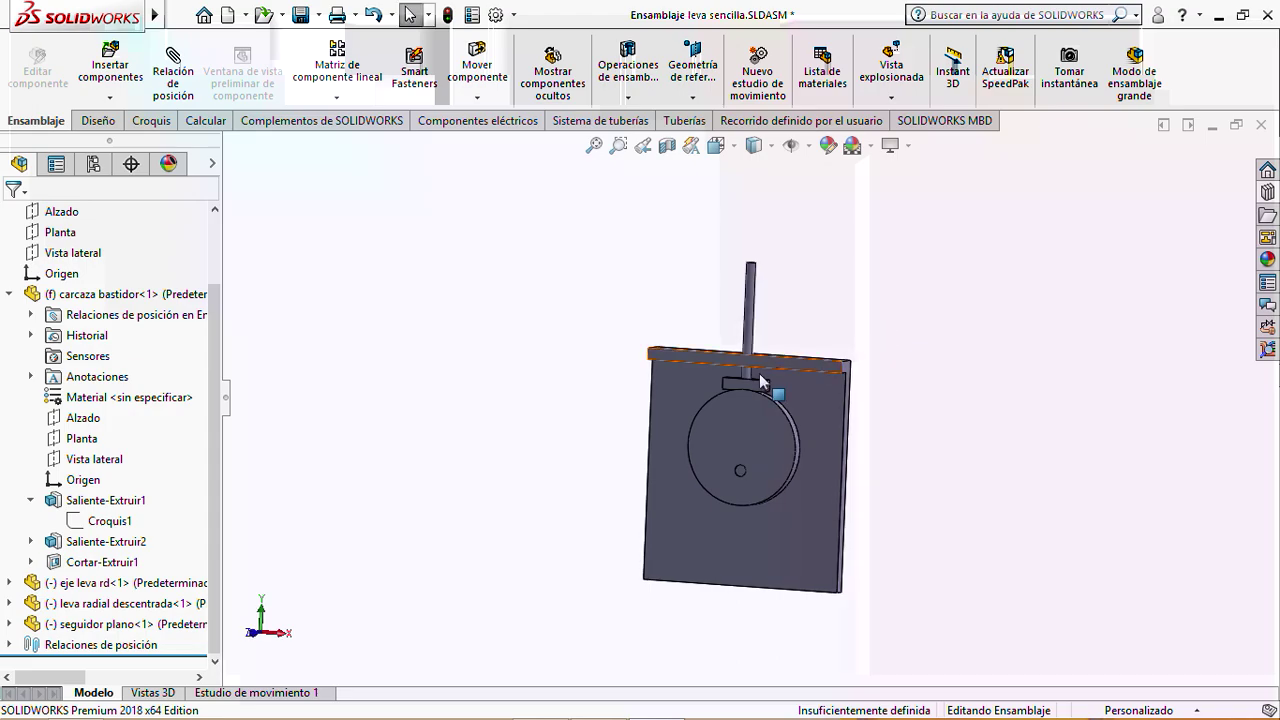
left_click(751, 315)
left_click_drag(751, 313, 751, 303)
left_click(666, 286)
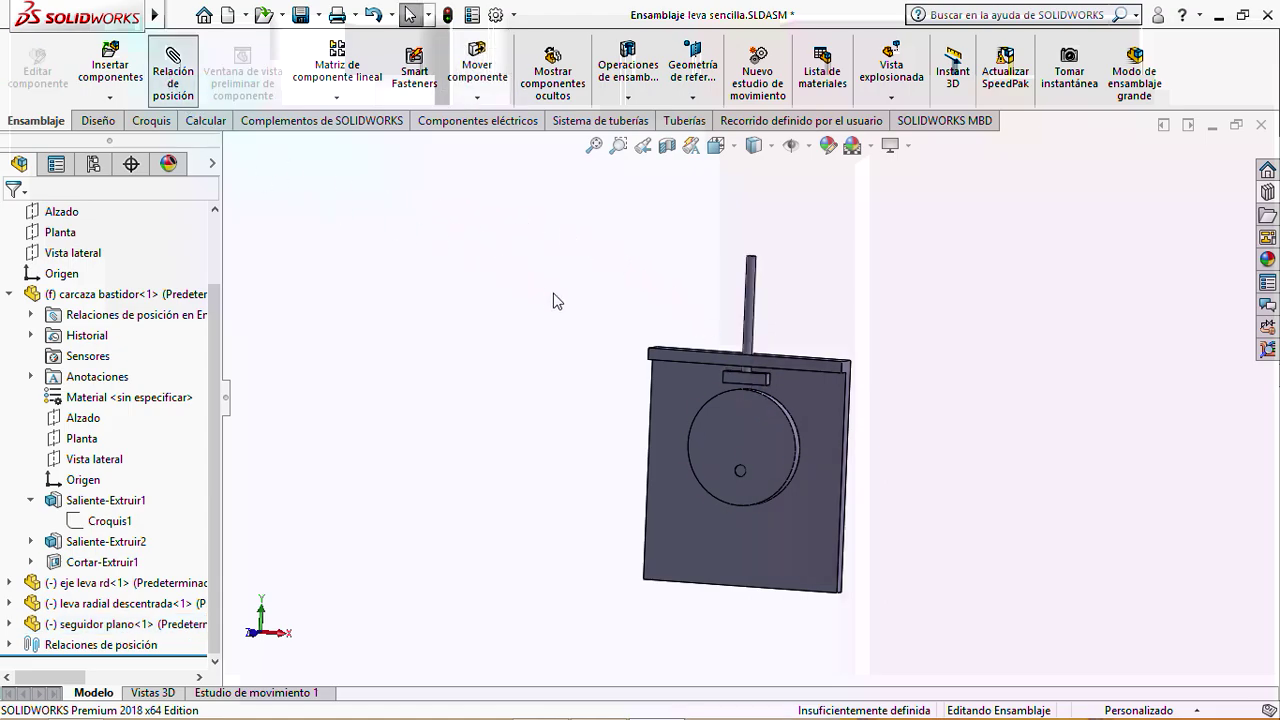
Add a tangent mate between the off-centre cam's curved rim and the underside of the follower's flat block
scroll(128, 452, "down", 3)
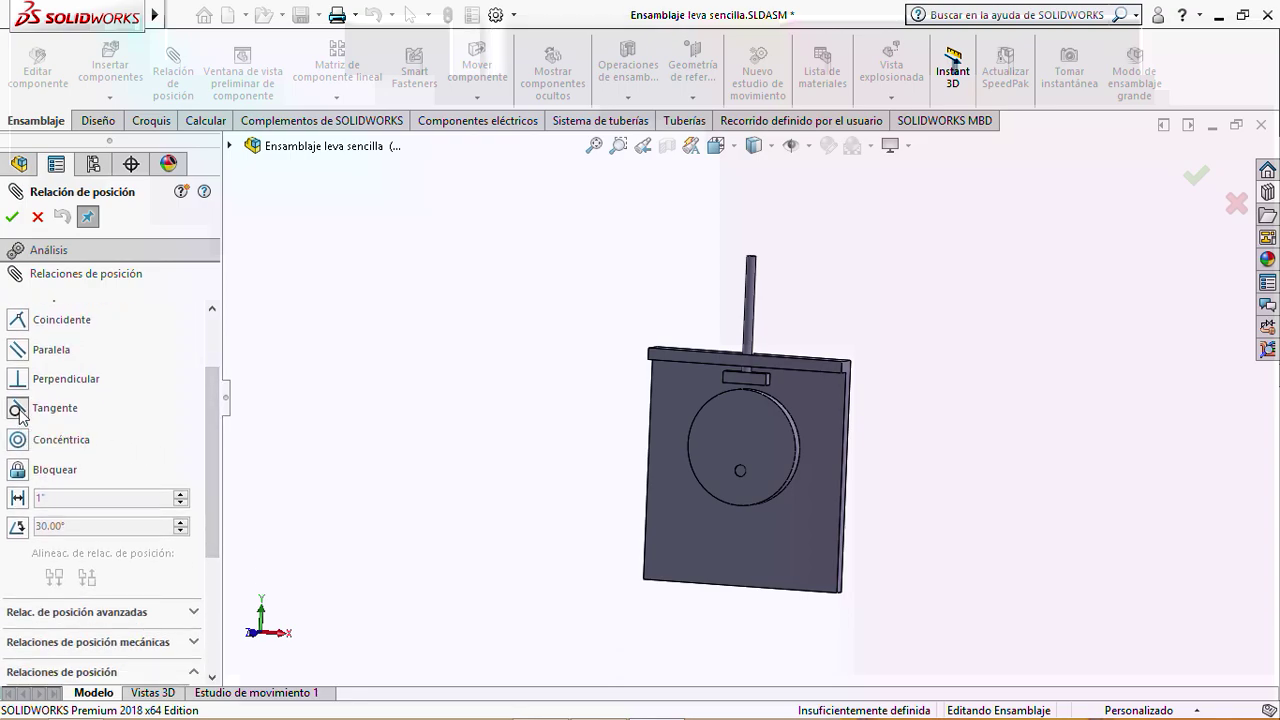
scroll(212, 443, "up", 3)
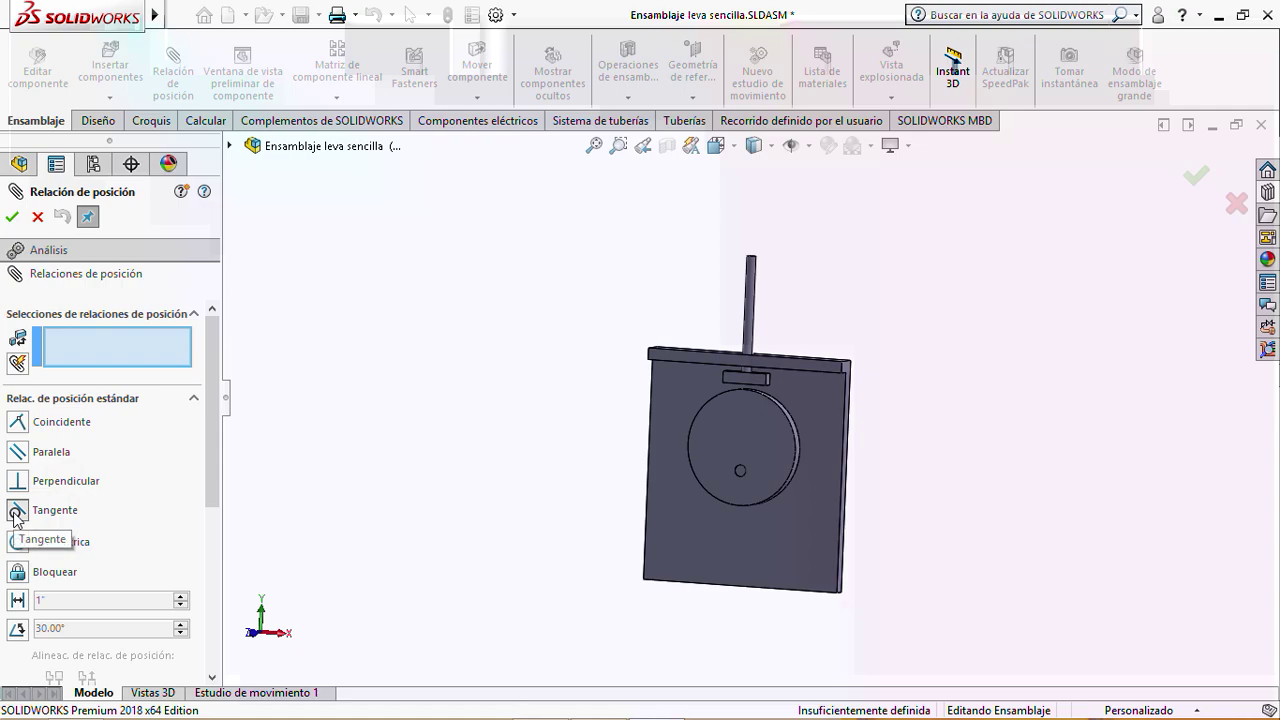
scroll(781, 384, "down", 8)
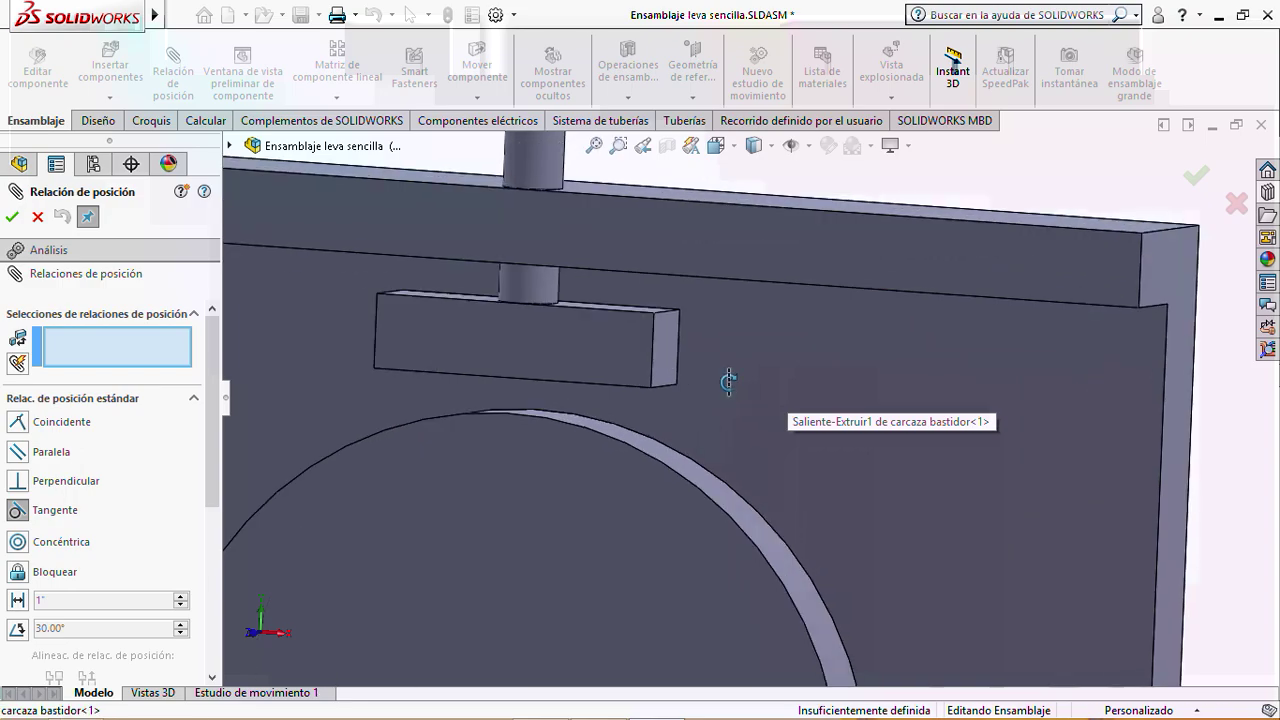
middle_click_drag(728, 381, 683, 434)
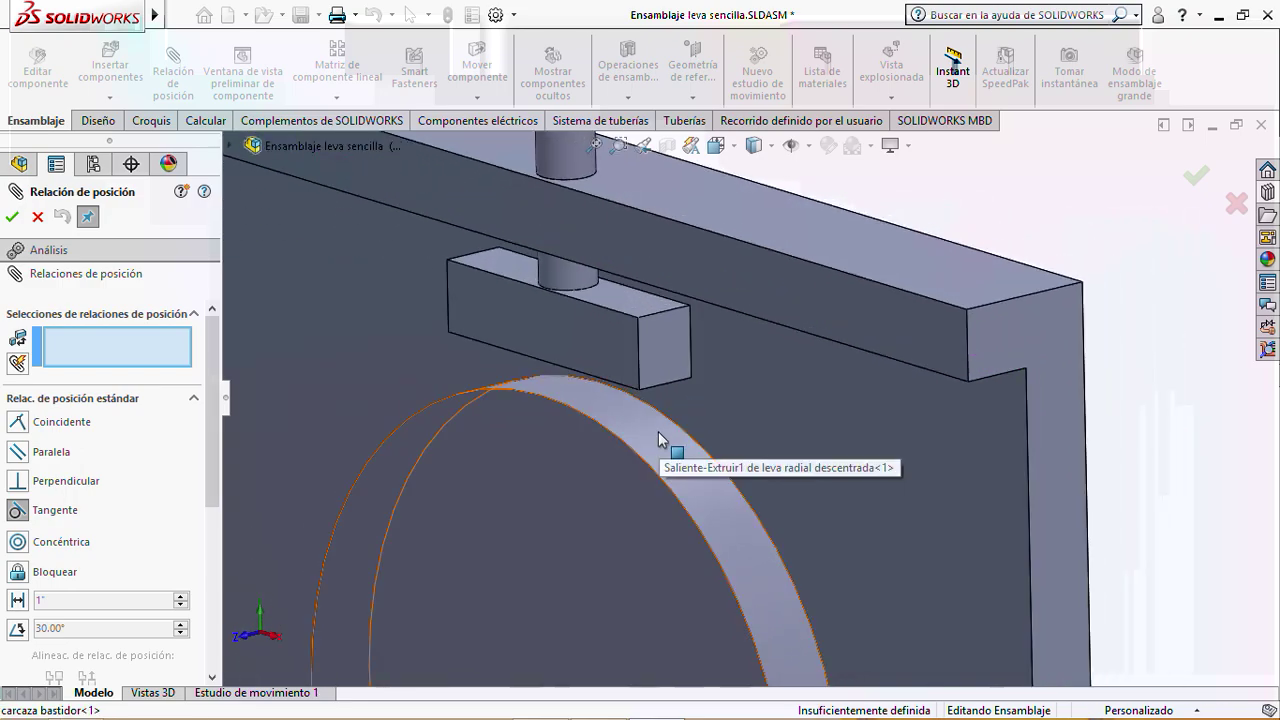
left_click(658, 431)
middle_click_drag(667, 342, 641, 347)
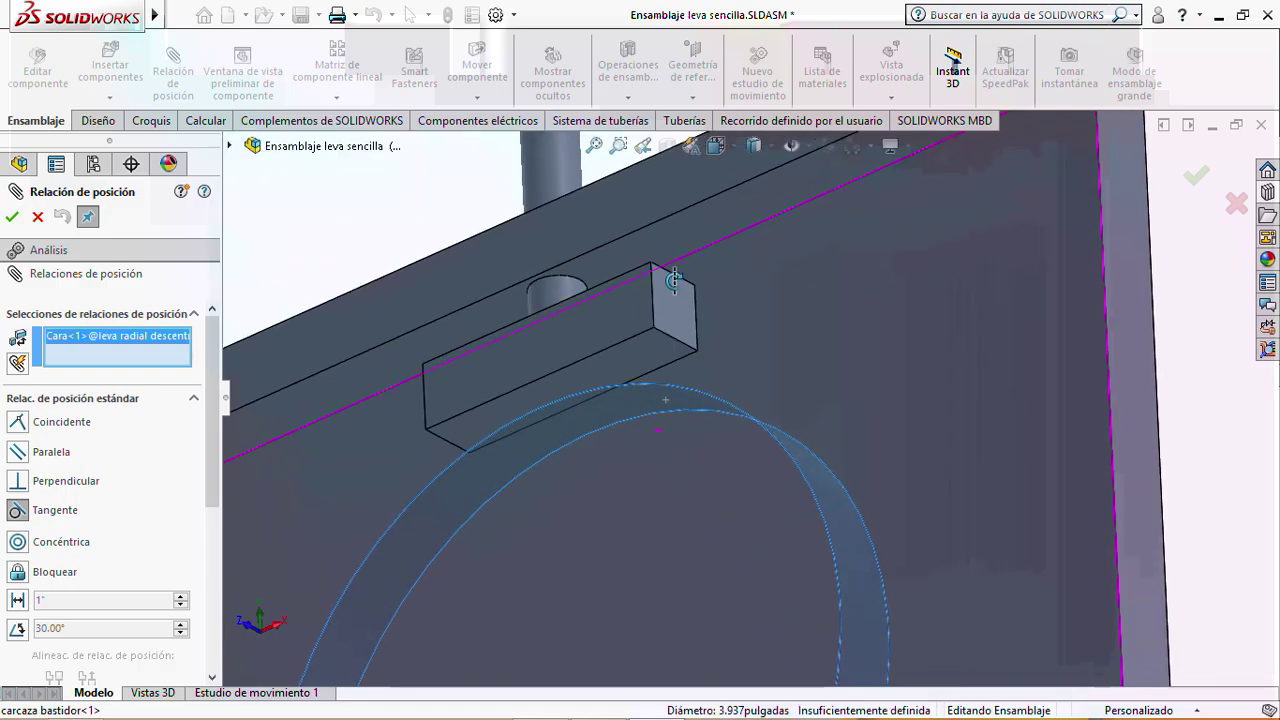
left_click(641, 347)
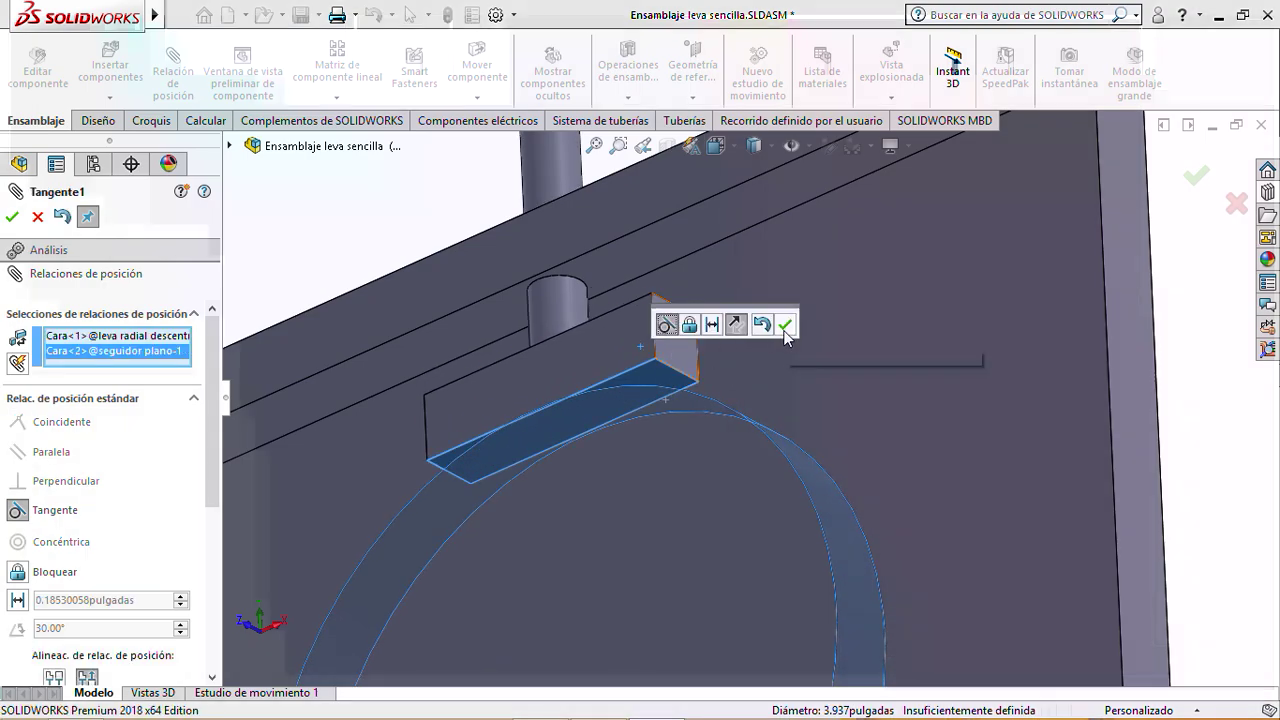
left_click(785, 327)
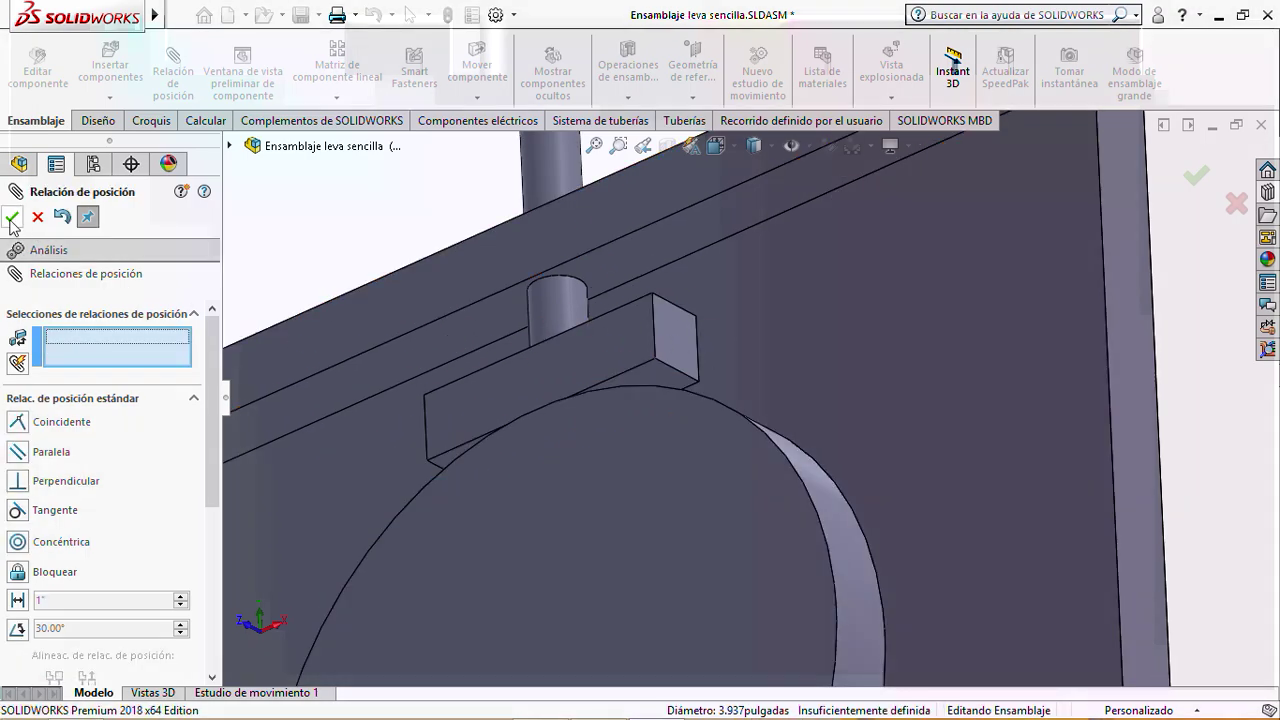
left_click(12, 218)
In the front view, turn the off-centre cam about its shaft until the follower is lowered and the cam's centre sits below the shaft
key("f")
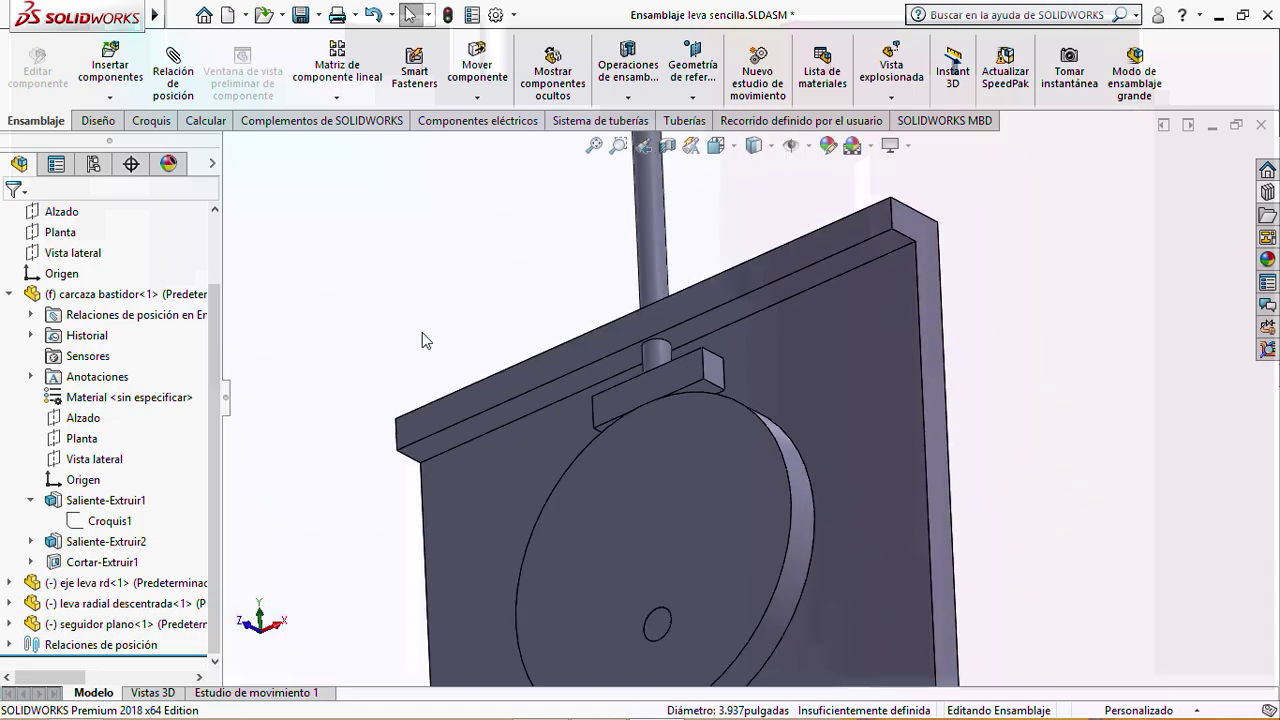
left_click(716, 145)
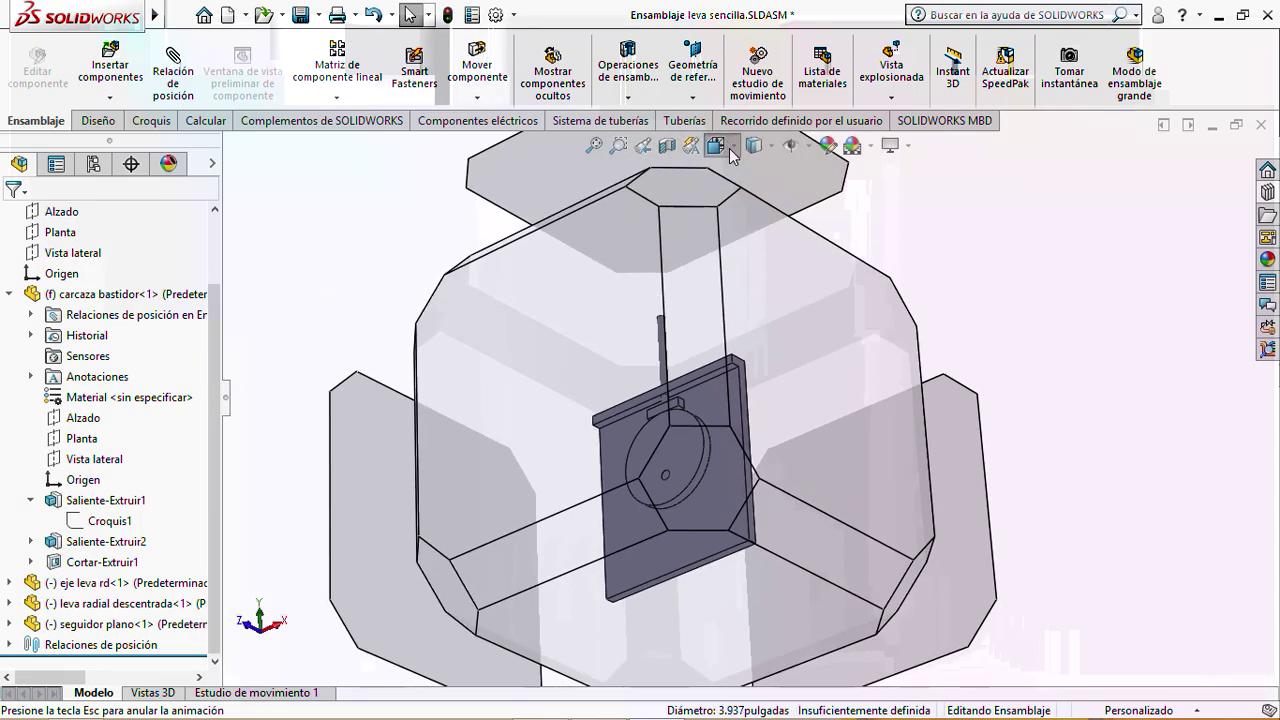
left_click(546, 427)
left_click(748, 384)
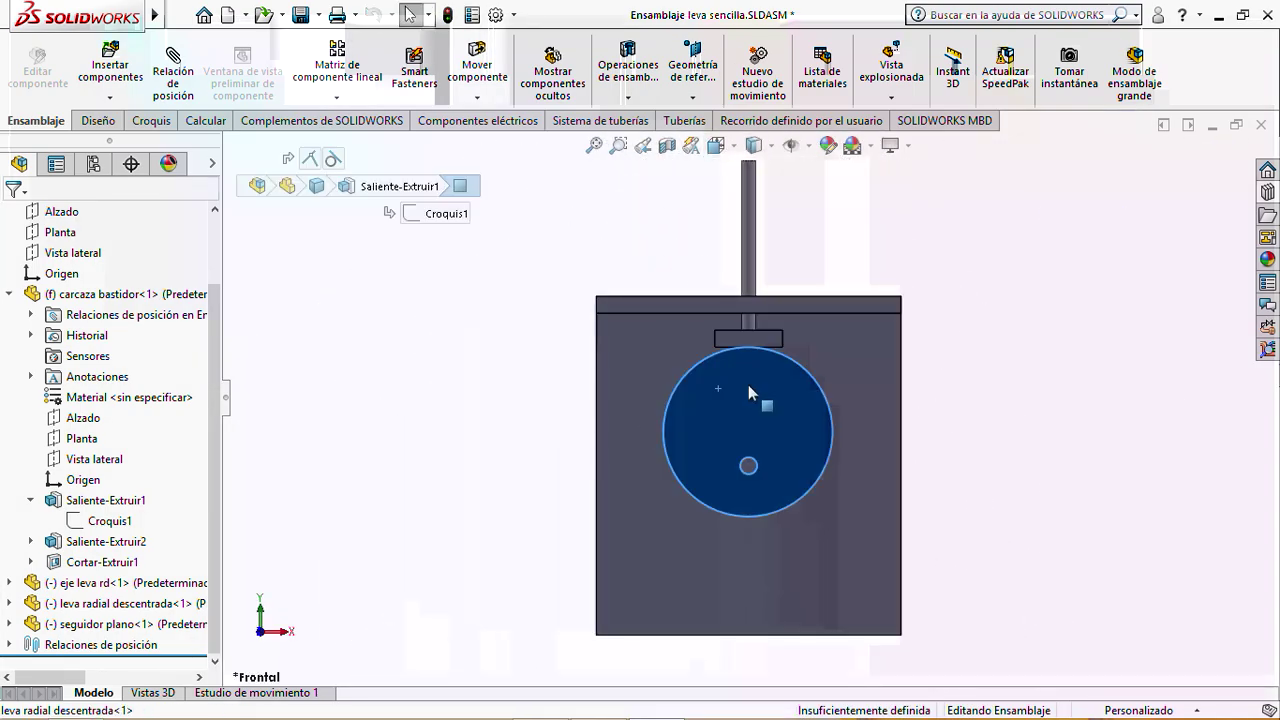
left_click_drag(685, 370, 790, 414)
key("Escape")
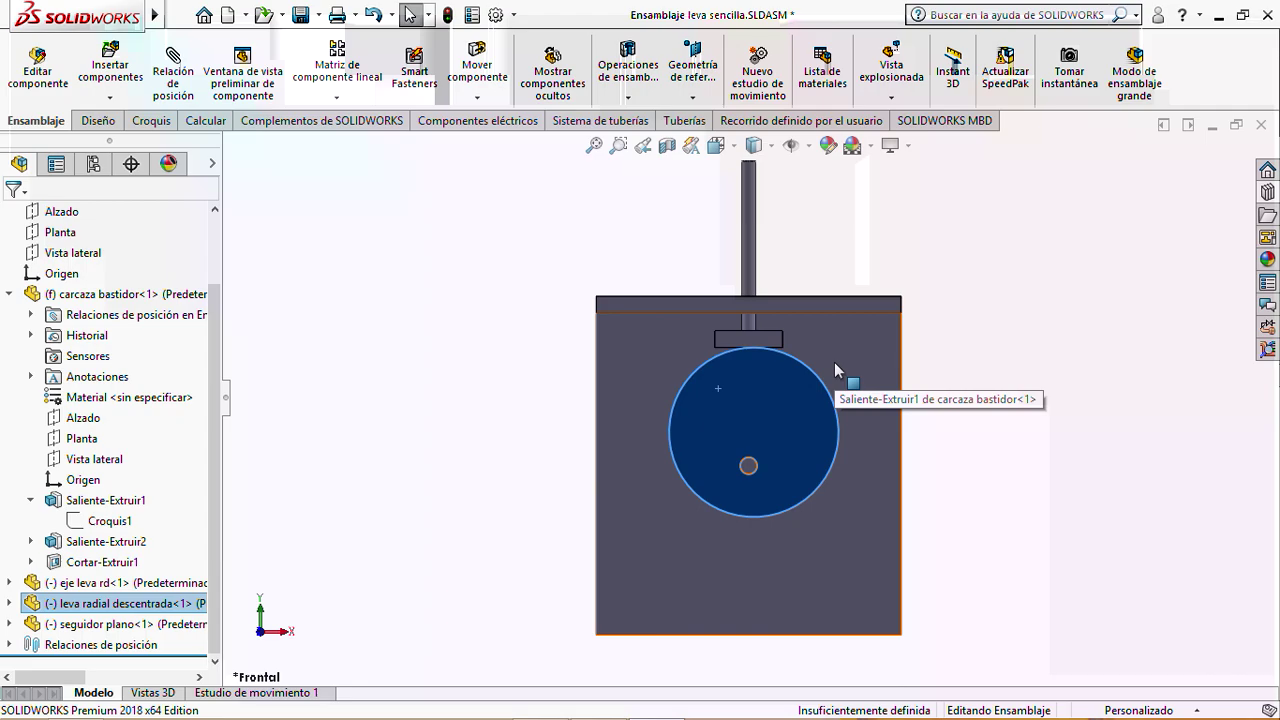
left_click(445, 296)
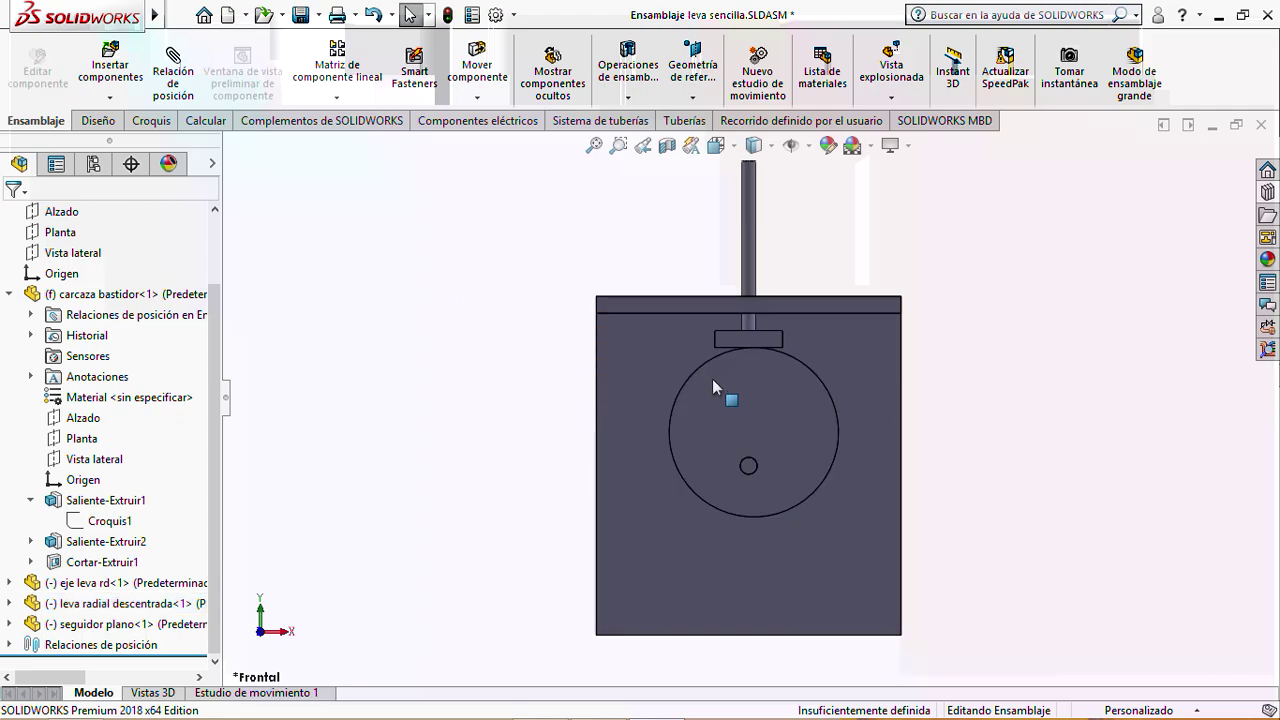
left_click_drag(712, 386, 740, 482)
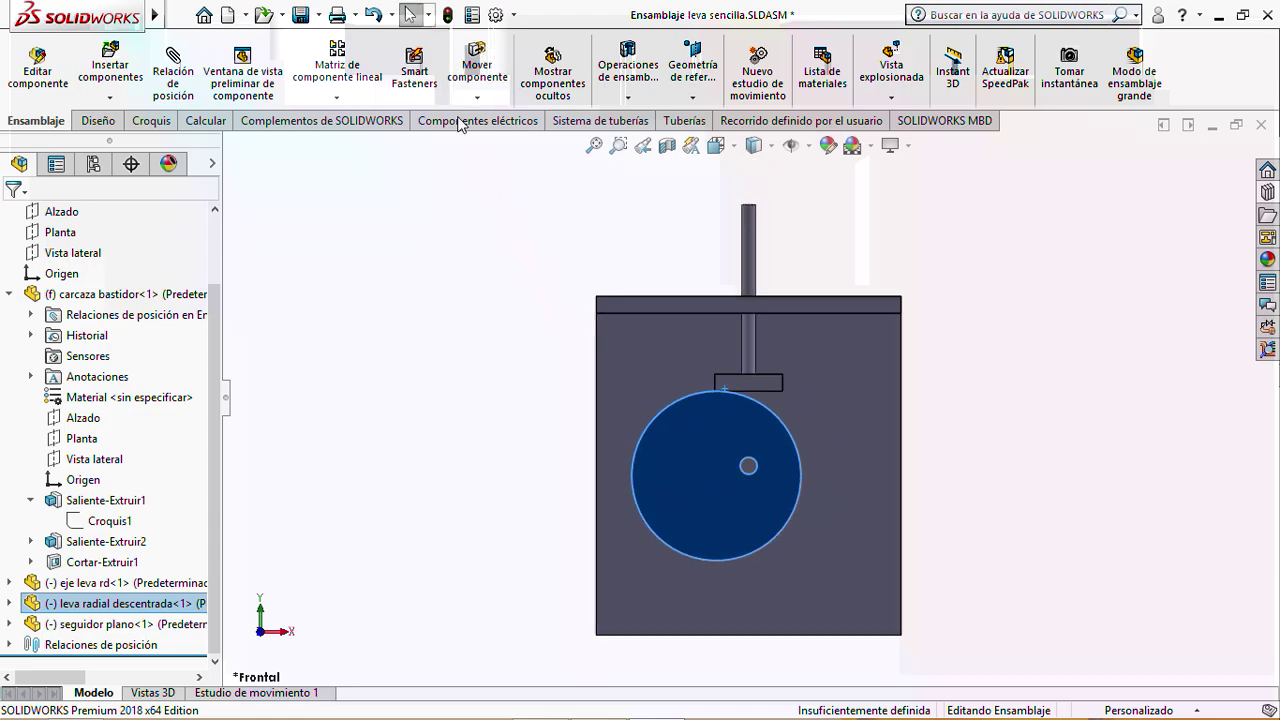
Save the assembly together with the modified "carcaza bastidor" part, rebuilding the document before saving
left_click(302, 17)
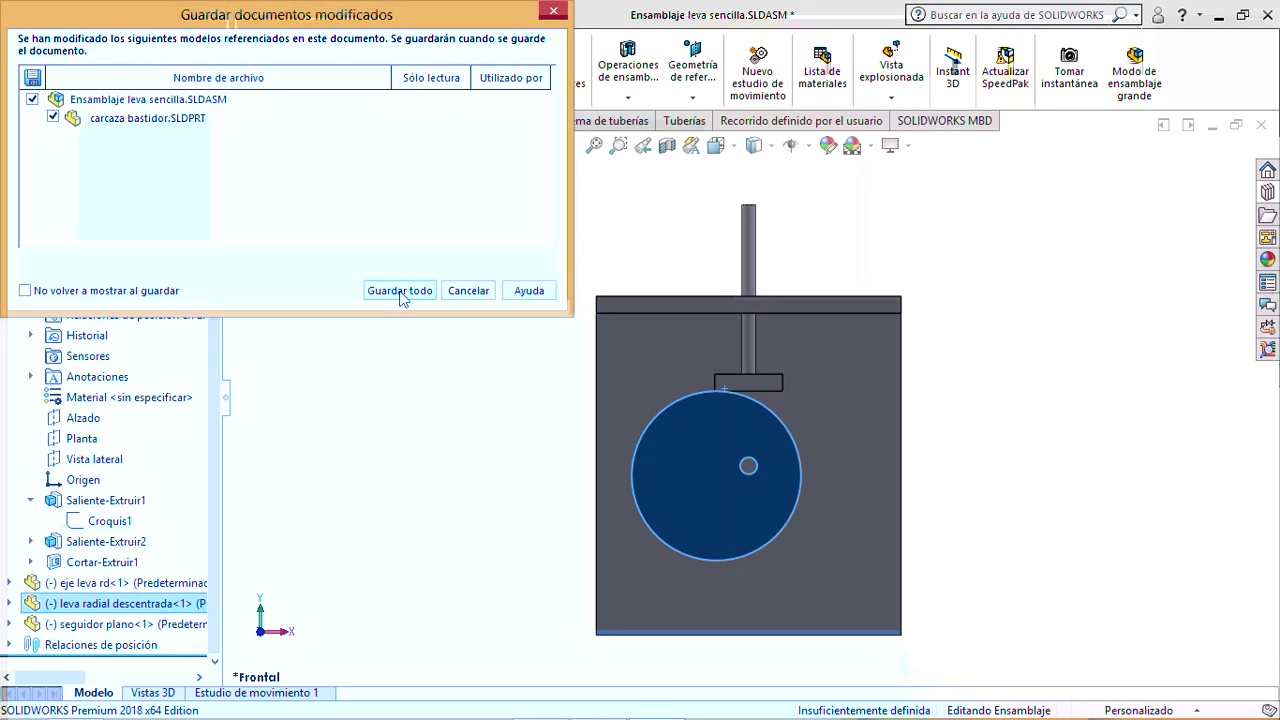
left_click(400, 292)
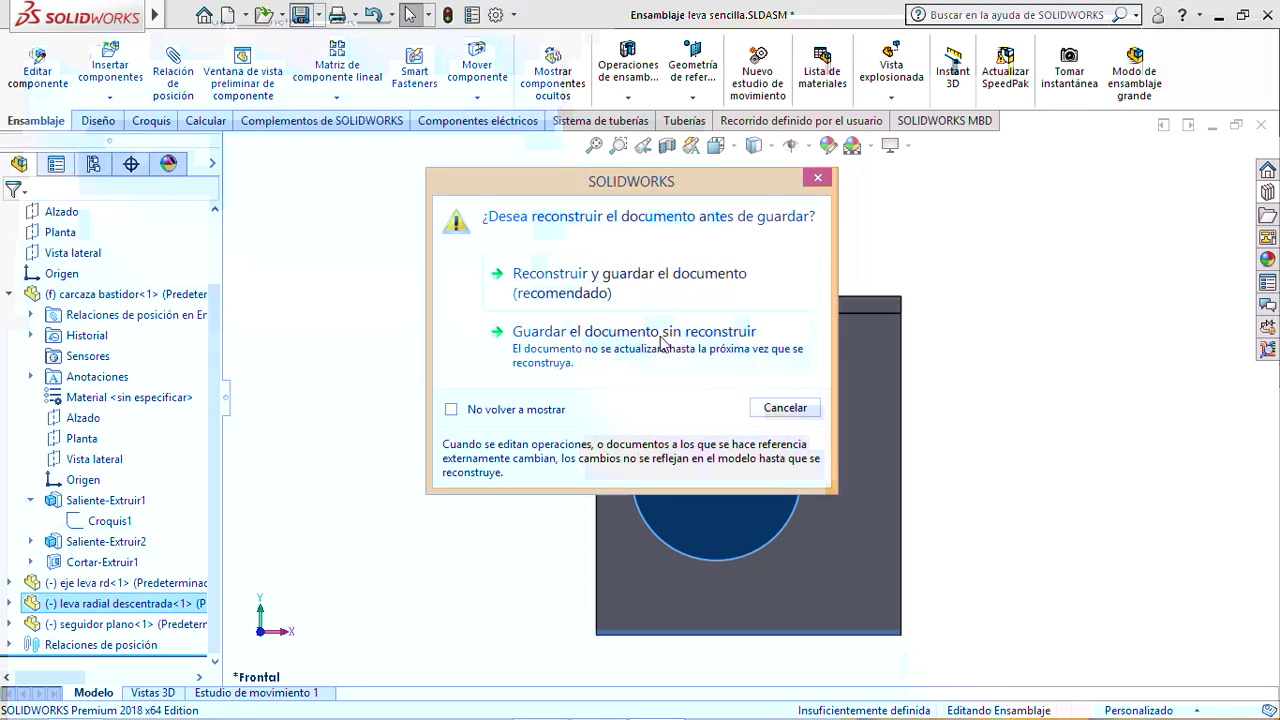
left_click(656, 286)
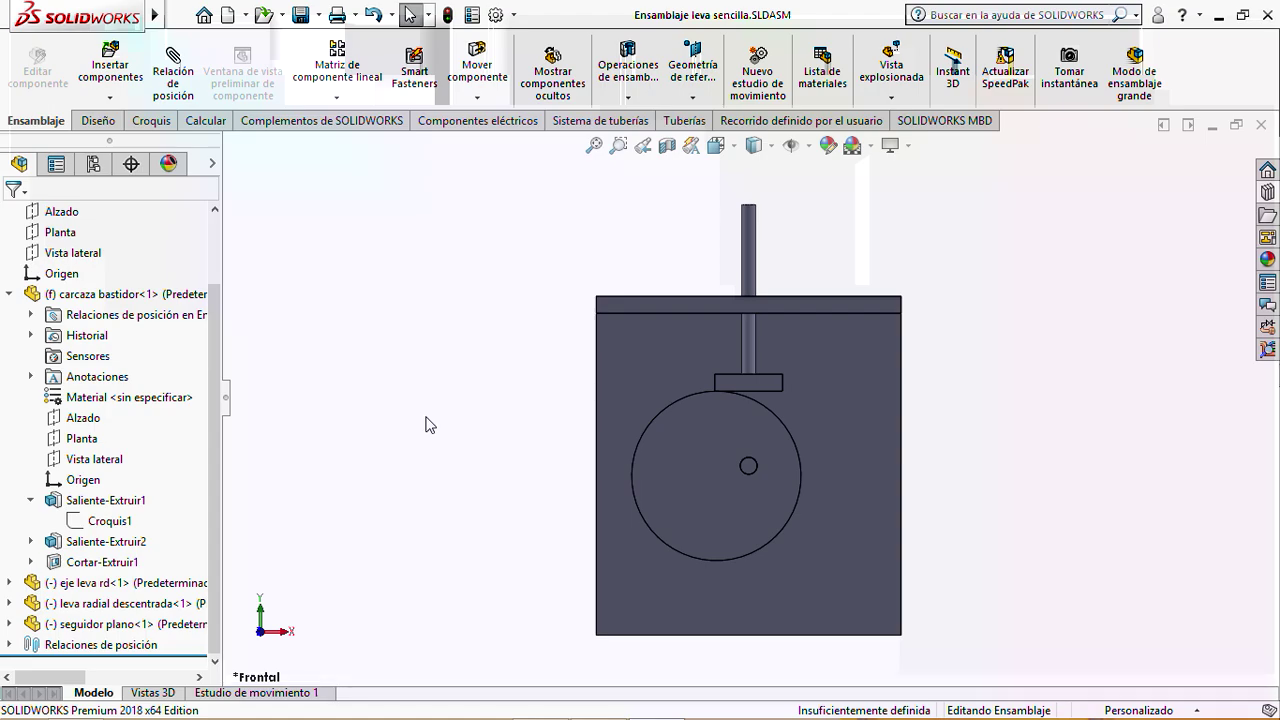
Examine the shaft, the off-centre cam and the cam's contact with the follower up close and from several angles
scroll(716, 485, "down", 5)
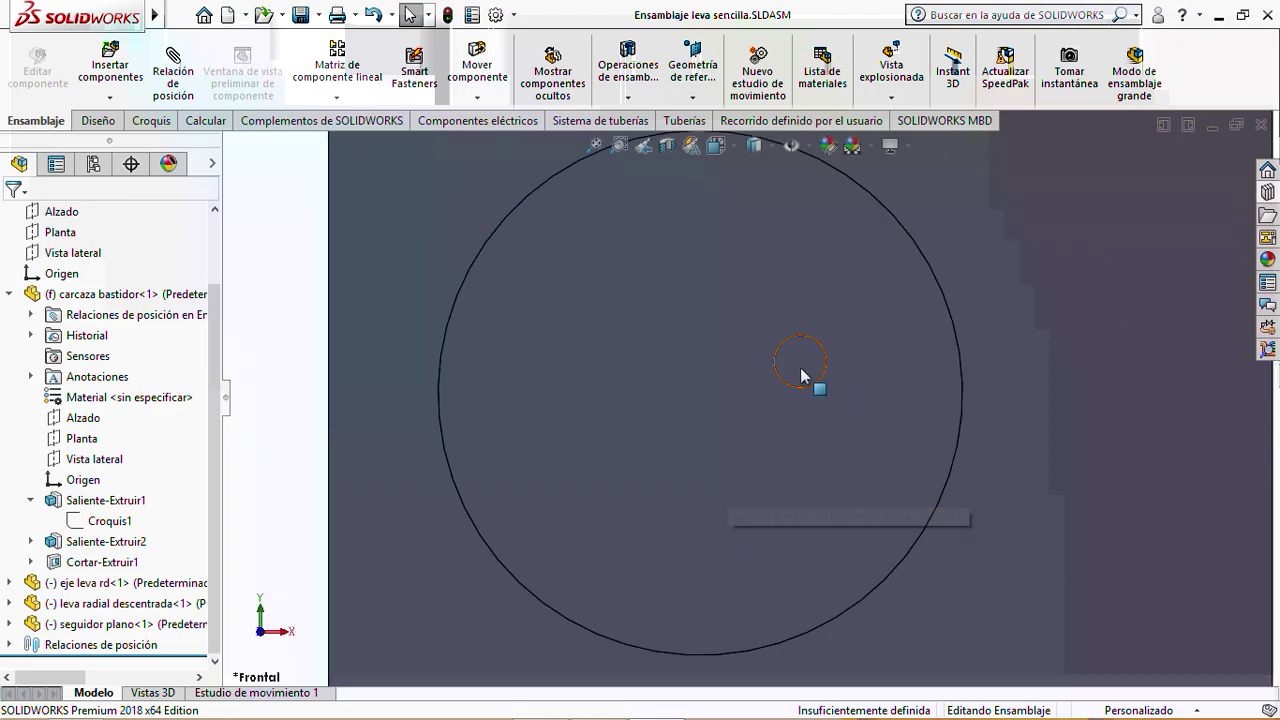
left_click(804, 376)
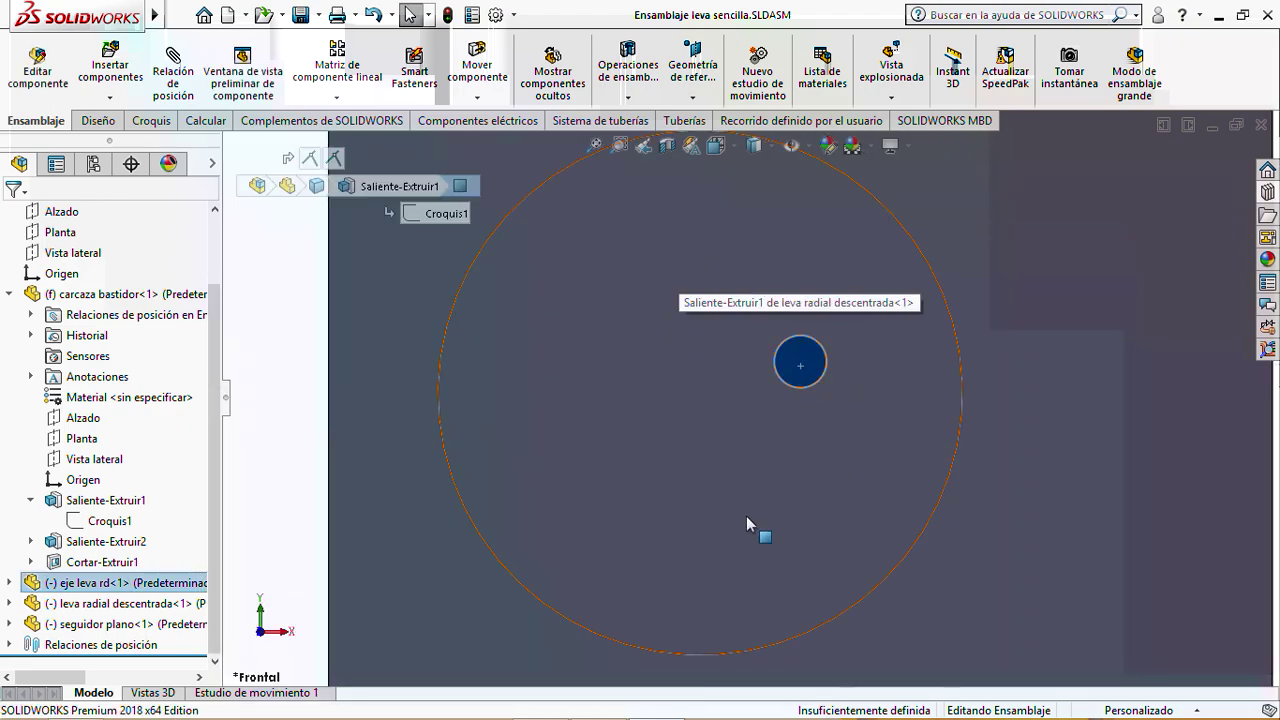
scroll(783, 388, "up", 4)
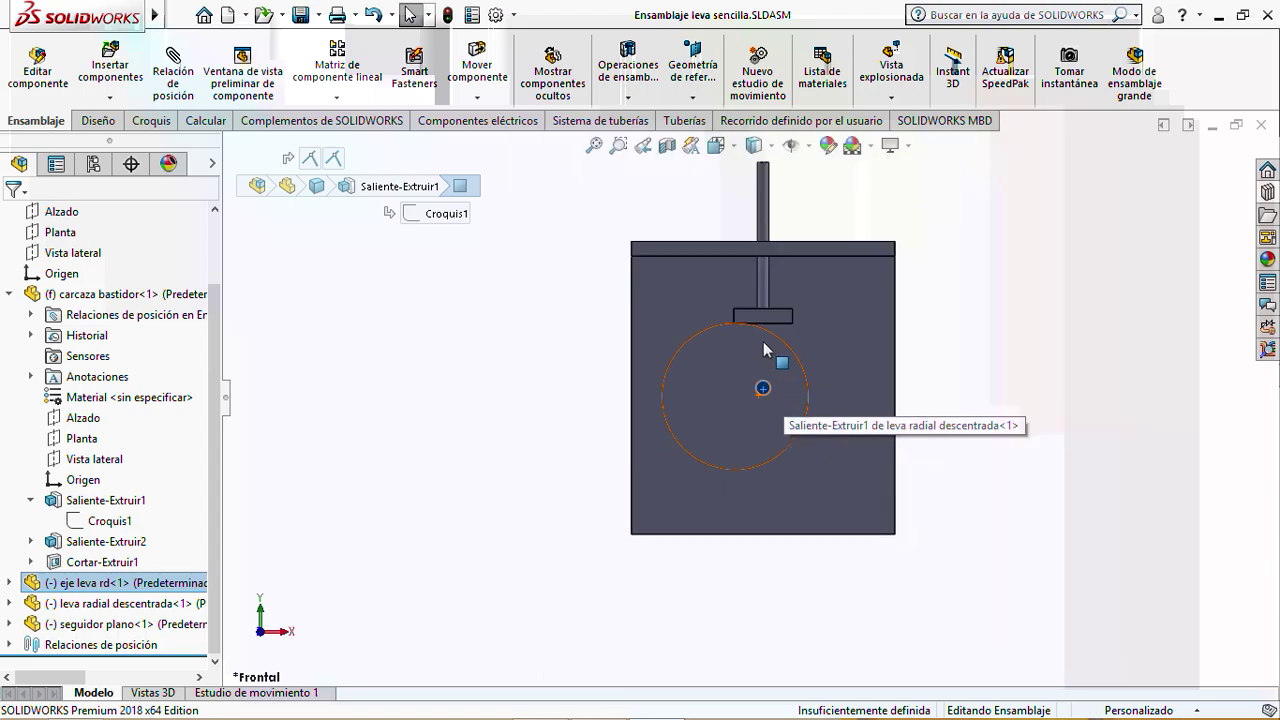
scroll(765, 390, "up", 3)
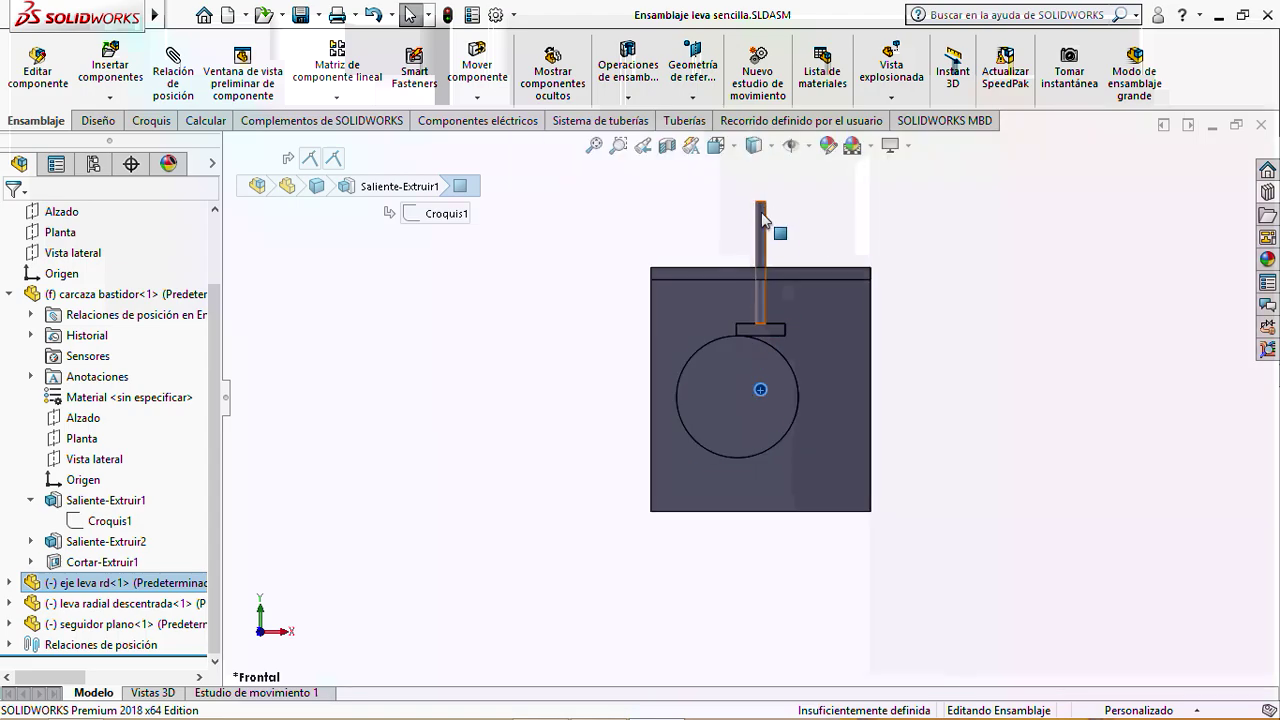
left_click(477, 350)
scroll(800, 378, "down", 4)
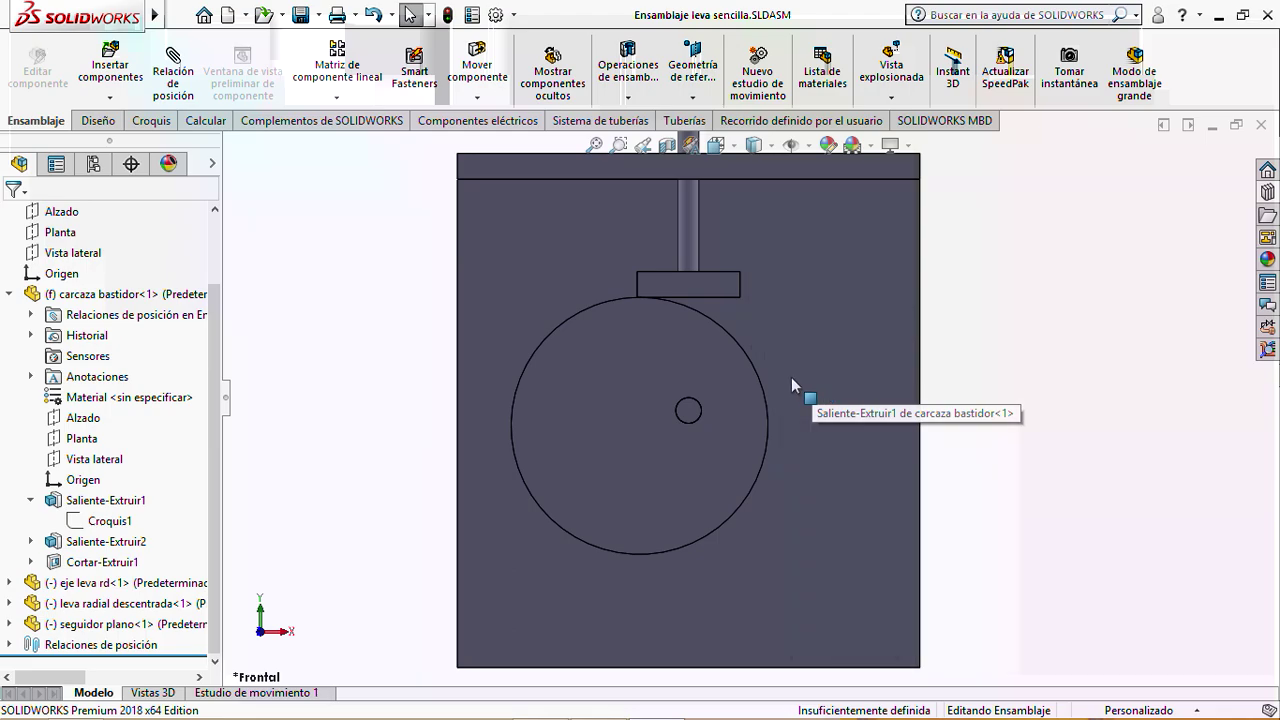
left_click(662, 448)
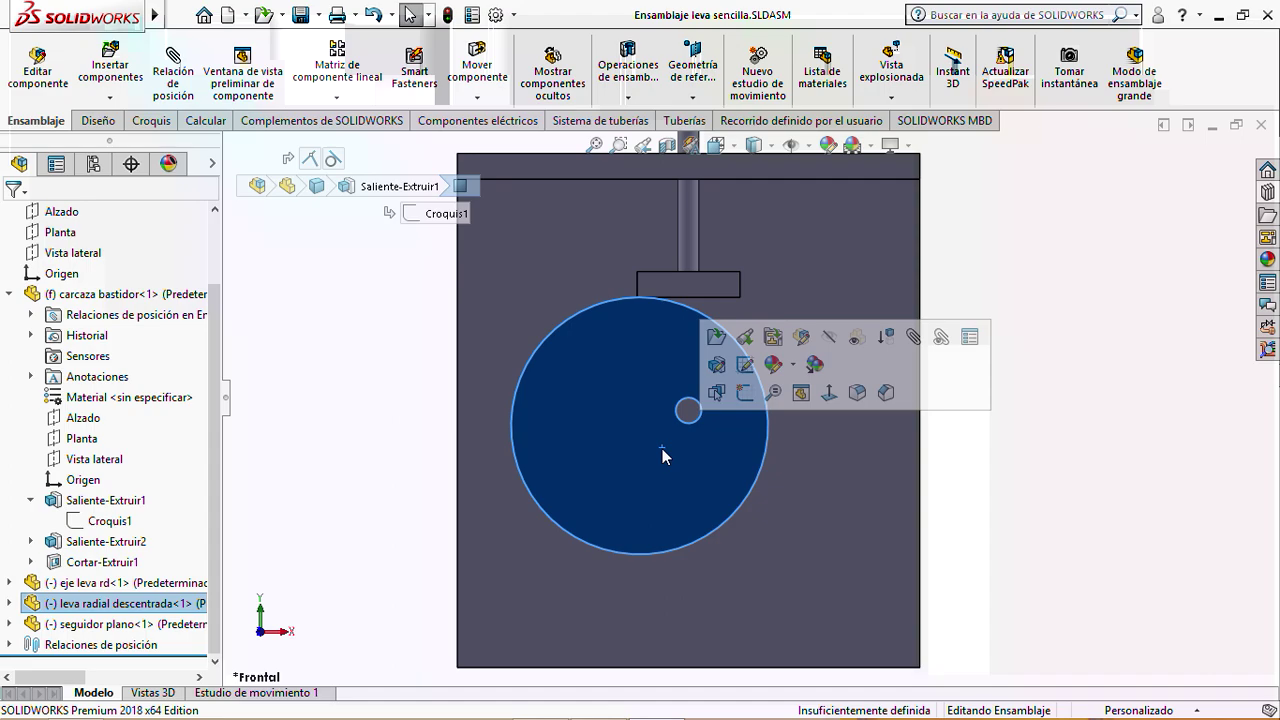
left_click(1070, 501)
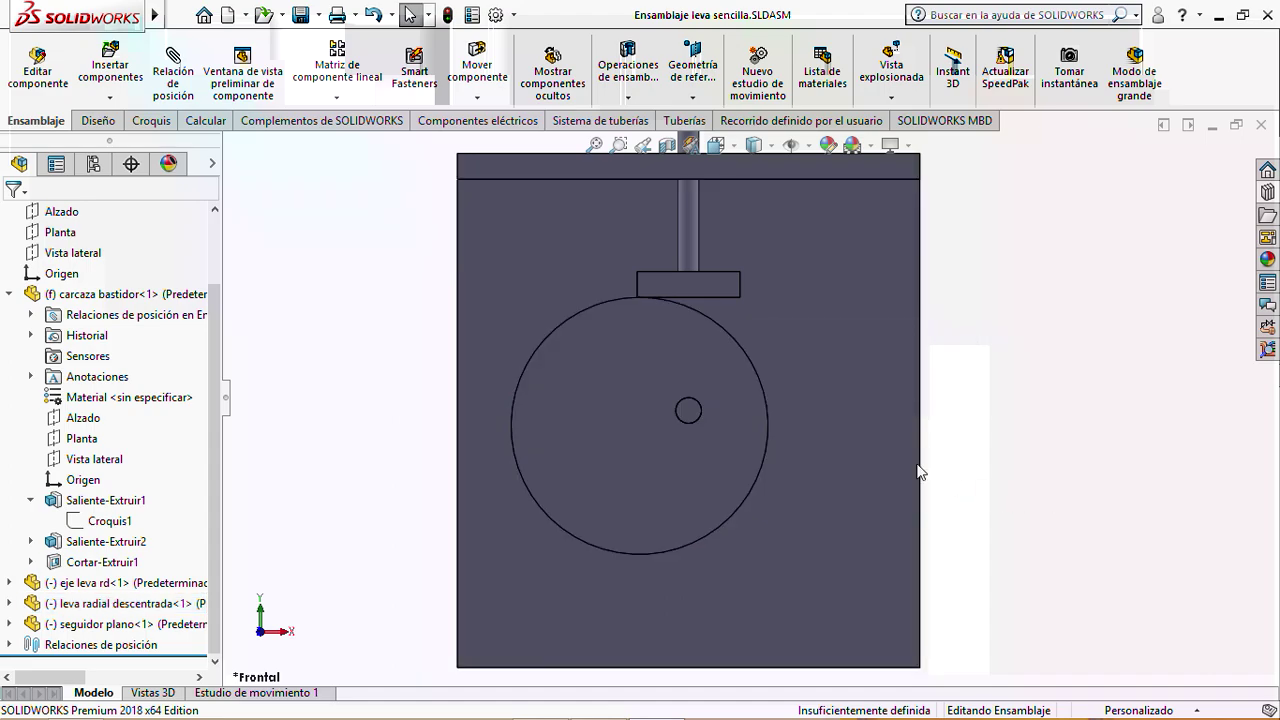
left_click(691, 413)
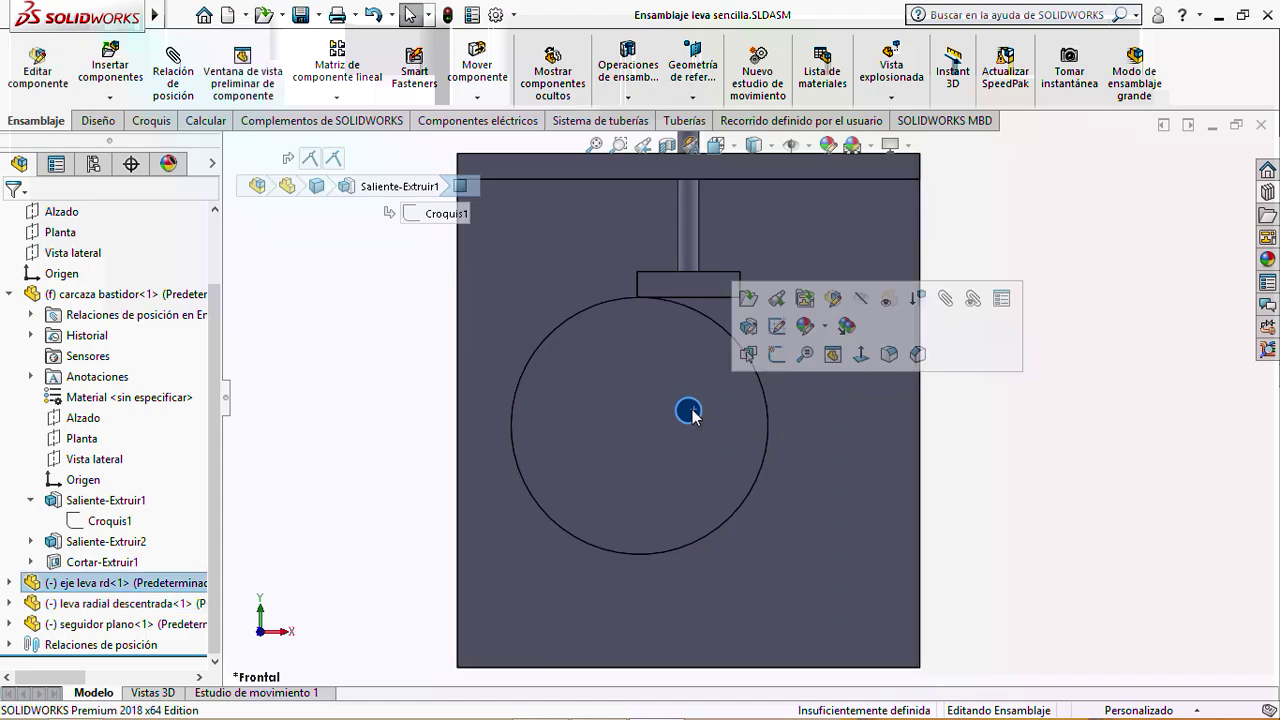
left_click(682, 469)
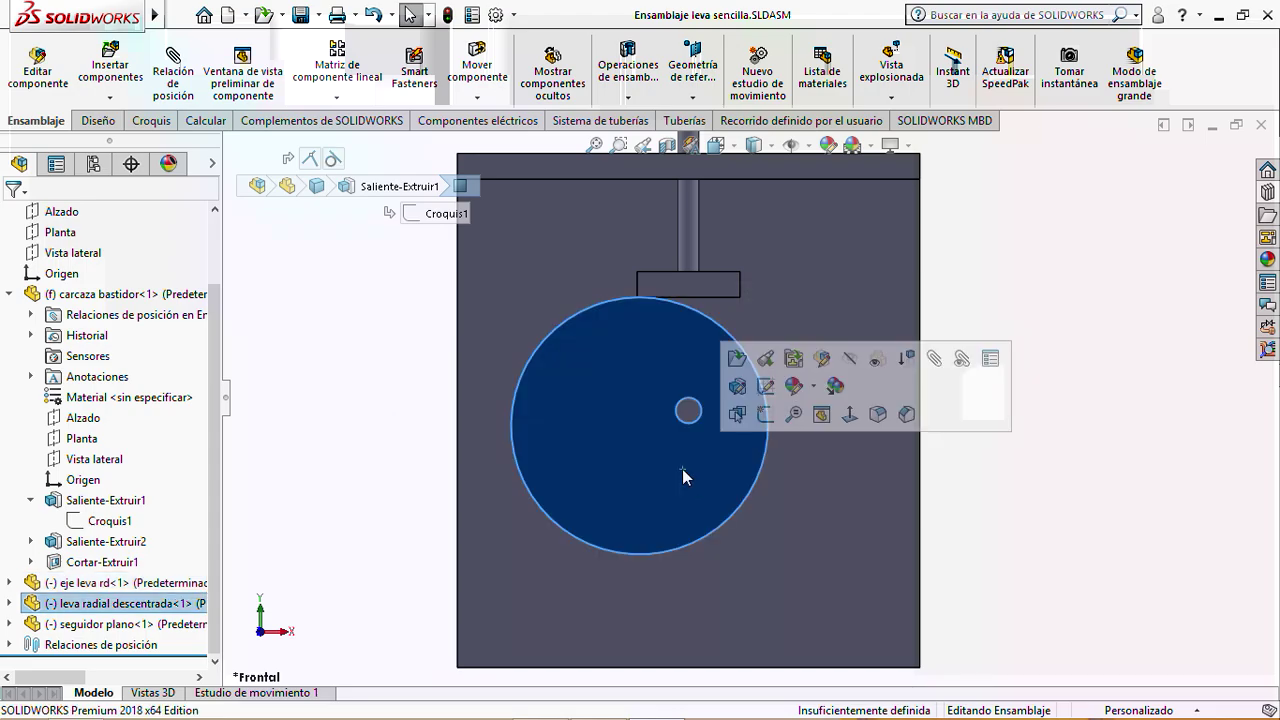
left_click(1111, 526)
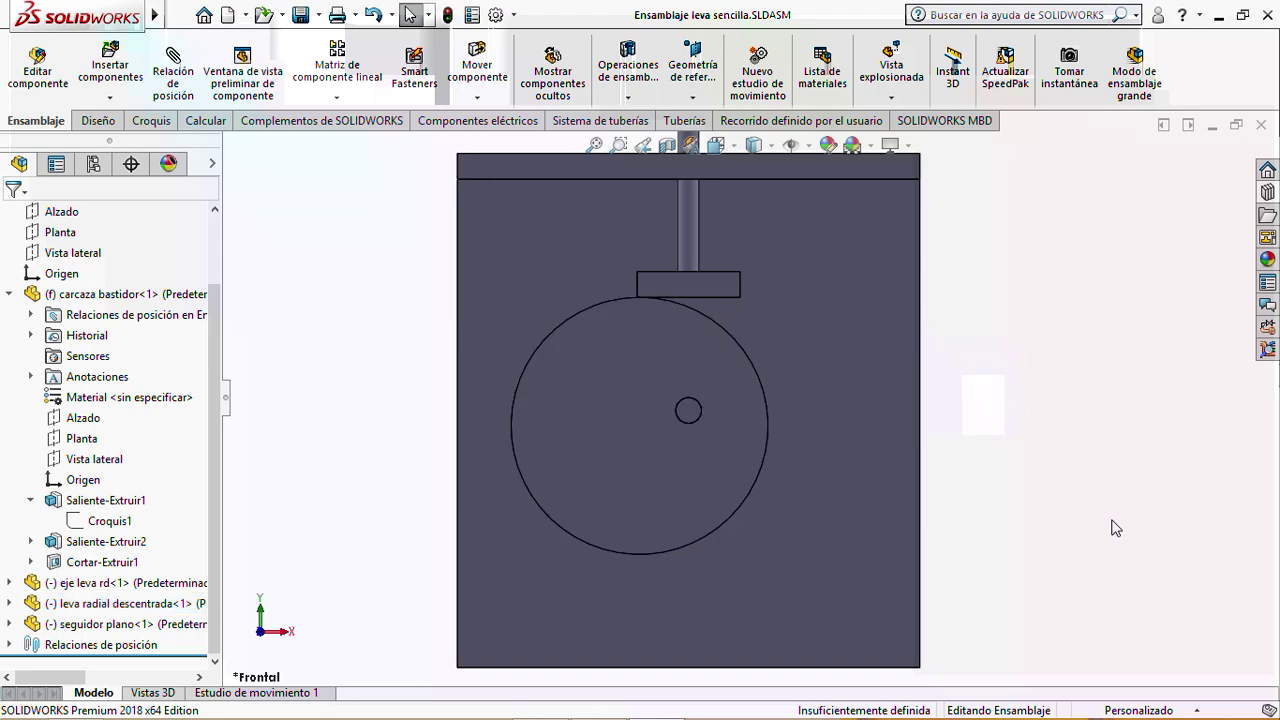
key("f")
middle_click_drag(995, 500, 949, 593)
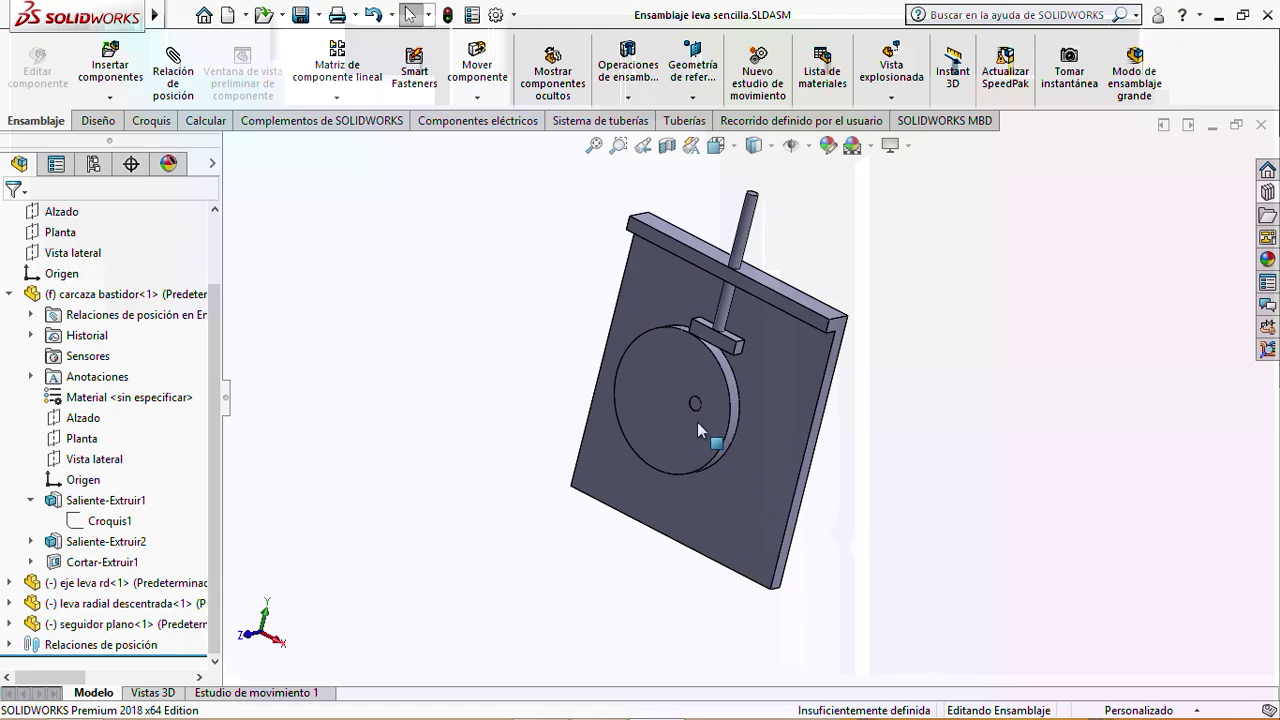
scroll(697, 422, "down", 4)
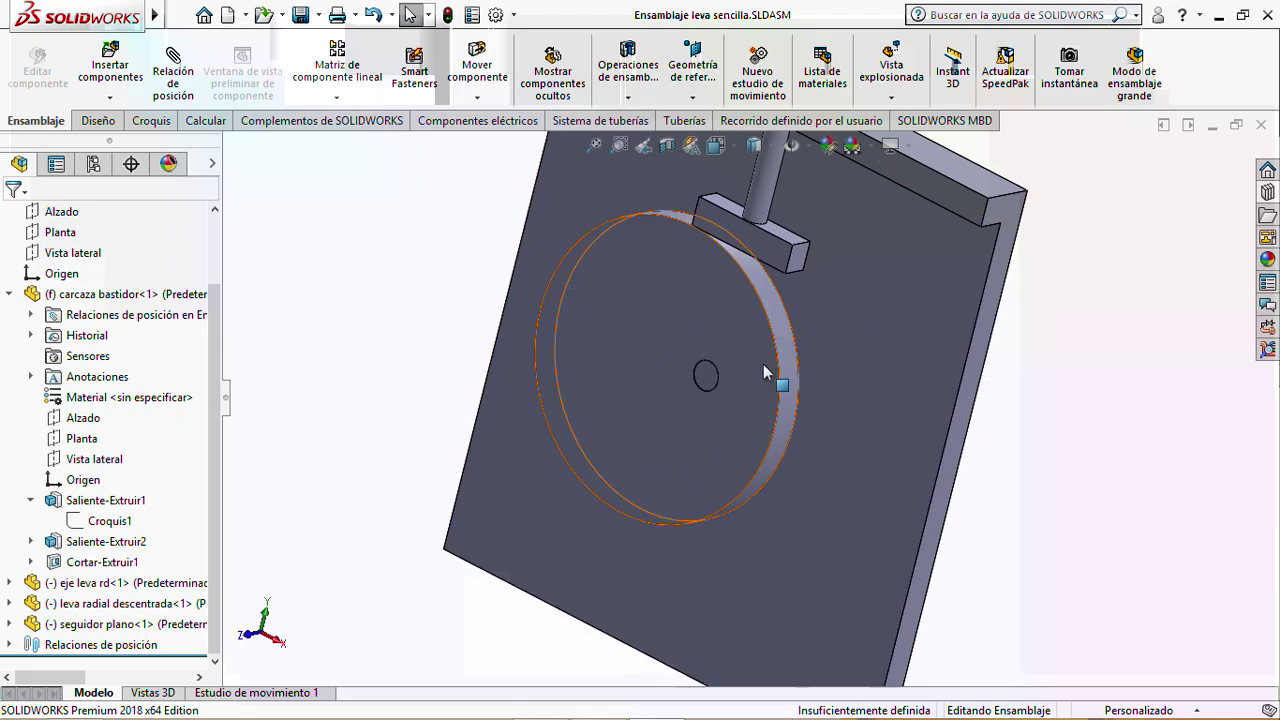
scroll(815, 385, "up", 4)
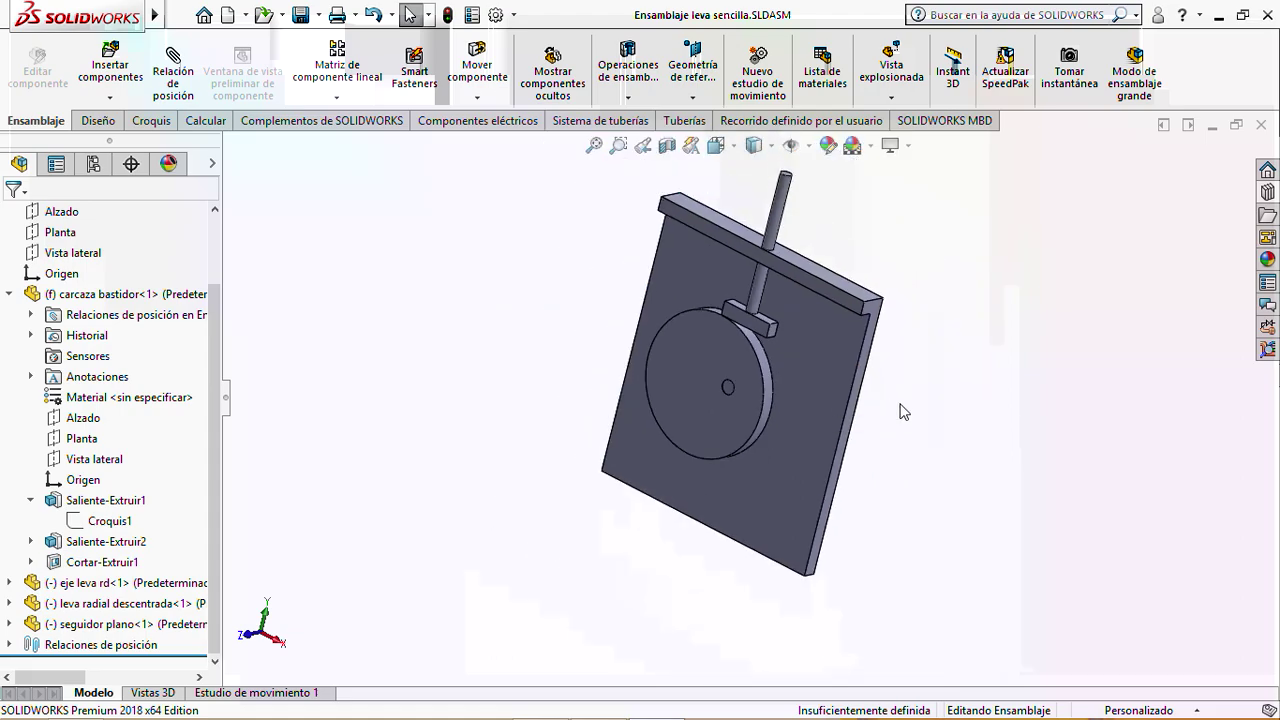
middle_click_drag(903, 408, 976, 394)
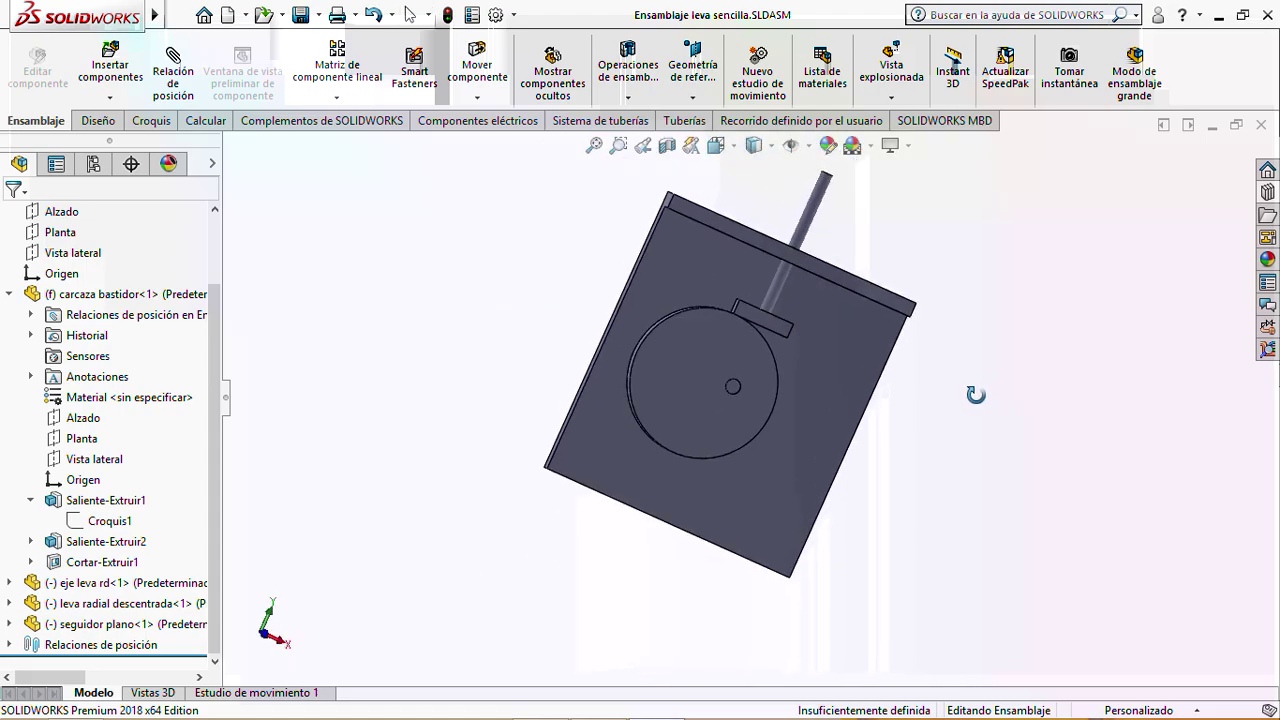
In the front view, turn the off-centre cam until its high point is under the follower, and deselect it
left_click(716, 145)
left_click(636, 468)
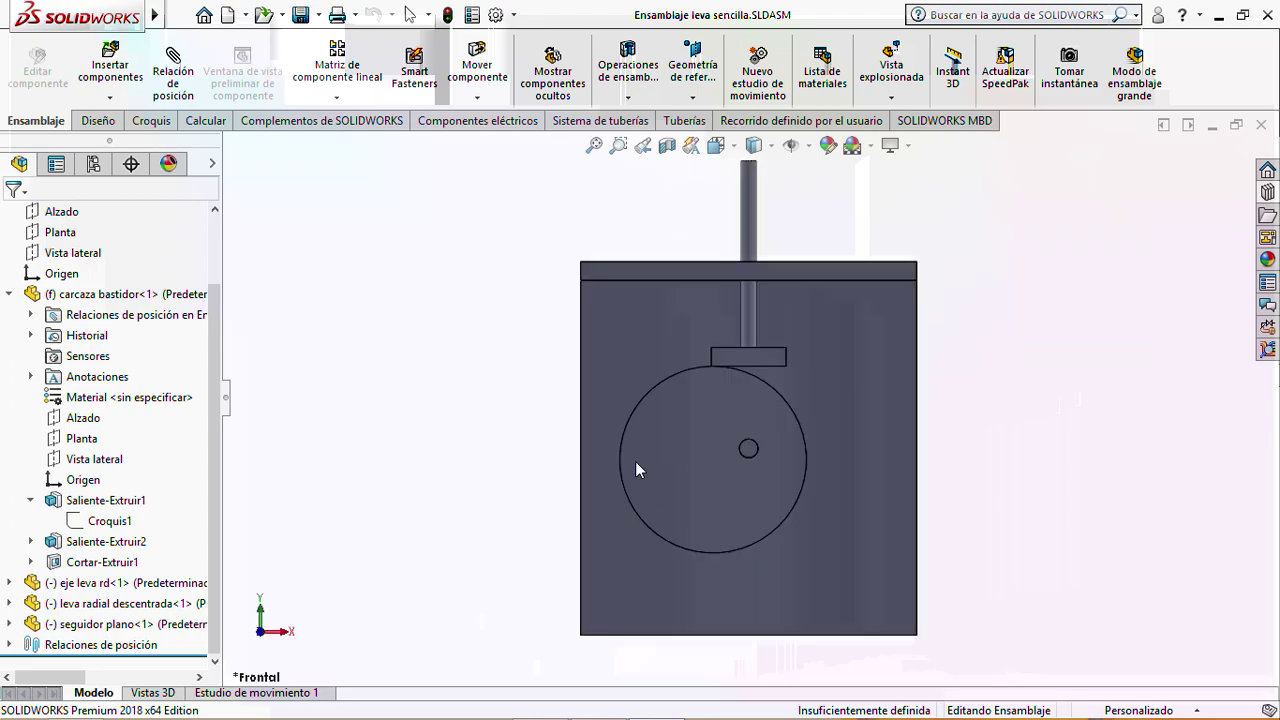
left_click_drag(675, 476, 759, 351)
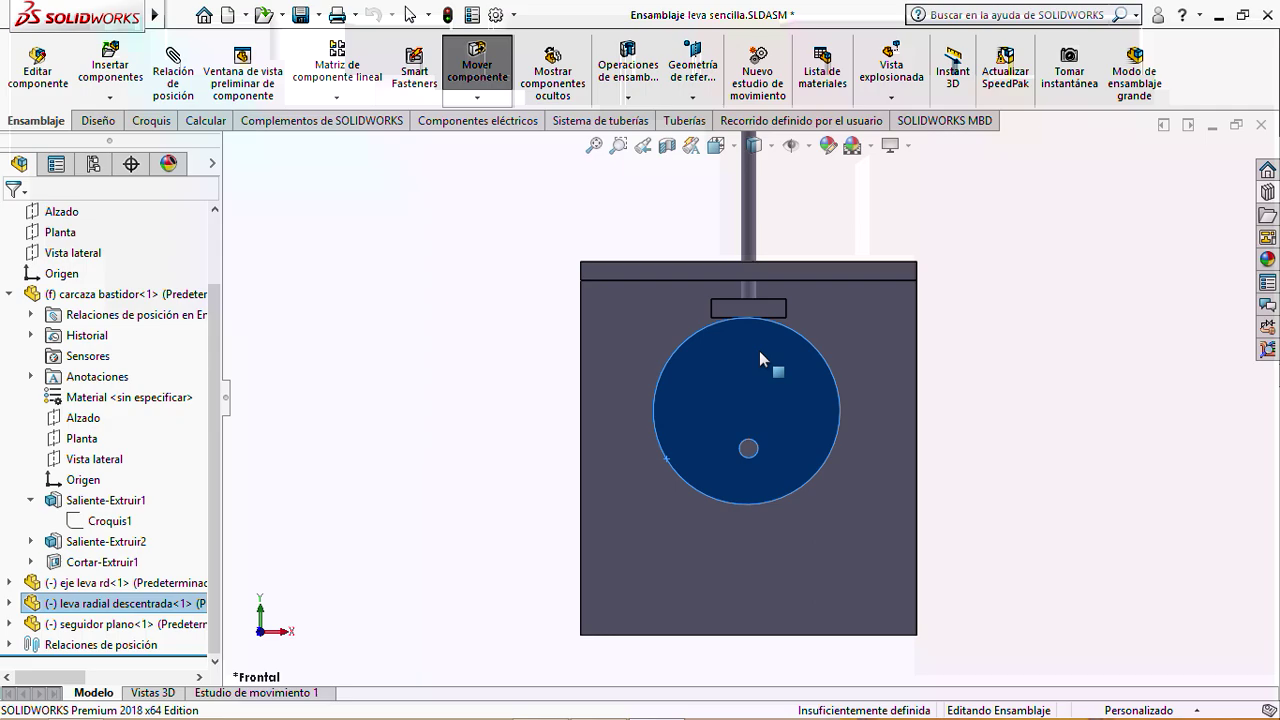
key("Escape")
left_click(1006, 397)
Add a coincident mate between the Vista lateral plane of the cam shaft and the Vista lateral plane of the off-centre cam
scroll(746, 469, "down", 3)
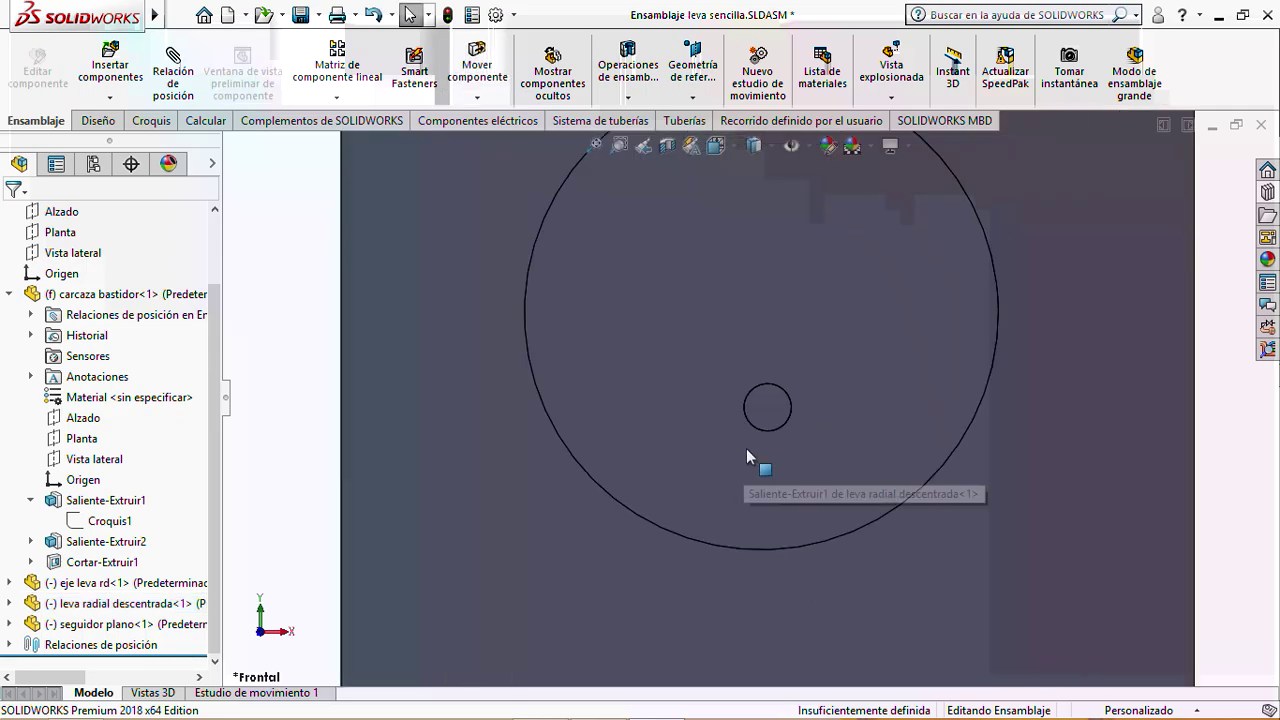
scroll(746, 456, "up", 2)
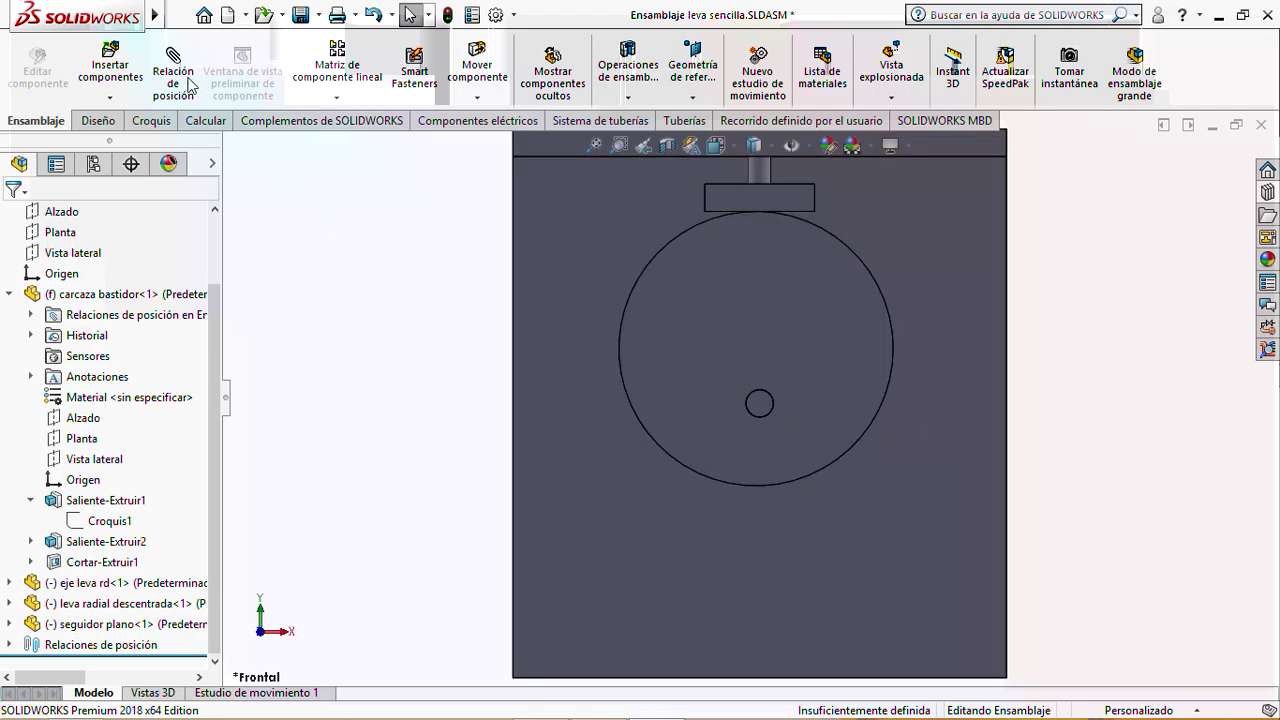
left_click(188, 85)
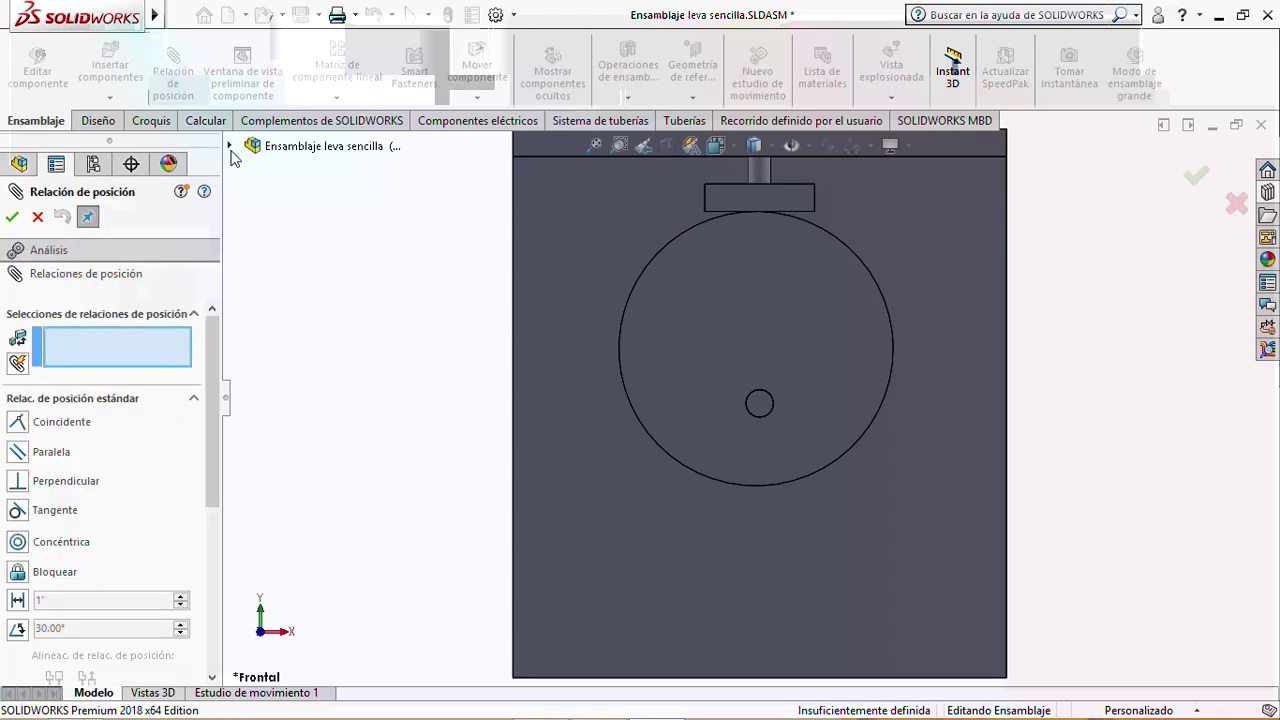
left_click(231, 146)
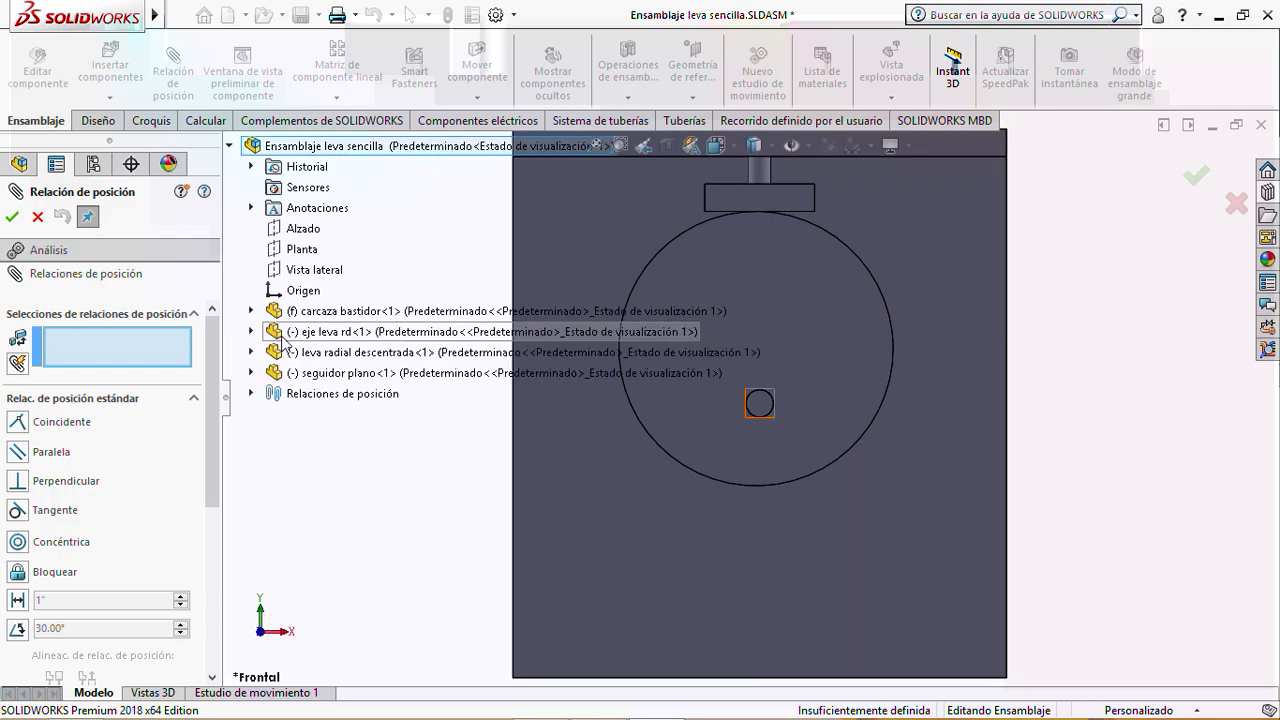
left_click(251, 332)
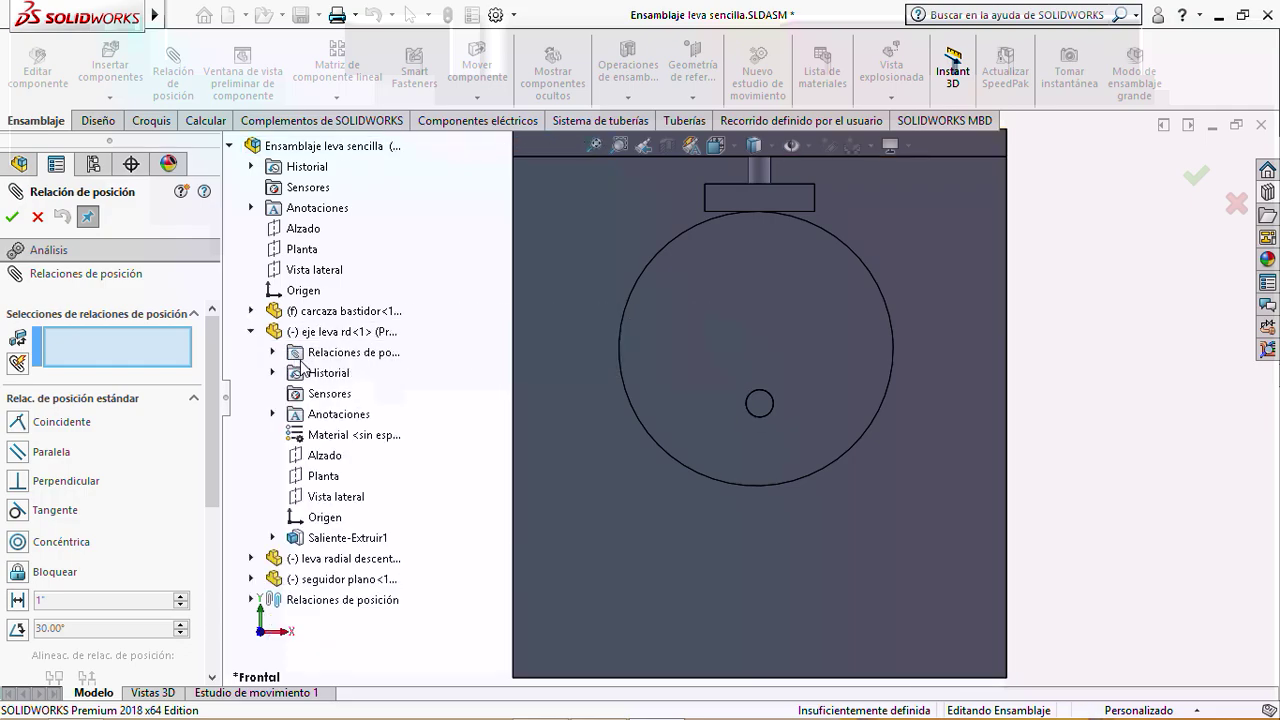
left_click(322, 497)
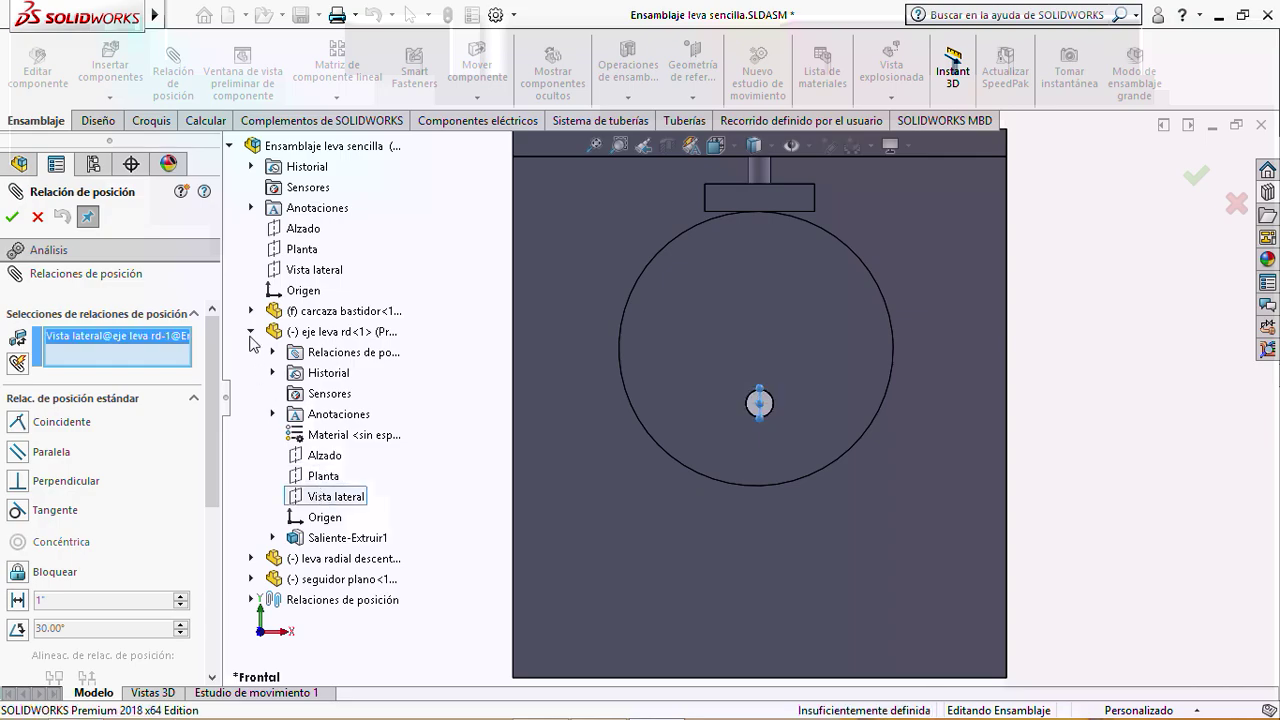
left_click(251, 332)
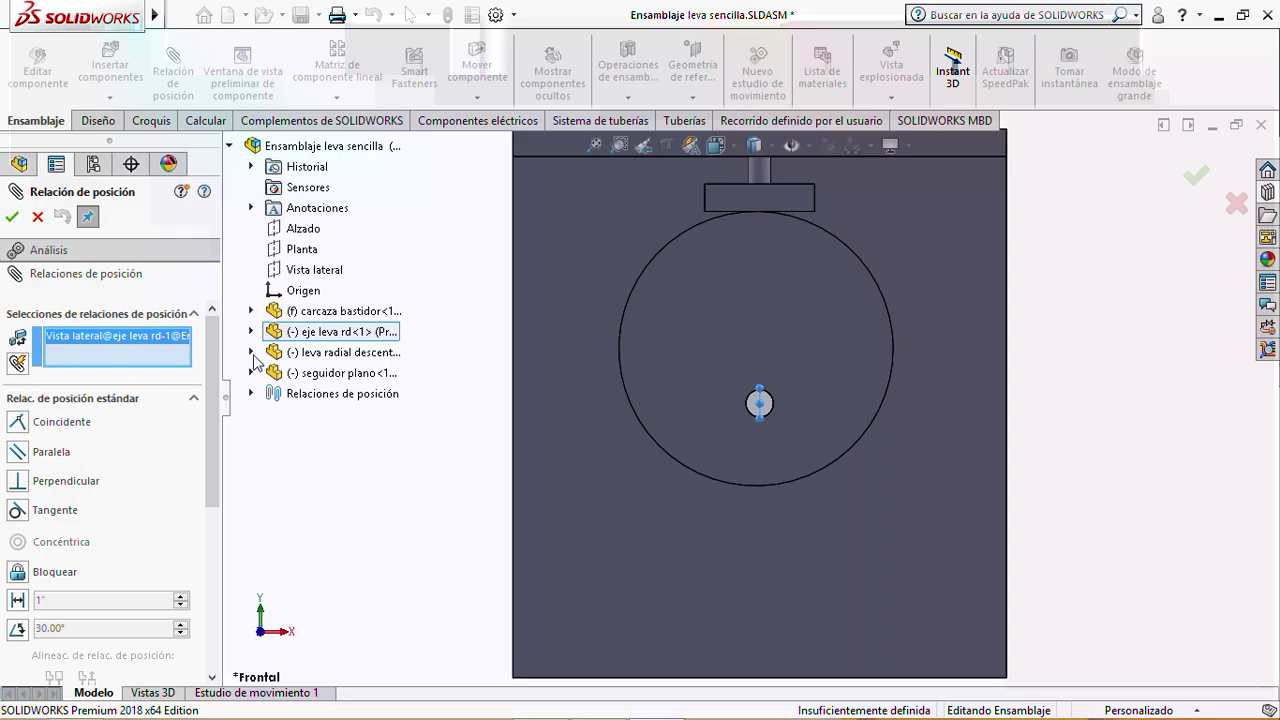
left_click(251, 352)
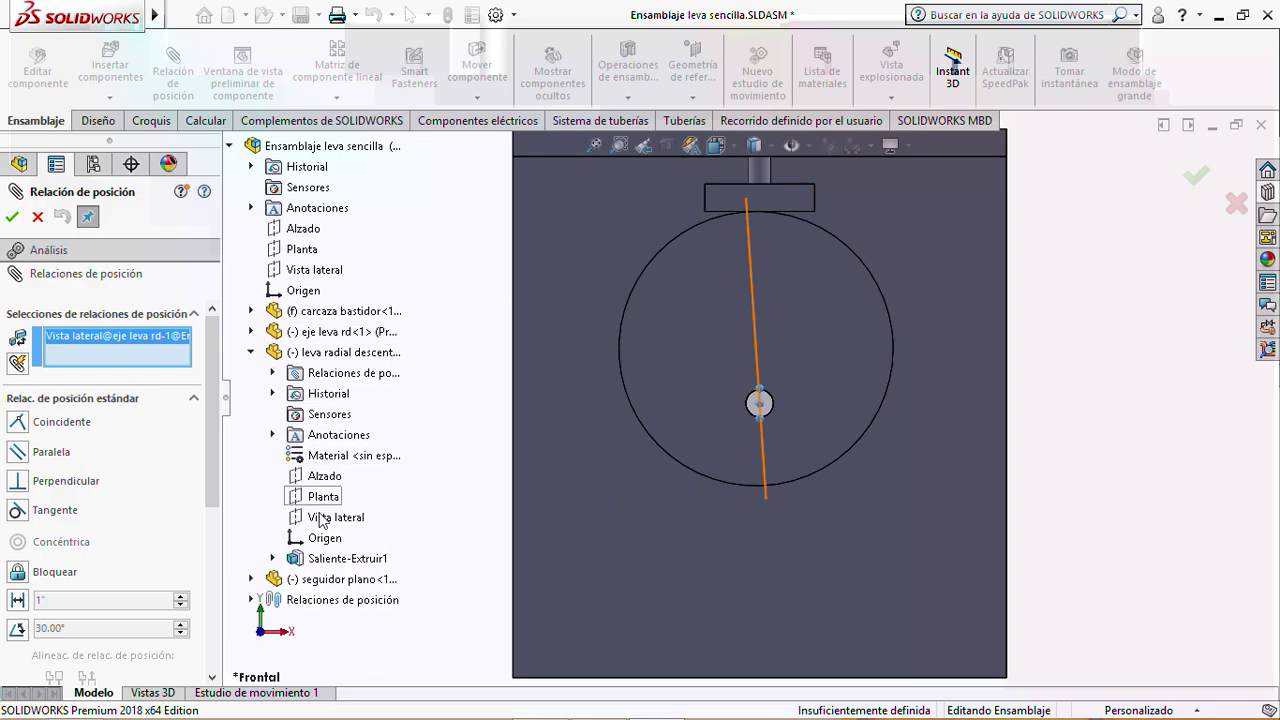
left_click(321, 517)
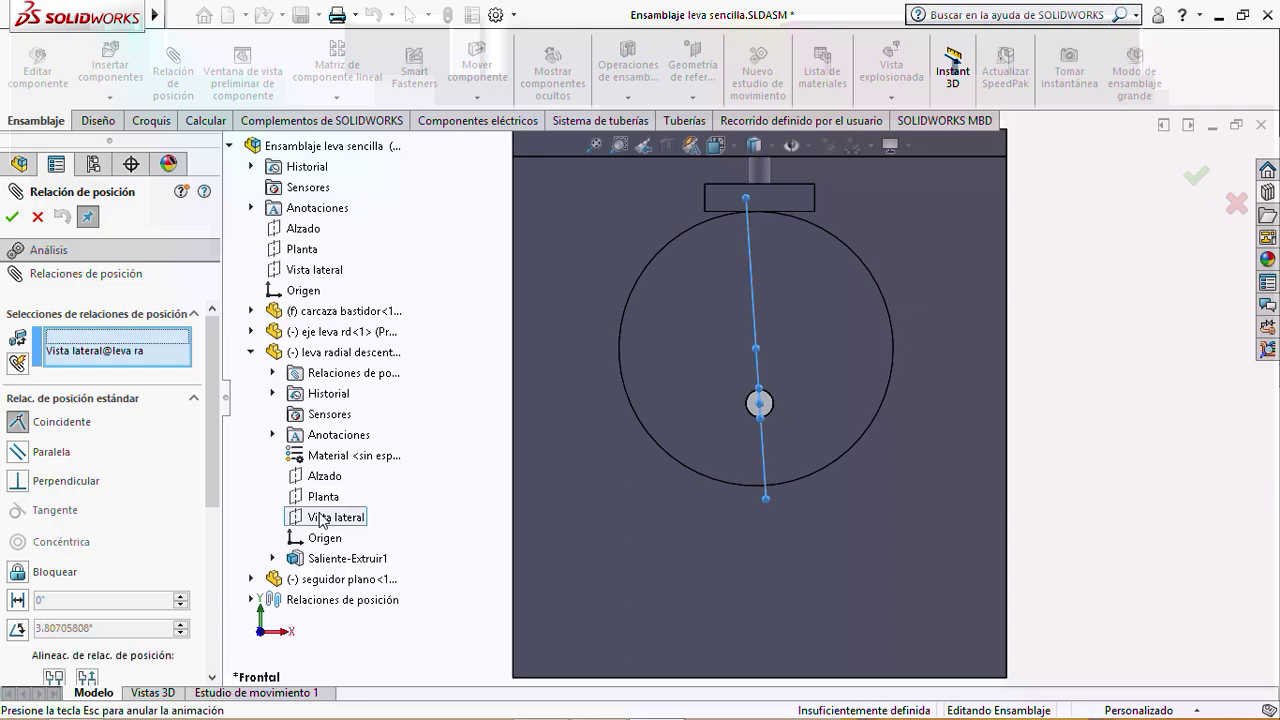
left_click(13, 217)
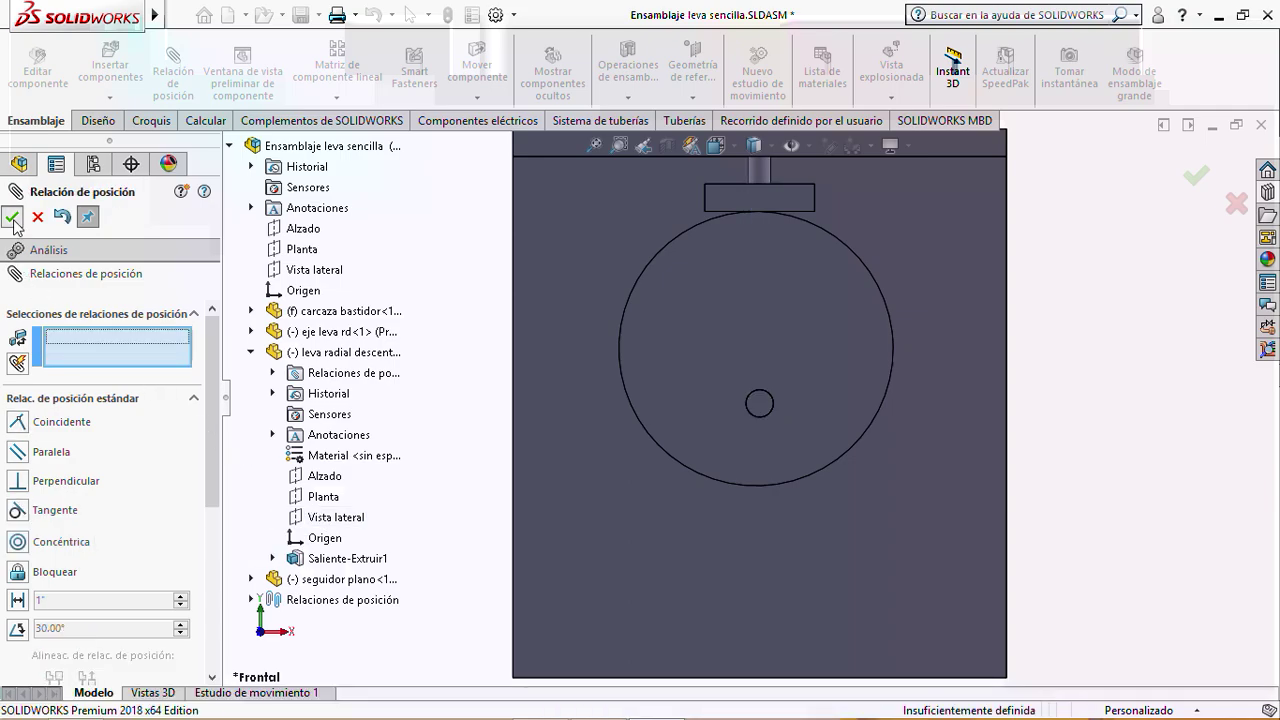
left_click(13, 217)
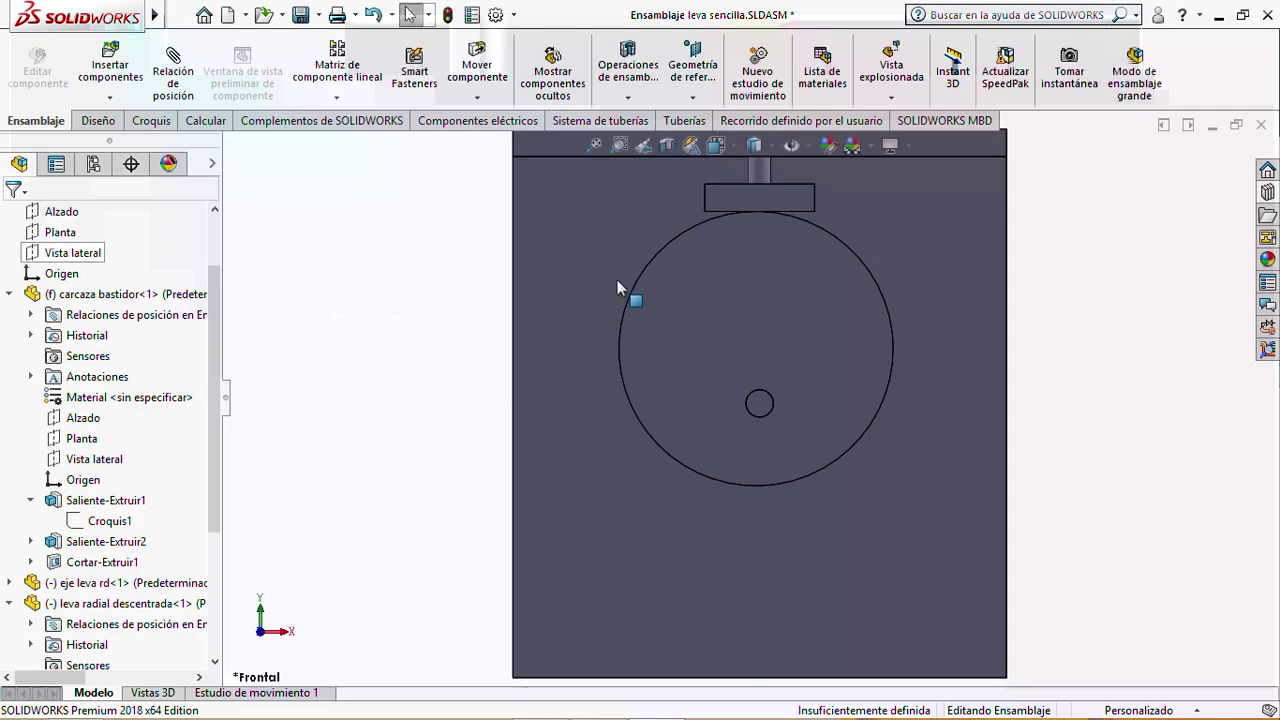
Turn the off-centre cam slightly counterclockwise about its shaft and save the assembly
left_click(815, 328)
left_click_drag(815, 328, 778, 334)
left_click(530, 324)
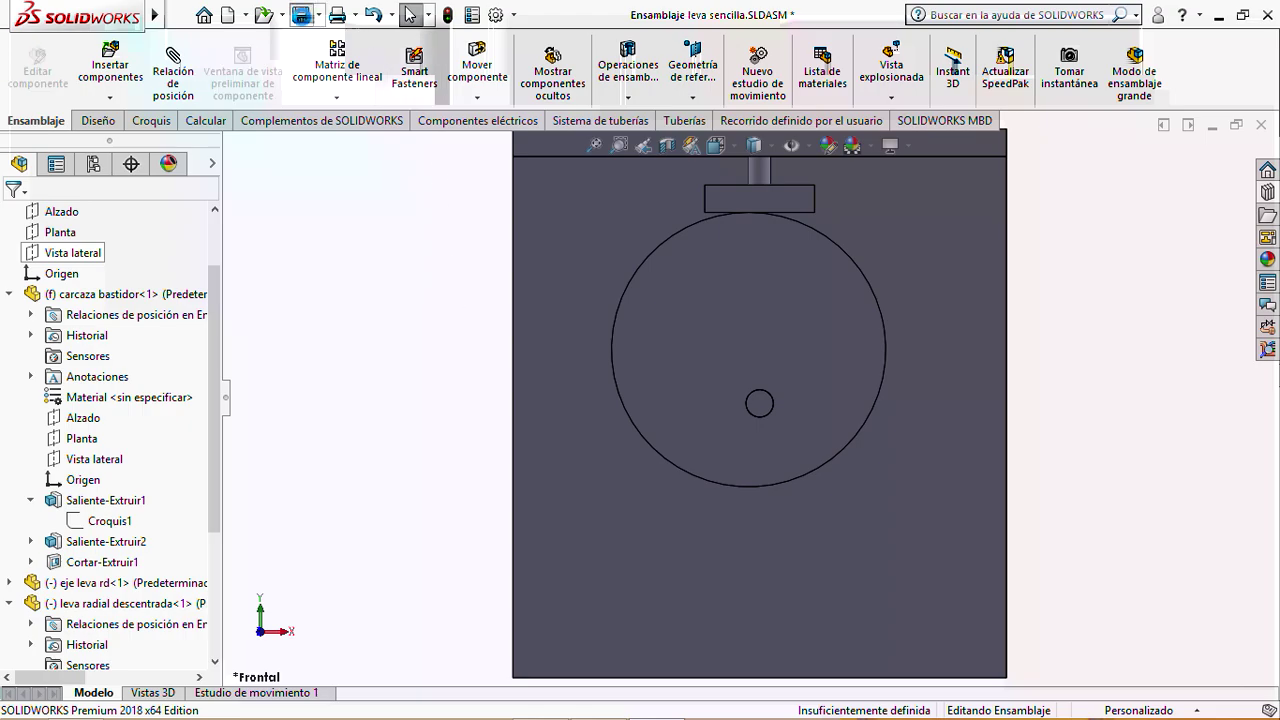
left_click(301, 14)
left_click(709, 280)
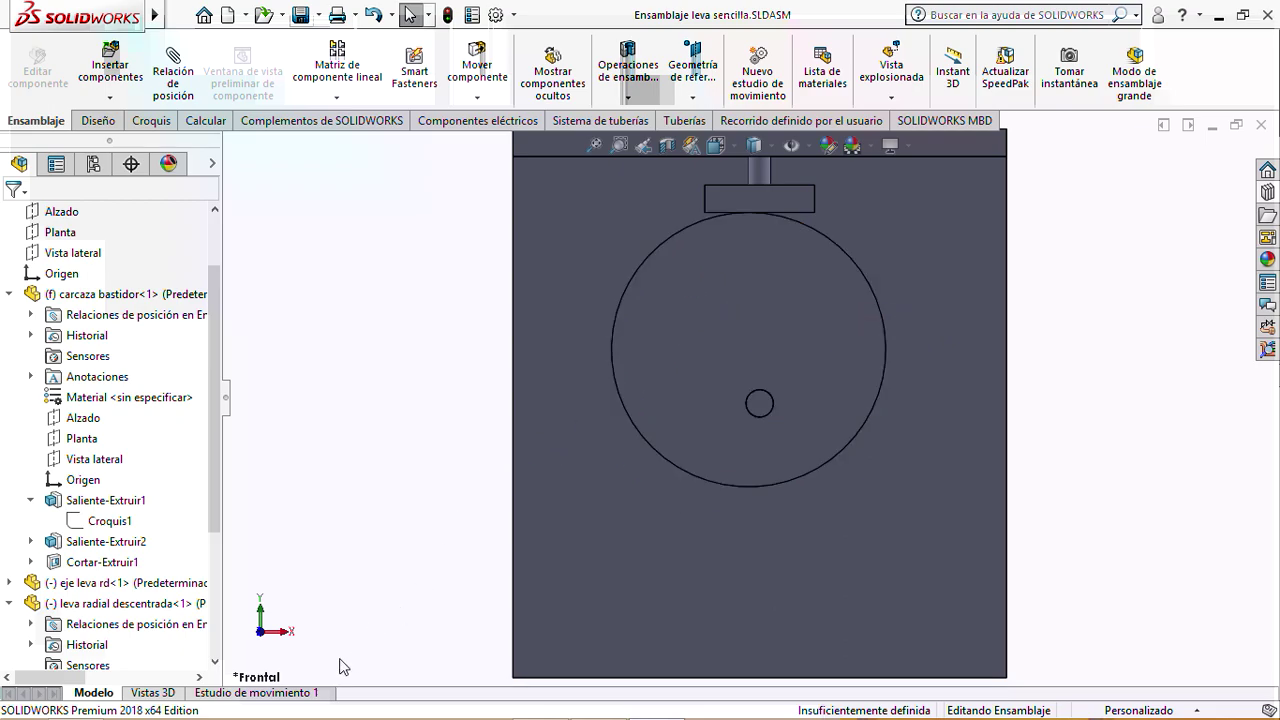
In the motion study, add a rotary motor on the shaft's end face, reversed to clockwise, at a constant speed of 10 RPM
left_click(310, 693)
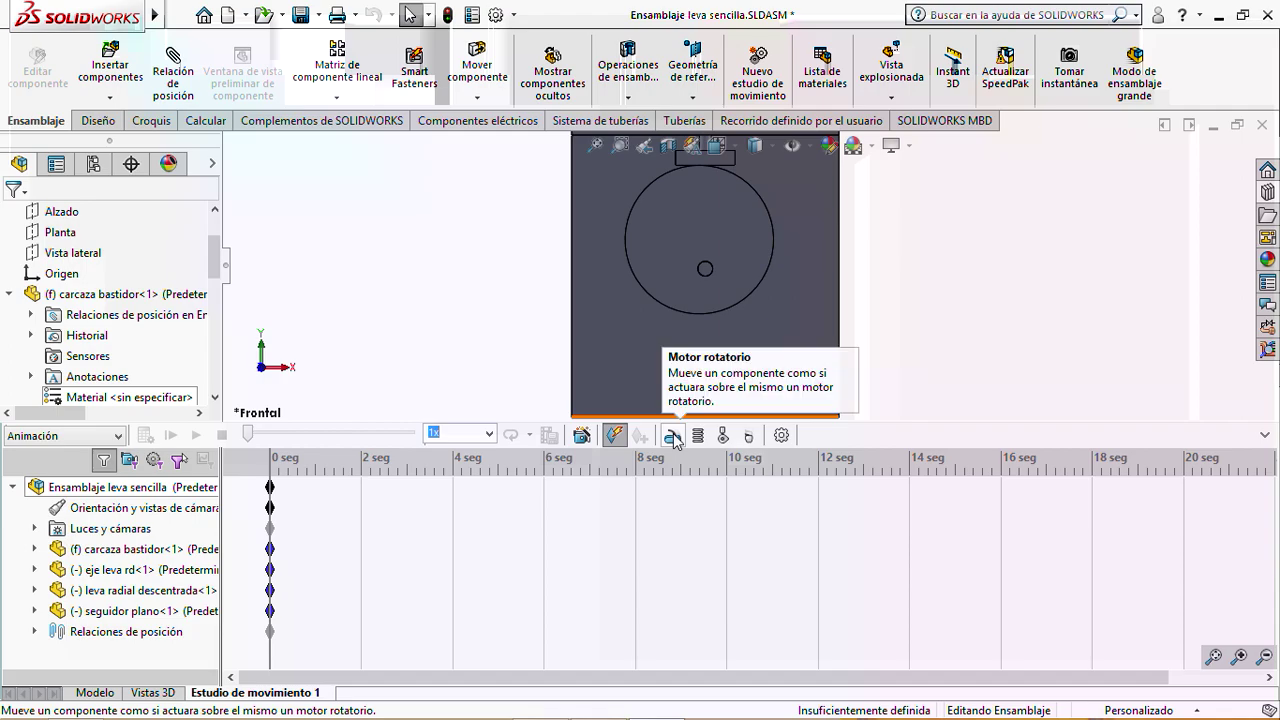
left_click(673, 437)
scroll(700, 252, "down", 5)
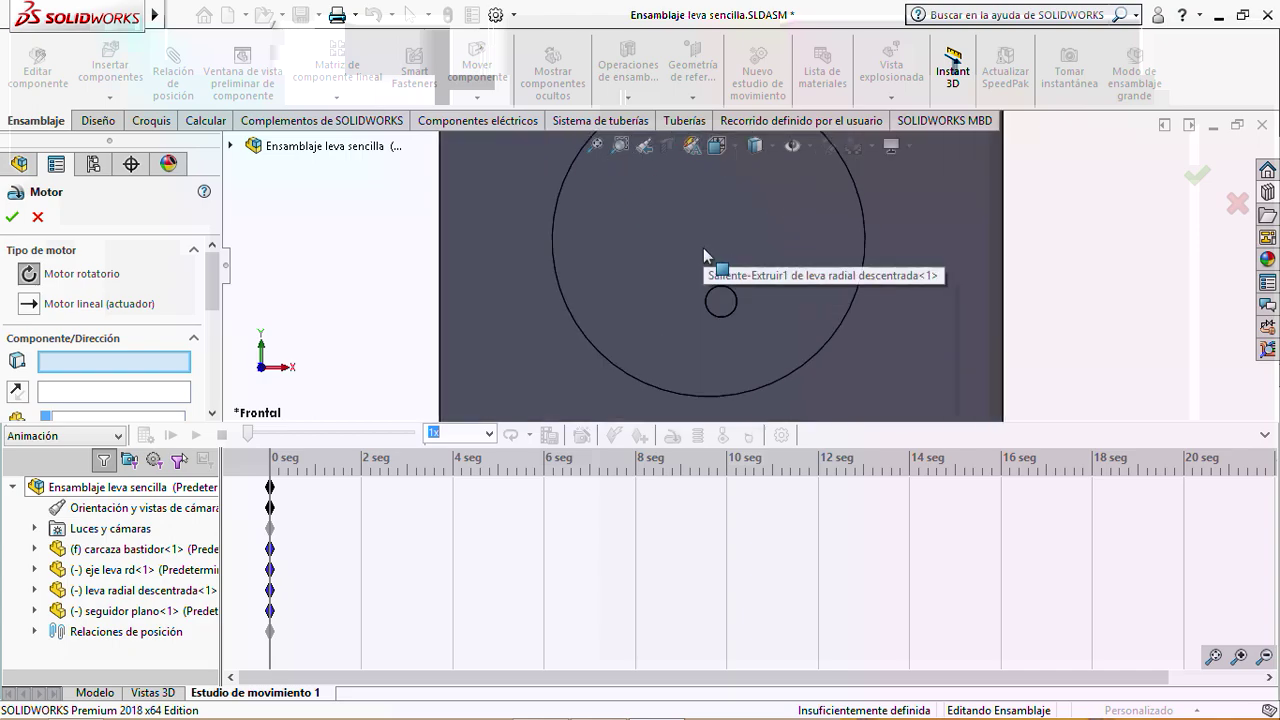
scroll(731, 299, "down", 2)
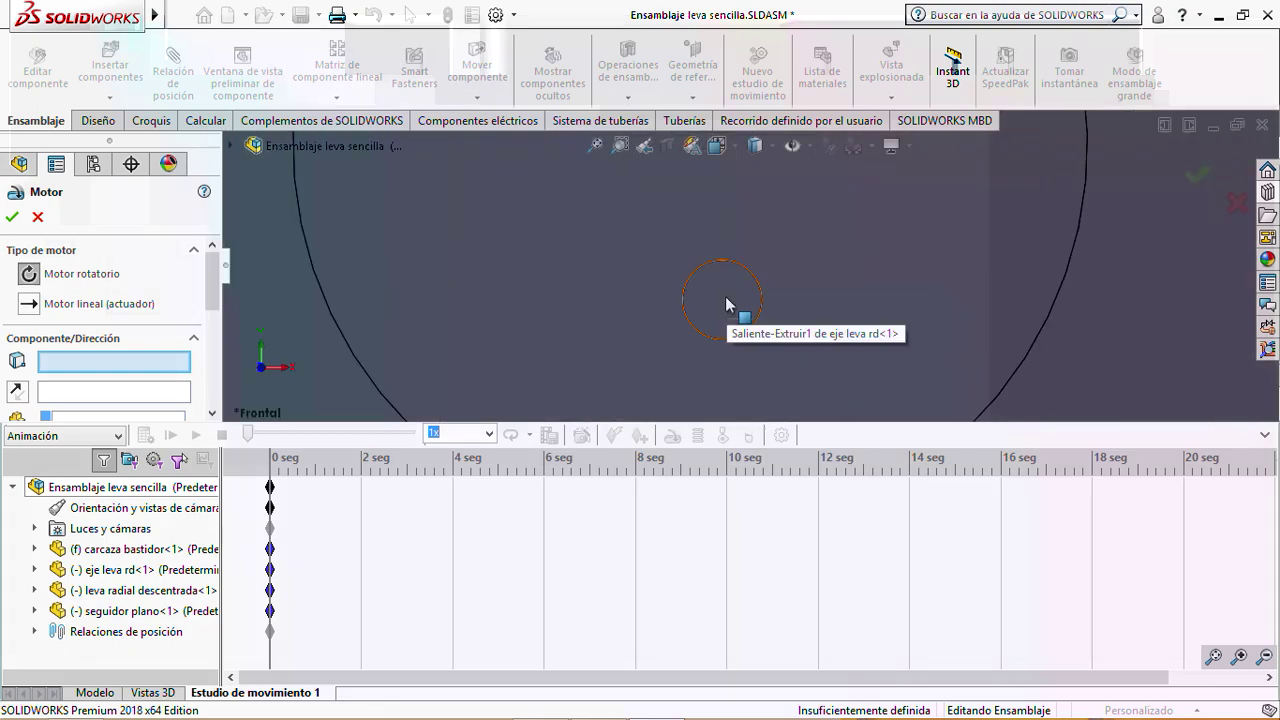
left_click(727, 305)
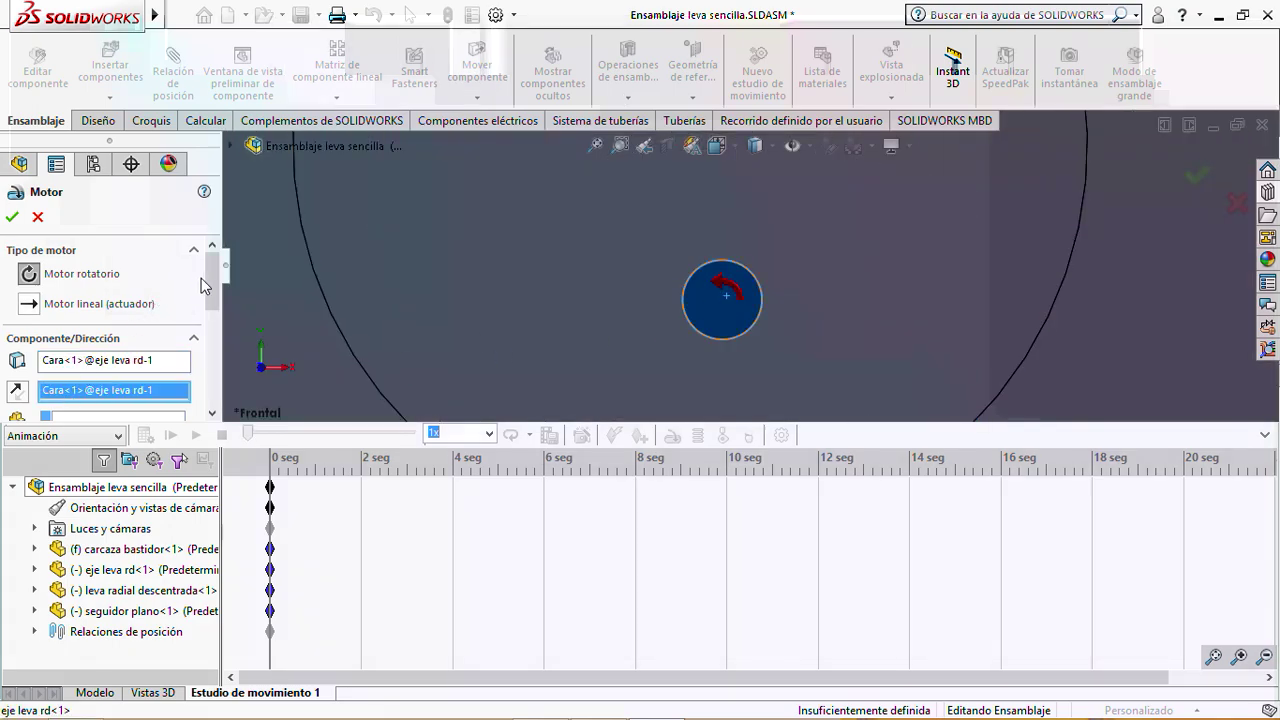
left_click_drag(212, 286, 213, 314)
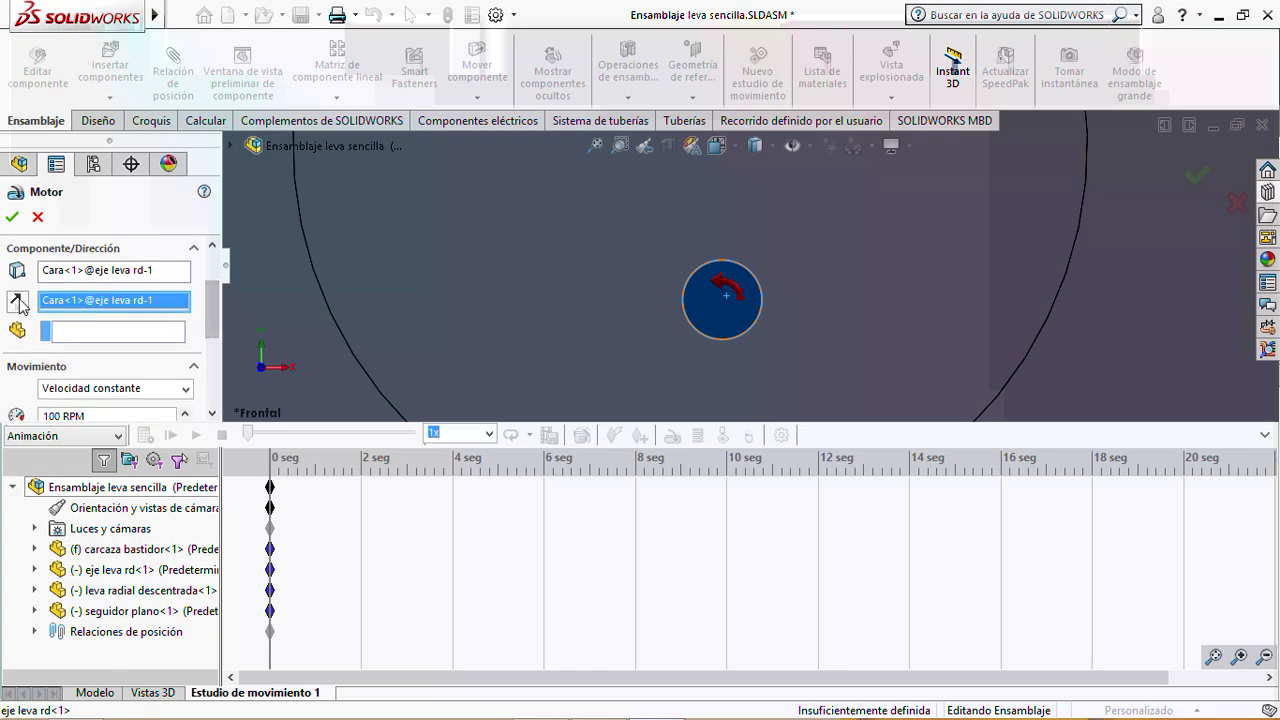
left_click_drag(212, 318, 212, 338)
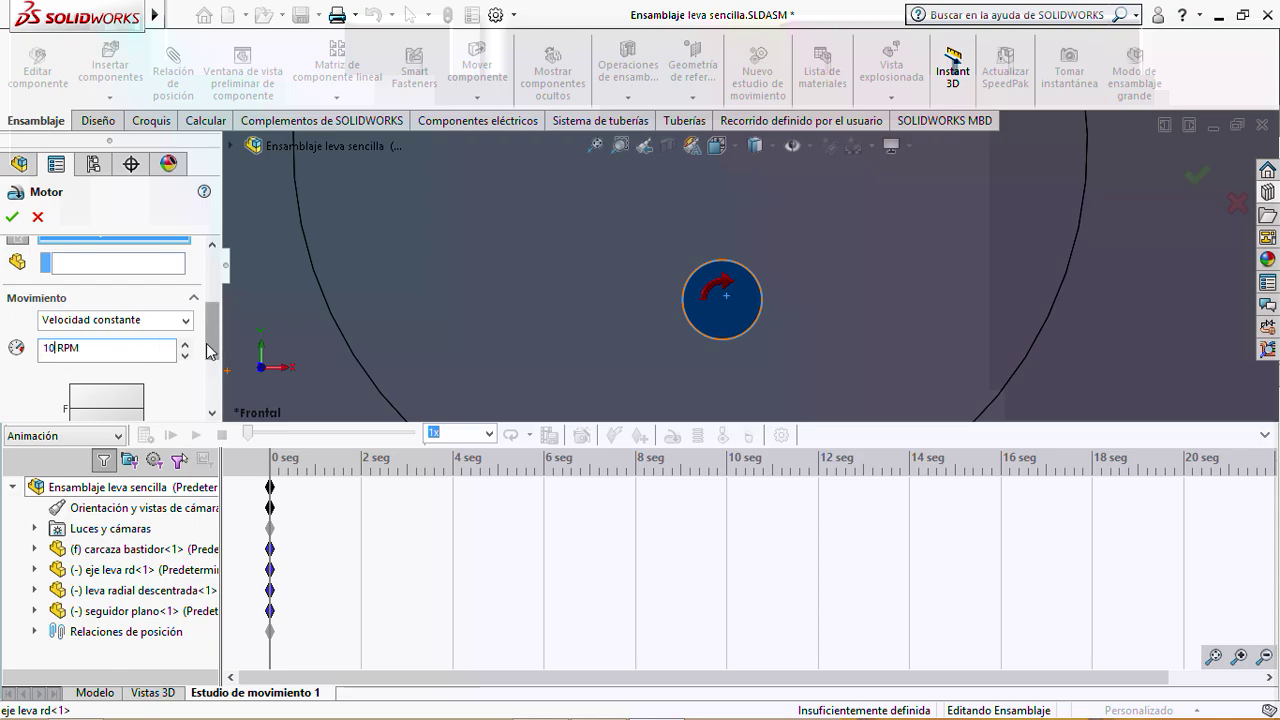
left_click_drag(210, 350, 200, 273)
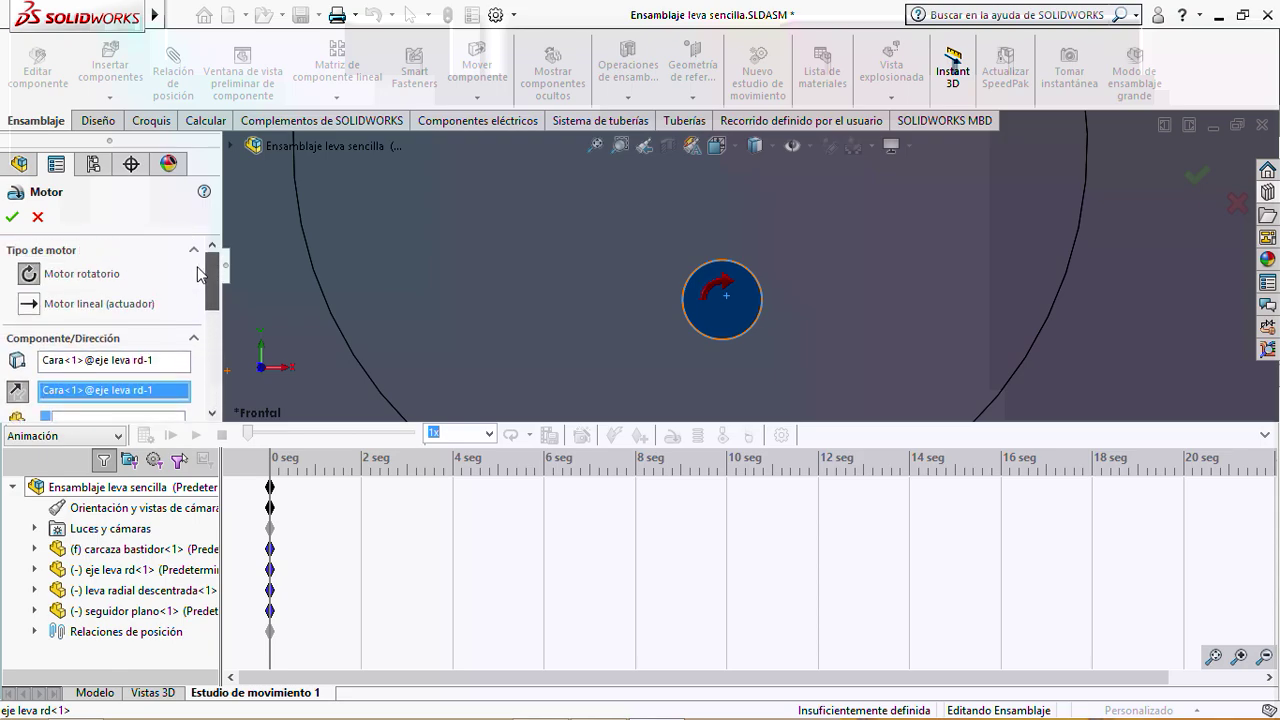
left_click(13, 219)
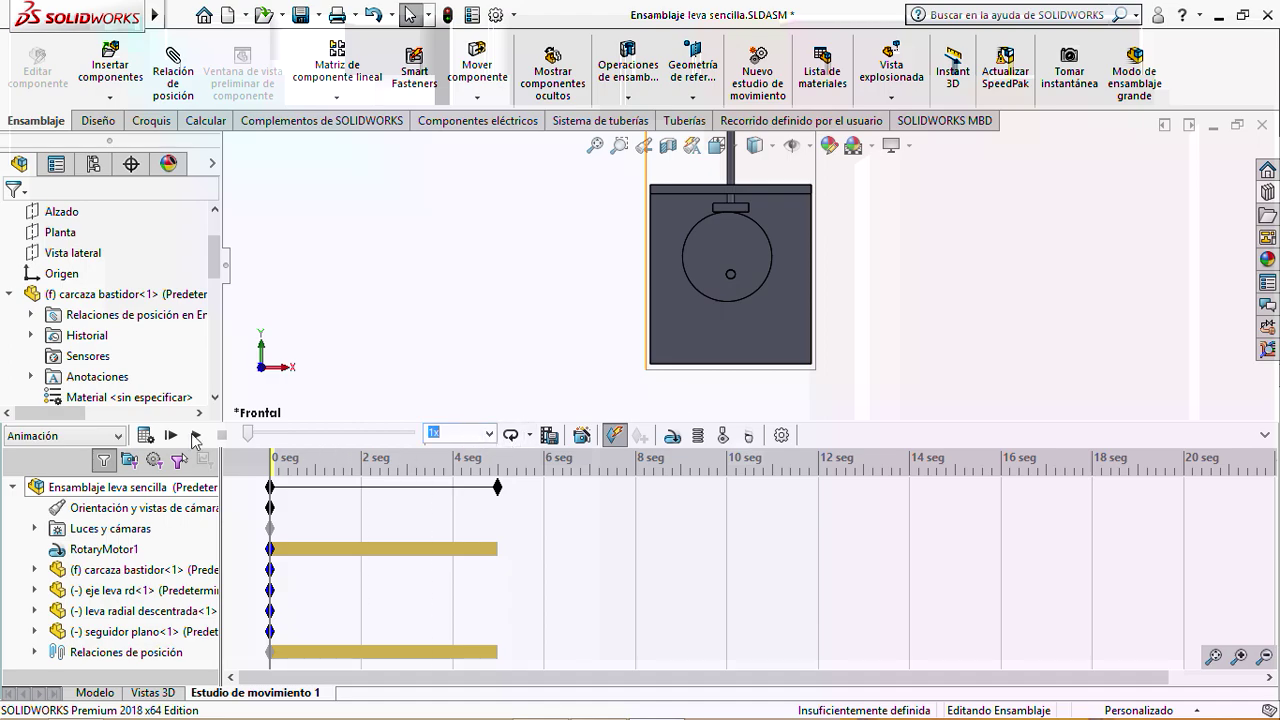
Play the motion study of the motor-driven cam and save the assembly
left_click(195, 436)
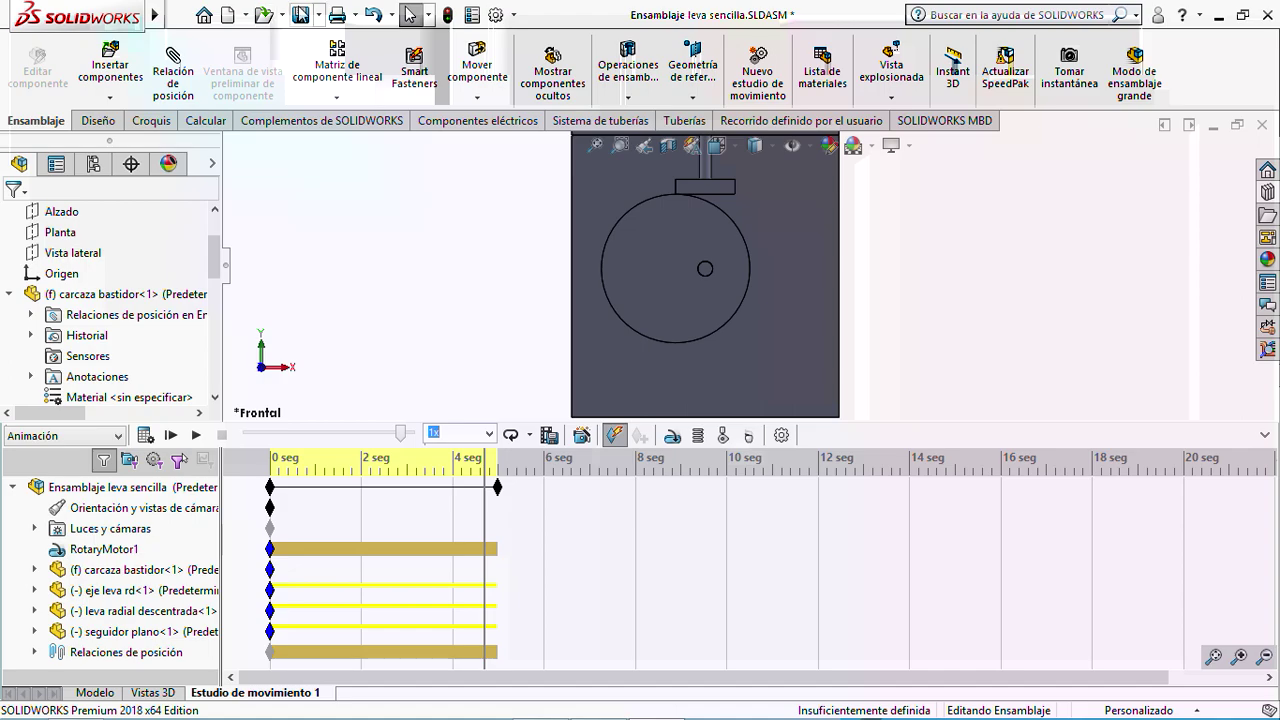
left_click(299, 14)
left_click(648, 277)
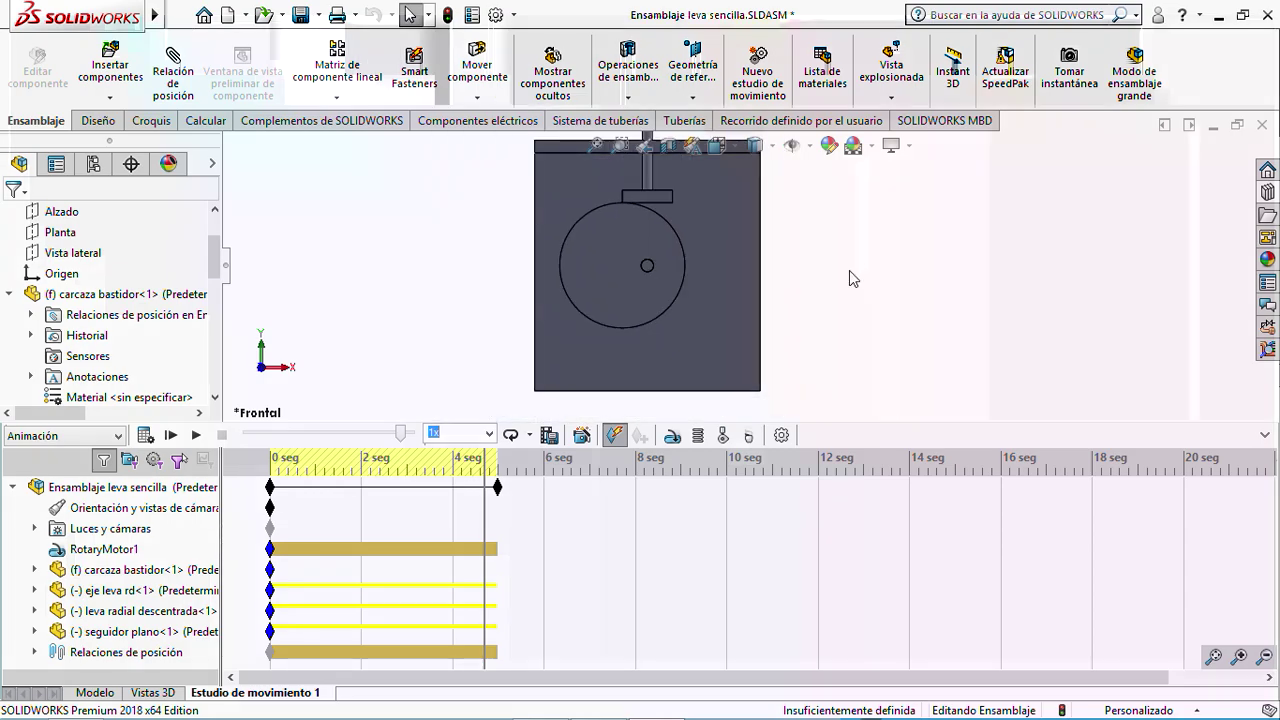
Return from the motion study to the model, save the assembly and close it
left_click(95, 692)
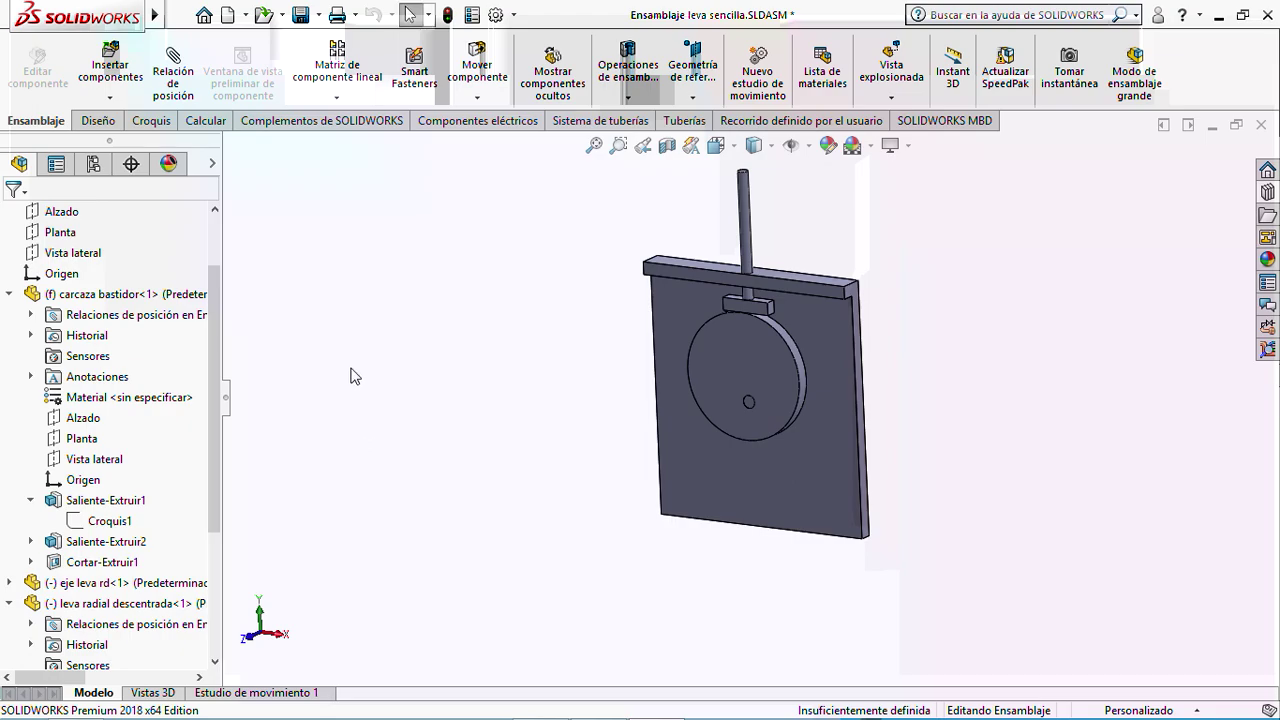
left_click(302, 14)
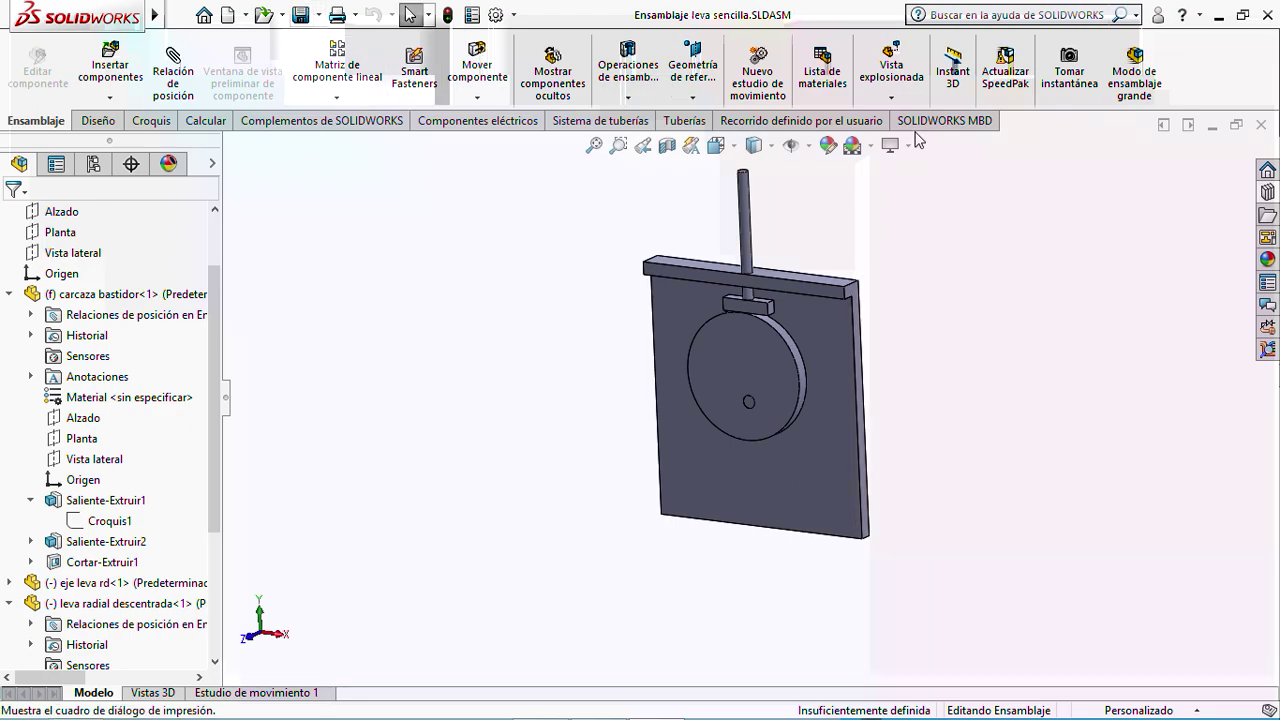
left_click(1263, 121)
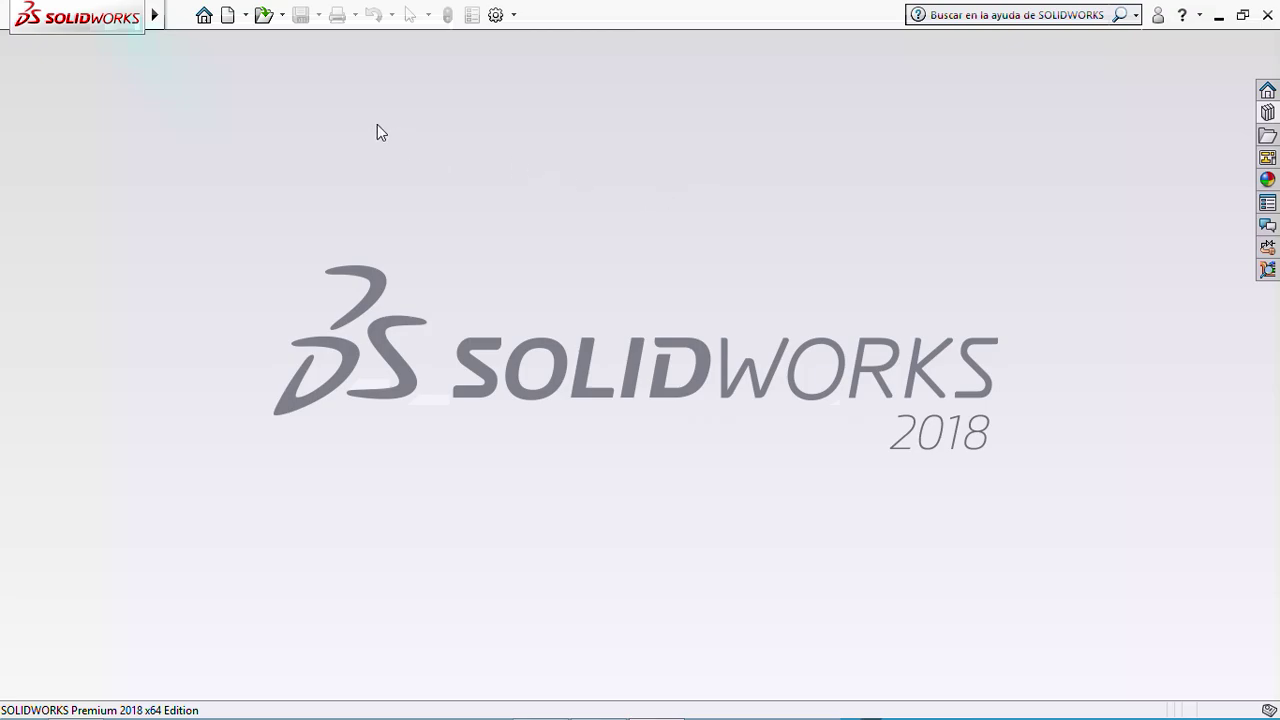
In a new part document, examine the Toolbox cam design tool among the SOLIDWORKS add-ins, and close the part
left_click(233, 16)
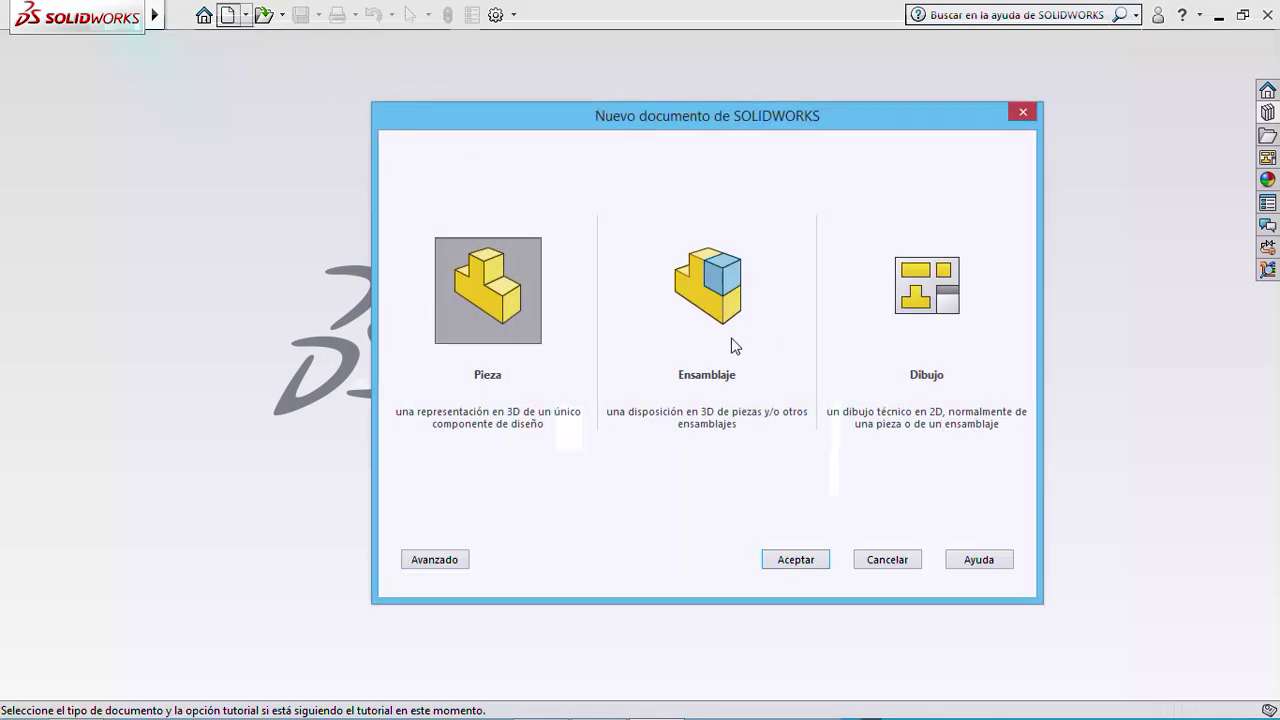
left_click(794, 562)
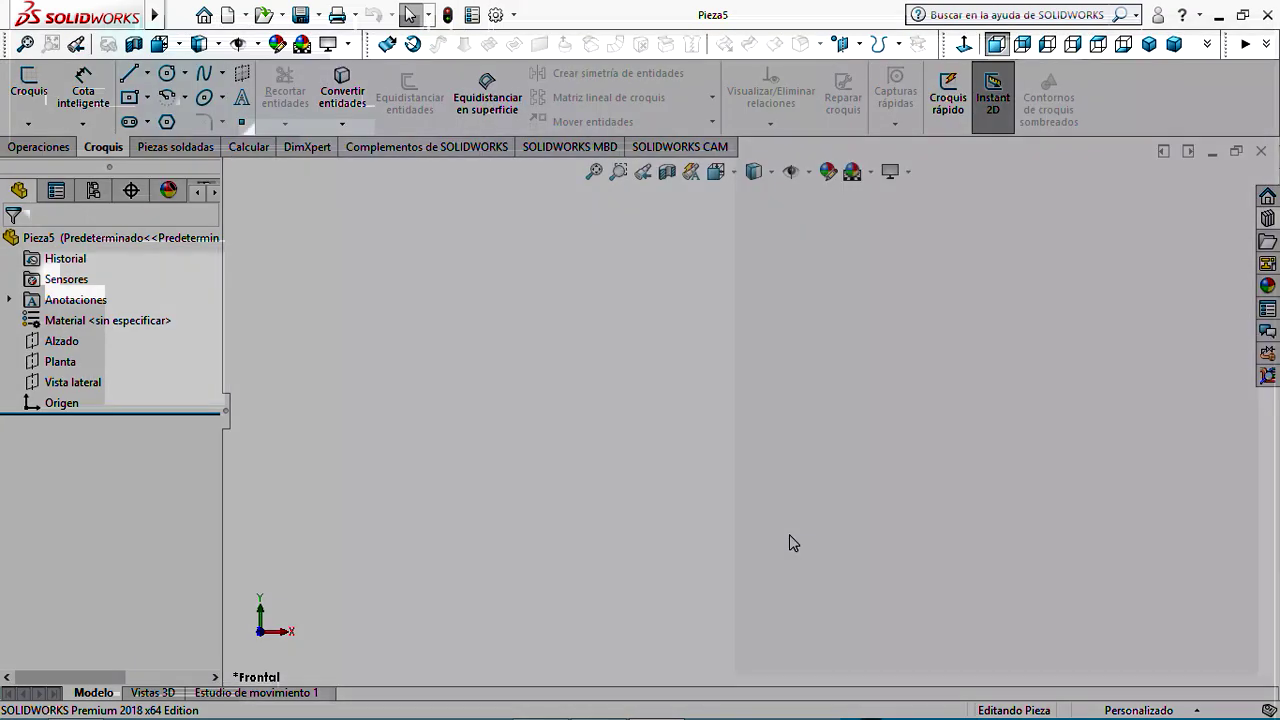
left_click(445, 150)
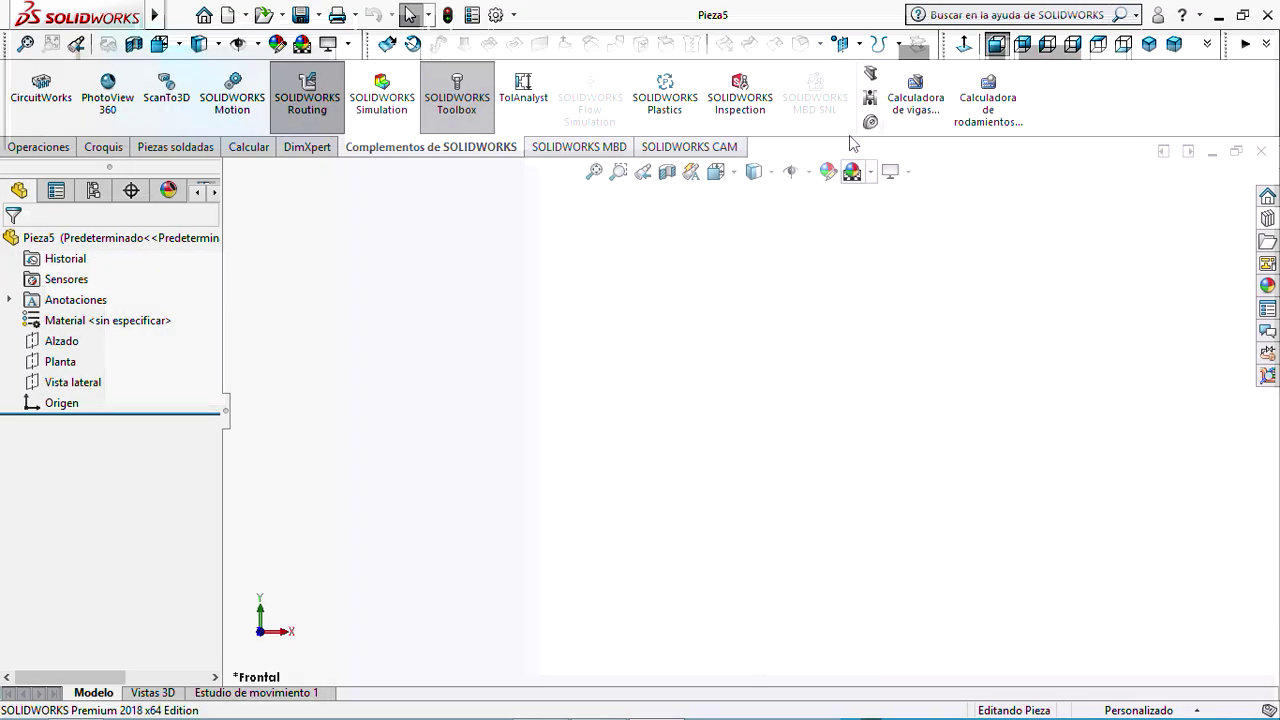
left_click(871, 122)
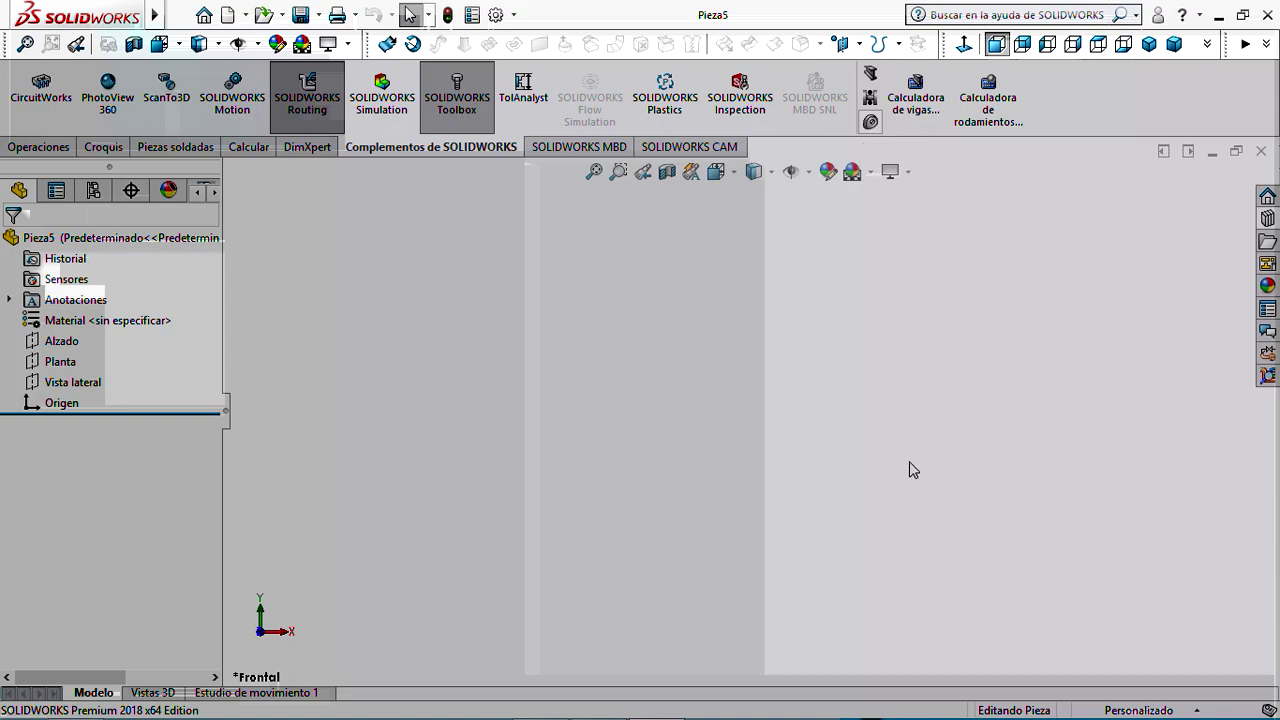
left_click(873, 123)
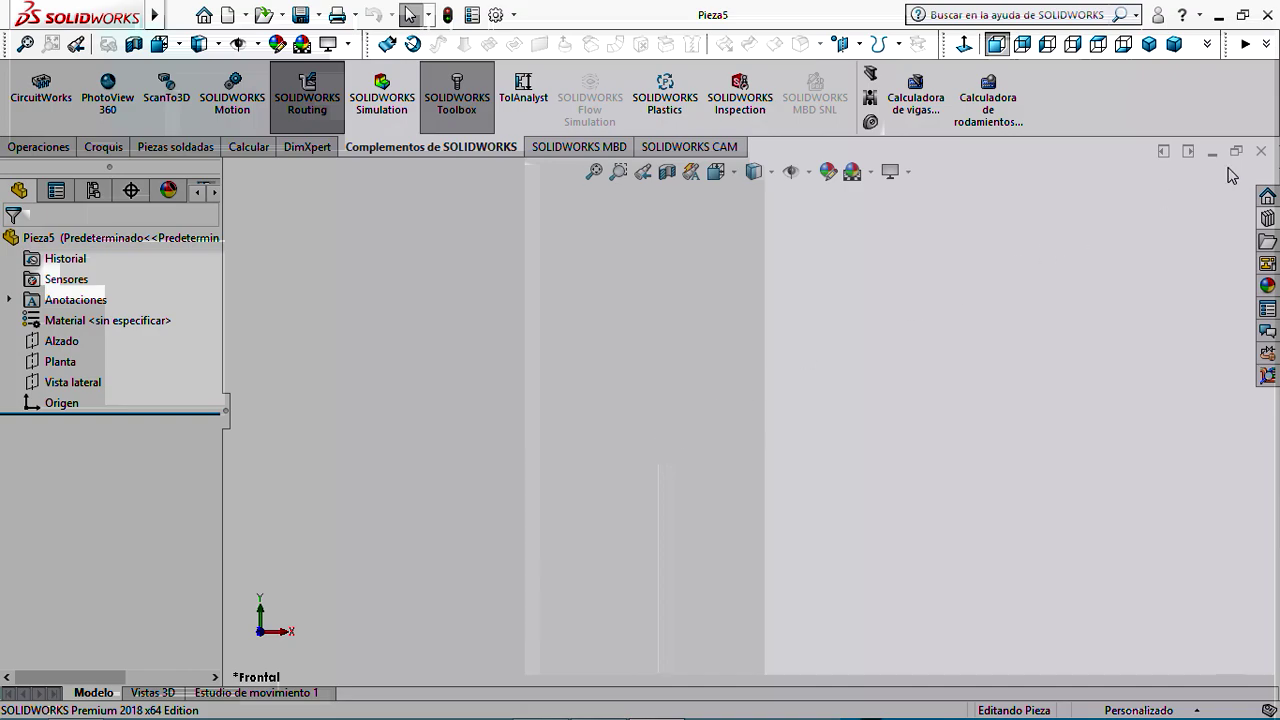
left_click(1261, 150)
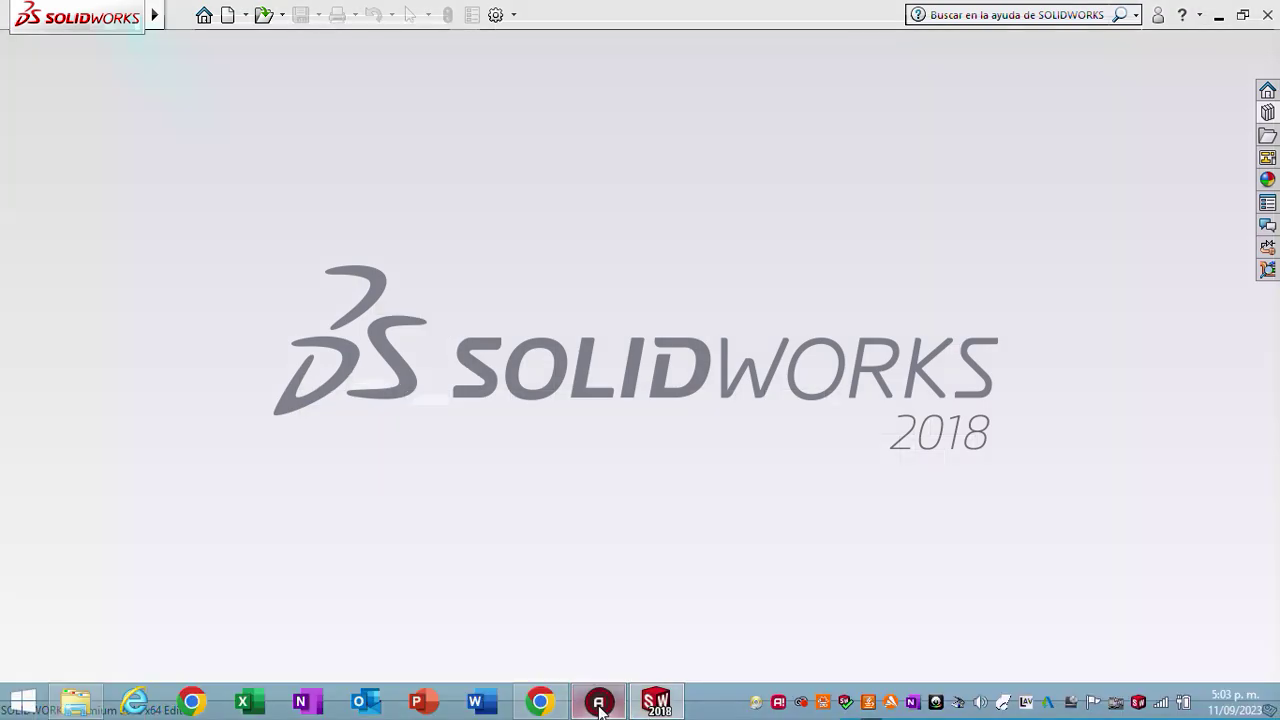
left_click(598, 702)
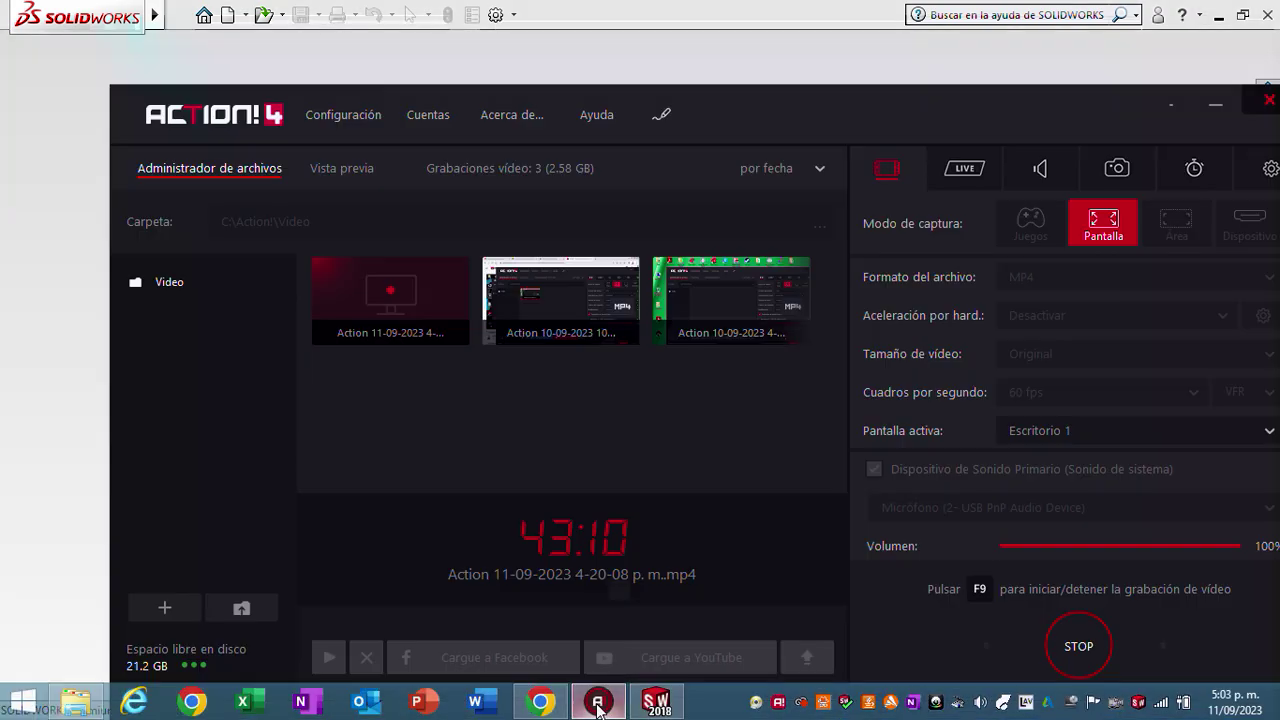